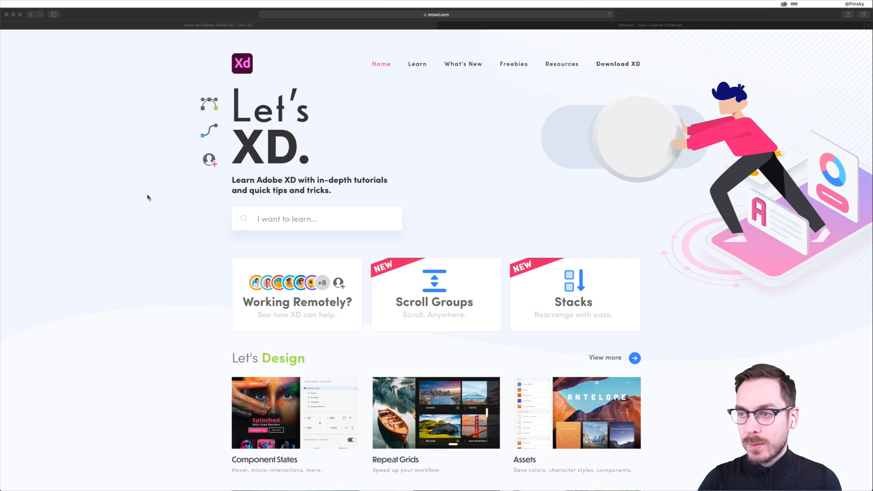
- Open the Behance Daily Creative Challenge page and read through its challenge cards, including Data Pop-Up and Featured Content
click(146, 197)
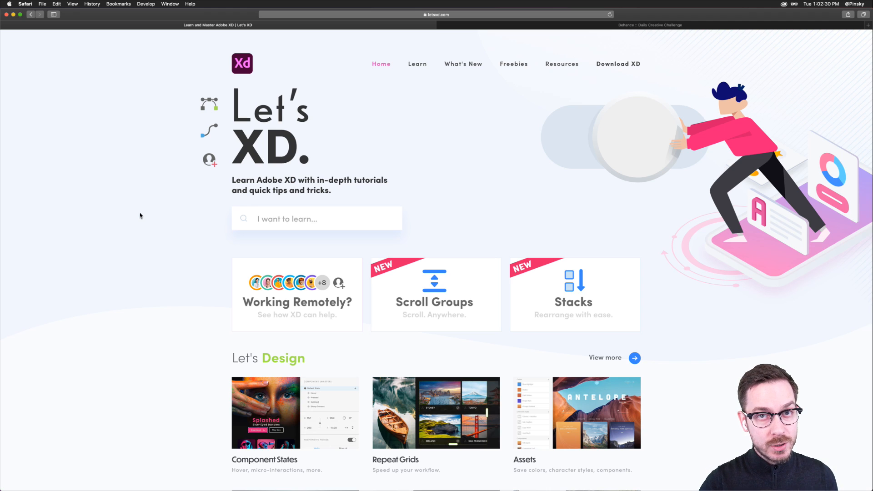
click(626, 26)
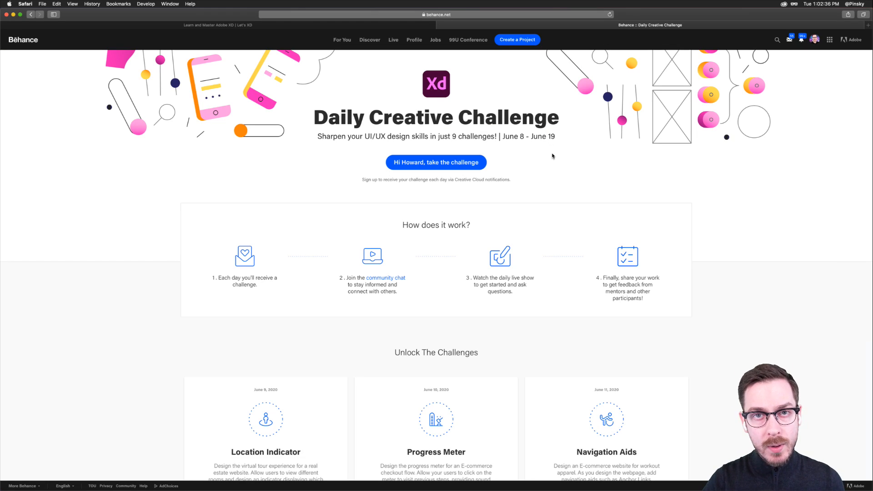
scroll(532, 181, down, 10)
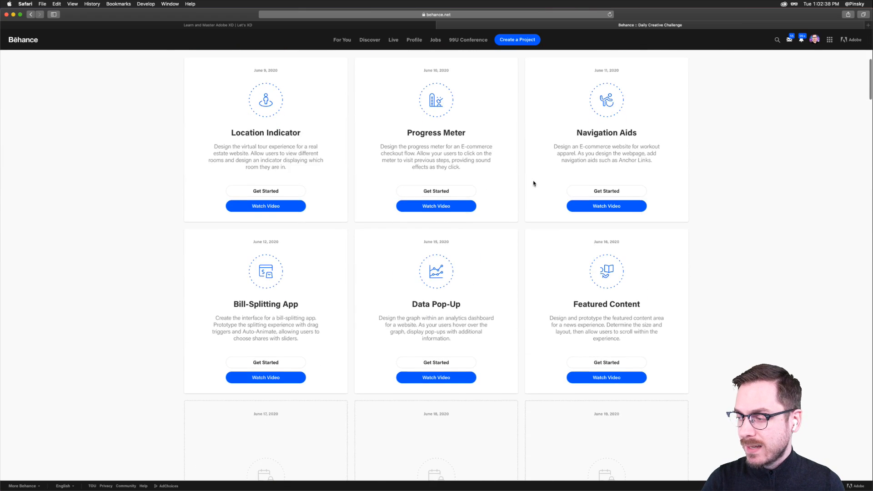
scroll(646, 312, up, 5)
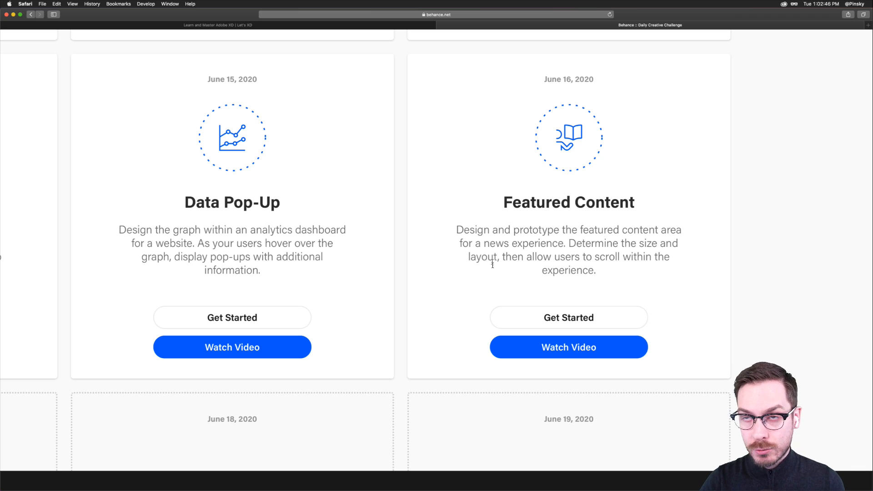
scroll(493, 264, down, 5)
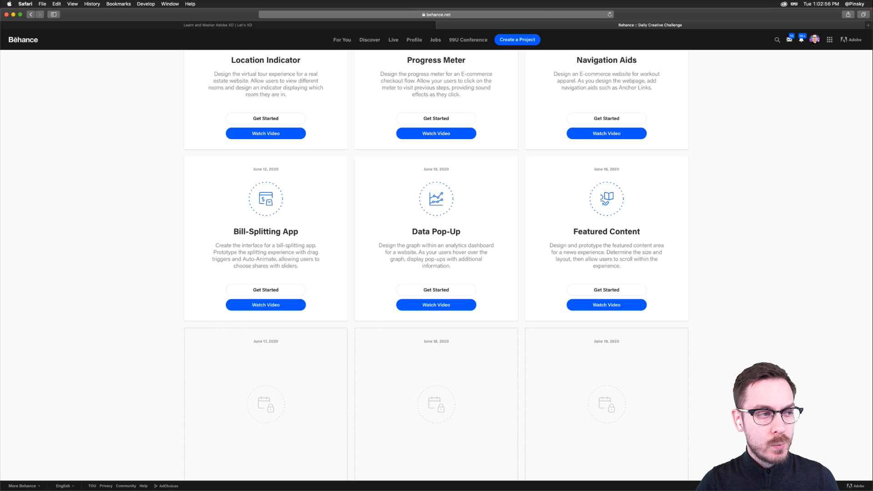
- Switch to Adobe XD and examine the Cover and About Me artboards, including the design statement in the profile
key(super+Tab)
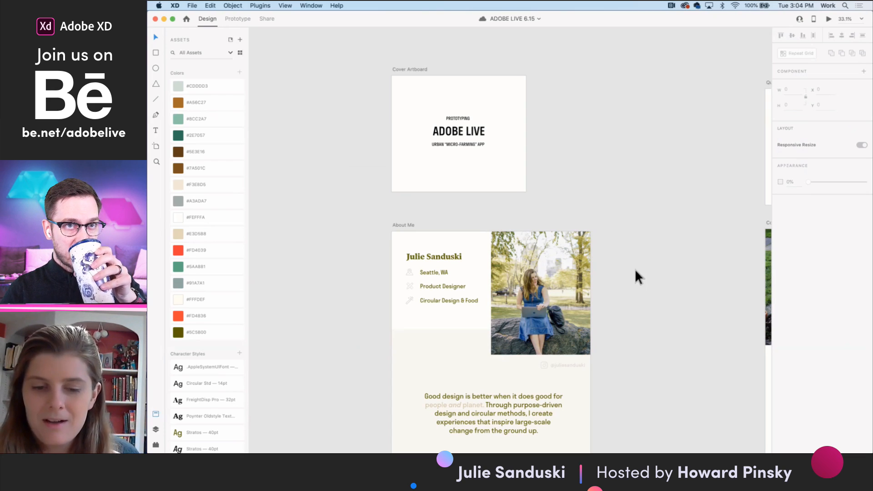
scroll(636, 275, down, 3)
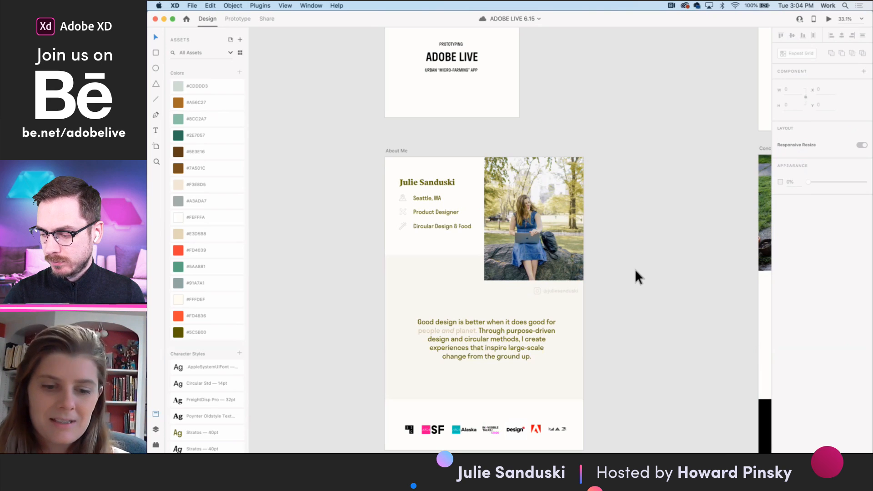
click(505, 358)
scroll(498, 360, up, 5)
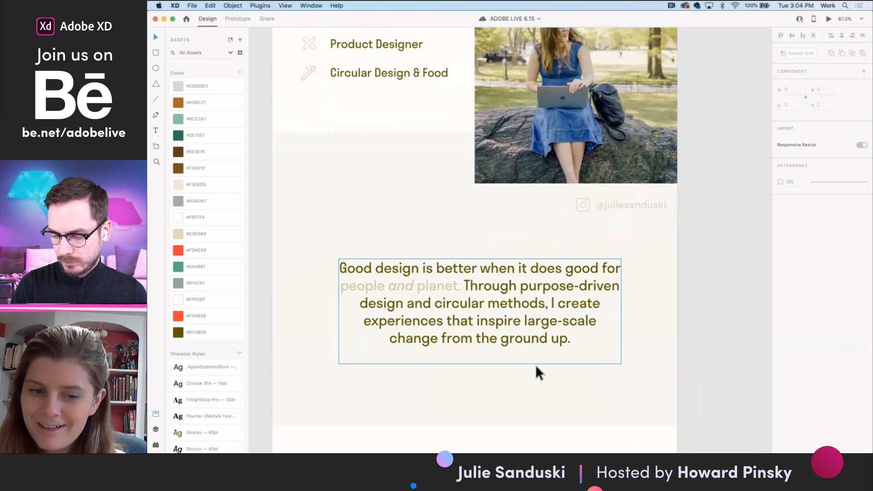
scroll(536, 366, down, 1)
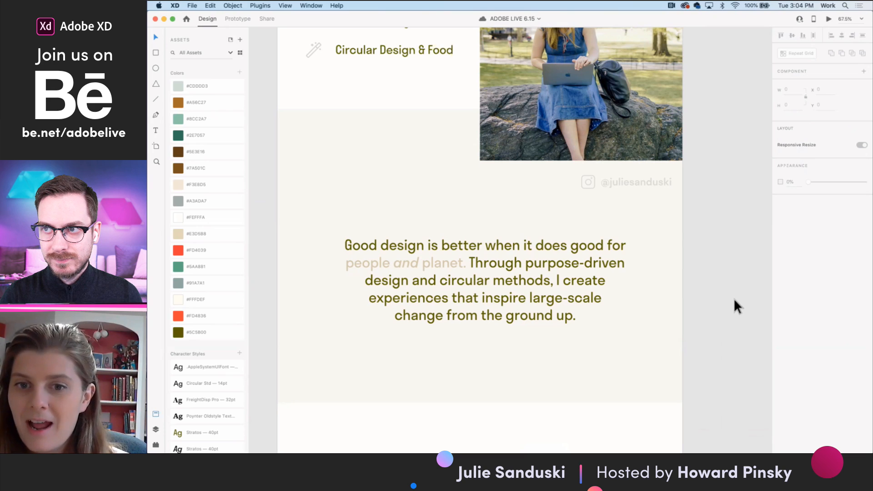
scroll(733, 298, down, 5)
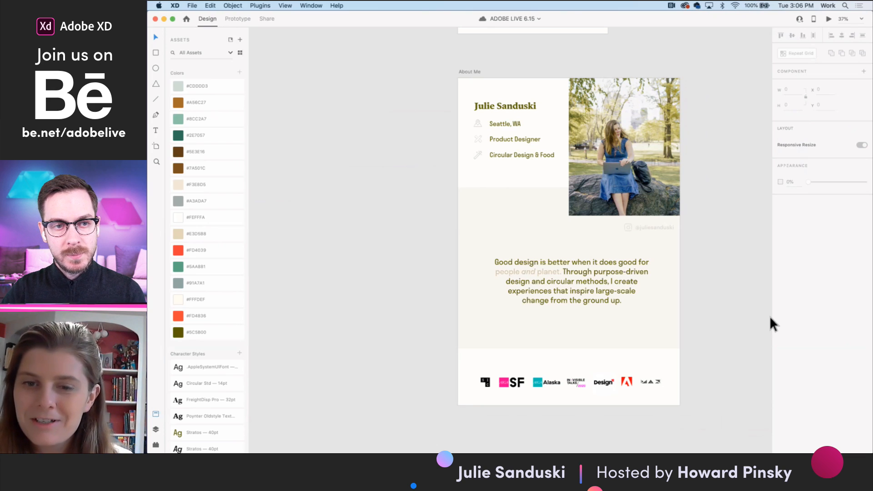
scroll(748, 313, down, 3)
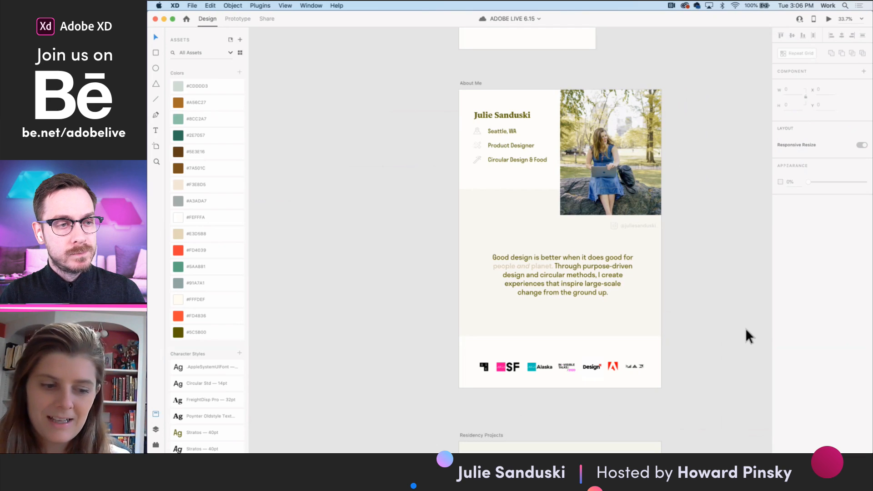
scroll(686, 295, down, 5)
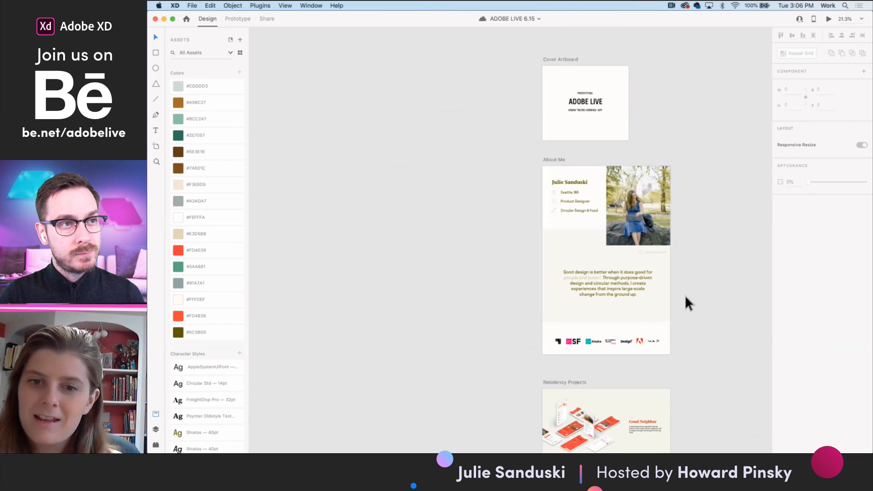
scroll(670, 246, up, 2)
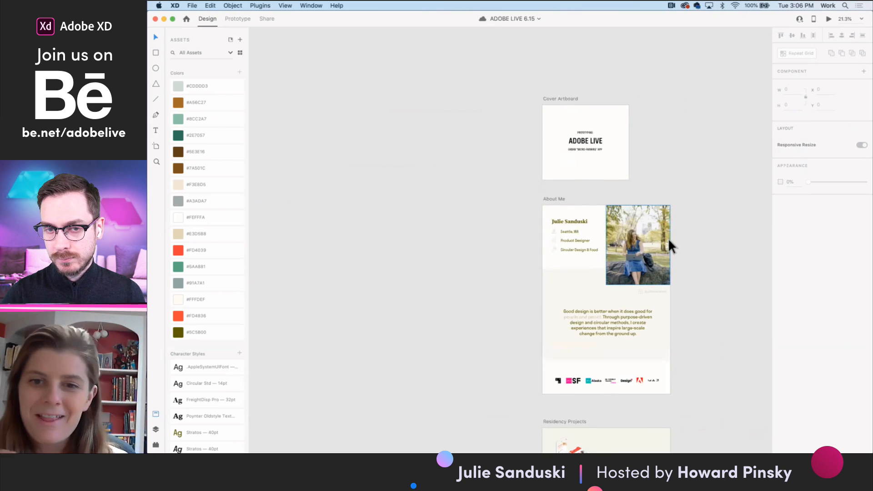
scroll(637, 143, up, 3)
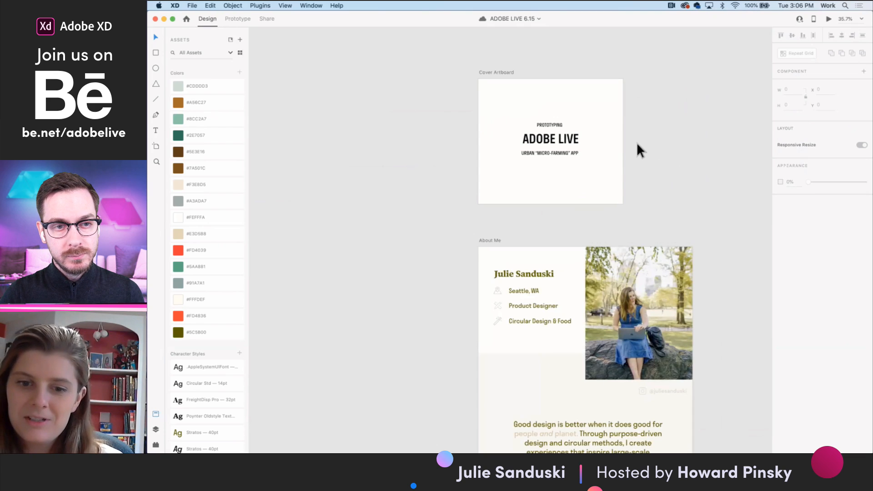
- Examine the Question artboard and read the Concept artboard from the garden photo through the magazine article to the closing section
scroll(637, 143, right, 10)
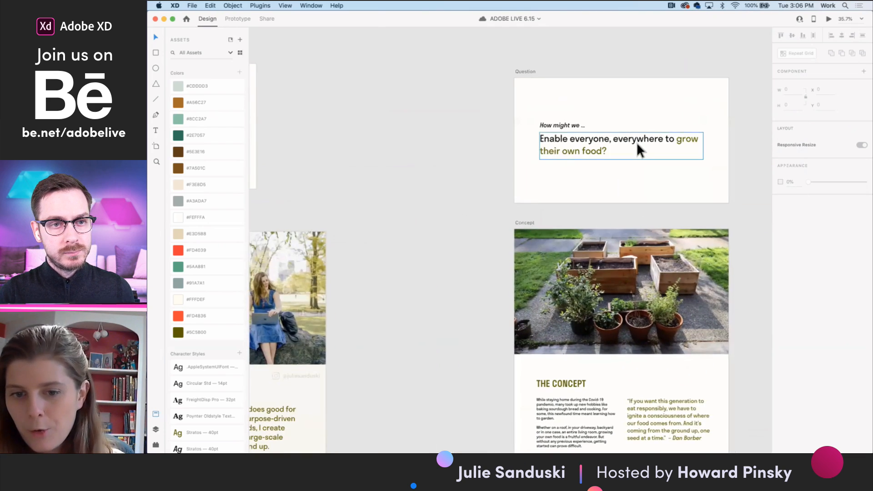
scroll(637, 142, right, 2)
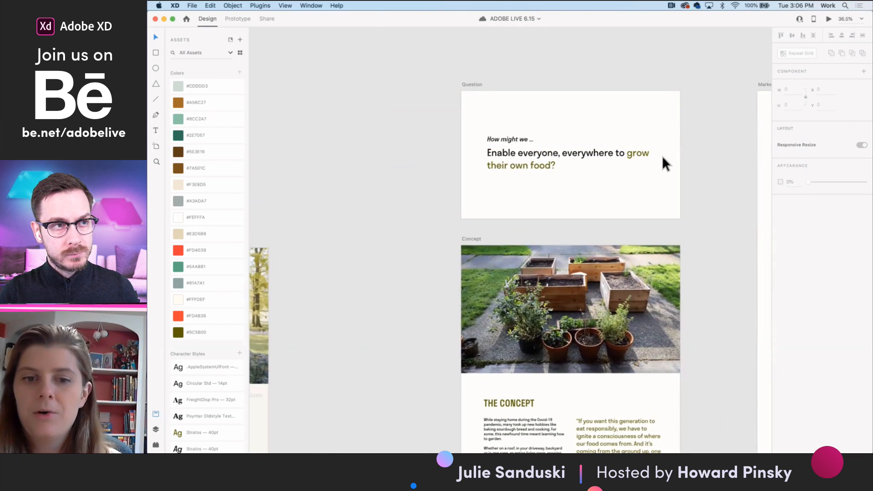
scroll(663, 159, up, 2)
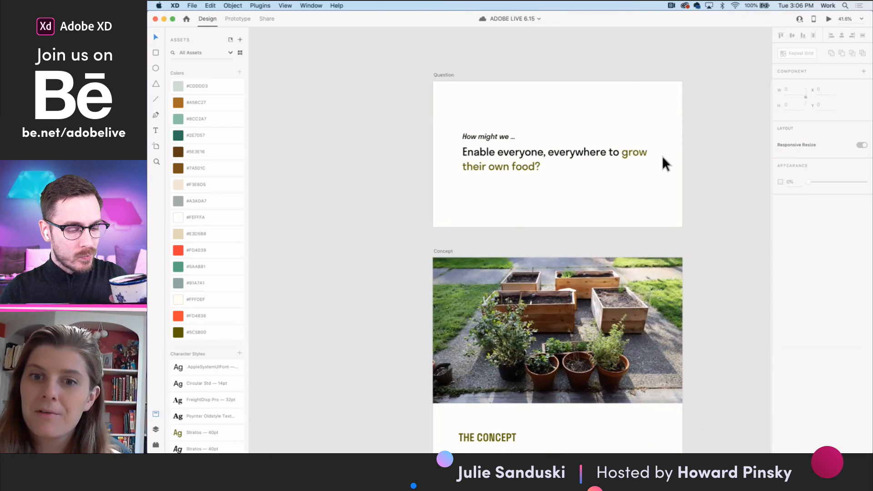
scroll(672, 218, down, 5)
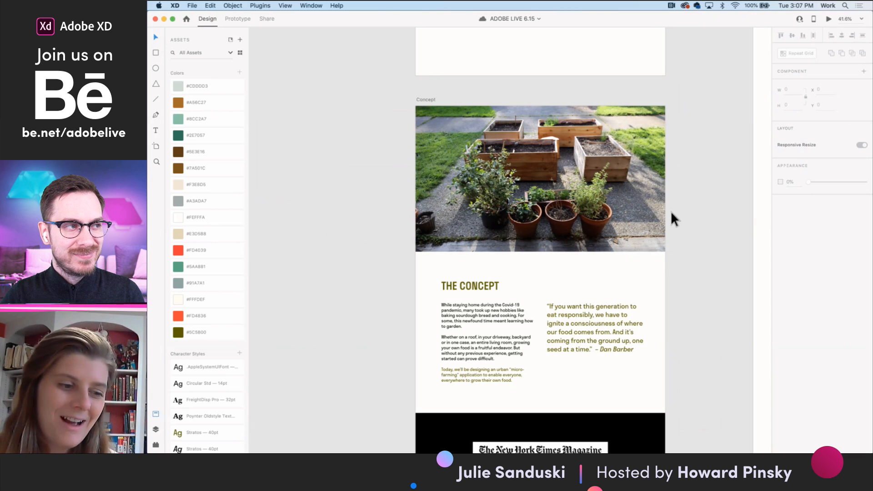
scroll(701, 292, down, 4)
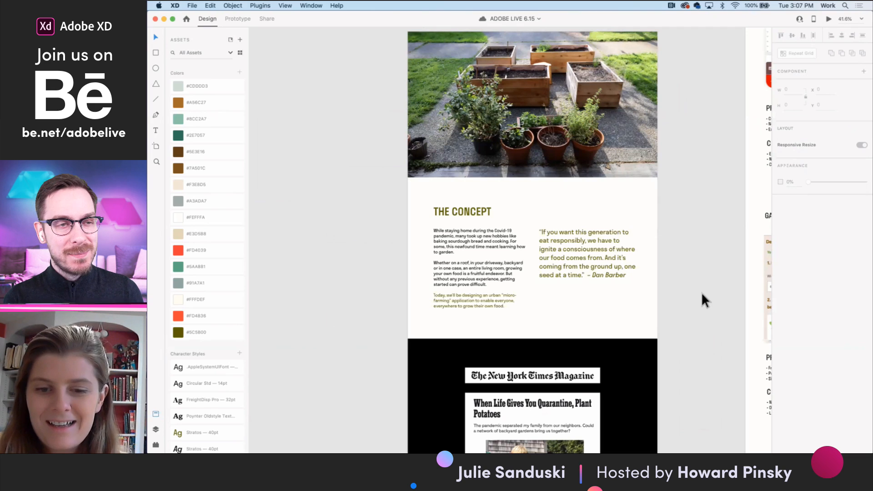
scroll(701, 293, down, 1)
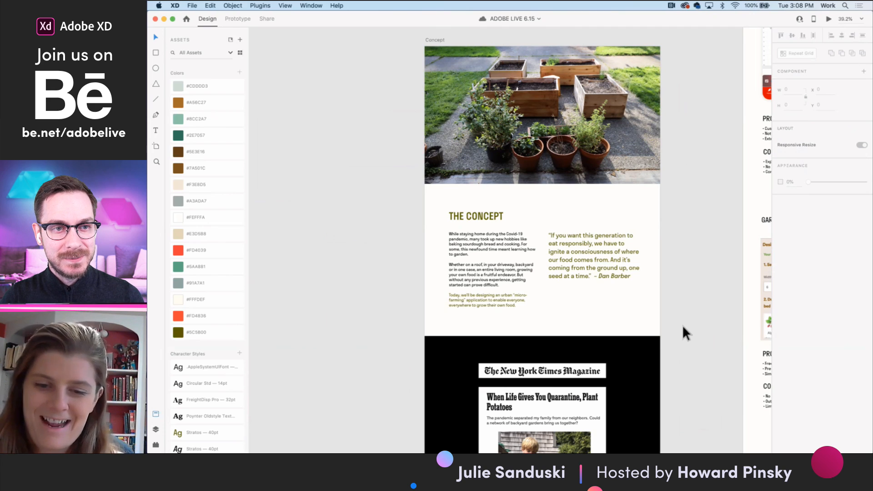
scroll(697, 351, down, 3)
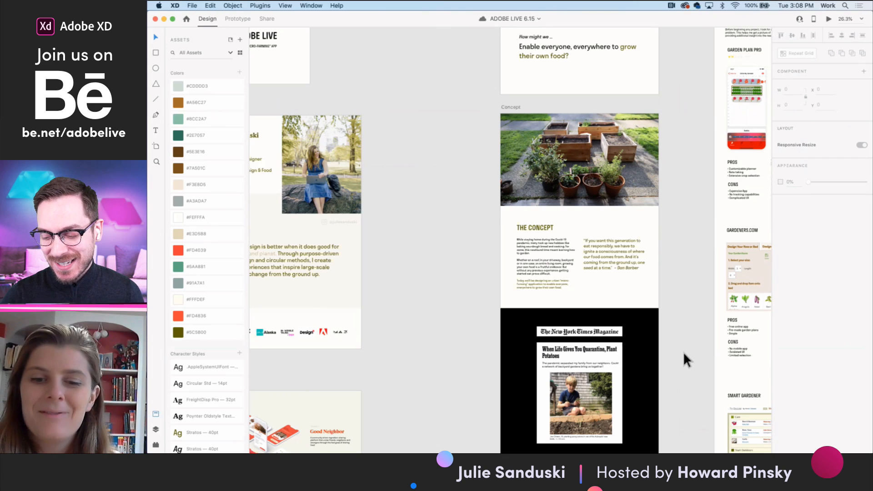
scroll(684, 354, down, 1)
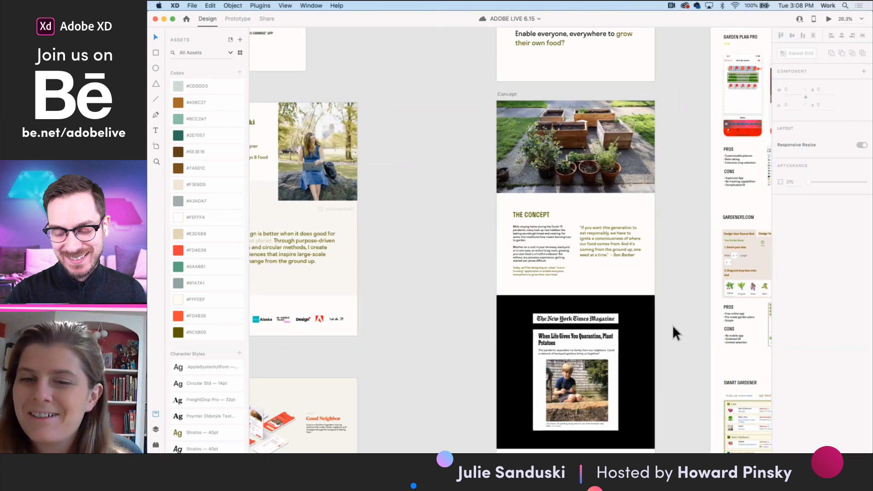
scroll(672, 325, down, 6)
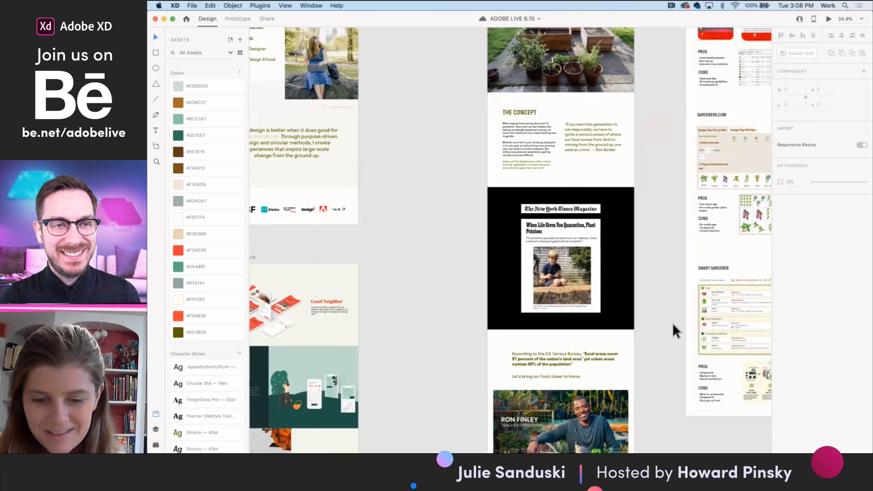
scroll(672, 323, down, 3)
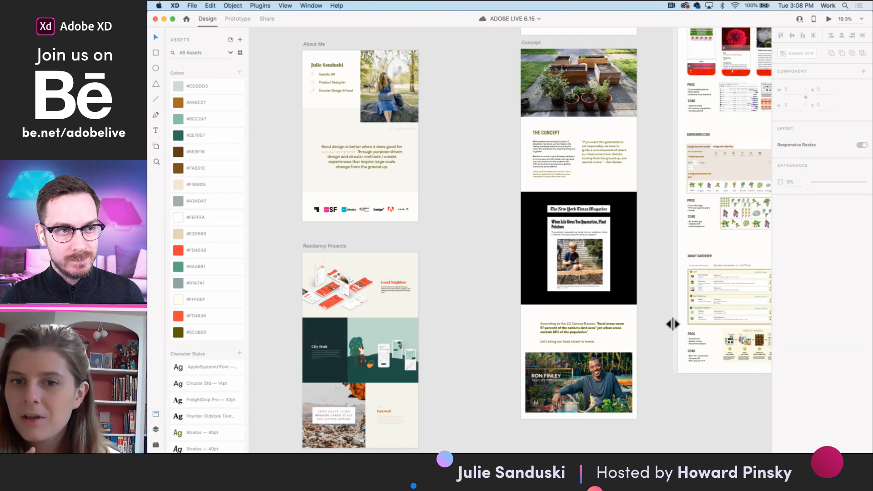
- Examine the Pain Points artboard, reading its pain point and question notes up close
scroll(672, 323, up, 5)
scroll(672, 323, right, 6)
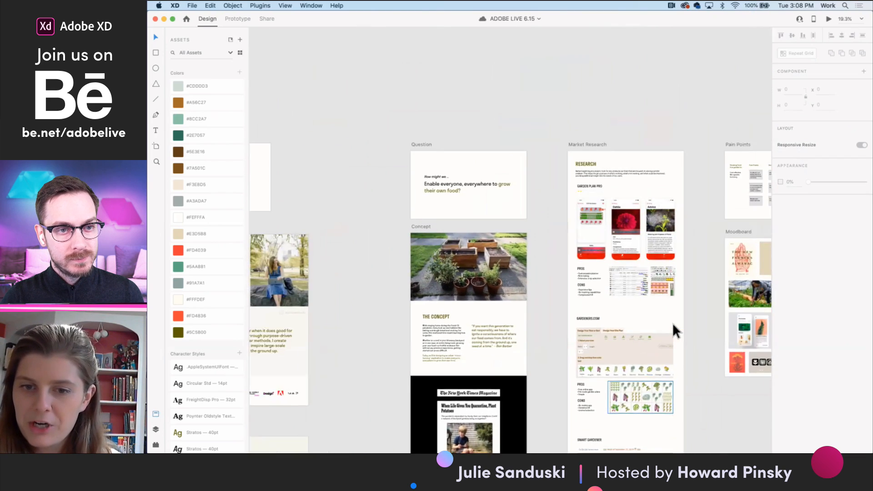
scroll(635, 195, up, 5)
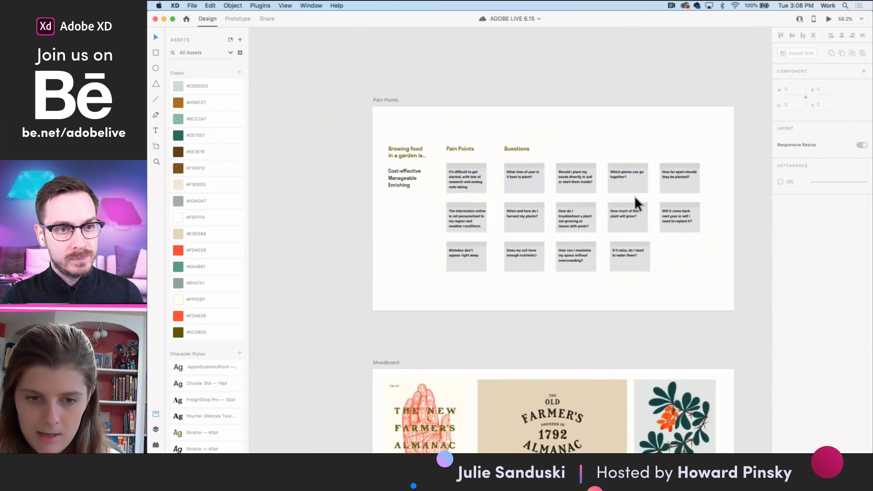
scroll(610, 360, left, 1)
scroll(610, 359, up, 1)
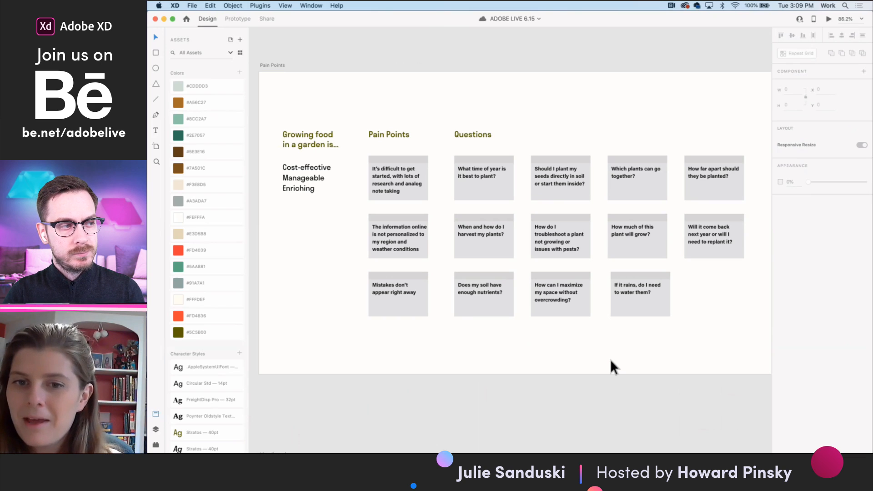
- Review the Market Research artboard, comparing the pros and cons of Garden Plan Pro, Gardeners.com and Smart Gardener
scroll(610, 359, down, 5)
scroll(610, 359, down, 5)
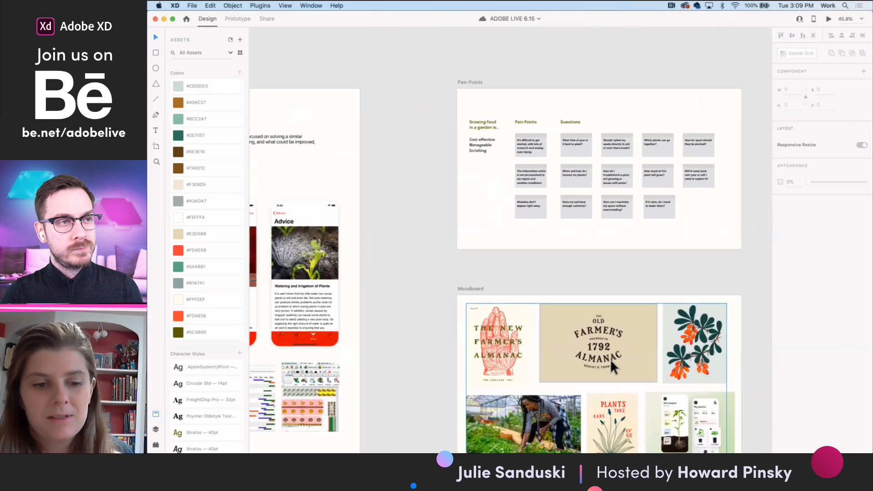
scroll(610, 359, down, 2)
scroll(611, 359, up, 1)
scroll(610, 359, down, 3)
scroll(611, 359, left, 3)
scroll(611, 359, down, 2)
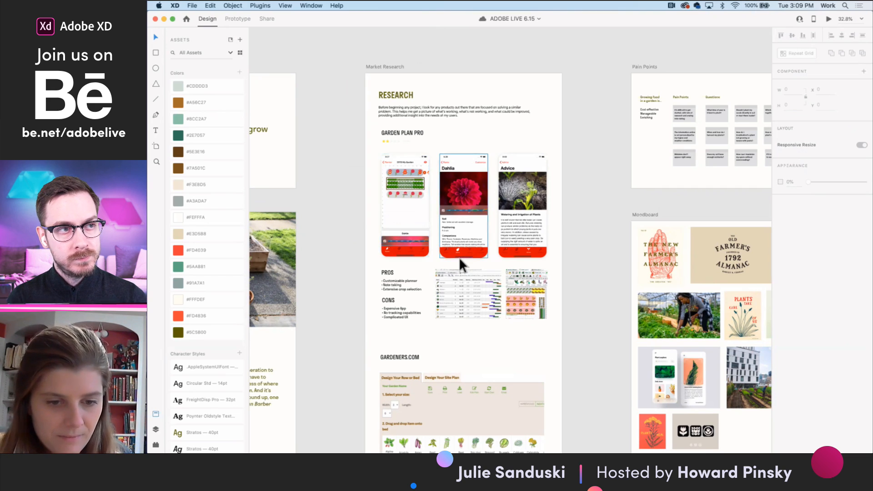
scroll(460, 258, down, 2)
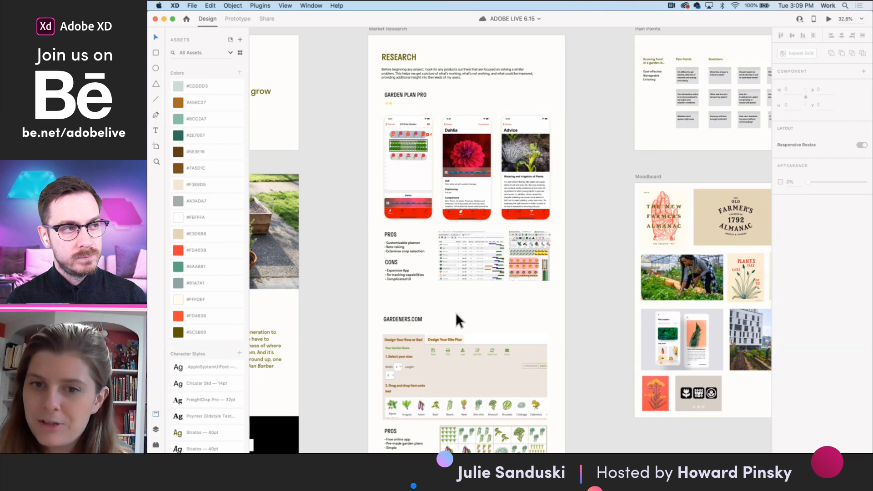
scroll(504, 371, down, 5)
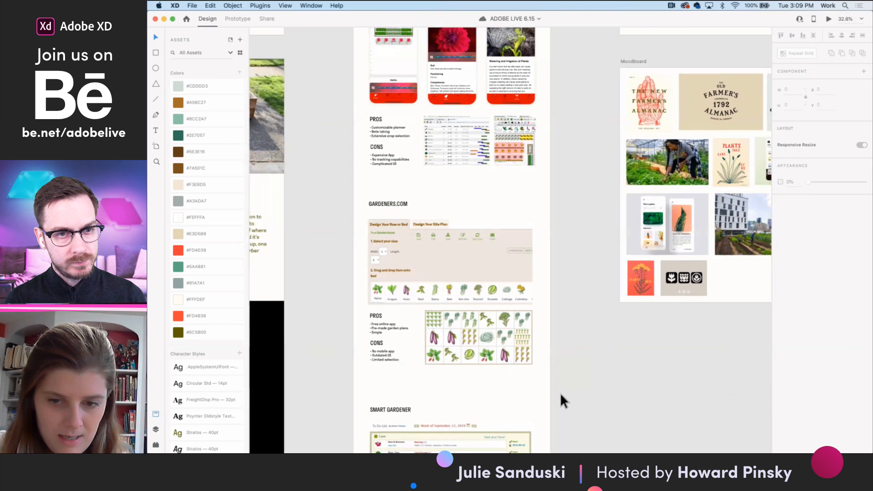
scroll(561, 396, down, 4)
- Examine the reference images and illustrations collected on the Moodboard artboard
scroll(561, 396, right, 5)
scroll(561, 395, up, 4)
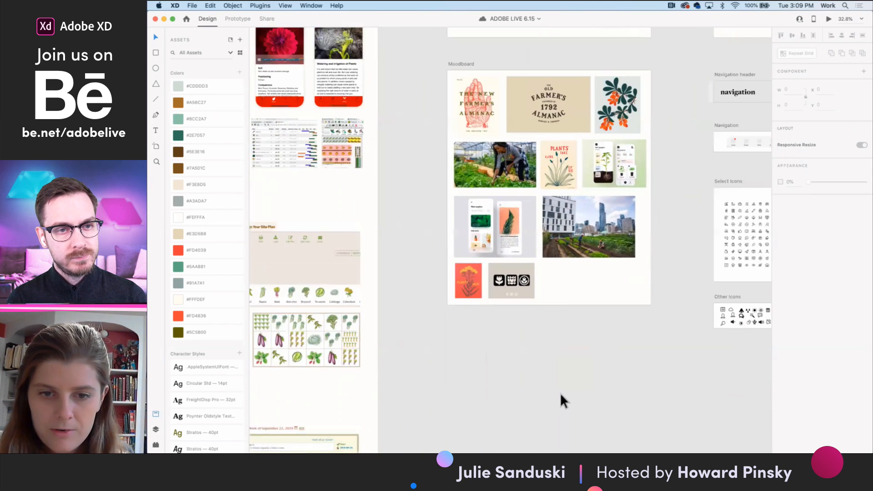
scroll(560, 393, up, 3)
scroll(560, 392, right, 1)
scroll(542, 375, up, 2)
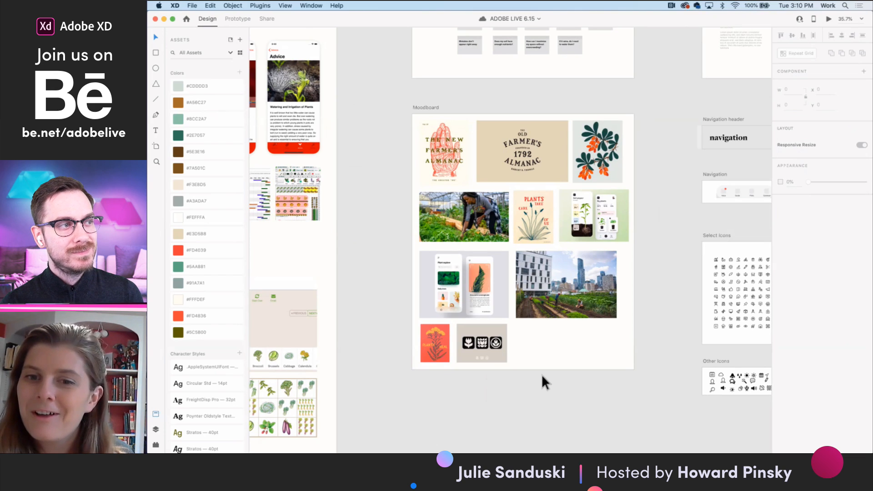
- Examine the Visual Design artboard's color swatches and typography samples up close
scroll(542, 376, up, 5)
scroll(542, 375, left, 4)
scroll(542, 375, right, 4)
scroll(542, 375, up, 2)
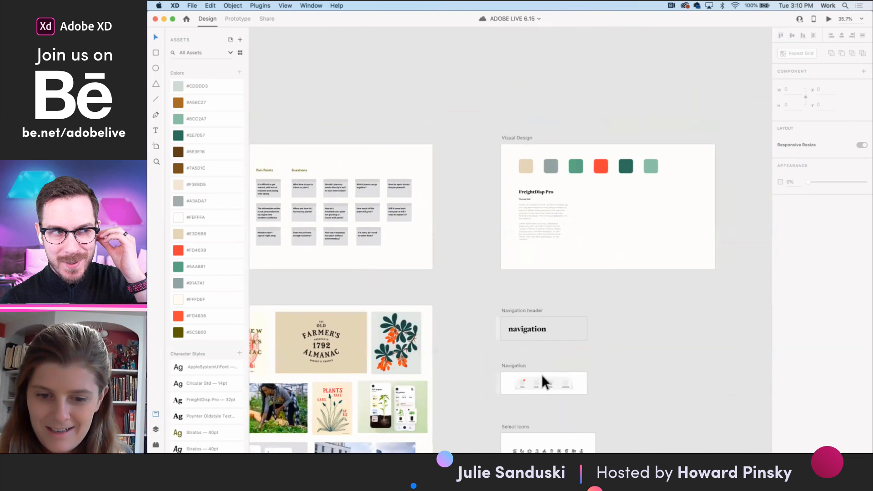
scroll(598, 315, up, 5)
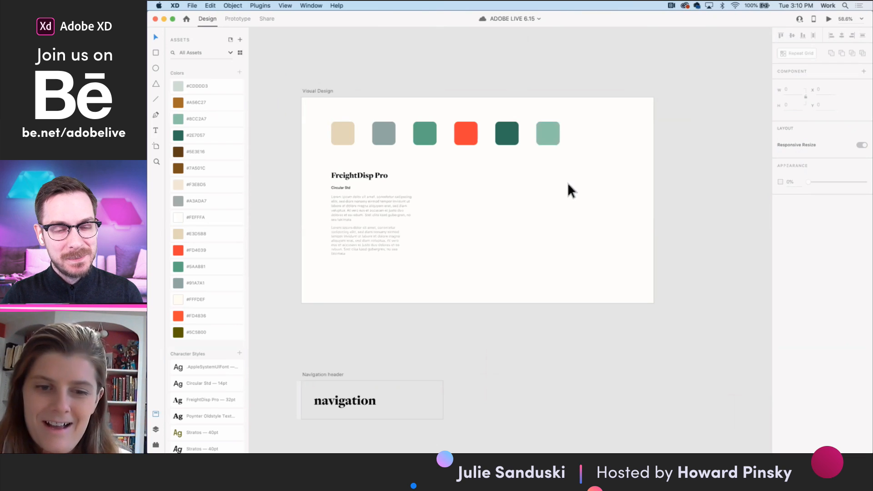
- Review the onboarding artboards Begin, Location, Voice Assistant and Ready, with their permission dialogs and the voice assistant and guide screens
scroll(560, 192, down, 1)
scroll(599, 211, right, 8)
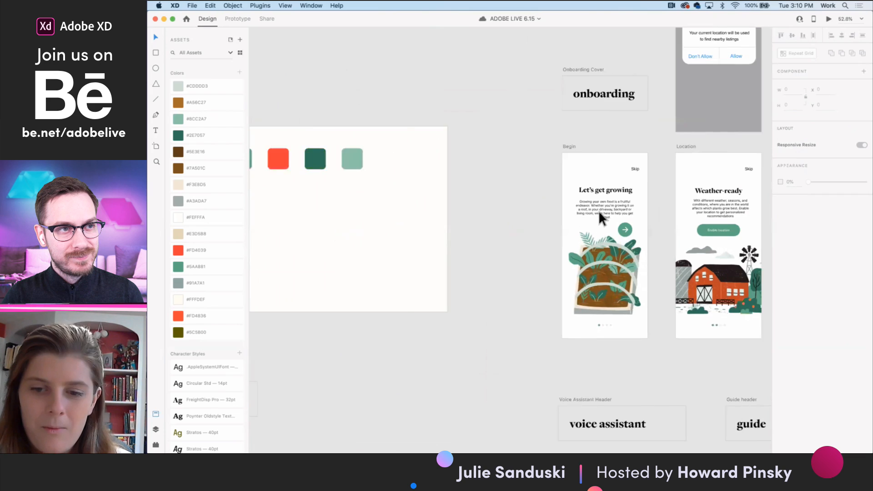
scroll(598, 210, right, 10)
scroll(599, 210, up, 2)
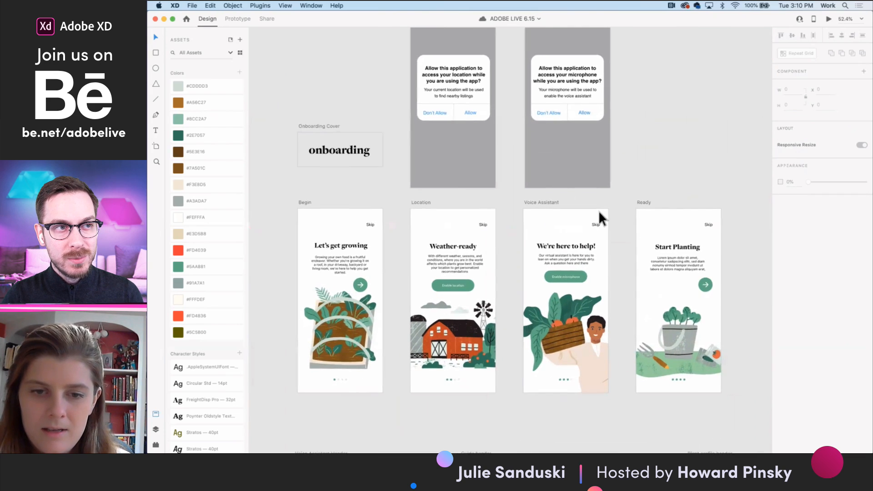
scroll(598, 210, down, 2)
scroll(707, 177, up, 1)
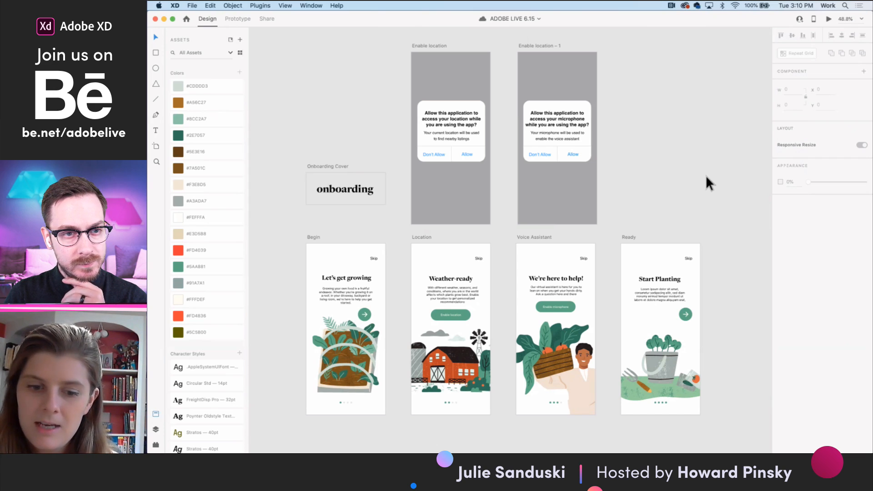
scroll(707, 178, down, 10)
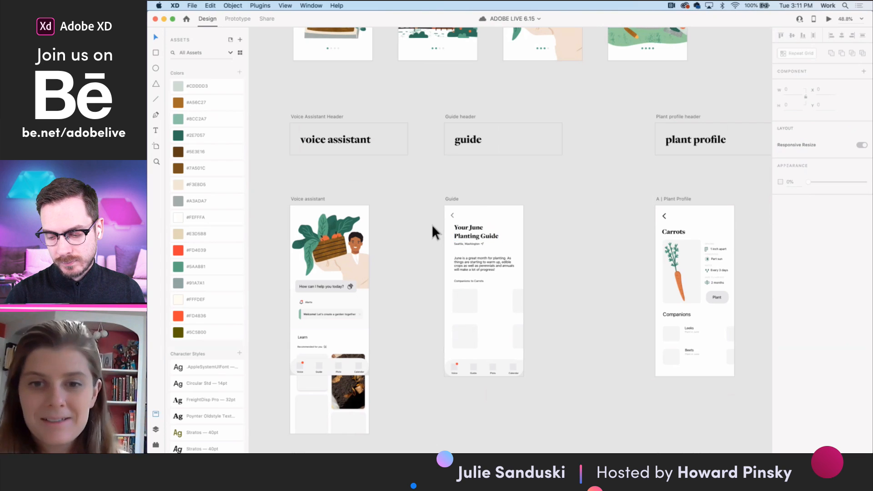
scroll(583, 258, up, 10)
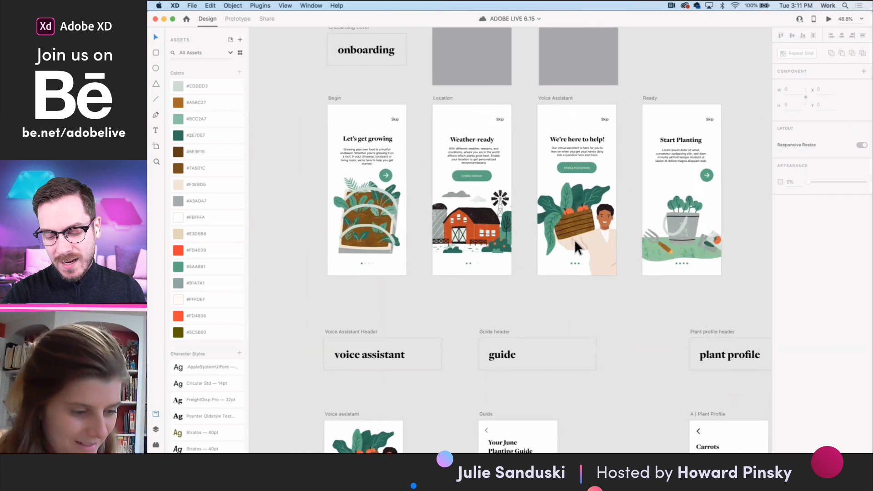
scroll(426, 198, up, 1)
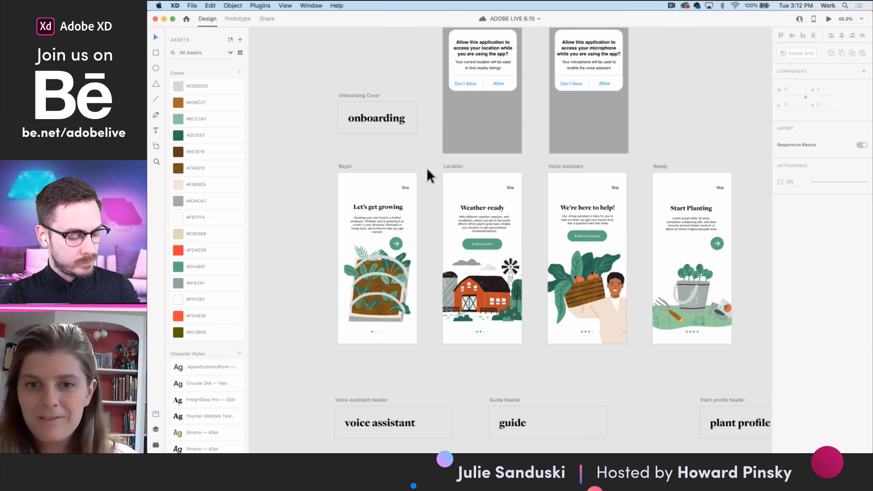
- Examine the Good Neighbor and City Fruit projects on the Residency Projects artboard up close
scroll(427, 168, down, 10)
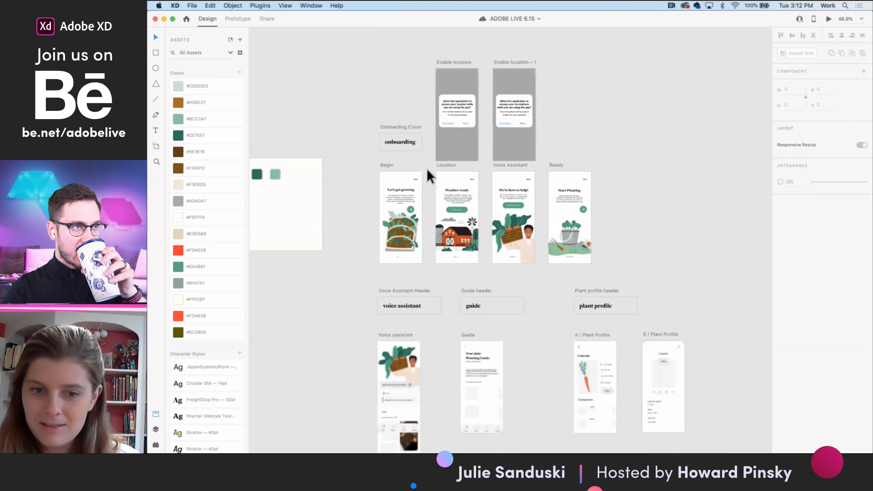
scroll(427, 168, left, 10)
scroll(427, 167, down, 3)
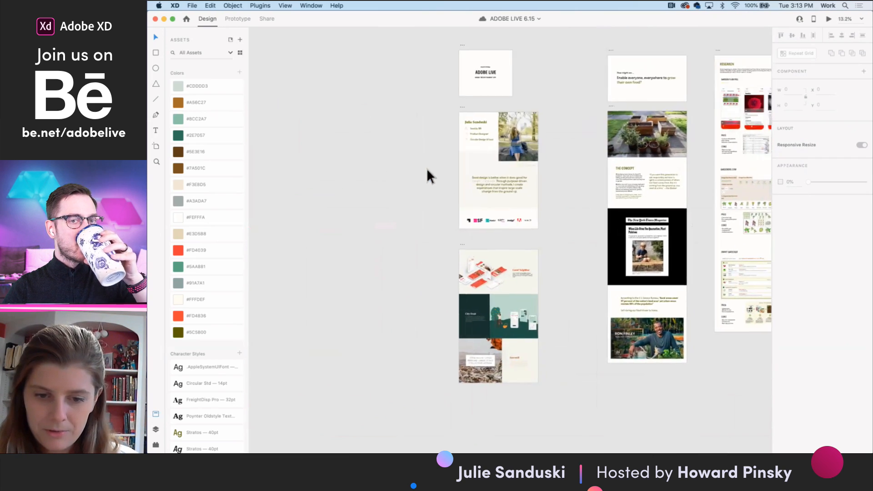
scroll(444, 241, up, 5)
scroll(443, 241, up, 10)
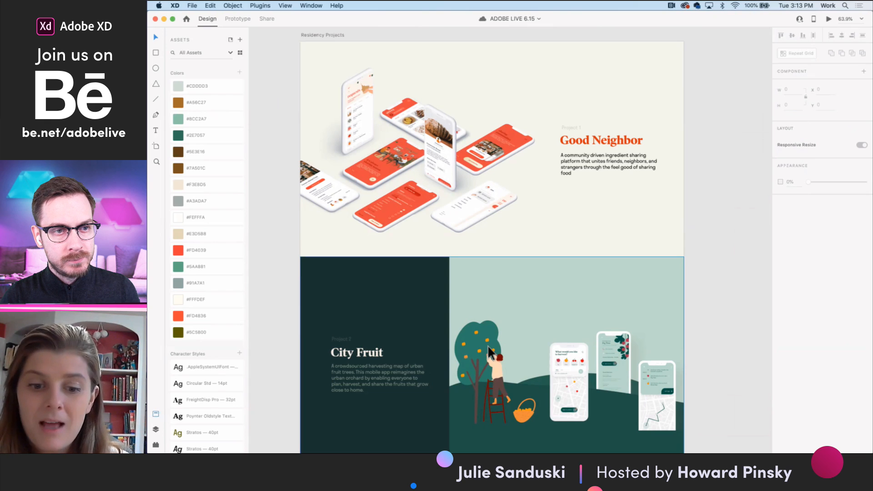
scroll(487, 345, down, 5)
scroll(488, 345, down, 3)
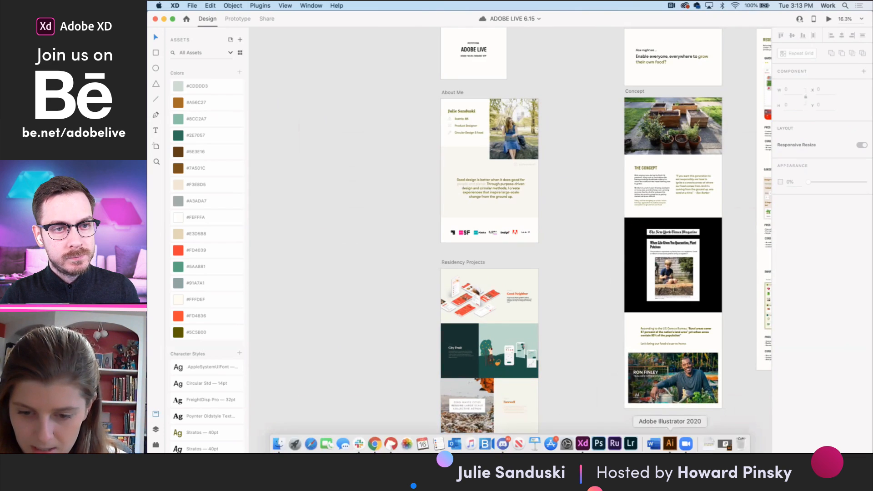
- Switch to Adobe Illustrator to view the leek illustration, and return to the app artboards in Adobe XD
click(671, 448)
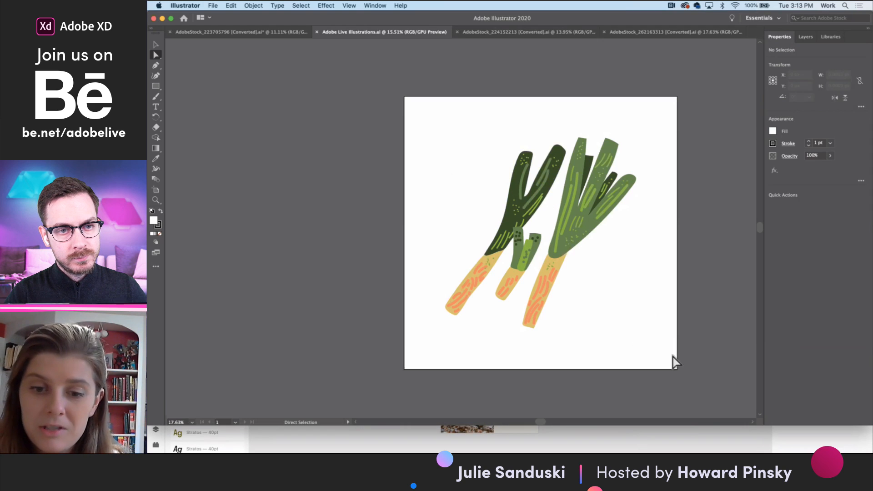
click(162, 18)
scroll(569, 253, right, 10)
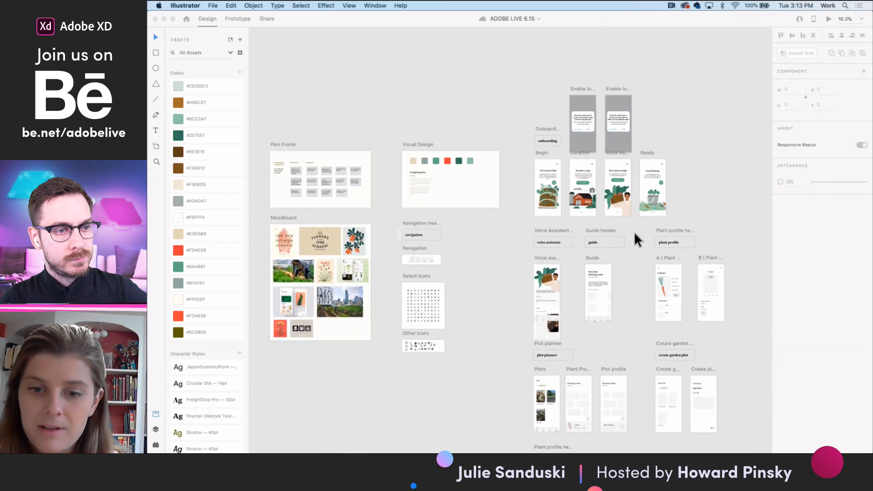
- Inspect the editable vector shapes inside the plant crate illustration on the Voice Assistant onboarding screen
click(624, 205)
scroll(624, 205, up, 5)
click(625, 205)
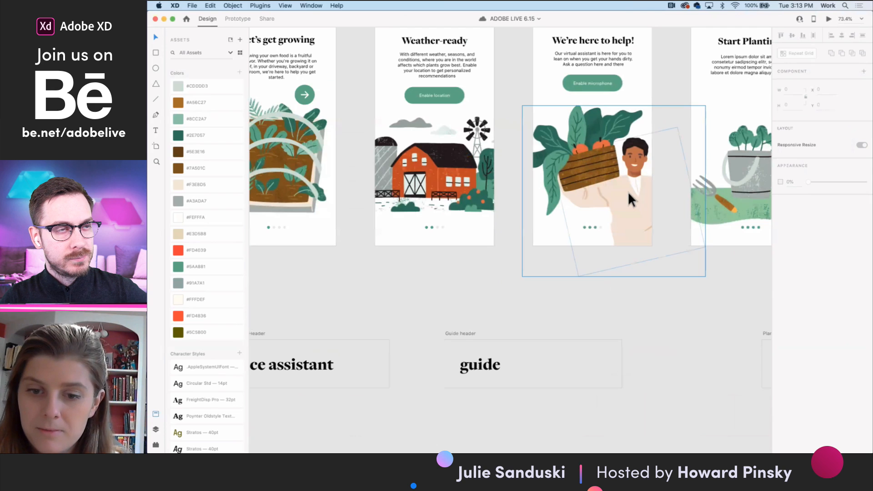
double_click(628, 193)
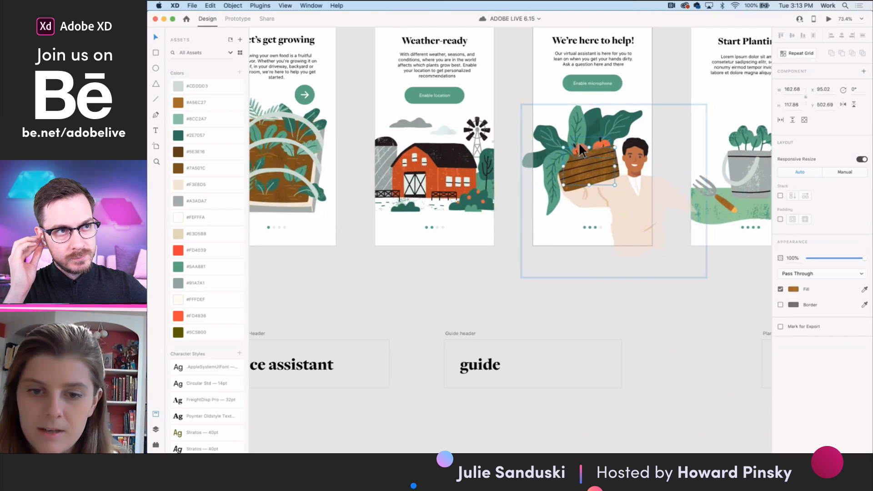
click(495, 272)
- Compare the illustrations across the four onboarding screens and examine the Begin and Location screens up close
scroll(495, 272, up, 2)
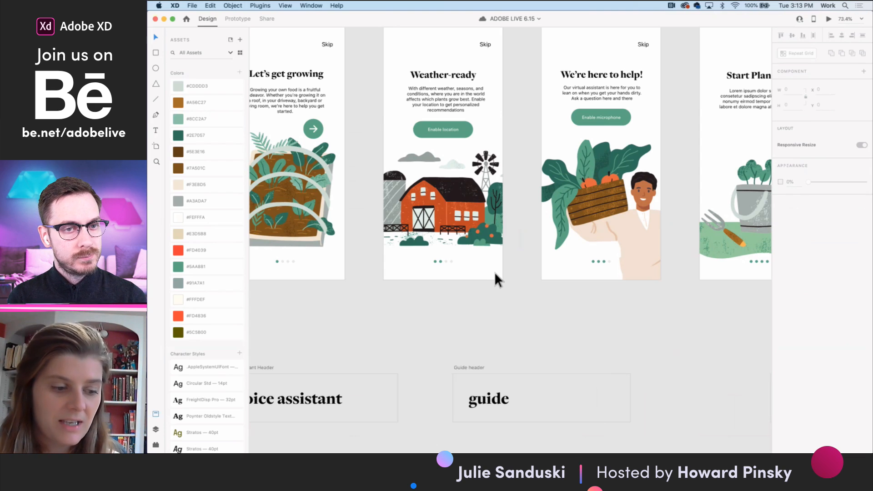
scroll(399, 266, down, 3)
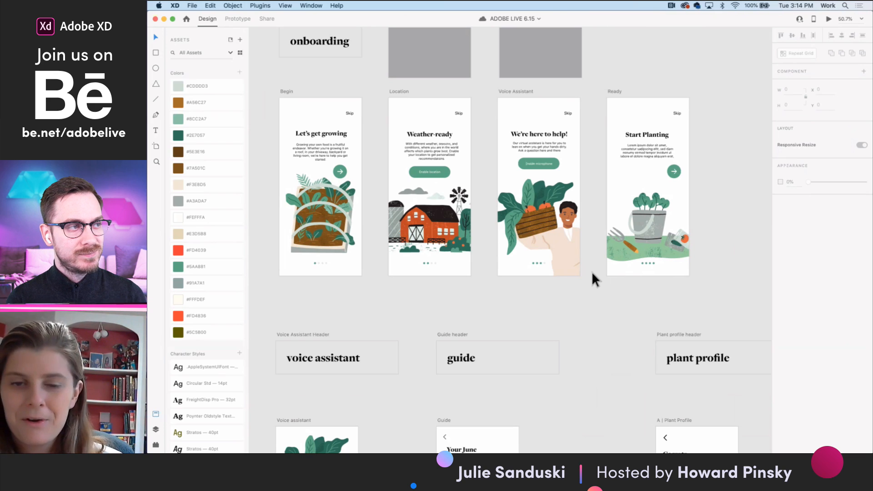
scroll(615, 274, up, 5)
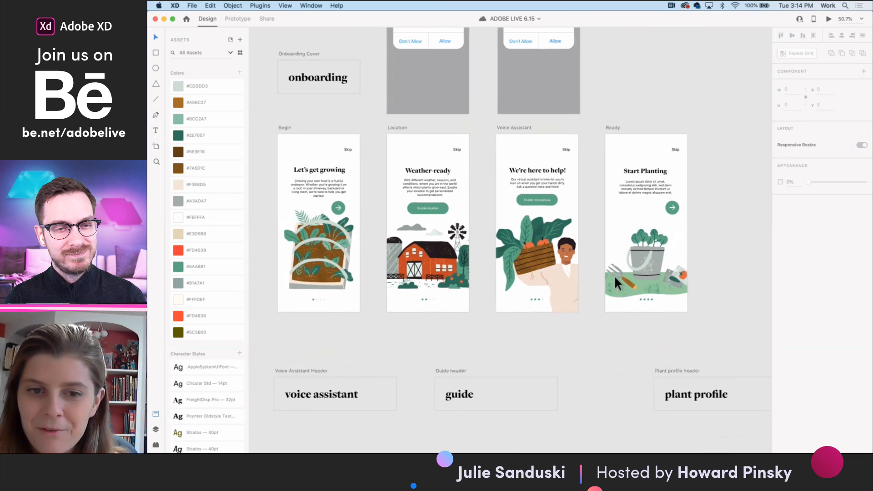
scroll(565, 317, down, 2)
scroll(566, 317, left, 2)
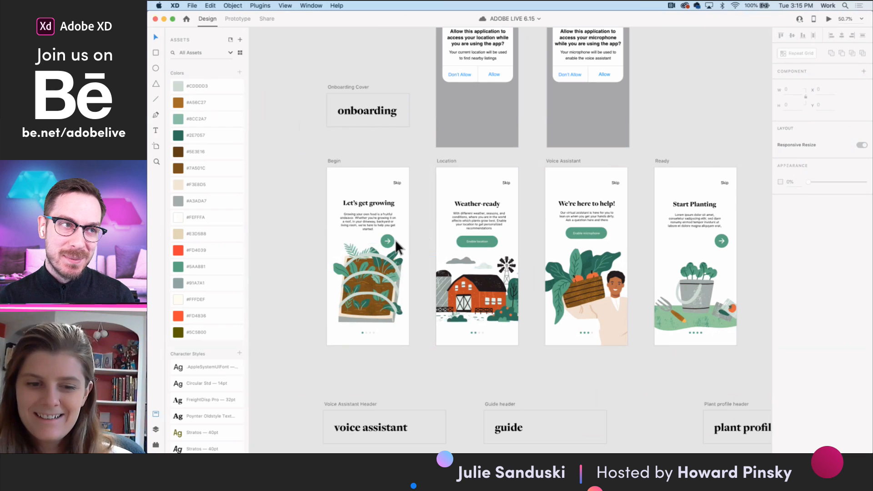
scroll(360, 271, up, 5)
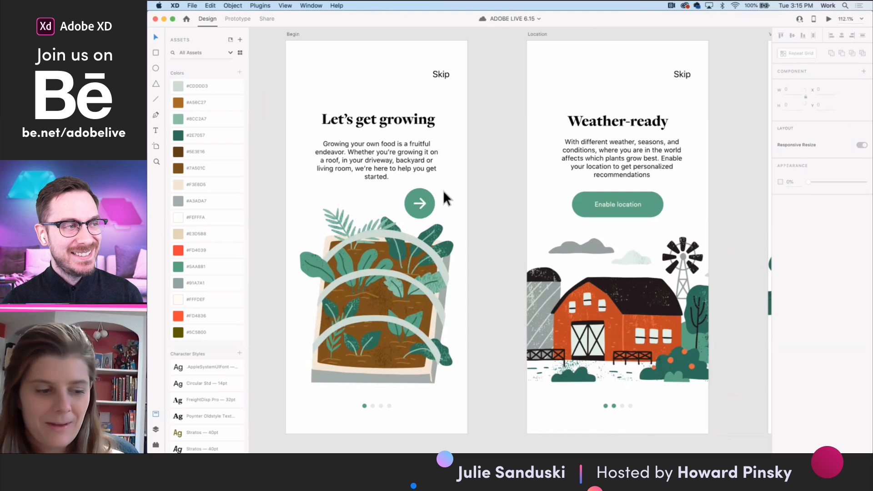
scroll(434, 255, down, 3)
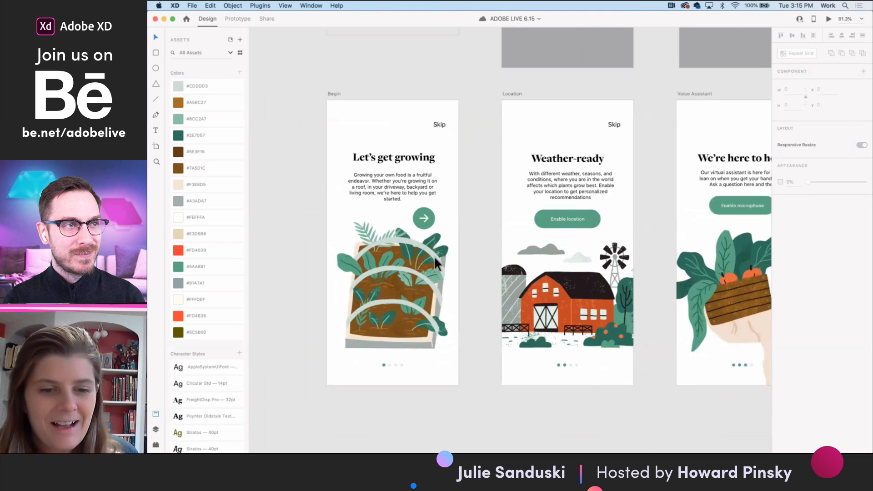
- Show the Selected and Hover states of the arrow button component on the Begin artboard and return it to Default State
click(429, 225)
scroll(430, 225, left, 2)
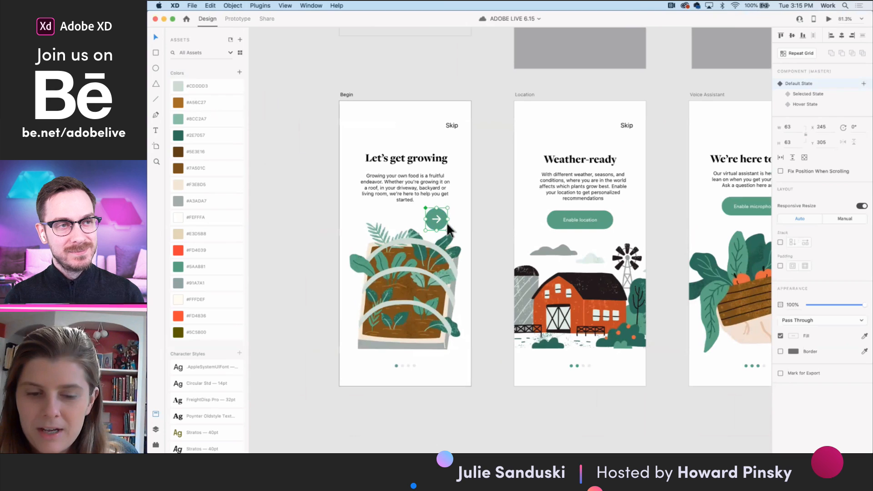
click(809, 94)
click(812, 105)
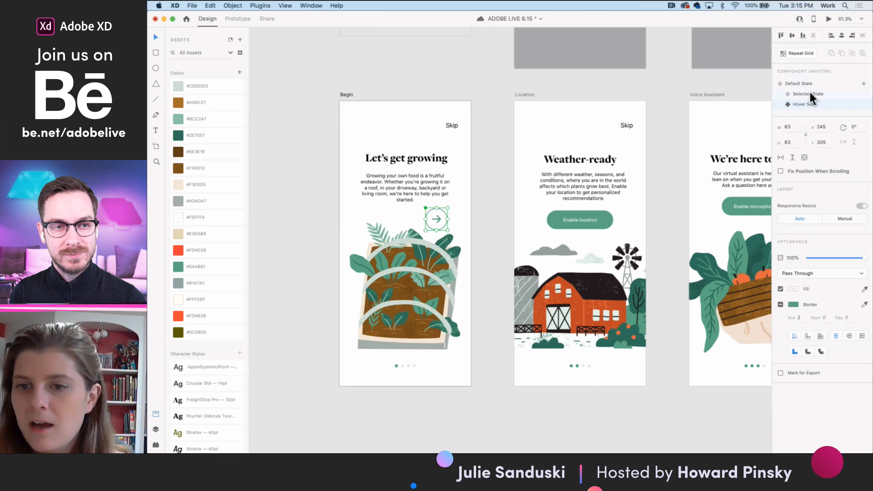
click(808, 83)
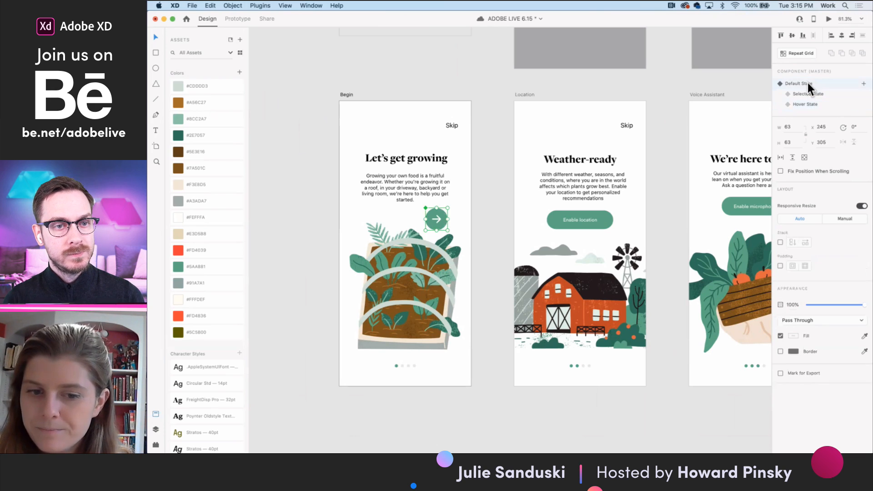
- Preview the onboarding prototype from the Begin screen through the Enable location dialog, and close the preview
click(239, 18)
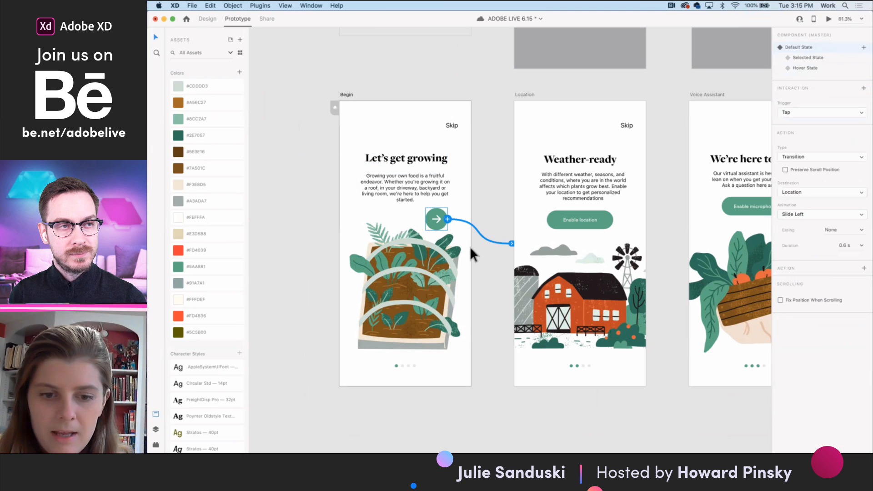
click(829, 20)
click(453, 178)
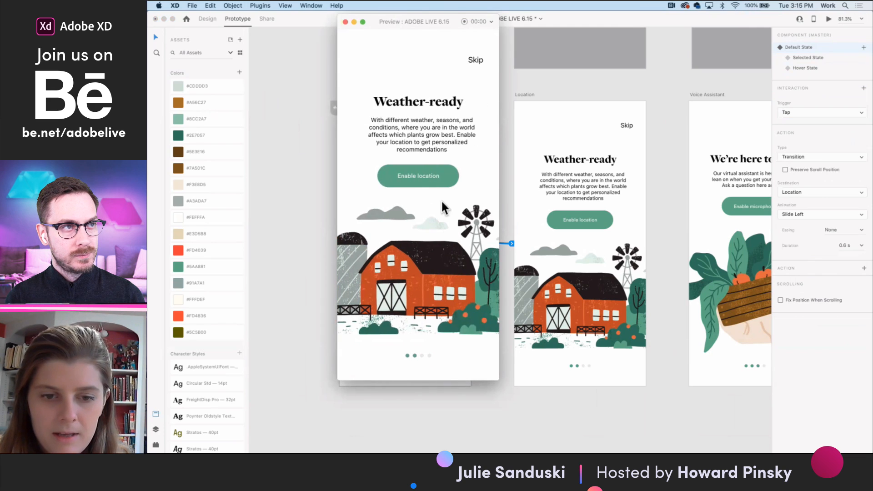
click(427, 180)
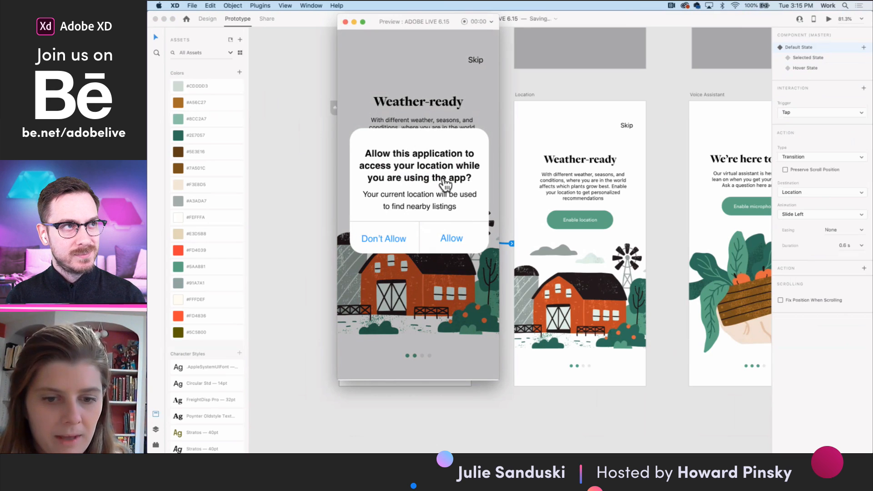
click(345, 22)
- Select the Allow button's shape in the Enable location dialog and check its interaction in Prototype mode
scroll(569, 192, up, 2)
scroll(570, 192, right, 1)
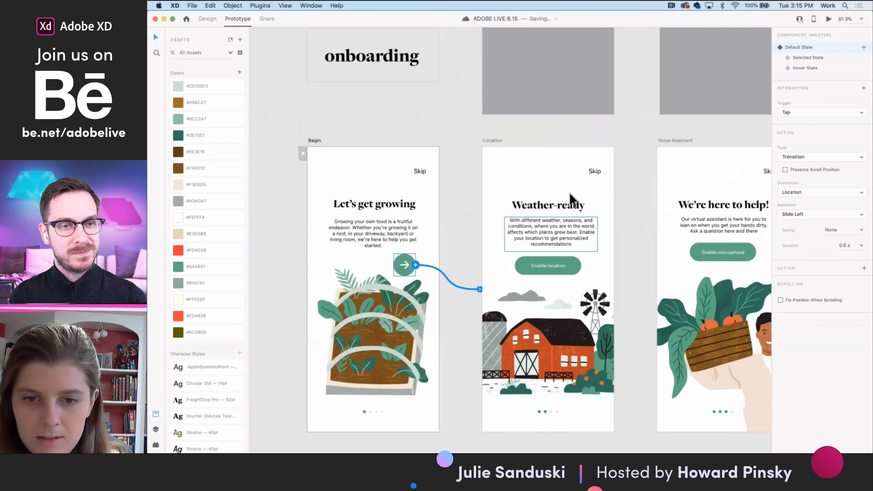
scroll(569, 192, up, 10)
scroll(496, 198, up, 3)
click(505, 191)
scroll(438, 141, up, 1)
click(207, 18)
double_click(527, 201)
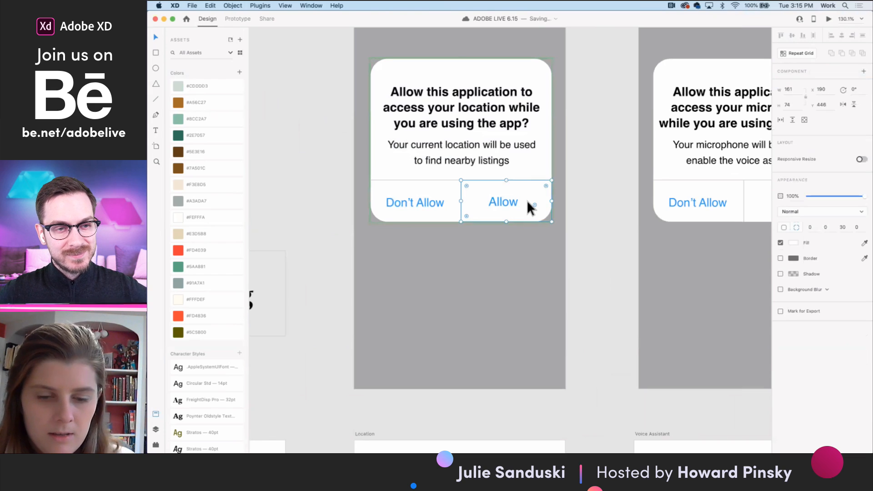
click(237, 19)
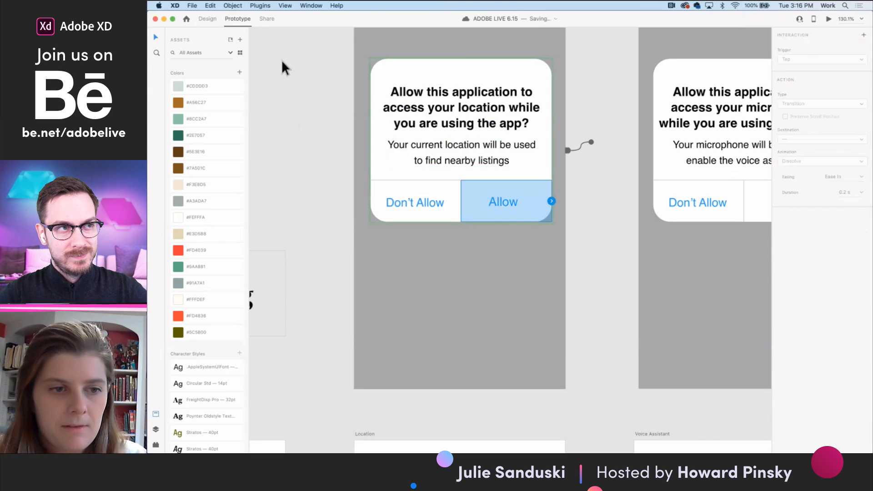
- Show the location dialog component's Microphone Allowed, Microphone Blank and Location Allowed states in Design mode, and return it to Default State
click(207, 18)
click(472, 163)
click(537, 170)
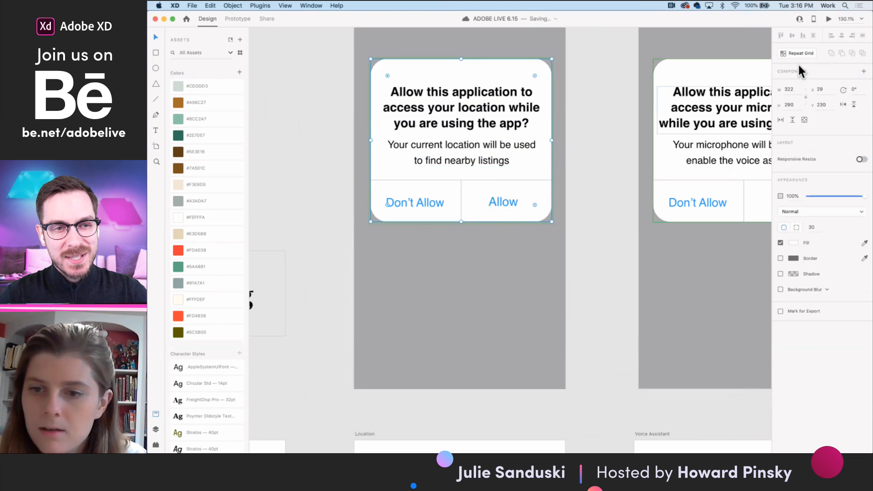
click(509, 160)
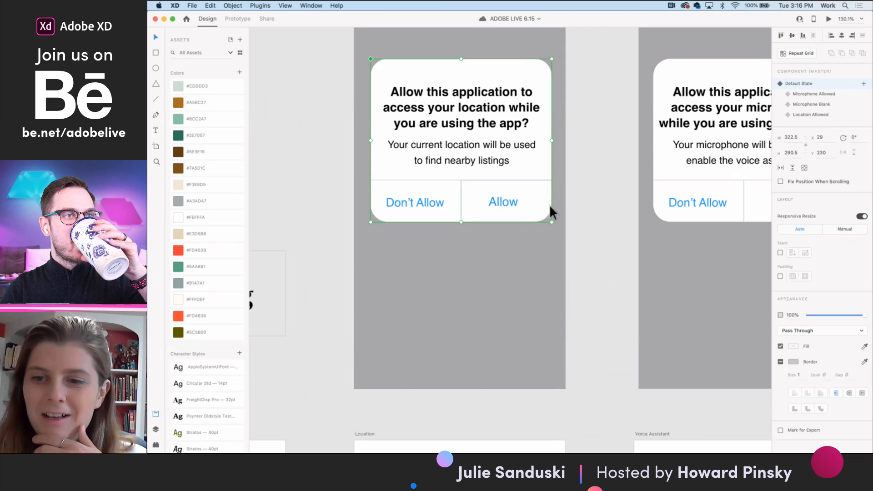
scroll(594, 239, down, 2)
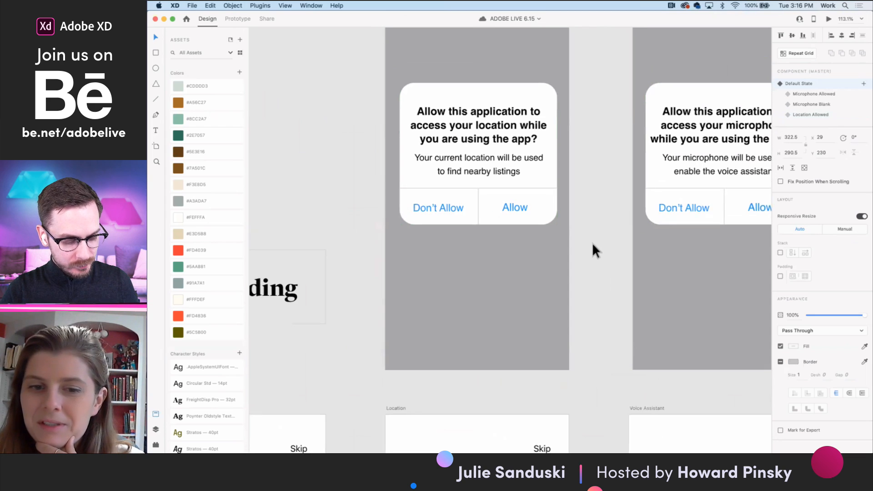
scroll(593, 242, down, 2)
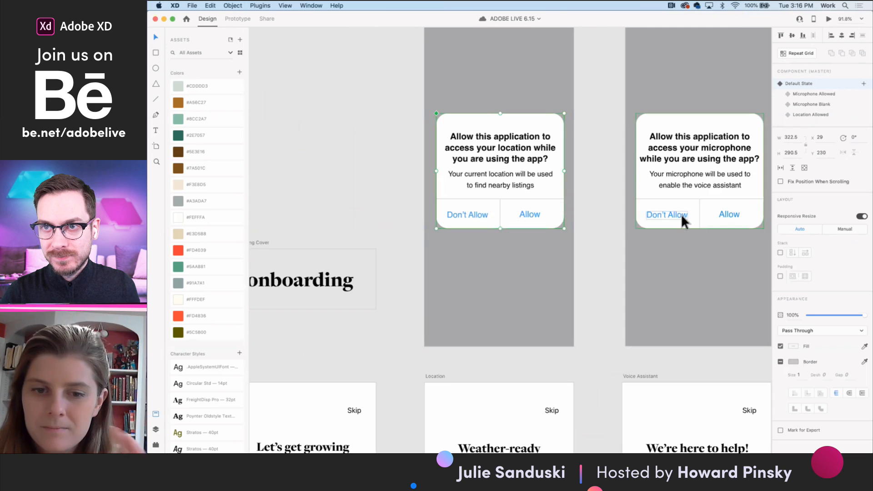
click(817, 94)
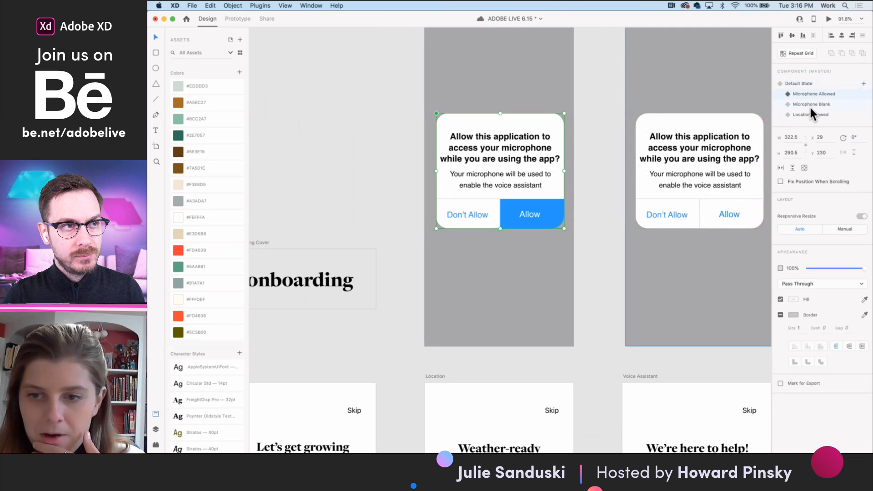
click(811, 105)
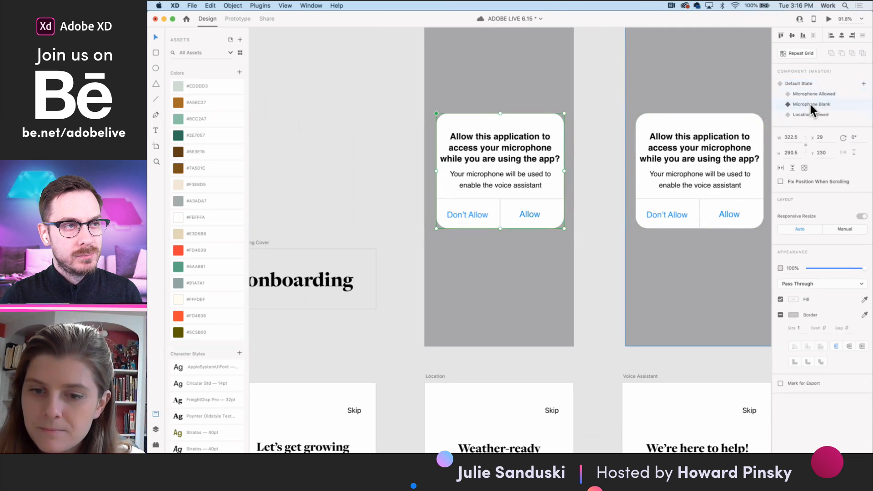
click(808, 114)
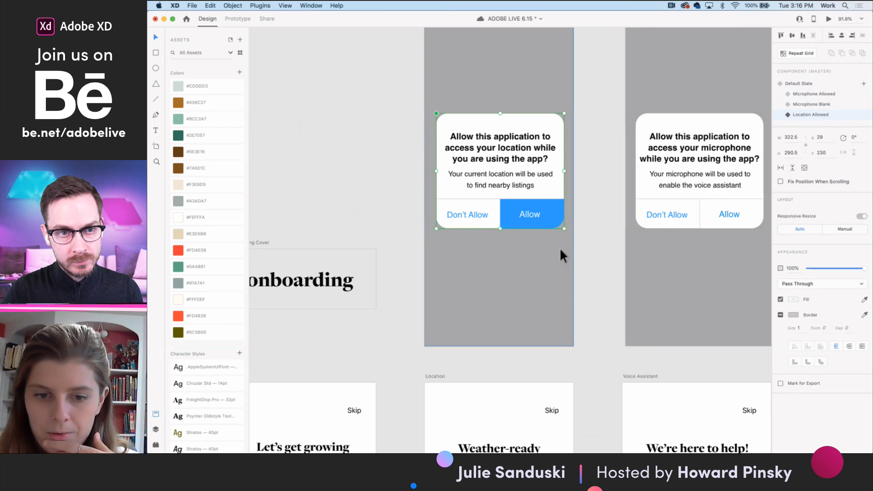
click(800, 83)
- In Prototype mode, give the Allow button in the location dialog's Default State a Tap interaction that auto-animates to Location Allowed
scroll(593, 222, down, 1)
click(594, 222)
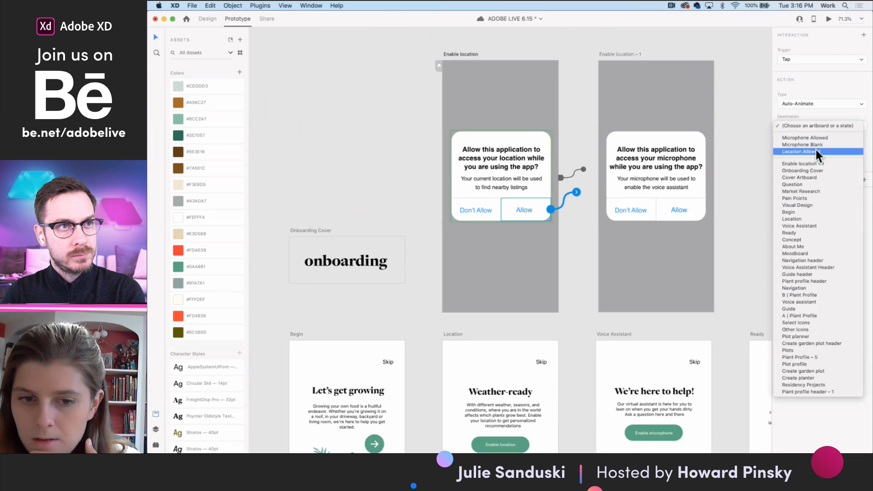
click(816, 152)
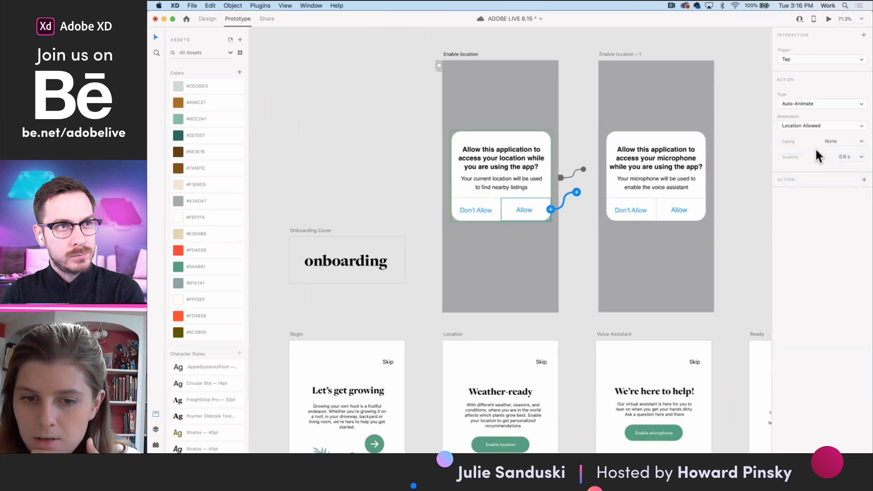
- Preview the Enable location artboard, choose Allow in the dialog, and close the preview
click(829, 18)
click(455, 234)
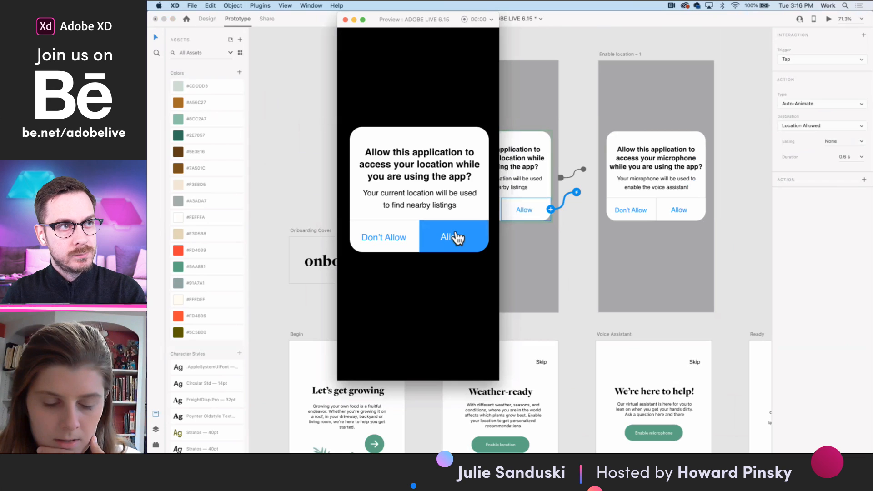
click(346, 20)
- Switch the location dialog to its Location Allowed state and link its Allow button to the Voice Assistant artboard
click(536, 146)
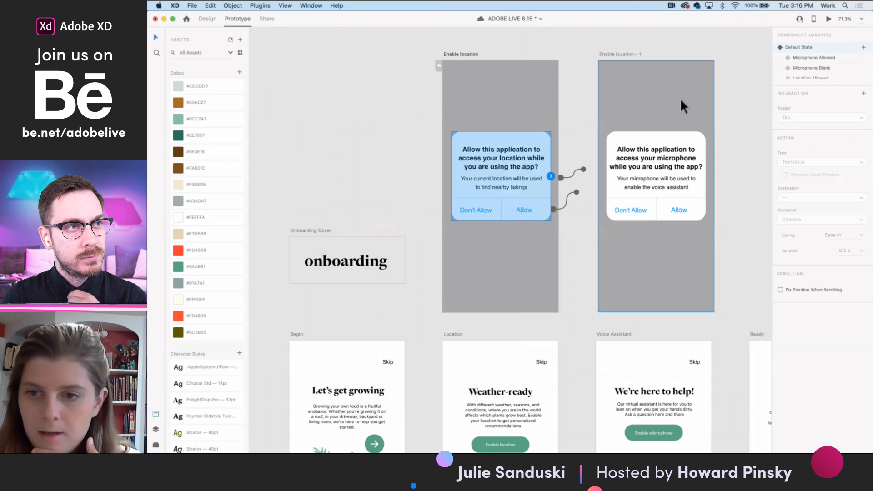
scroll(817, 70, down, 1)
click(815, 74)
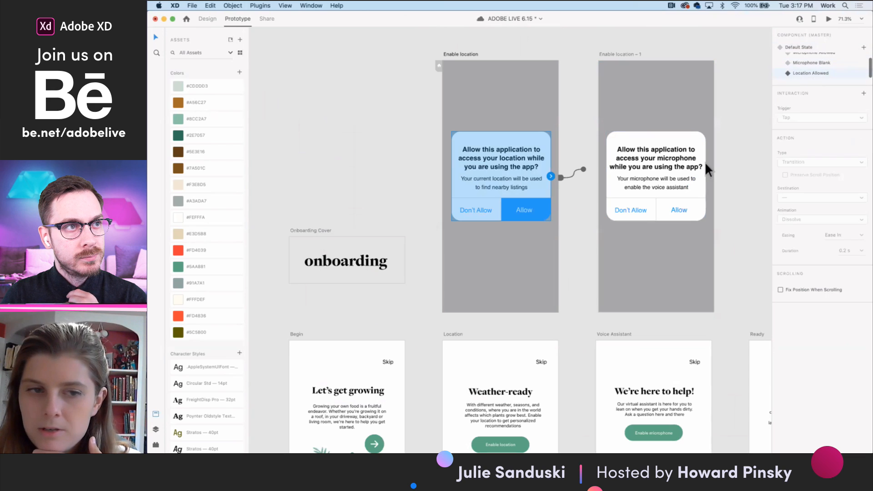
double_click(542, 210)
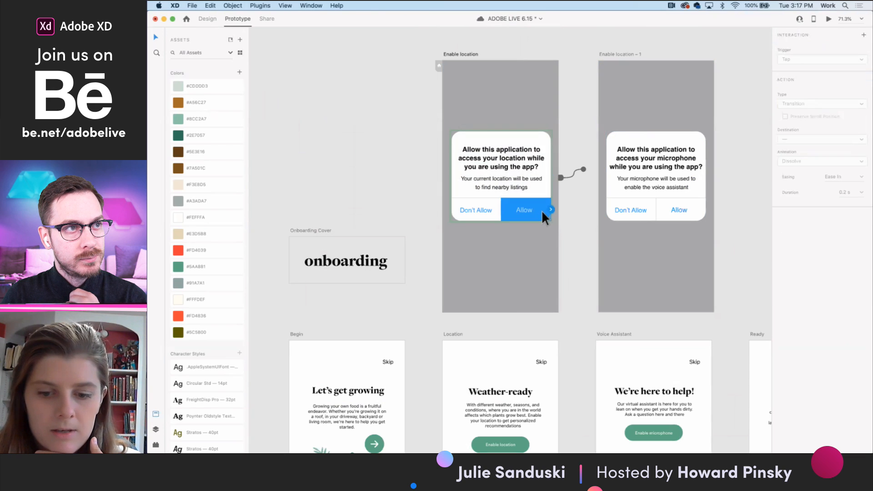
scroll(542, 210, down, 3)
drag(527, 174, 618, 252)
drag(624, 313, 608, 346)
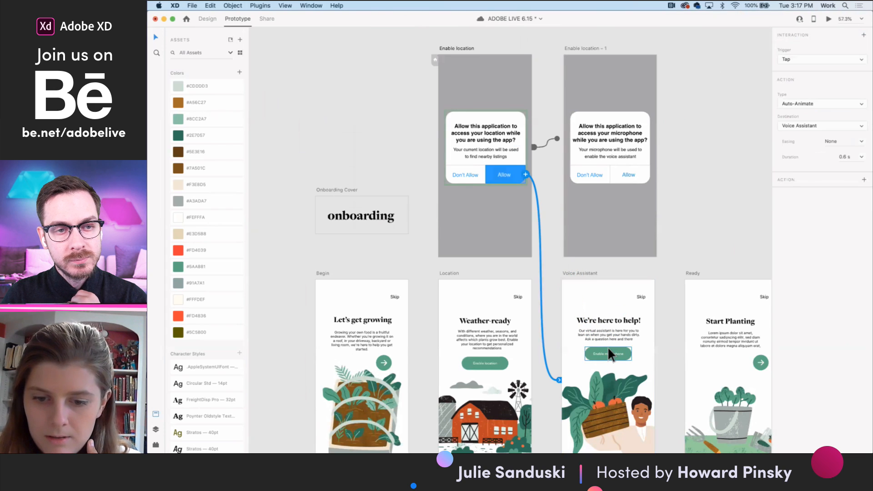
- Preview the prototype from the Location artboard, open the location permission dialog with Enable location, and close the preview
scroll(608, 347, down, 2)
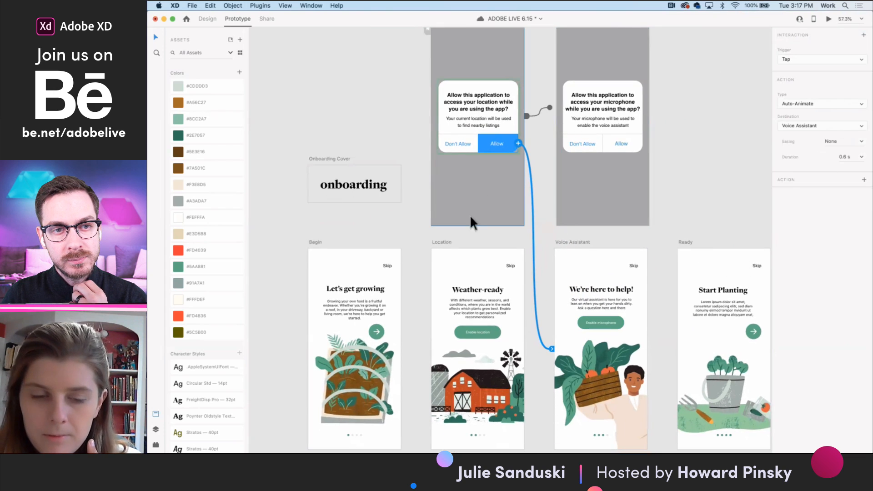
click(442, 243)
click(828, 21)
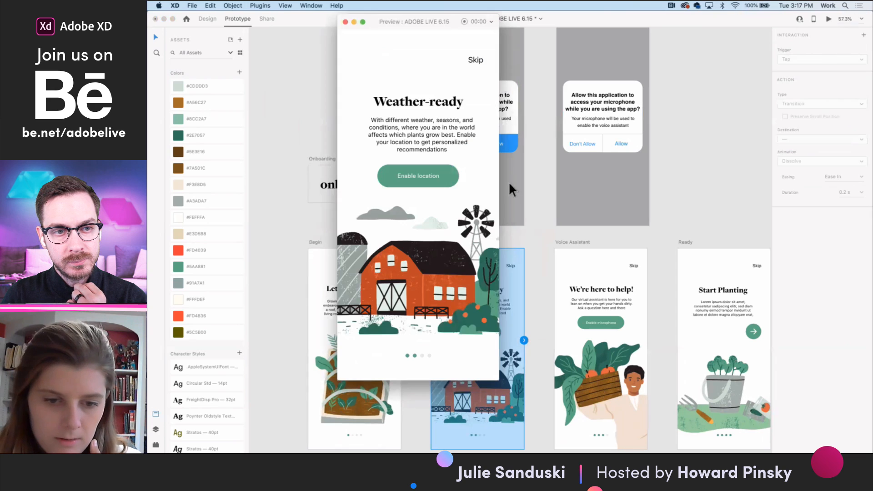
click(439, 180)
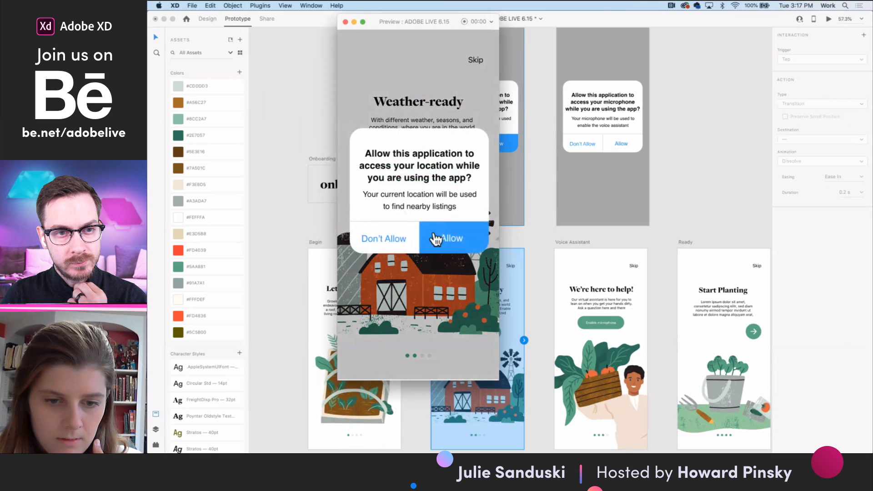
click(346, 22)
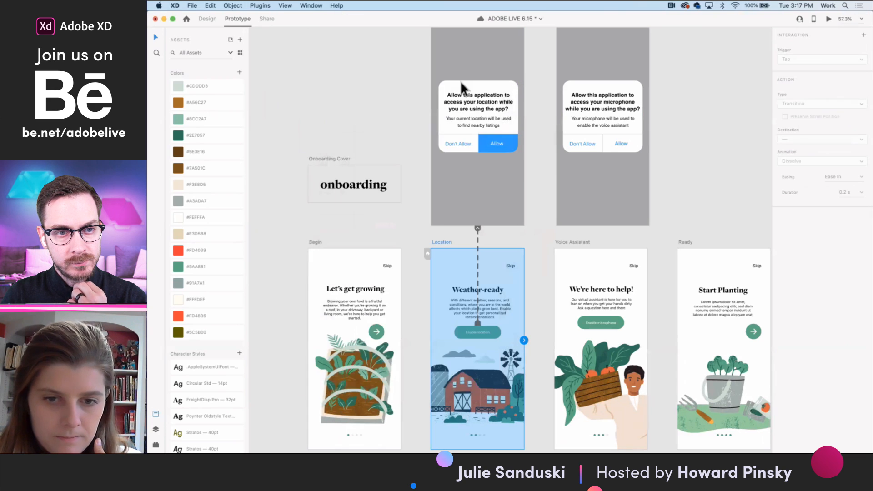
- Return the location dialog component on the Enable location artboard to Default State
click(510, 130)
scroll(814, 59, up, 1)
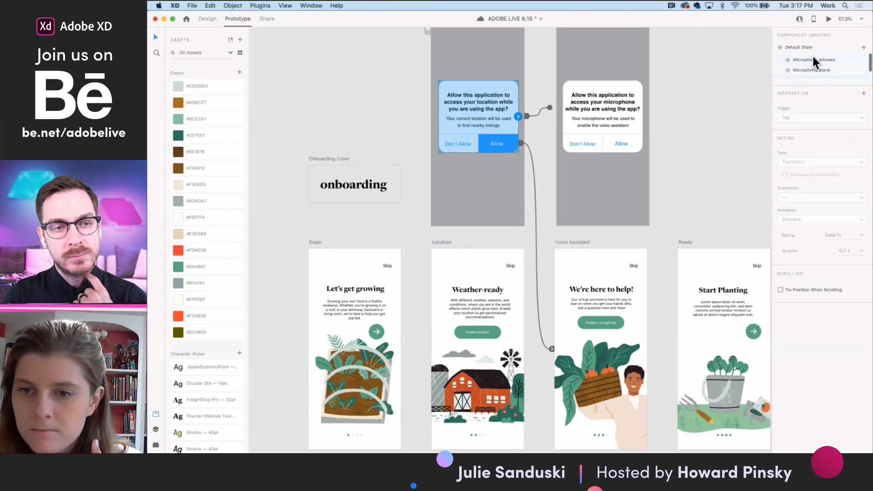
click(799, 46)
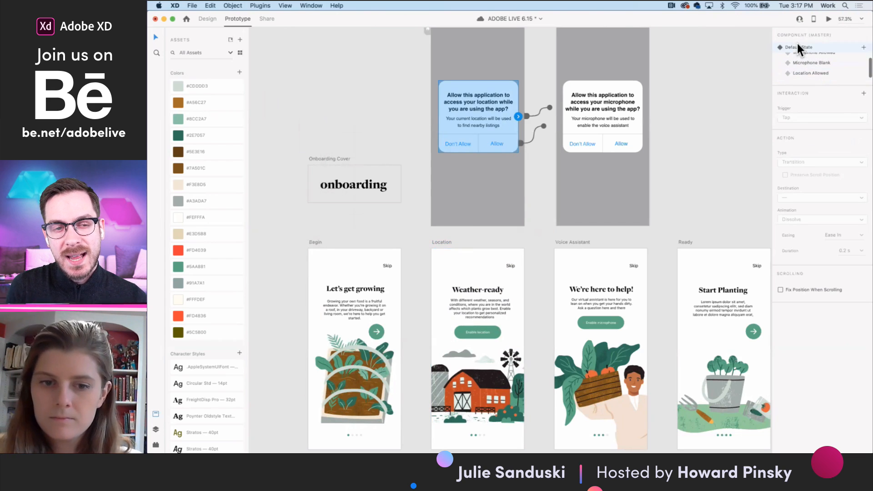
- Preview the Location artboard again with the dialog in Default State, test Enable location and Allow, and close the preview
click(440, 241)
click(829, 19)
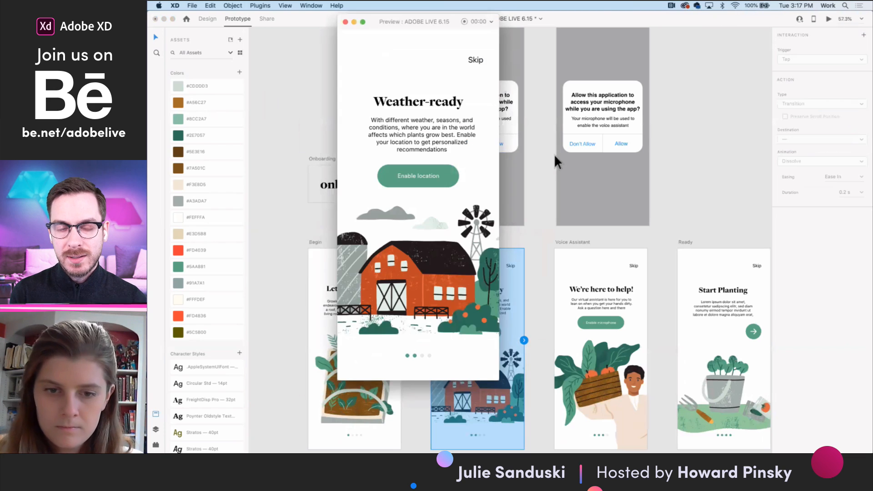
click(420, 179)
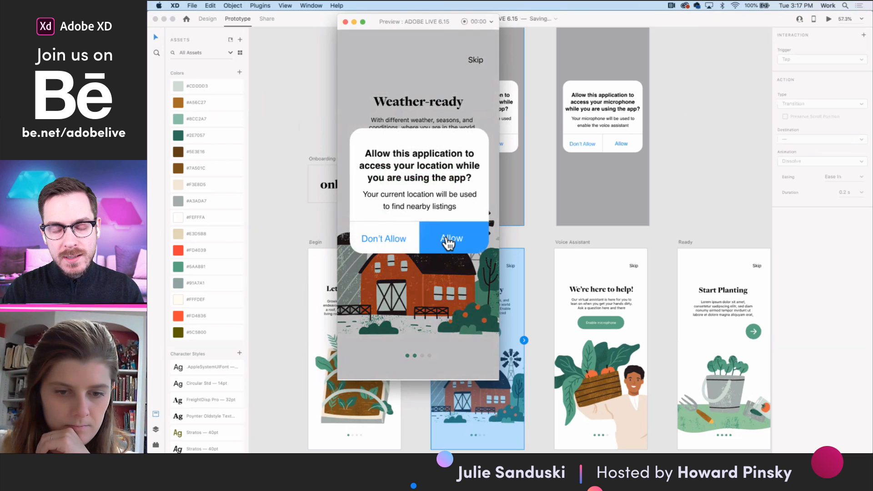
click(346, 22)
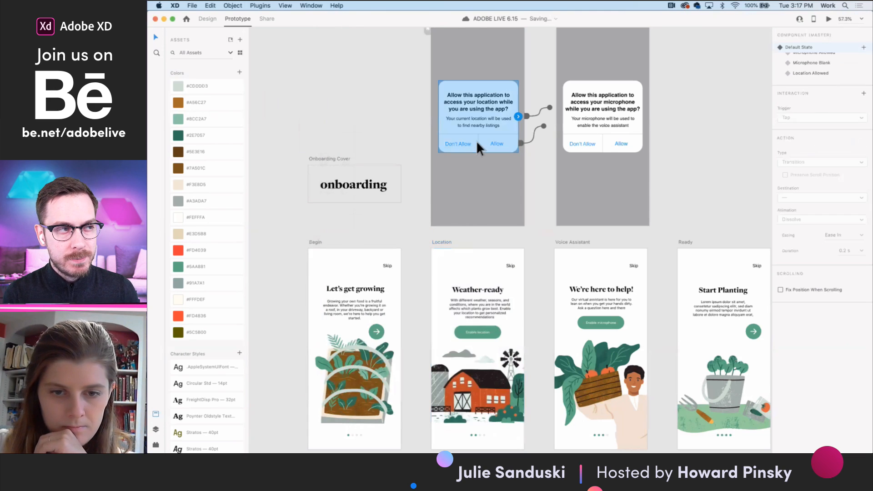
- In the Location Allowed state, change the Allow button's action to a Transition to Voice Assistant with Slide Left animation
scroll(567, 118, up, 3)
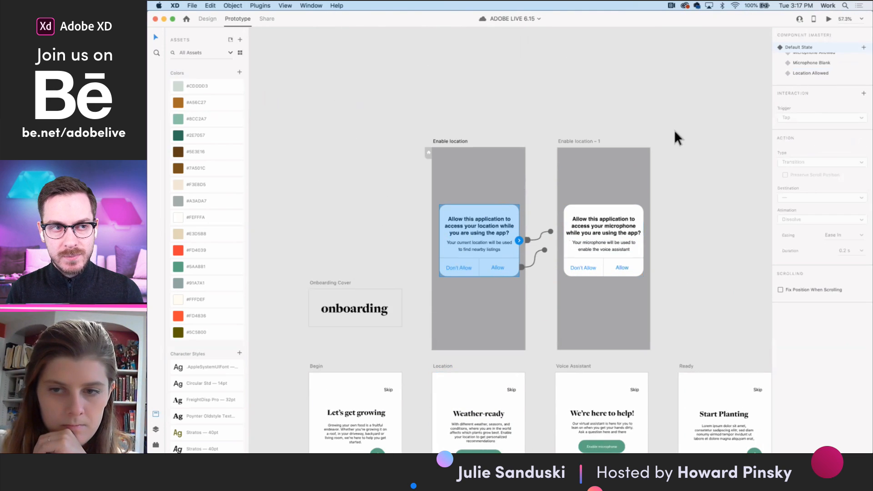
scroll(815, 73, up, 1)
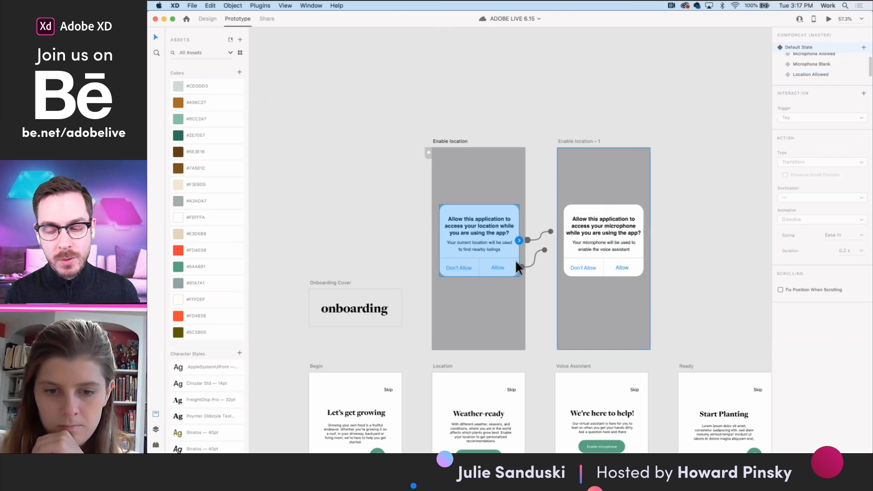
click(819, 74)
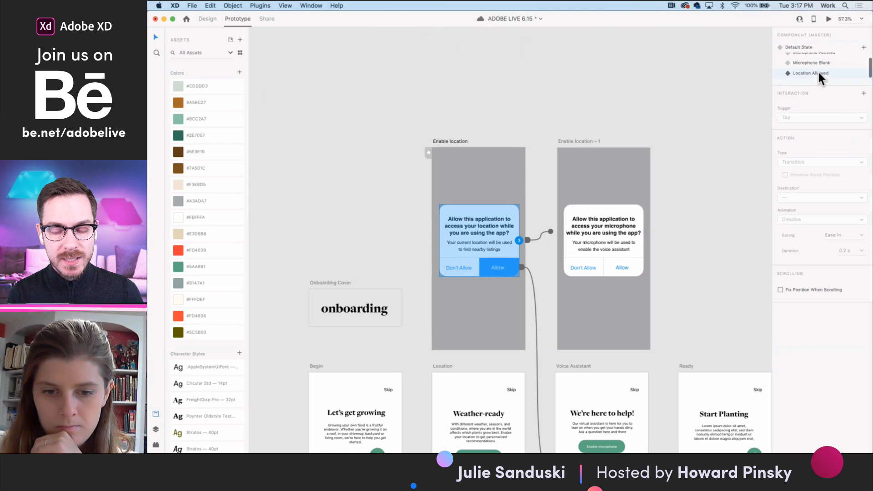
click(512, 272)
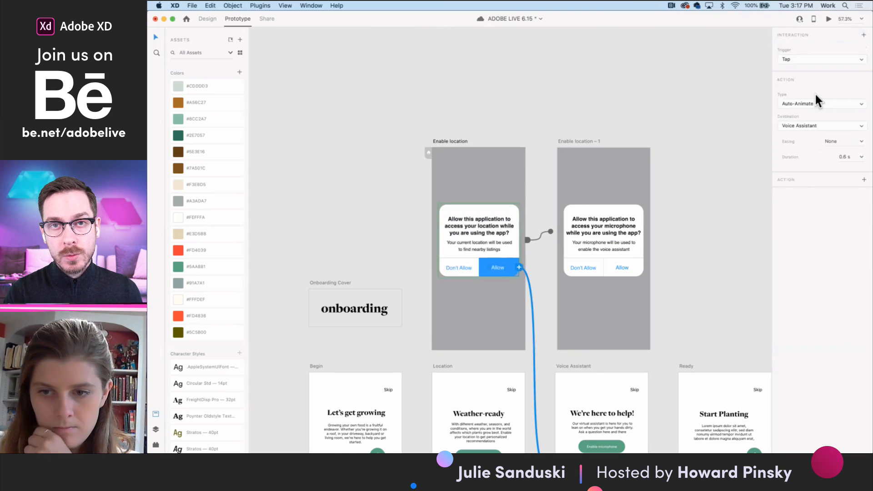
scroll(689, 302, down, 2)
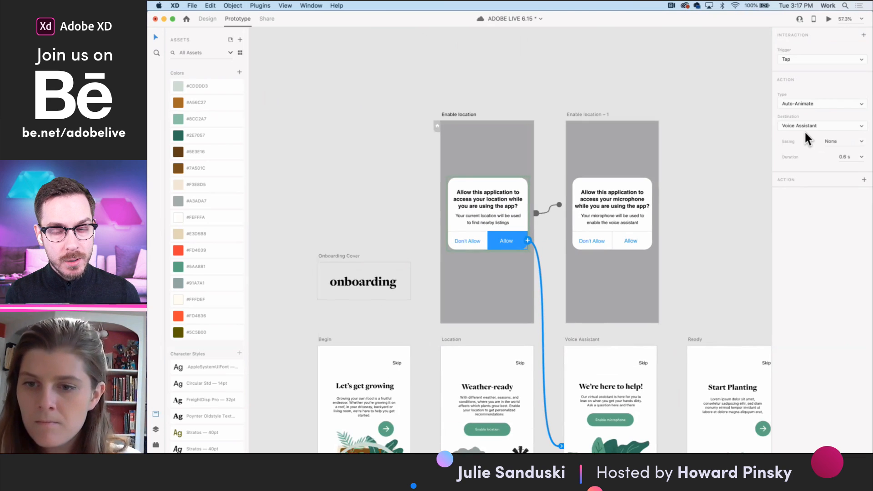
scroll(721, 219, down, 2)
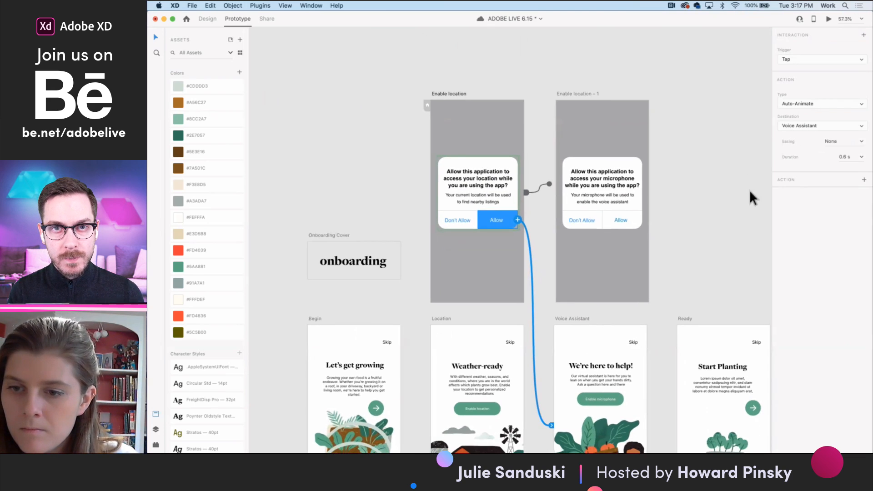
click(828, 100)
click(814, 93)
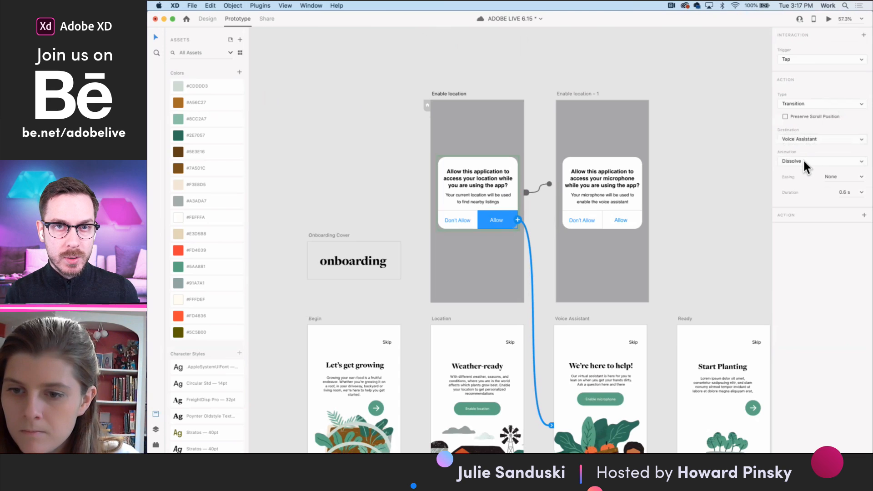
click(804, 161)
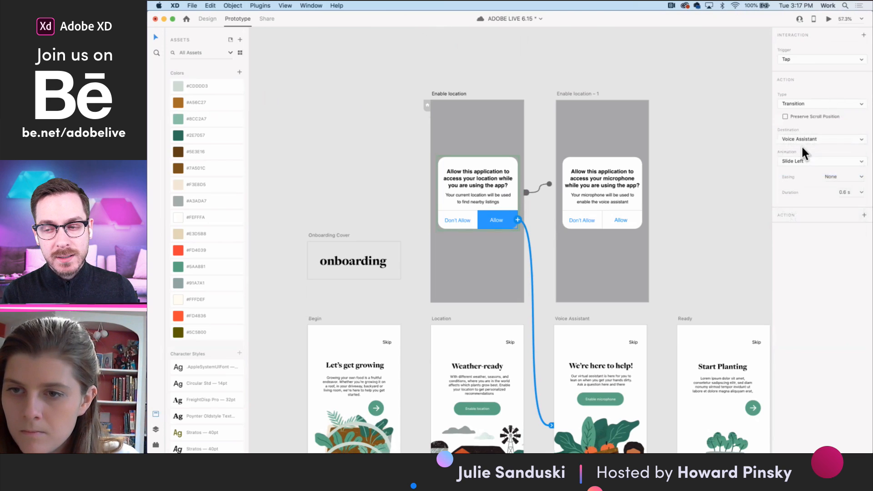
- Preview the transition from the Location Allowed dialog's Allow button to the Voice Assistant screen, and close the preview
click(829, 19)
click(458, 238)
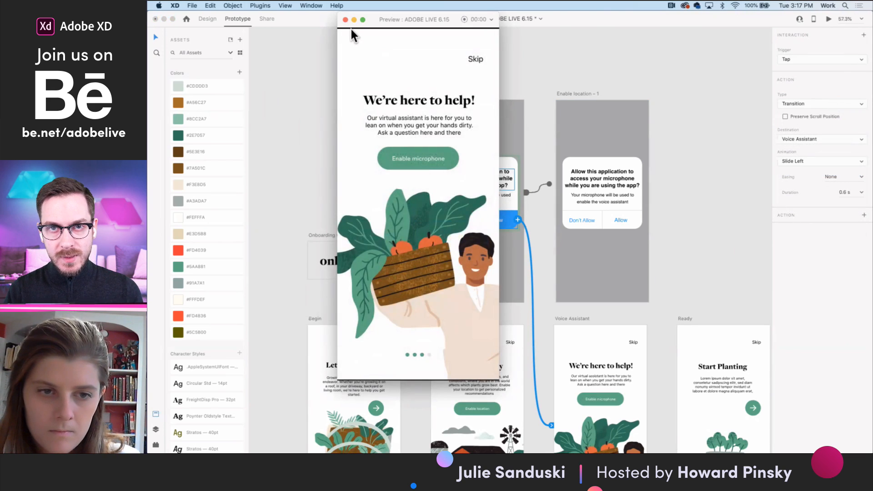
click(345, 19)
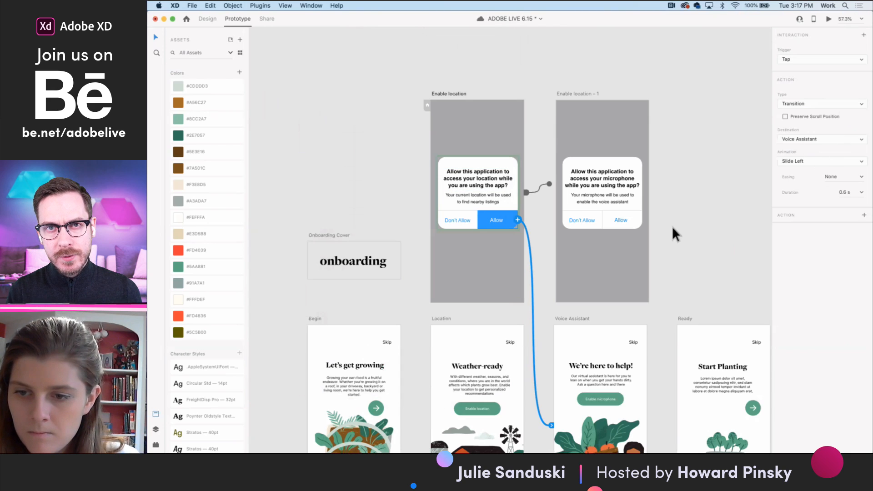
- Return the location dialog component to Default State in Design mode and select the Location artboard as the preview's starting point
scroll(612, 296, down, 2)
click(436, 282)
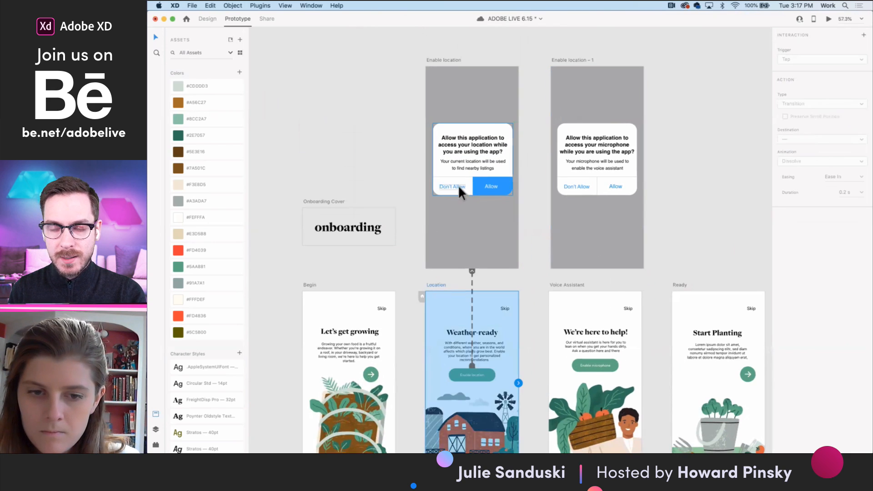
click(459, 187)
click(207, 19)
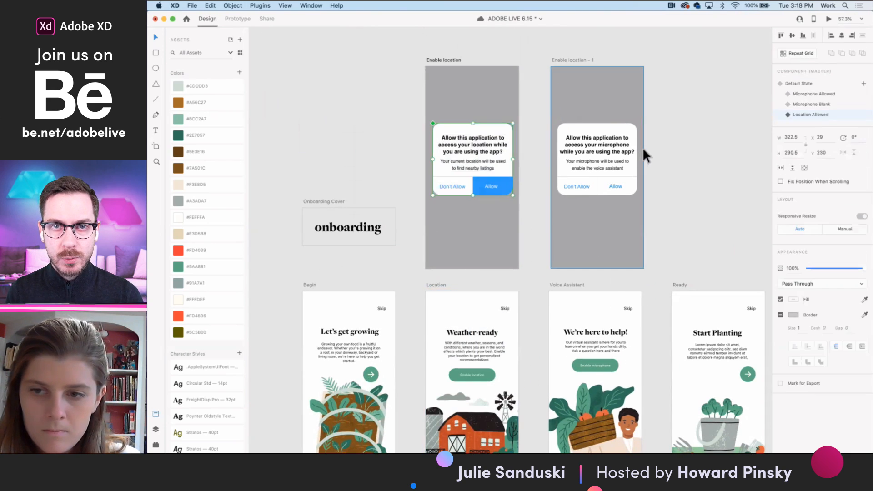
click(794, 84)
click(428, 286)
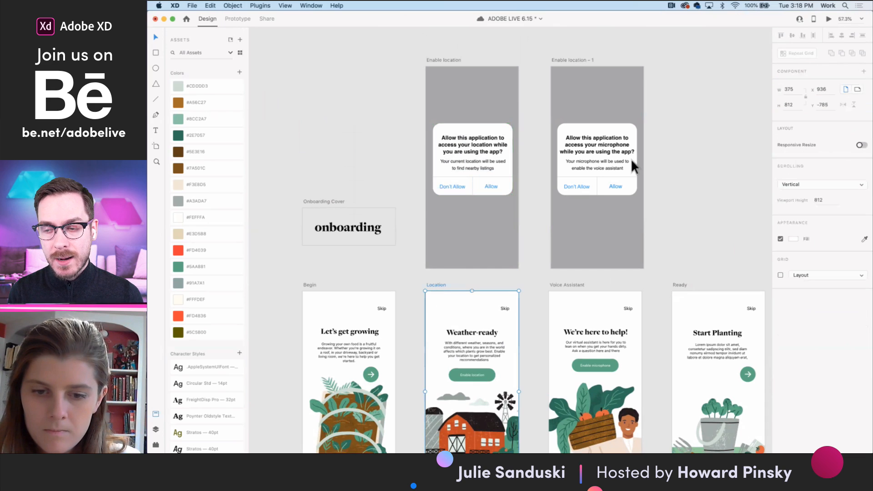
- Preview the Location artboard, test Enable location and Allow through to the Voice Assistant screen, and close the preview
click(829, 18)
click(417, 191)
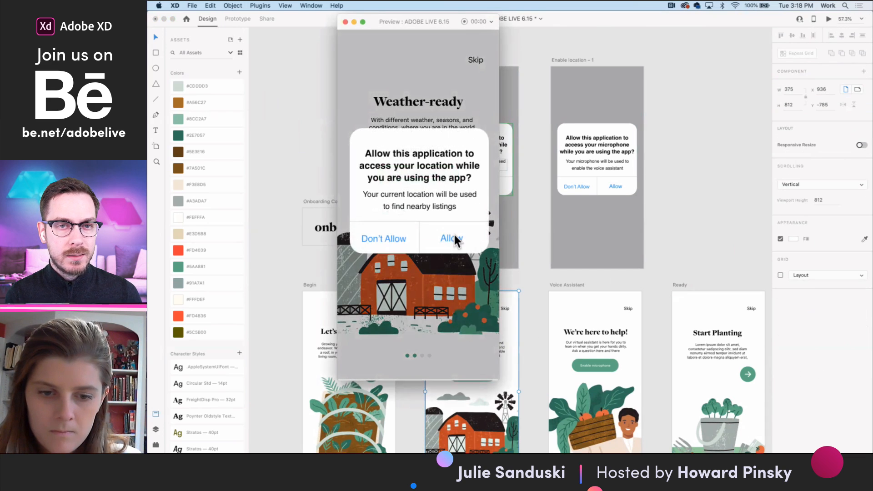
click(454, 235)
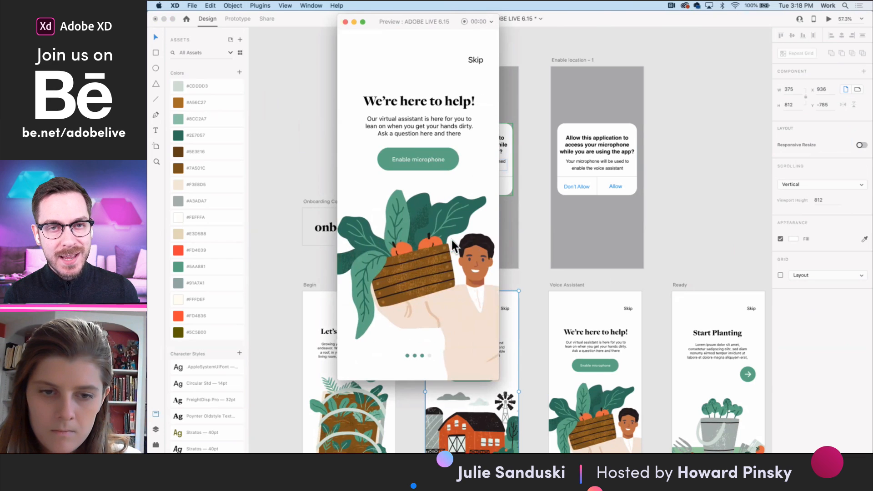
click(345, 22)
- Switch the location dialog to Location Allowed and, in Prototype mode, show its Allow button's transition wired to the Voice Assistant artboard
click(498, 186)
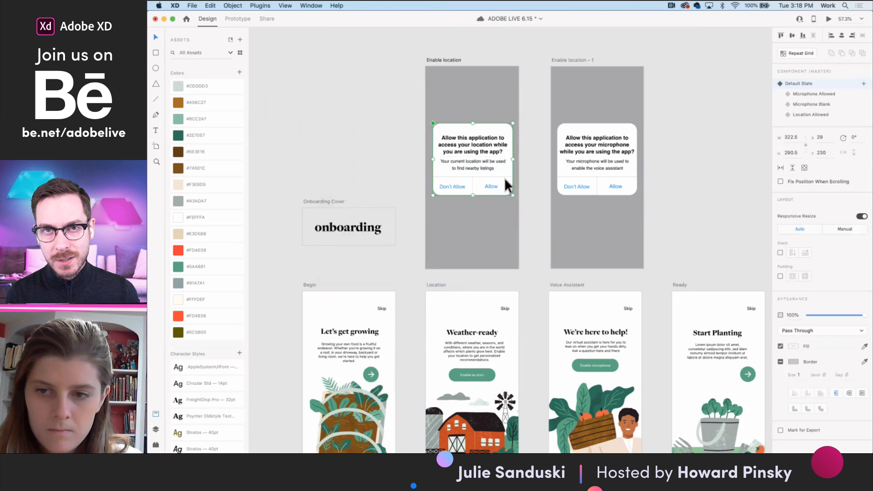
click(811, 115)
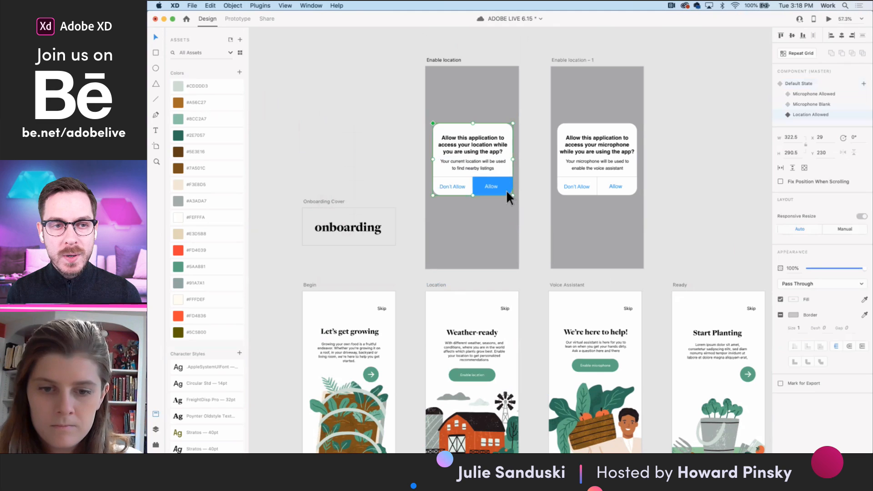
double_click(507, 193)
click(242, 18)
drag(513, 186, 545, 366)
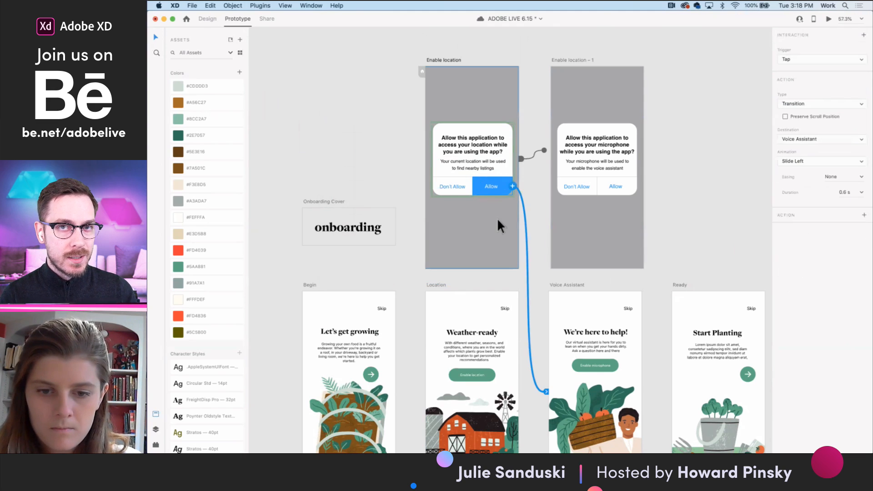
scroll(541, 332, down, 3)
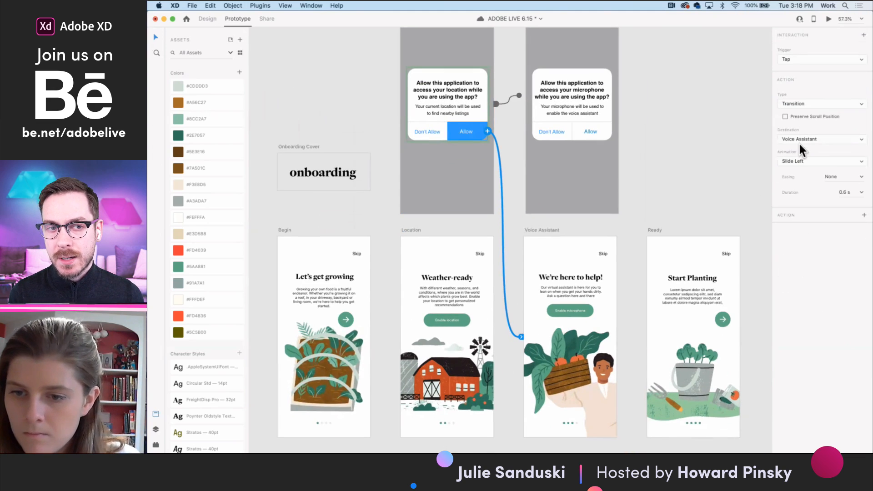
- Examine the overlay interaction linking the Location artboard's Enable location button to the Enable location artboard
click(350, 315)
click(457, 318)
drag(470, 320, 447, 137)
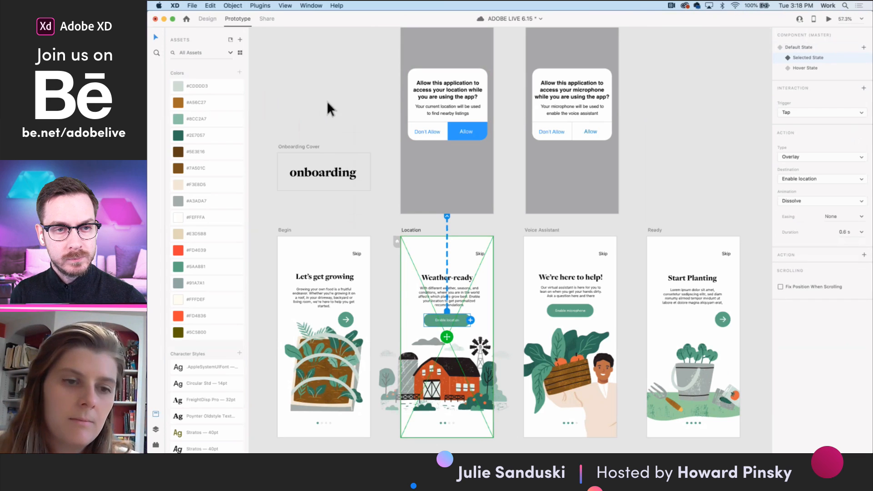
- Look through the view setting options for a share link in Share mode, and return to Prototype mode
click(268, 18)
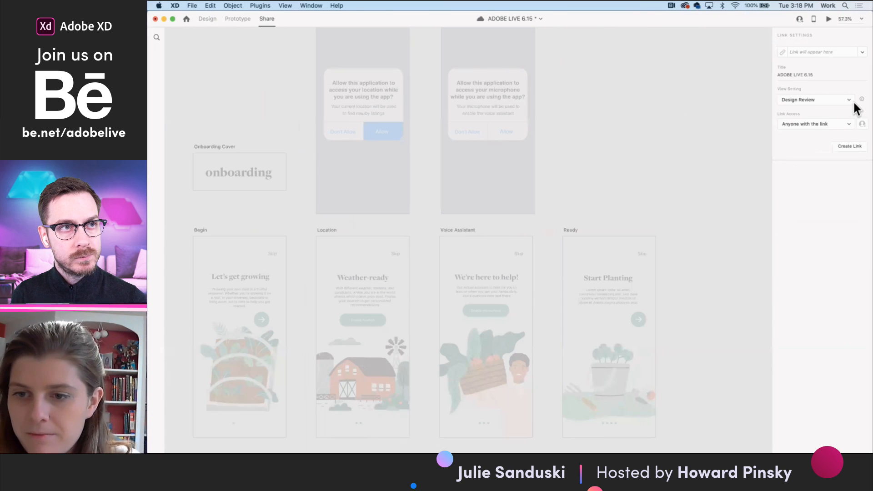
click(854, 101)
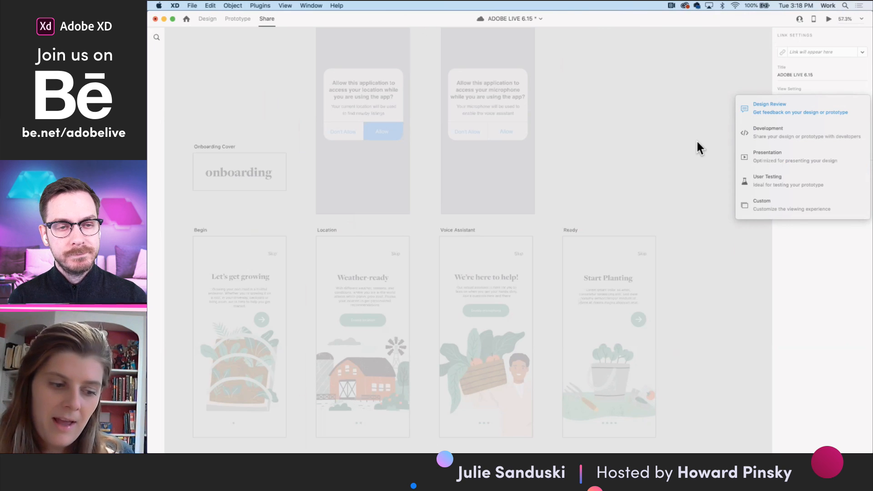
click(237, 19)
click(236, 19)
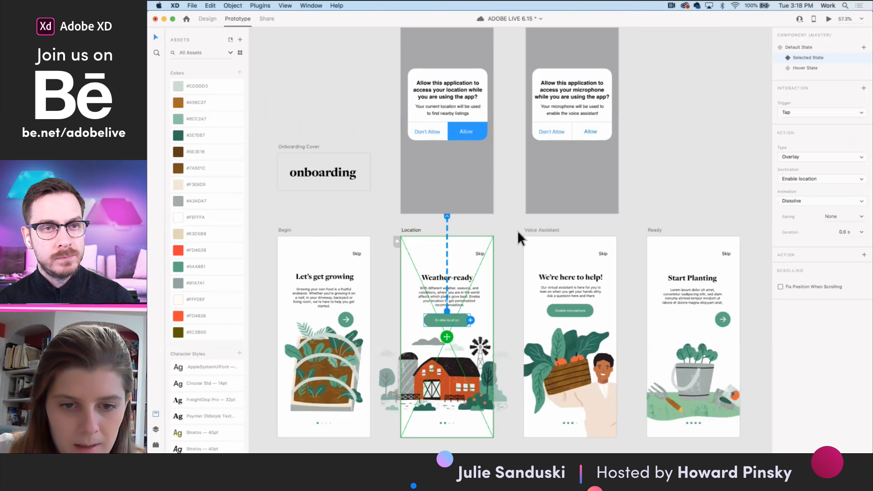
- Preview the Location artboard with the dialog in Location Allowed, test Enable location and Allow, and close the preview
click(514, 230)
click(417, 230)
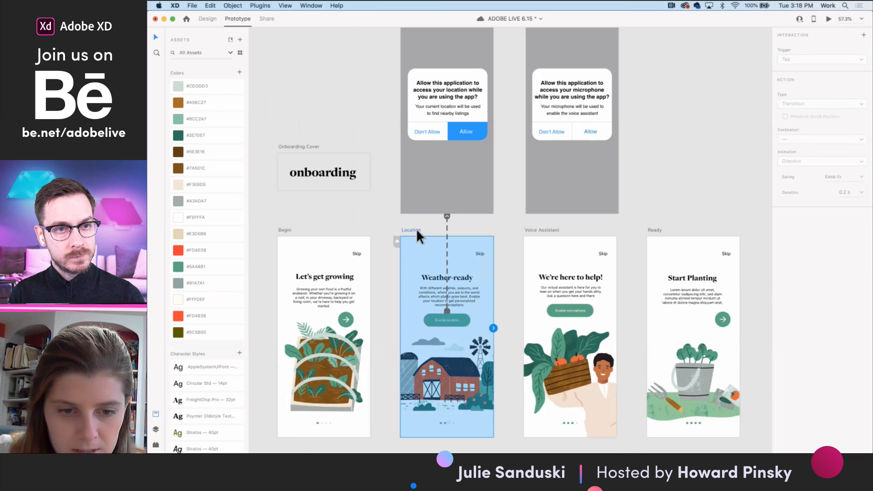
click(828, 20)
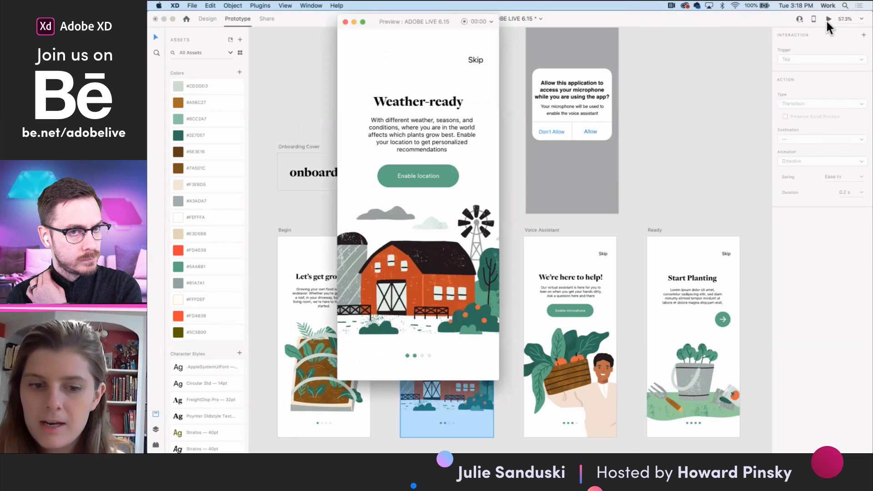
click(431, 174)
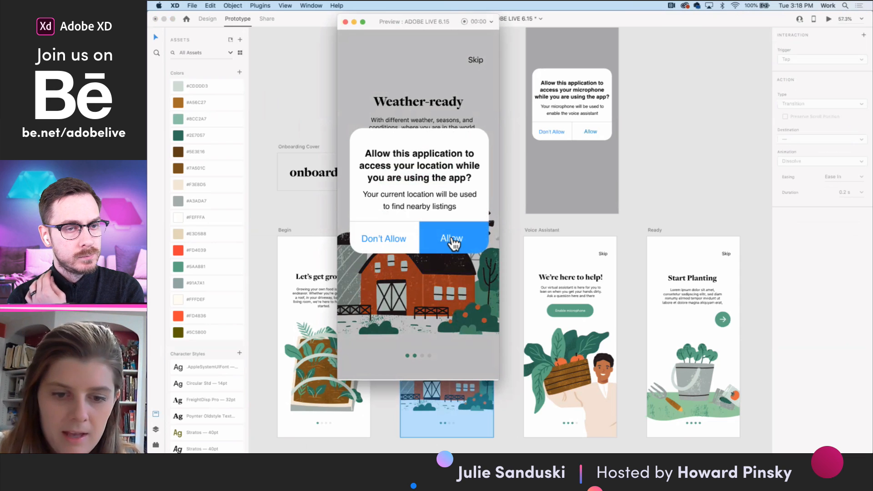
click(453, 239)
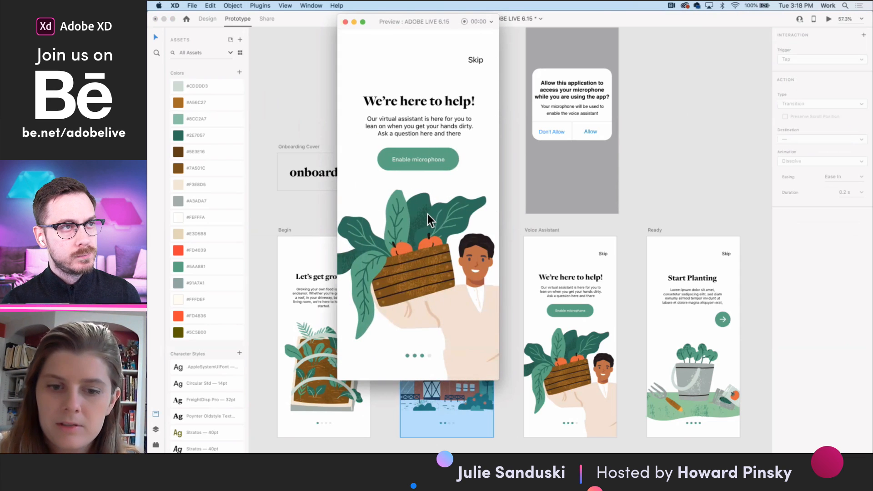
click(345, 22)
- Examine the microphone dialog's states and the Enable microphone button's overlay interaction on the Voice Assistant artboard
click(546, 138)
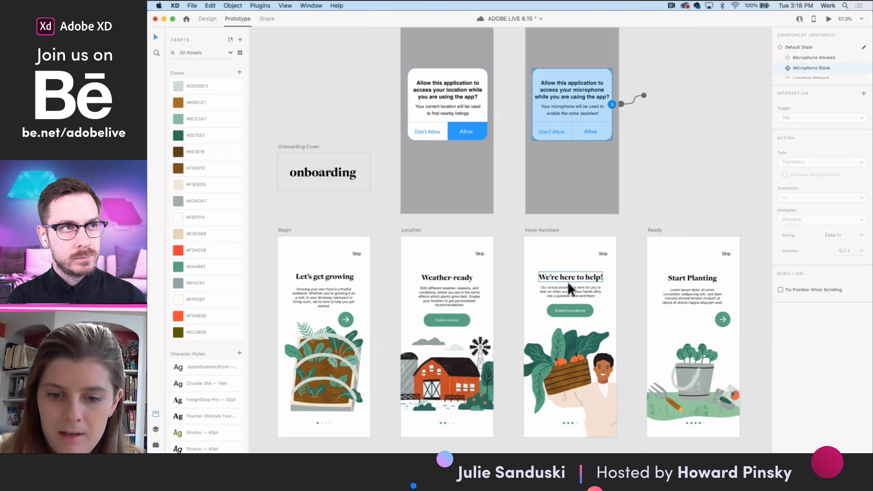
click(574, 312)
scroll(575, 313, right, 2)
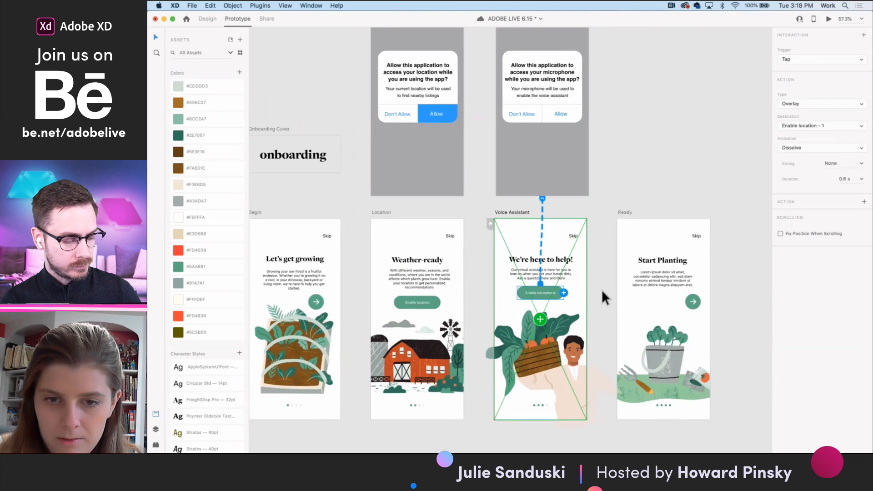
scroll(569, 219, up, 3)
scroll(568, 219, right, 2)
- Add a Tap interaction to the microphone dialog's Allow button that auto-animates to the Microphone Allowed state
click(517, 140)
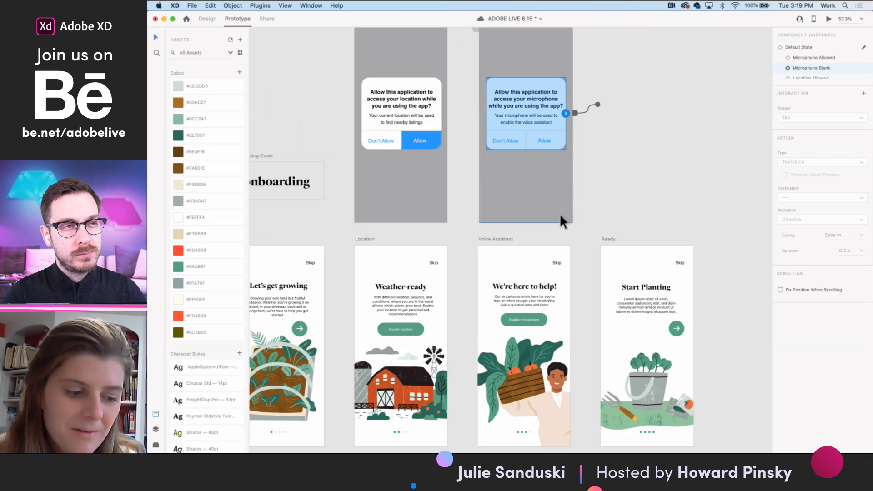
double_click(559, 144)
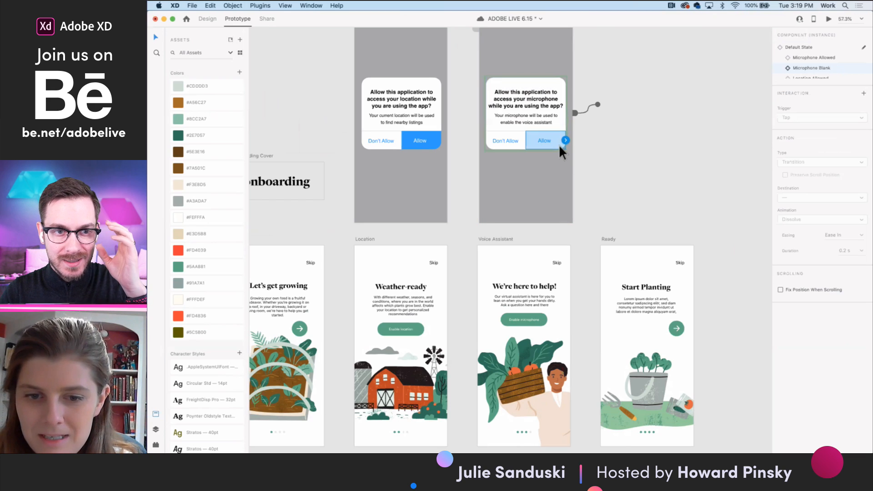
click(566, 139)
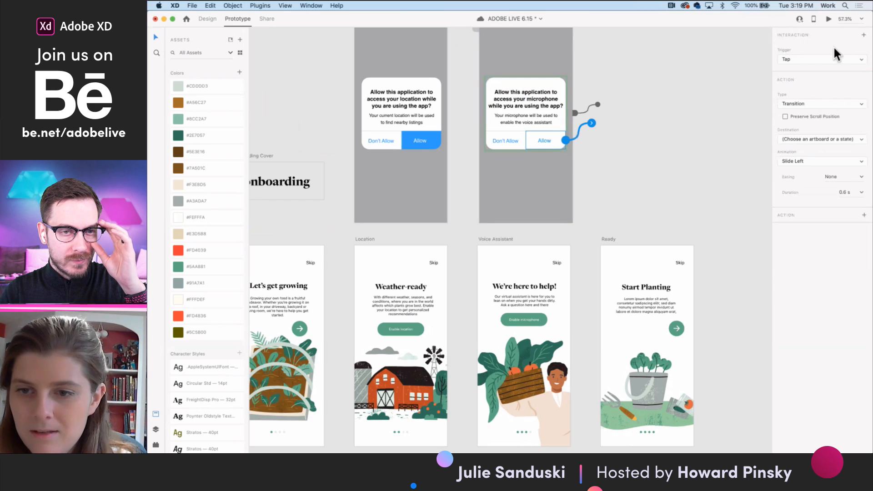
click(810, 140)
click(812, 157)
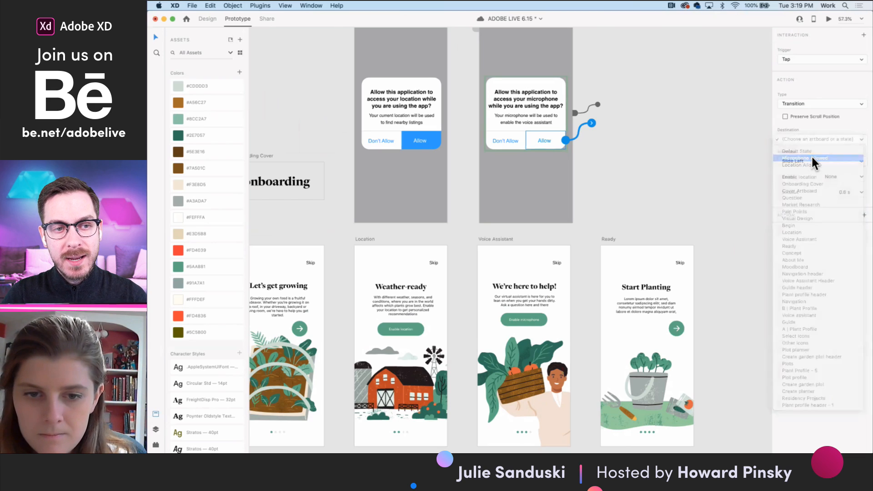
click(610, 168)
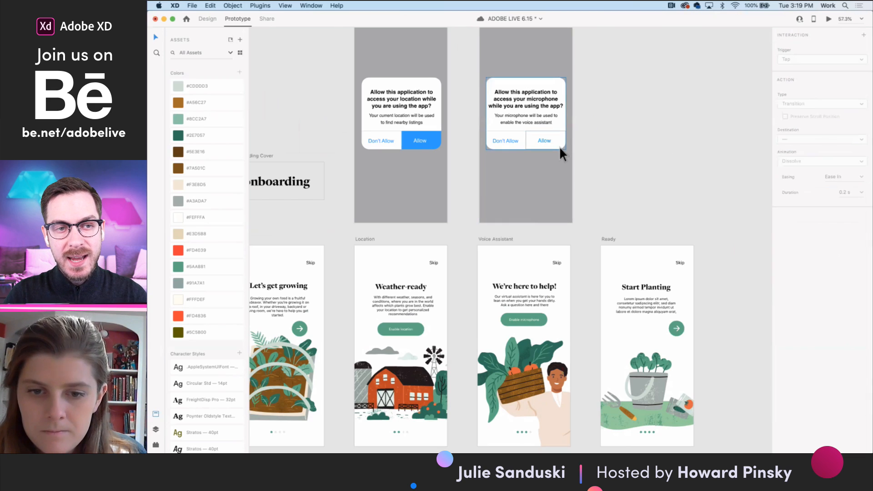
click(559, 146)
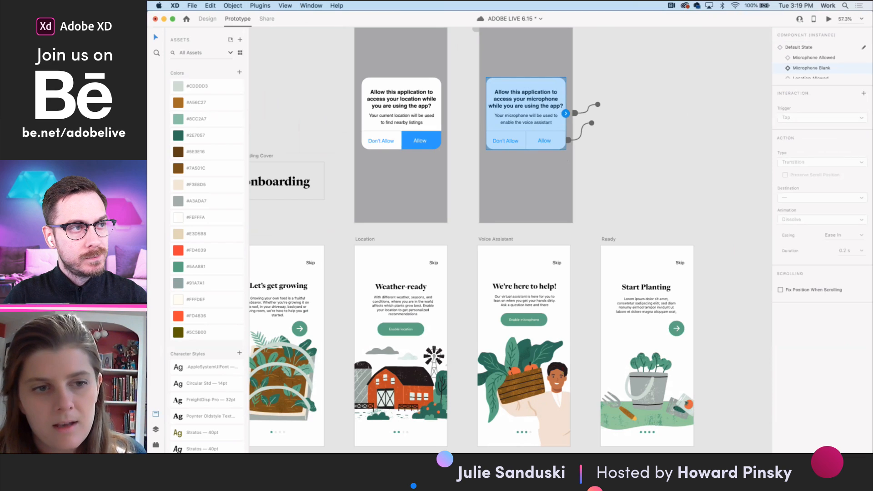
- Show the available UI kits, pointing out Apple iOS, and dismiss the list without opening one
click(233, 5)
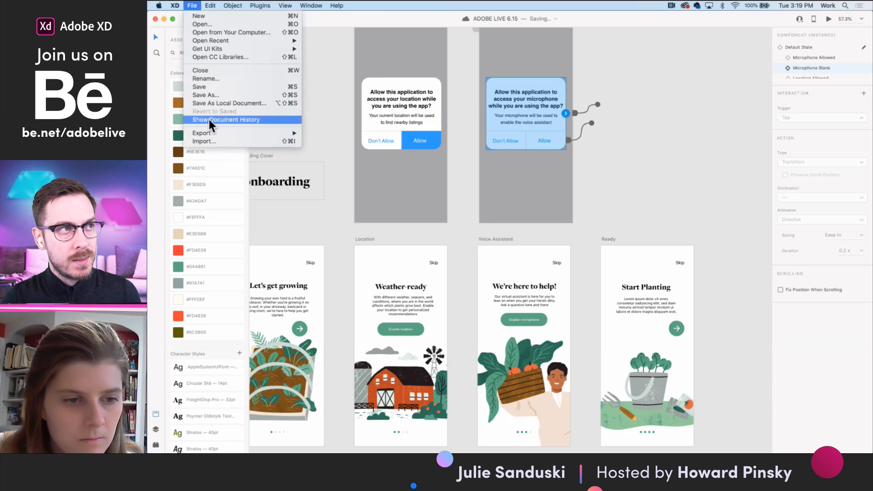
mouse_move(268, 47)
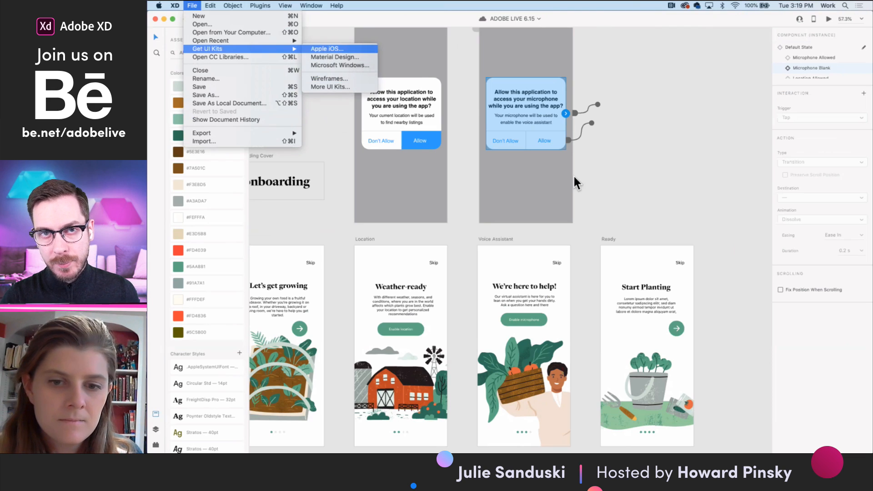
click(615, 191)
- Check the microphone dialog's Allow interaction and switch the dialog to its Microphone Allowed state
click(558, 139)
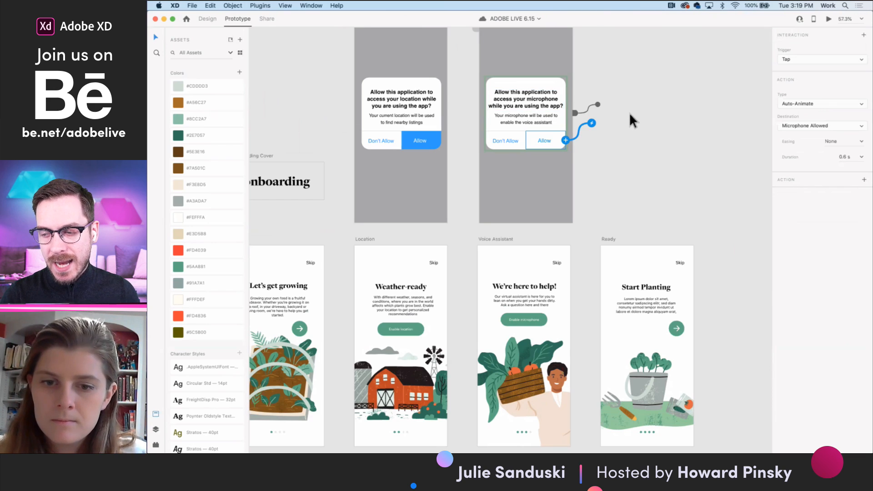
click(551, 115)
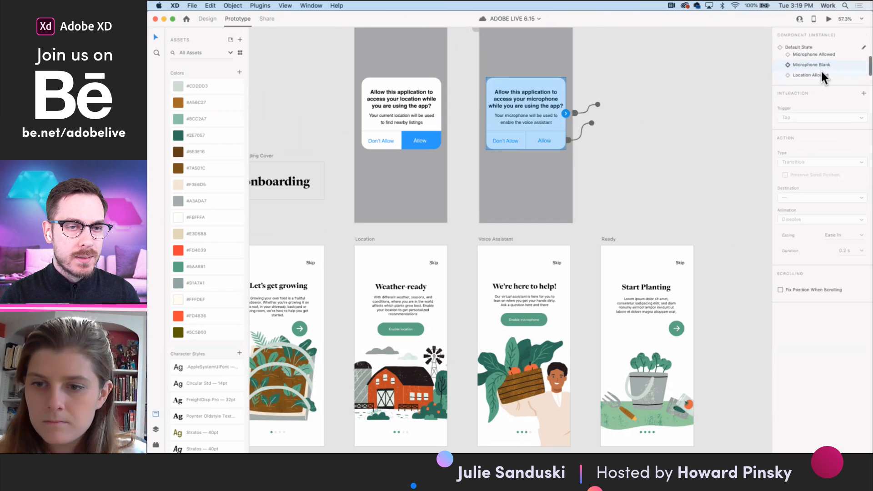
click(818, 55)
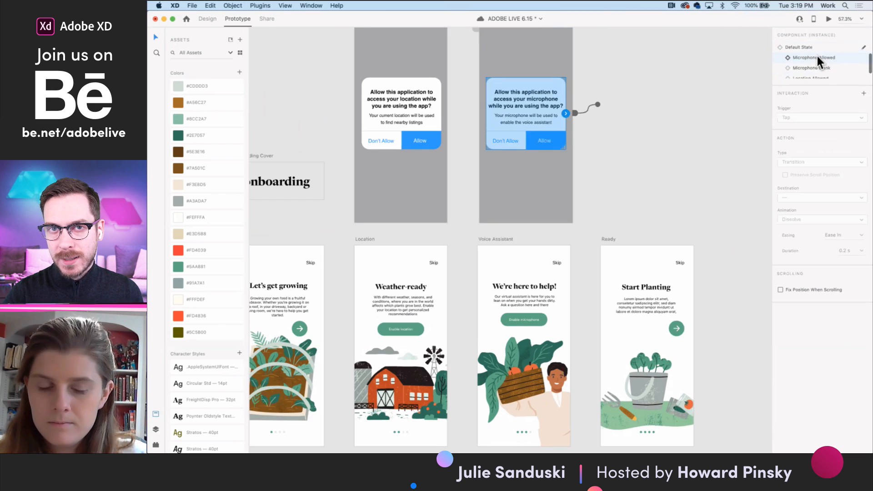
- Wire the Allow button in the Microphone Allowed state to the Ready artboard as a Transition with Slide Left animation
double_click(562, 140)
drag(566, 140, 607, 273)
click(817, 103)
click(812, 95)
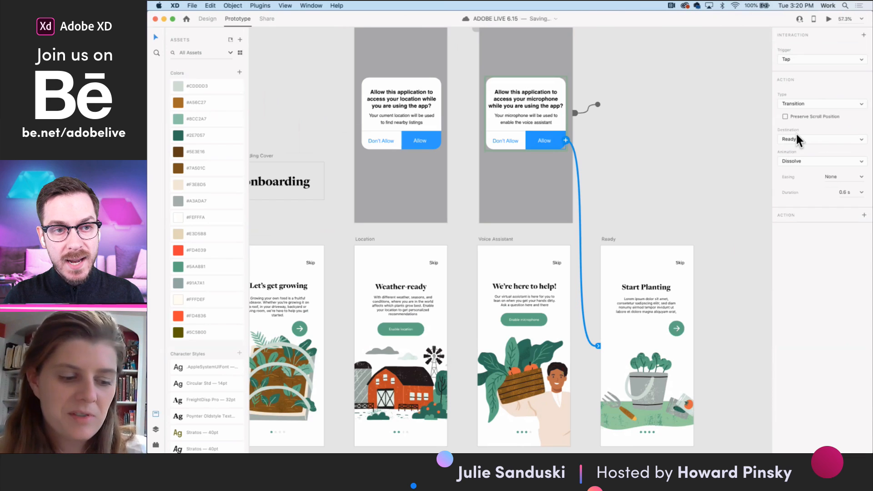
click(794, 159)
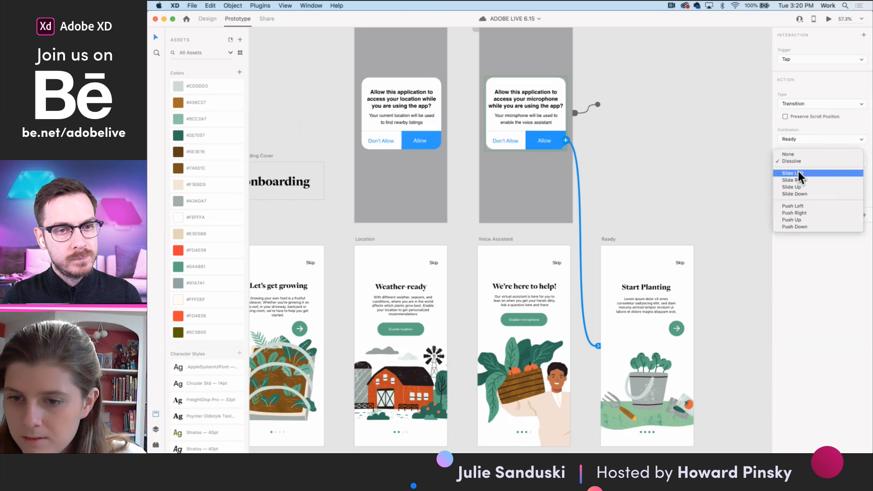
click(798, 173)
- Switch the microphone dialog to its Microphone Blank state
scroll(631, 208, down, 2)
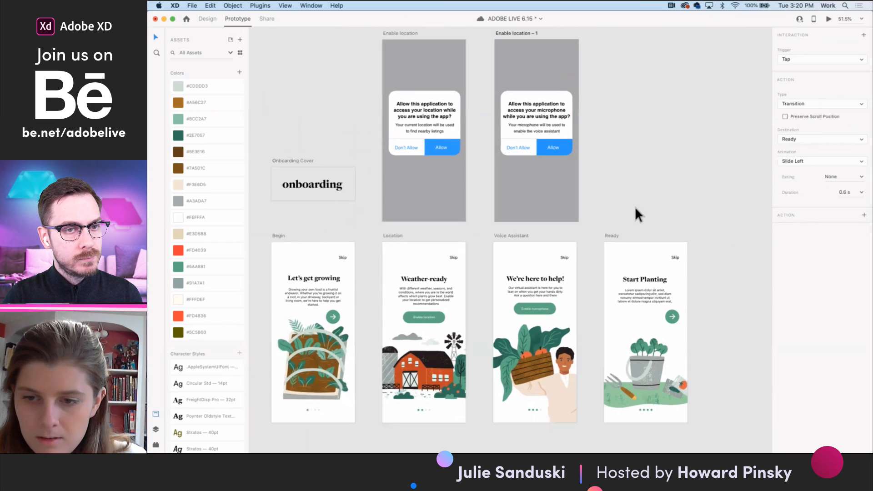
click(708, 173)
scroll(649, 215, down, 3)
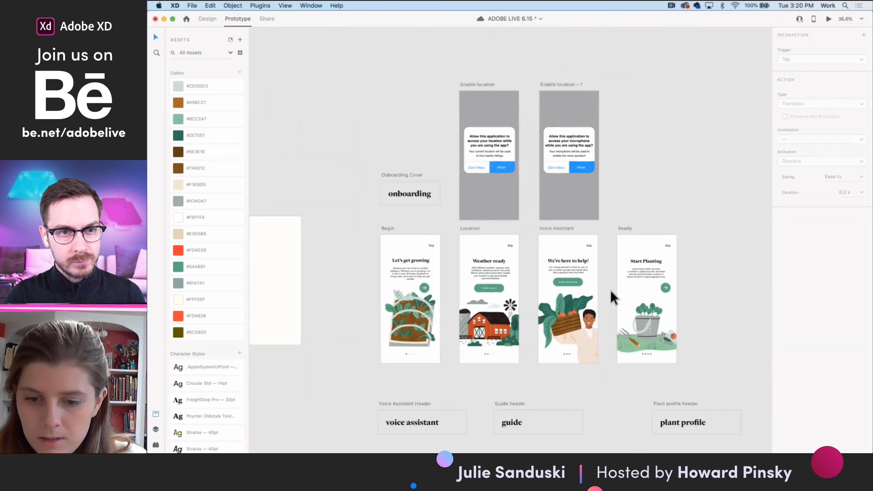
click(557, 143)
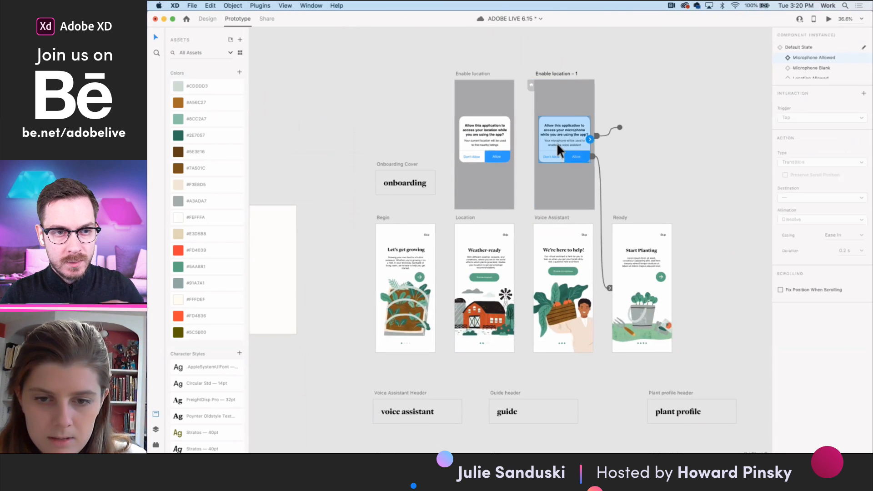
scroll(812, 67, down, 1)
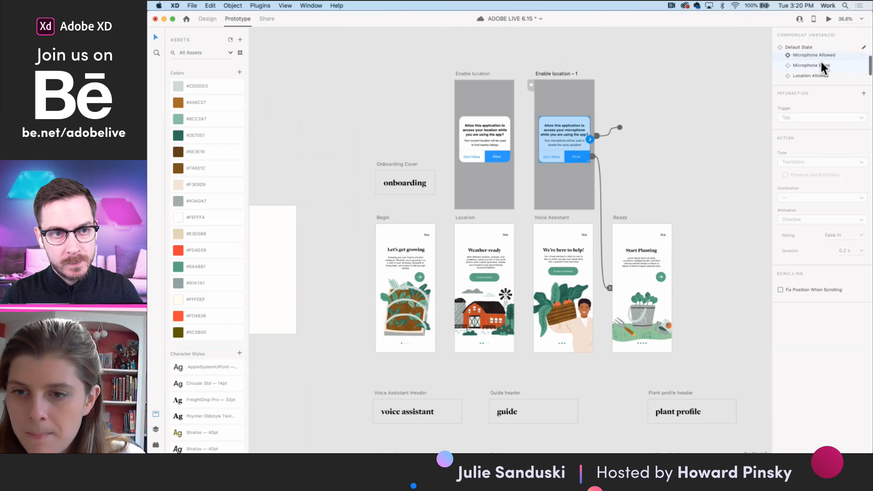
- Switch the location dialog on the Enable location artboard to its Default State and clear the selection
click(484, 143)
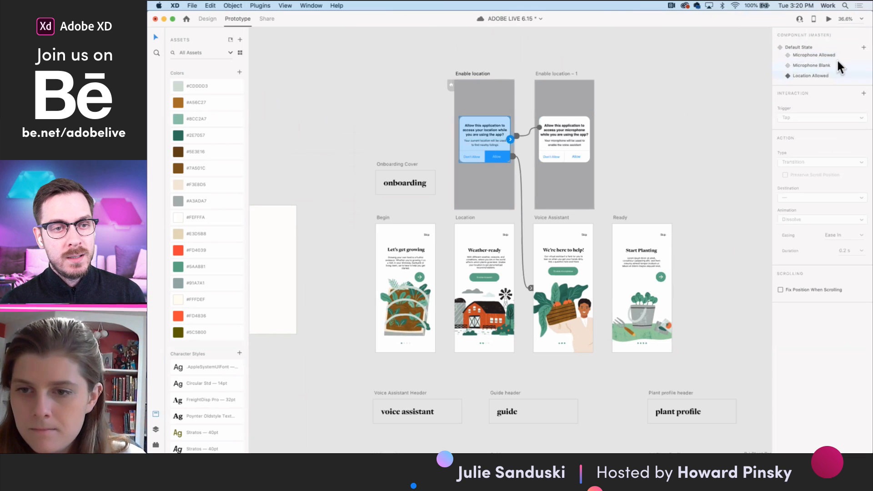
scroll(826, 61, down, 1)
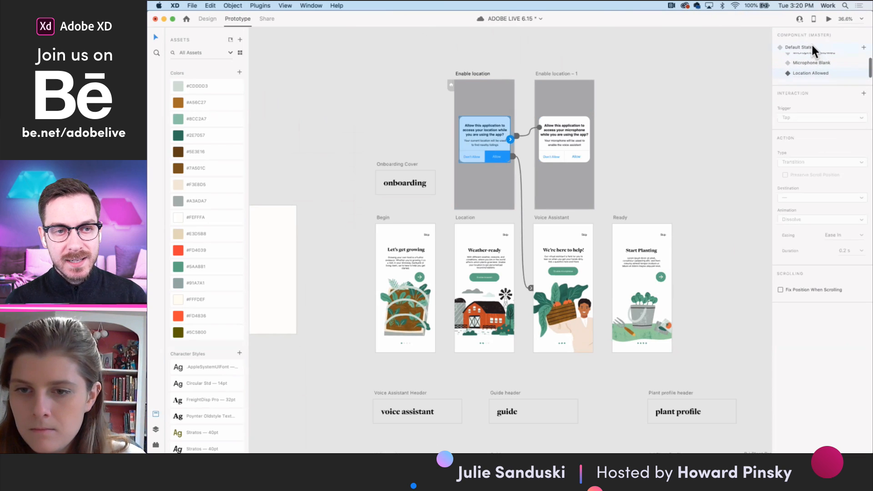
click(469, 218)
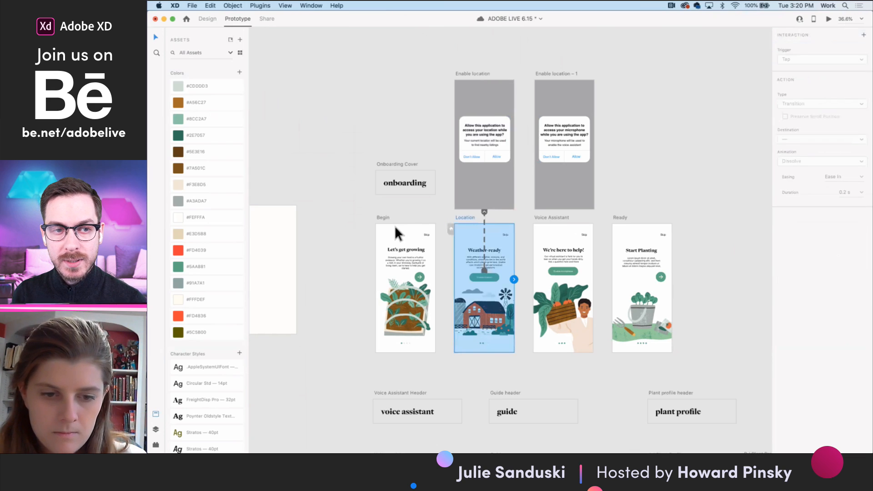
click(640, 195)
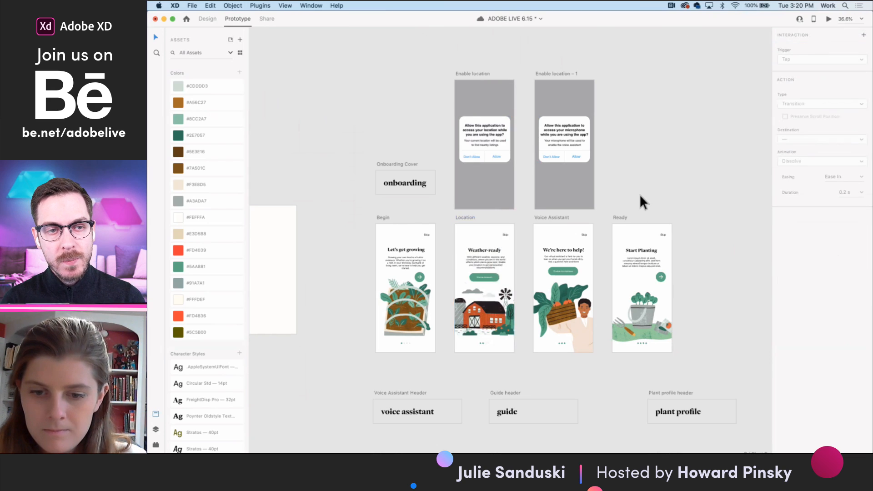
- Look across the project's artboards and find the Companions section of the A | Plant Profile artboard for Carrots
scroll(640, 195, down, 5)
scroll(572, 212, up, 5)
click(514, 206)
scroll(514, 206, down, 8)
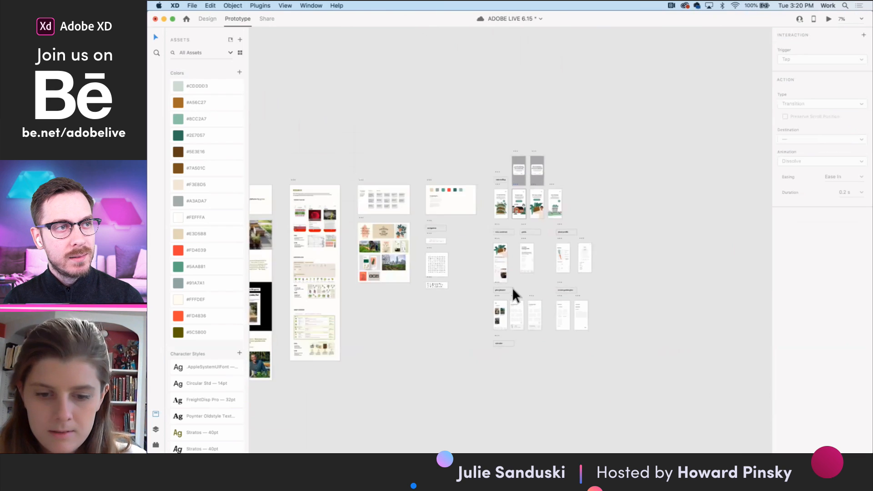
scroll(521, 364, up, 4)
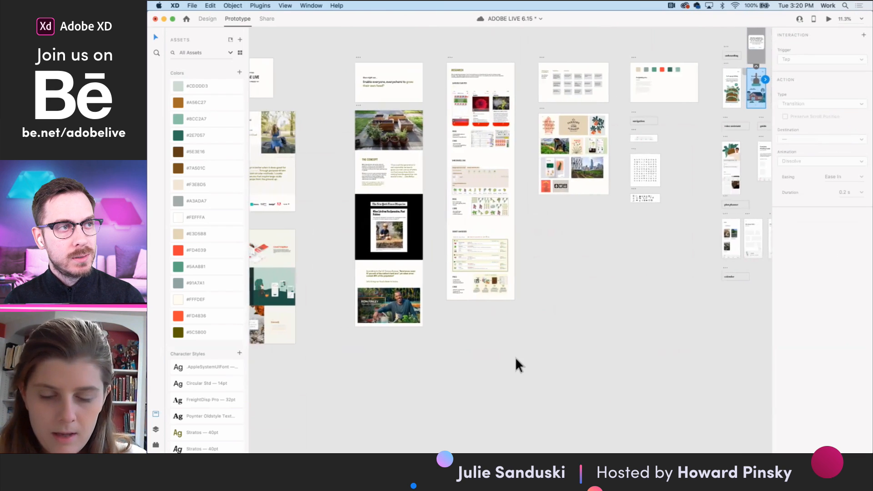
scroll(514, 357, right, 6)
scroll(515, 357, down, 2)
scroll(514, 359, down, 1)
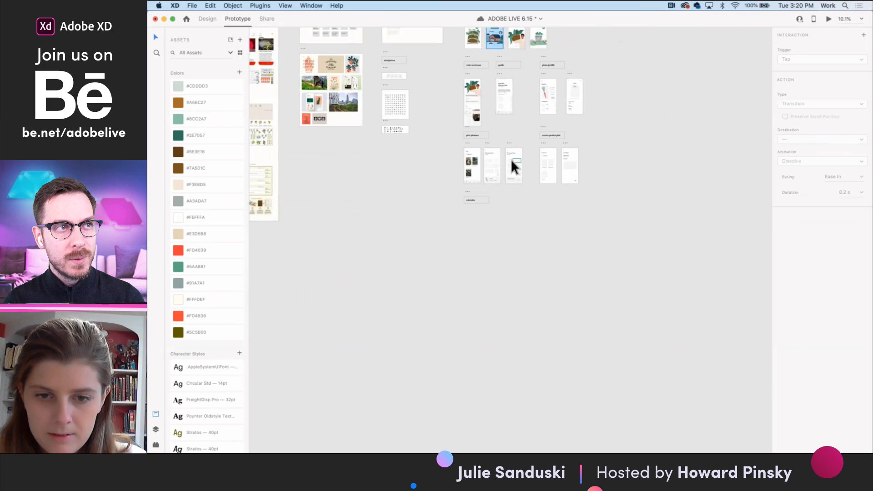
scroll(557, 123, up, 15)
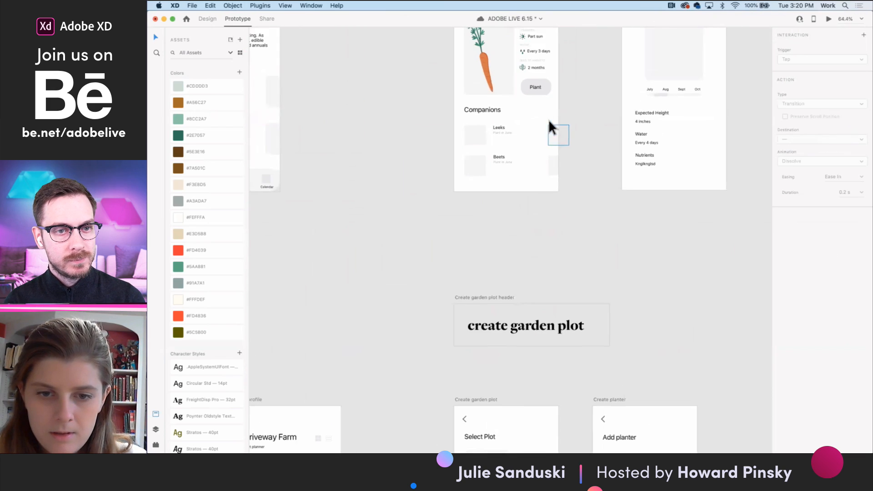
scroll(520, 136, up, 3)
scroll(484, 189, up, 5)
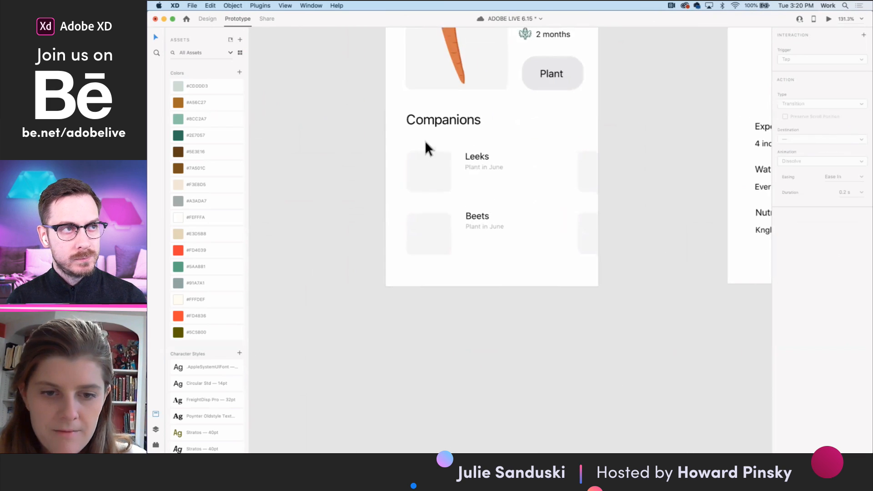
scroll(425, 140, down, 1)
scroll(425, 142, up, 2)
scroll(439, 168, up, 4)
- In Design mode, group the Leeks and Beets companion entries together with their placeholder boxes, undoing any accidental move
drag(393, 176, 639, 306)
click(208, 19)
click(385, 176)
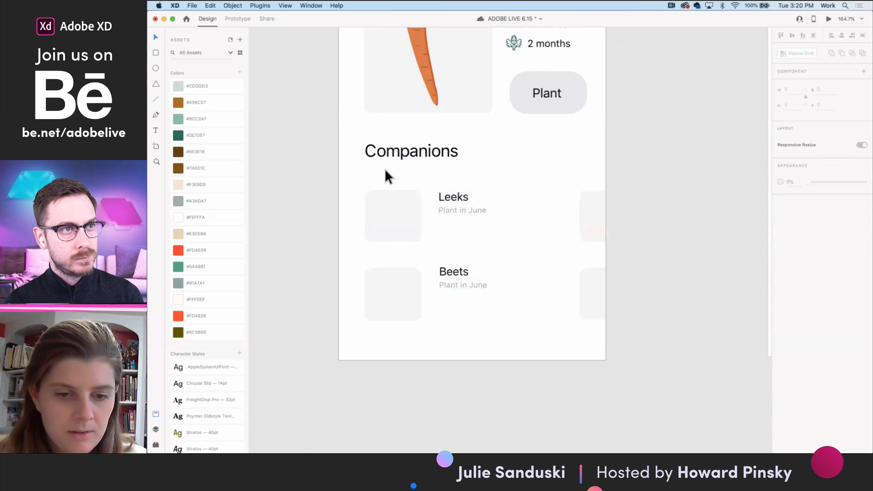
click(527, 253)
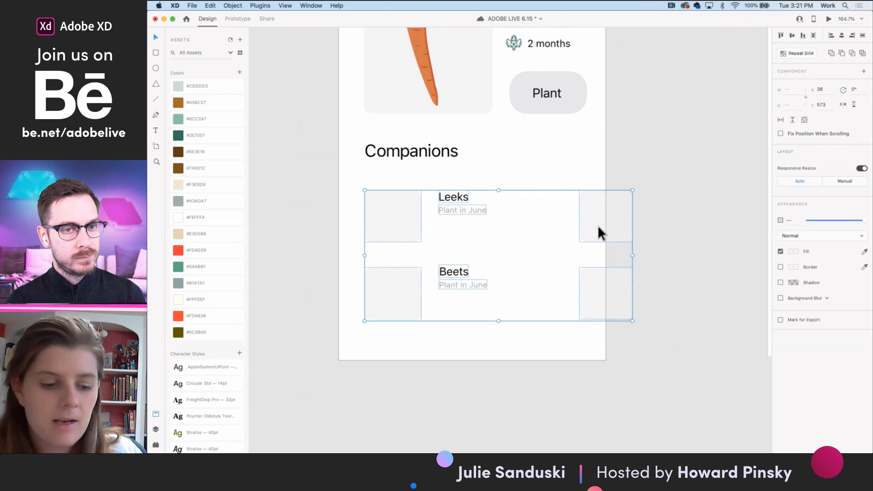
drag(597, 225, 386, 228)
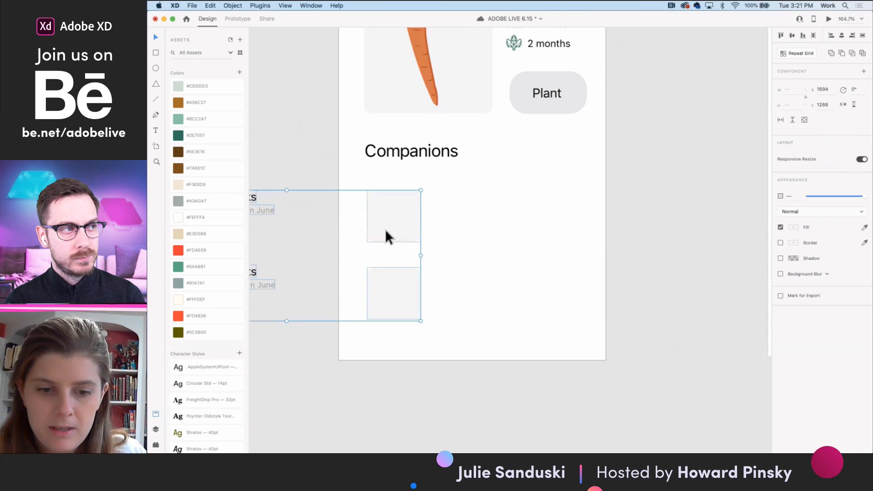
key(super+z)
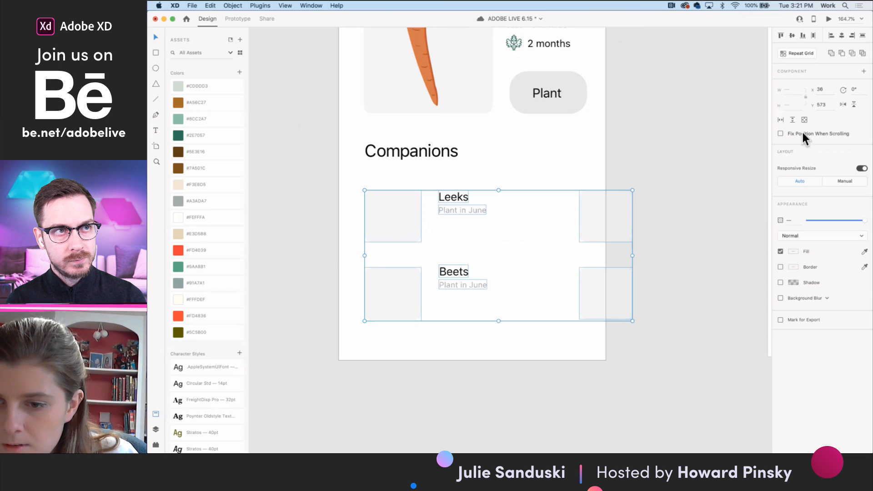
click(722, 236)
click(592, 283)
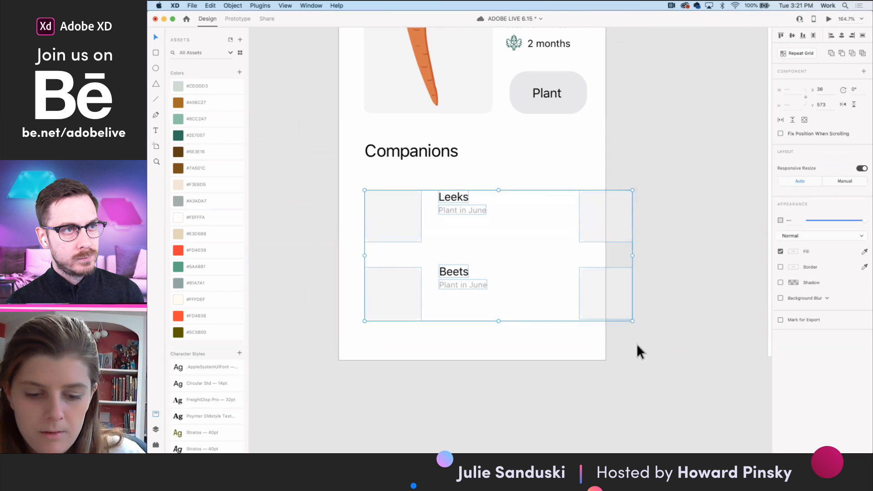
key(super+g)
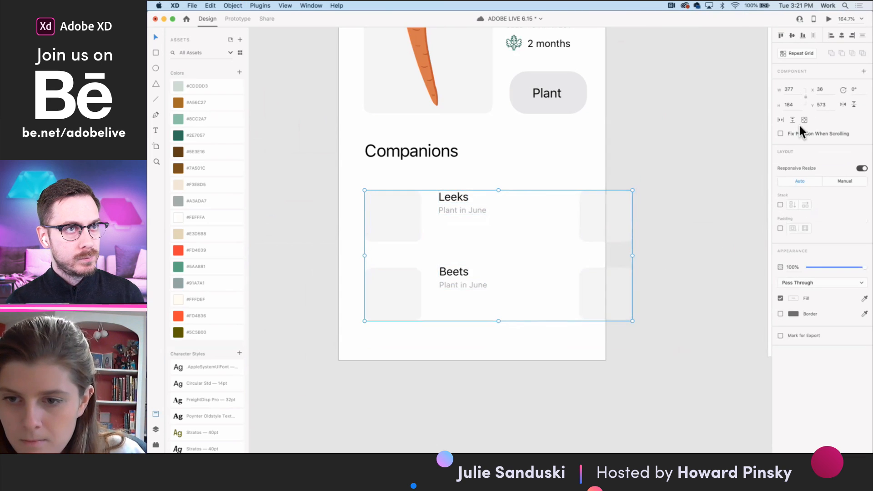
- Make the companions group scroll horizontally and test its scrolling in the preview
click(781, 120)
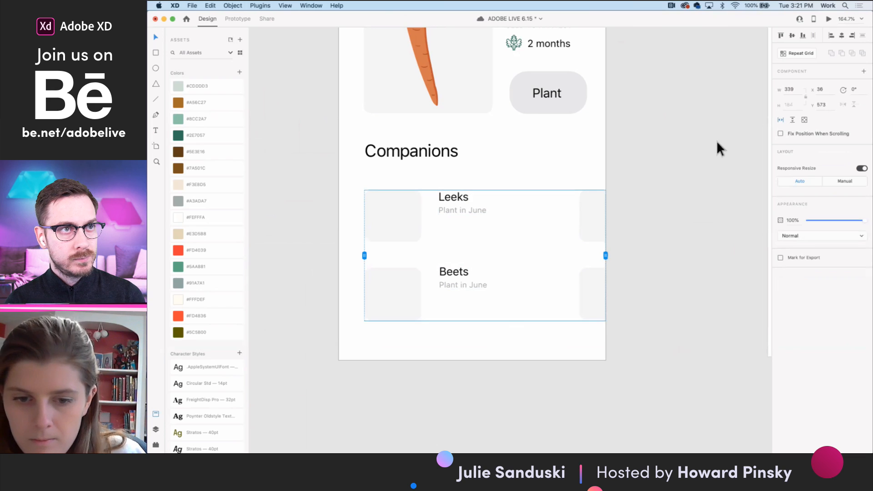
click(829, 19)
scroll(462, 293, right, 3)
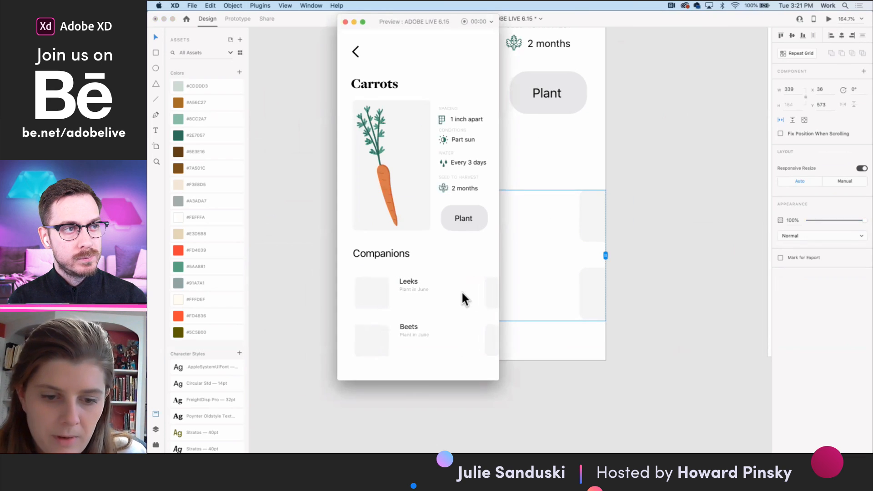
click(345, 22)
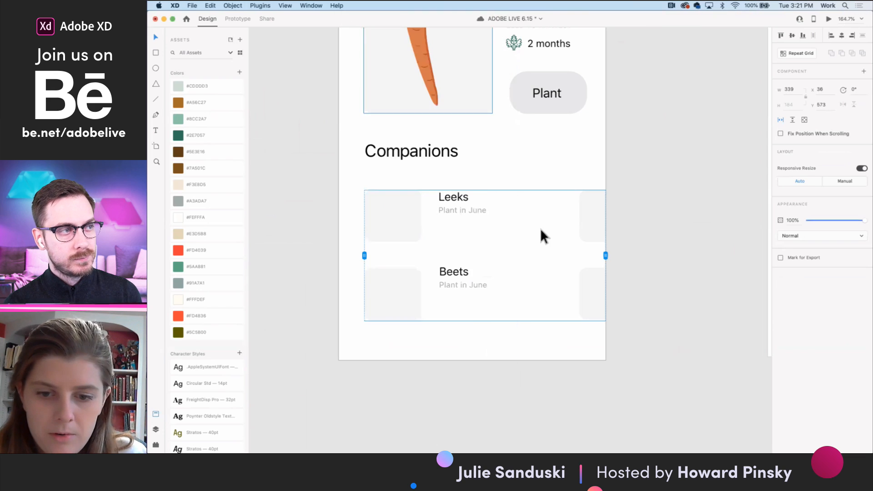
- Copy the Leeks title and its Plant in June line beside both cut-off placeholder boxes inside the scroll group
double_click(586, 208)
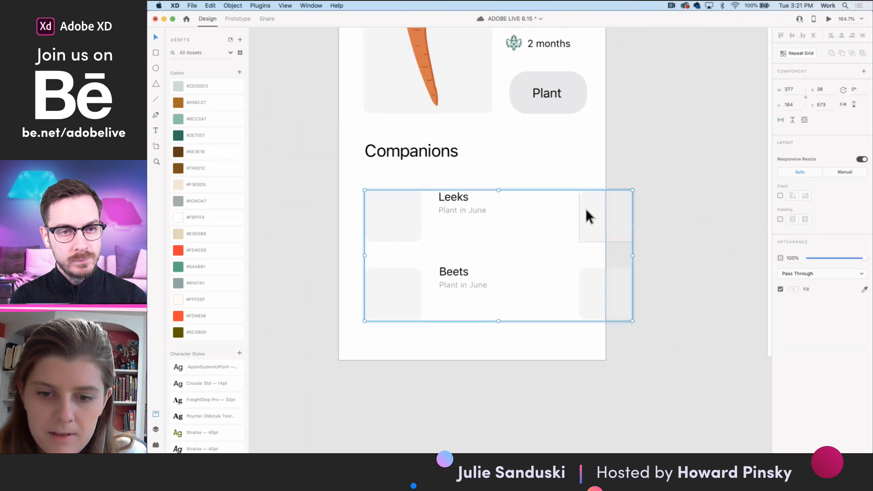
double_click(458, 197)
shift+click(456, 208)
key(super+c)
key(super+v)
drag(653, 209, 655, 284)
click(509, 348)
click(401, 270)
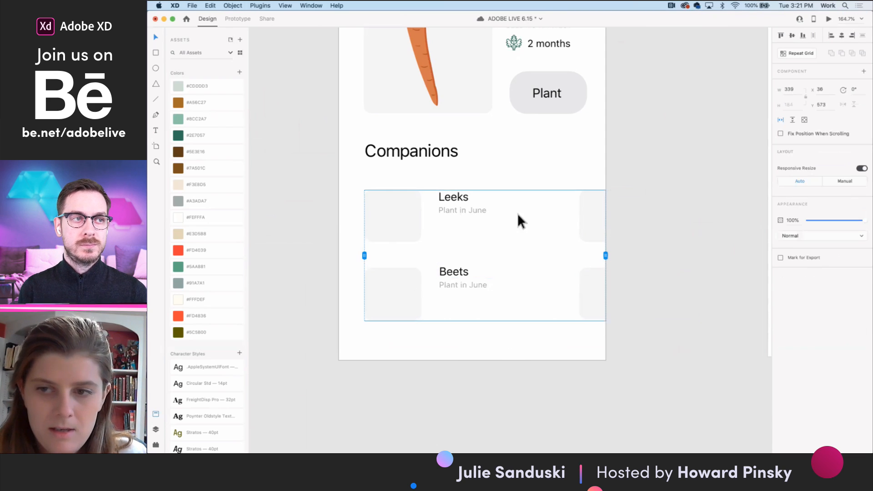
- Preview the Carrots screen and scroll the companions sideways in both directions
click(829, 18)
scroll(466, 302, right, 5)
scroll(465, 302, left, 5)
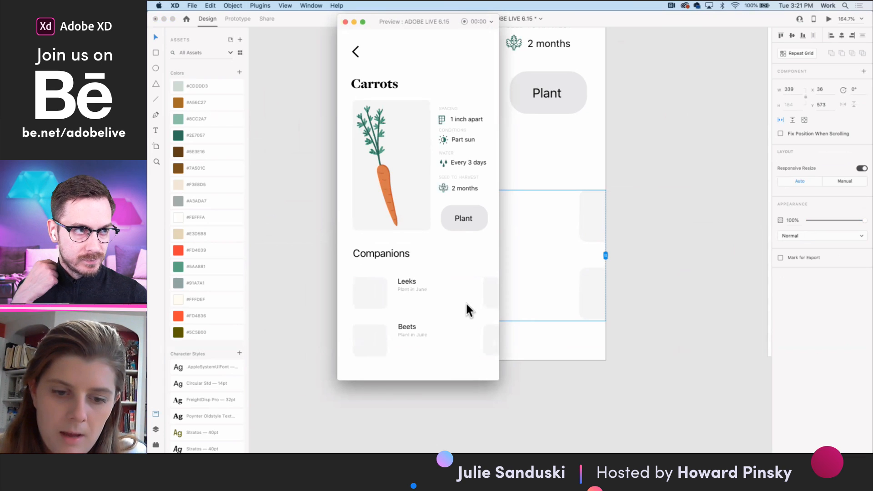
scroll(465, 302, right, 3)
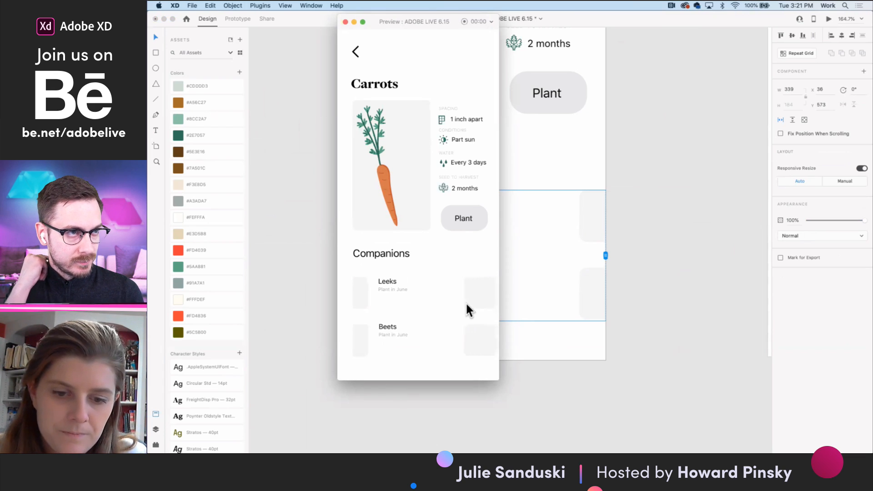
click(345, 22)
- Extend the companions scroll area to the artboard's left edge, making it 375 wide at X 0
scroll(484, 168, down, 3)
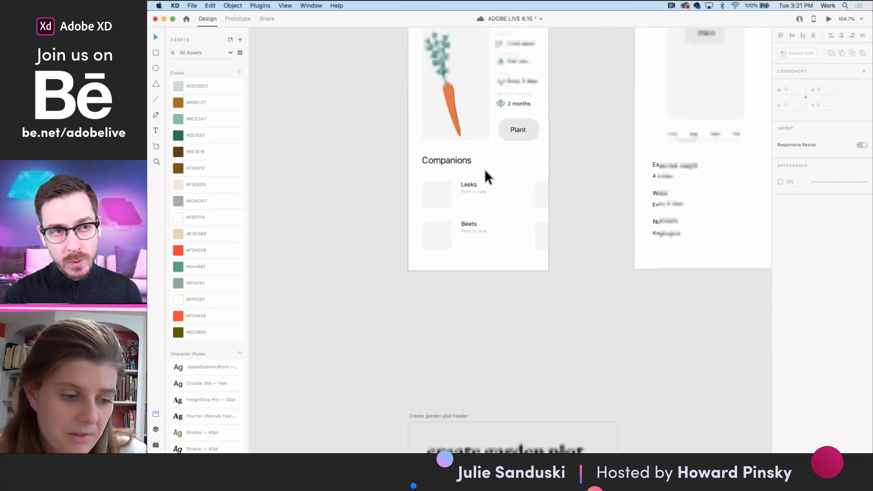
scroll(485, 171, down, 3)
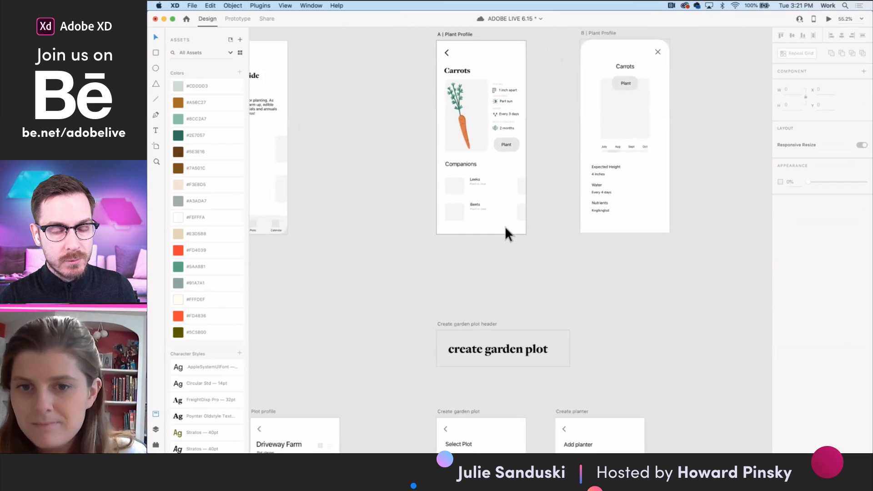
click(521, 181)
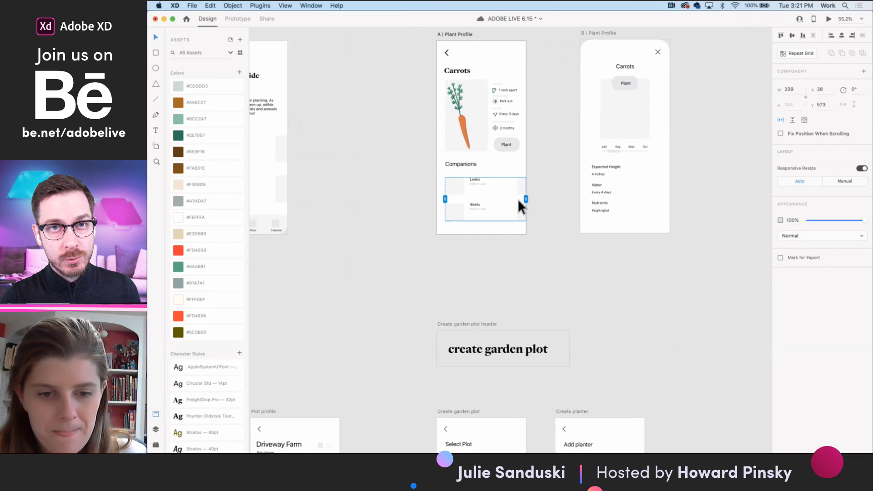
scroll(518, 200, up, 2)
drag(420, 198, 408, 198)
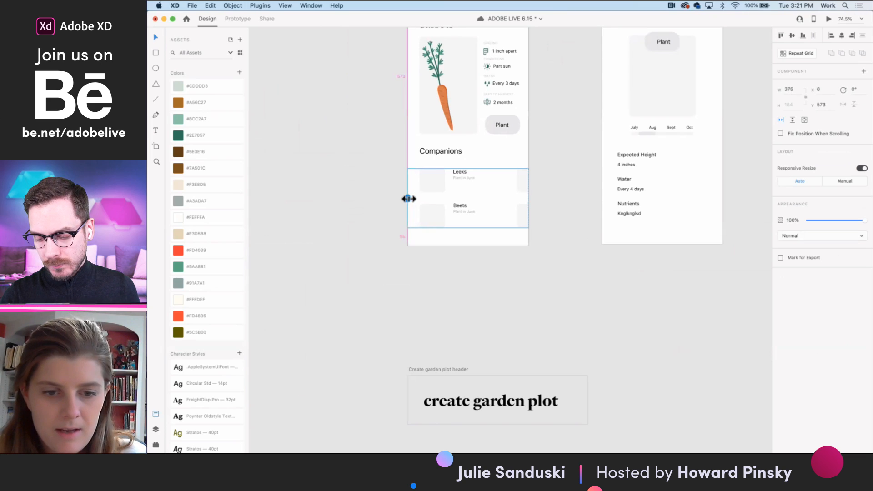
- Preview the widened companions scroll area on the Carrots screen, then close the preview
click(828, 19)
scroll(448, 282, right, 3)
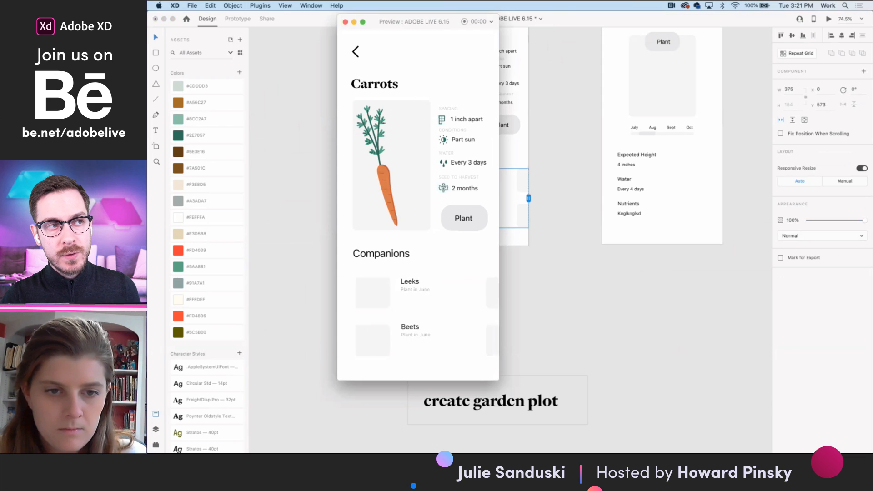
click(345, 22)
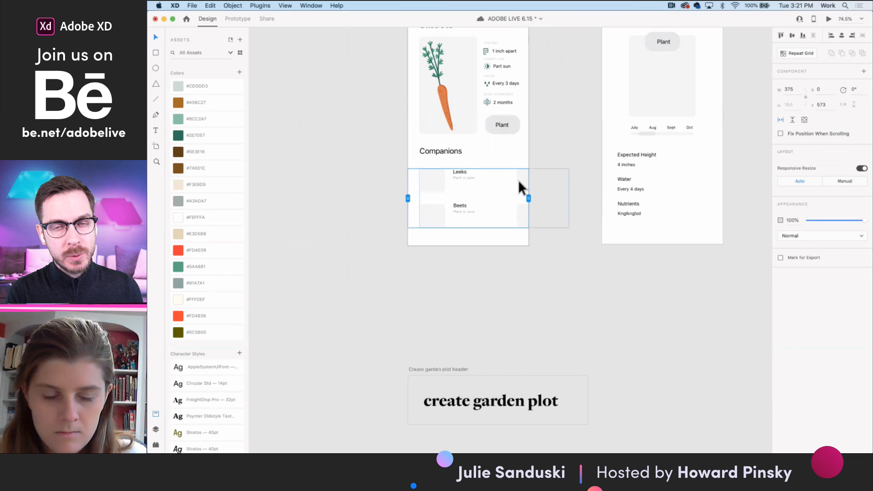
- Turn on Padding for the companion items group inside the horizontal scroll group
click(519, 263)
scroll(518, 265, down, 5)
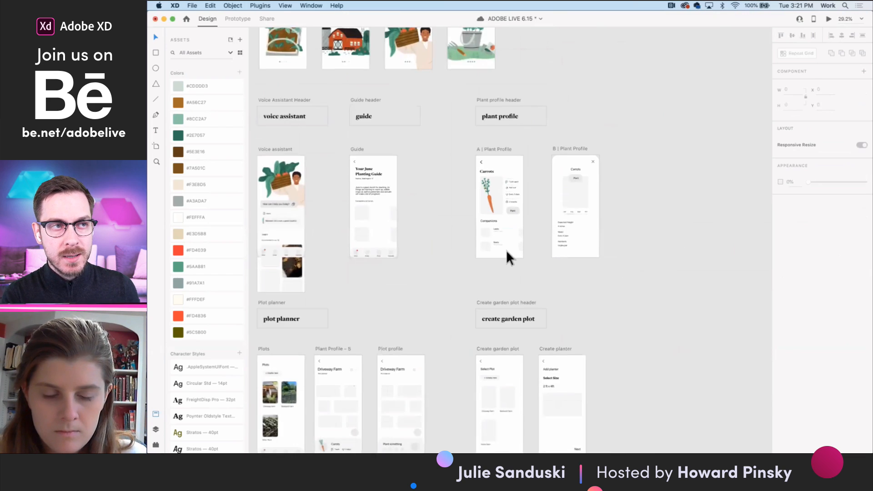
scroll(507, 251, up, 5)
click(545, 205)
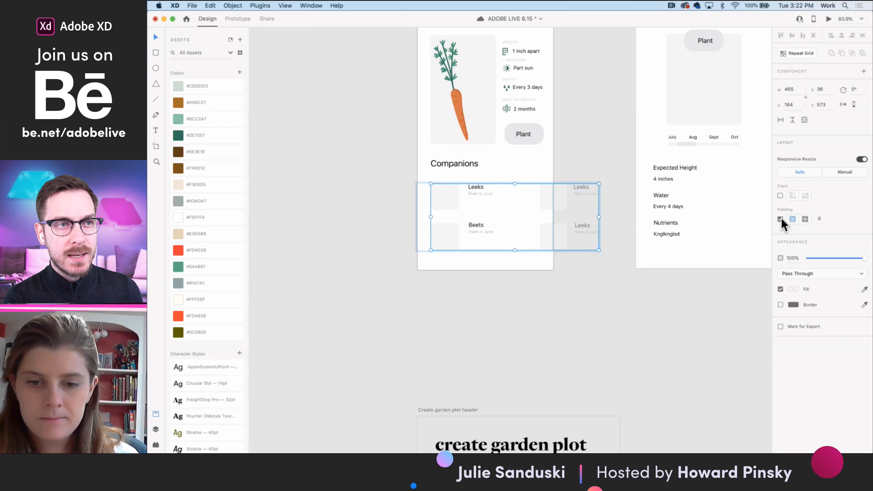
click(561, 292)
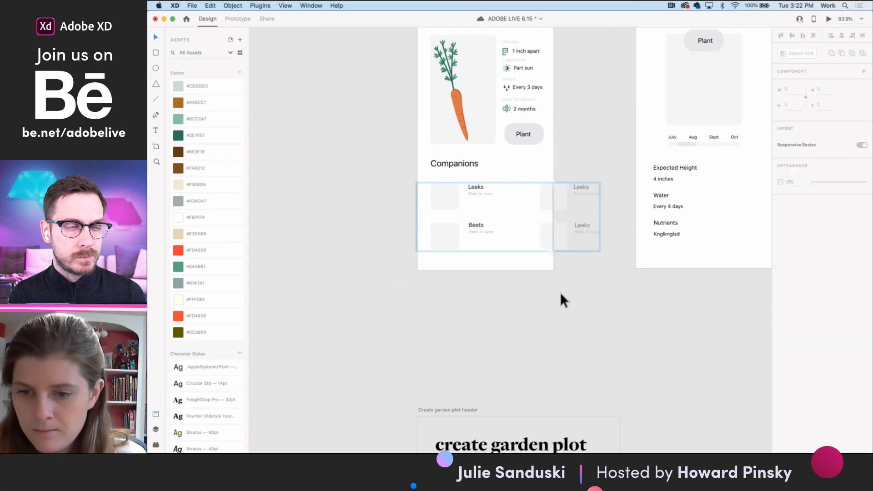
- Preview the onboarding from the Begin artboard, advance to the Location screen, and allow location access in its dialog
scroll(561, 292, down, 5)
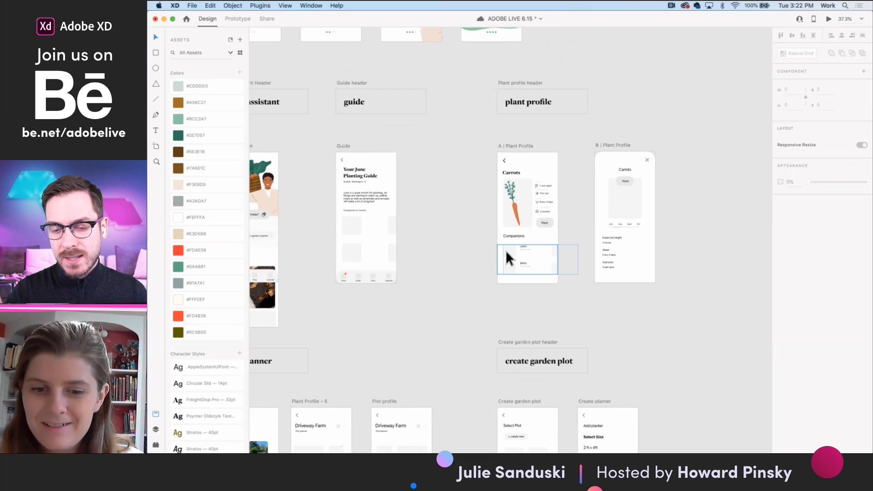
scroll(506, 250, up, 1)
scroll(505, 260, up, 10)
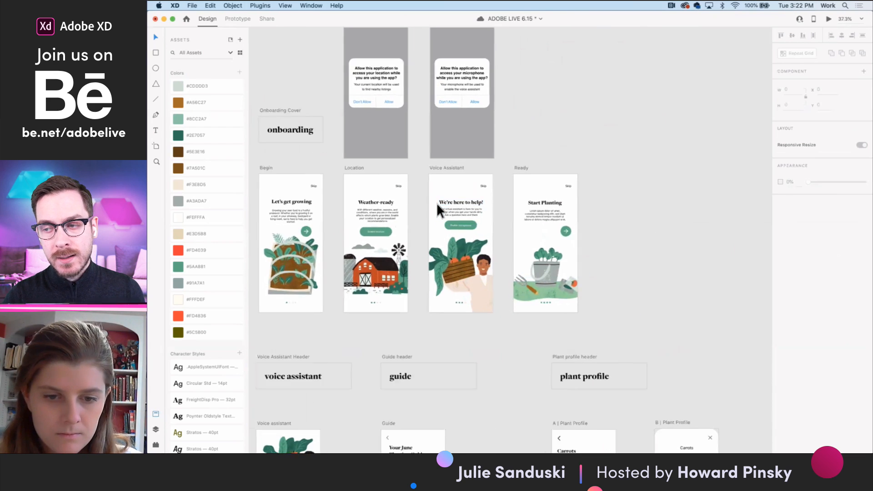
scroll(436, 203, up, 4)
scroll(404, 150, left, 10)
scroll(401, 151, right, 5)
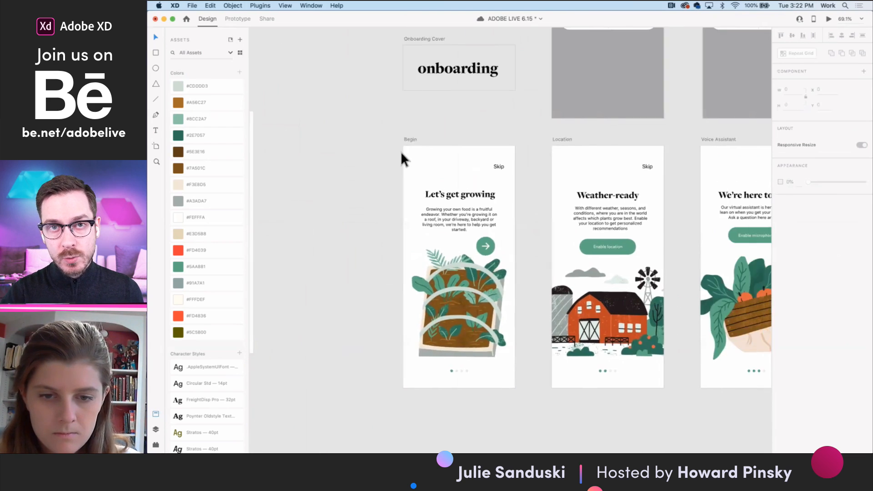
click(314, 141)
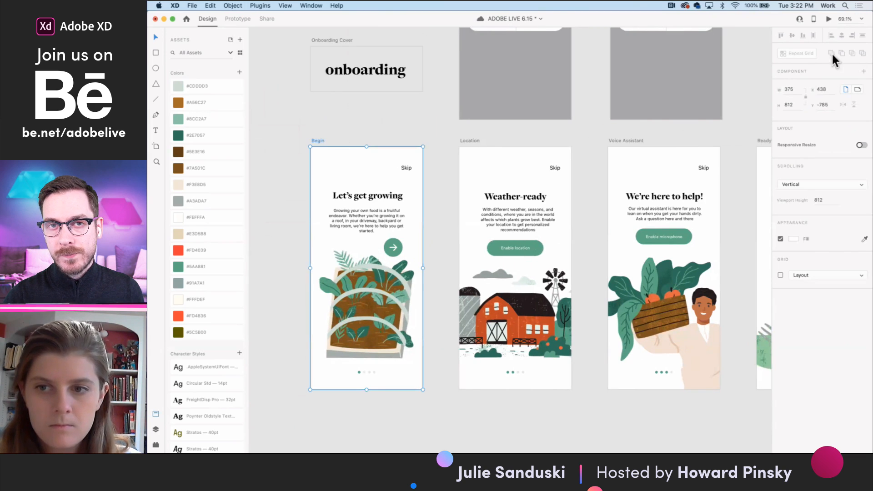
click(829, 18)
click(457, 174)
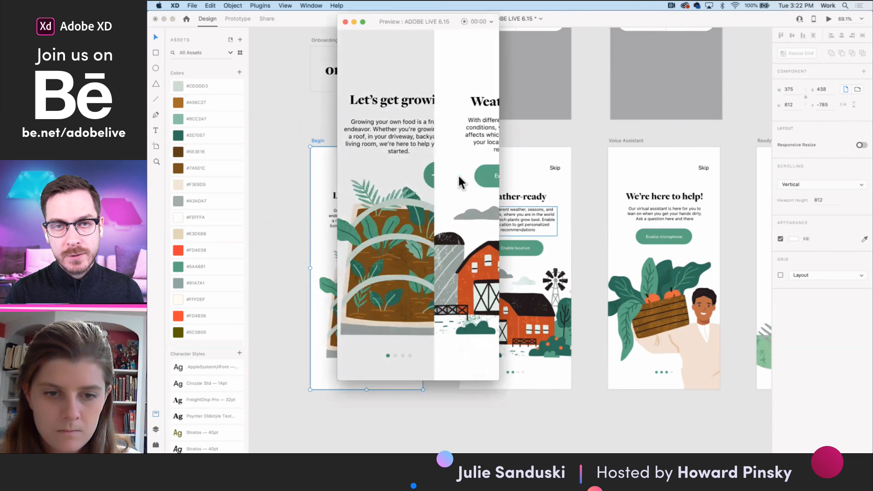
click(433, 177)
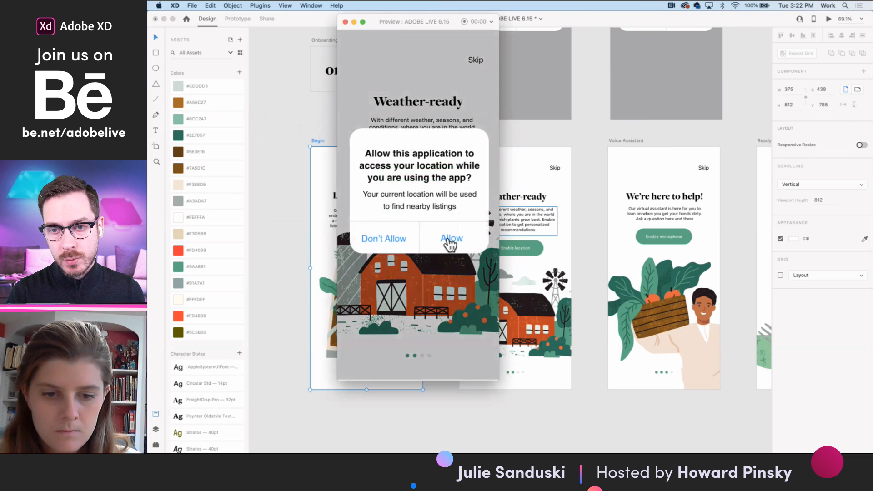
click(450, 248)
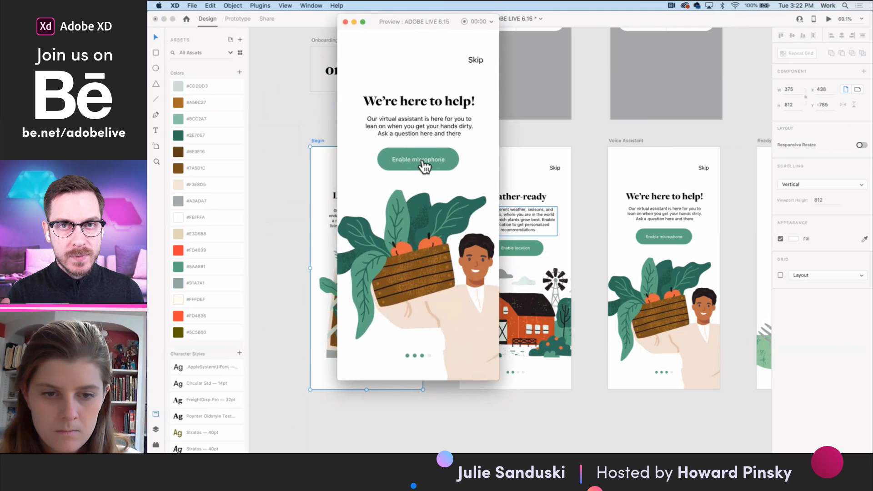
- Enable the microphone in the preview, allow access in its dialog, continue from the Ready screen, and close the preview
click(422, 159)
click(451, 241)
click(460, 175)
click(346, 22)
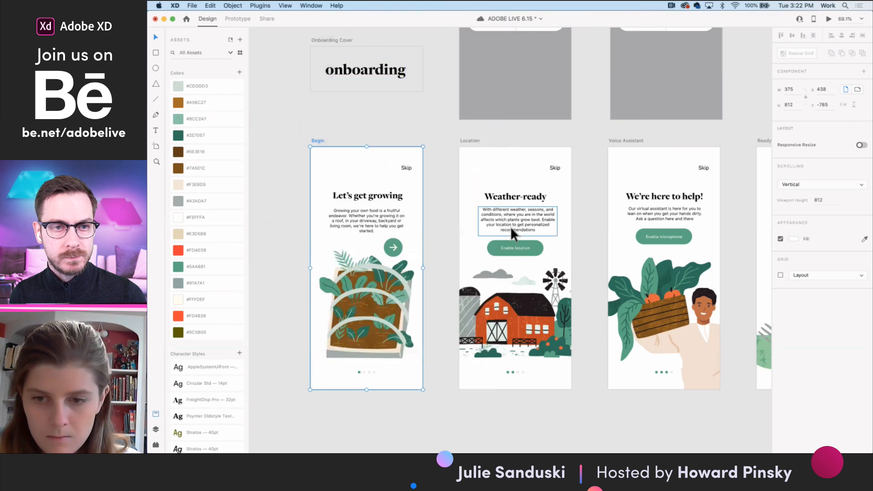
- Replace the placeholder paragraph under Start Planting on the Ready artboard with "Create your first garden bed!"
scroll(510, 227, down, 5)
scroll(509, 226, down, 4)
click(487, 221)
scroll(487, 219, up, 1)
scroll(488, 220, up, 5)
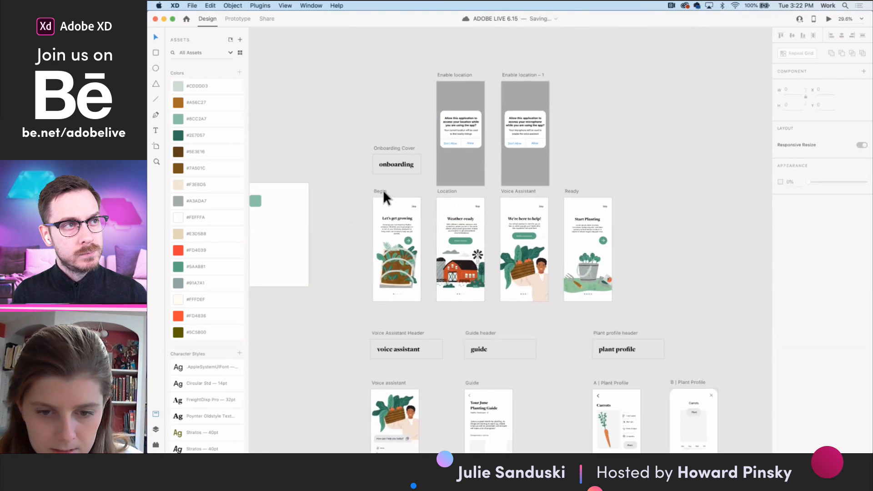
scroll(498, 207, up, 3)
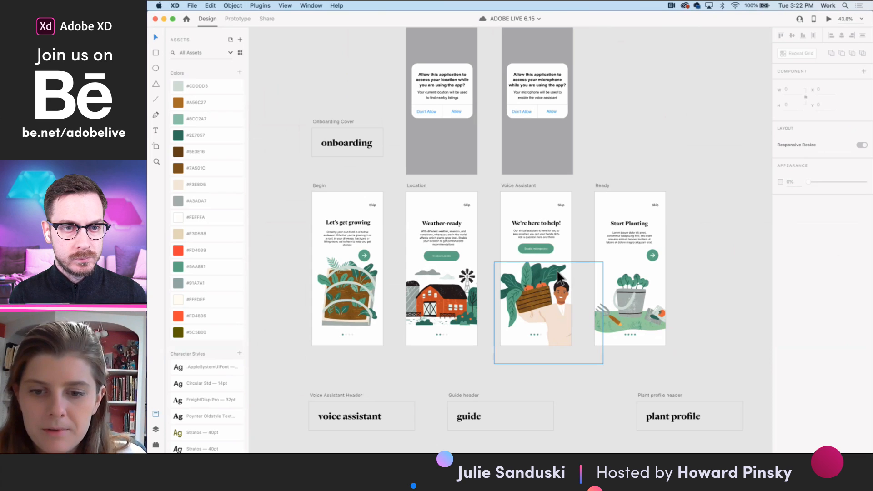
scroll(643, 270, up, 5)
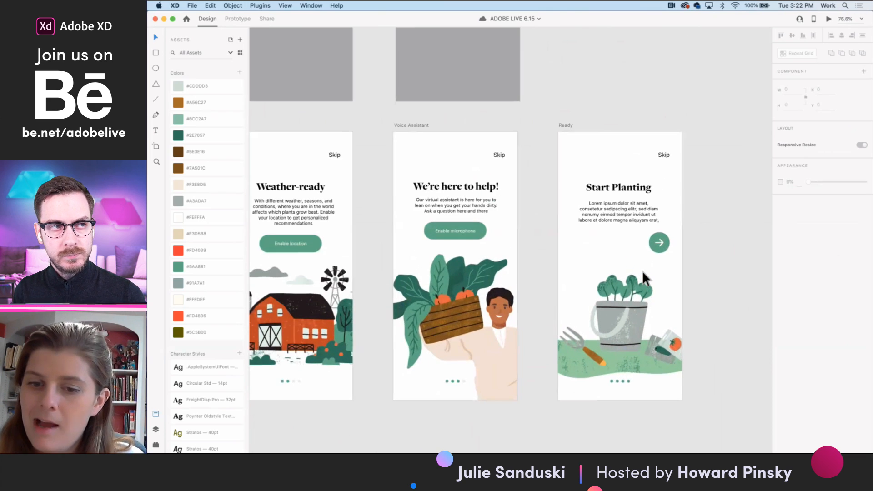
double_click(627, 216)
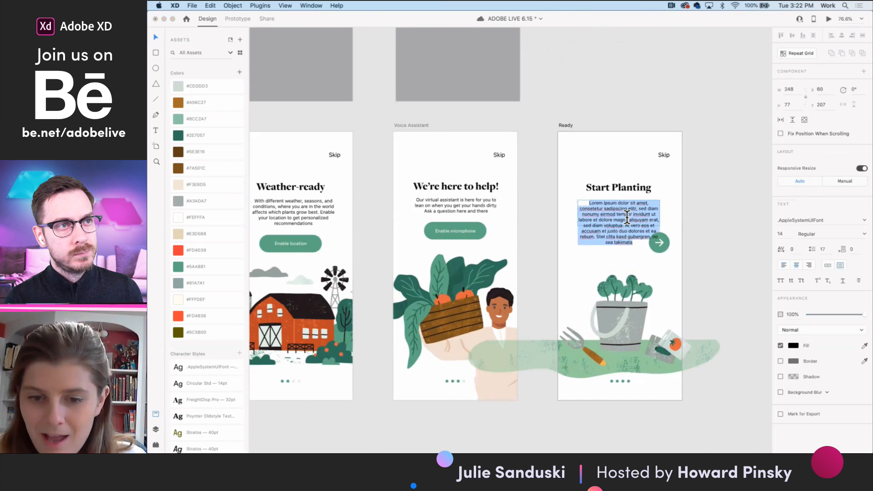
key(BackSpace)
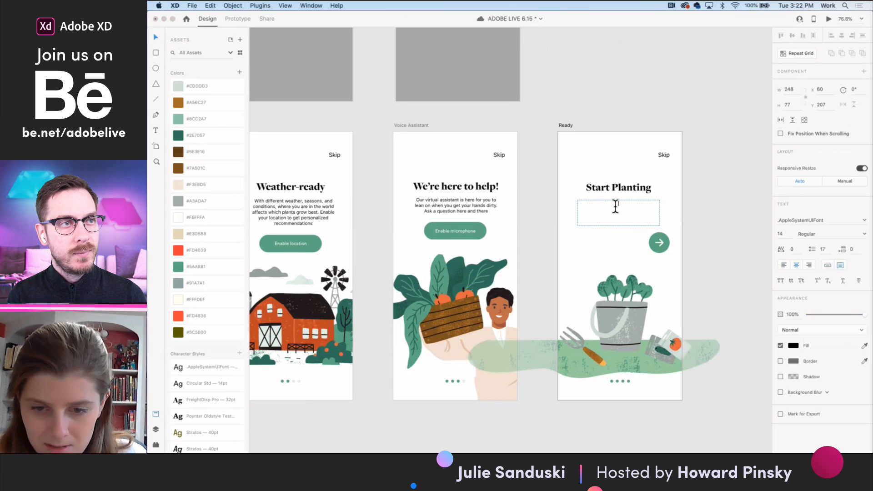
text(Create)
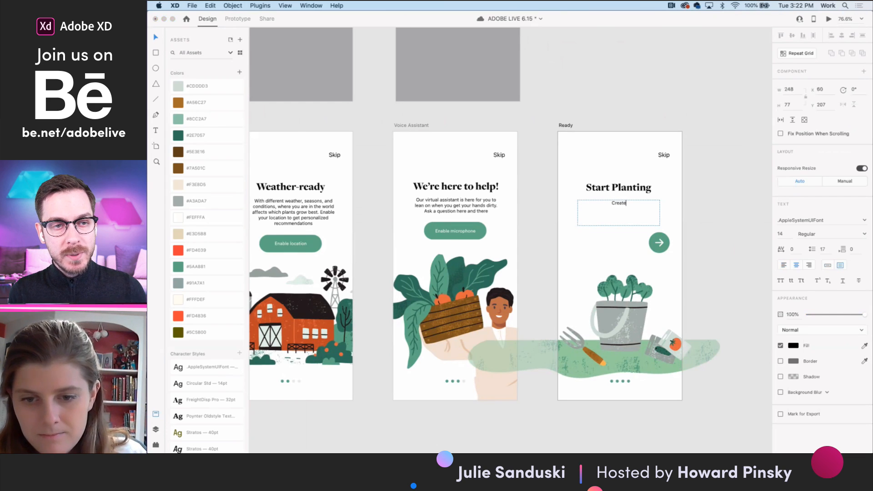
text( your first g)
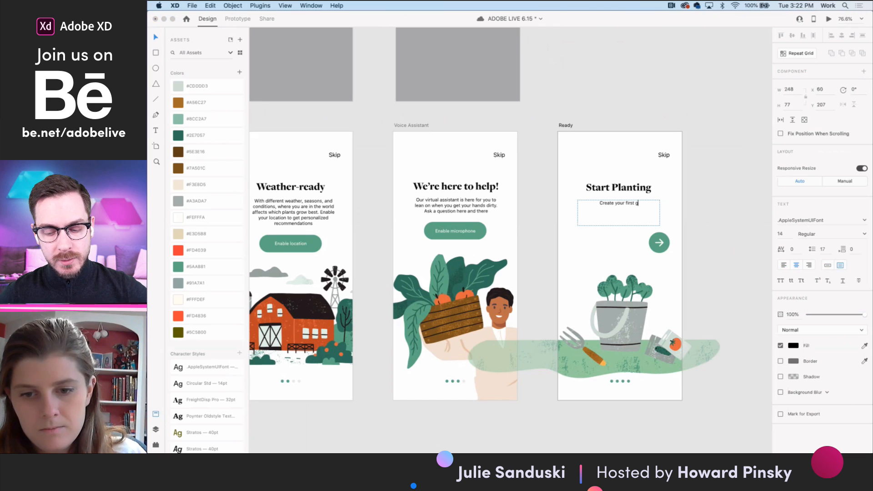
text(arden bed t)
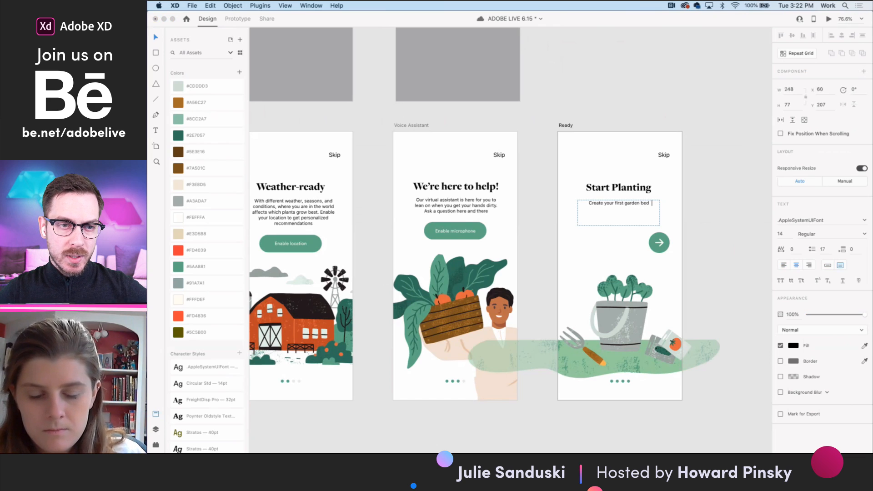
key(BackSpace)
key(BackSpace)
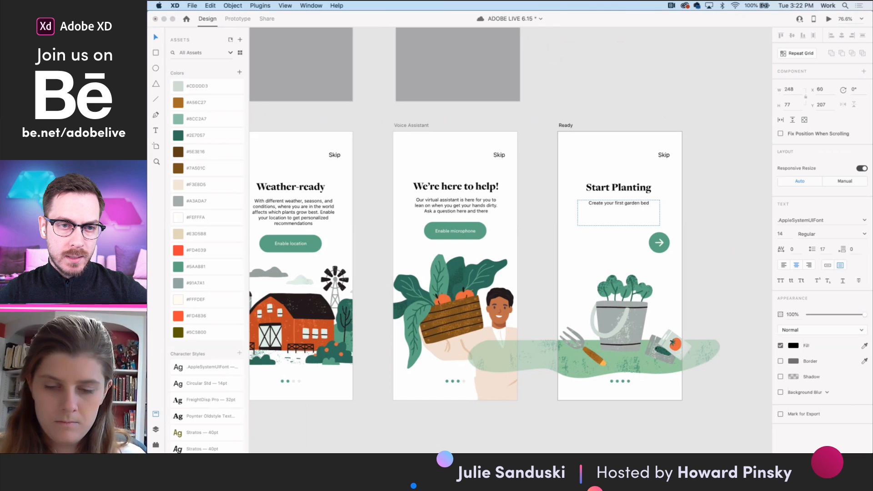
text(!)
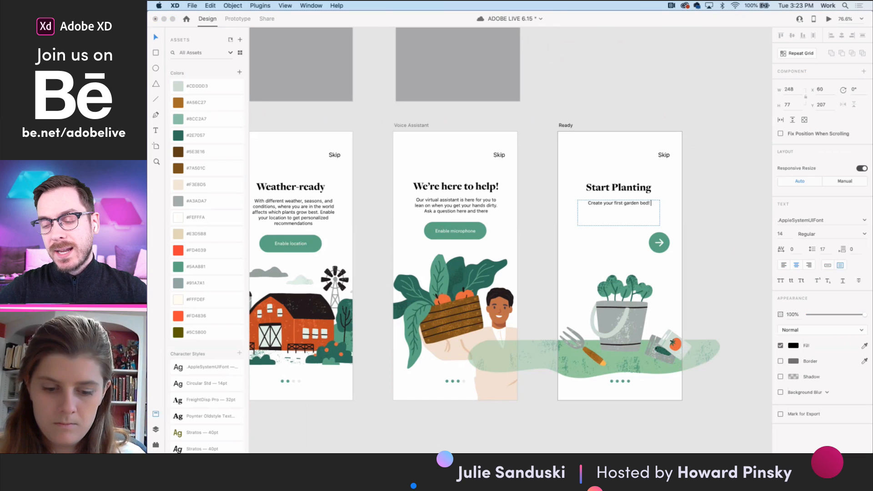
text( Check out the guide )
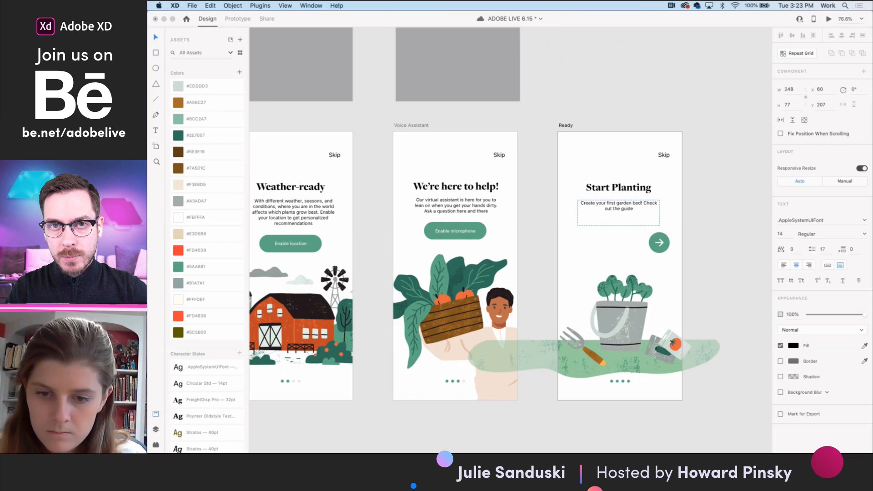
text(fo)
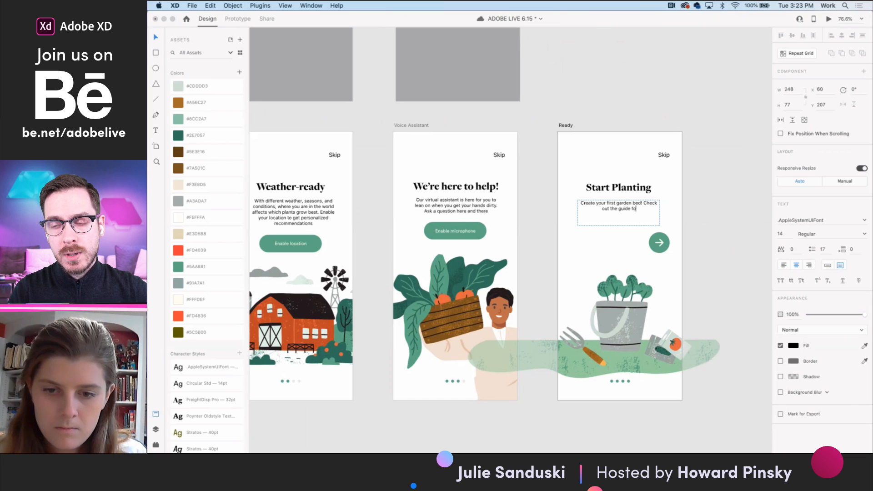
text(r personalize)
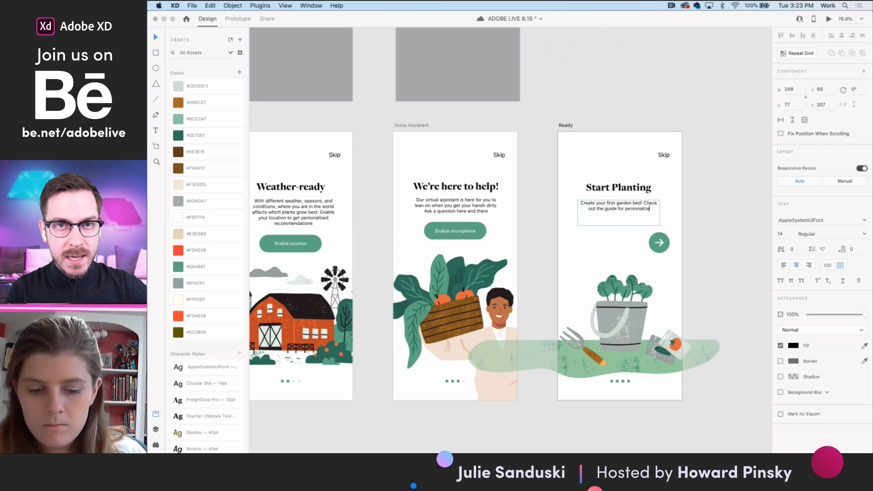
text(d recommendations)
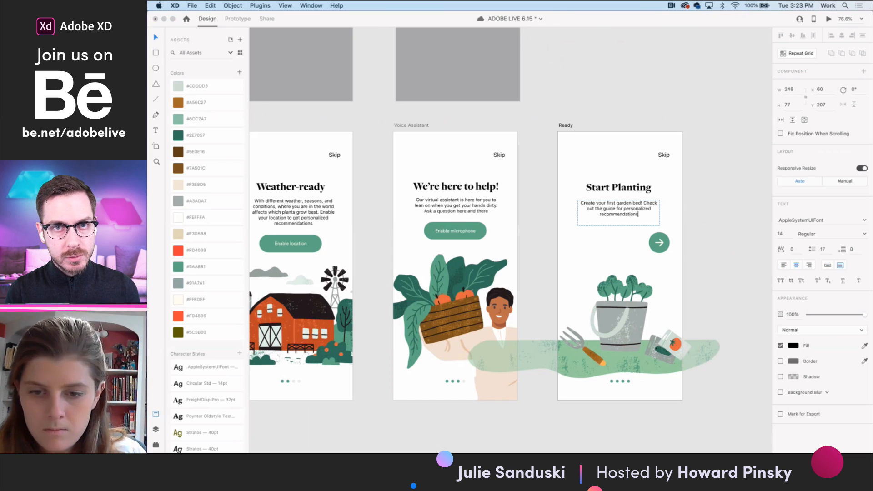
text(.)
- Append "Check out the guide for personalized recommendations." to the Ready artboard's paragraph and finish editing the text
key(Escape)
- Look over the Voice assistant, Guide and Plant Profile artboards, then examine the Voice assistant's greeting box and Alerts section closely
scroll(700, 223, down, 3)
scroll(700, 223, down, 5)
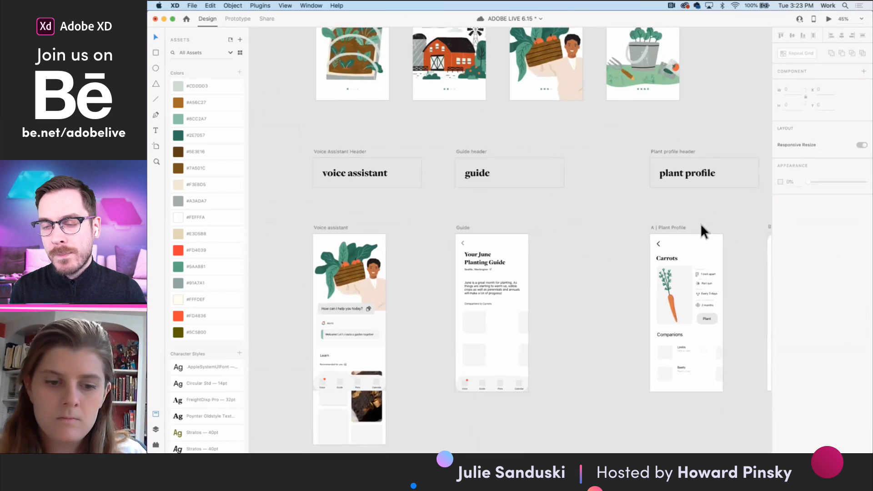
scroll(701, 222, down, 2)
scroll(570, 304, left, 2)
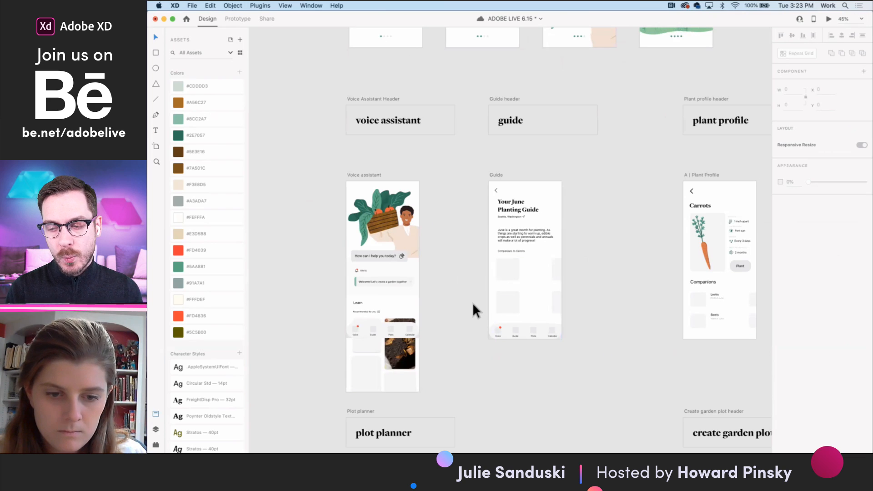
scroll(476, 312, left, 2)
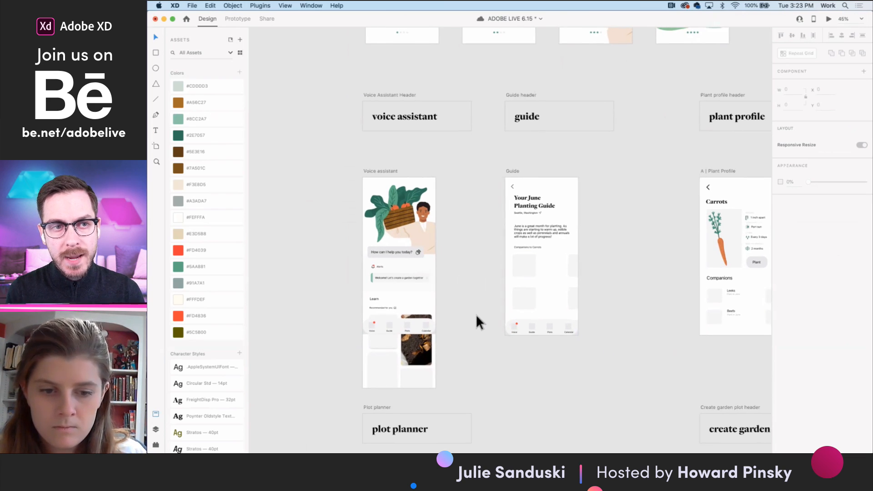
scroll(465, 314, up, 2)
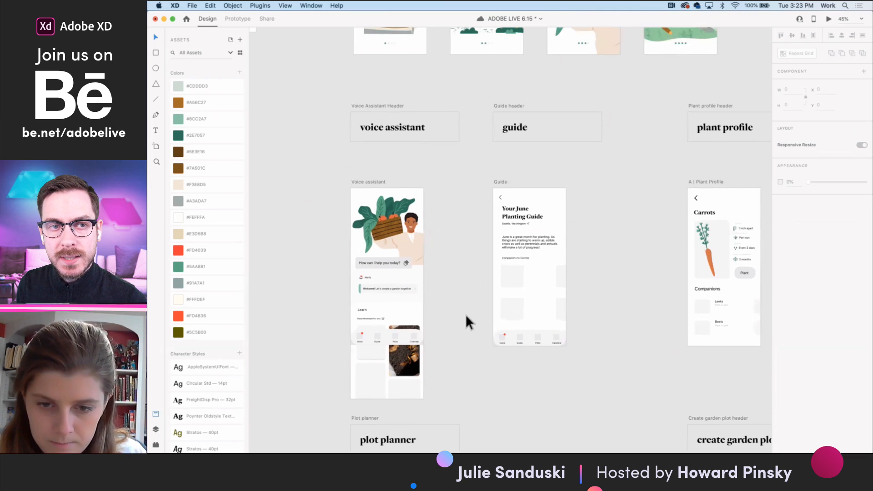
scroll(465, 314, left, 3)
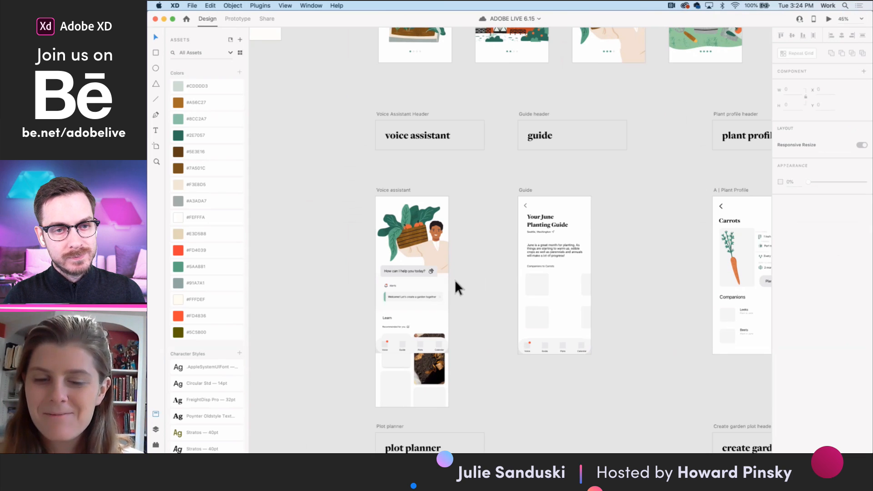
scroll(419, 288, up, 3)
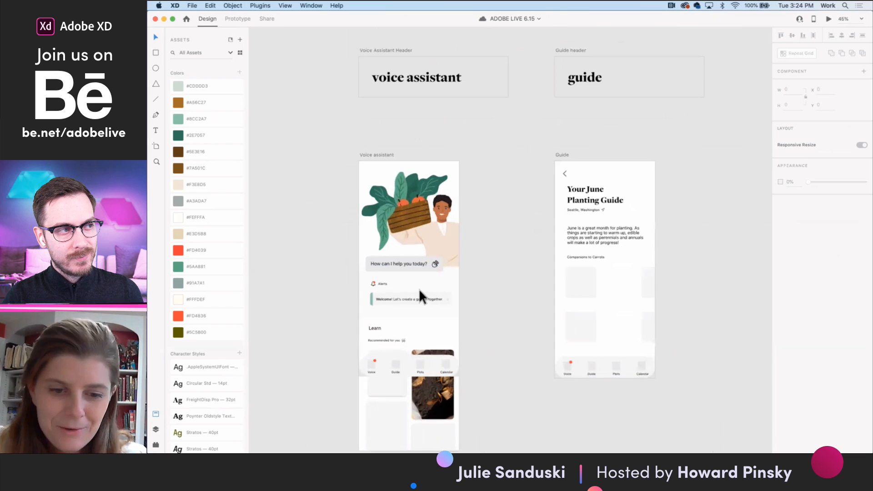
scroll(419, 289, up, 5)
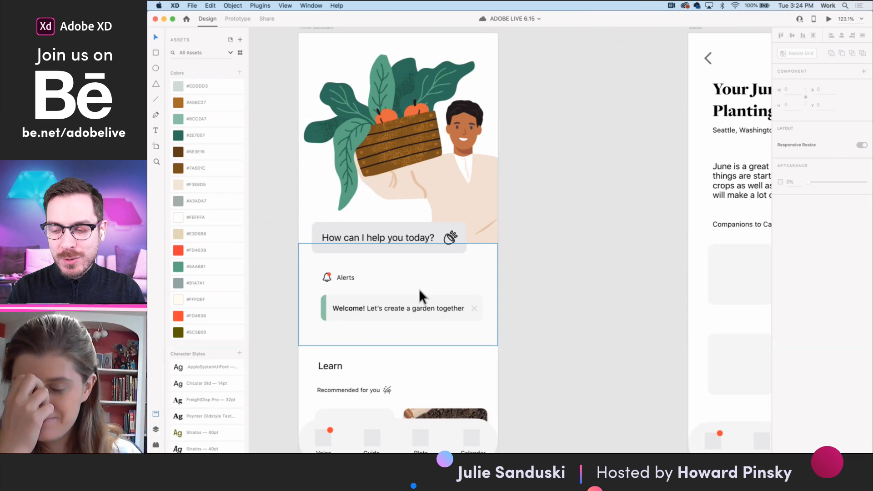
scroll(419, 289, up, 2)
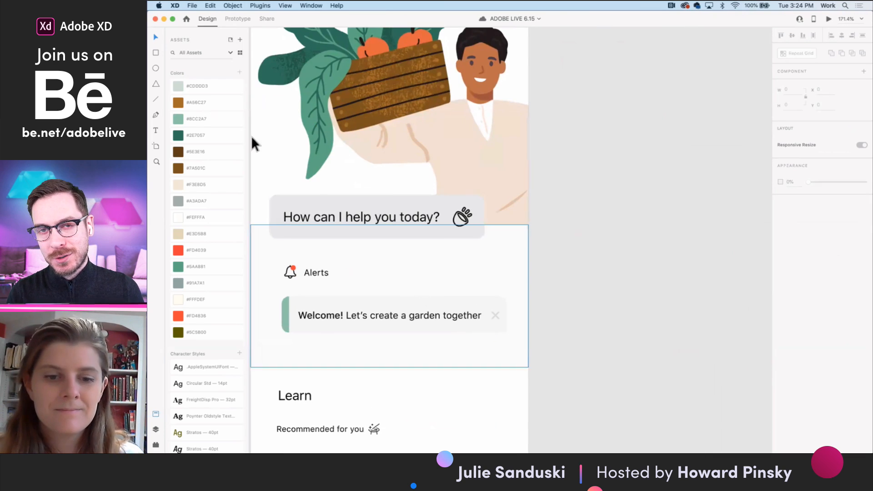
- Copy the green accent bar from the Welcome alert and place the duplicate over the icon in the "How can I help you today?" box
click(156, 53)
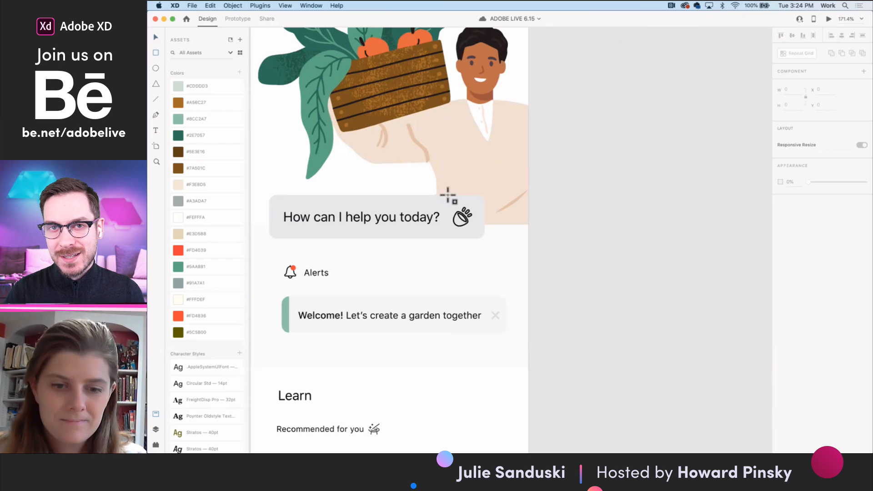
click(156, 37)
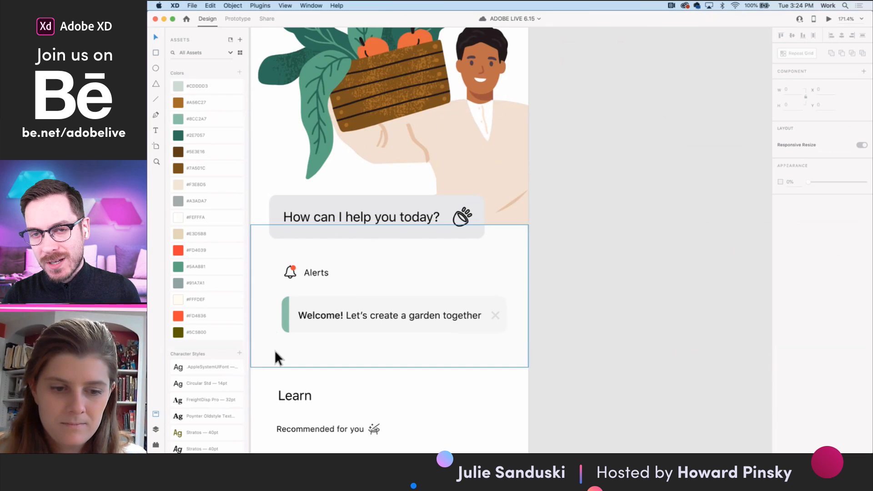
double_click(285, 305)
key(super+c)
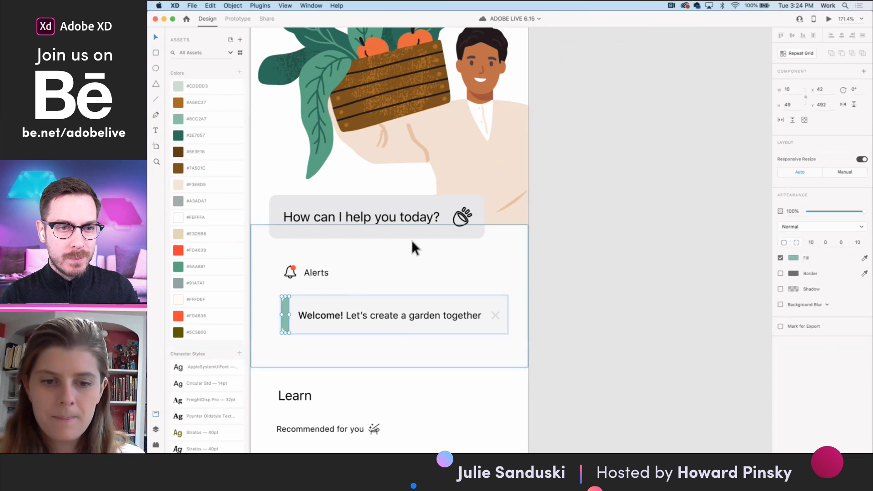
click(412, 228)
key(super+v)
drag(284, 308, 454, 209)
- Flip the copied green bar horizontally and resize it to about 47 by 59, covering the icon end of the greeting box
click(843, 104)
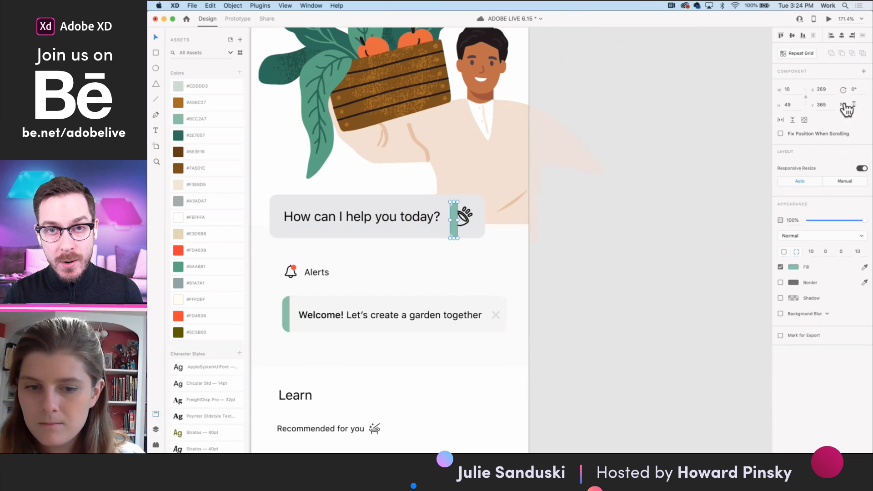
drag(458, 219, 486, 219)
click(478, 203)
drag(471, 174, 471, 155)
- Send the green block in the greeting box backward behind the icon and center the icon on it
right_click(470, 186)
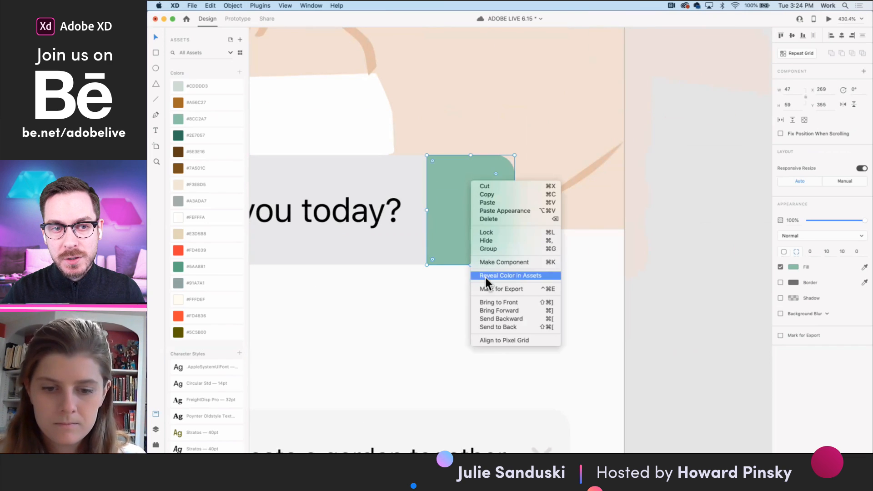
click(501, 315)
drag(467, 224, 482, 225)
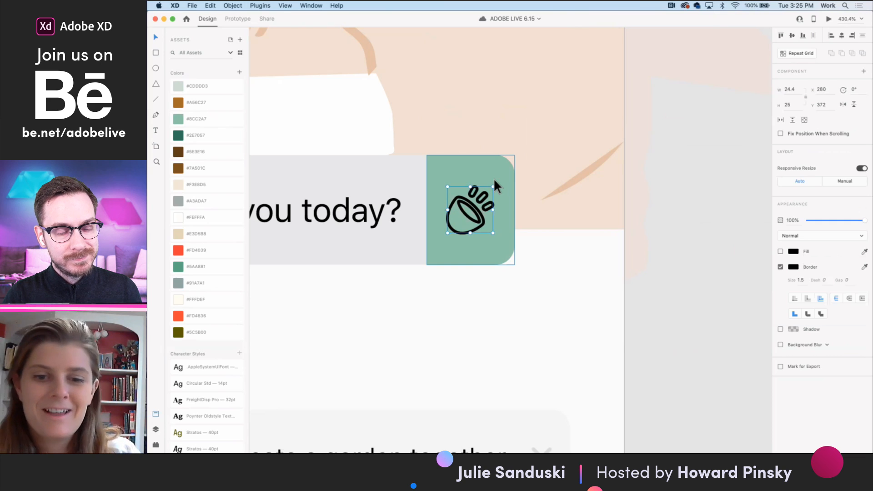
- Change the border color of the greeting box's icon to white and clear the selection
click(791, 268)
drag(706, 274, 657, 195)
click(511, 339)
scroll(511, 338, down, 5)
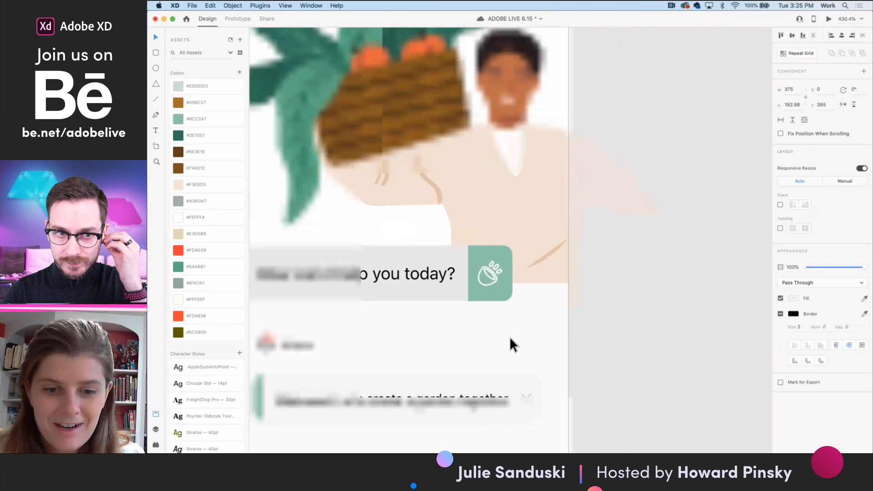
scroll(510, 339, left, 2)
scroll(537, 236, up, 5)
scroll(538, 244, down, 5)
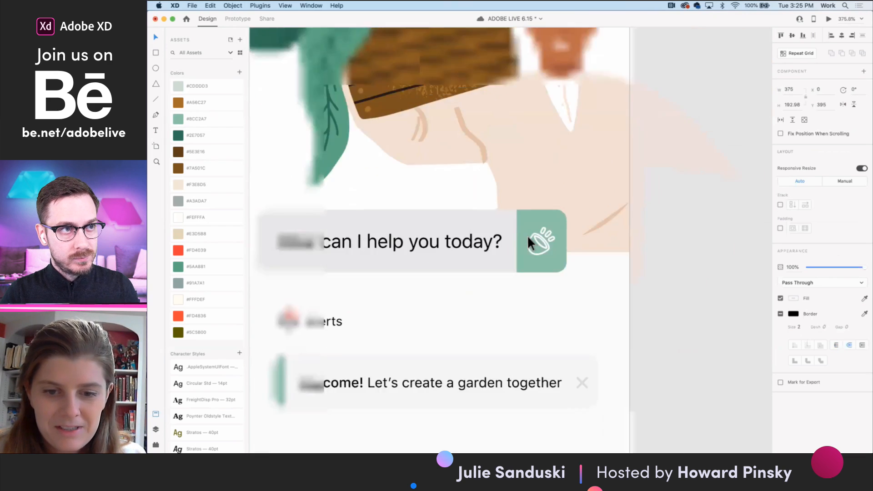
scroll(656, 276, down, 1)
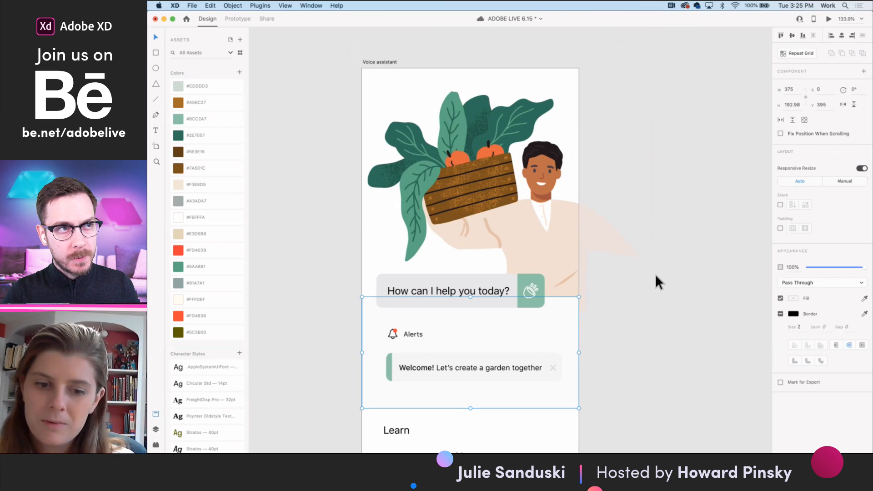
click(657, 277)
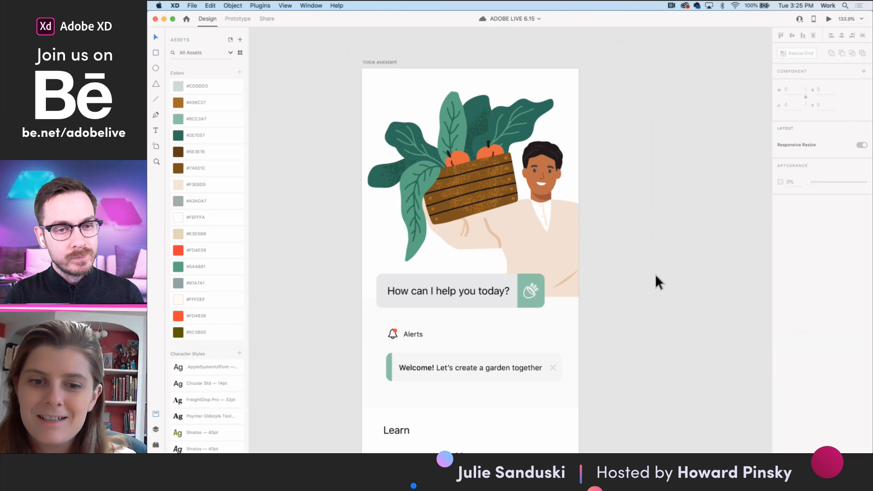
- Look over the moodboard, competitor research and concept artboards, including the Ron Finley gardening image
scroll(656, 275, down, 10)
scroll(492, 357, left, 5)
scroll(492, 357, down, 3)
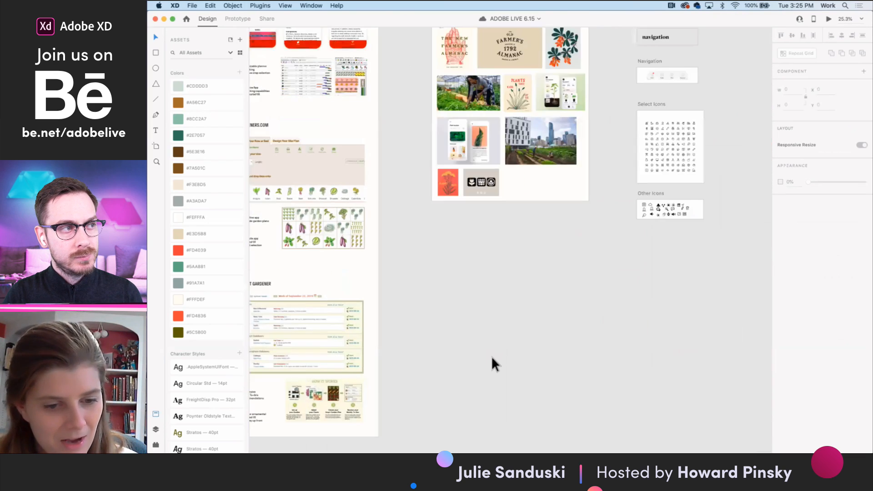
scroll(491, 356, left, 10)
scroll(509, 290, up, 5)
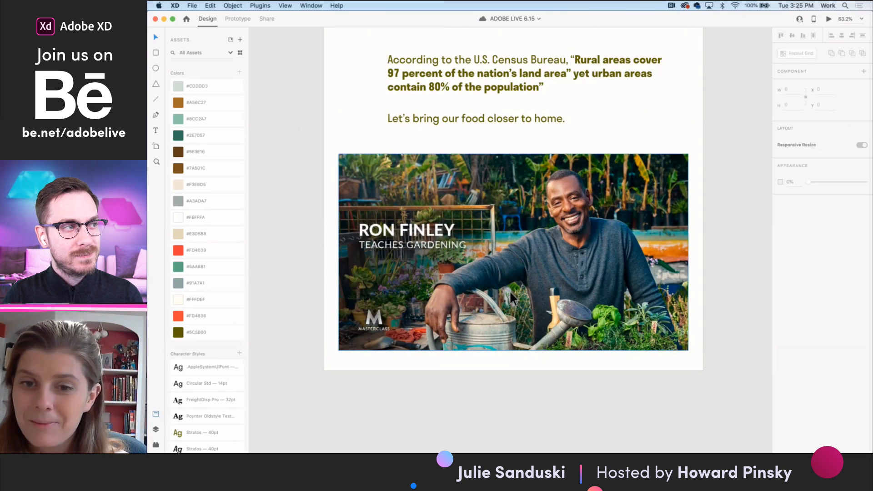
scroll(509, 291, down, 5)
scroll(508, 294, down, 3)
scroll(509, 295, right, 10)
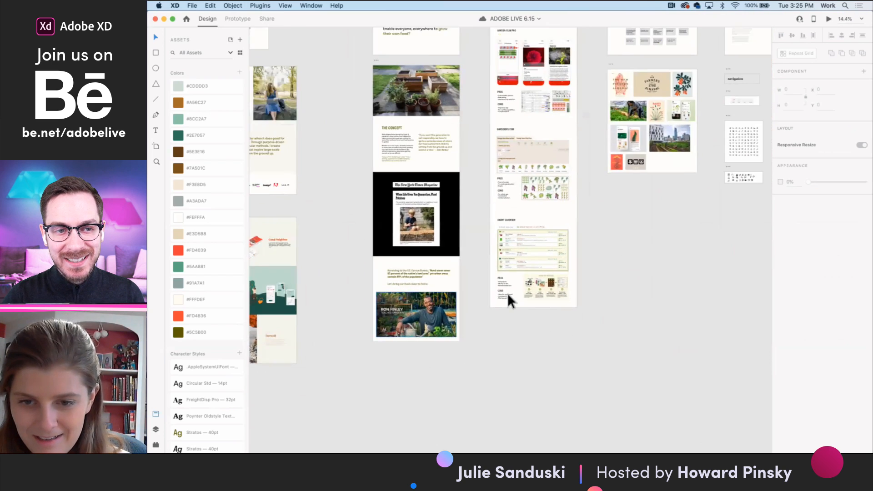
- Set the Voice assistant's "How can I help you today?" text to size 16 and nudge it into place in its box
scroll(604, 222, up, 10)
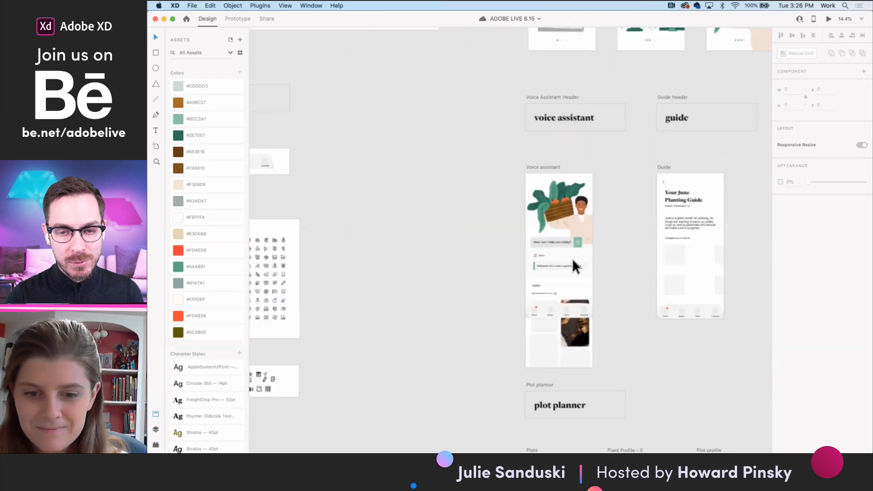
scroll(547, 204, up, 3)
click(550, 196)
click(781, 233)
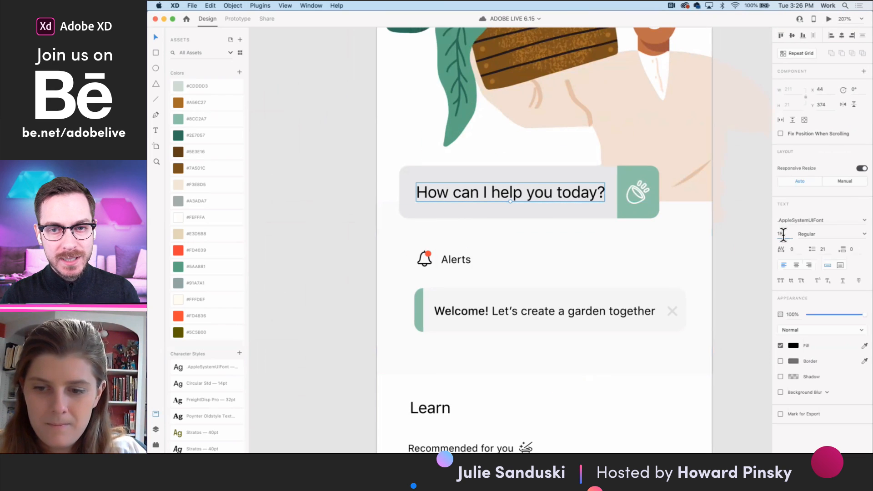
text(16)
key(Return)
drag(512, 192, 514, 191)
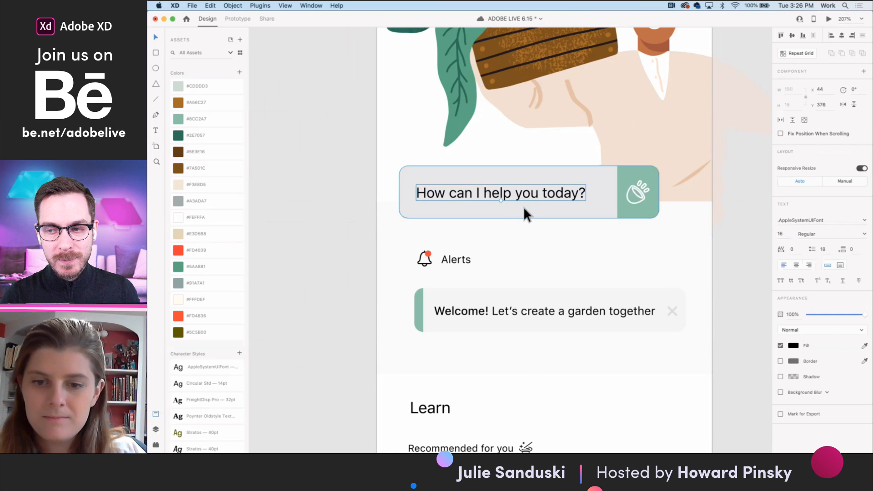
scroll(458, 267, down, 3)
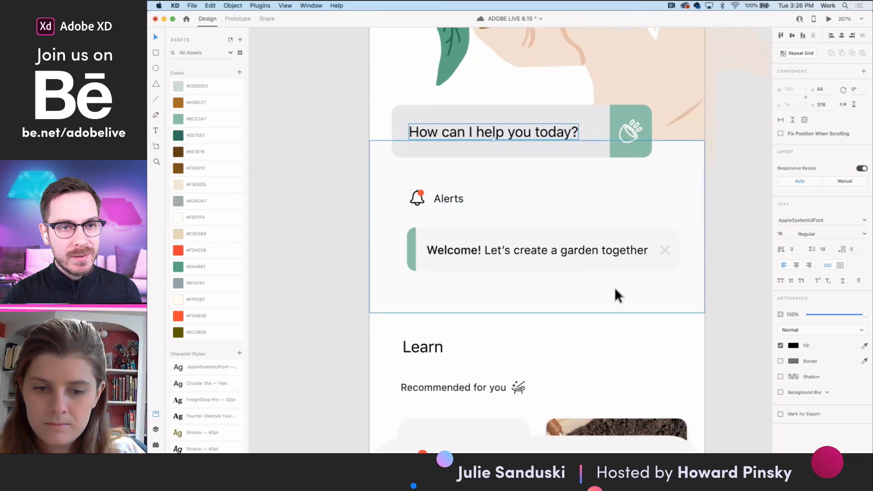
scroll(615, 288, down, 1)
click(693, 325)
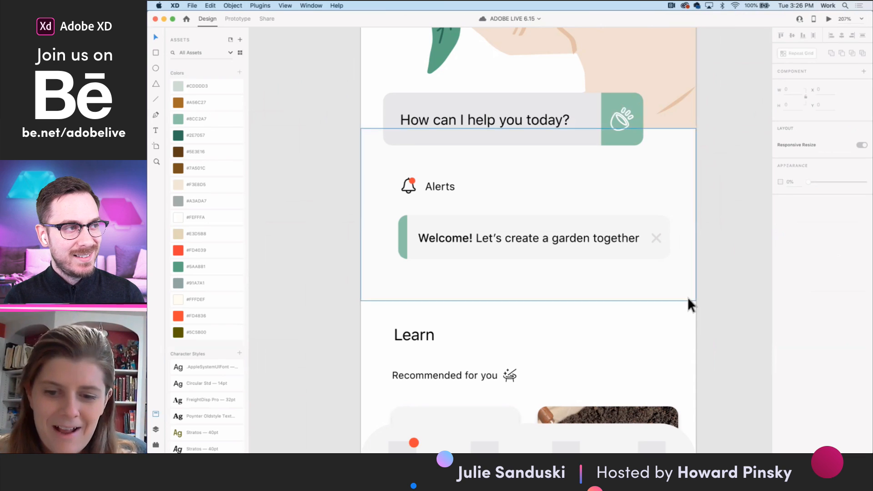
- Narrow the XD window to uncover the desktop and open the Adobe Live Photos folder in Finder
scroll(688, 298, down, 1)
scroll(689, 299, down, 2)
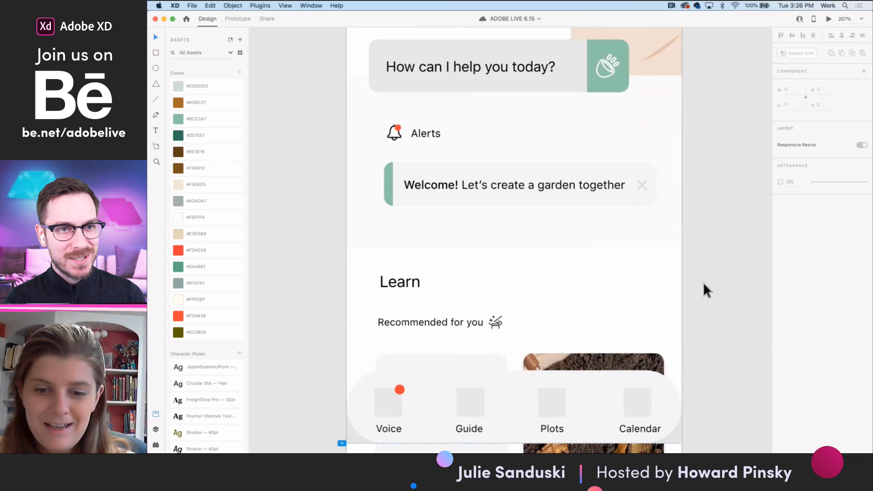
scroll(688, 255, down, 3)
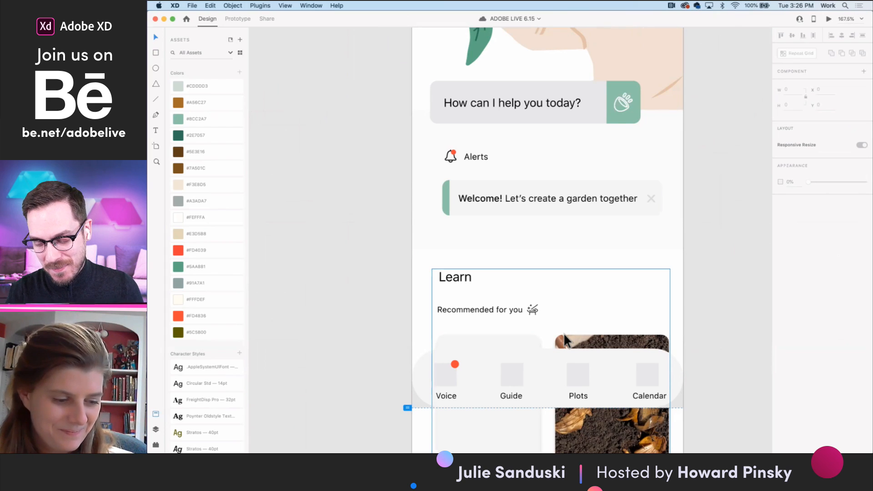
scroll(564, 332, down, 5)
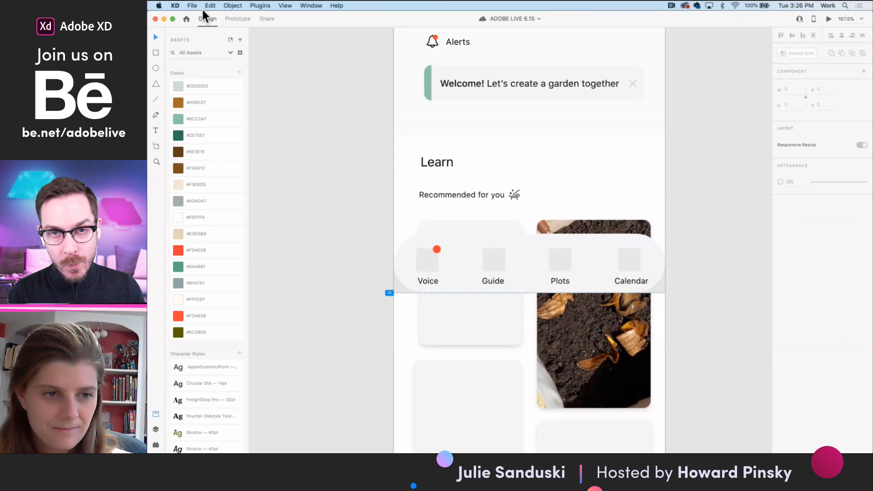
drag(870, 171, 742, 174)
click(844, 75)
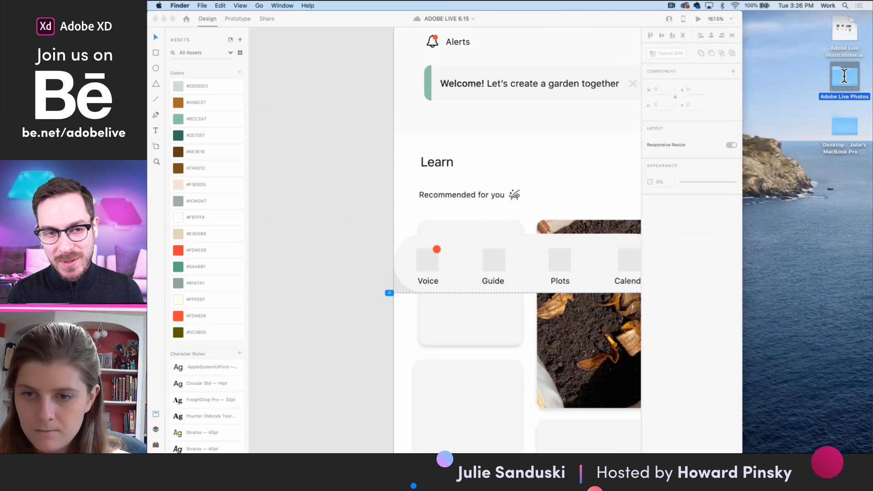
double_click(844, 75)
- Preview the garden photos and place 7U3A1698.JPG into the empty upper-left card under "Recommended for you"
click(738, 100)
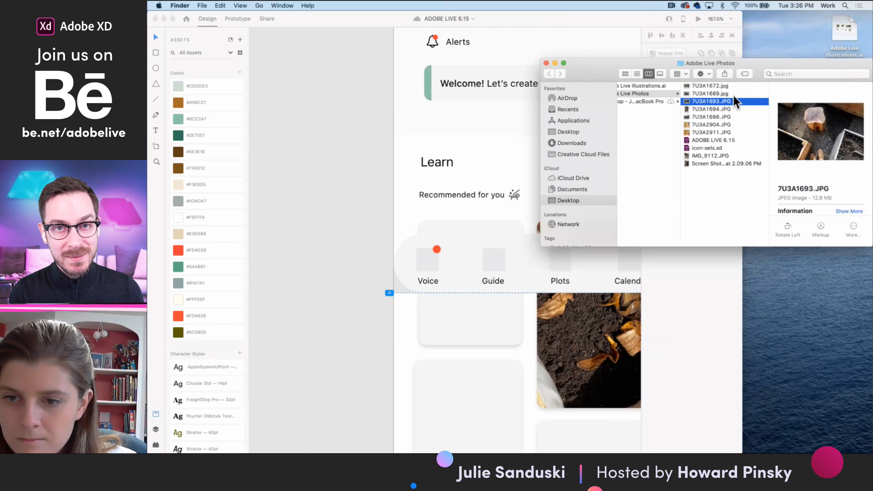
click(728, 92)
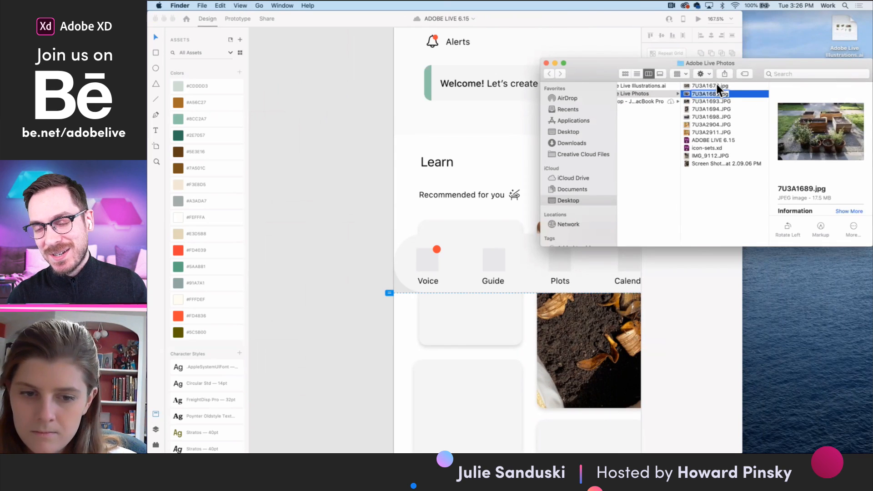
click(717, 86)
click(705, 116)
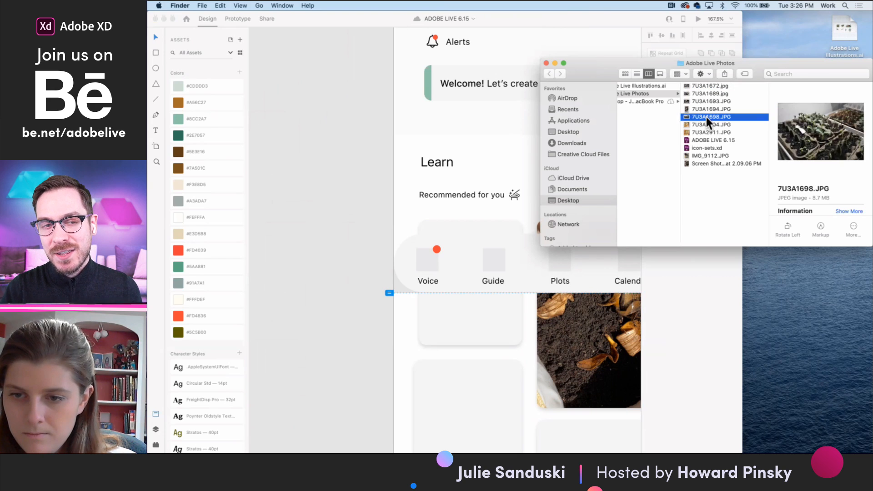
click(706, 108)
drag(705, 115, 465, 318)
- Enlarge the seedling photo inside its card mask
click(481, 324)
double_click(481, 324)
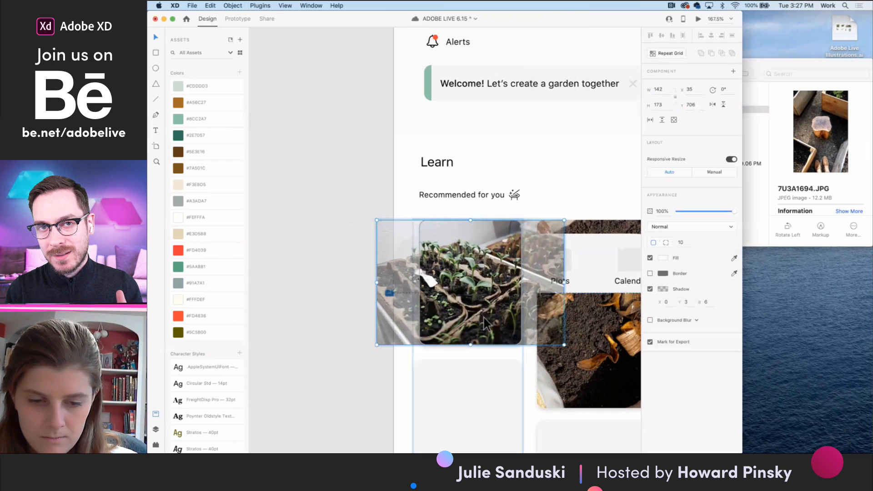
drag(566, 218, 593, 188)
- Place 7U3A1694.JPG from the photos folder into the empty lower-left card of the Learn section
click(479, 394)
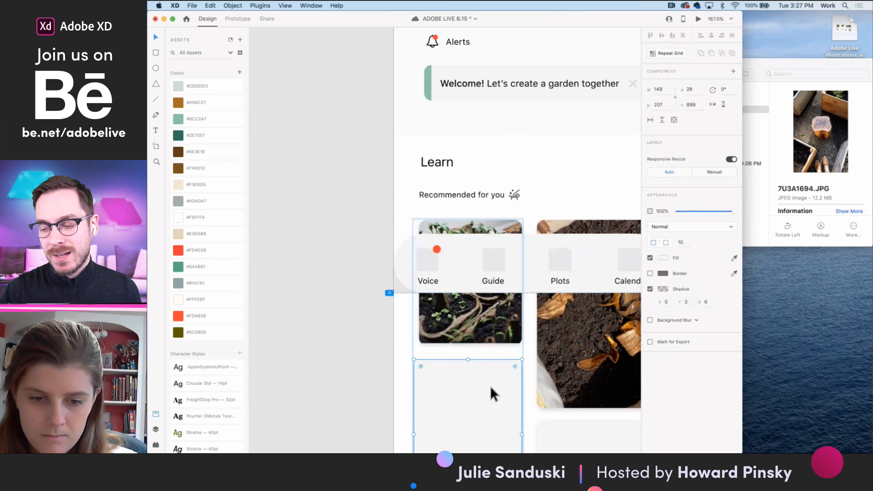
scroll(499, 383, down, 3)
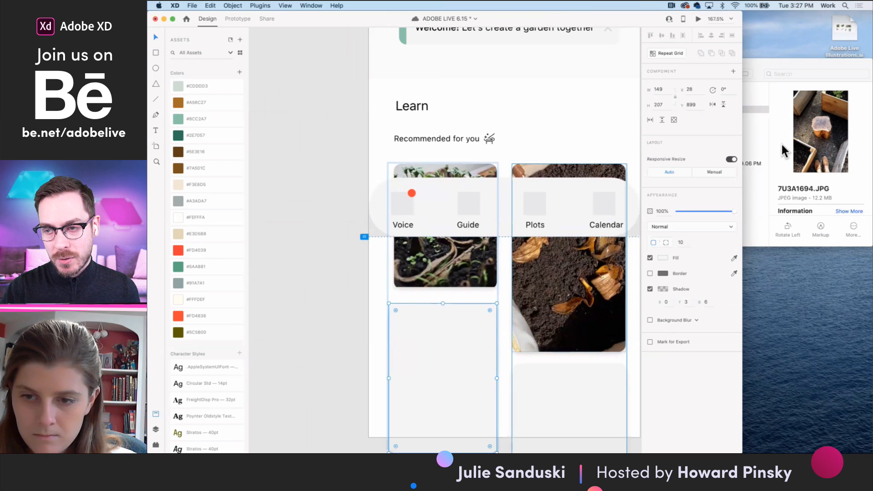
click(758, 127)
click(717, 110)
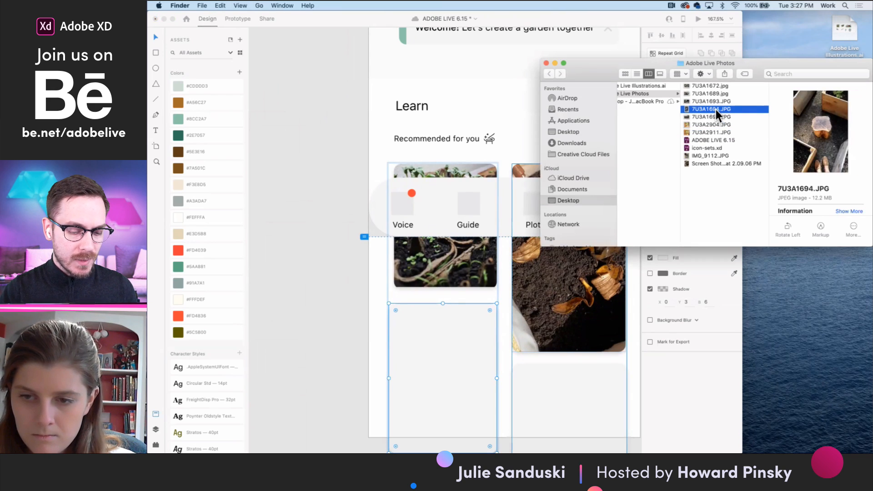
drag(716, 110, 456, 365)
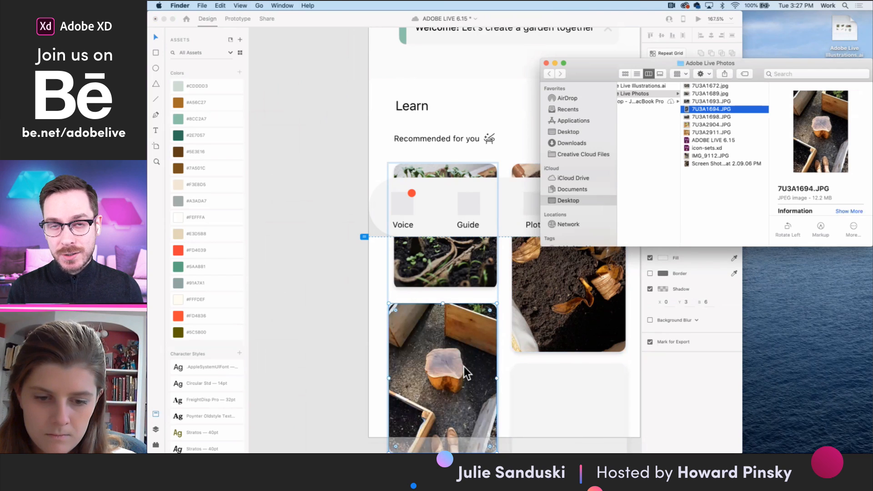
- Enlarge and reposition the tree stump photo within its card so the stump sits near the center
click(464, 367)
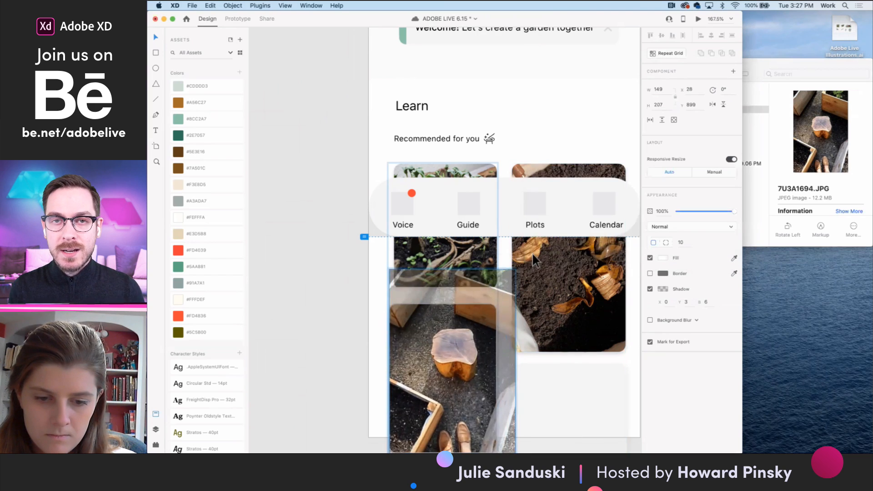
scroll(449, 359, down, 3)
drag(449, 359, 392, 440)
scroll(388, 400, down, 1)
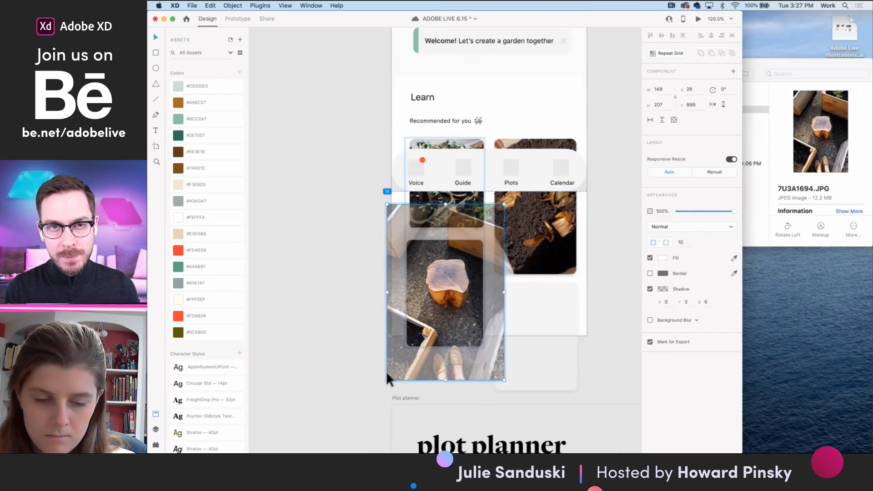
click(338, 340)
double_click(449, 290)
double_click(449, 290)
double_click(449, 290)
mouse_move(449, 290)
mouse_down()
mouse_move(463, 287)
mouse_move(451, 294)
mouse_up()
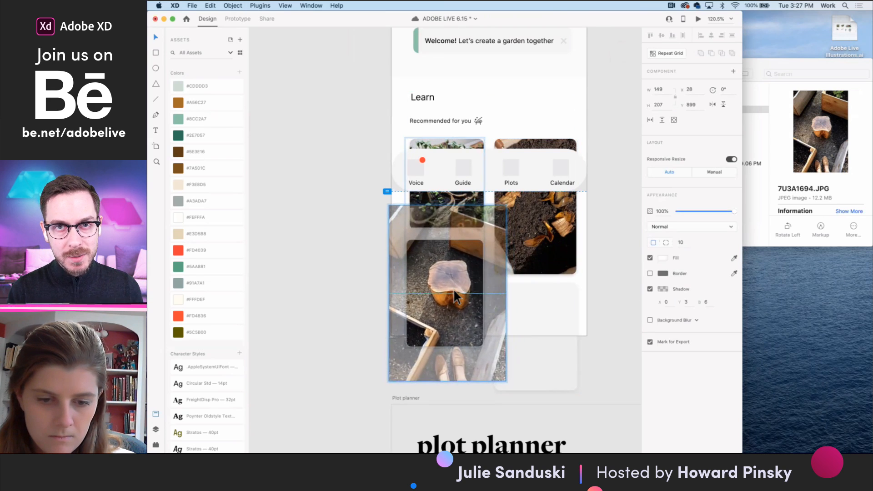
click(595, 302)
- Preview the remaining garden photos and place 7U3A1672.jpg into the empty lower-right card of the Learn section
click(801, 123)
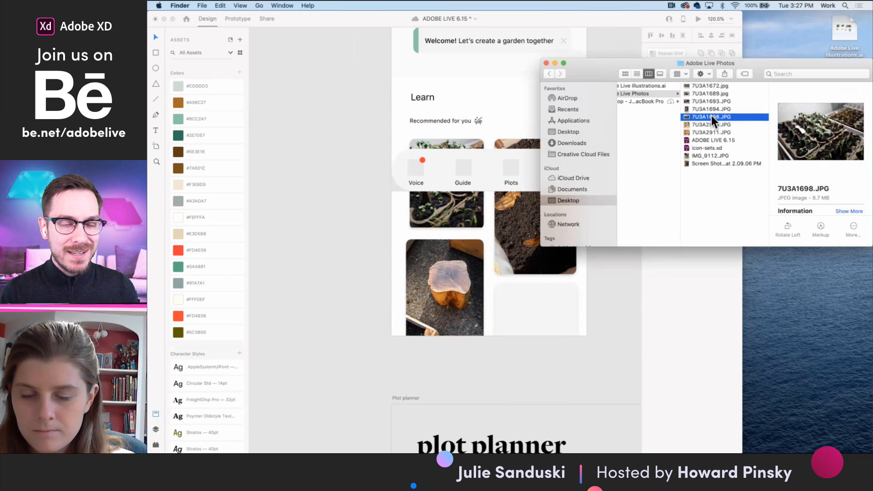
click(708, 104)
click(706, 96)
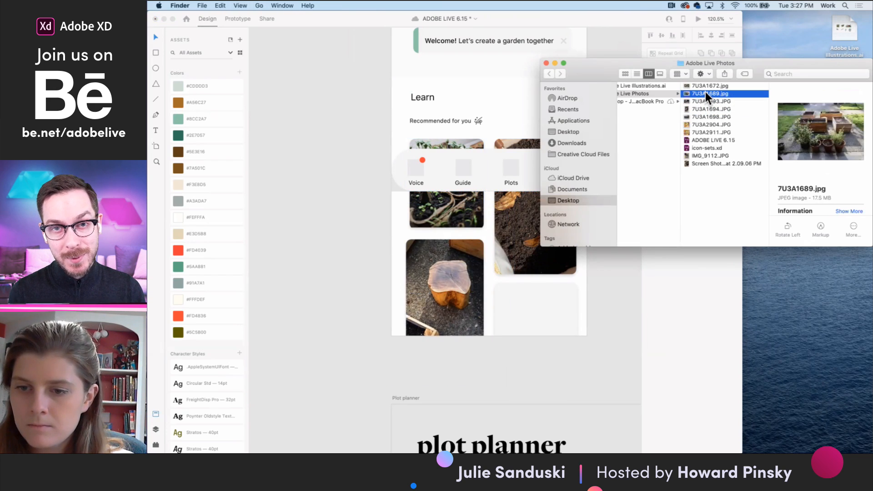
click(706, 85)
drag(705, 85, 542, 327)
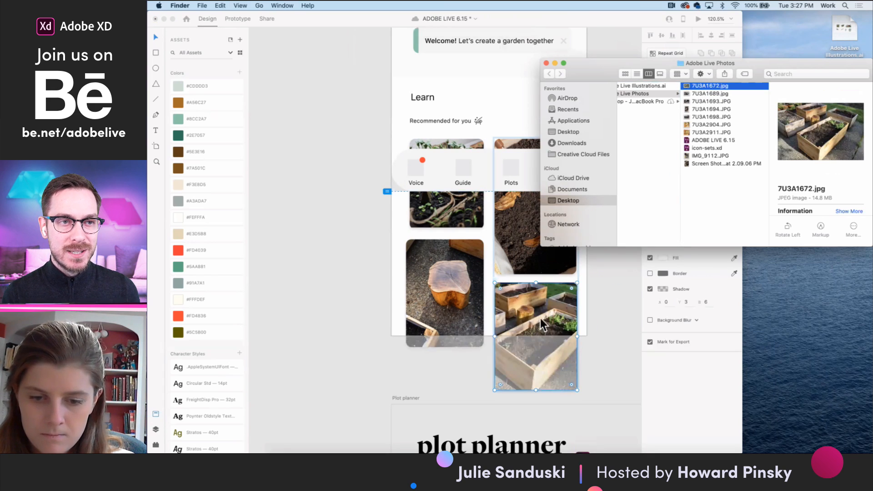
click(646, 269)
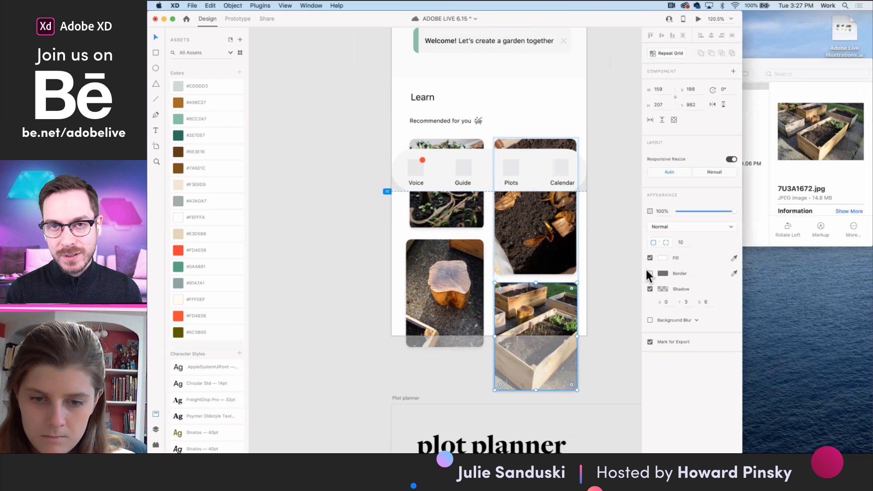
- Close the Adobe Live Photos folder window and deselect the raised-bed photo card in XD
click(766, 122)
click(546, 63)
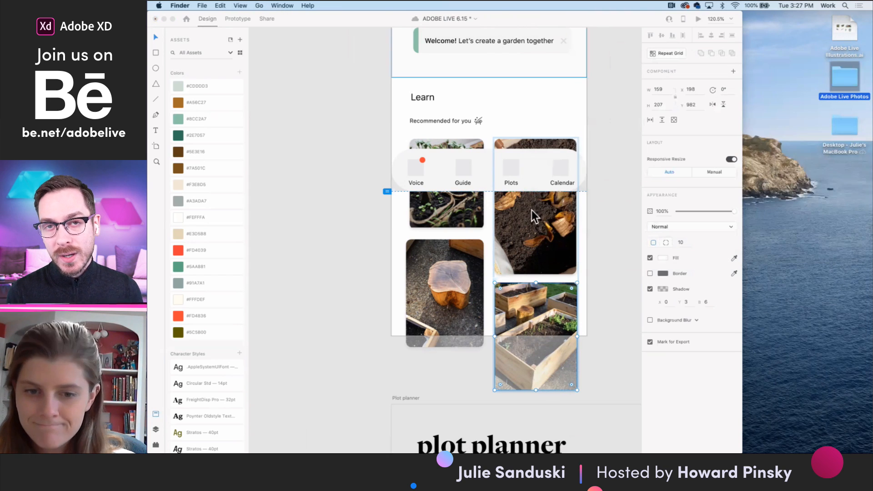
click(596, 249)
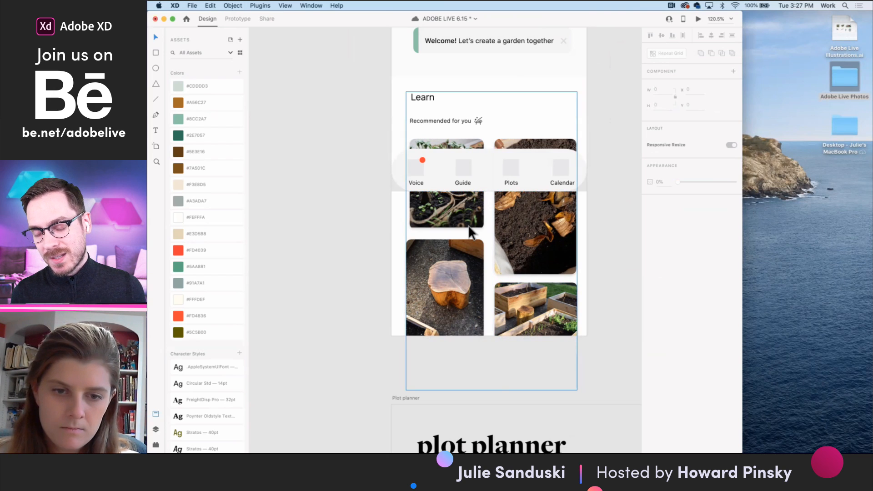
- Move the bottom navigation bar out of the Voice artboard onto the empty canvas beside the Learn section
scroll(468, 225, down, 5)
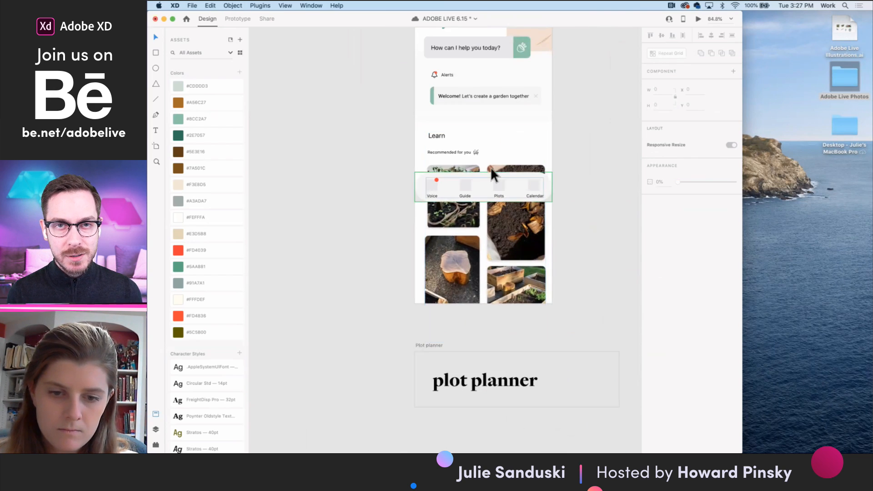
click(487, 185)
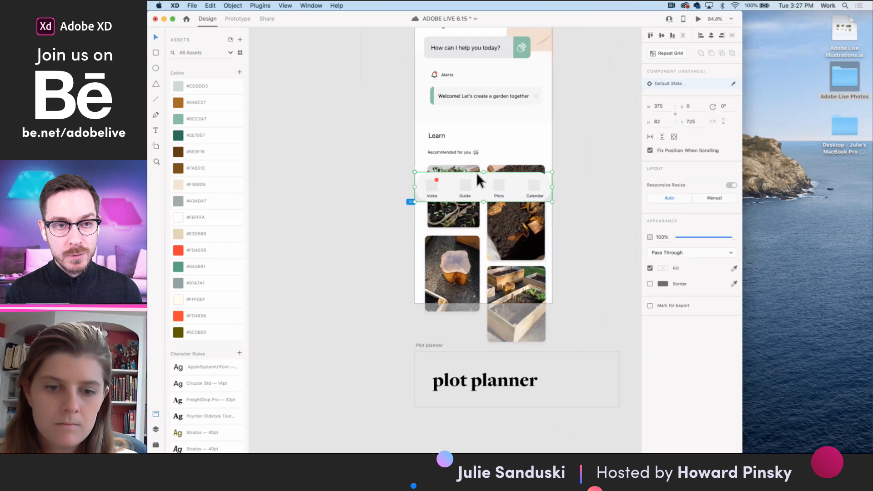
drag(476, 182, 473, 135)
drag(391, 144, 328, 143)
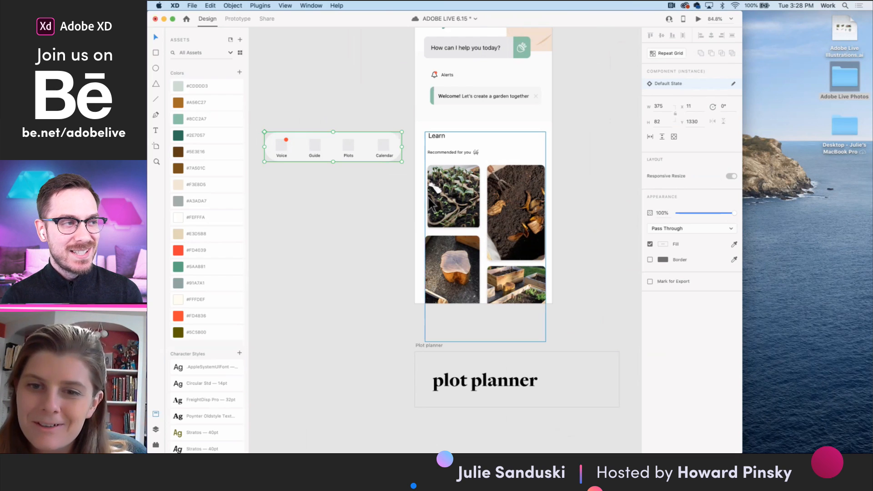
- Review the artboard's layout from the greeting box and Alerts section down to the Learn section's photo cards
scroll(463, 256, up, 5)
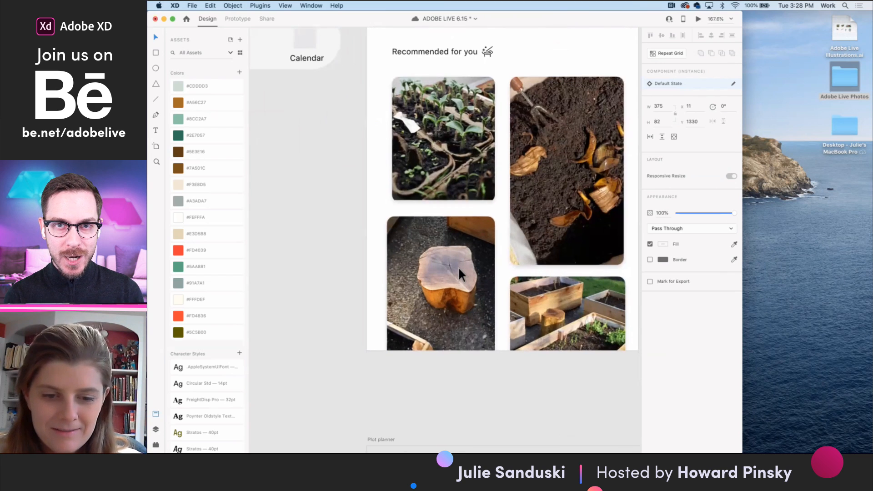
scroll(458, 267, up, 1)
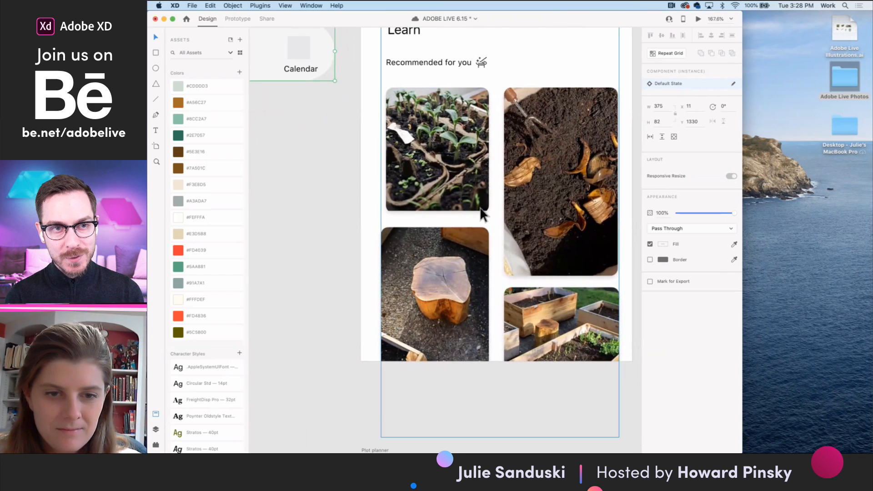
scroll(481, 214, down, 2)
scroll(485, 236, up, 5)
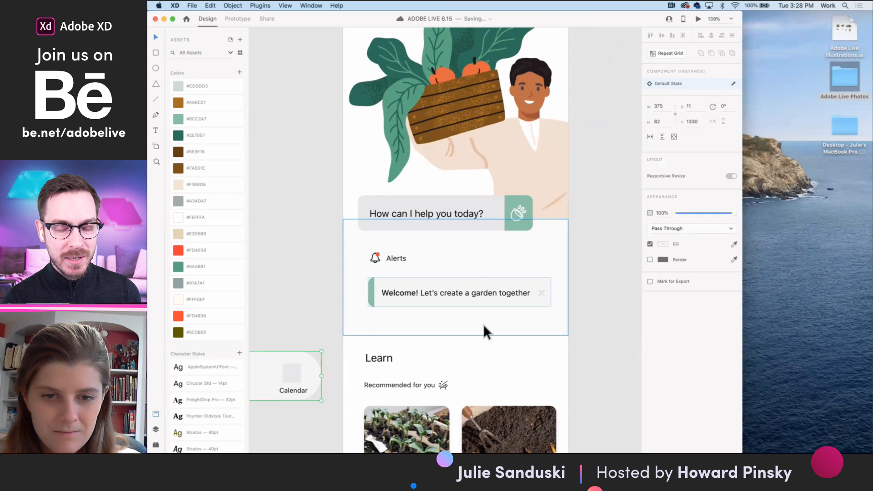
scroll(483, 324, down, 5)
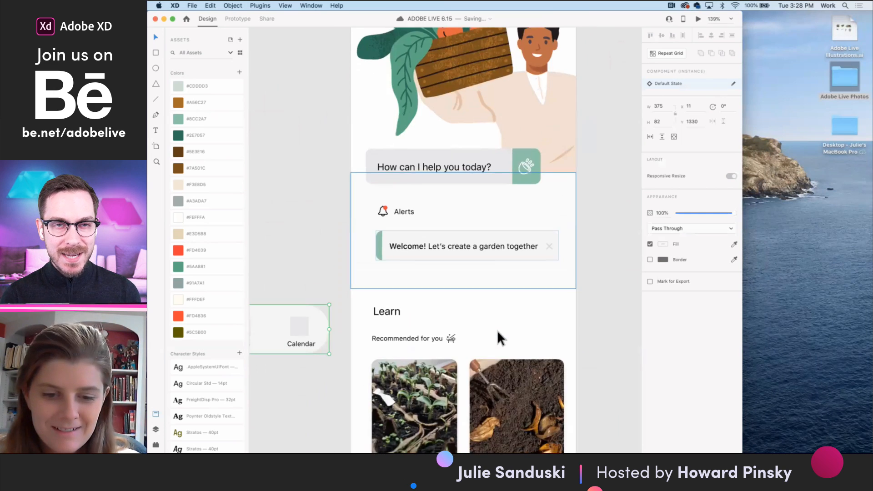
scroll(498, 330, down, 3)
scroll(497, 330, up, 5)
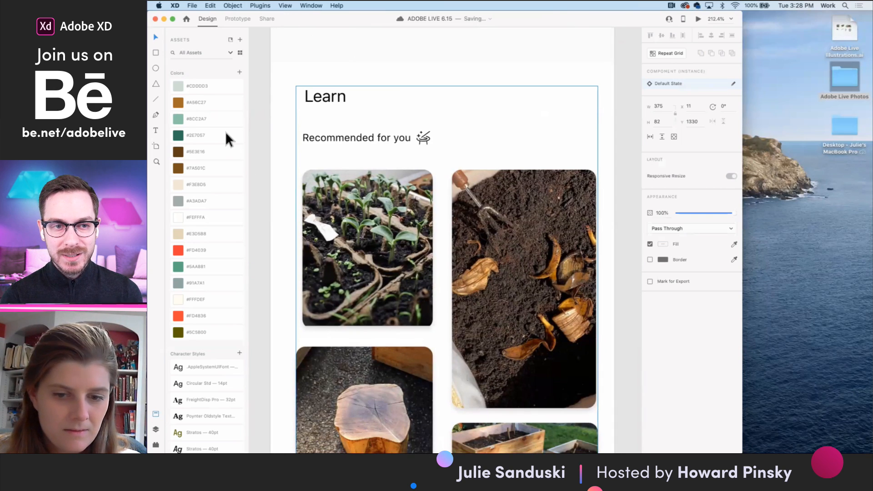
- Add a text label beginning with "Comp" over the lower part of the soil photo card and open its fill color for editing
click(398, 260)
double_click(399, 259)
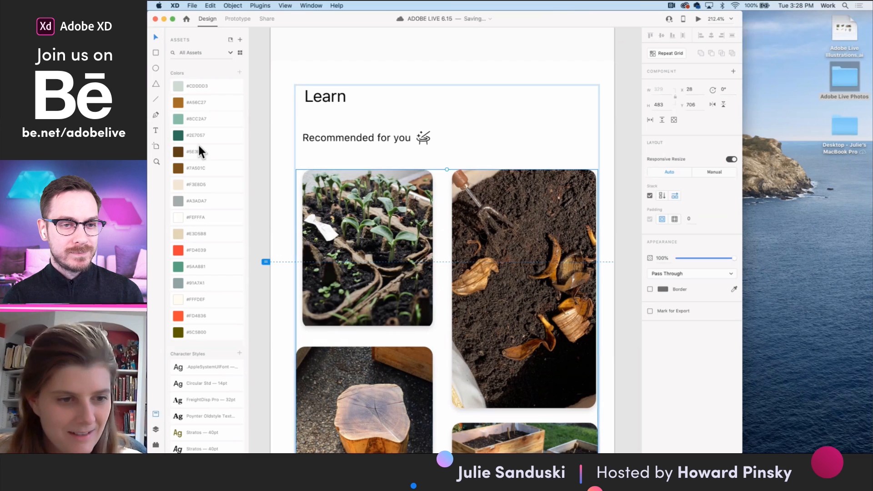
double_click(505, 264)
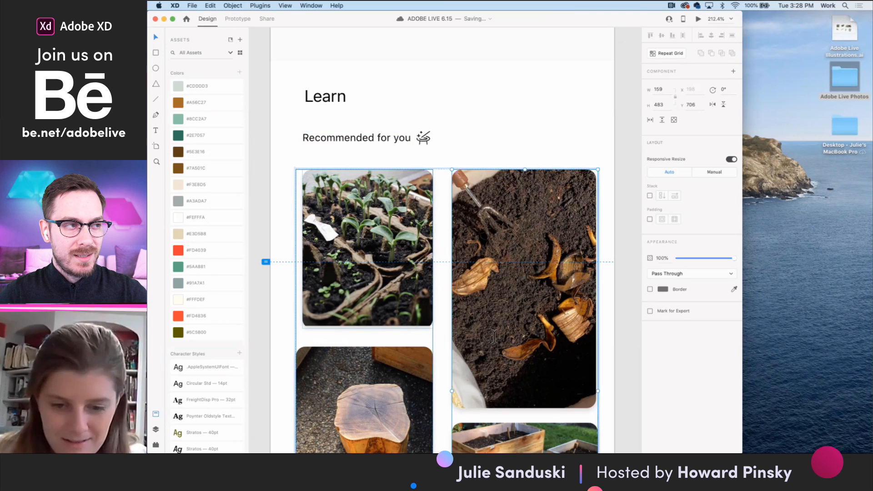
key(t)
click(482, 372)
text(Comp)
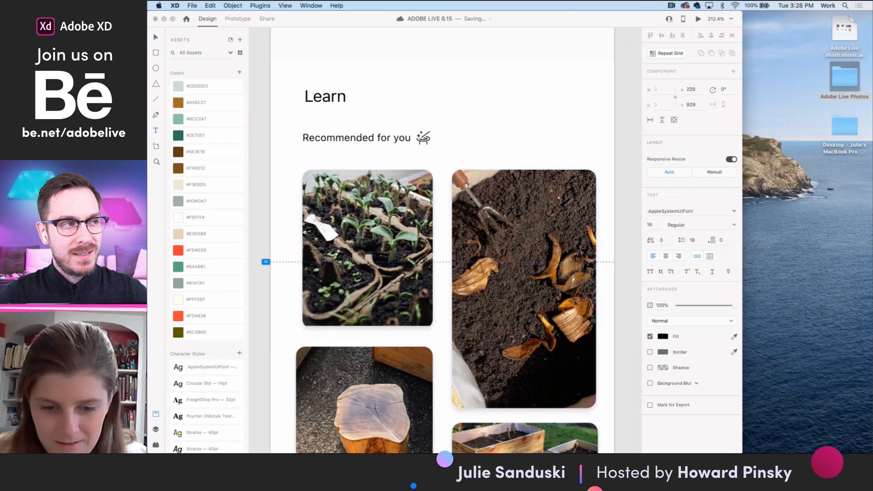
click(524, 394)
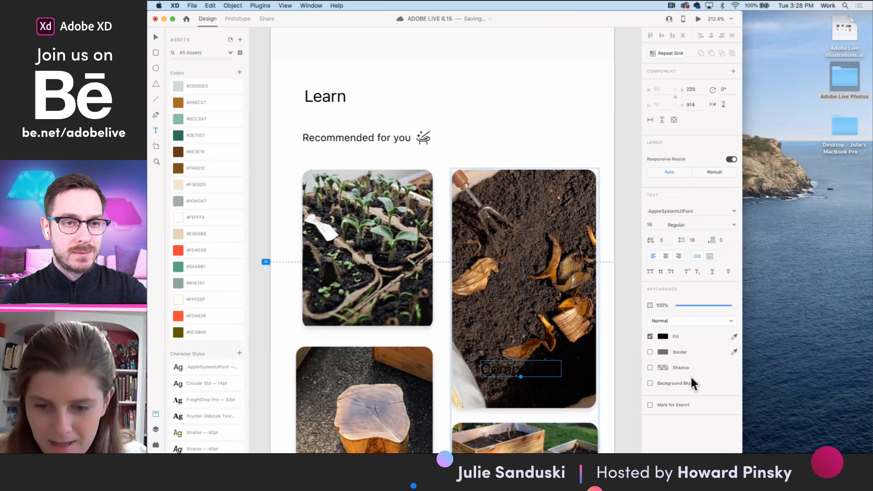
click(663, 336)
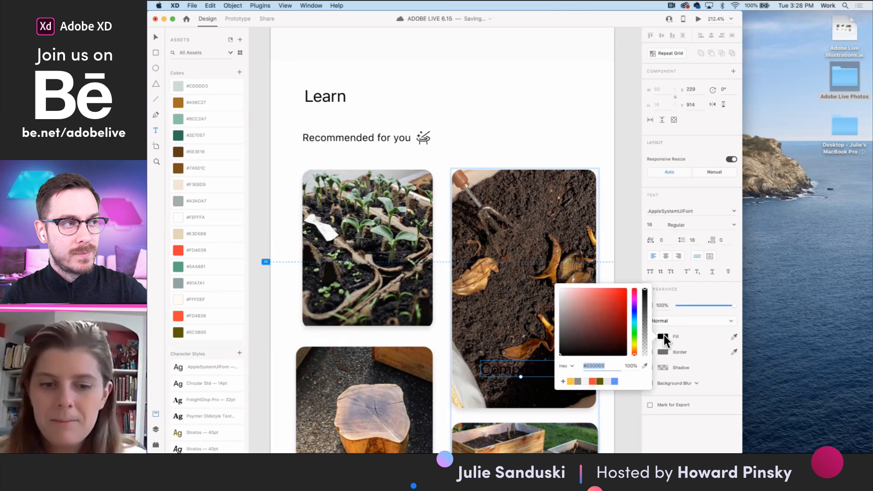
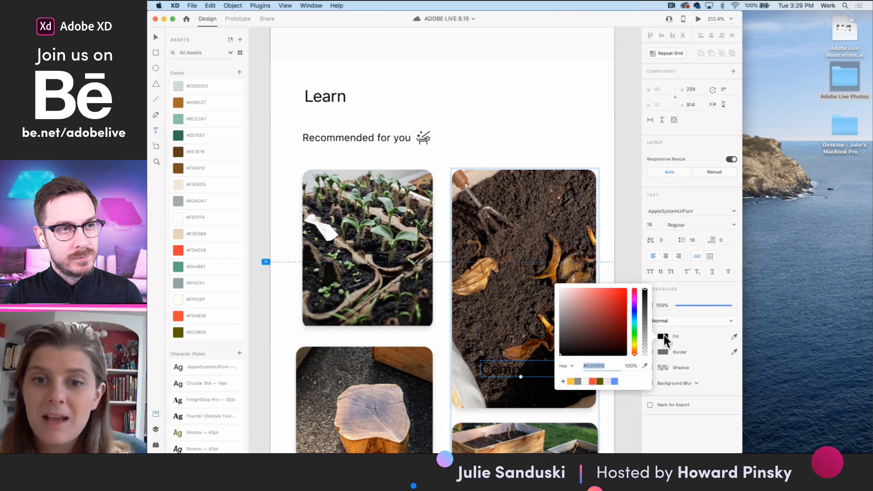
- Set the "Composting" label's fill to white (#FFFFFF) and save the document
text(ffffff)
key(Return)
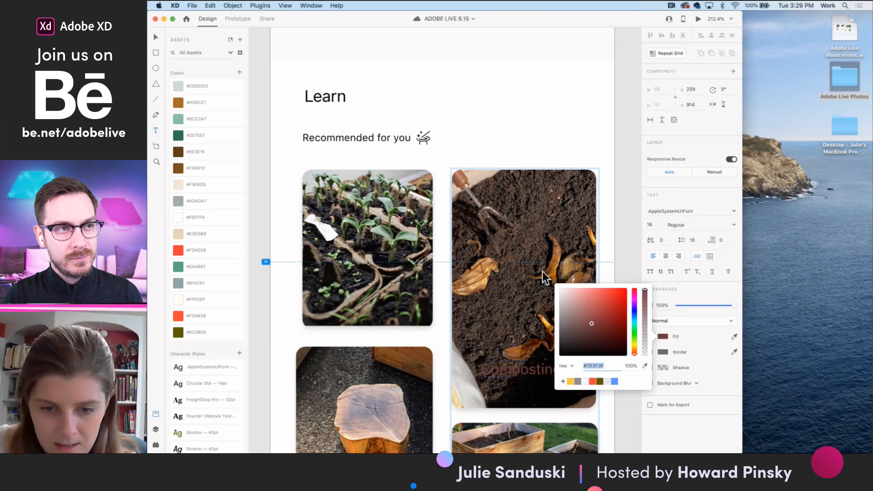
click(155, 36)
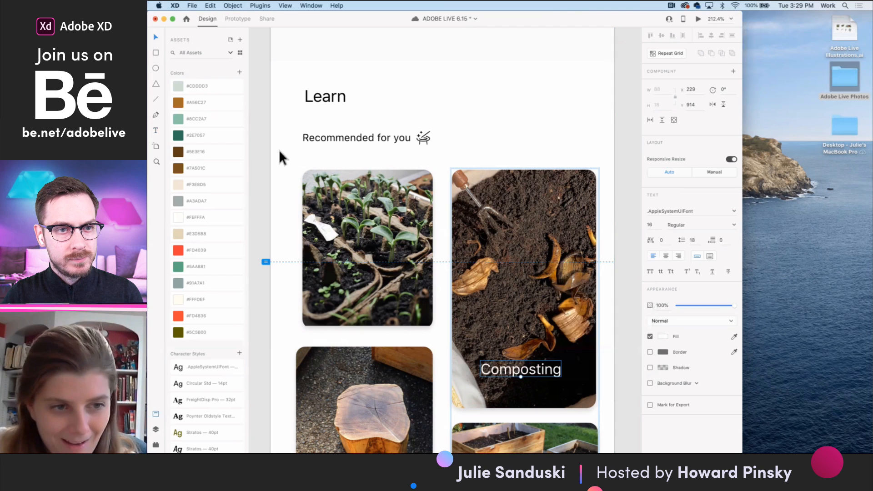
scroll(288, 175, down, 1)
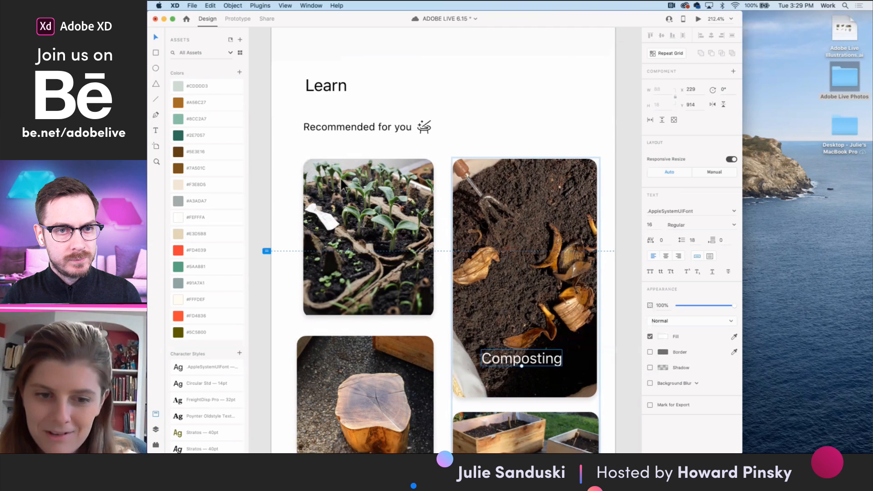
scroll(378, 340, down, 4)
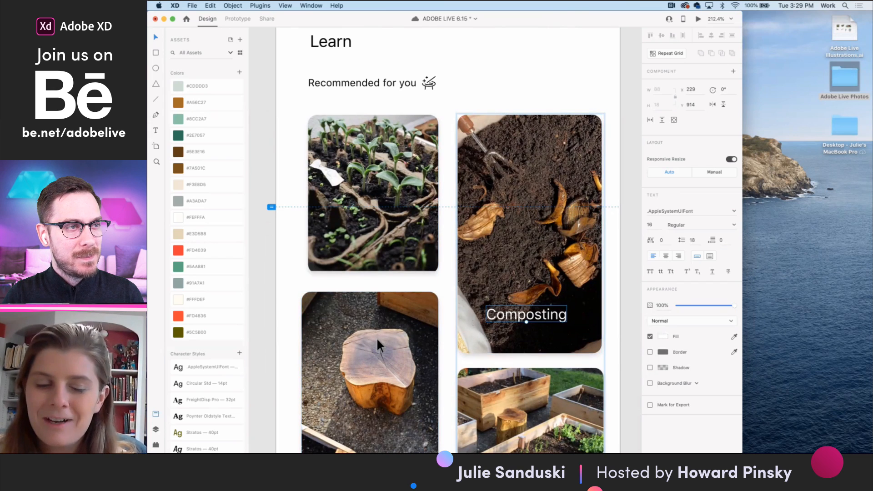
scroll(376, 333, down, 1)
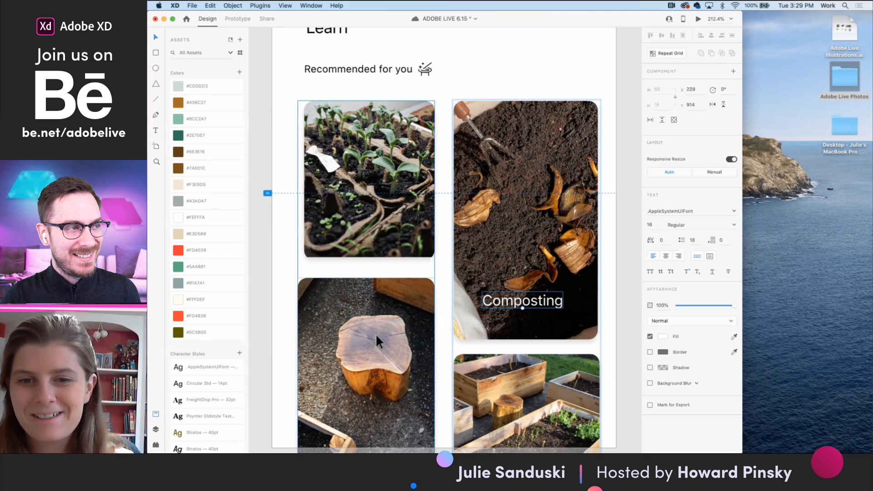
key(super+s)
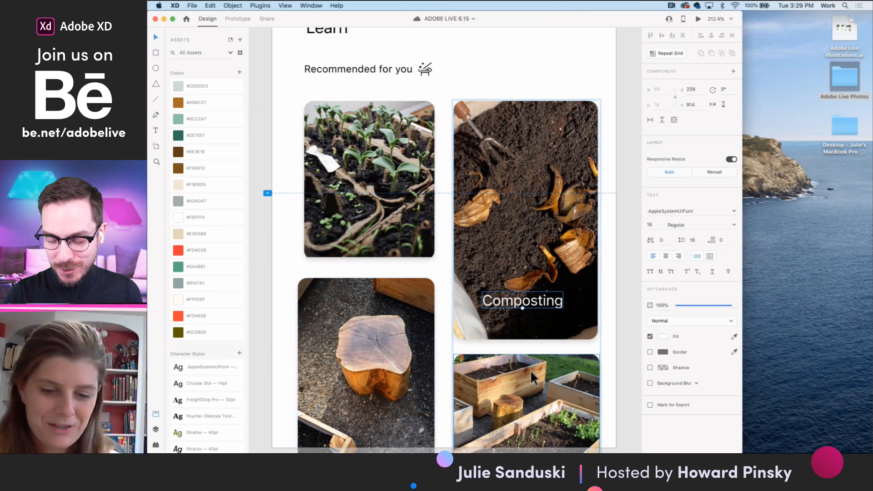
- Move the "Composting" label toward the lower-right corner of the soil photo card, at about X 255, Y 925
scroll(531, 369, down, 1)
scroll(560, 273, down, 3)
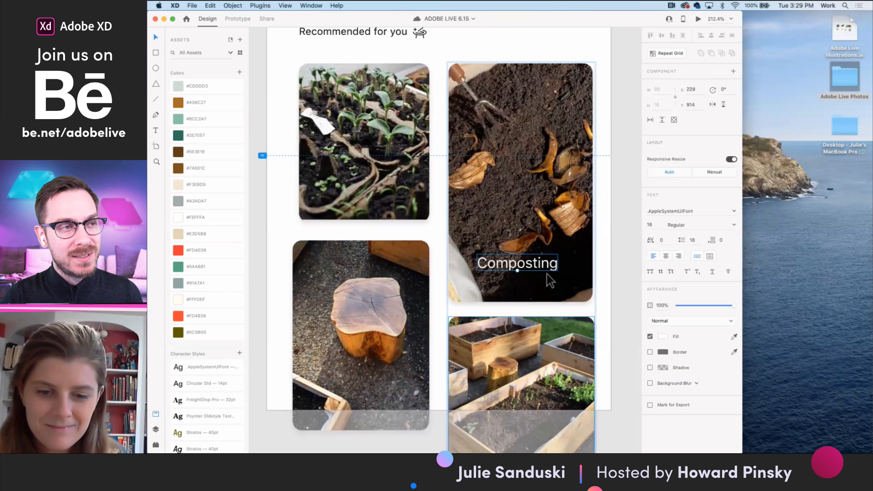
drag(540, 263, 564, 284)
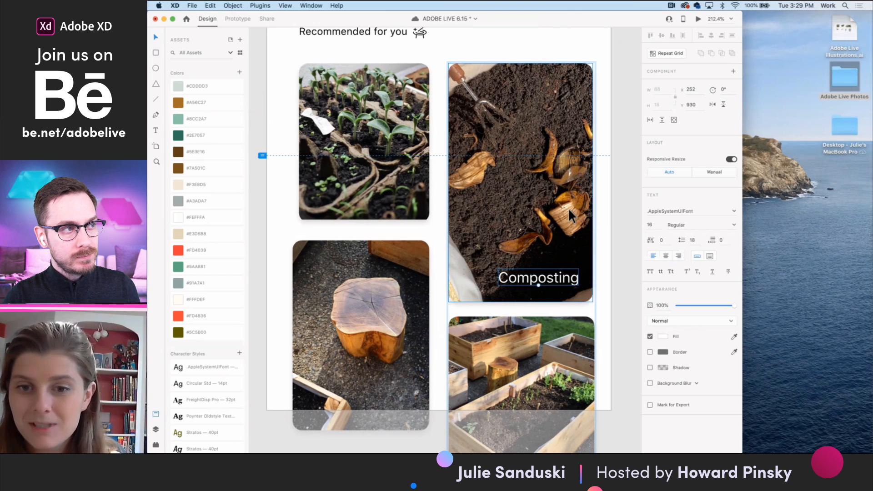
drag(541, 277, 543, 273)
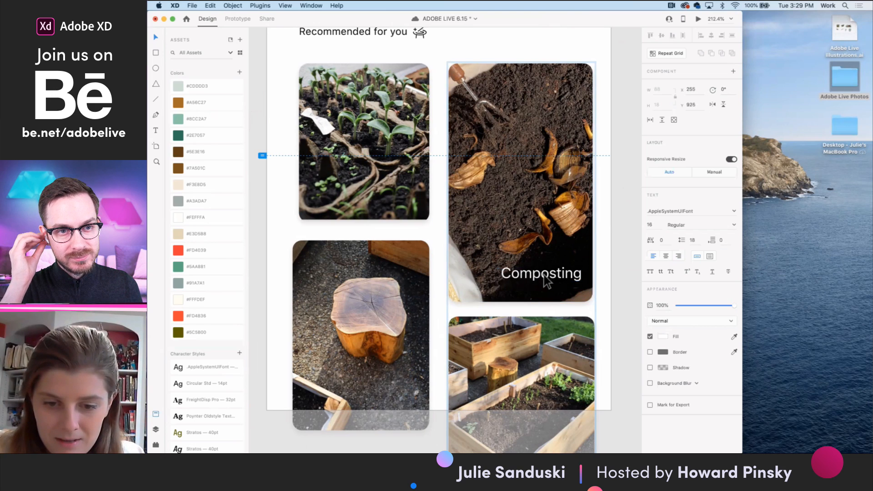
- Extend the label's text to "Composting 101" and position it at about X 229, Y 928 inside the soil card
double_click(548, 282)
key(Right)
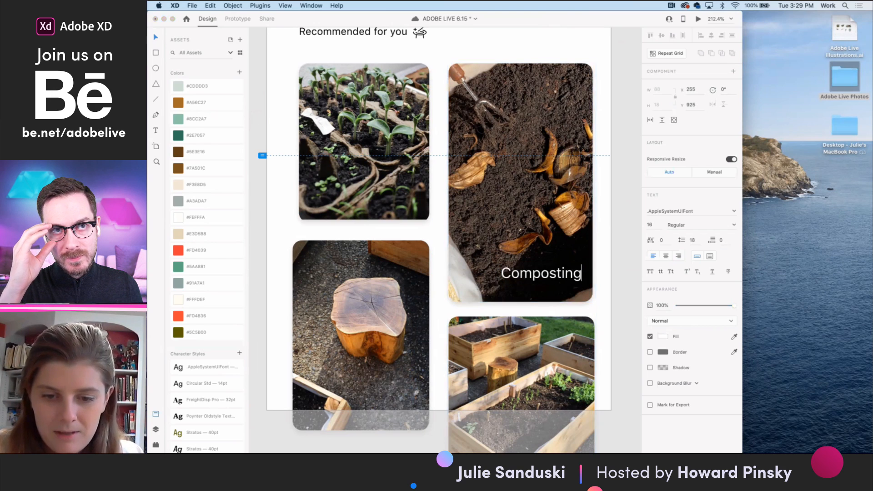
text(101)
key(Escape)
drag(552, 282, 552, 285)
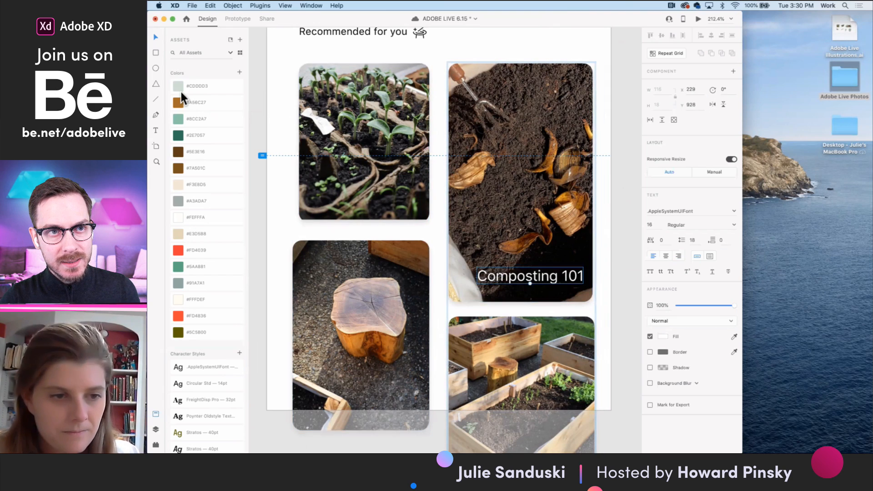
- Draw a rectangle about 159 by 262 over the soil photo card and remove its border
click(156, 52)
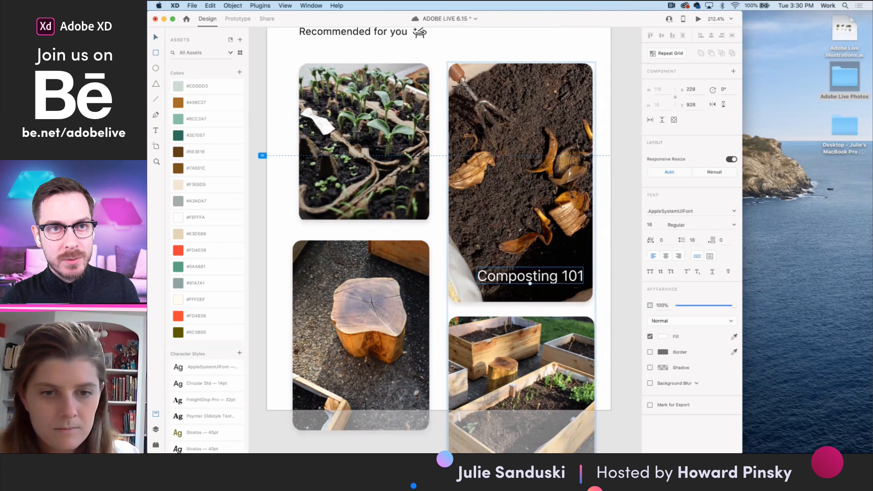
mouse_move(448, 64)
mouse_down()
mouse_move(546, 293)
mouse_move(596, 307)
mouse_move(575, 287)
mouse_move(583, 292)
mouse_up()
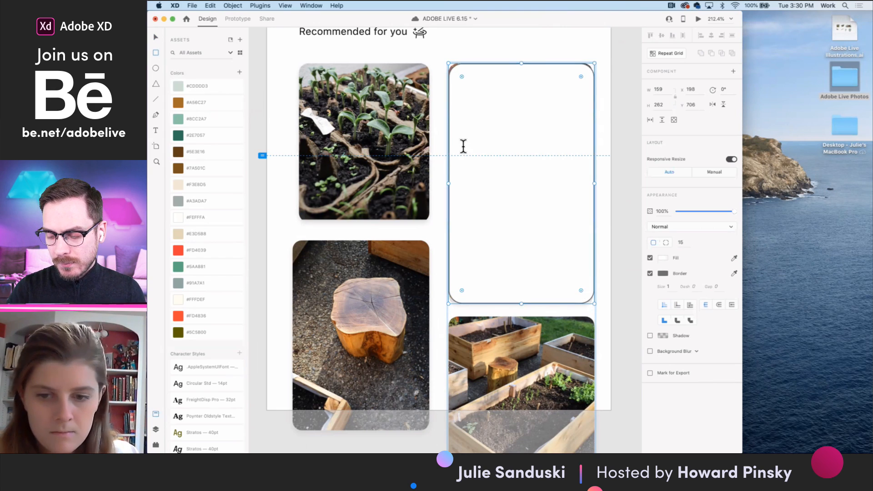
click(650, 274)
click(156, 38)
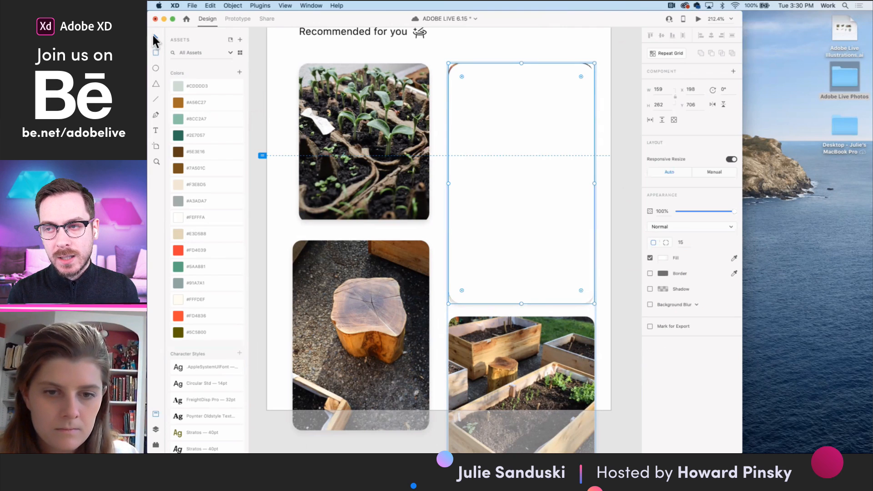
- Resize the overlay rectangle to 157 by 260 and set its corner radius to 10 to match the photo card
drag(594, 182, 593, 183)
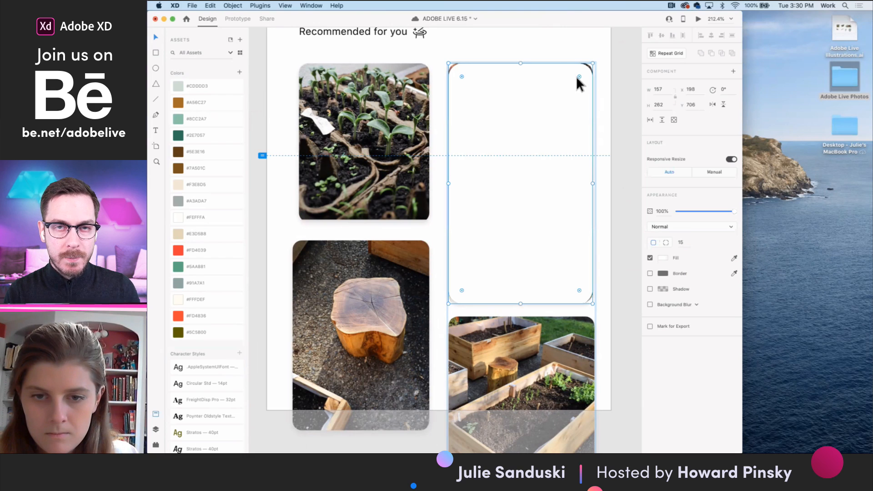
drag(523, 304, 521, 302)
drag(580, 288, 583, 292)
- Change the overlay's fill to a linear gradient and lower the white start stop's opacity to 19%
click(664, 257)
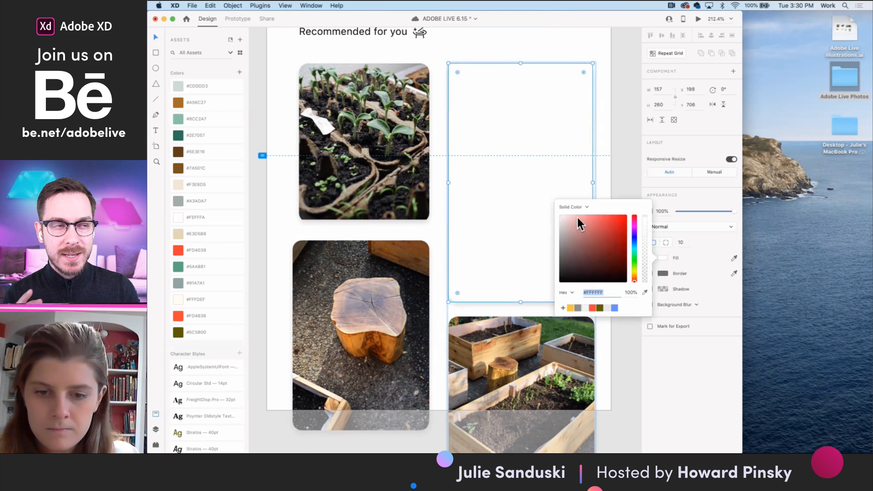
click(589, 209)
click(585, 212)
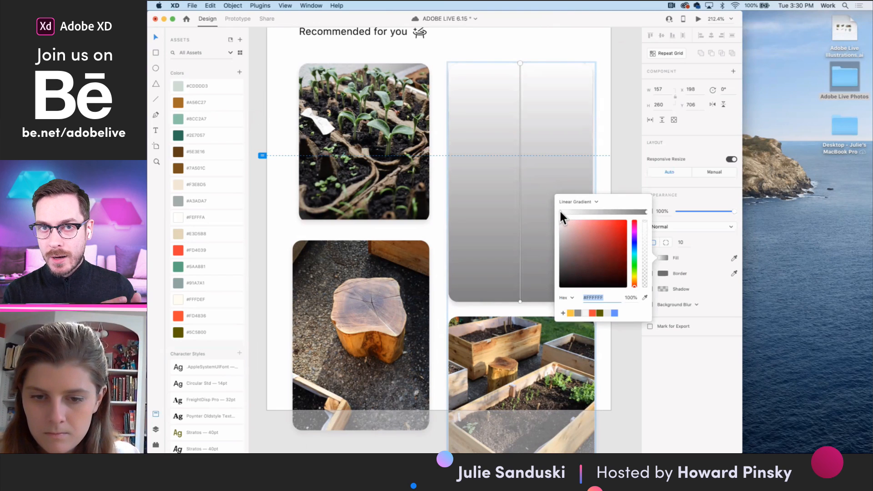
drag(646, 228, 639, 324)
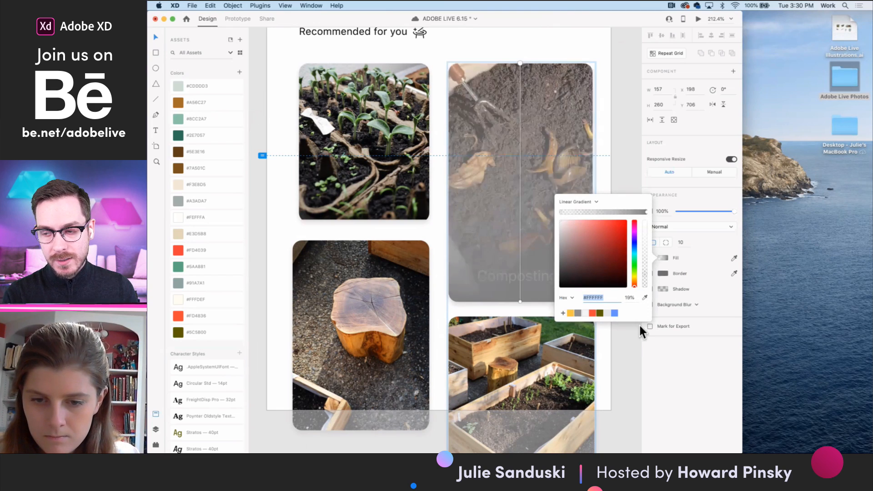
- Darken the gradient's end stop to black and add an intermediate stop in the lower part of the overlay
click(646, 211)
drag(596, 236, 557, 312)
click(625, 212)
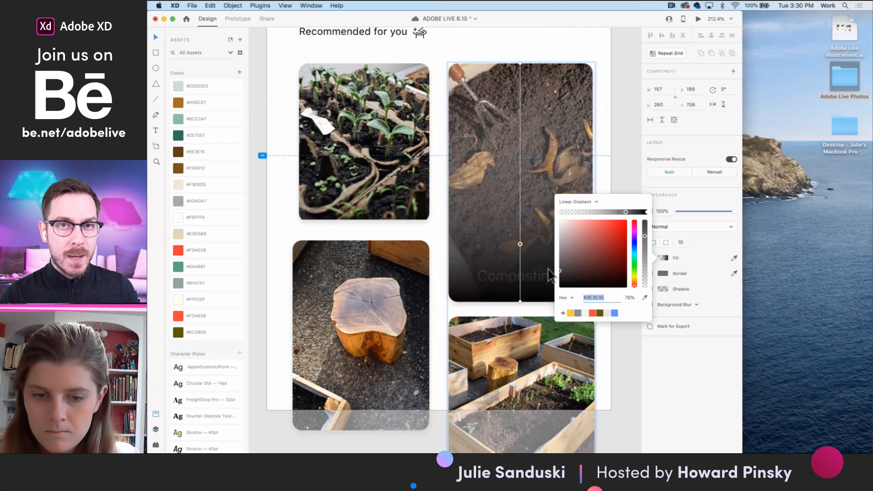
drag(520, 244, 520, 262)
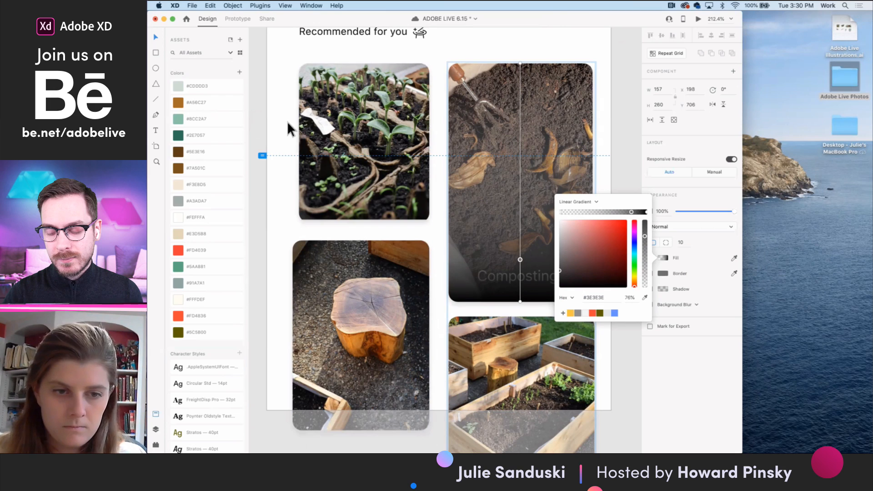
- Add a second intermediate gradient stop just above the first and fine-tune the spacing between the two
drag(519, 202, 522, 248)
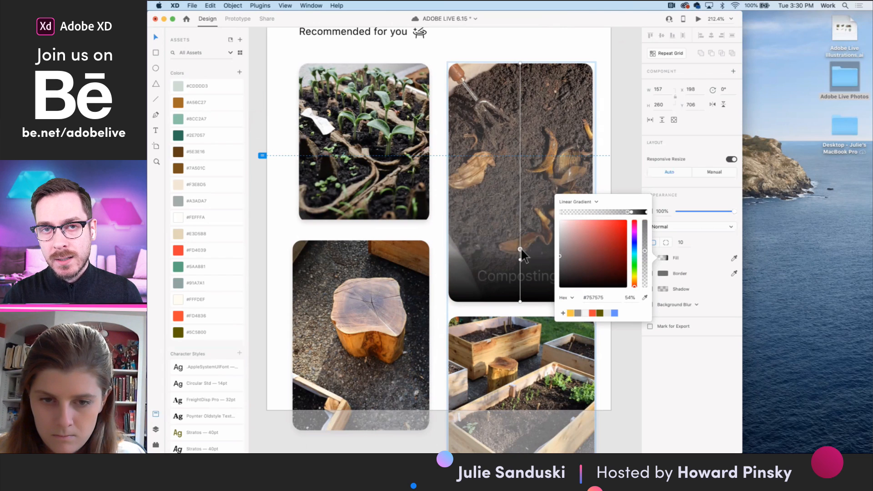
scroll(520, 247, down, 3)
drag(632, 212, 634, 214)
scroll(634, 214, right, 1)
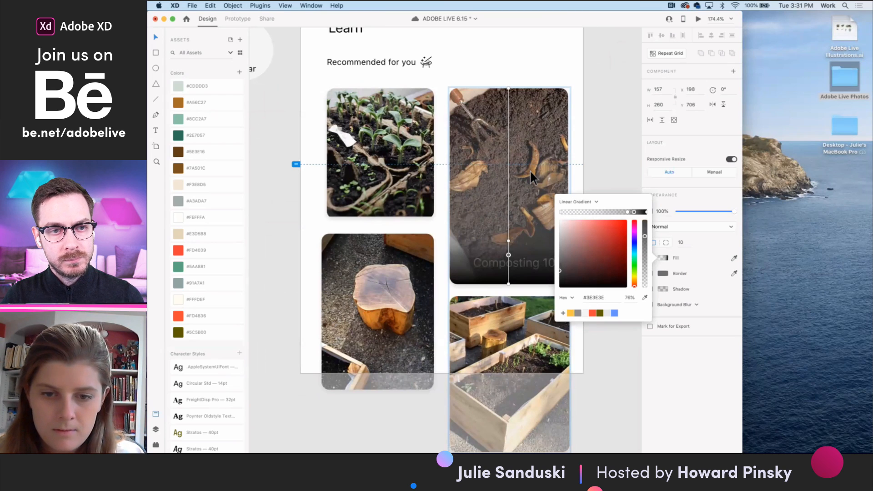
drag(534, 184, 533, 187)
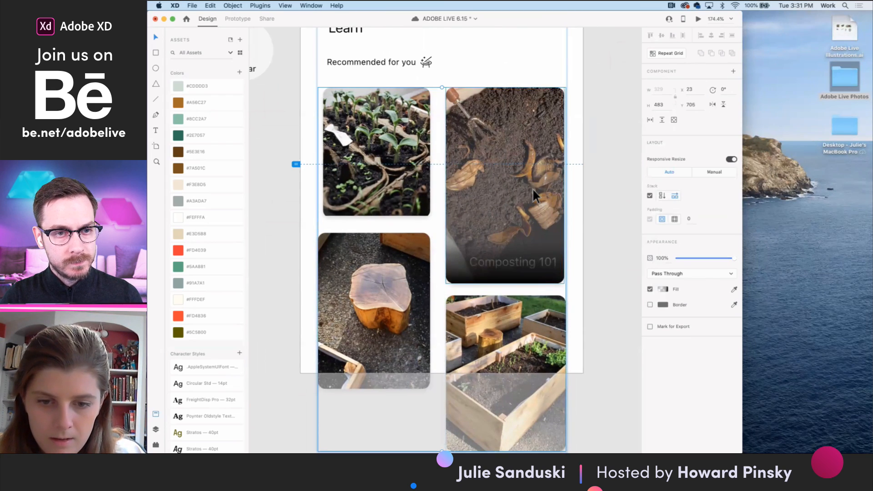
double_click(533, 187)
click(526, 212)
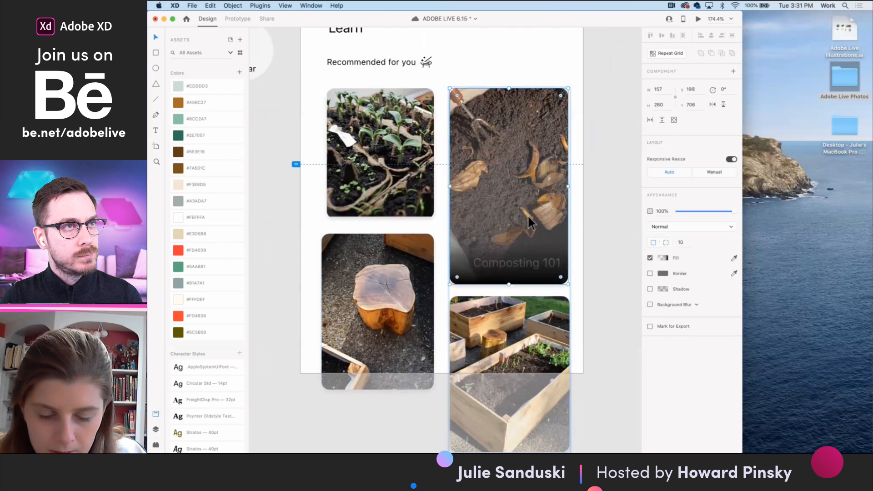
click(604, 214)
- Move the column with the soil and raised-bed photo cards to the left of the seedling and stump column
click(537, 227)
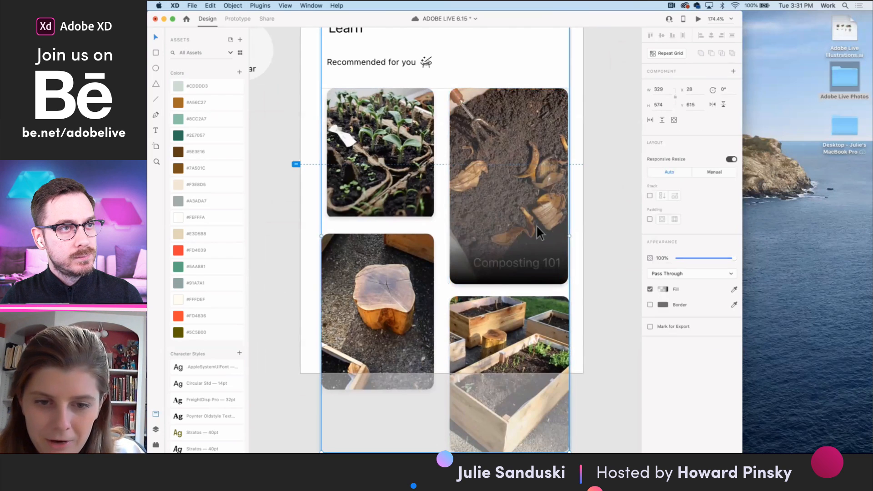
double_click(530, 240)
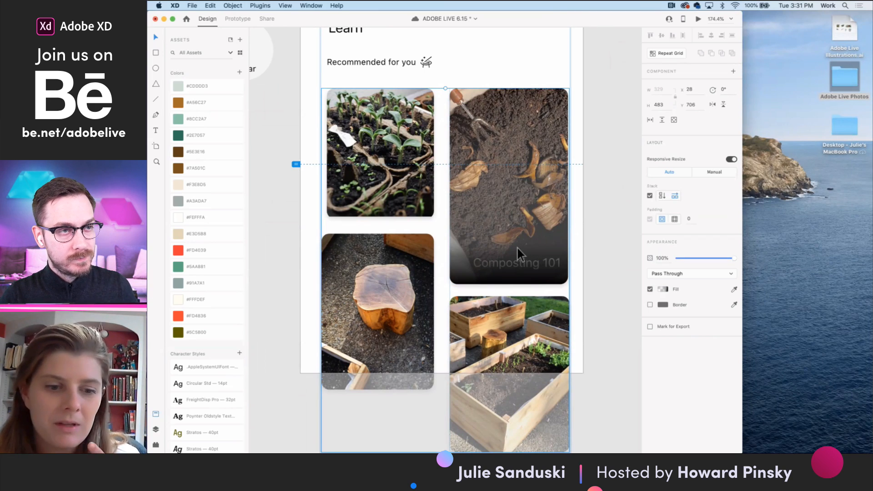
mouse_move(517, 248)
mouse_down()
mouse_move(504, 248)
mouse_move(526, 250)
mouse_up()
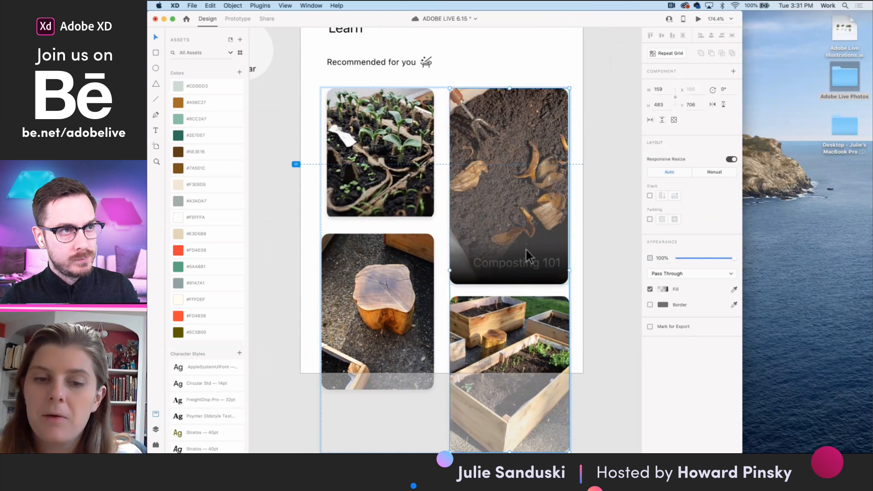
drag(474, 252, 401, 255)
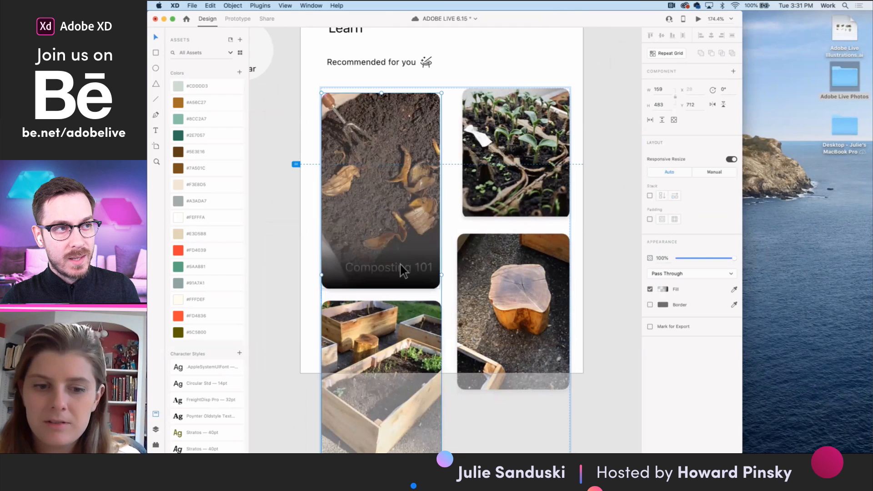
double_click(400, 266)
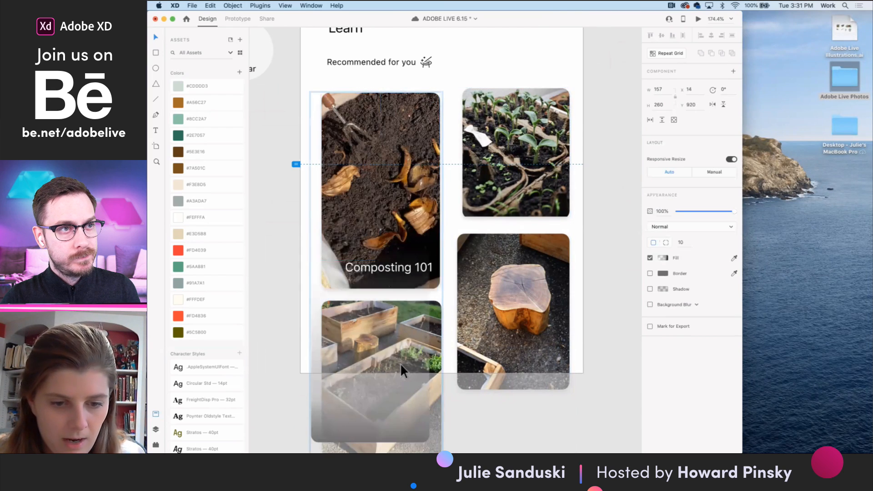
click(534, 191)
mouse_move(531, 190)
mouse_down()
mouse_move(531, 277)
mouse_move(525, 204)
mouse_up()
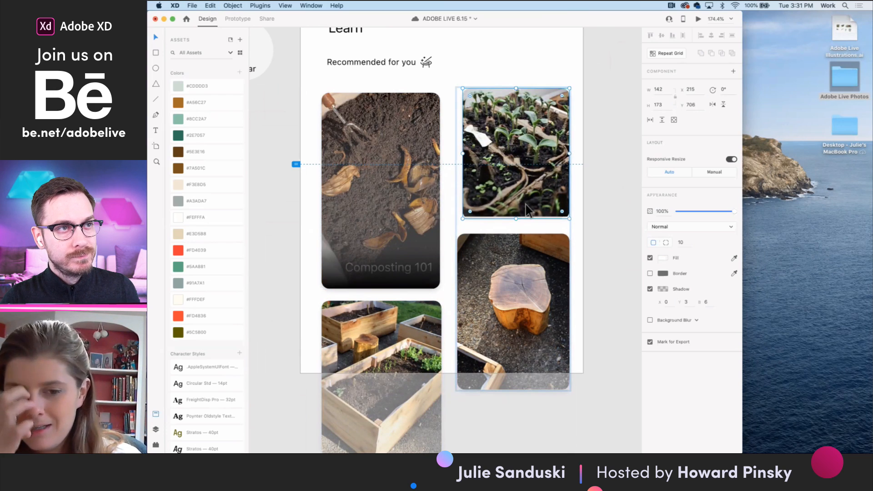
- Cut and paste within the soil photo card to place the "Composting 101" label in front of the gradient overlay
click(384, 164)
mouse_move(410, 219)
mouse_down()
mouse_move(389, 218)
mouse_move(422, 225)
mouse_up()
click(427, 266)
key(super+x)
key(super+v)
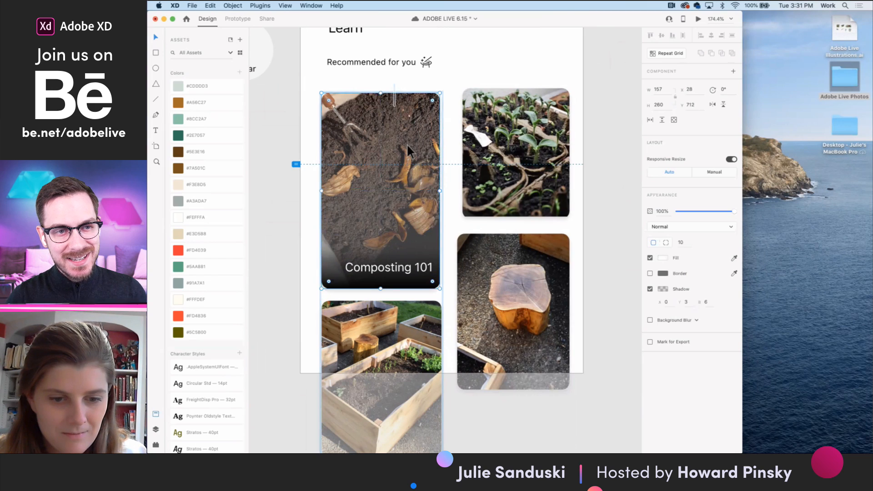
- Try to mask the soil photo and the "Composting 101" label together with a shape
shift+click(403, 272)
key(shift+super+m)
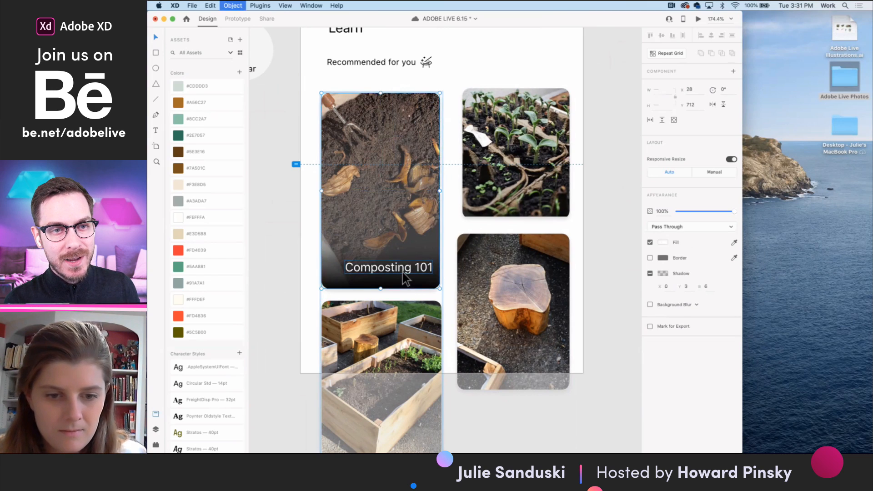
key(super+z)
- Examine the "Composting 101" card in the context of the whole artboard and select the photo card grid
click(457, 220)
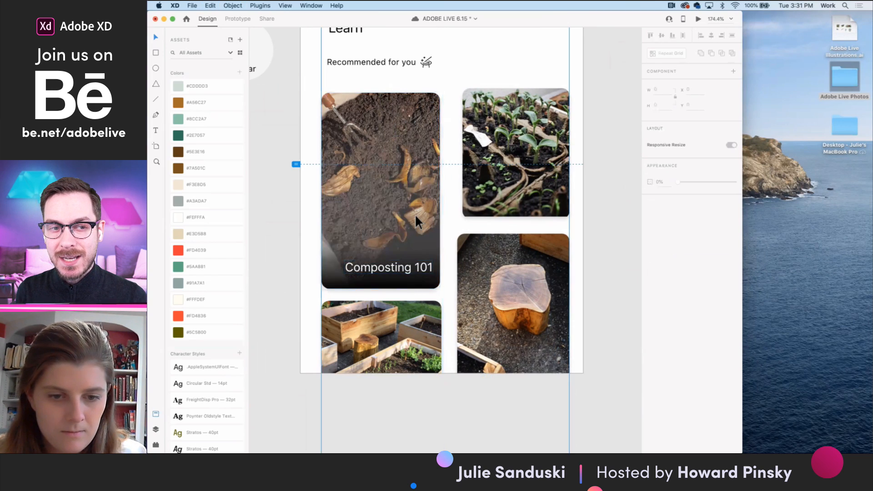
scroll(415, 214, down, 5)
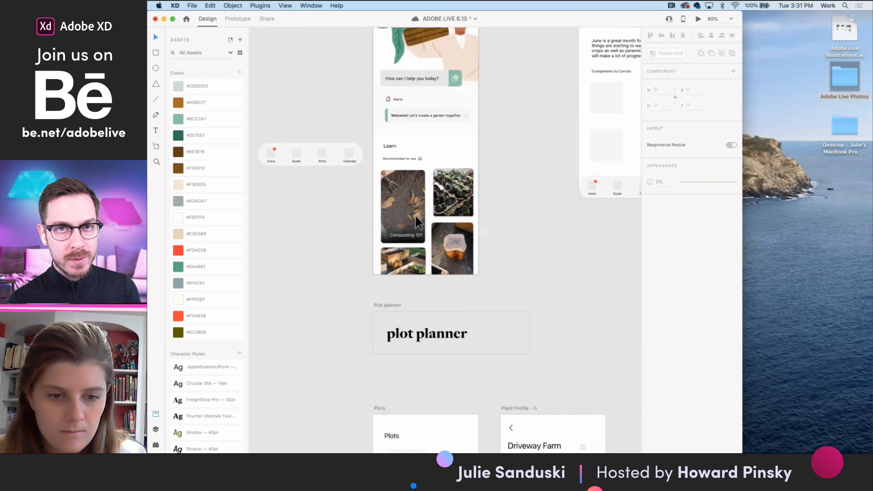
scroll(415, 220, up, 5)
click(414, 219)
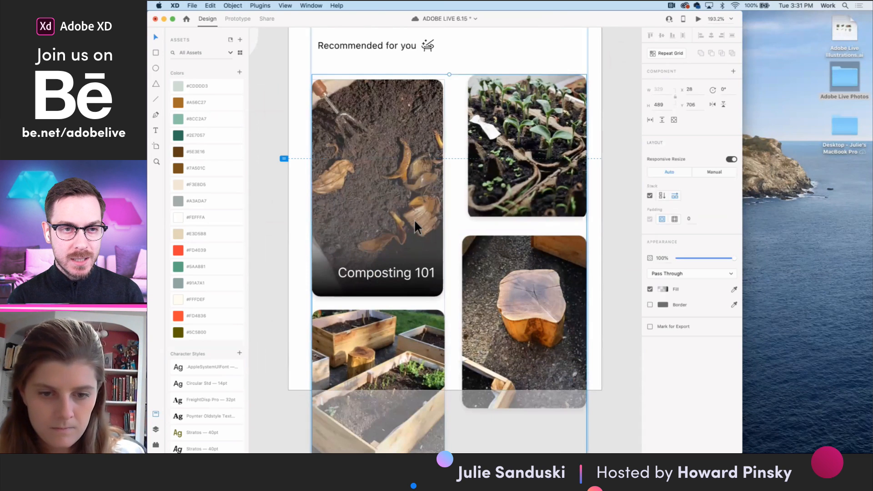
- Fine-tune the gradient overlay on the "Composting 101" card by shifting its middle color stop slightly upward
double_click(414, 219)
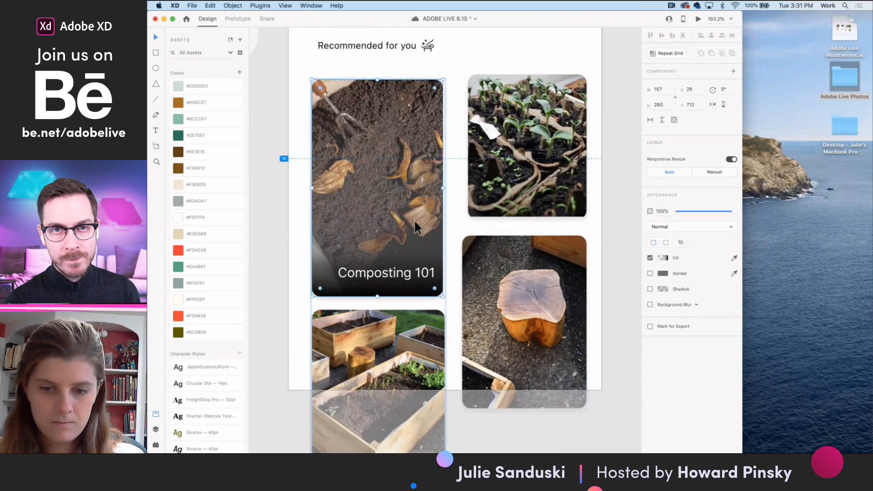
click(663, 258)
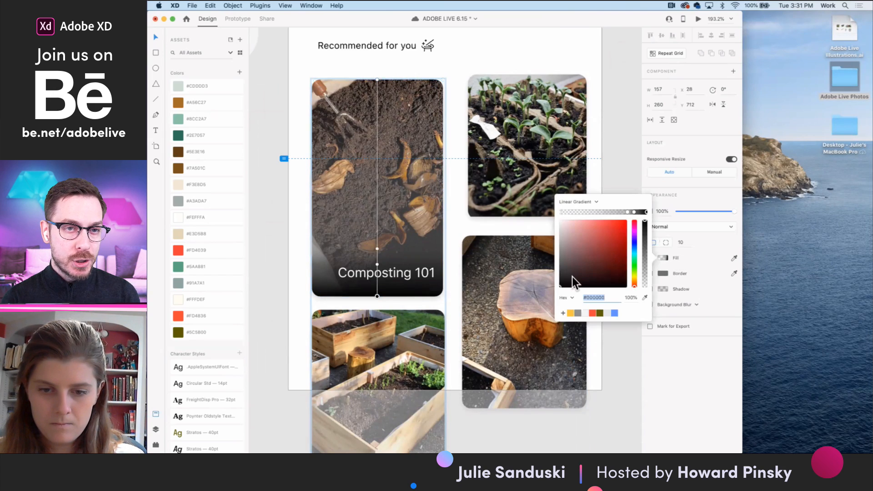
click(570, 287)
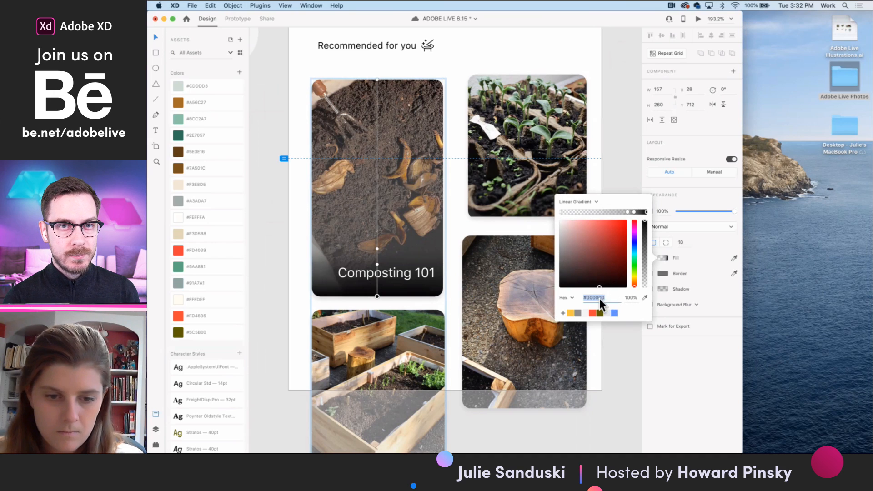
drag(378, 265, 383, 261)
click(377, 249)
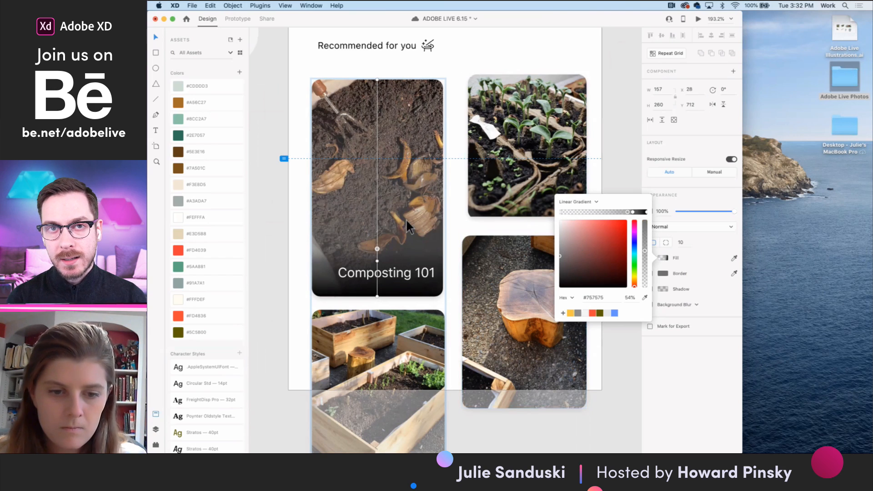
click(364, 68)
click(389, 151)
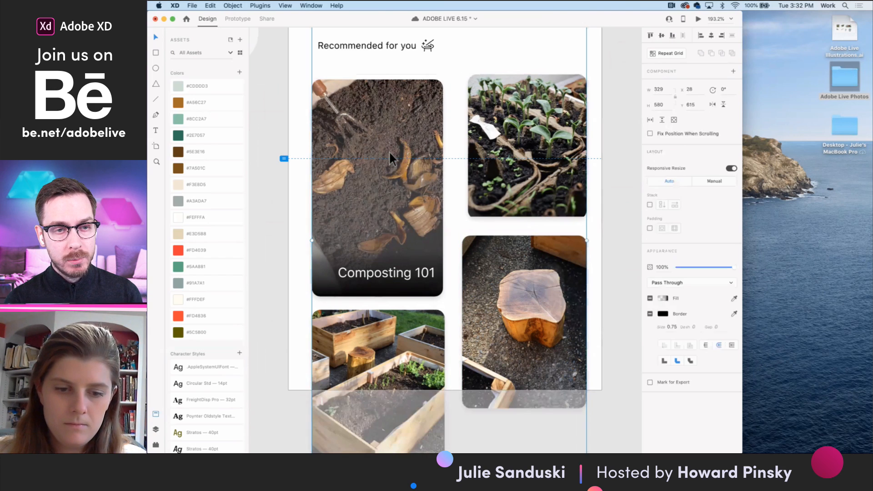
drag(411, 206, 403, 206)
key(super+z)
double_click(403, 206)
double_click(403, 207)
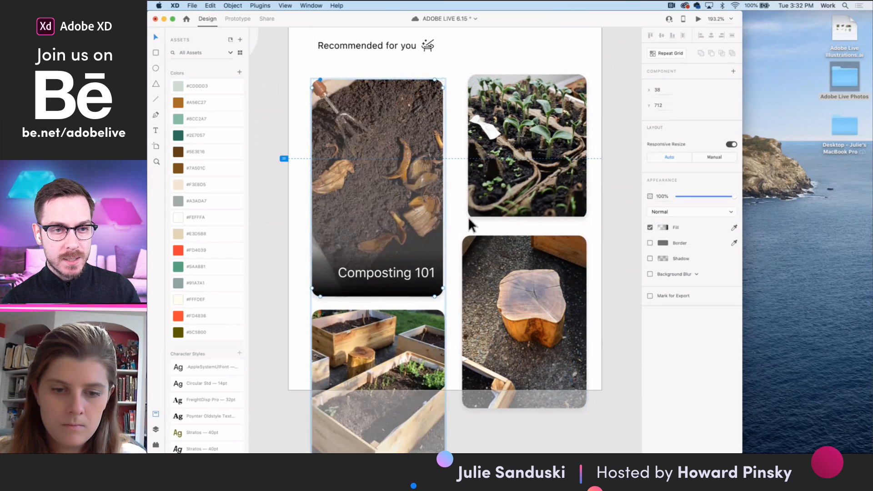
drag(416, 222, 408, 222)
shift+click(427, 269)
shift+click(439, 274)
key(super+g)
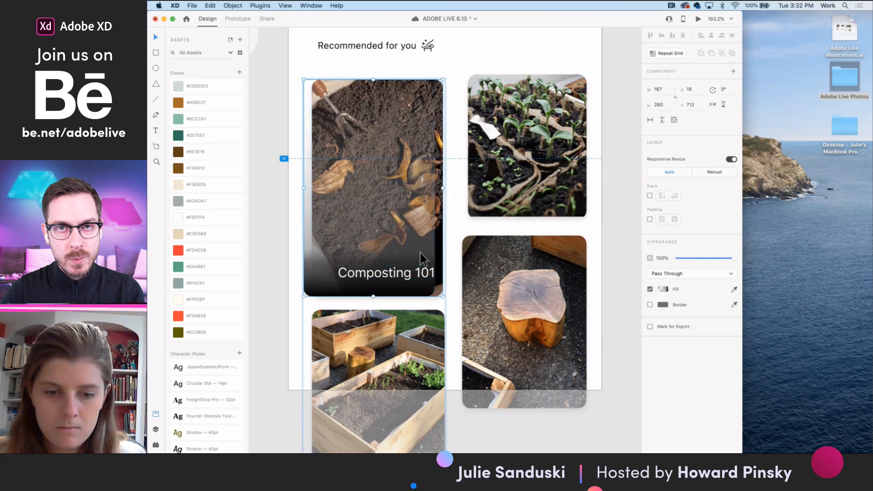
- Try to copy the gradient overlay from the "Composting 101" card onto the seedling photo card
double_click(416, 224)
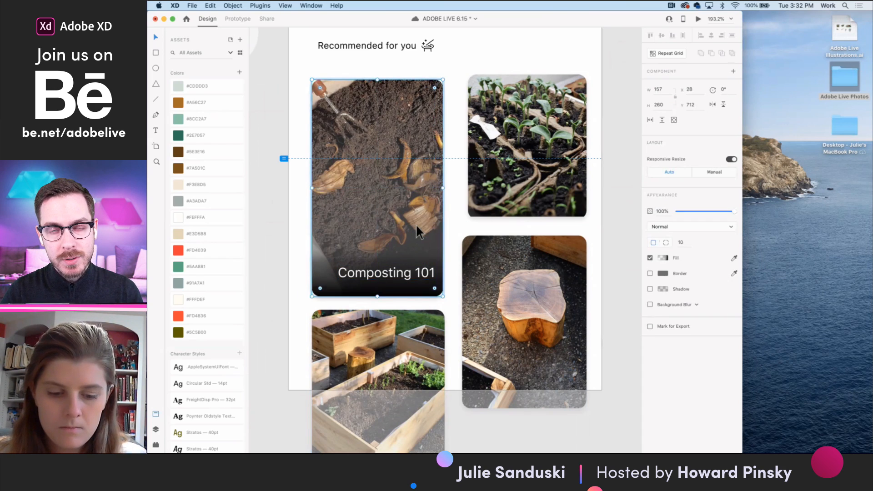
click(520, 212)
key(super+v)
drag(614, 219, 502, 173)
key(super+z)
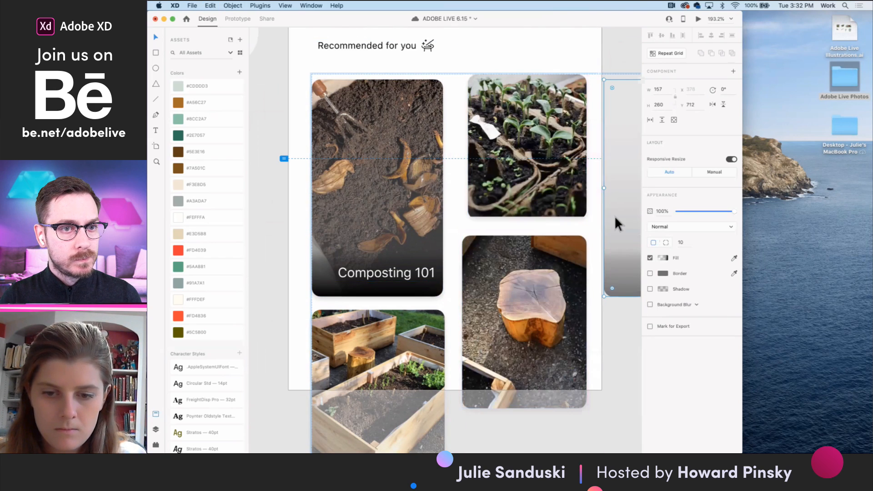
key(super+z)
double_click(535, 188)
key(super+v)
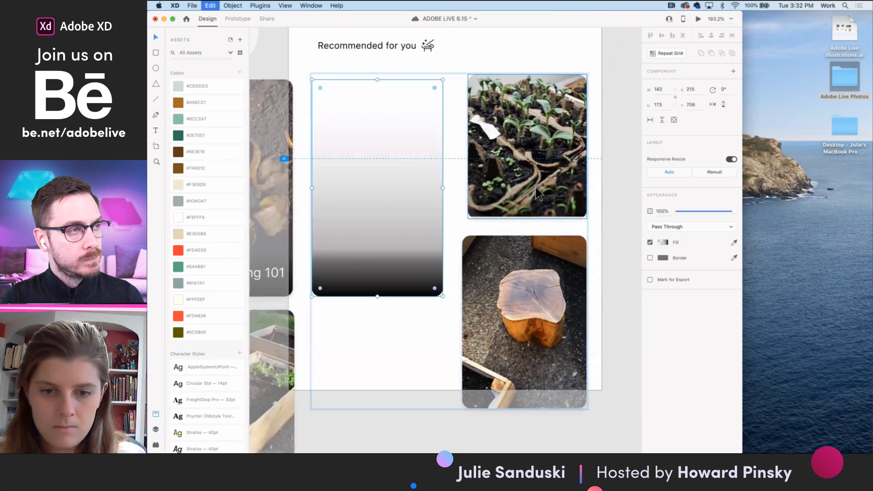
key(super+z)
double_click(511, 183)
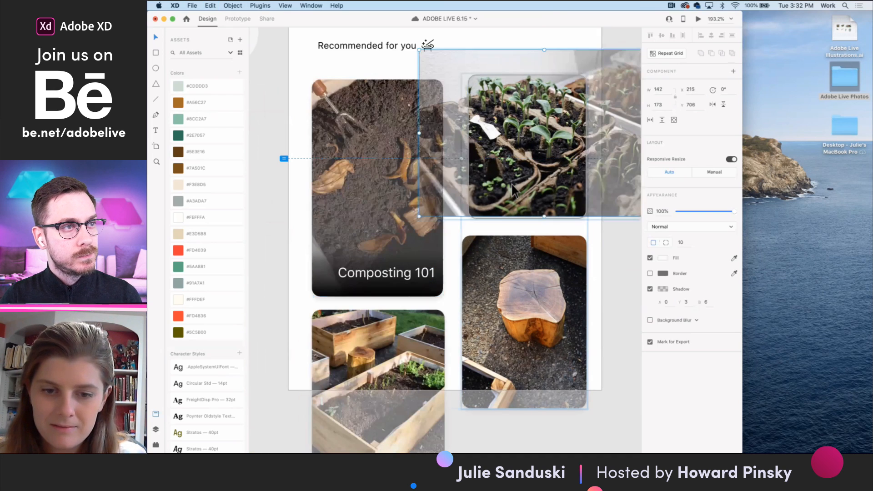
click(504, 231)
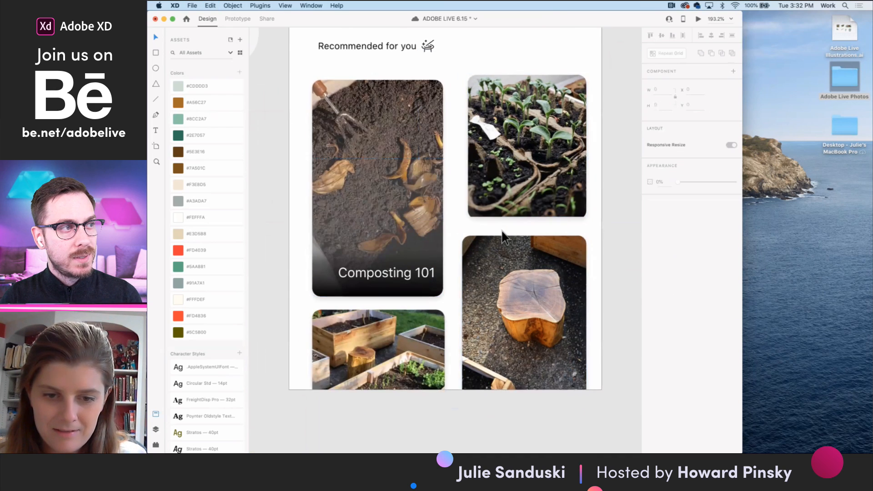
- Duplicate the "Composting 101" label directly above itself and change the copy's text to "1:37"
scroll(503, 236, down, 6)
click(454, 232)
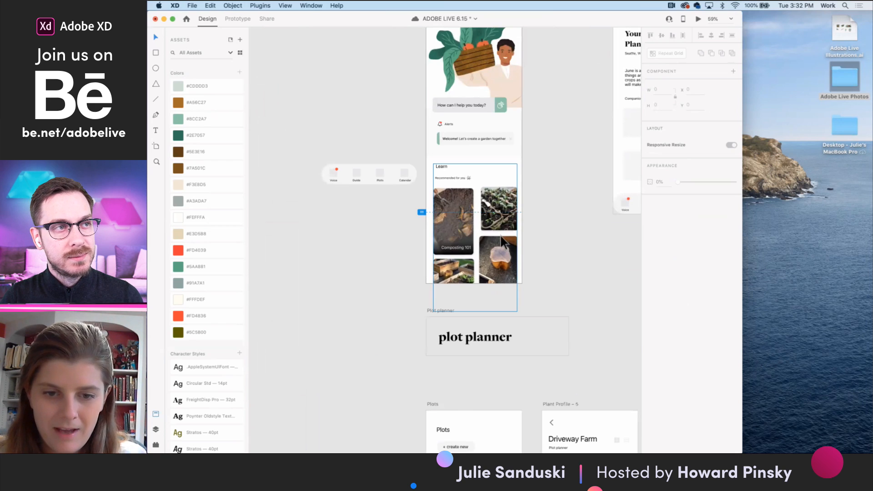
scroll(452, 256, up, 5)
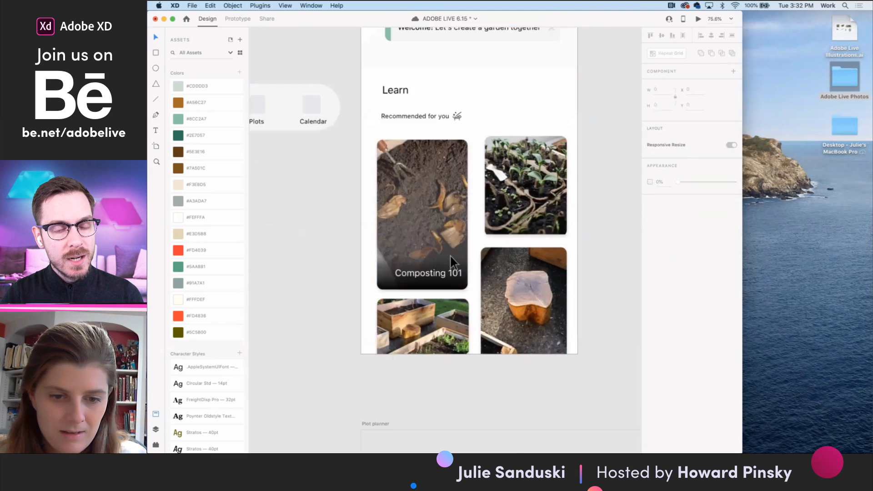
scroll(452, 256, up, 2)
click(415, 275)
scroll(416, 279, up, 8)
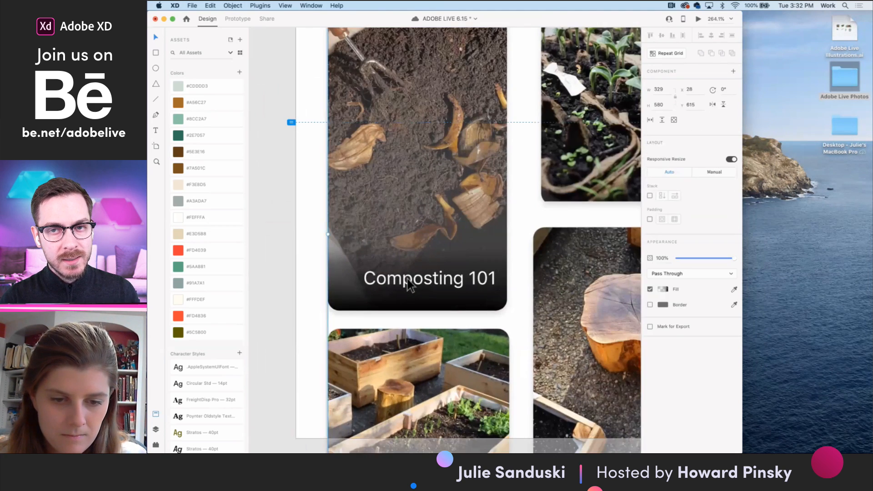
double_click(410, 283)
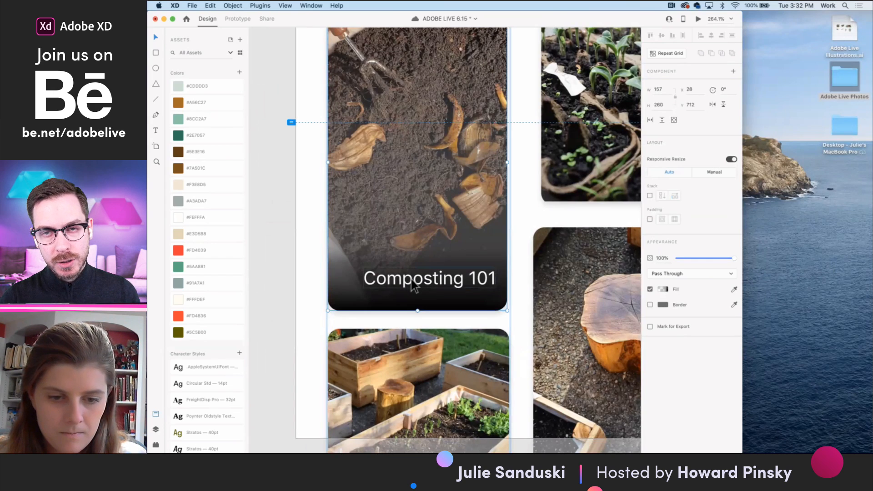
double_click(411, 279)
alt+drag(411, 280, 412, 256)
double_click(411, 256)
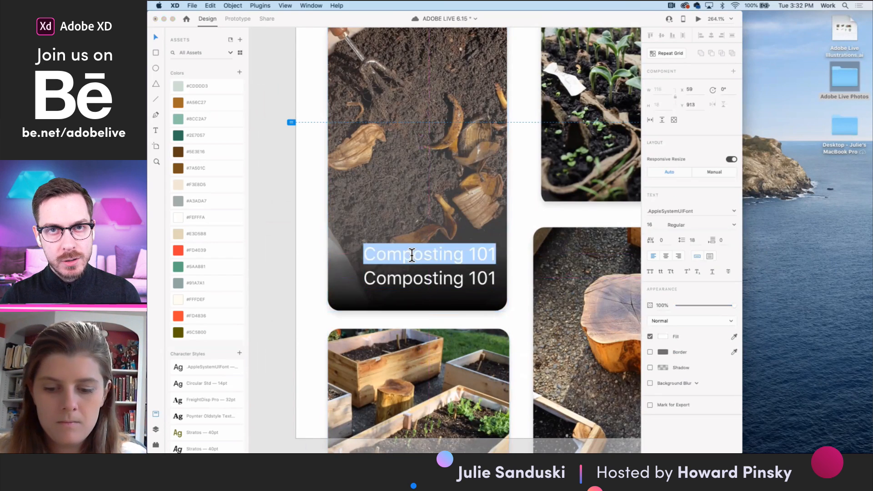
text(1:3)
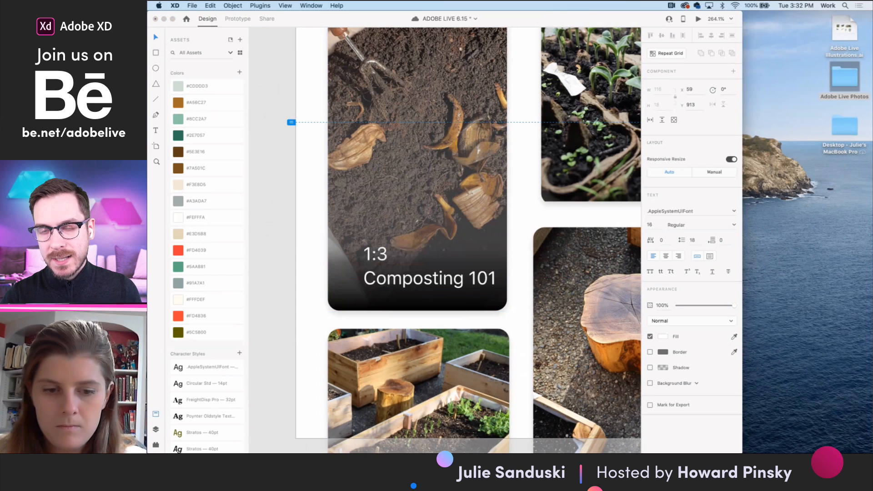
text(7)
key(Escape)
- Set the "1:37" label's font size to 10 and align it with the right end of the "Composting 101" title
click(650, 225)
text(10)
key(Return)
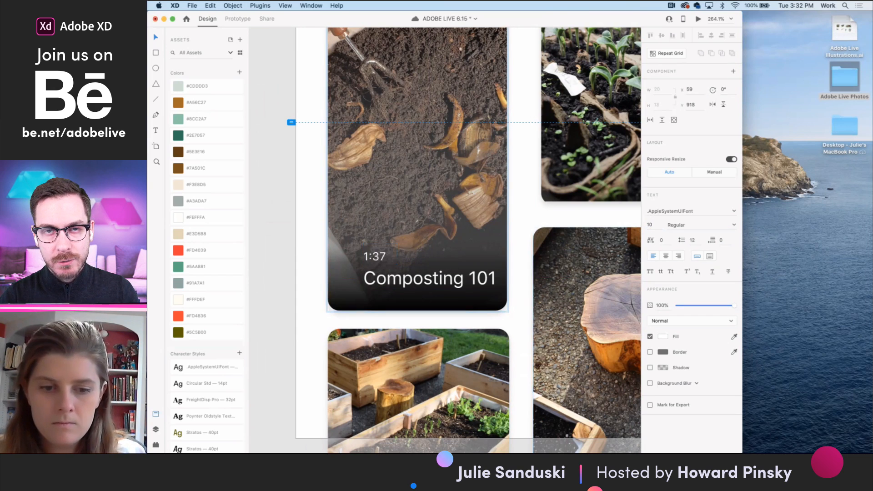
click(155, 35)
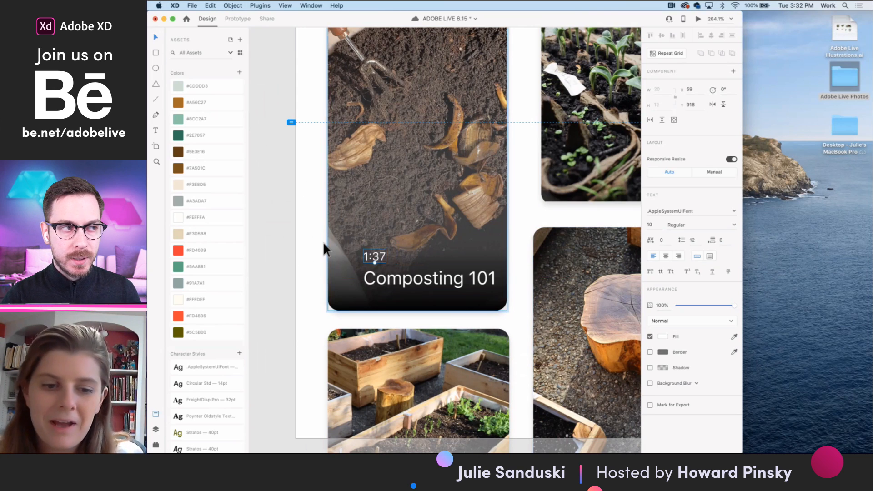
drag(382, 261, 488, 268)
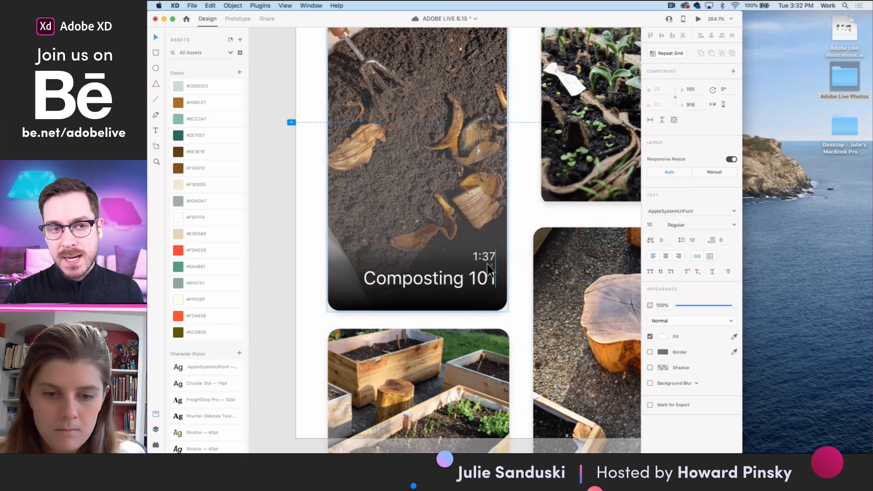
- Draw a circle about 17 px wide just left of the "1:37" label and center it vertically with the label
scroll(457, 249, up, 5)
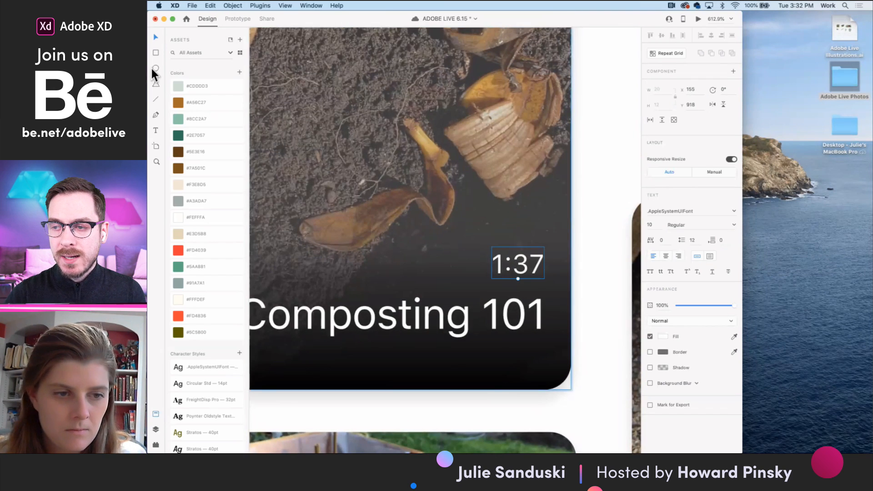
click(156, 68)
drag(439, 242, 483, 286)
click(156, 37)
drag(454, 260, 447, 260)
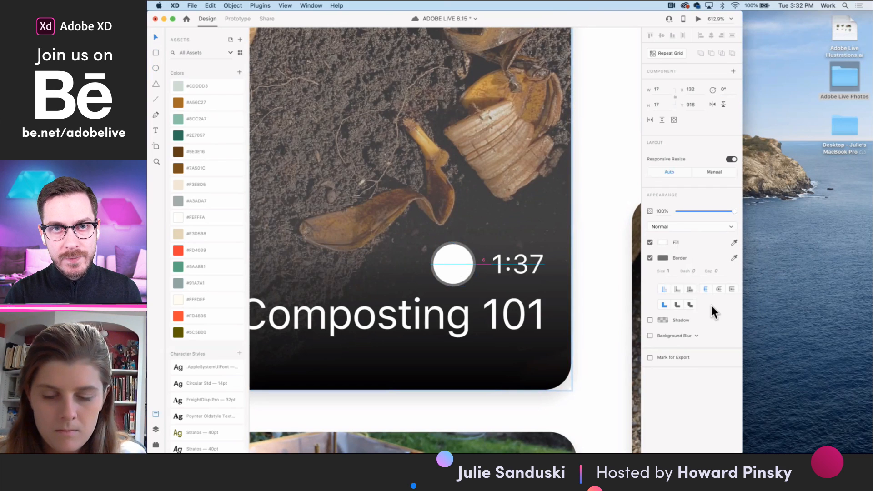
- Remove the circle's border, fill it with black and lower its opacity to 49%
click(650, 258)
click(659, 242)
drag(588, 235, 557, 268)
drag(723, 211, 705, 212)
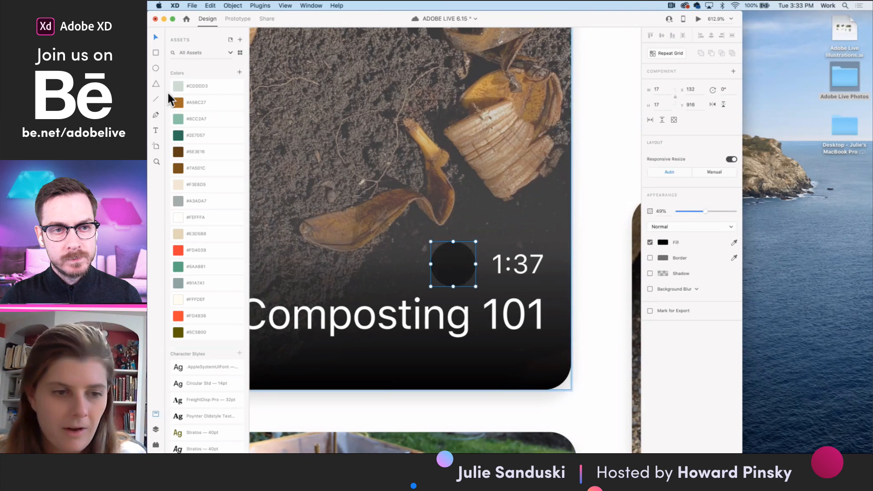
- Add a white, borderless play triangle about 7 by 6 px inside the dark circle and group the two shapes
key(y)
mouse_move(455, 261)
mouse_down()
mouse_move(473, 277)
mouse_move(458, 267)
mouse_move(457, 279)
mouse_move(447, 279)
mouse_up()
click(156, 39)
click(458, 266)
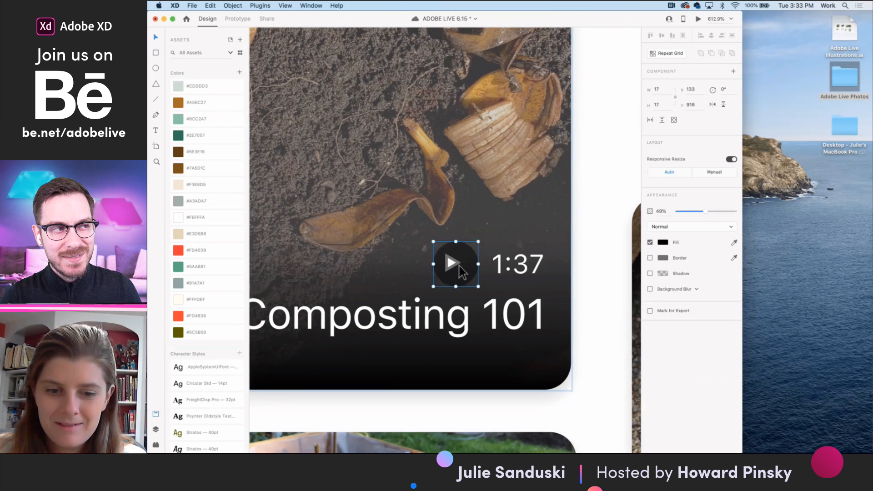
click(453, 266)
key(Right)
click(651, 273)
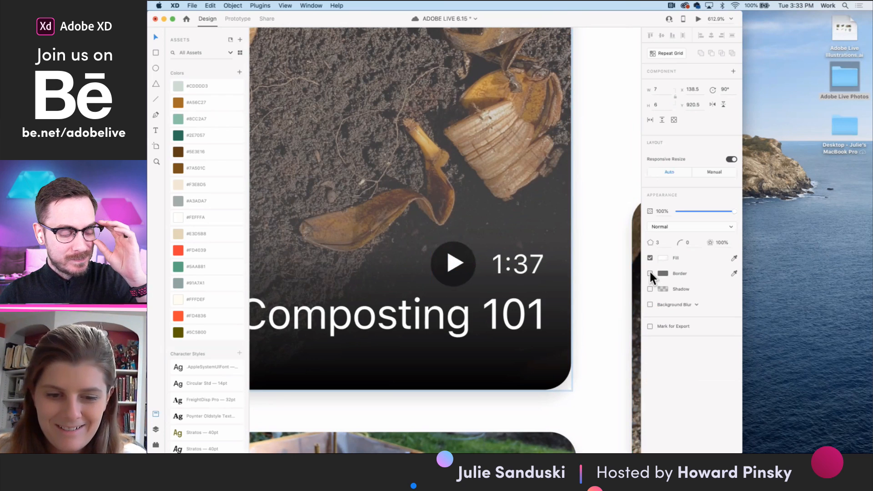
click(461, 277)
key(super+g)
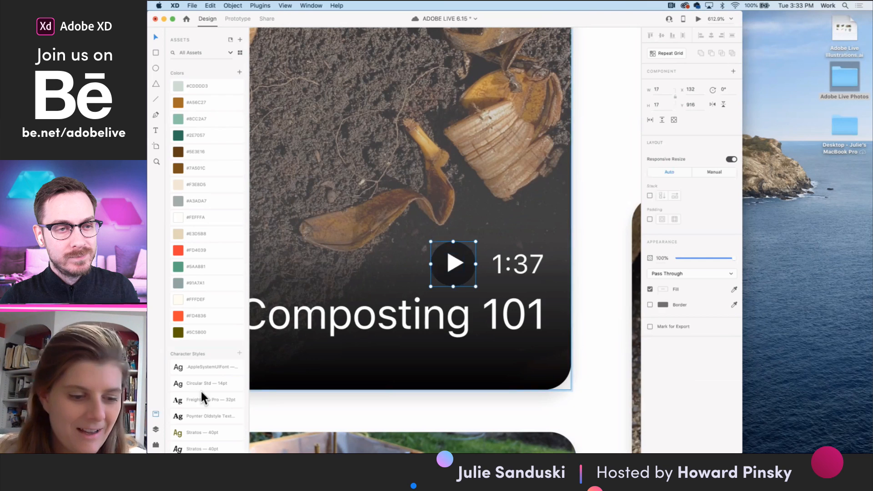
- Examine the list of installed plugins, including the commands under Artboard Plus
click(155, 444)
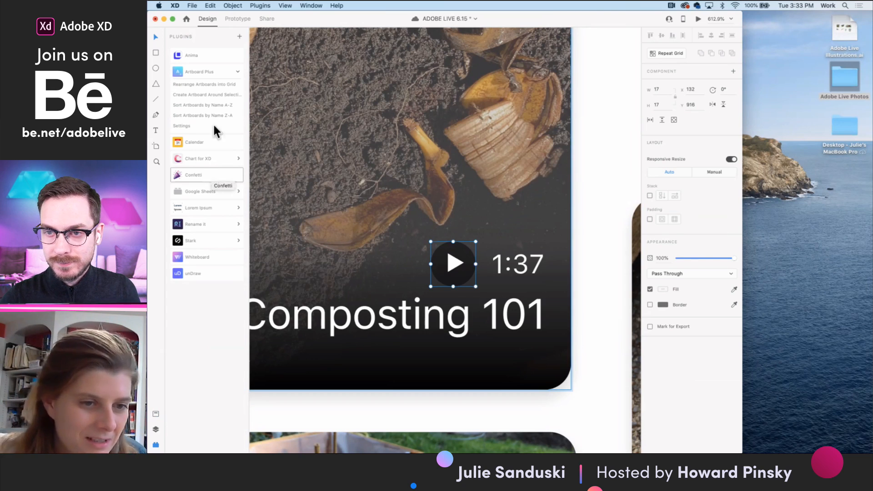
click(238, 70)
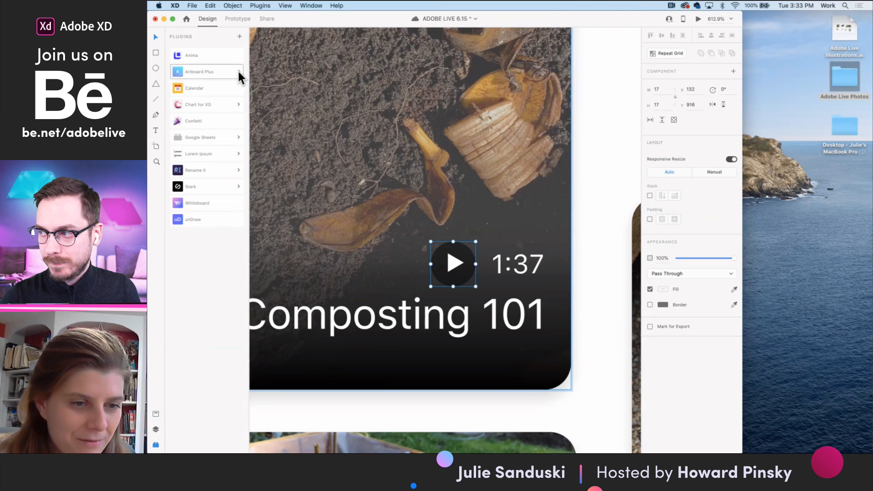
click(238, 72)
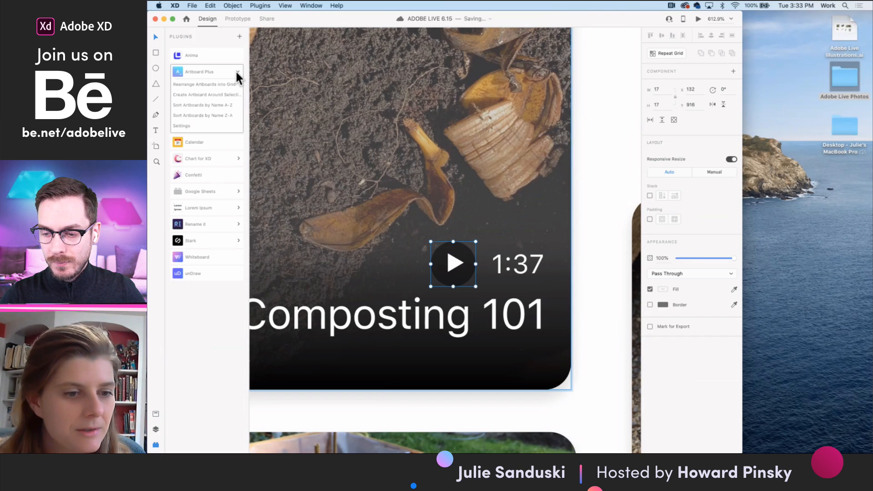
click(236, 72)
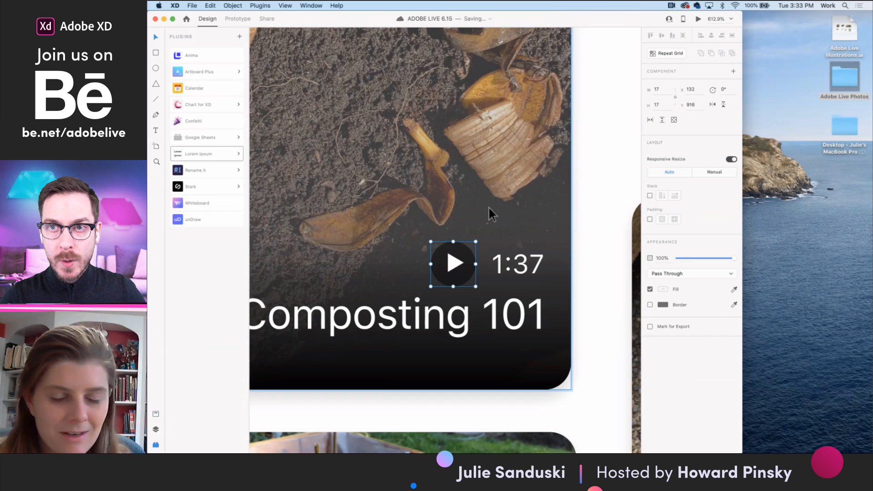
click(609, 197)
scroll(460, 225, down, 5)
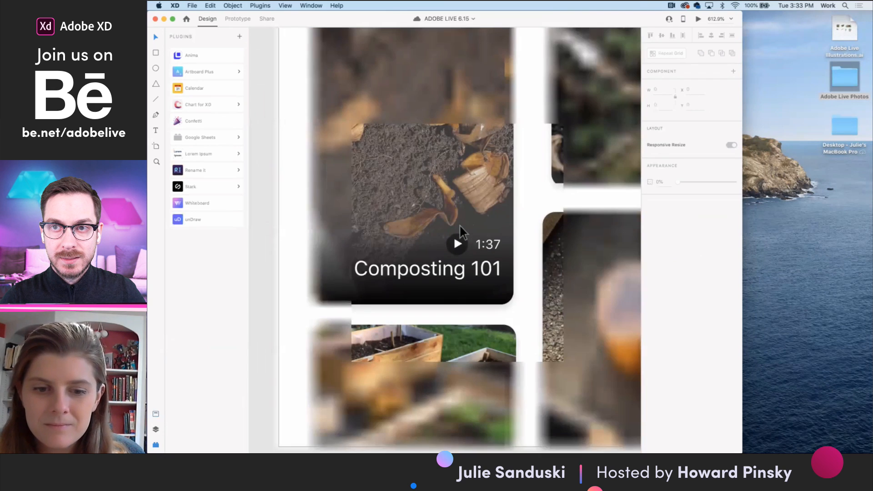
click(458, 247)
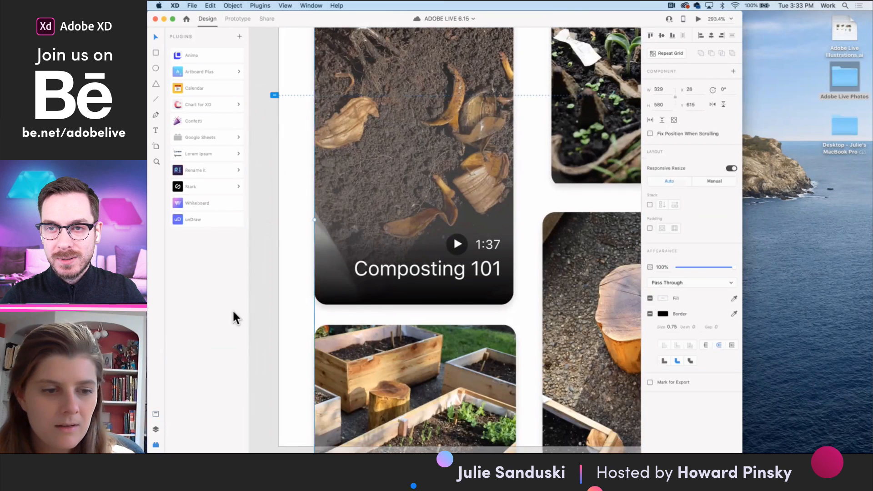
- Search the plugin marketplace for "quick mockup" and install the Quick Mockup plugin
click(239, 36)
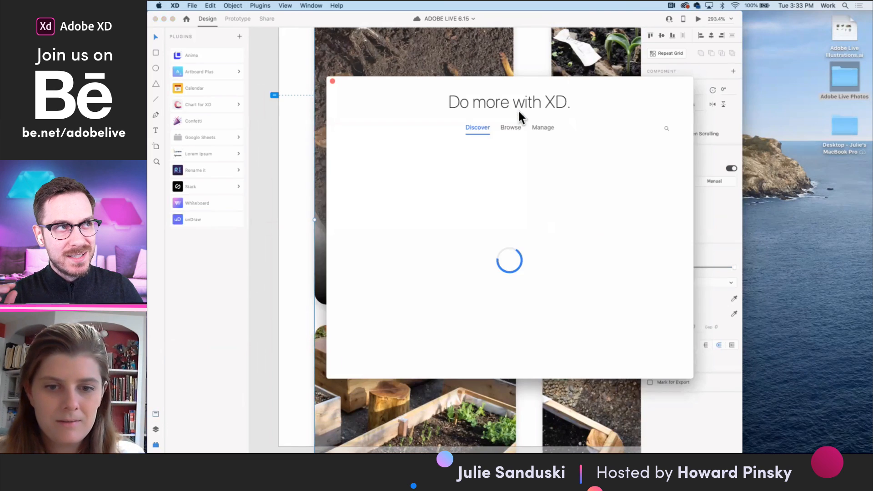
click(670, 130)
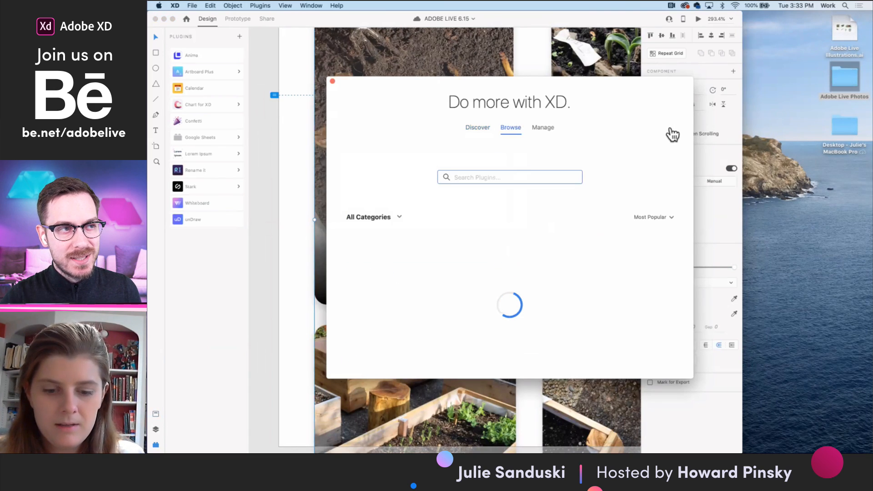
text(quick mockup)
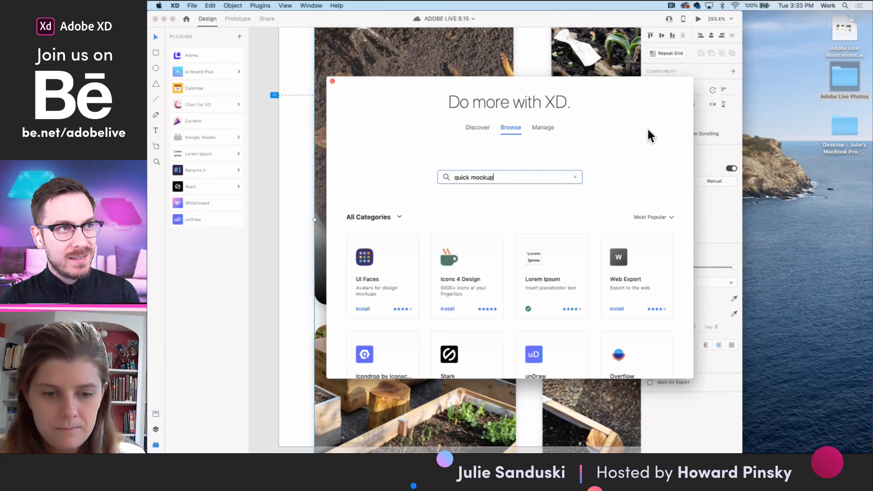
key(Return)
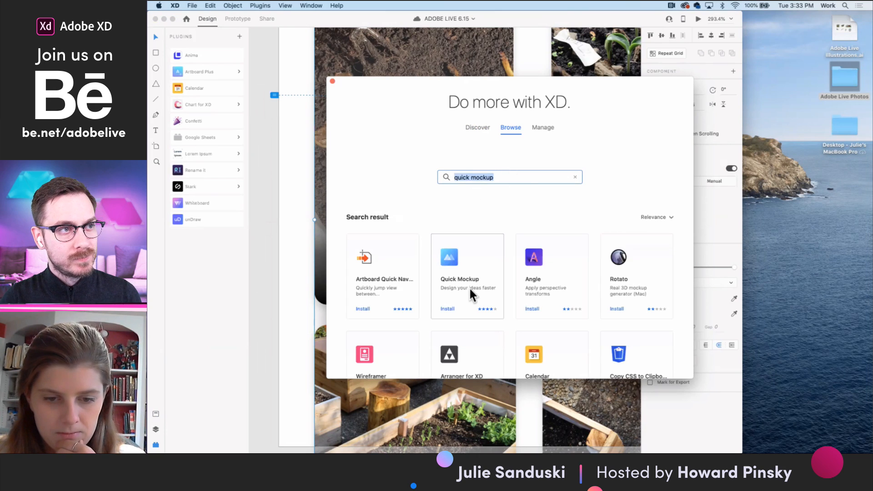
click(448, 309)
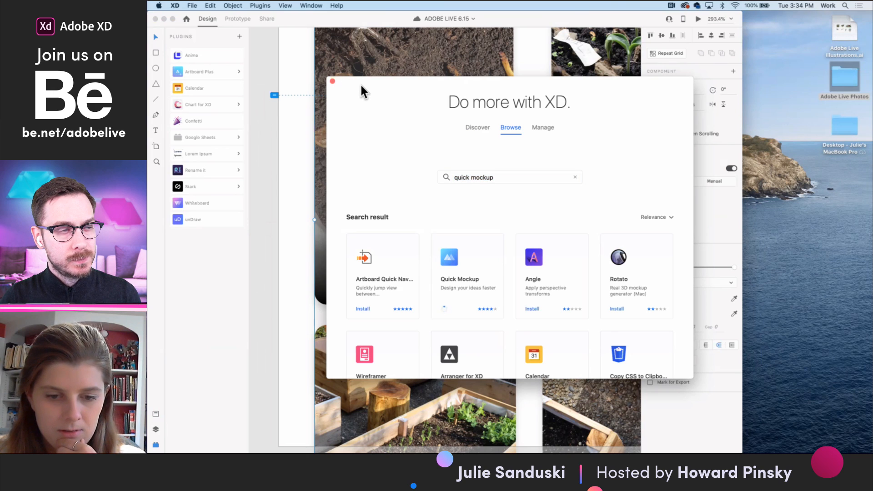
click(332, 81)
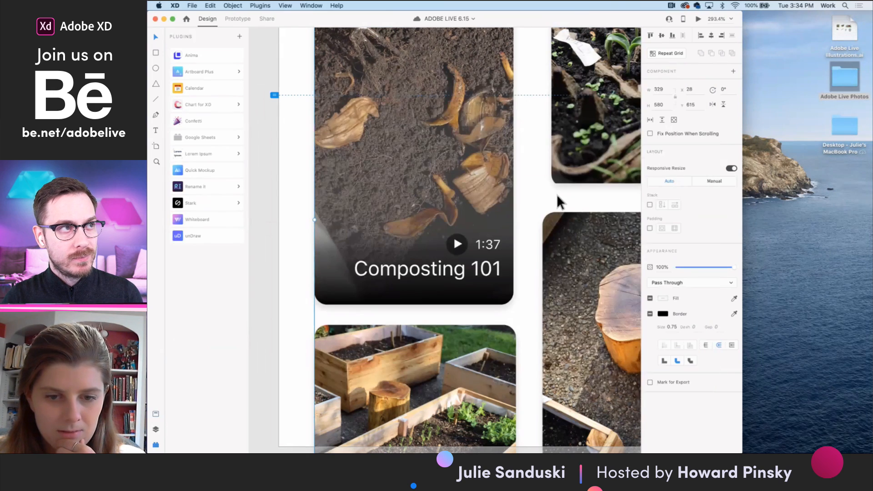
- Examine the play icon and duration label on the Composting 101 card and the artboard sections above it
scroll(474, 259, up, 5)
click(482, 214)
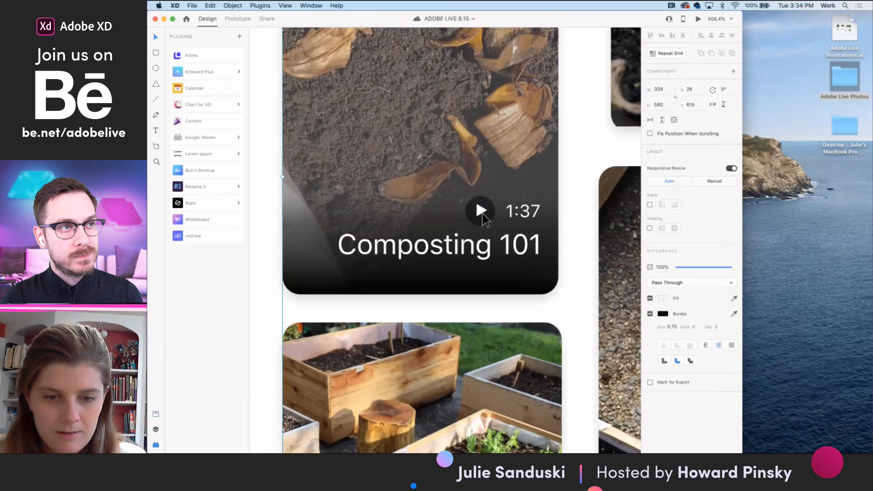
double_click(482, 214)
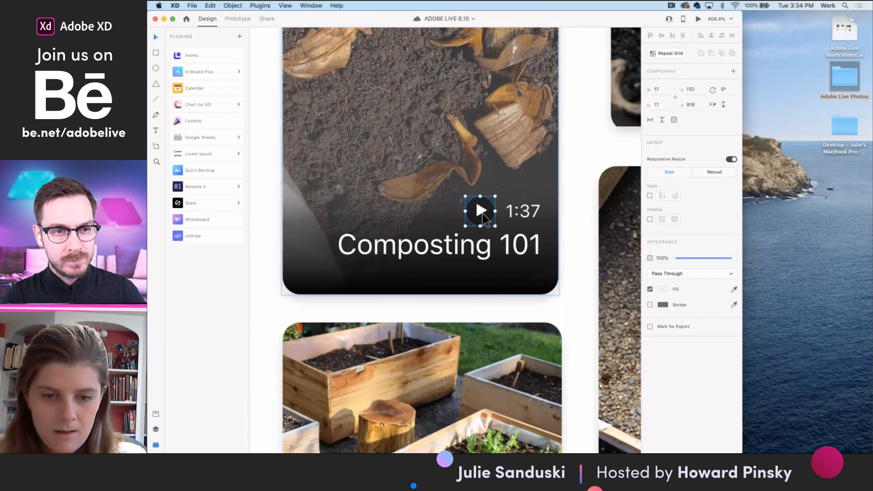
shift+click(527, 217)
scroll(525, 221, down, 5)
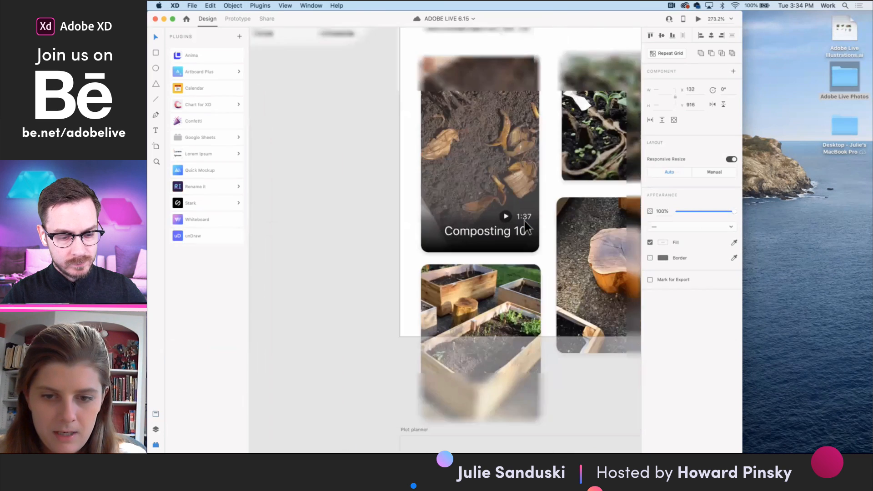
click(584, 220)
scroll(574, 219, up, 3)
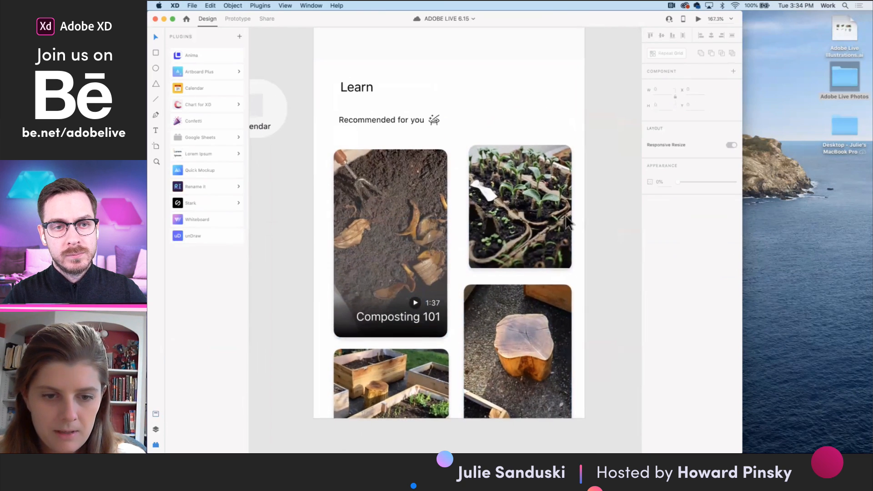
scroll(443, 232, up, 5)
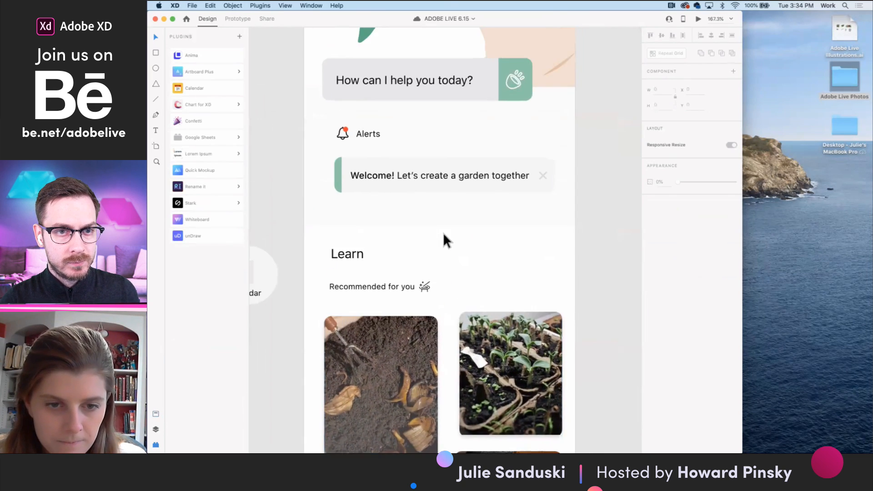
scroll(443, 233, down, 3)
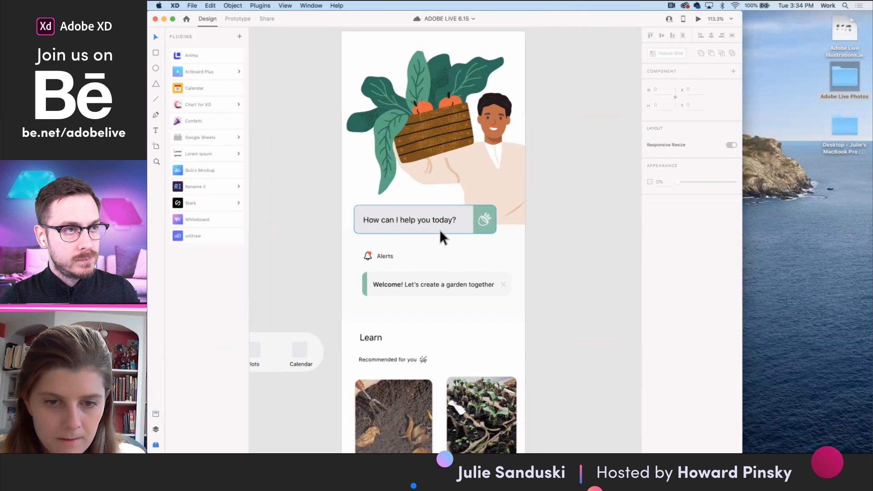
- Try to move the "How can I help you today?" text within its bar and undo the move
scroll(439, 229, up, 3)
click(439, 229)
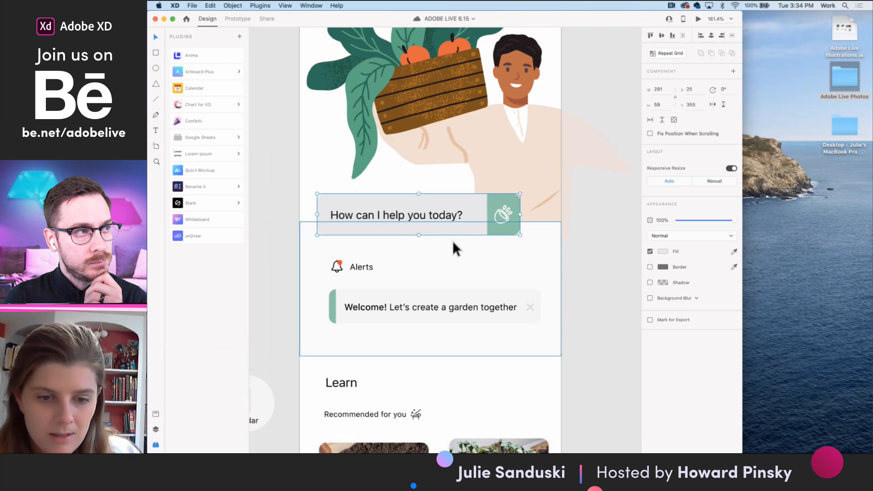
double_click(450, 213)
drag(448, 214, 466, 206)
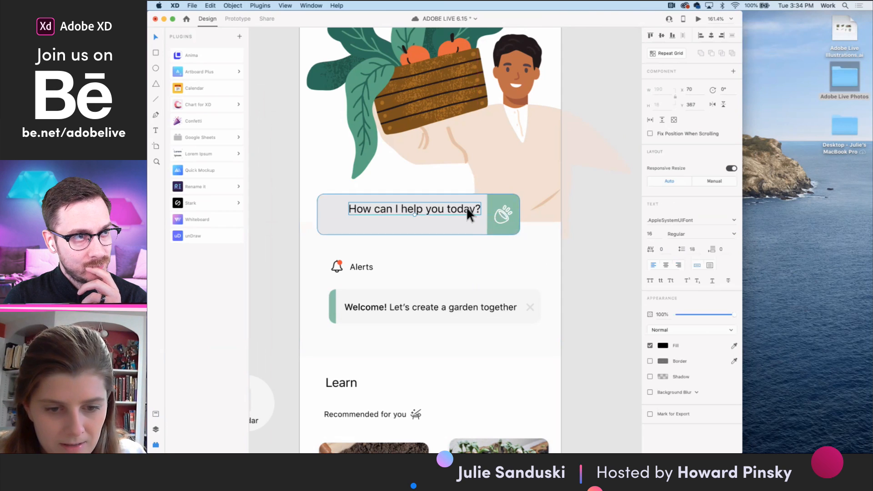
key(super+z)
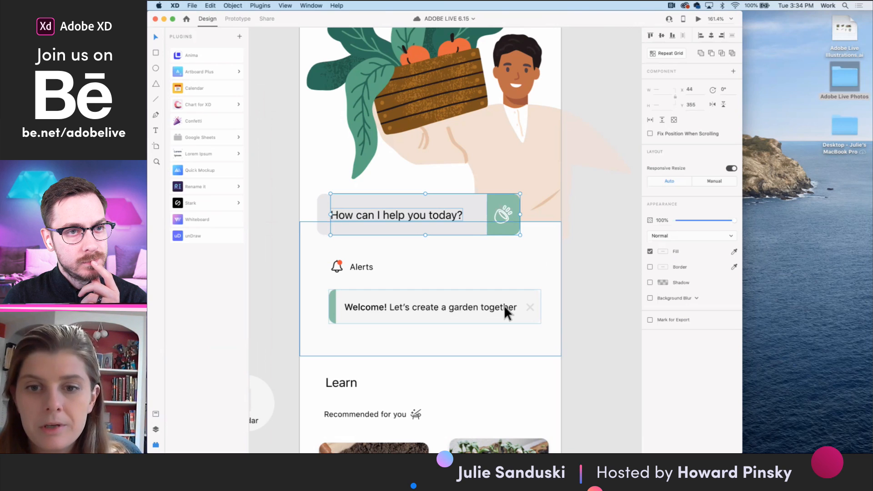
click(578, 210)
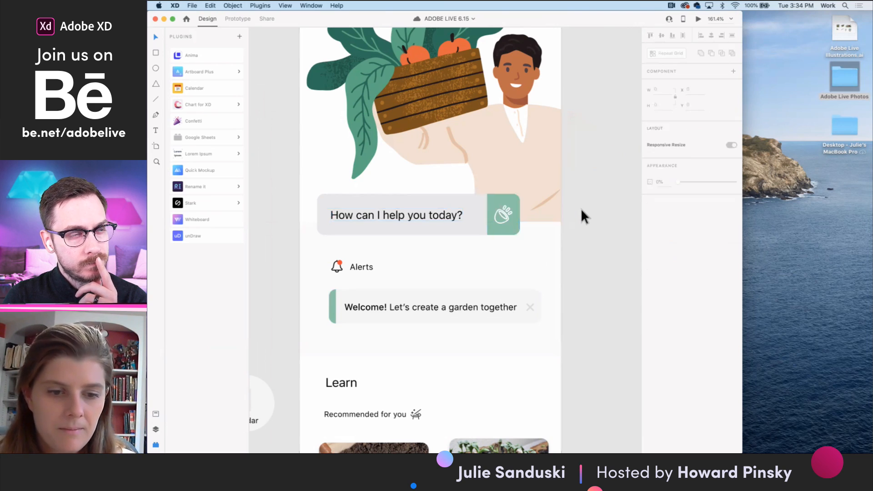
- Group the "How can I help you today?" bar's background, text and green icon button into one object
click(455, 210)
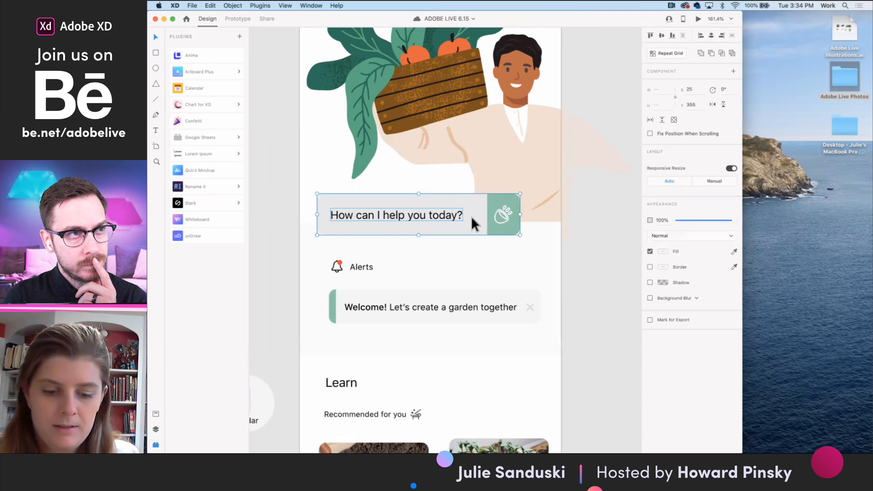
drag(474, 220, 474, 213)
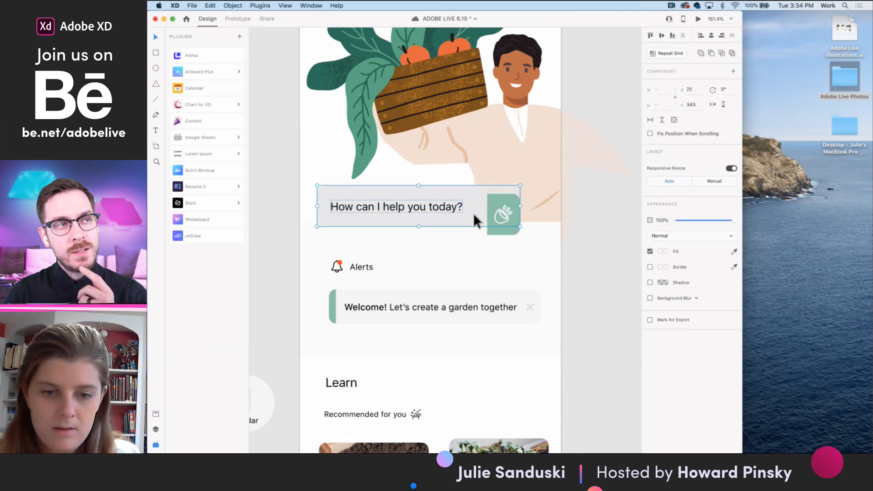
key(super+z)
shift+click(505, 216)
key(super+g)
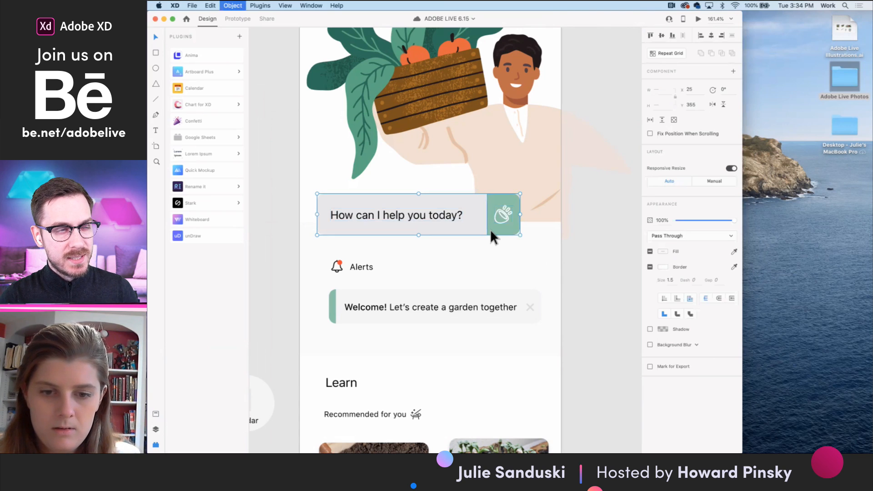
scroll(490, 229, down, 3)
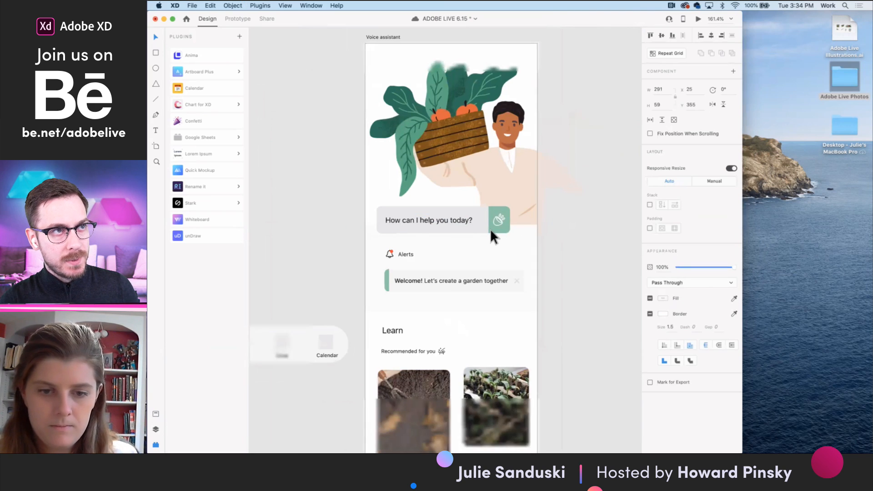
click(570, 268)
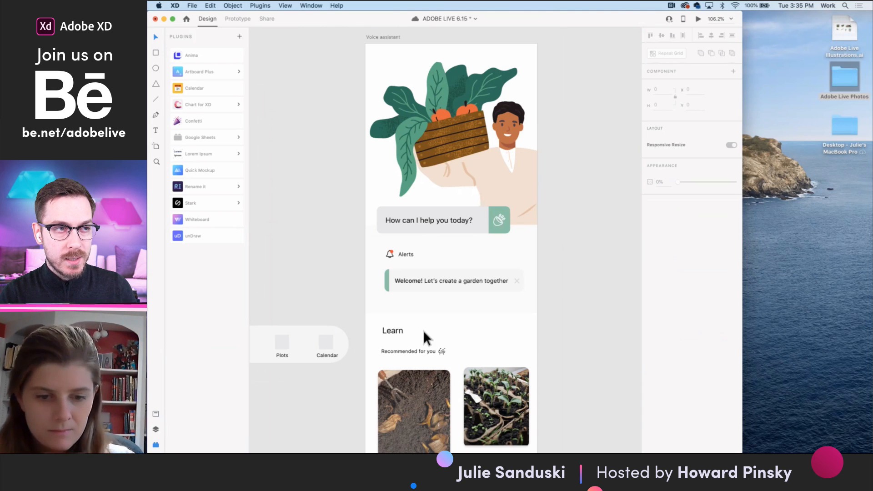
- Try to remove and reposition the green accent strip of the welcome alert, undoing each change
double_click(386, 280)
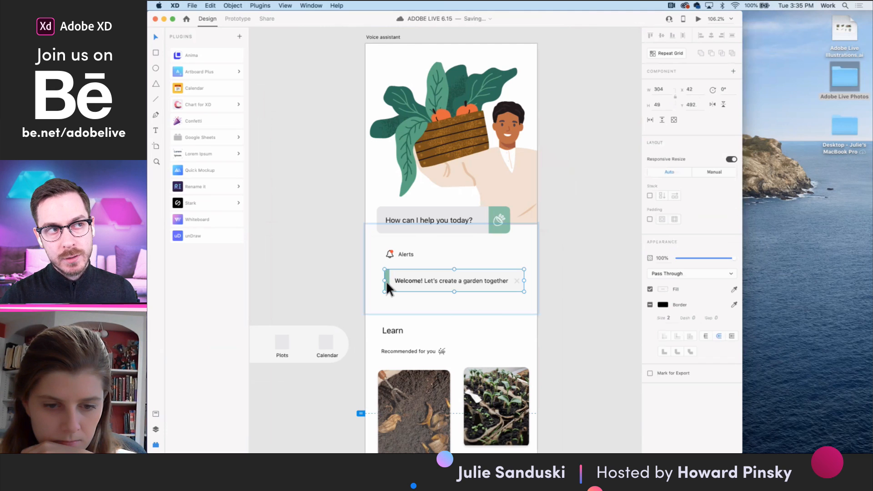
scroll(387, 283, up, 5)
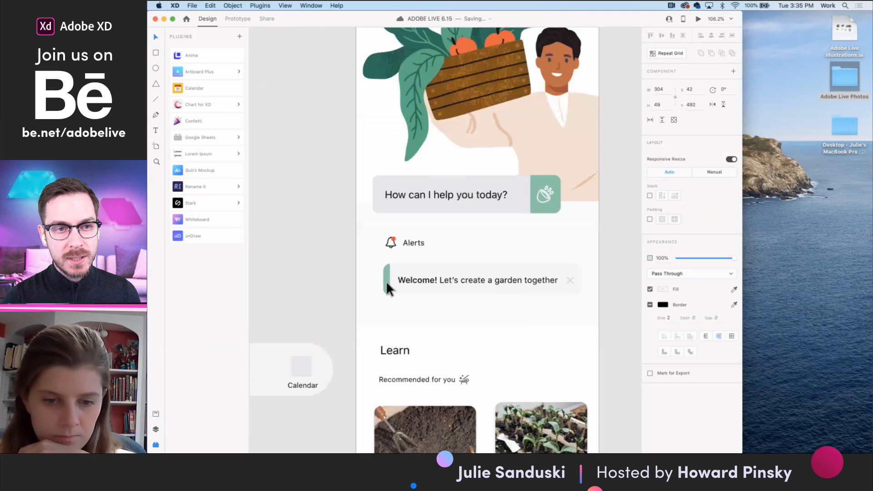
double_click(387, 283)
scroll(387, 282, down, 2)
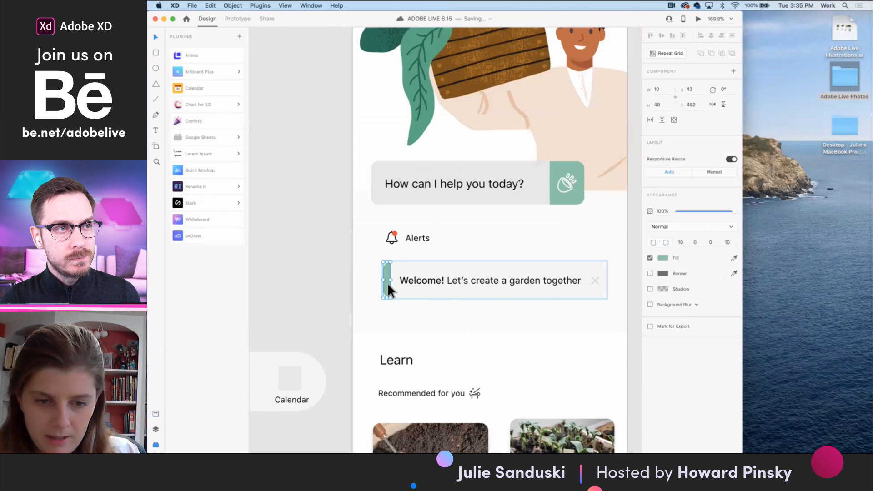
click(408, 280)
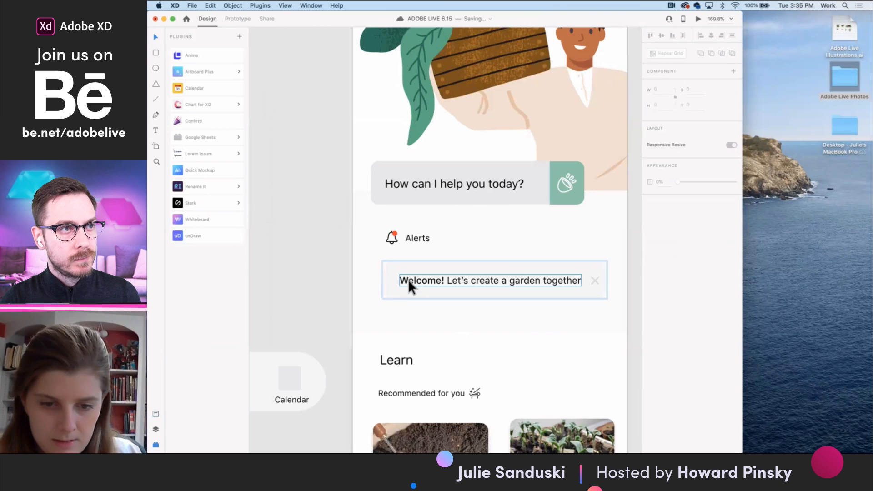
shift+click(594, 280)
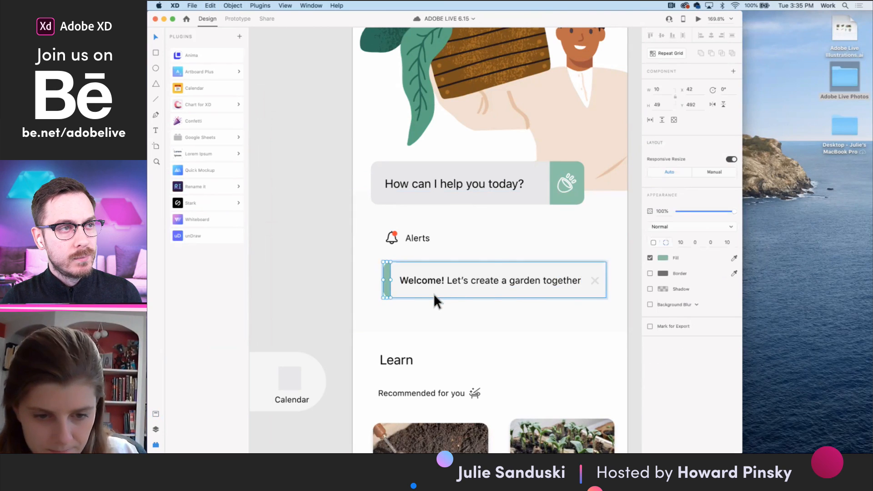
click(385, 272)
drag(385, 274, 499, 290)
key(super+z)
- Round the welcome alert's grey background to a corner radius of 25
click(469, 308)
scroll(470, 309, down, 5)
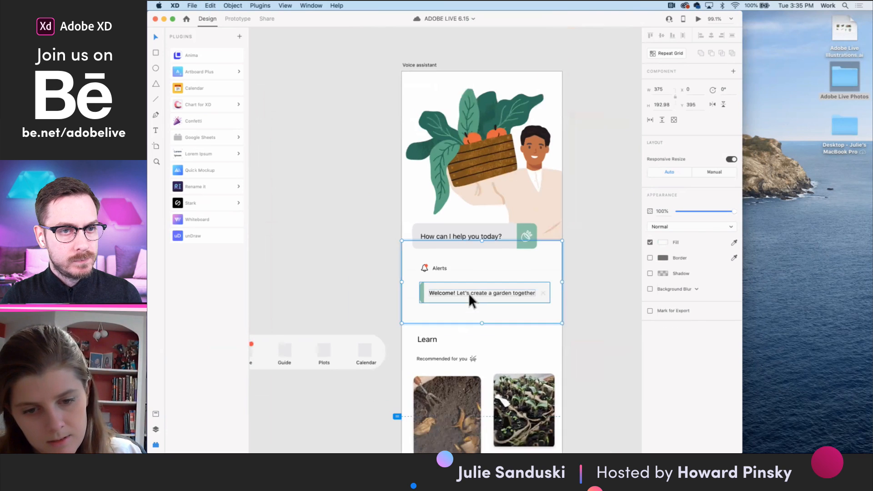
click(469, 294)
scroll(470, 294, up, 6)
double_click(499, 300)
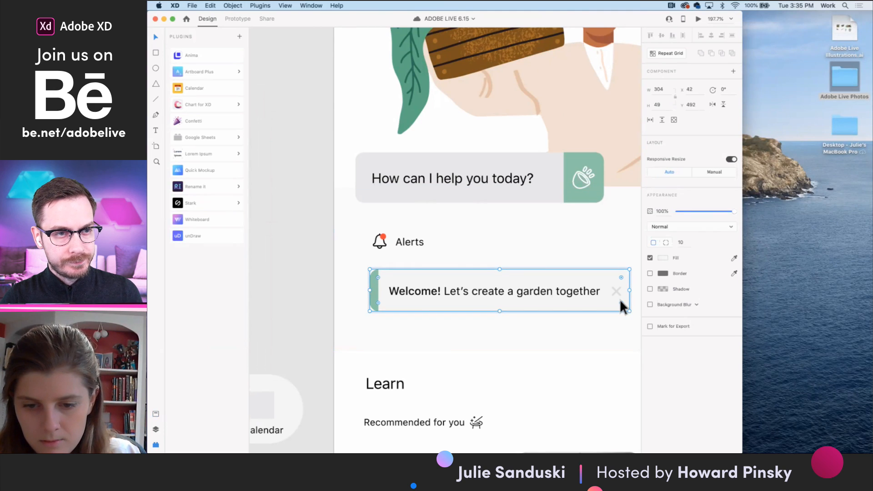
drag(620, 303, 612, 300)
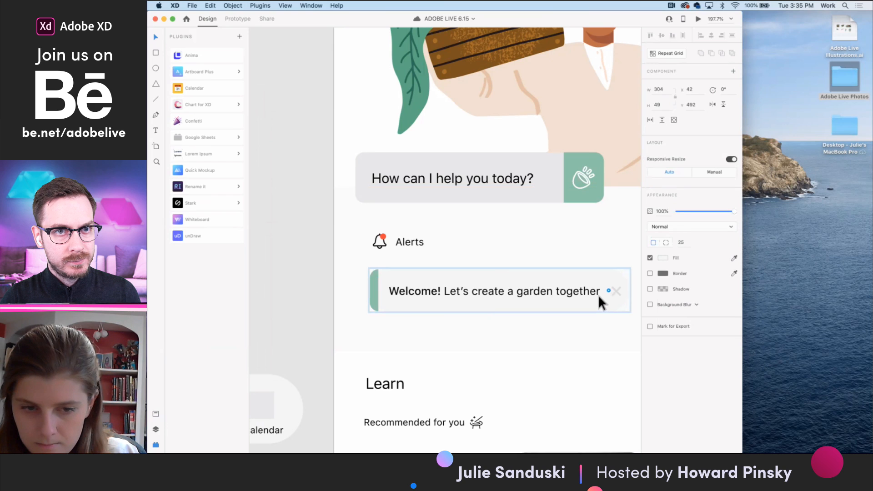
- Delete the green accent strip from the start of the welcome alert
click(375, 288)
scroll(375, 287, up, 3)
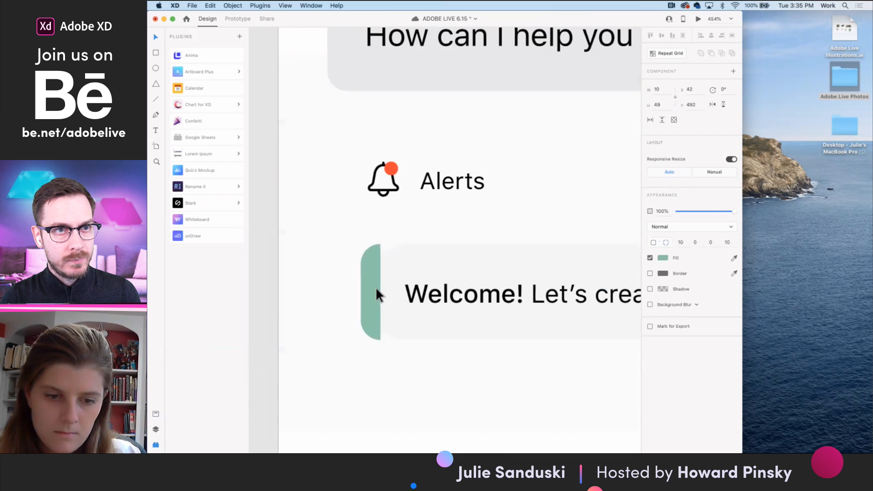
scroll(375, 283, up, 2)
drag(378, 232, 424, 261)
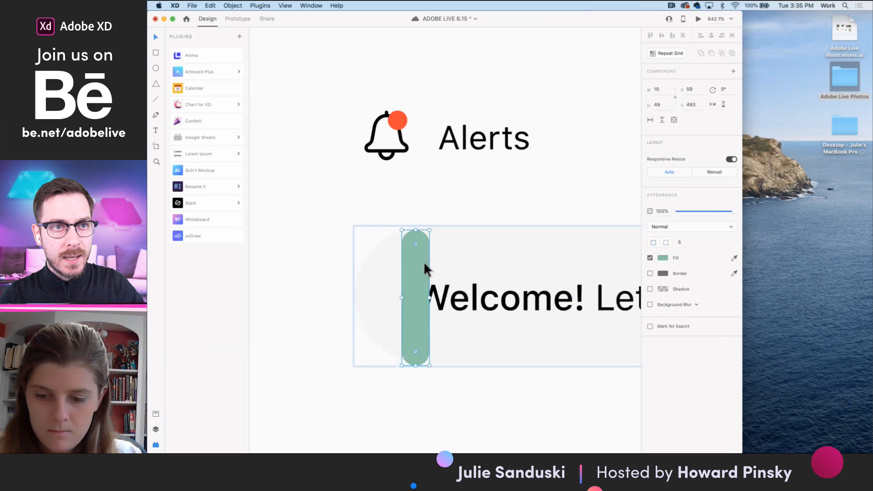
key(Delete)
scroll(424, 261, down, 5)
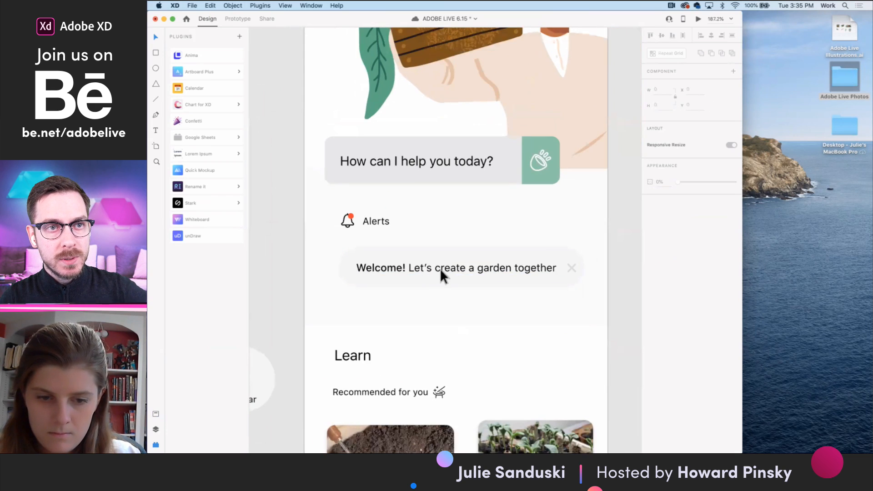
- Shift the welcome alert's text and close icon slightly toward its start, then group them with the grey background
drag(526, 268, 521, 268)
click(567, 266)
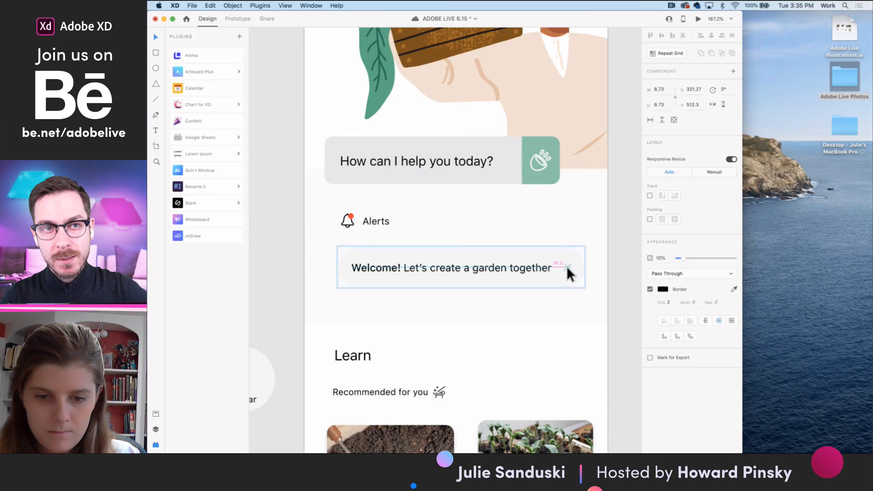
shift+click(539, 266)
shift+click(525, 279)
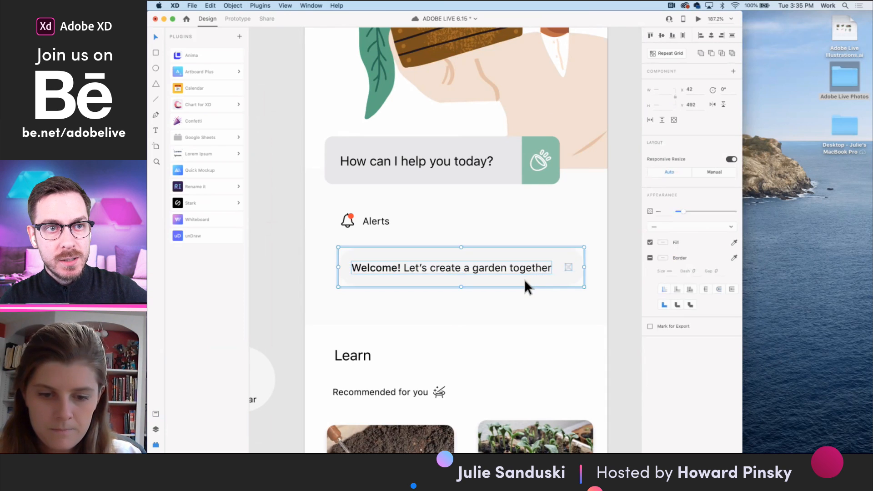
key(super+g)
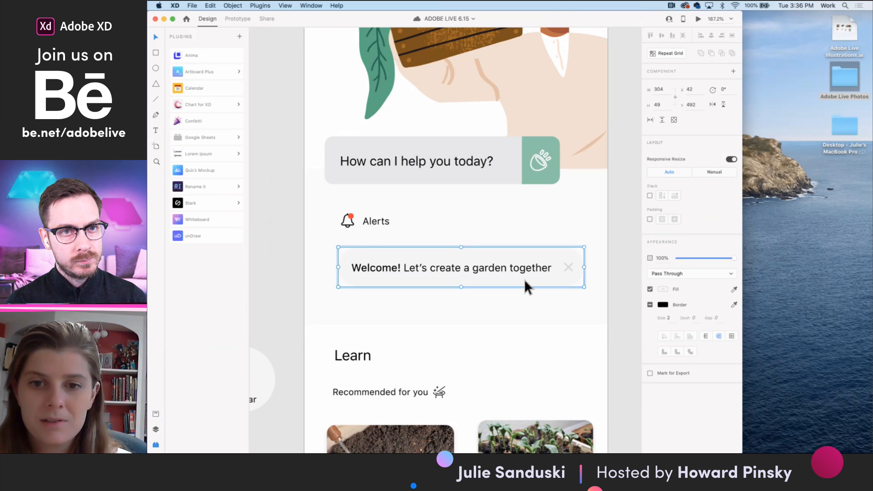
- Add a Web 1280 artboard and place it beside the calendar header, below the plot planner screens
scroll(525, 279, down, 10)
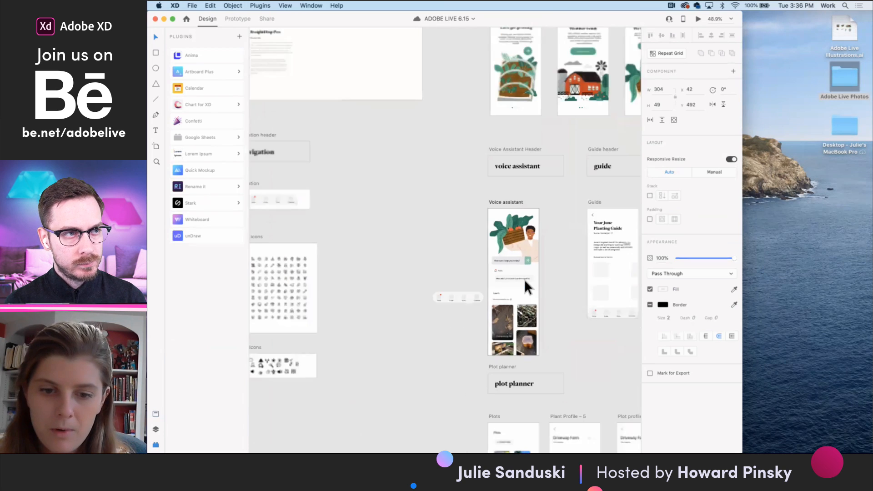
scroll(525, 279, down, 3)
scroll(525, 279, down, 5)
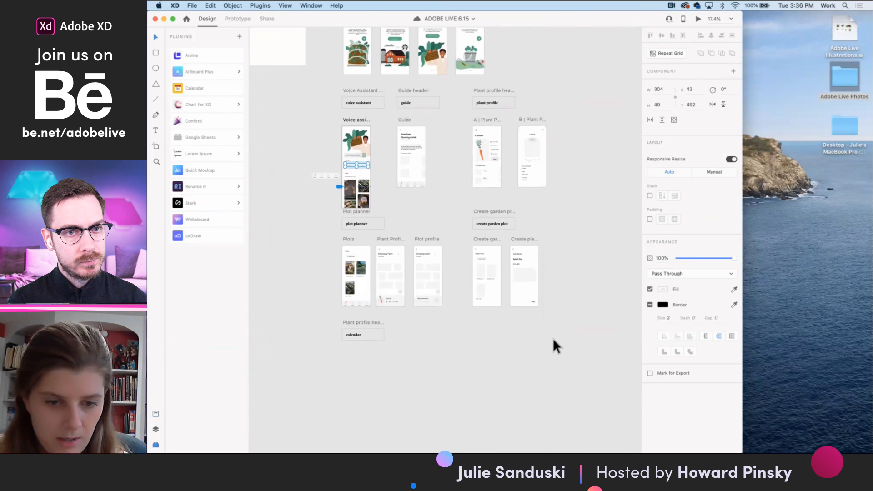
scroll(423, 231, up, 5)
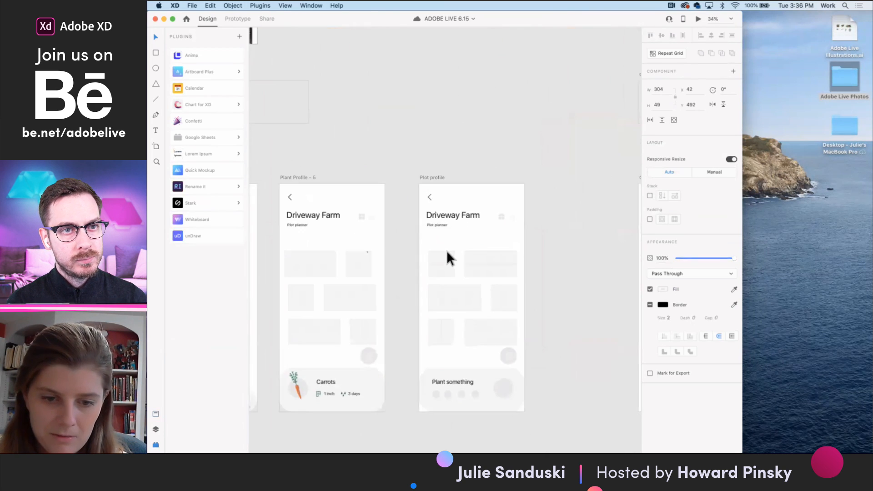
scroll(257, 312, down, 5)
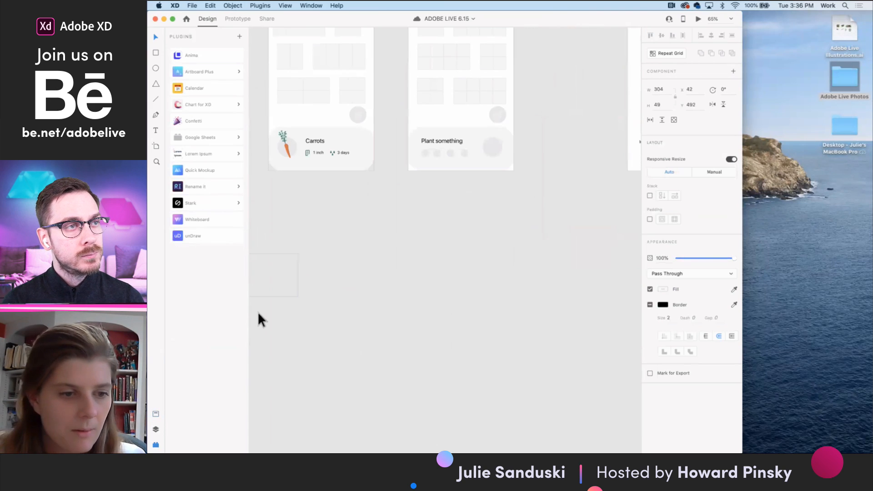
click(157, 146)
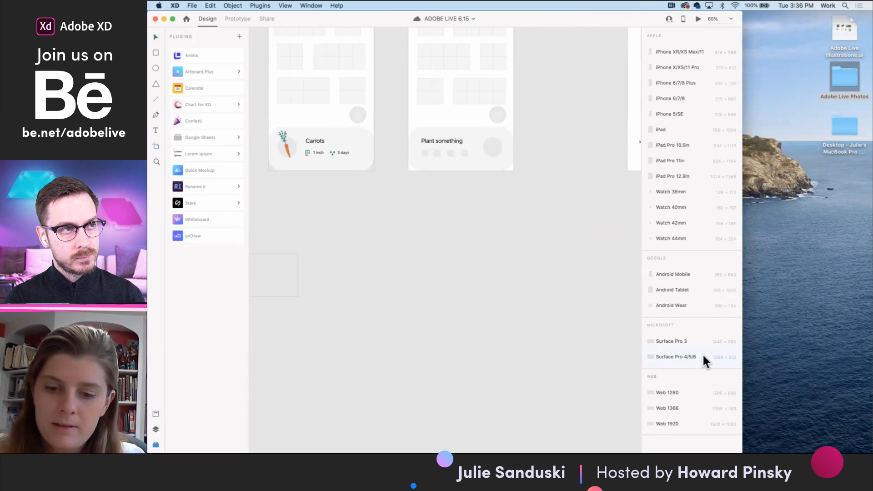
click(683, 393)
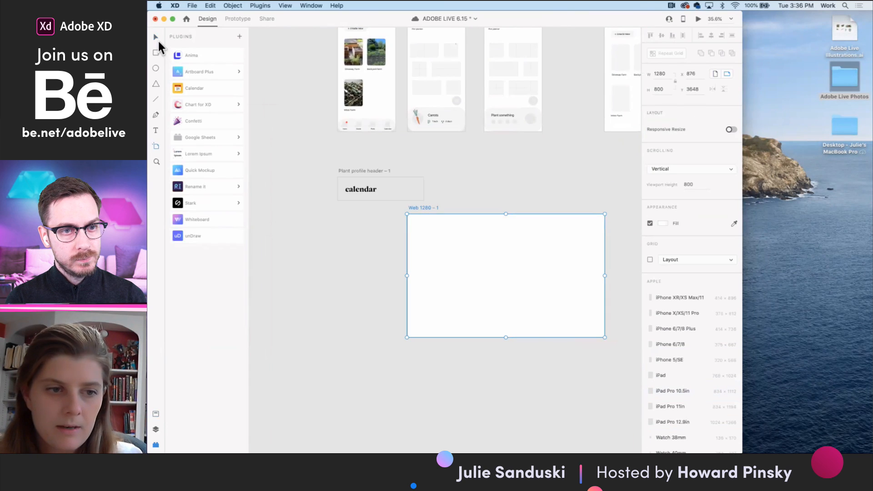
click(157, 40)
drag(418, 208, 450, 93)
- Copy the Plot profile screen's content into the Web 1280 artboard and group the pasted elements
scroll(495, 195, up, 3)
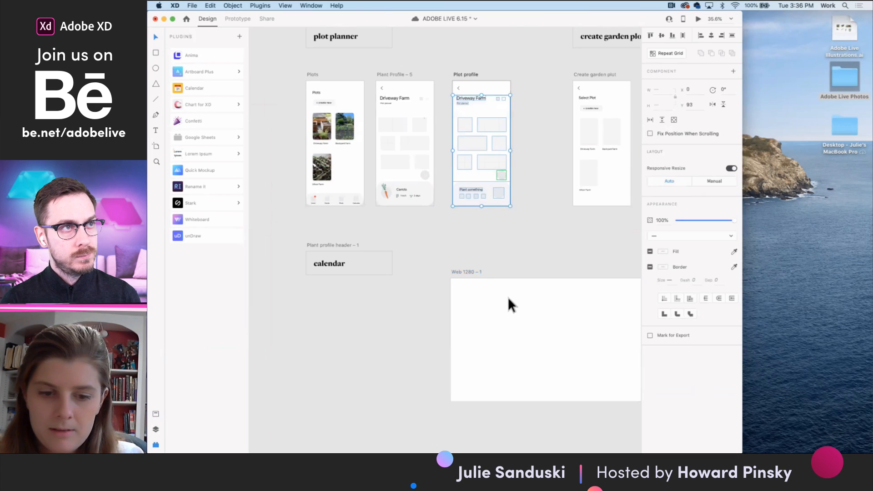
click(470, 272)
key(super+v)
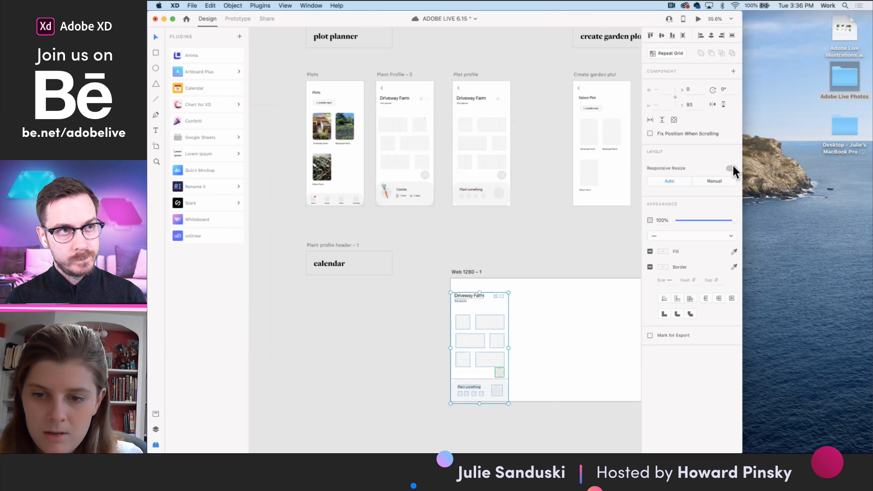
key(super+g)
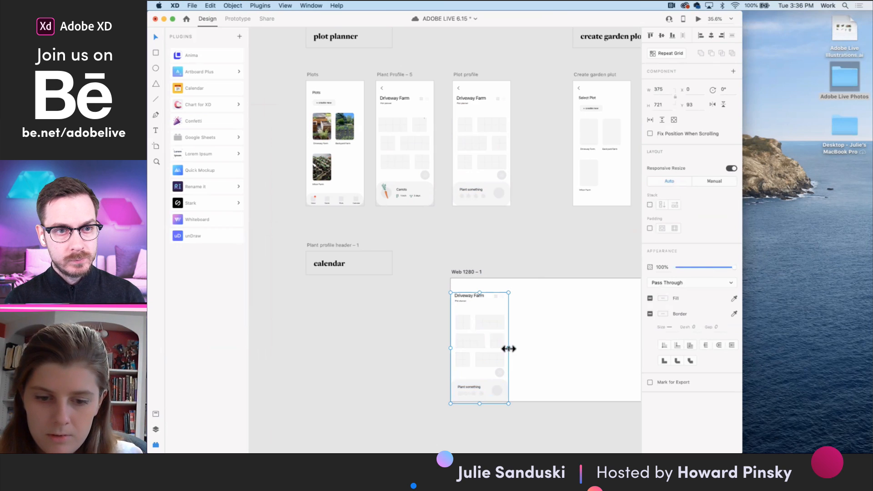
- Try stretching the pasted Driveway Farm group wider, then undo that and all changes back to before the web artboard
drag(509, 348, 530, 346)
key(super+z)
scroll(498, 353, up, 3)
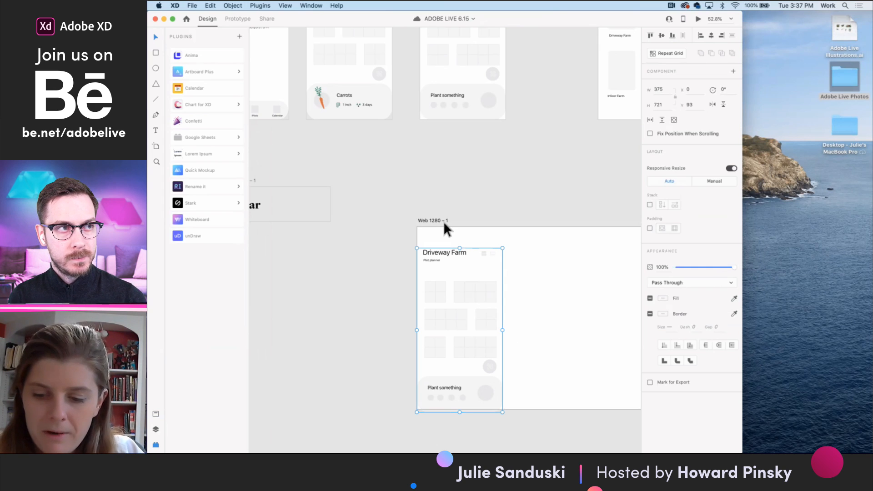
key(super+z)
key(super+z)
key(super+z)
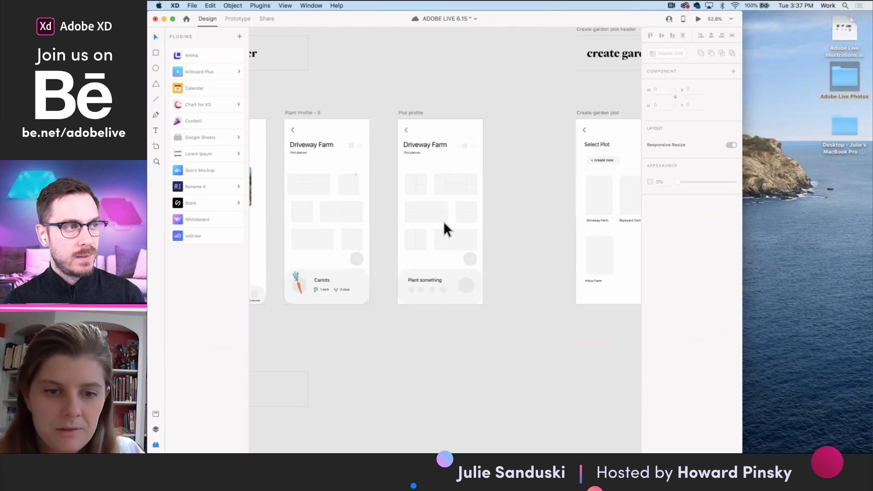
- Review the Voice assistant and Guide screens side by side
scroll(443, 221, up, 5)
scroll(445, 227, down, 5)
scroll(432, 204, up, 2)
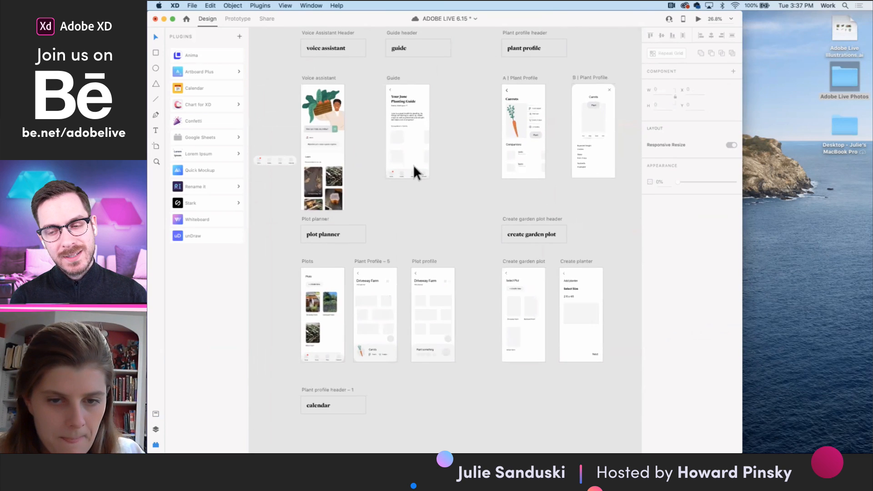
scroll(413, 165, up, 5)
scroll(320, 324, up, 5)
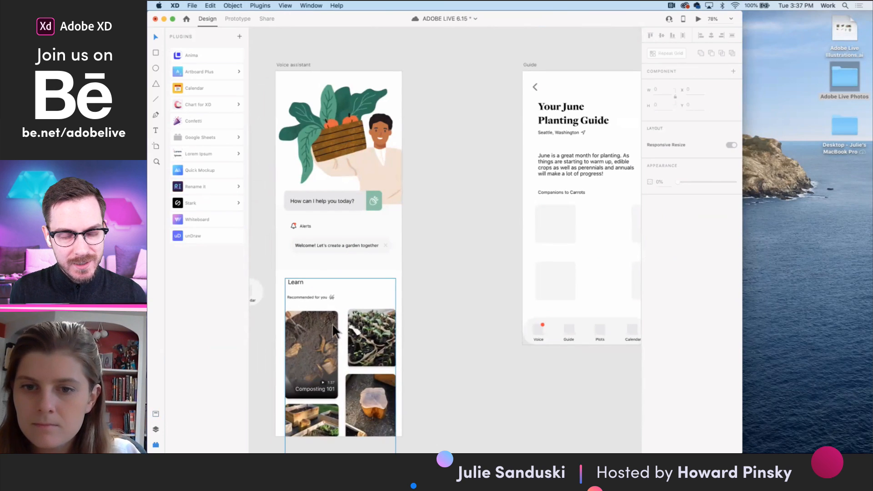
scroll(420, 354, right, 5)
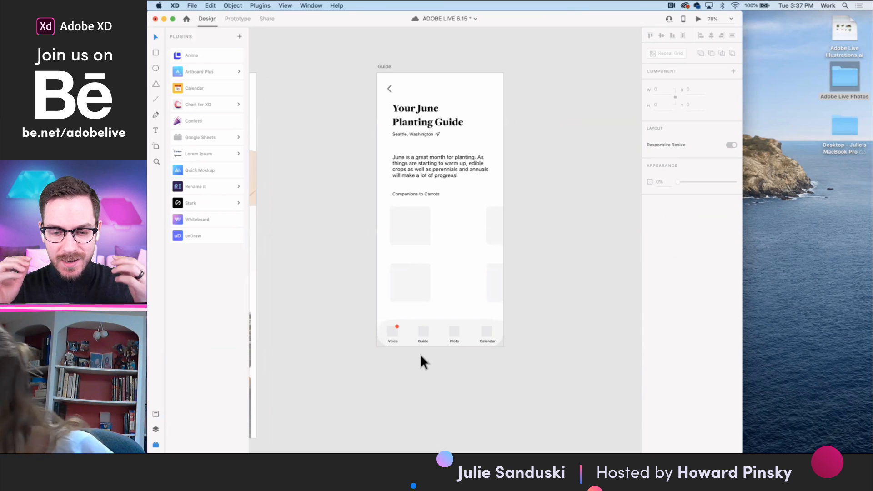
scroll(412, 241, left, 5)
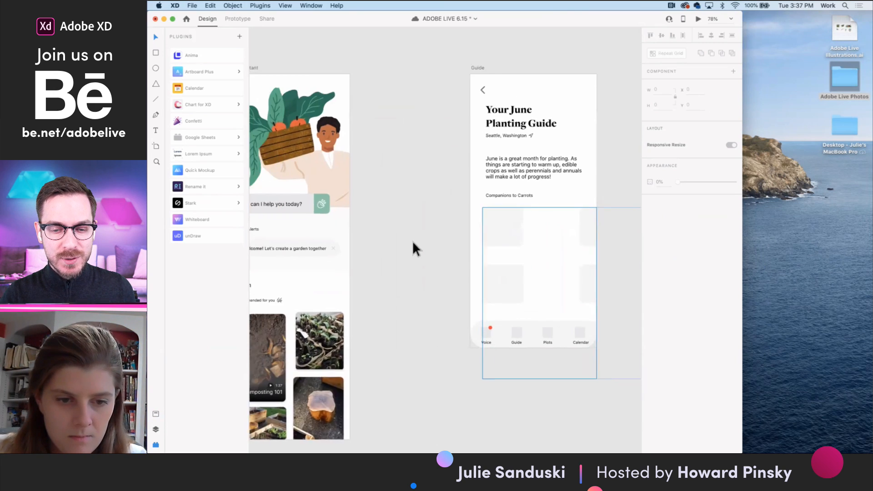
scroll(412, 243, up, 1)
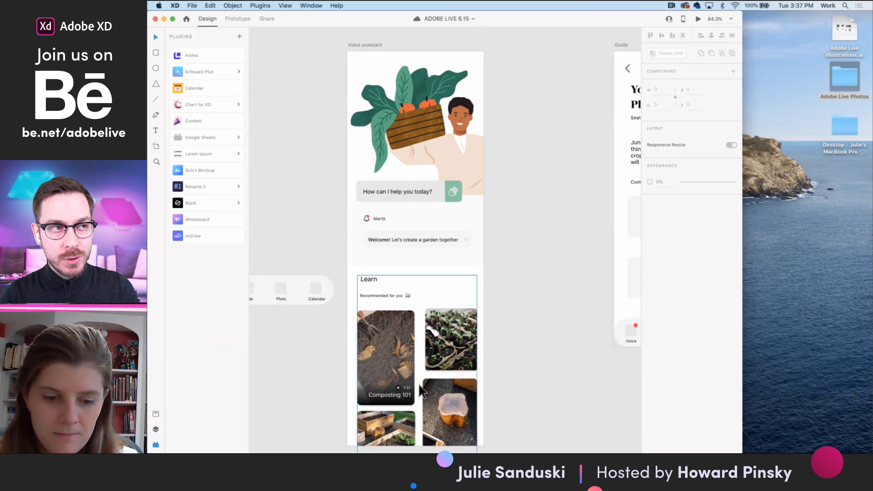
- Nudge the play icon and 1:37 duration slightly up, away from the Composting 101 title
scroll(419, 384, down, 3)
scroll(410, 336, up, 5)
click(413, 266)
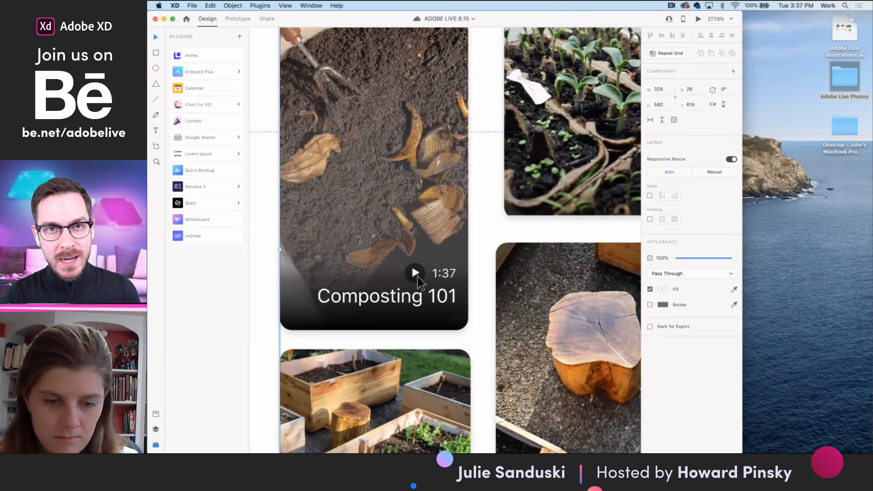
double_click(418, 277)
shift+click(441, 277)
drag(441, 277, 441, 273)
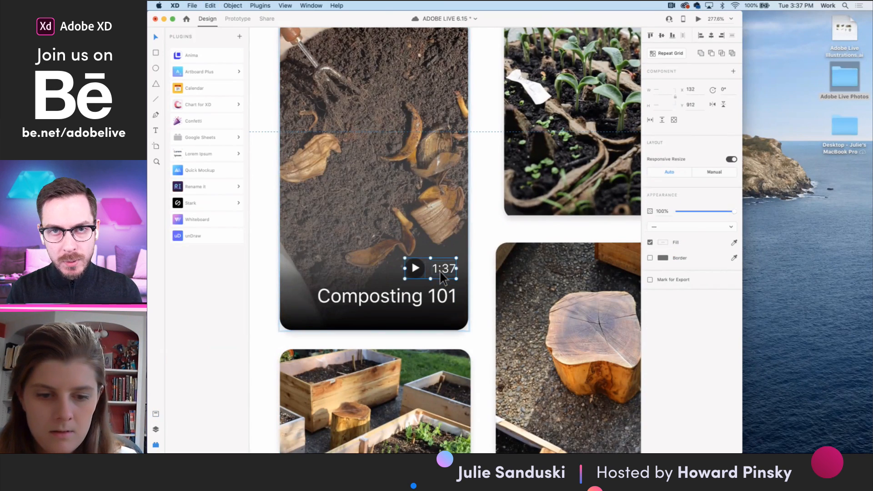
- Try copying the Composting 101 title, play icon and duration onto the seedling photo card, then undo the paste
scroll(440, 273, down, 2)
shift+click(433, 296)
key(super+c)
scroll(472, 232, right, 2)
scroll(473, 233, up, 1)
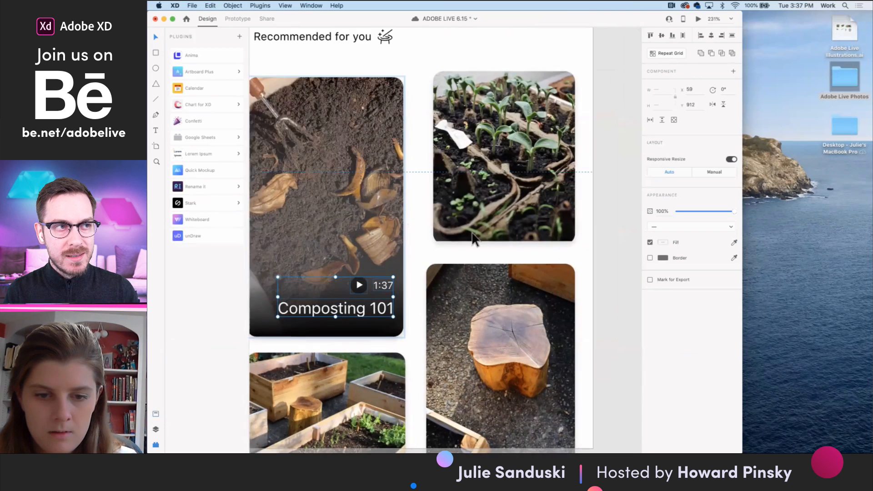
double_click(472, 233)
key(super+v)
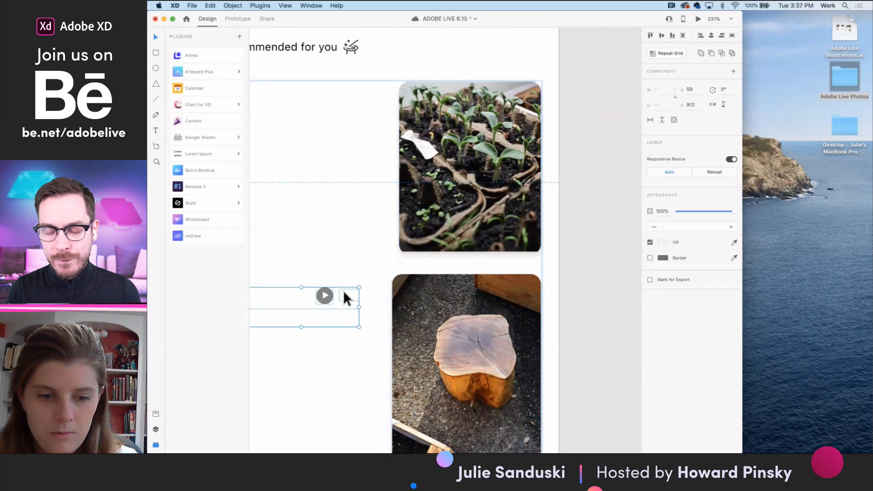
key(super+z)
- Move the loose Voice, Guide, Plots and Calendar navigation bar onto the Voice assistant artboard, across the top of the Learn cards
scroll(534, 233, down, 2)
scroll(533, 234, right, 10)
scroll(533, 234, up, 3)
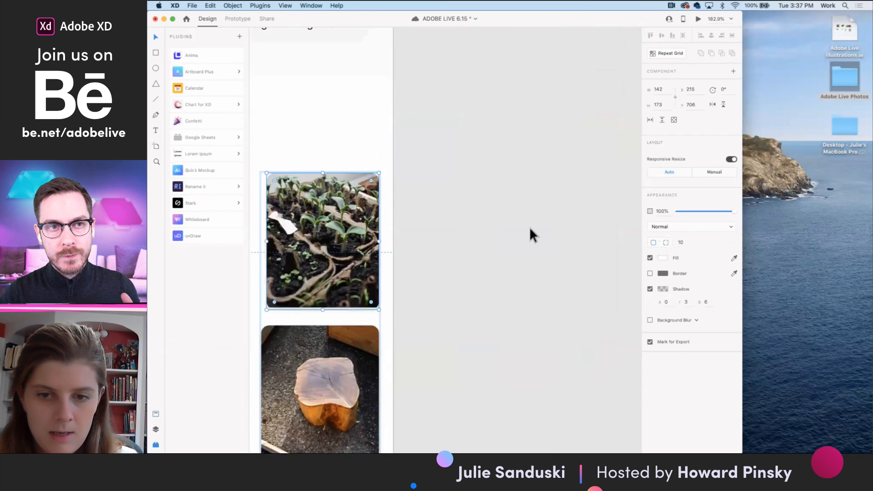
scroll(531, 233, down, 5)
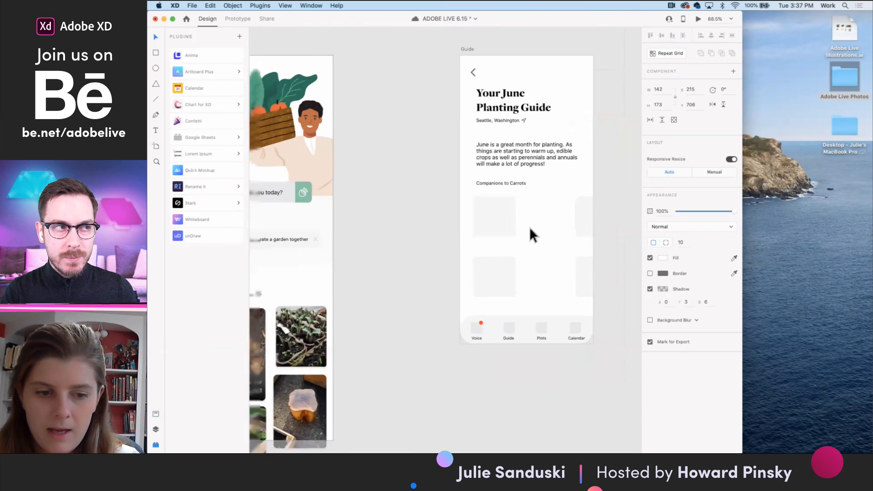
scroll(407, 184, left, 5)
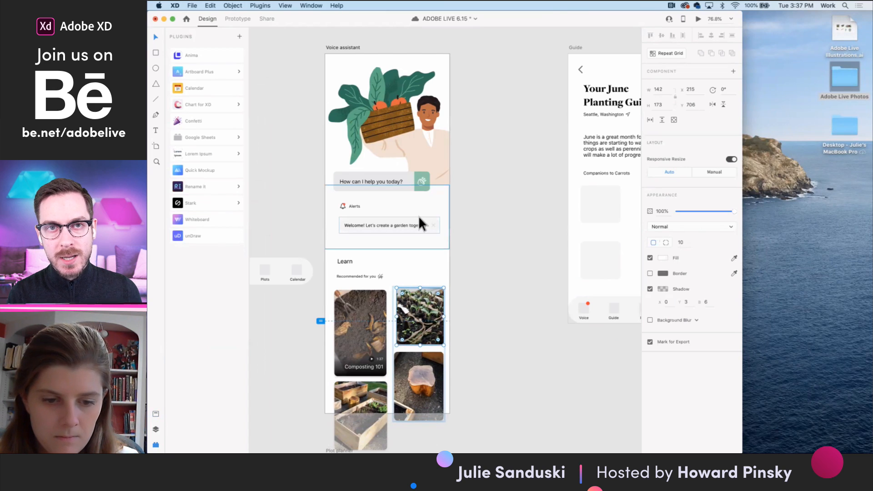
click(431, 257)
scroll(431, 258, left, 4)
drag(374, 261, 479, 310)
- Switch to prototyping, widen the app window and preview how the Voice assistant screen scrolls behind the navigation bar
click(419, 44)
click(232, 20)
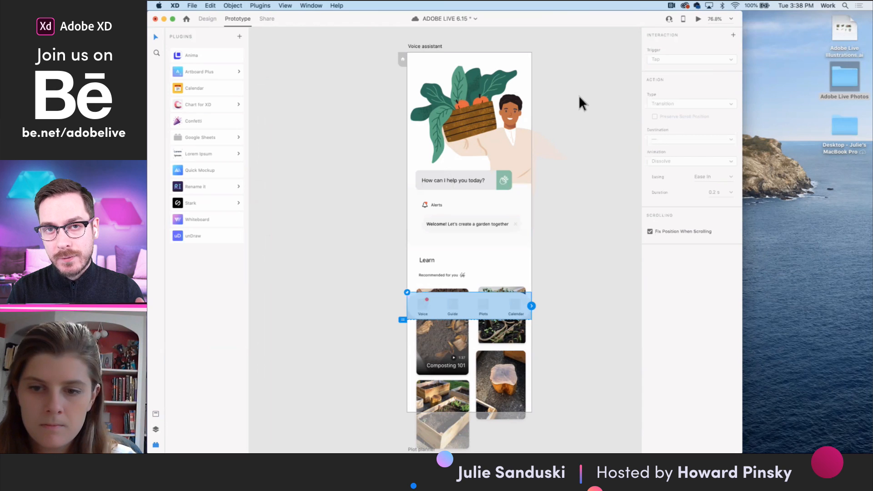
drag(743, 200, 870, 240)
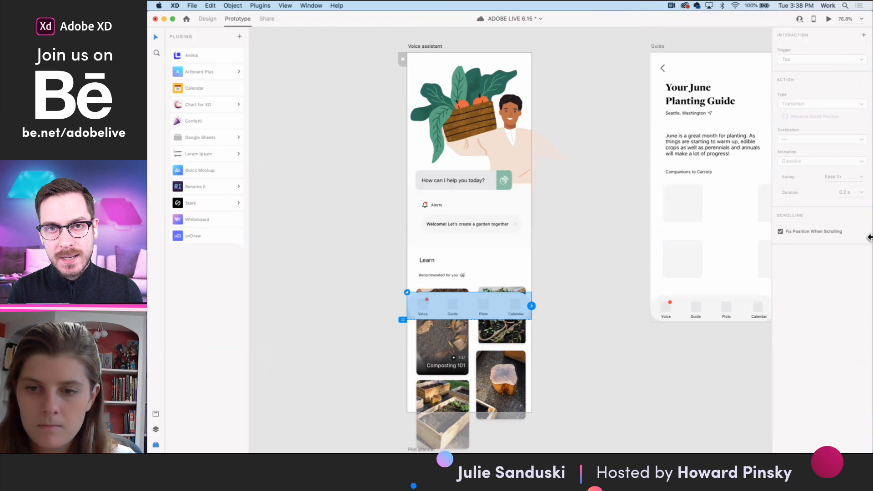
click(829, 19)
scroll(439, 275, down, 5)
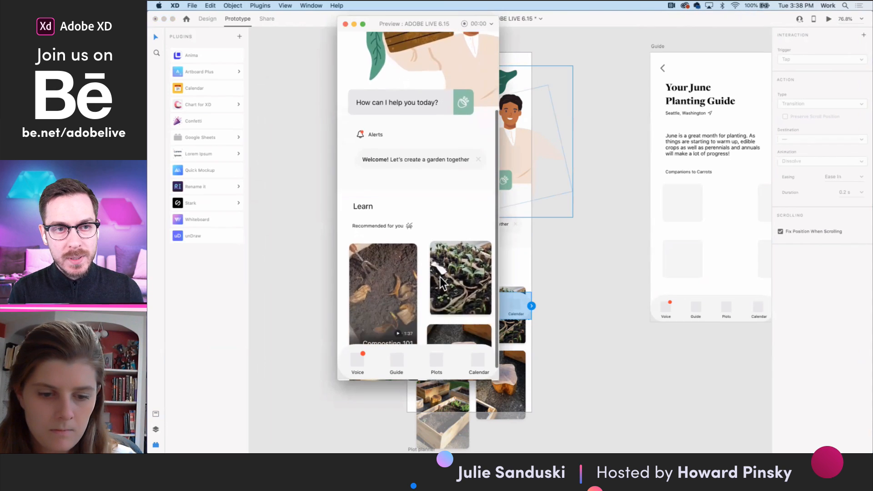
click(346, 24)
- Move the plot planner header, its Plots, Plant Profile – 5 and Plot profile screens, and the calendar header further down
scroll(479, 378, down, 3)
scroll(493, 334, down, 3)
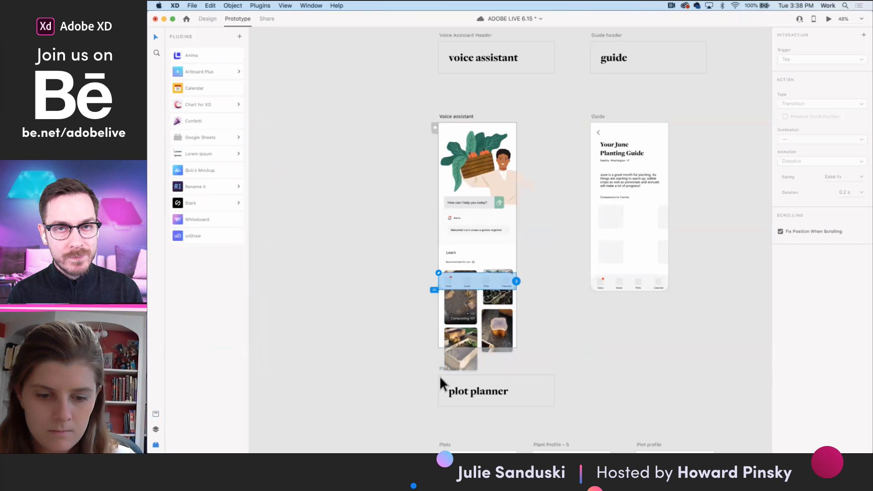
scroll(439, 376, down, 3)
click(438, 253)
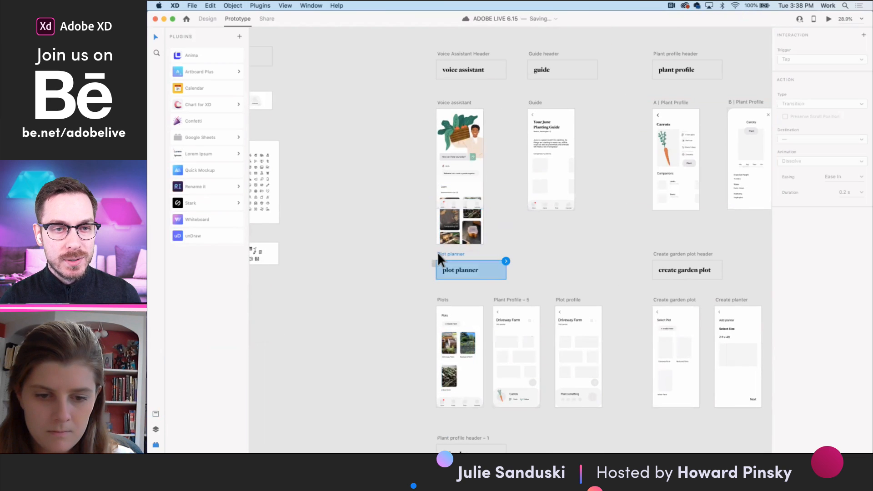
shift+click(443, 302)
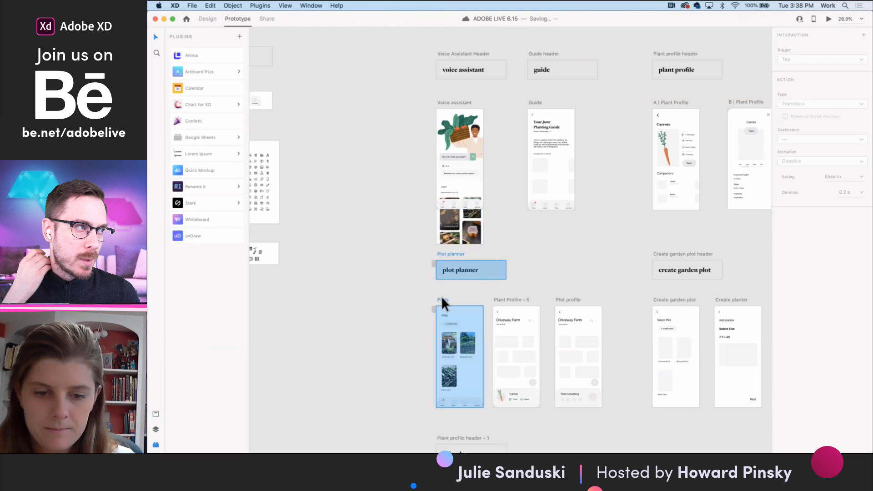
shift+click(526, 298)
key(shift+Down)
key(shift+Down)
key(shift+Down)
key(shift+Down)
key(shift+Down)
key(shift+Down)
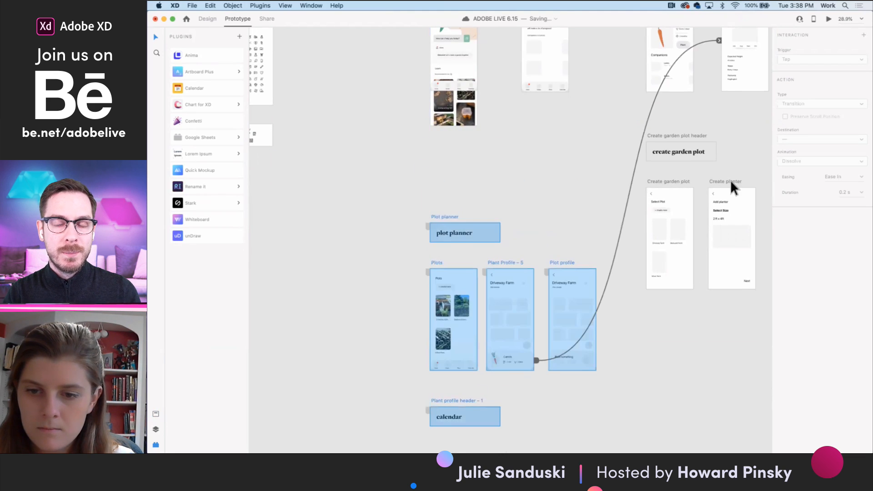
- Move the create garden plot header, Create garden plot and Create planter artboards down level with the plot planner row
click(673, 181)
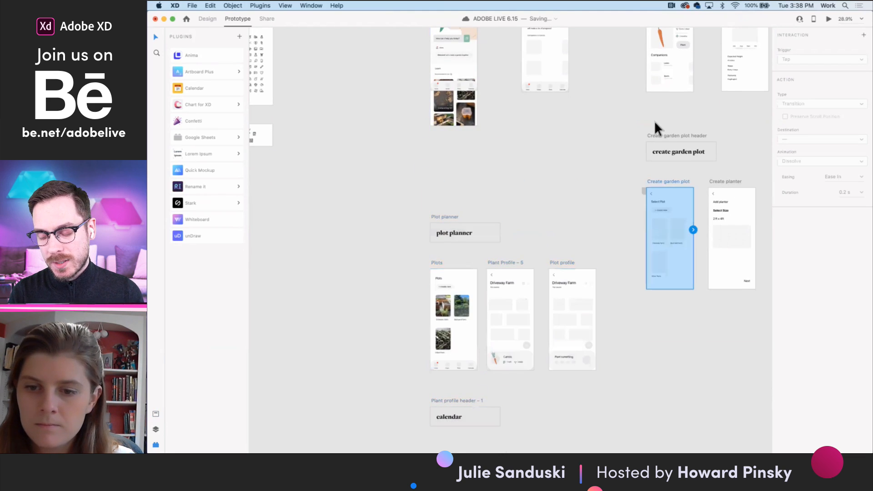
shift+click(660, 135)
drag(660, 135, 661, 214)
scroll(586, 188, up, 2)
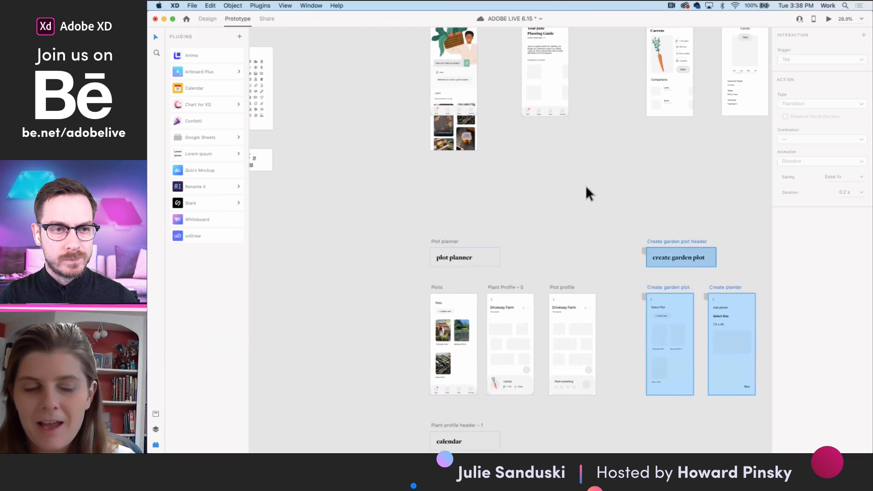
click(587, 188)
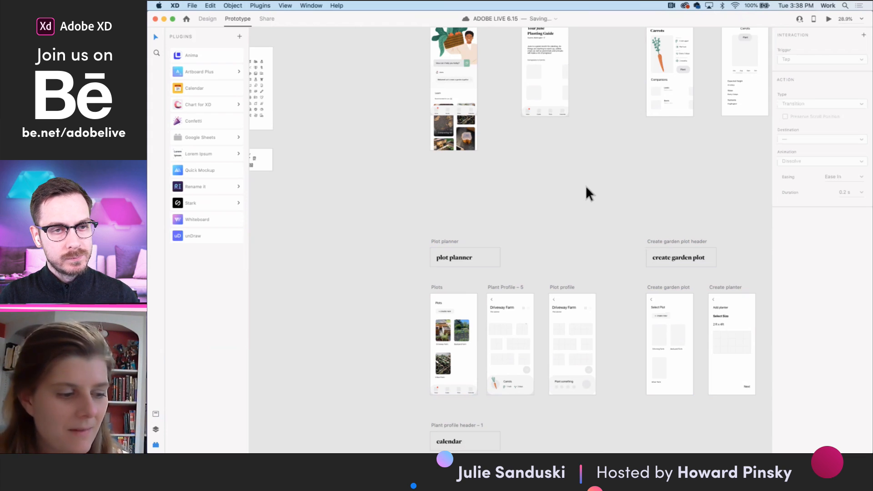
- Extend the bottom of the Voice assistant artboard in design mode to a height of 1284
scroll(547, 196, up, 4)
click(449, 104)
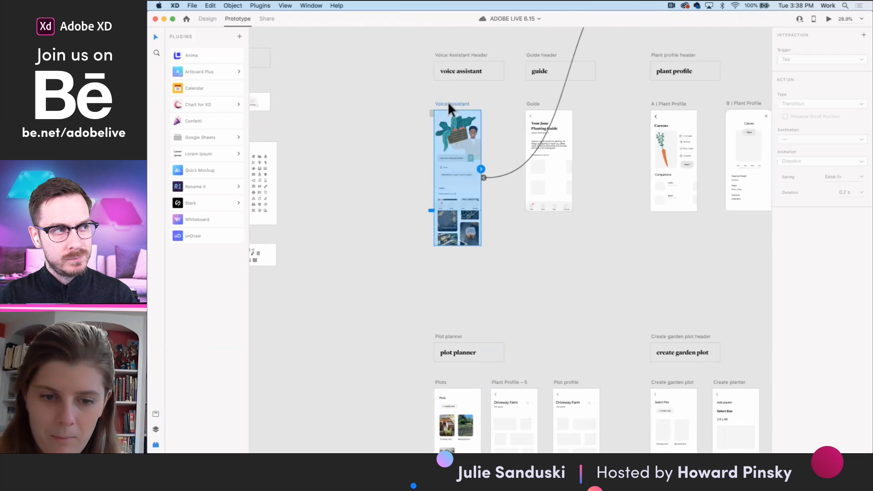
click(205, 21)
drag(458, 247, 458, 271)
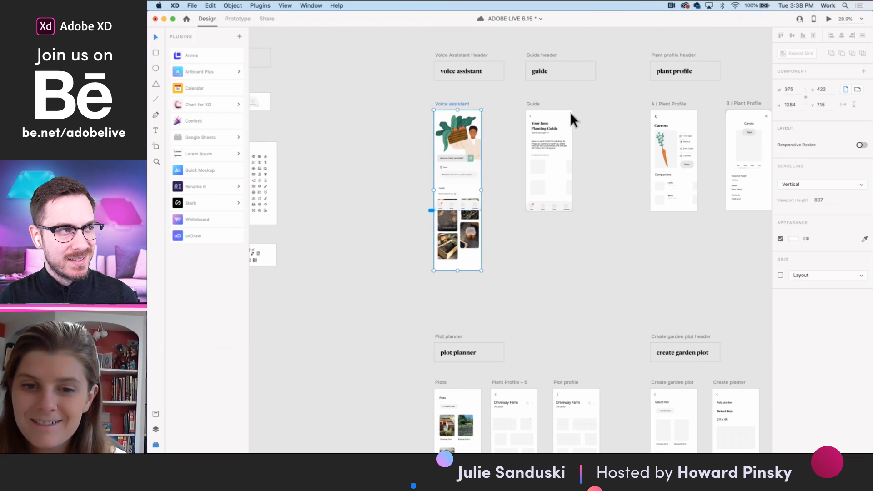
- Duplicate the Composting 101 title, play icon and duration onto the raised garden bed card below
scroll(497, 178, up, 5)
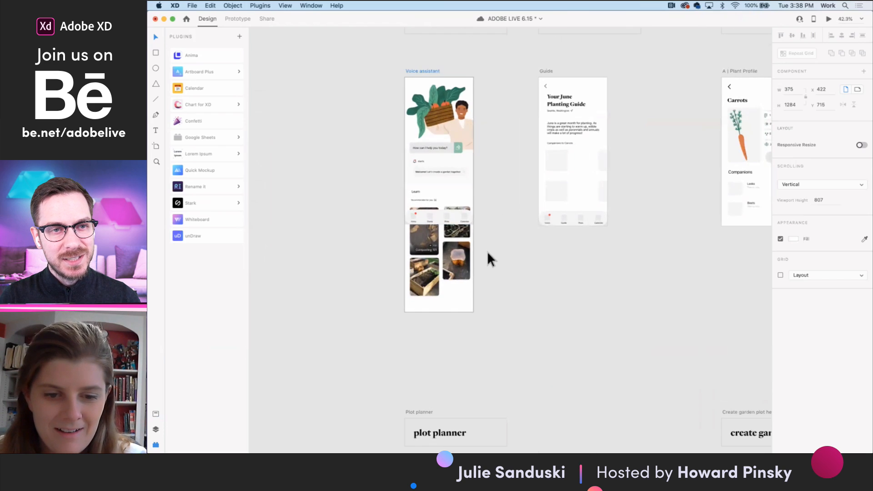
scroll(448, 272, up, 5)
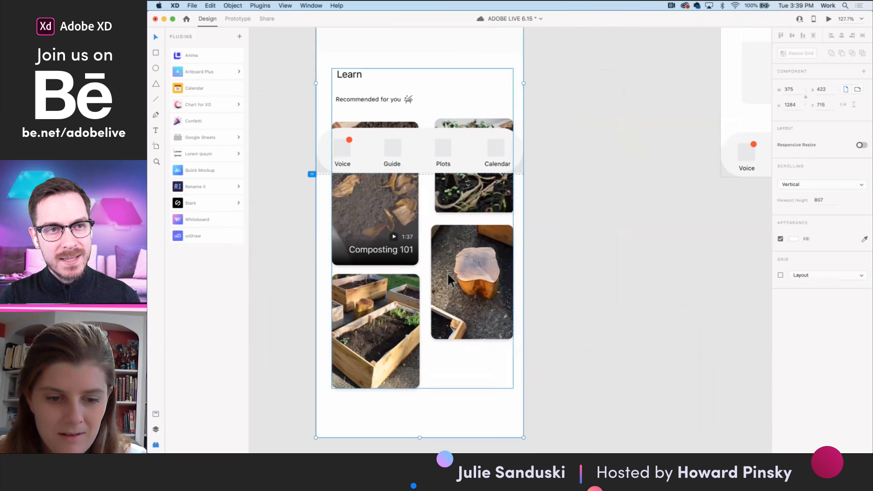
click(409, 255)
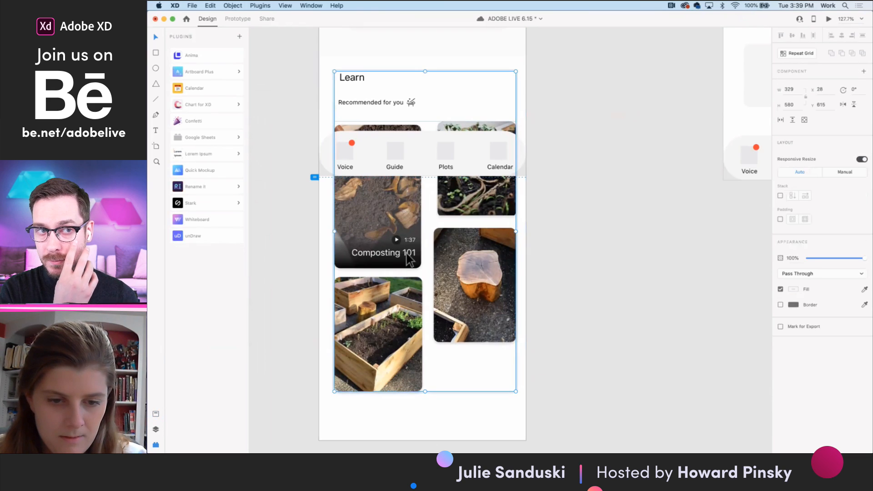
double_click(404, 254)
click(404, 255)
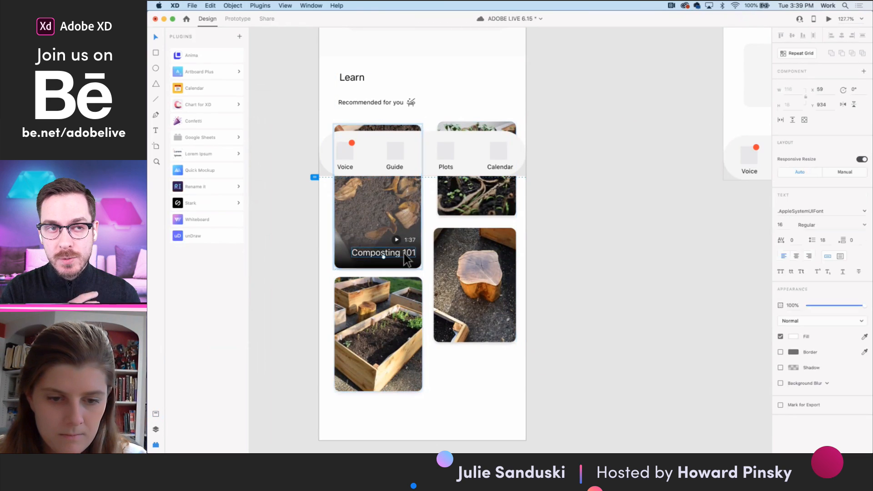
double_click(385, 343)
key(Escape)
click(395, 254)
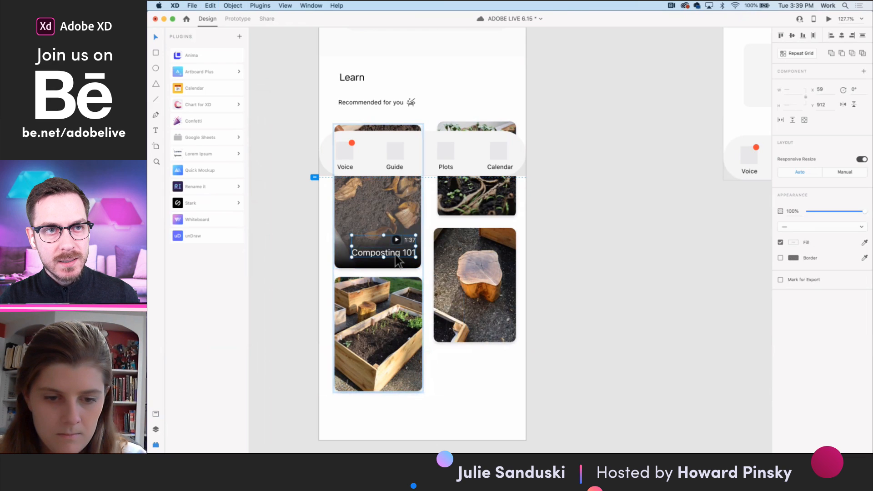
drag(397, 257, 406, 381)
- Retitle the copied label as Build Garden Box and nudge it left to X 52
scroll(387, 378, up, 5)
double_click(389, 372)
text(Build Garden)
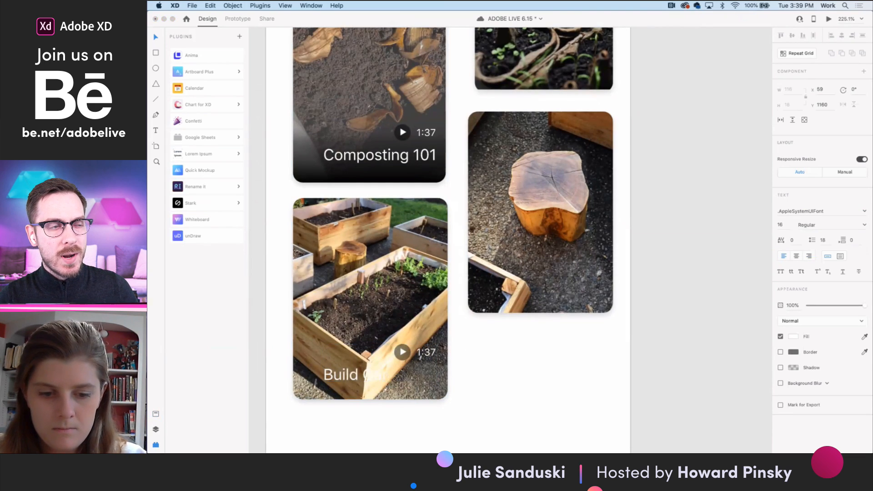
text( Bo)
key(Escape)
key(Left)
key(Left)
key(Left)
key(Left)
key(Left)
key(Left)
key(Left)
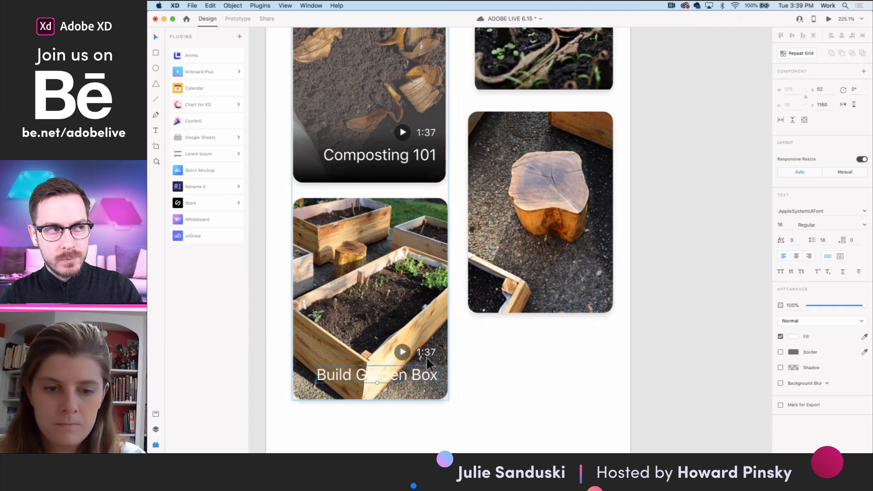
- Change the video duration on the Build Garden Box card to 1:30
double_click(429, 354)
click(435, 353)
key(BackSpace)
key(BackSpace)
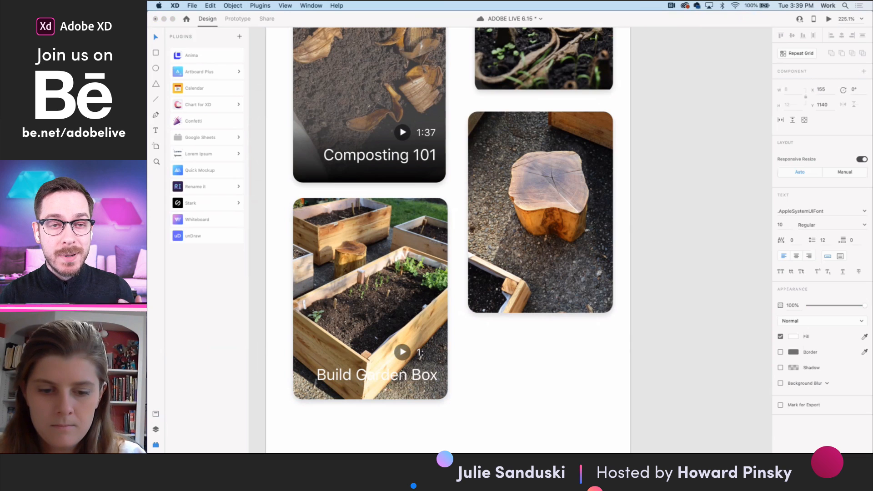
text(30)
key(Escape)
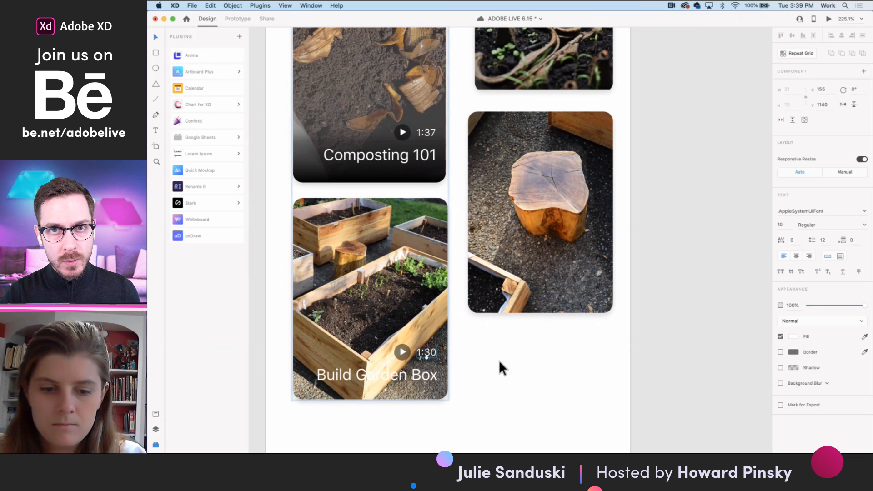
- Try 100% opacity on the Enable location overlay's black background and undo the change
scroll(499, 361, down, 10)
scroll(499, 360, up, 9)
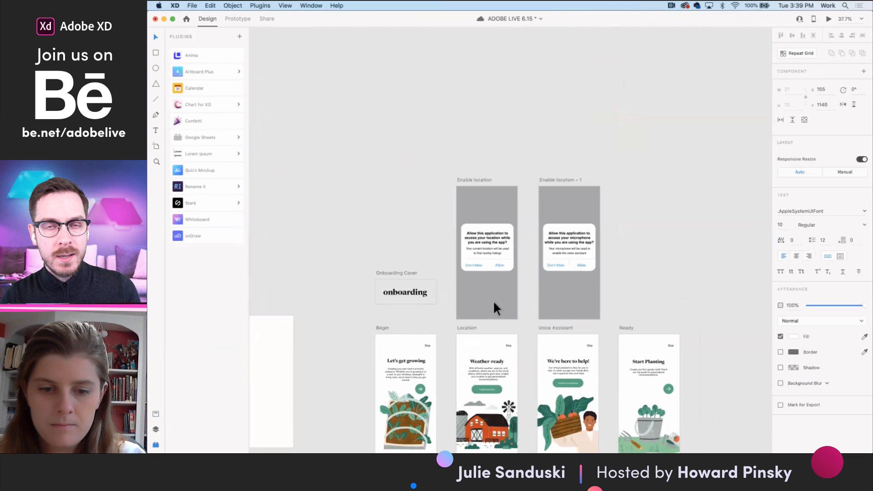
click(495, 305)
scroll(498, 274, down, 1)
key(super+z)
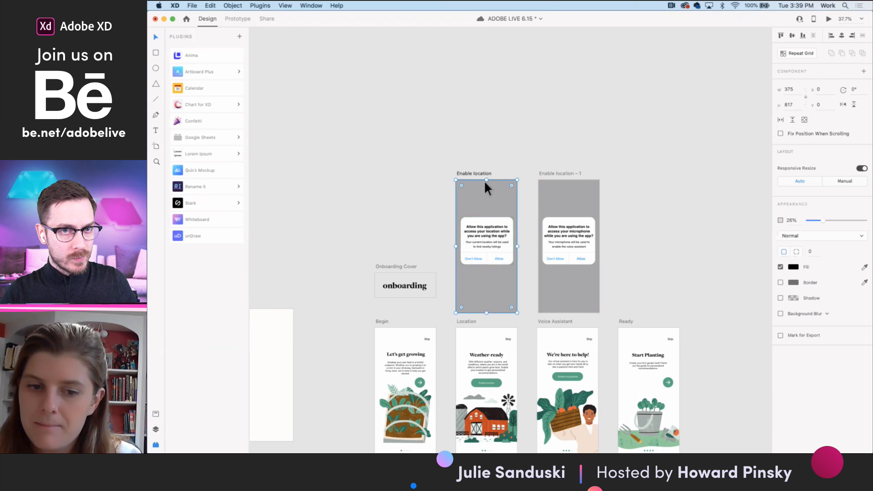
mouse_move(479, 174)
mouse_down()
mouse_move(625, 250)
mouse_move(710, 323)
mouse_move(421, 81)
mouse_move(481, 171)
mouse_up()
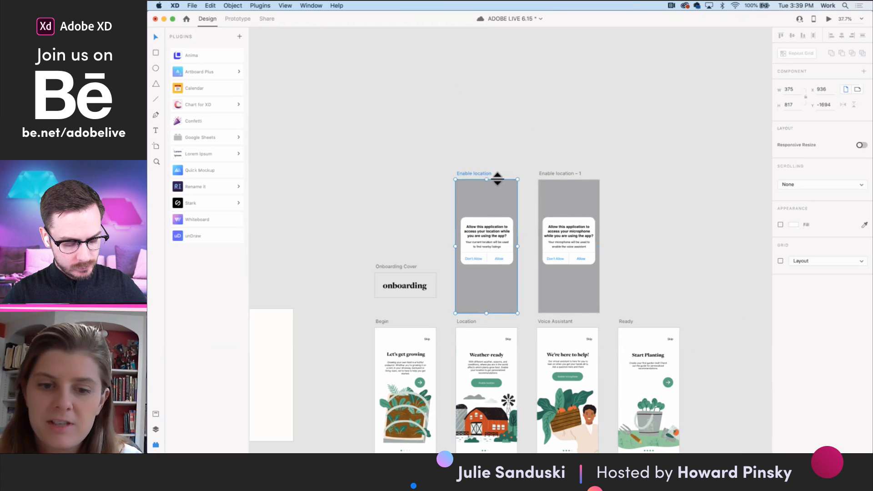
click(500, 188)
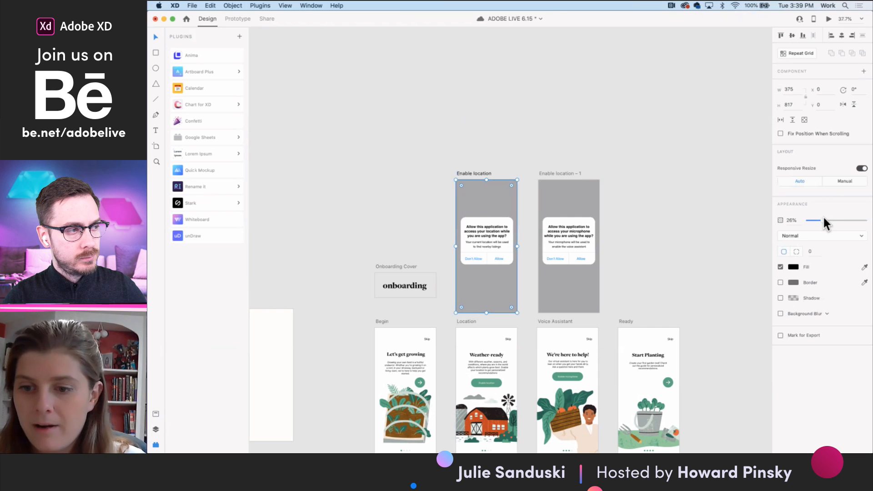
drag(833, 220, 868, 220)
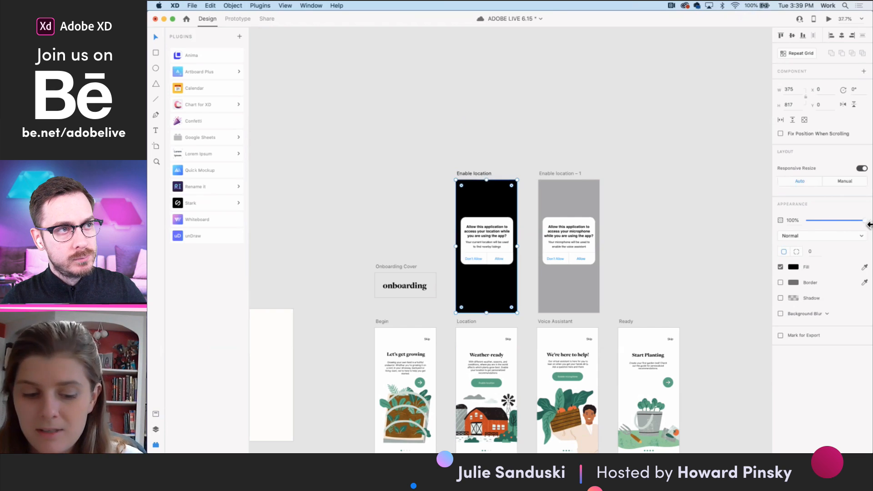
key(super+z)
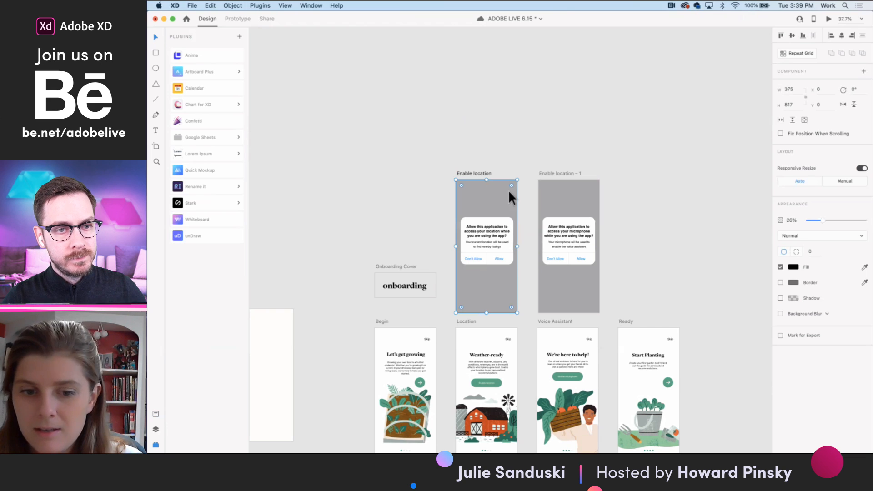
- Preview the Location onboarding screen with its location permission overlay and close the preview
click(468, 322)
key(super+Return)
click(421, 174)
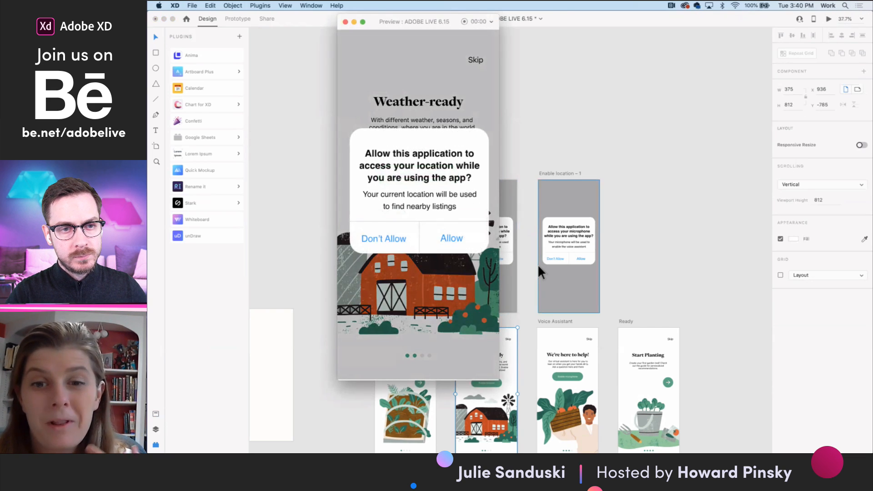
click(345, 23)
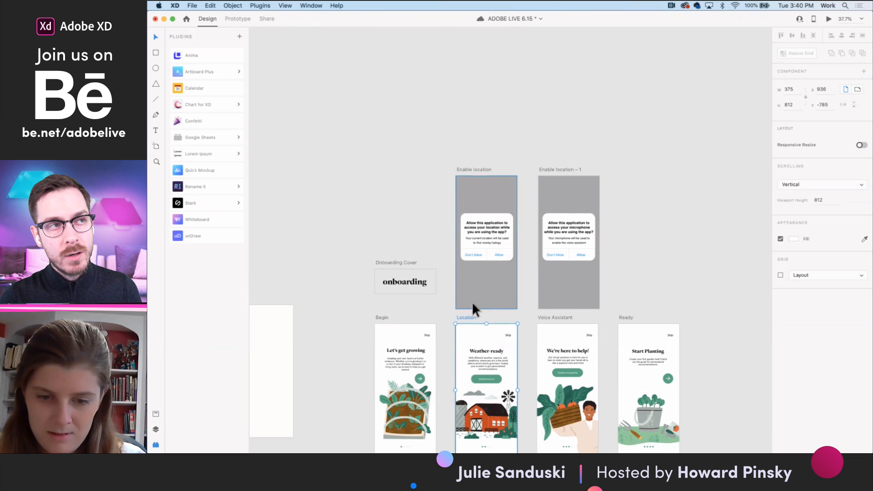
- Copy the dark gradient overlay of the Composting 101 card and place the copy over the Build Garden Box card
scroll(473, 301, down, 3)
click(532, 263)
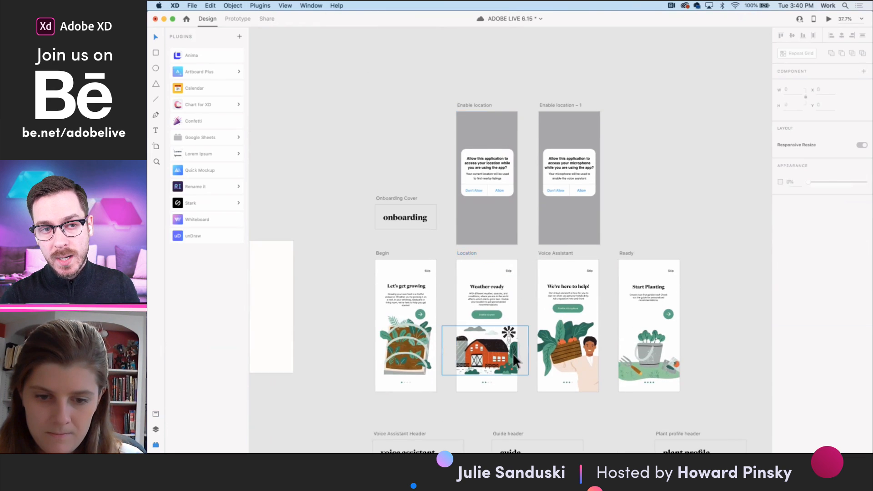
scroll(517, 386, down, 4)
scroll(515, 380, down, 10)
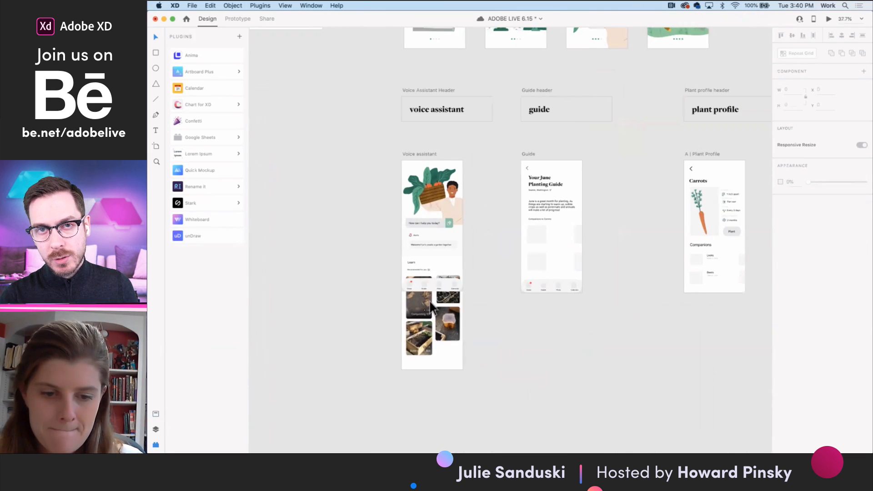
scroll(426, 348, up, 5)
scroll(425, 348, up, 4)
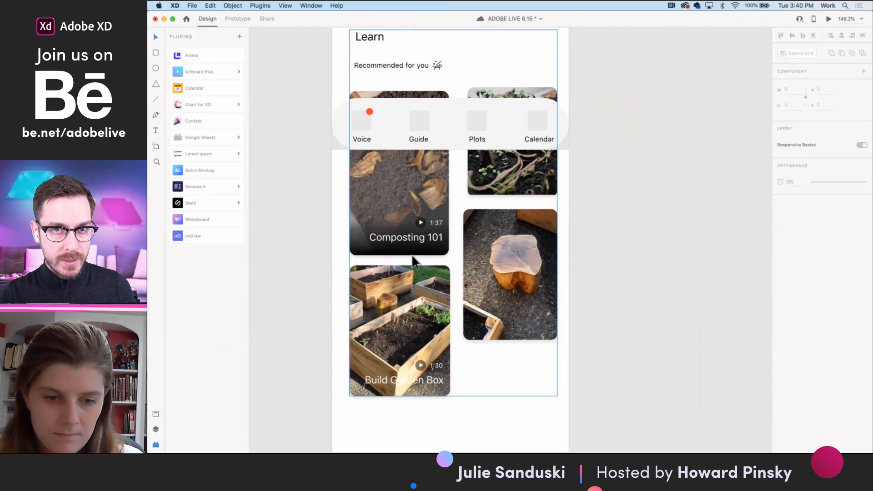
click(411, 255)
double_click(415, 257)
double_click(423, 254)
drag(425, 254, 414, 252)
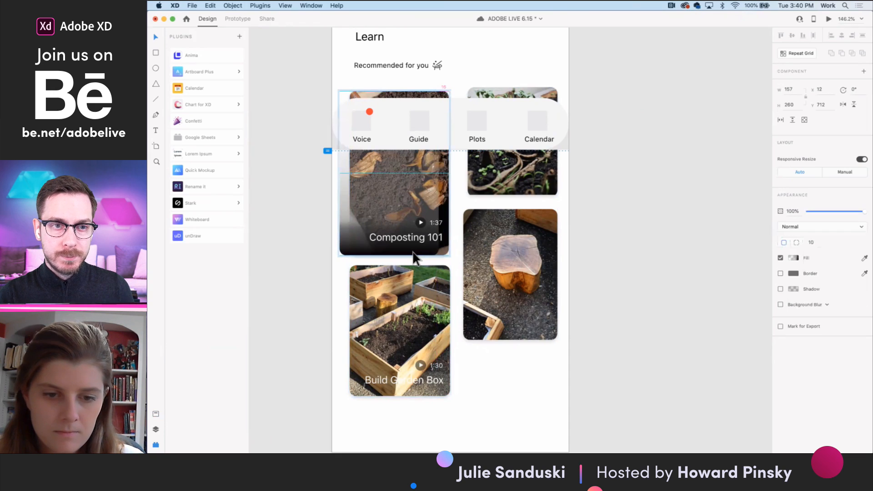
key(super+z)
key(super+c)
key(super+v)
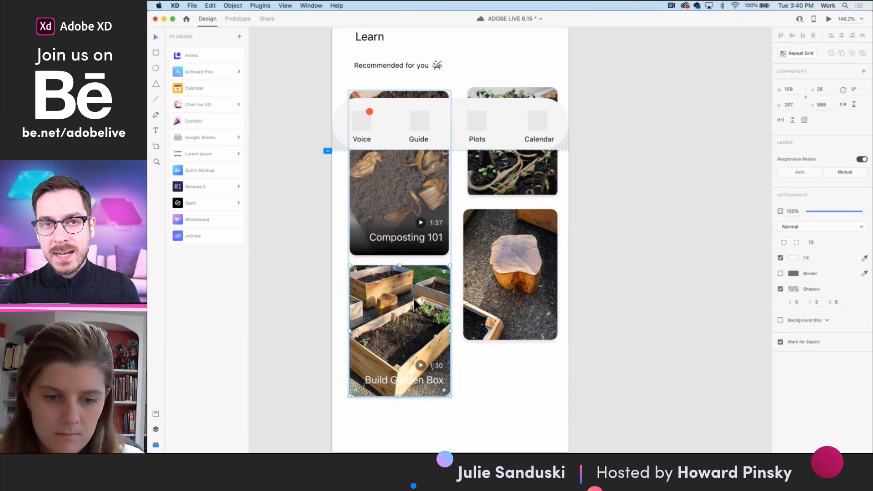
drag(421, 251, 415, 386)
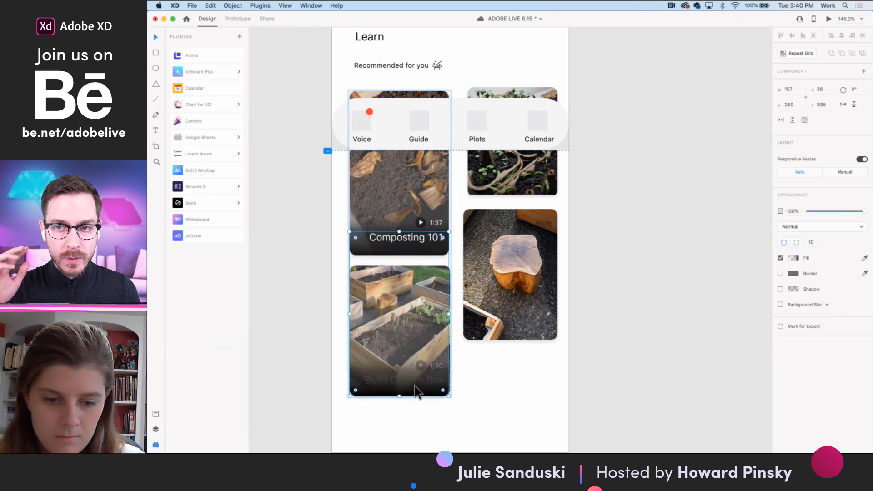
- Try to group the play icon, duration and title of the Build Garden Box card
shift+click(441, 366)
shift+click(439, 367)
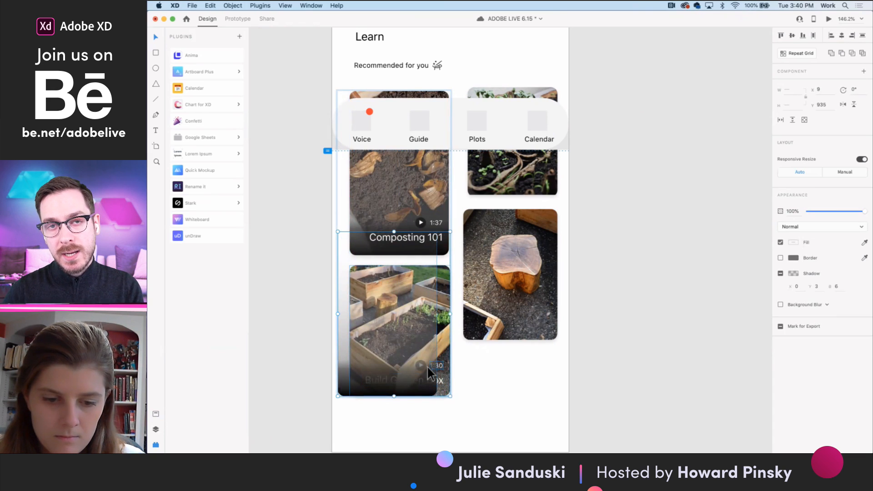
shift+click(427, 378)
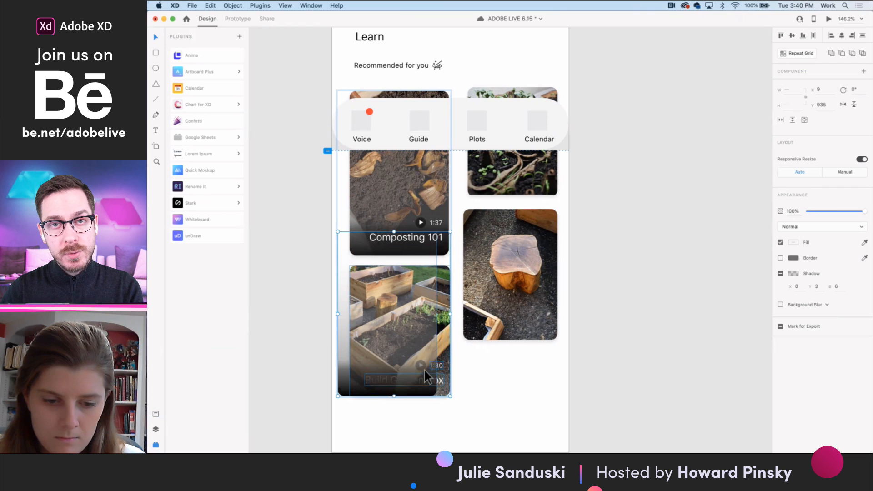
key(super+g)
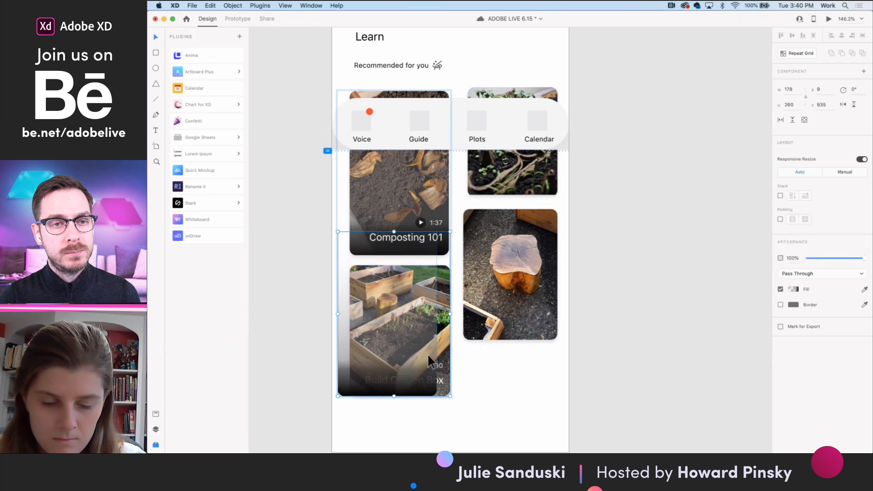
- Group the Build Garden Box title, play icon and duration, and bring the group in front of the gradient
double_click(426, 345)
drag(434, 342, 416, 339)
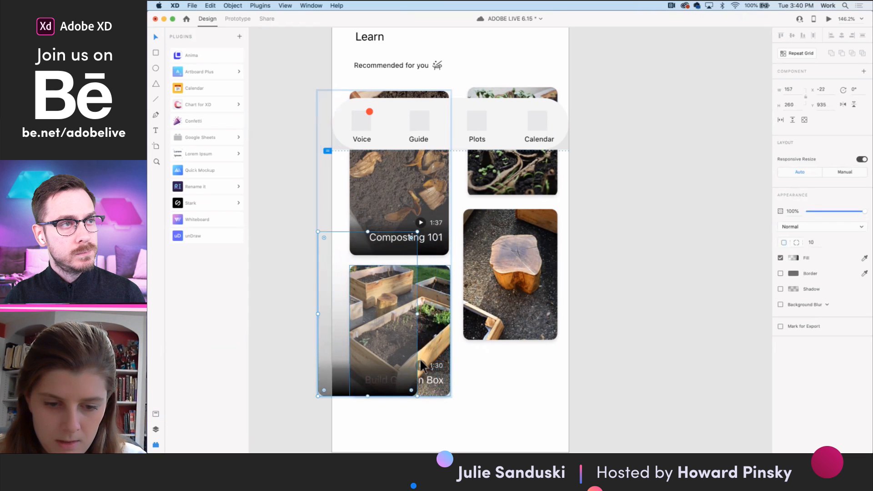
click(420, 363)
shift+click(433, 375)
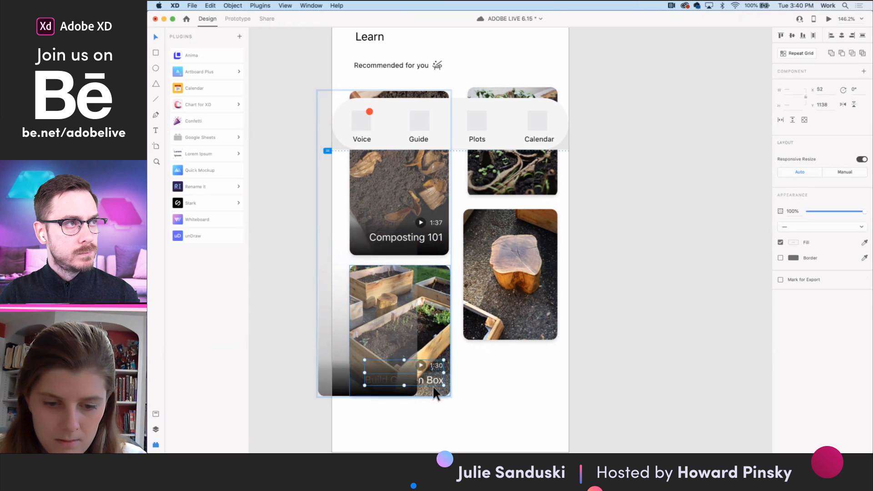
key(super+g)
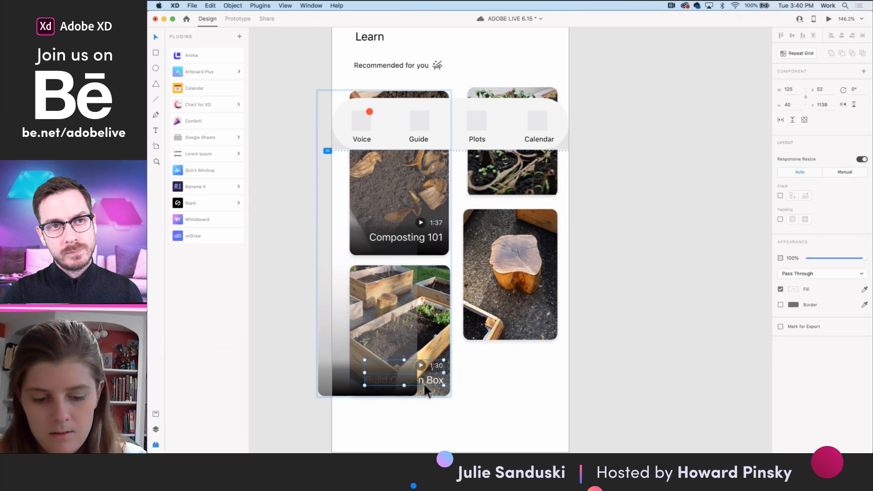
right_click(425, 381)
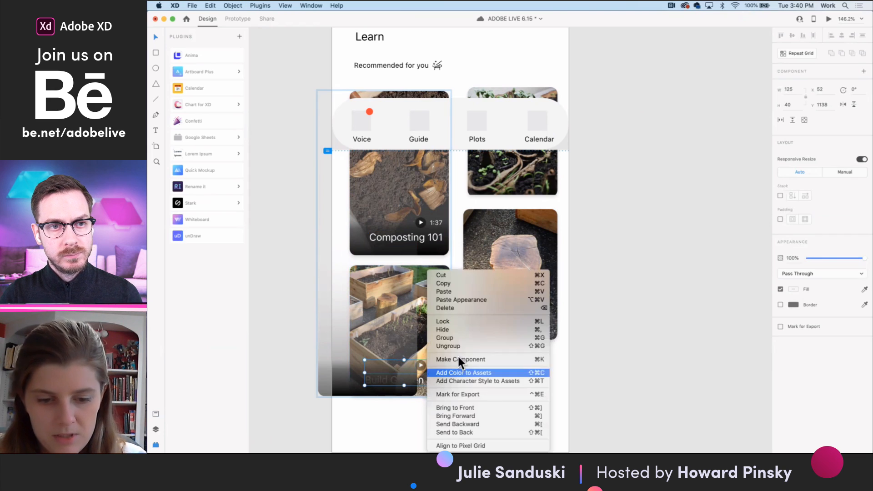
click(462, 408)
- Align the gradient copy with the Build Garden Box card at X 28 and shorten it from the top to a height of 207
click(394, 313)
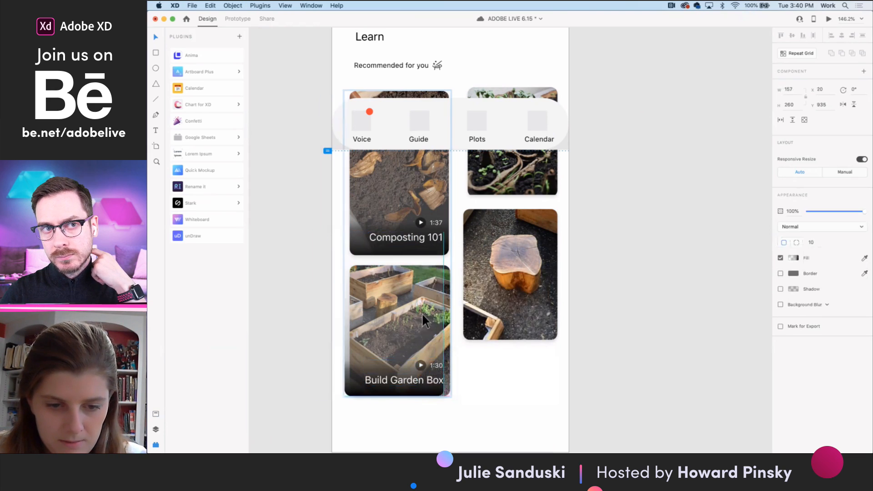
drag(427, 312, 424, 313)
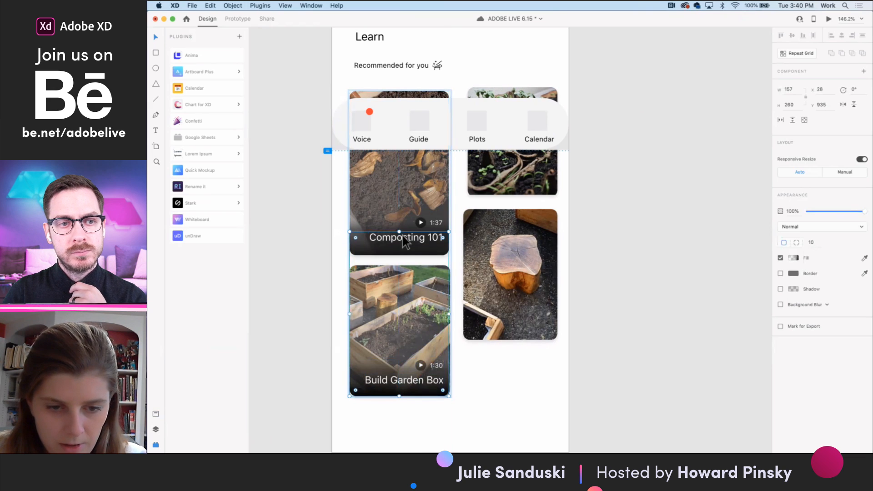
drag(399, 232, 400, 262)
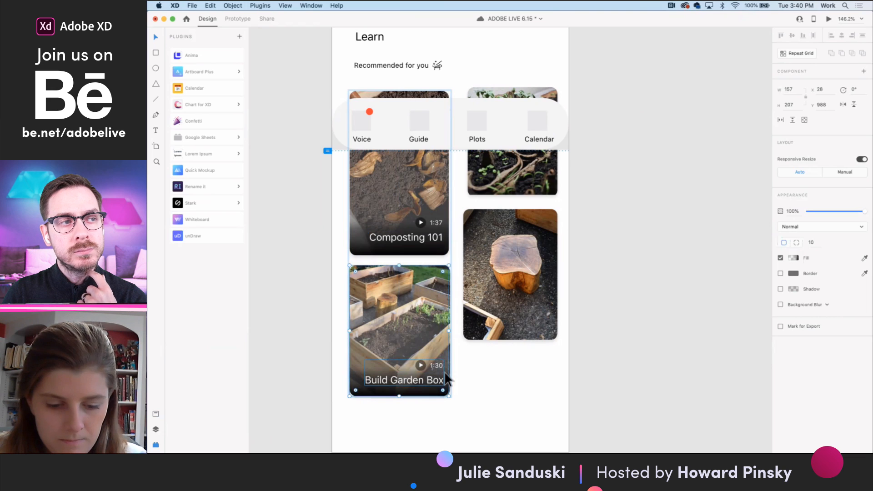
click(506, 287)
mouse_move(505, 283)
mouse_down()
mouse_move(614, 312)
mouse_move(594, 357)
mouse_move(529, 297)
mouse_move(506, 292)
mouse_up()
double_click(517, 315)
click(440, 330)
click(442, 328)
double_click(509, 256)
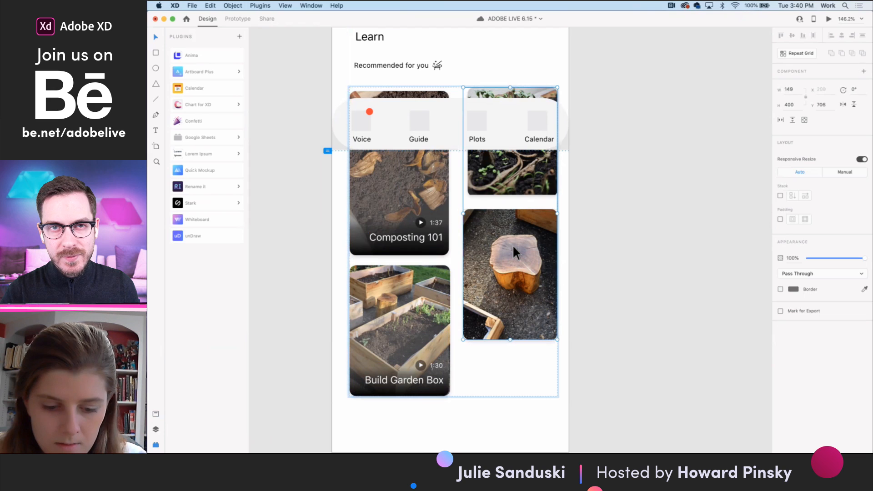
drag(512, 245, 539, 291)
key(super+z)
key(super+z)
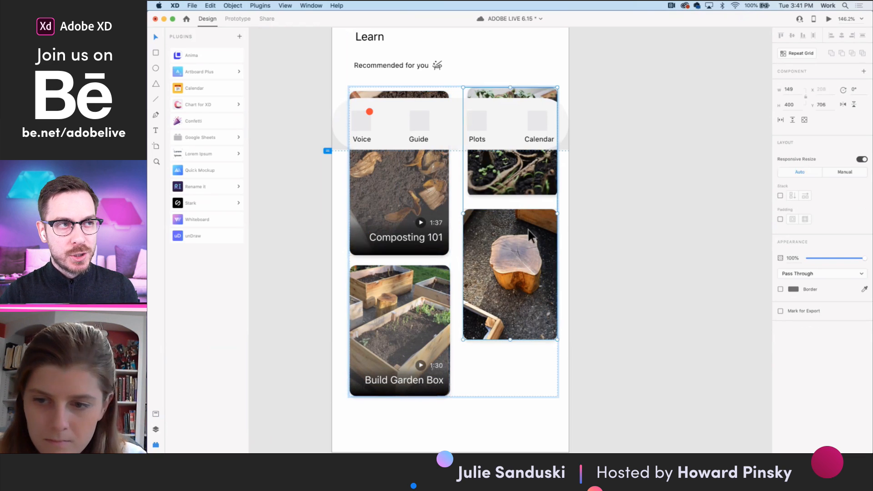
- Put the tree stump photo in a group of its own and expand that group in the layer list
click(444, 271)
double_click(482, 256)
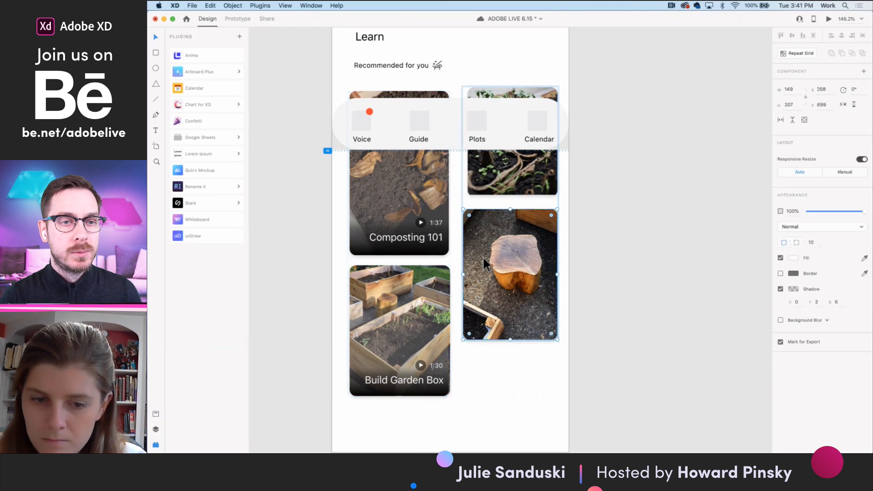
key(Escape)
key(super+v)
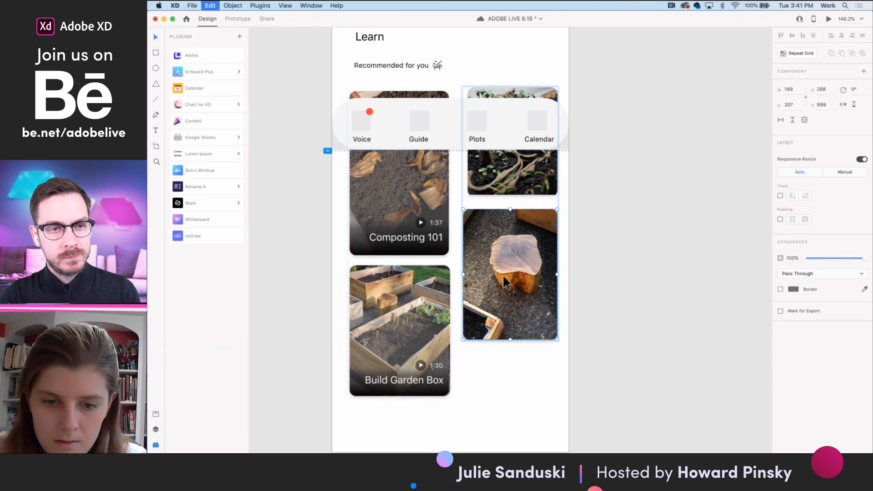
key(super+z)
click(155, 428)
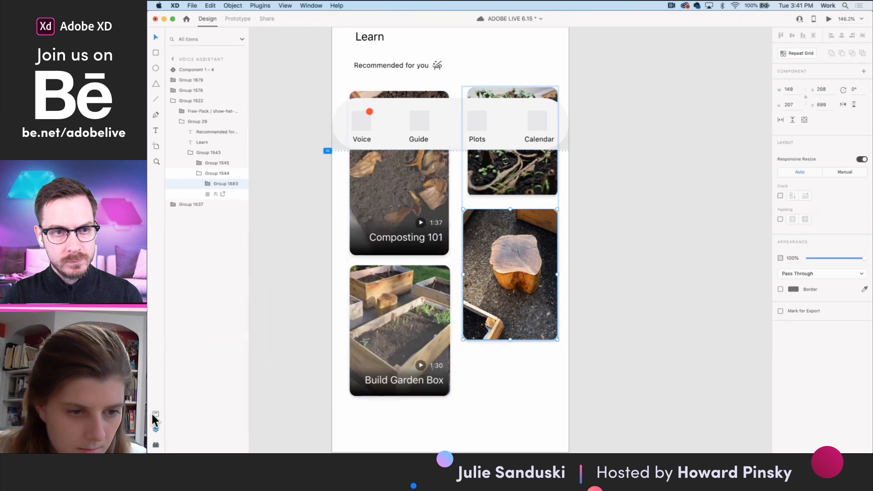
click(208, 184)
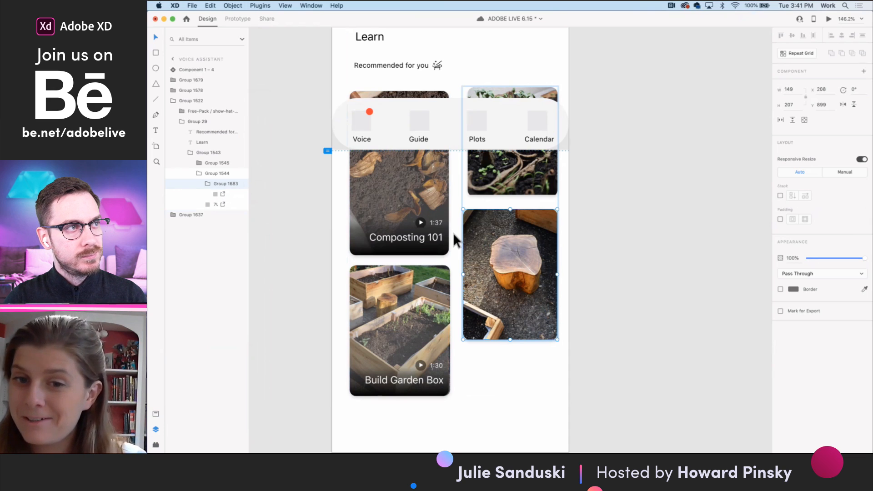
- Paste the dark gradient into the stump photo's group and fit it over the photo at X 208, Y 699 with a width of 149
double_click(495, 252)
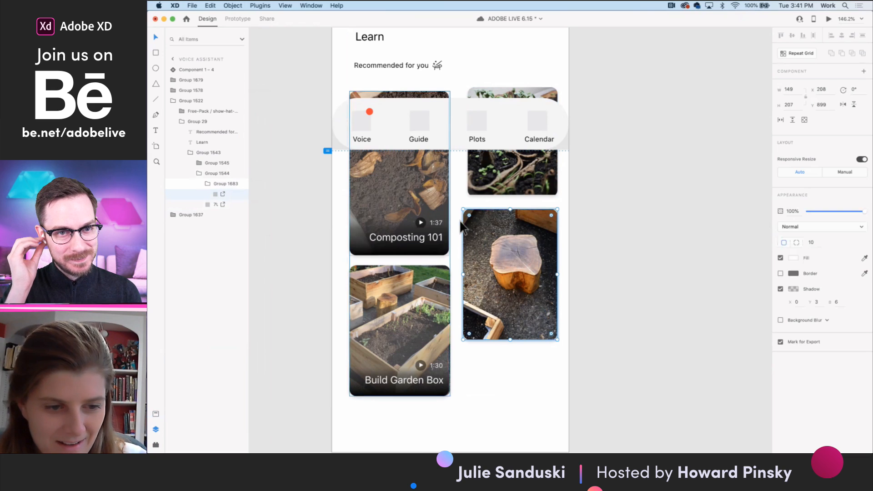
click(214, 183)
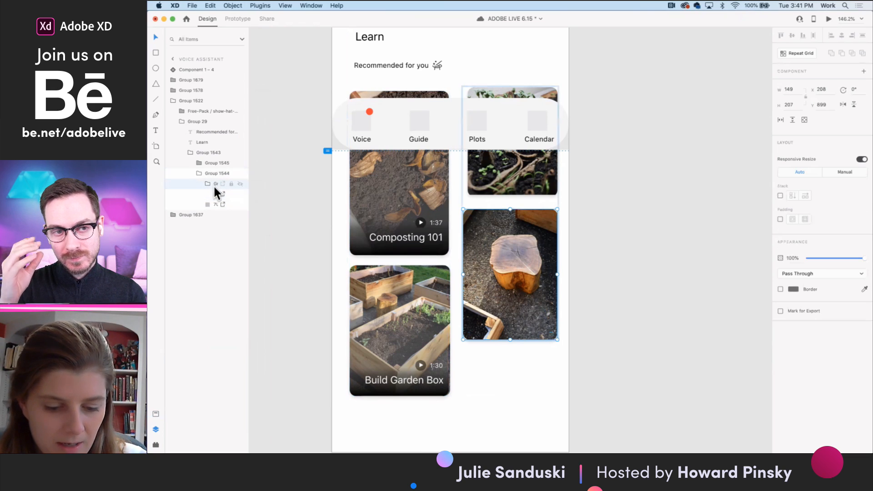
key(super+v)
drag(212, 183, 214, 200)
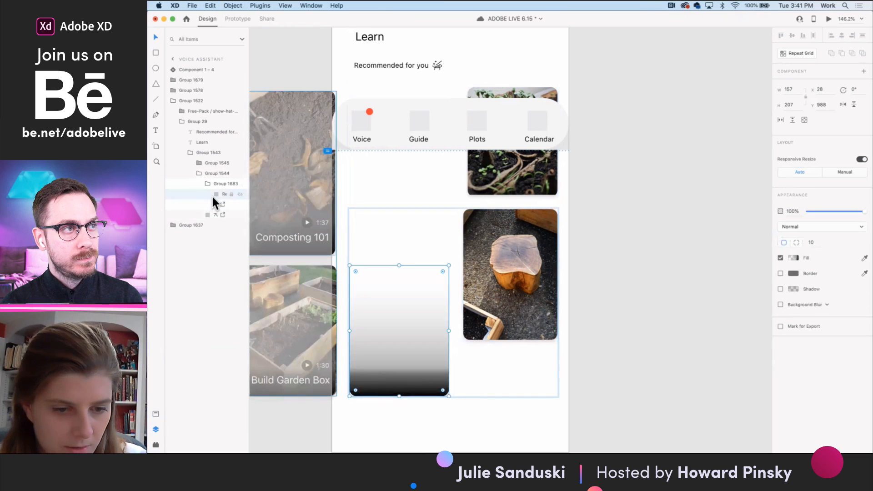
drag(384, 327, 498, 269)
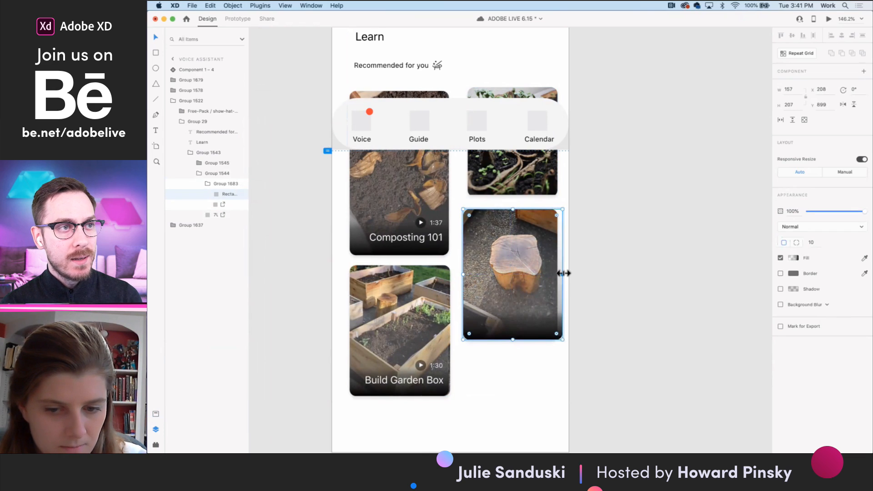
drag(564, 273, 557, 273)
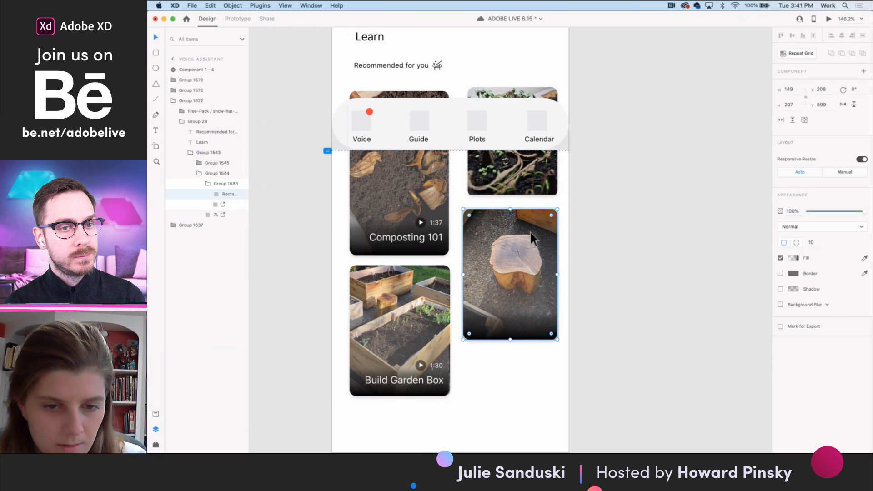
- Copy the stump card's gradient into the surrounding column group, outside the stump card's own group
click(521, 180)
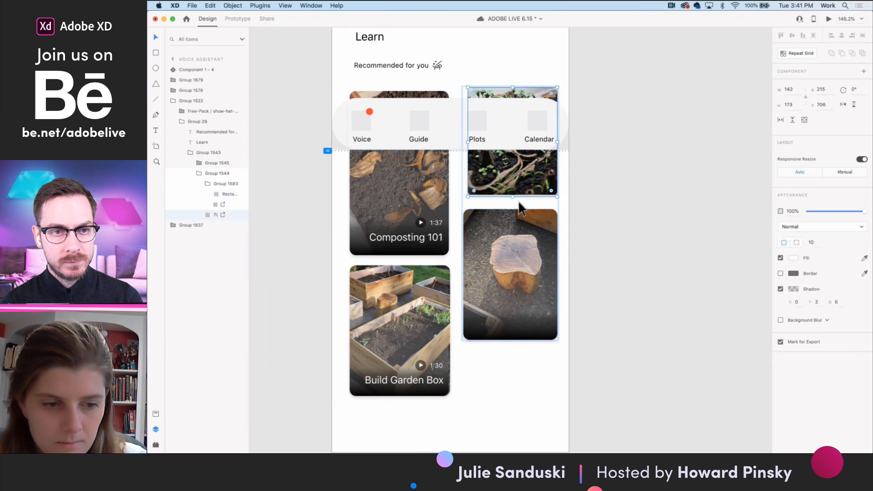
click(516, 214)
drag(215, 218, 212, 227)
drag(525, 240, 525, 153)
key(super+z)
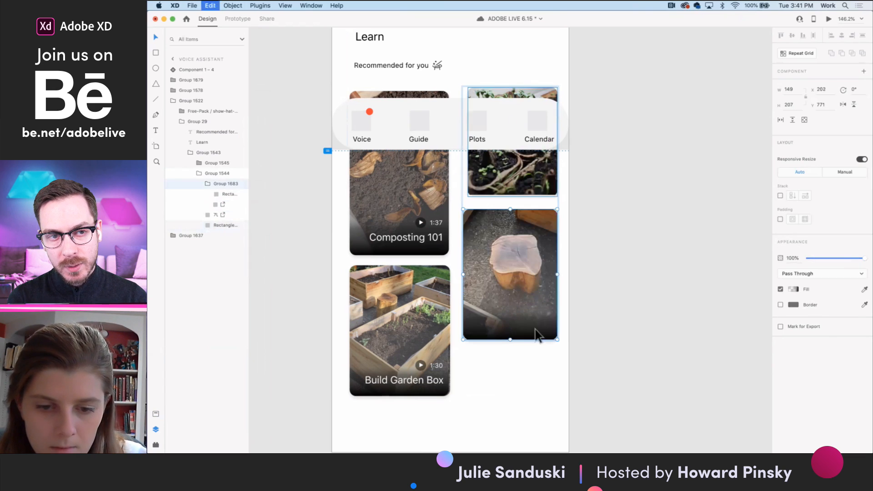
- Place the gradient copy over the seedlings card at X 215, Y 672 with a width of 142, and save the document
click(217, 226)
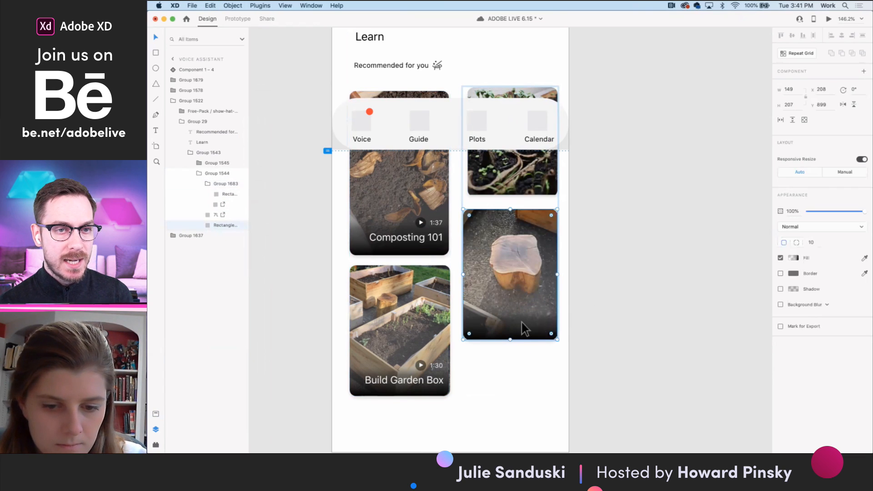
drag(523, 323, 522, 250)
key(super+z)
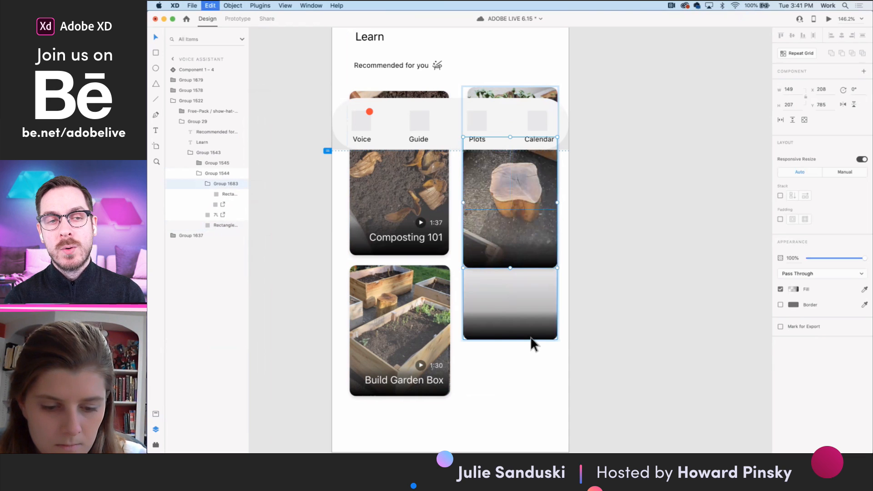
mouse_move(514, 307)
mouse_down()
mouse_move(539, 249)
mouse_move(510, 170)
mouse_move(528, 178)
mouse_up()
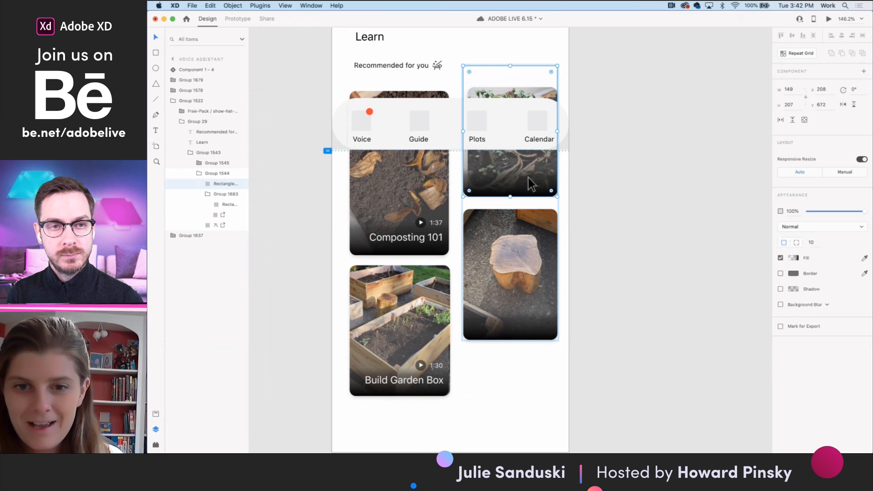
key(super+s)
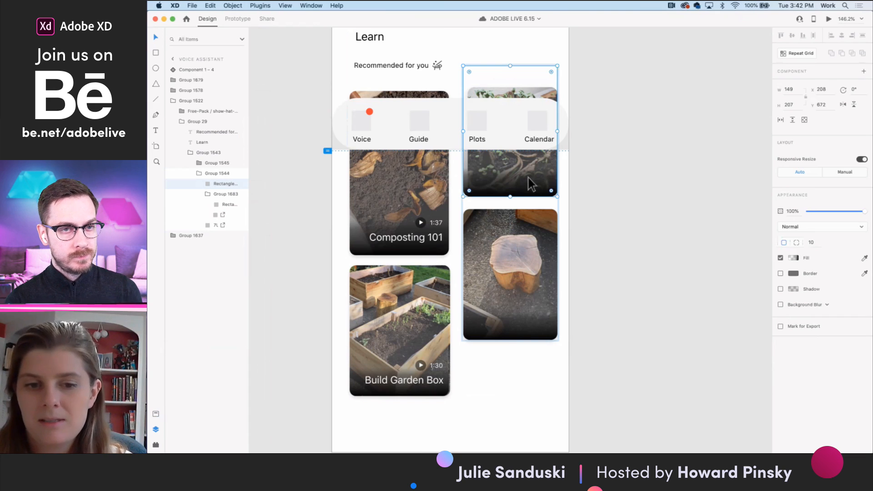
drag(463, 132, 468, 132)
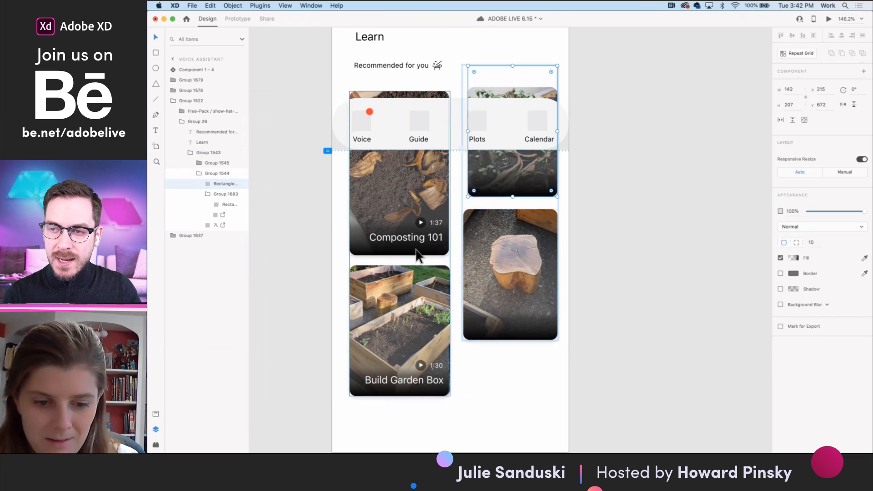
- Paste a copy of the Build Garden Box title, duration and play icon group inside the stump card's group
click(501, 325)
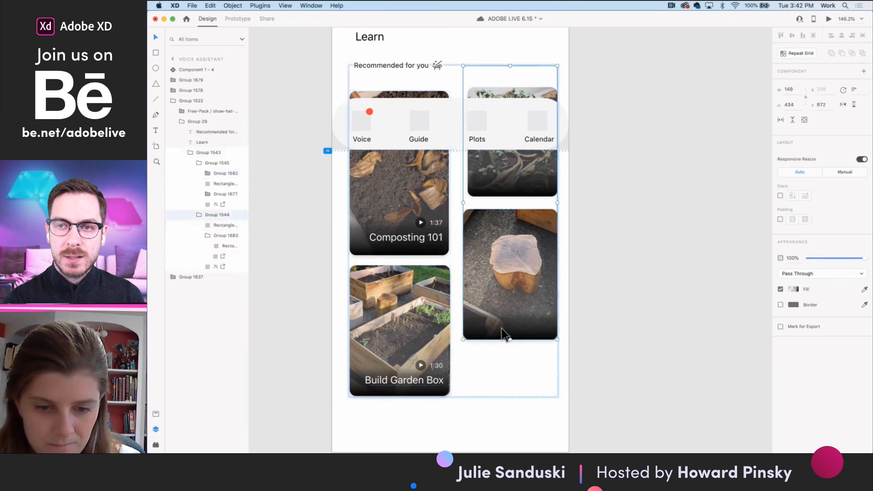
double_click(502, 325)
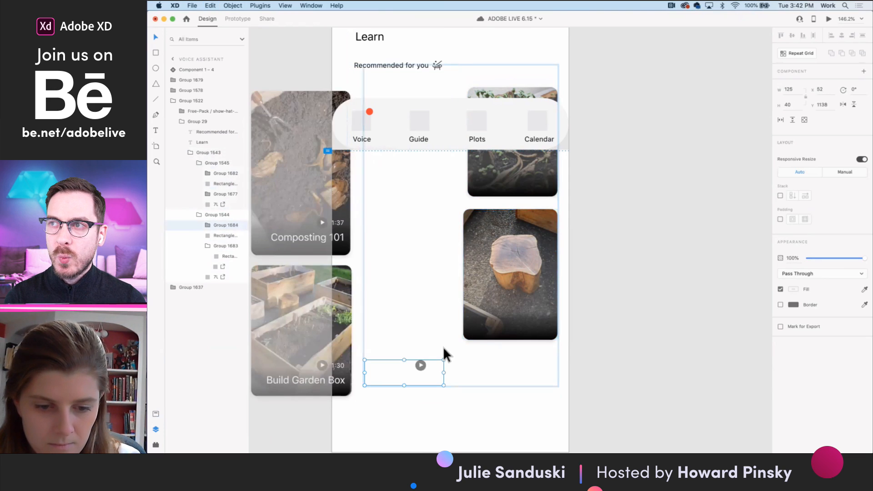
key(super+v)
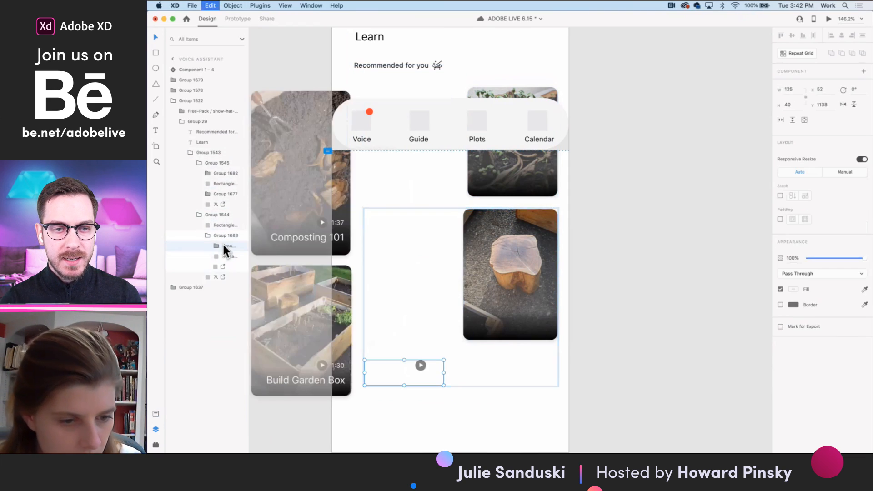
drag(216, 261, 217, 261)
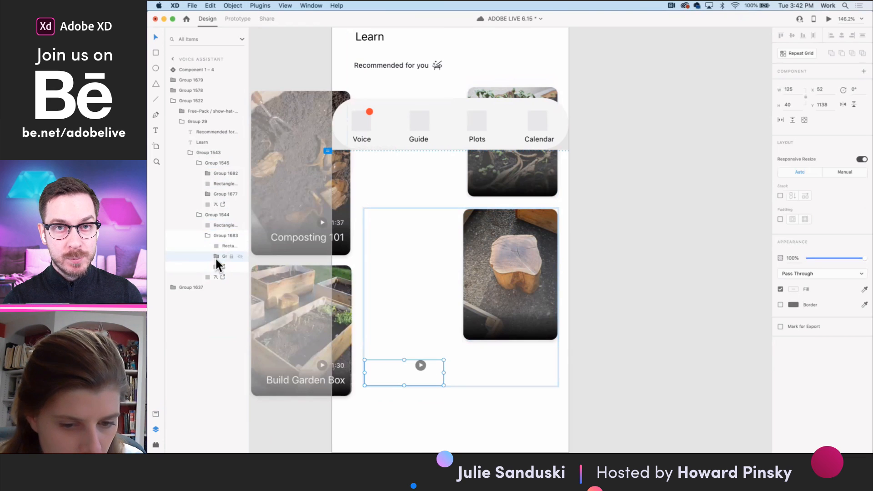
- Move the copied title, duration and play icon onto the lower part of the stump card at X 220, Y 1051
key(super+a)
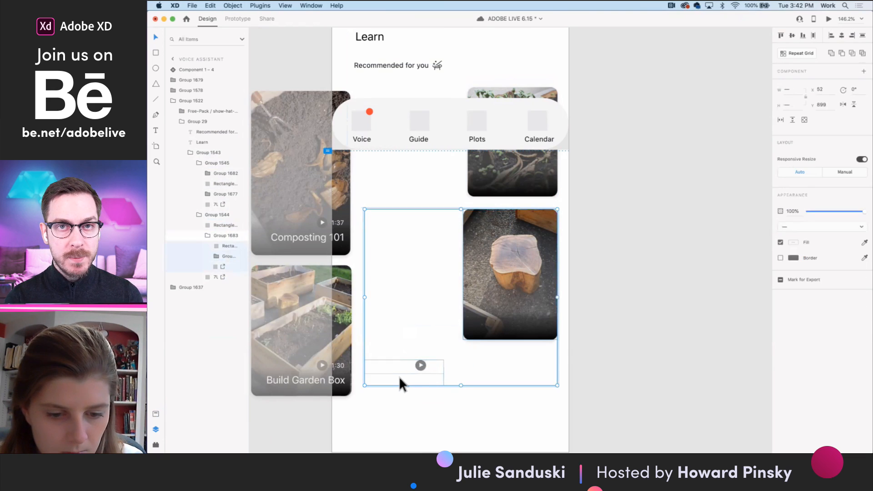
double_click(398, 381)
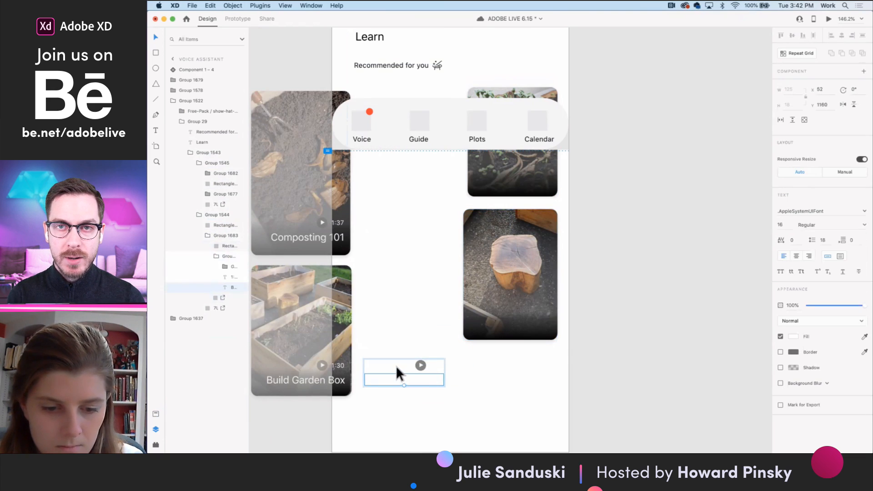
shift+click(419, 366)
shift+click(431, 364)
drag(430, 365, 537, 310)
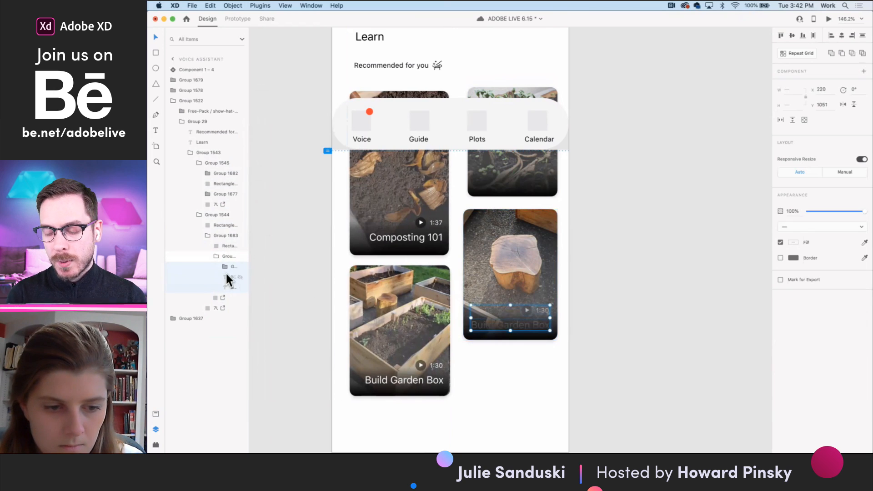
- Regroup the copied play icon, duration and title, and bring the group in front of the stump card's gradient
key(super+g)
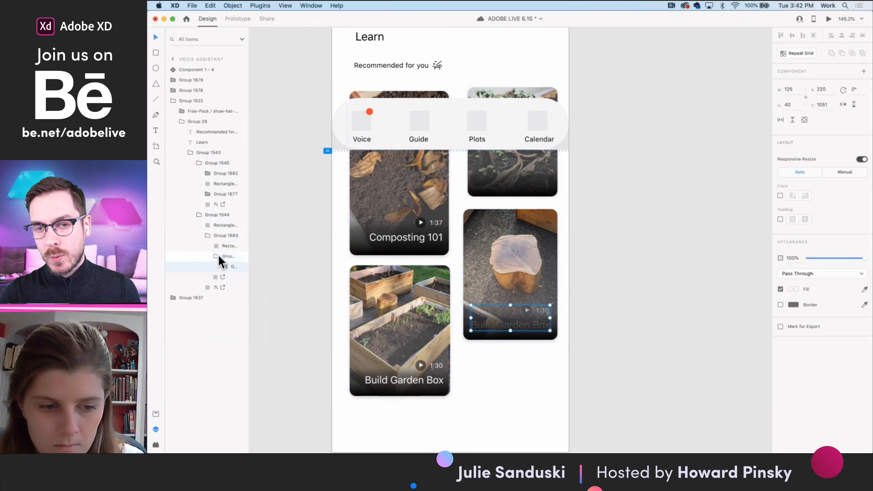
key(Delete)
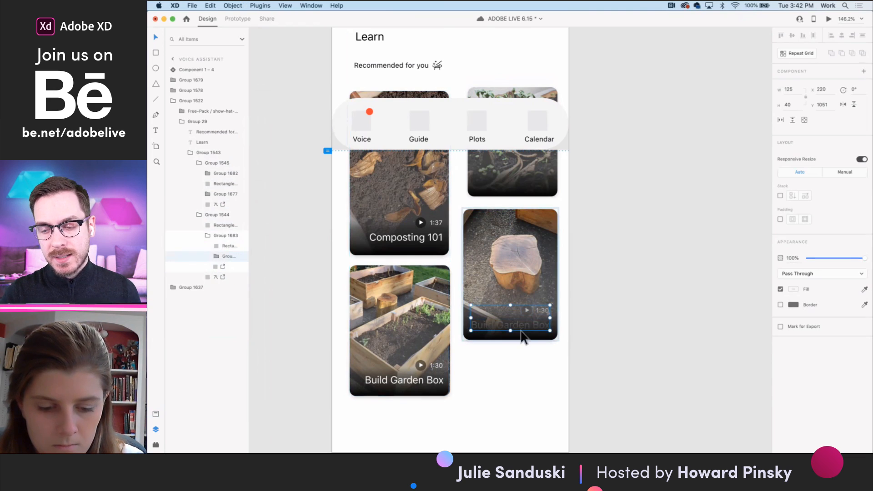
key(super+z)
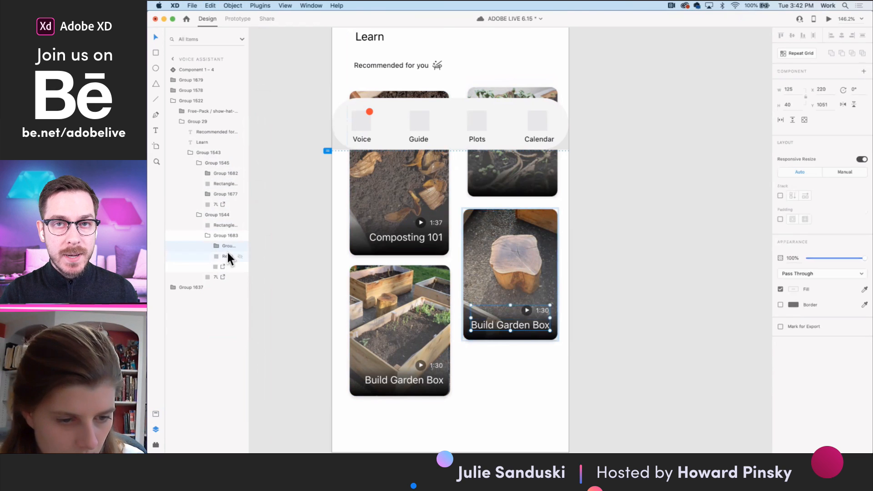
- Change the stump card's title to "Build Stump" and line its right end up with the duration at X 256
double_click(512, 328)
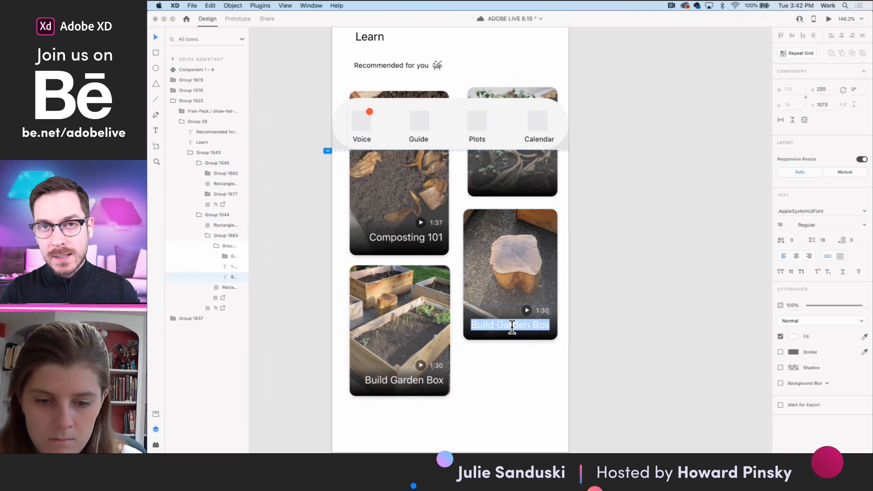
key(BackSpace)
text(Garde)
key(BackSpace)
key(BackSpace)
key(BackSpace)
key(BackSpace)
key(BackSpace)
text(Stump)
double_click(538, 325)
key(BackSpace)
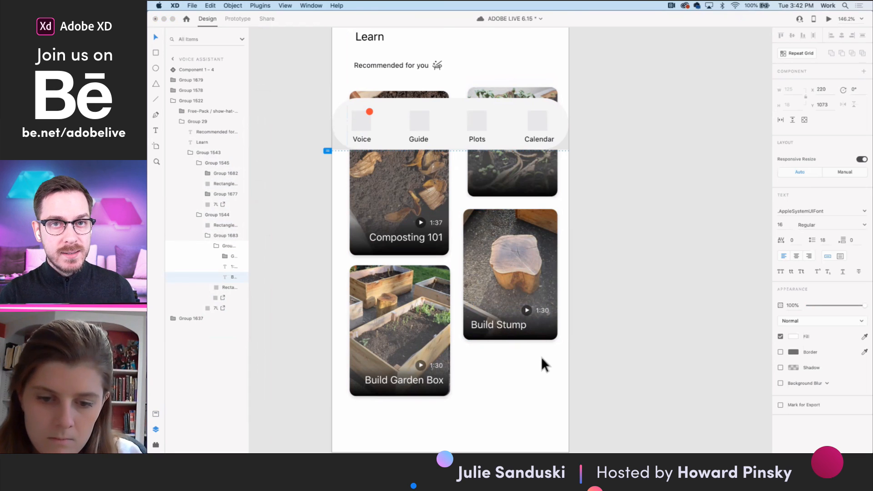
key(Escape)
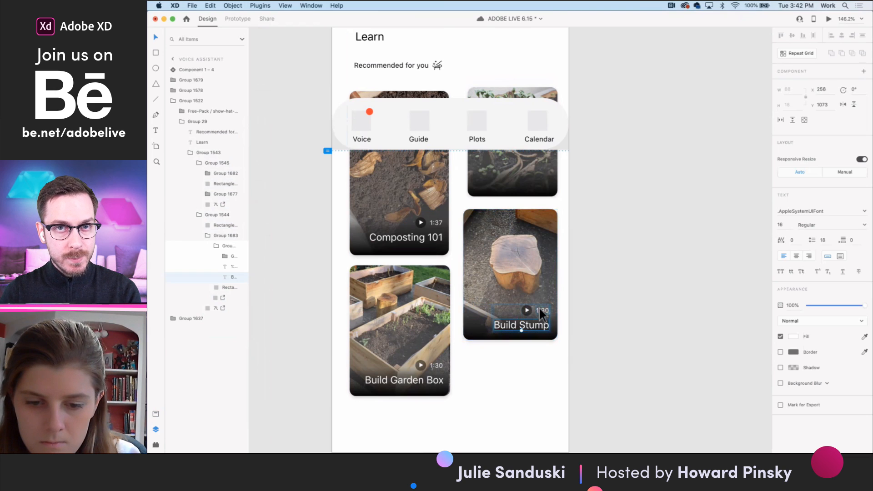
- Set the duration on the Build Stump card to 1:00
double_click(540, 309)
click(537, 310)
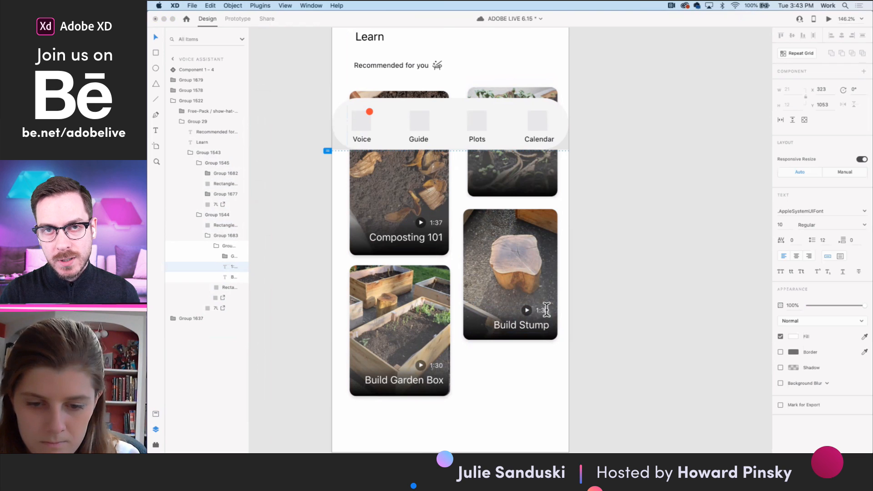
key(BackSpace)
key(Escape)
- Set the duration on the Build Garden Box card to 2:30
double_click(433, 367)
double_click(434, 366)
text(2:30)
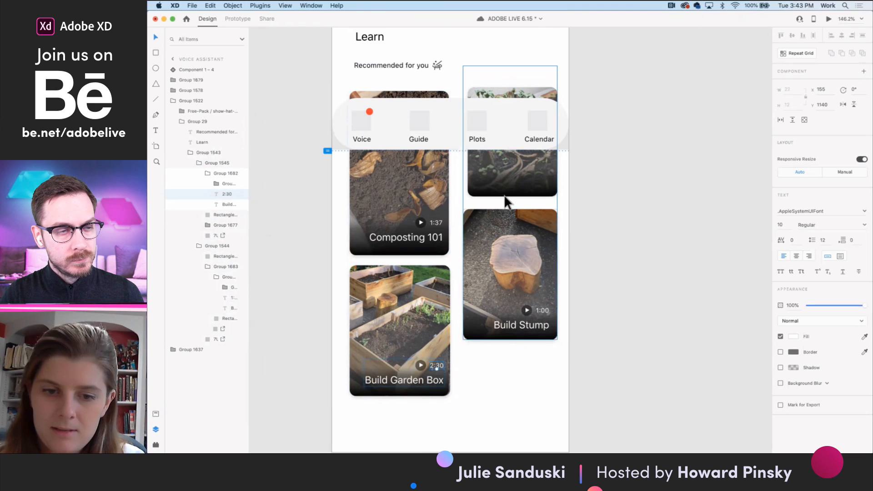
double_click(492, 185)
drag(469, 133, 464, 134)
key(super+z)
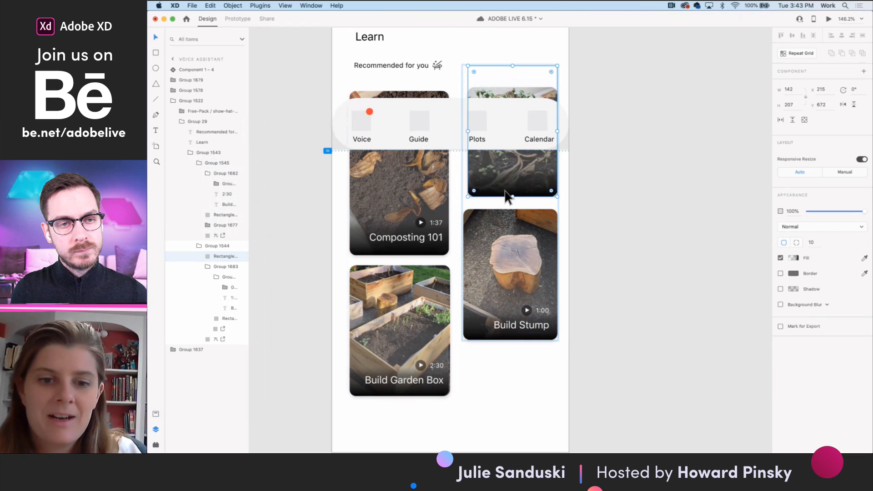
- Copy the Build Stump card's play icon, duration and title group onto the plant card above it, in the same position near the lower edge
click(517, 324)
click(527, 326)
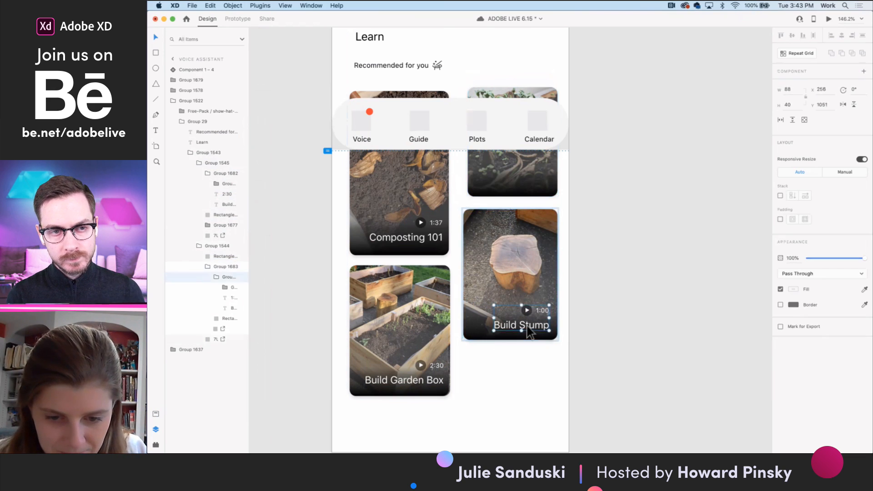
click(523, 176)
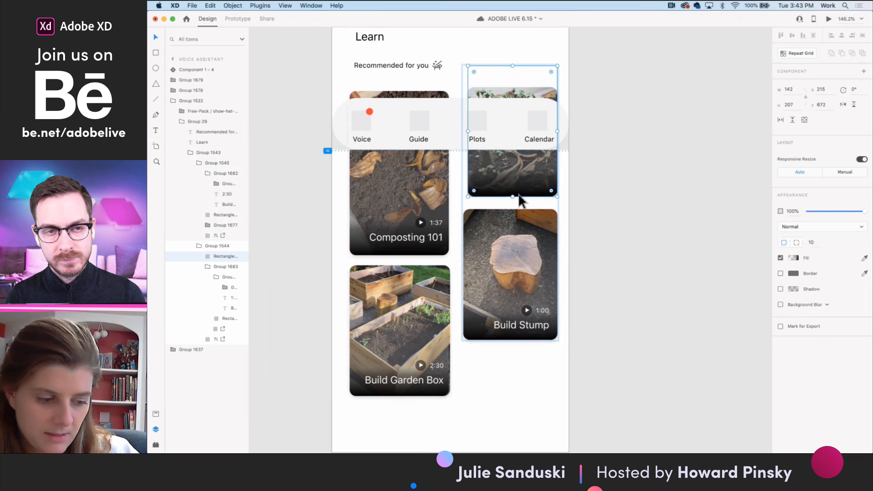
key(super+v)
drag(528, 310, 526, 168)
- Change the copied title on the plant card to "Indoor Growing" and shift it to X 236 so its end lines up with the duration
double_click(527, 183)
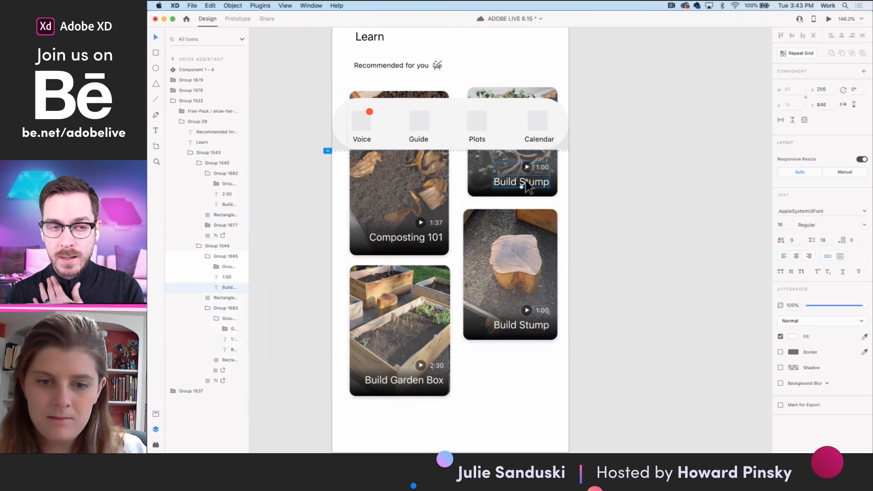
double_click(527, 181)
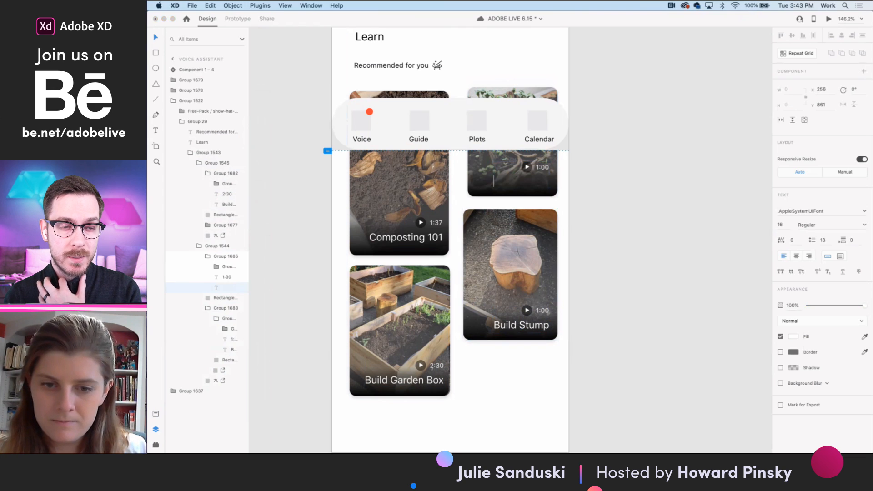
text(Inf)
key(BackSpace)
key(BackSpace)
key(BackSpace)
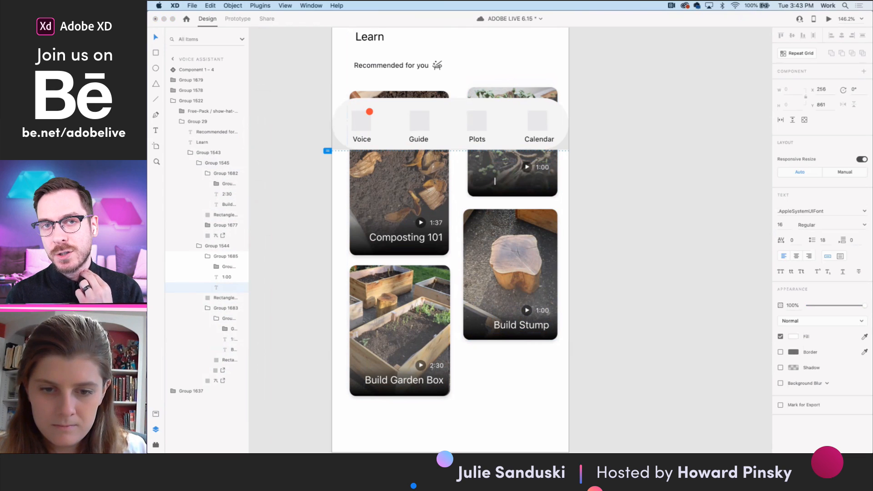
text(Indoor Growin)
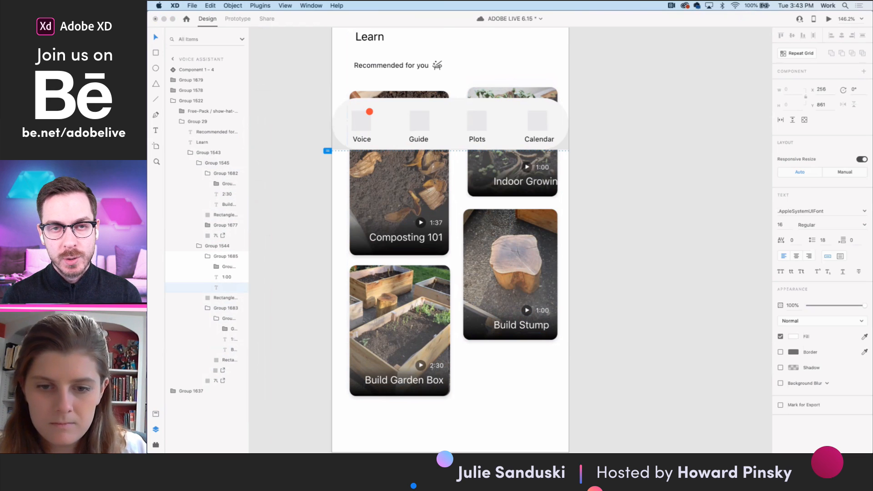
drag(532, 181, 520, 179)
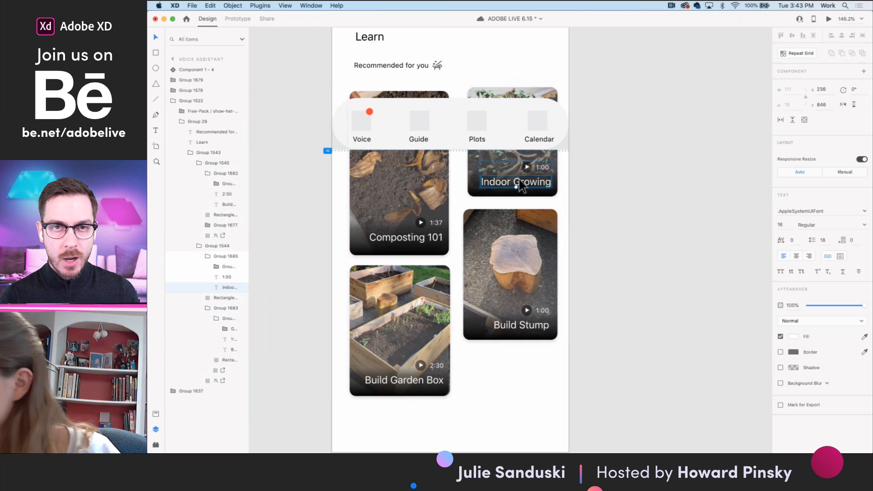
click(561, 192)
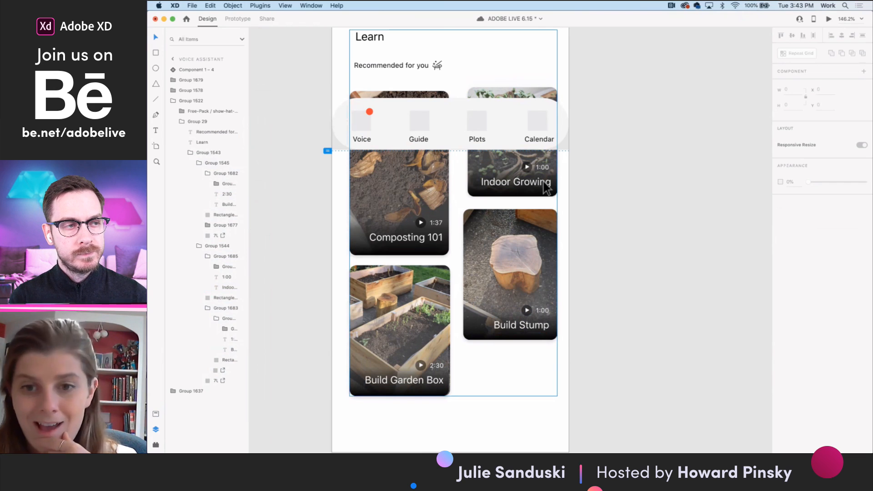
- Review the Voice assistant screen with its Learn cards alongside the Guide and Plant Profile artboards
scroll(559, 197, down, 5)
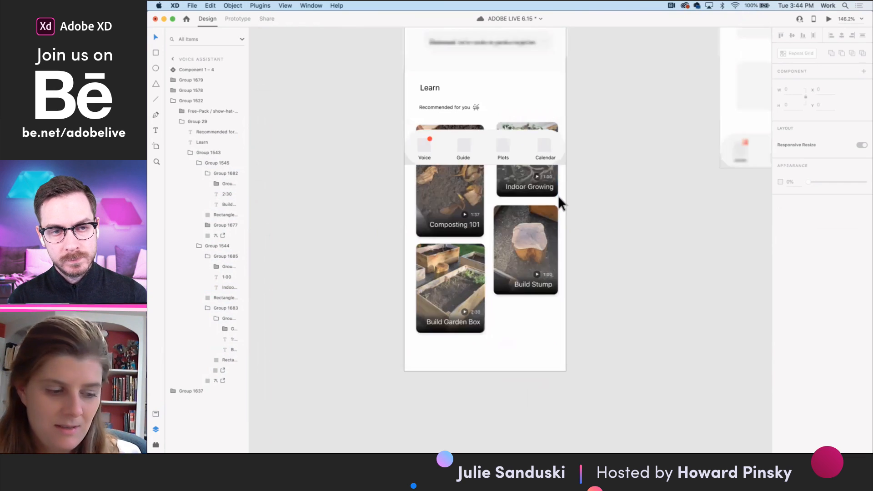
click(603, 288)
scroll(604, 288, up, 3)
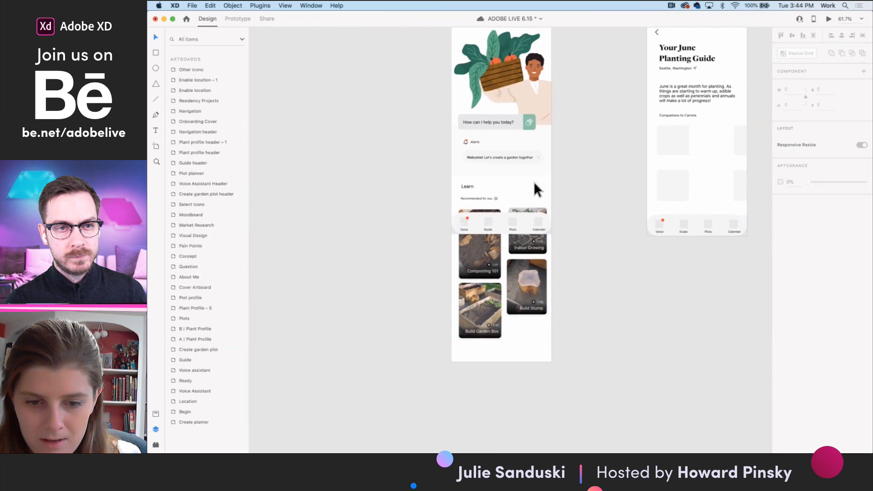
scroll(535, 190, up, 1)
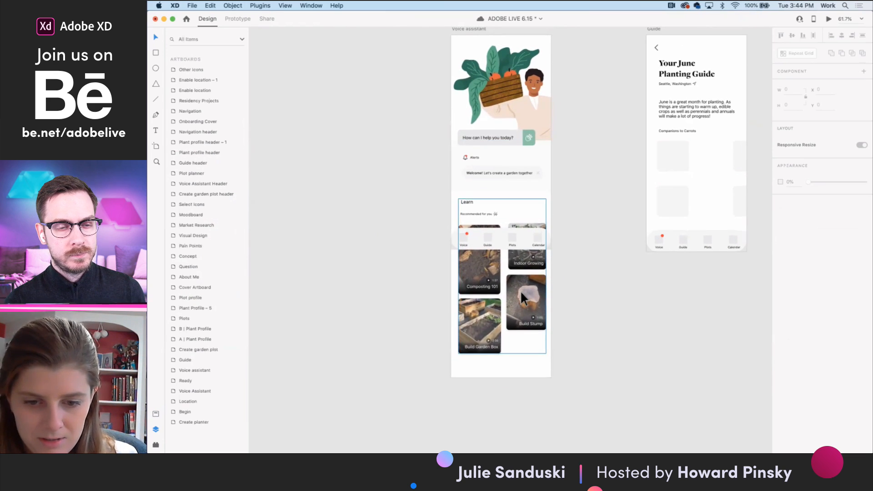
scroll(551, 297, up, 3)
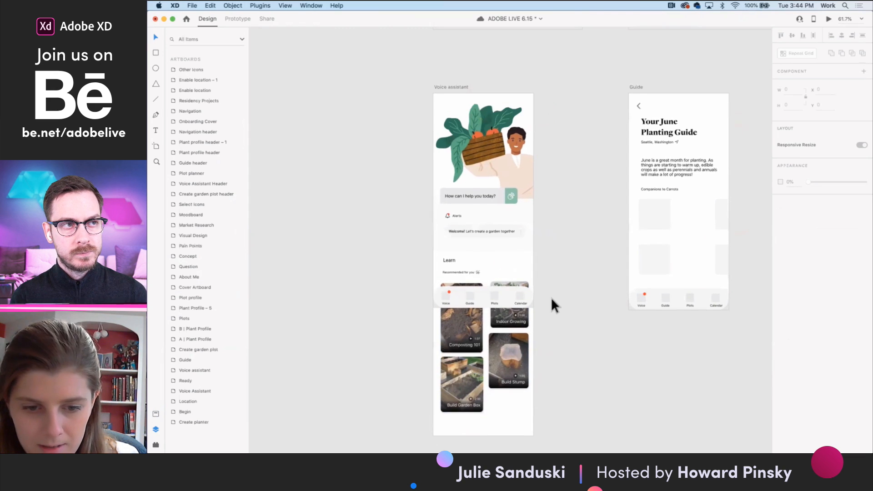
scroll(581, 294, right, 10)
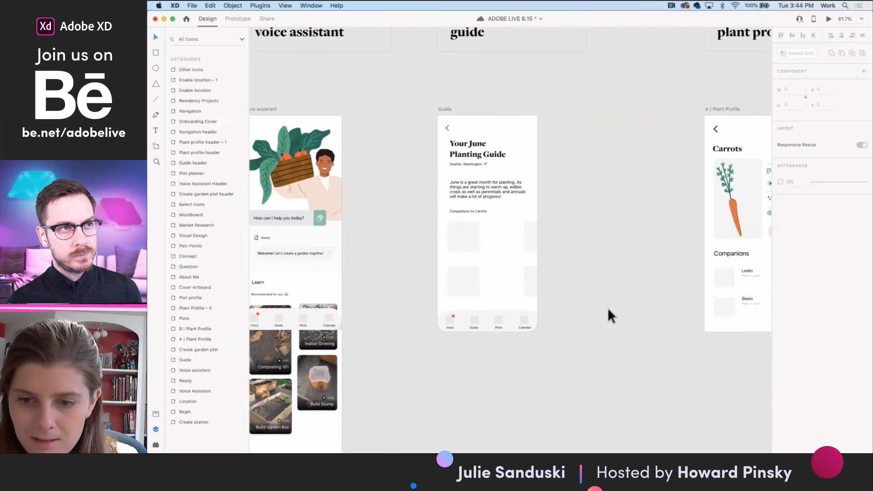
scroll(608, 314, right, 10)
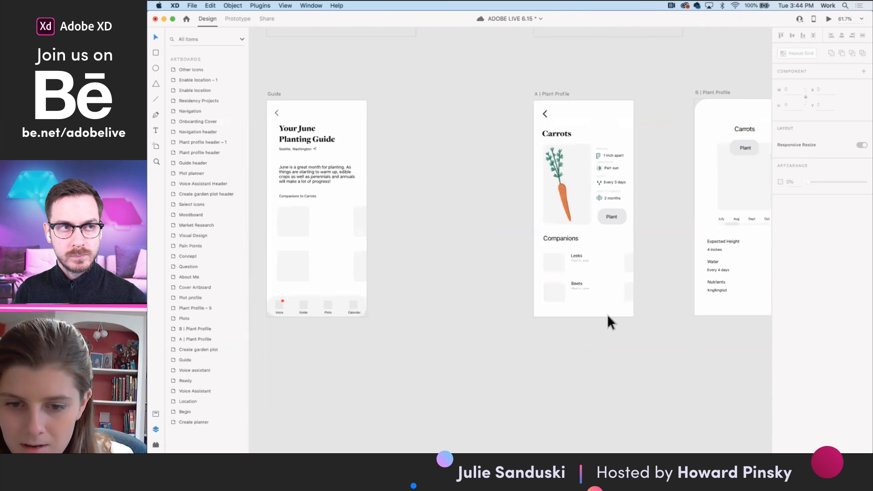
scroll(607, 315, right, 5)
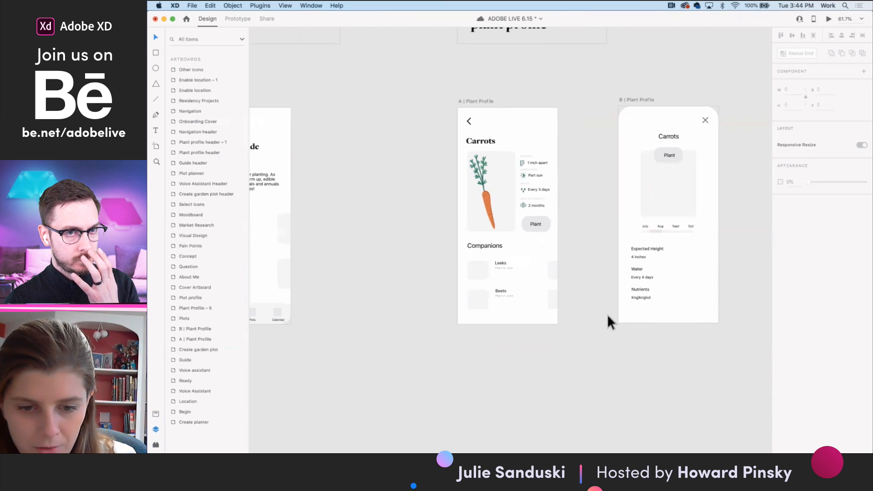
scroll(608, 315, left, 5)
scroll(608, 314, down, 5)
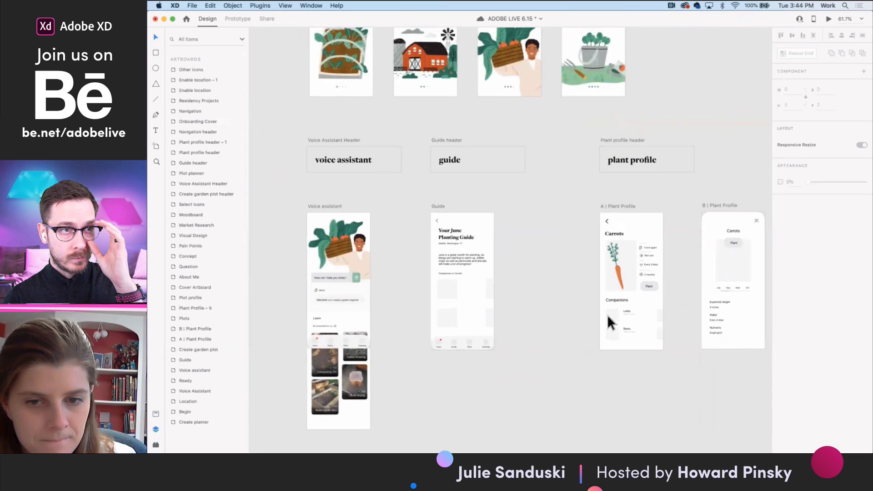
scroll(608, 315, down, 5)
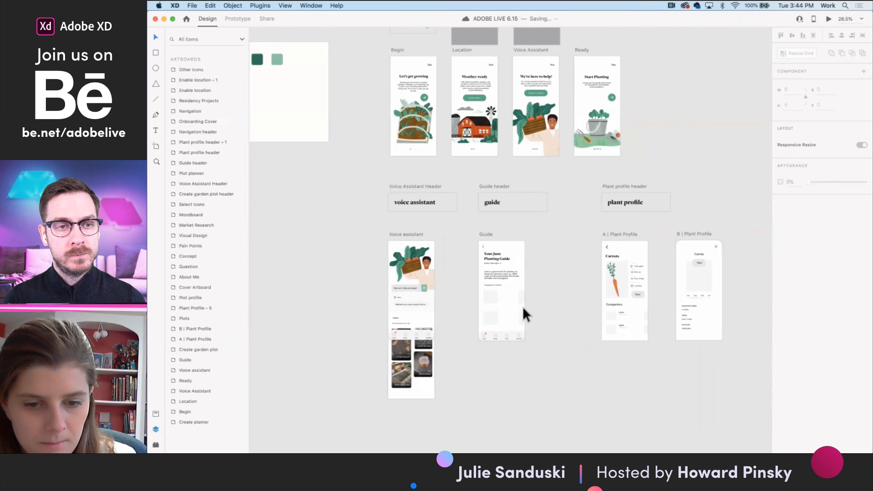
scroll(499, 332, up, 5)
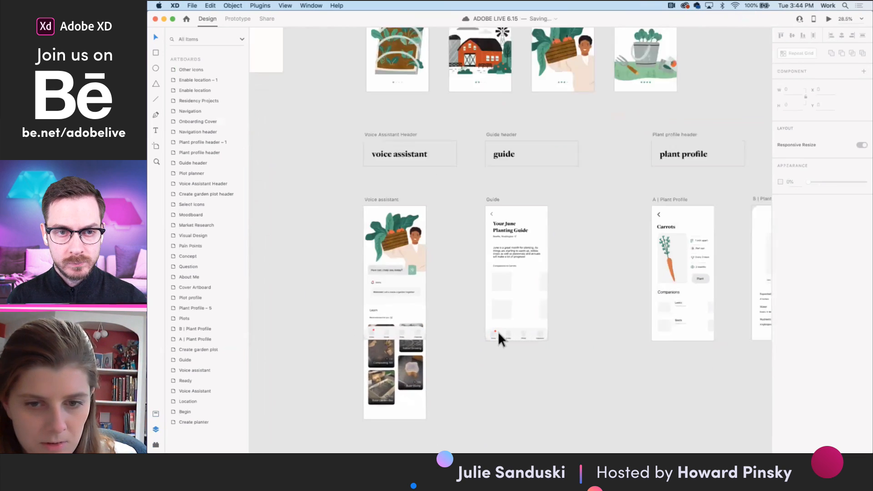
scroll(397, 310, left, 3)
double_click(390, 310)
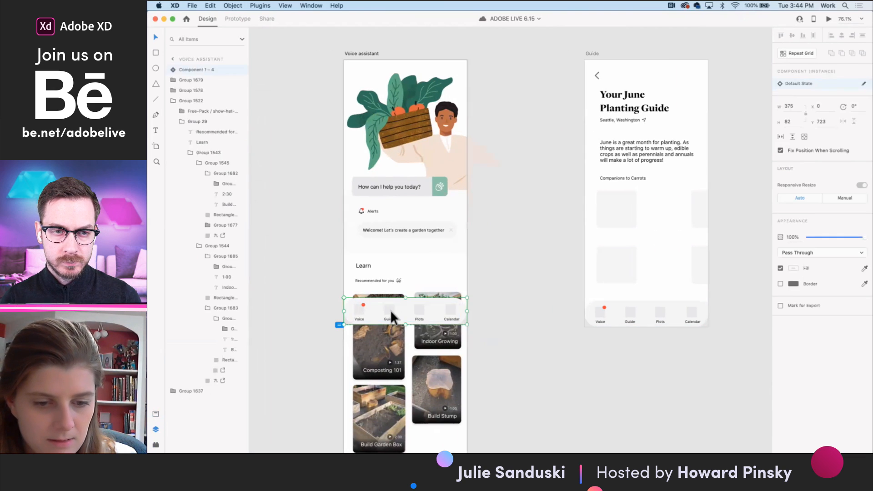
scroll(390, 310, up, 5)
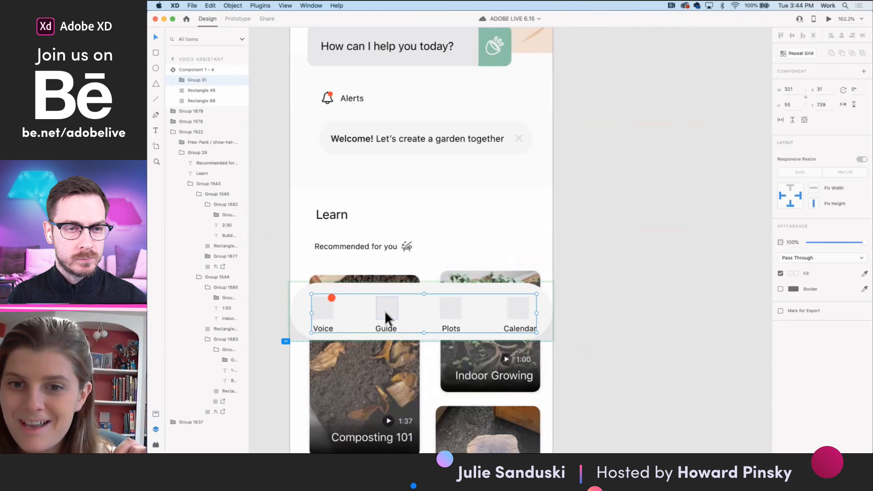
double_click(385, 310)
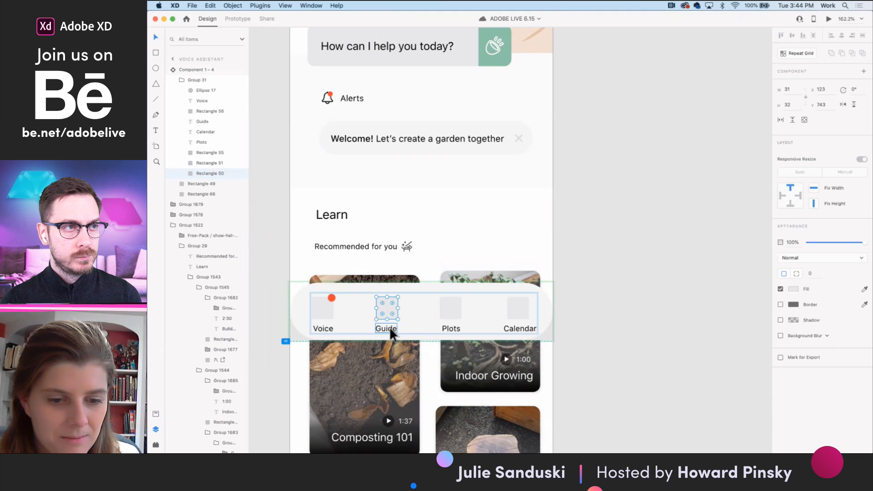
shift+click(390, 329)
scroll(390, 330, down, 5)
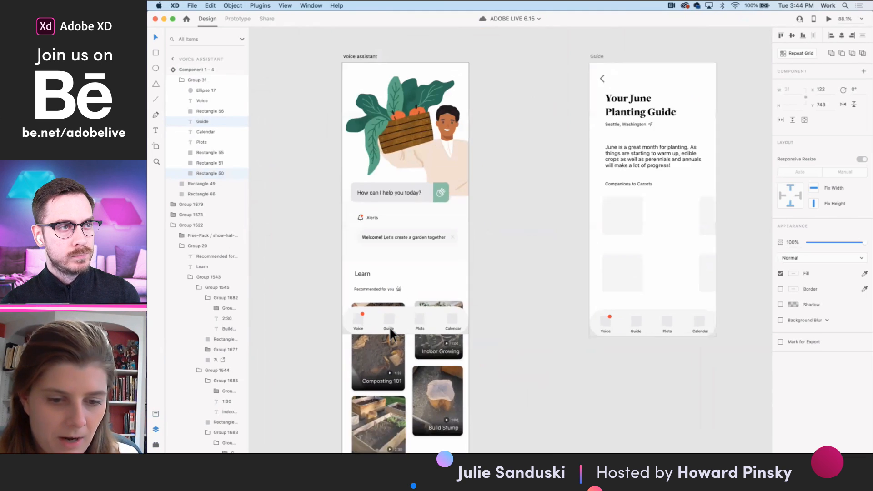
- Group the Guide icon placeholder with its label inside the navigation component on the Navigation artboard
scroll(389, 326, left, 15)
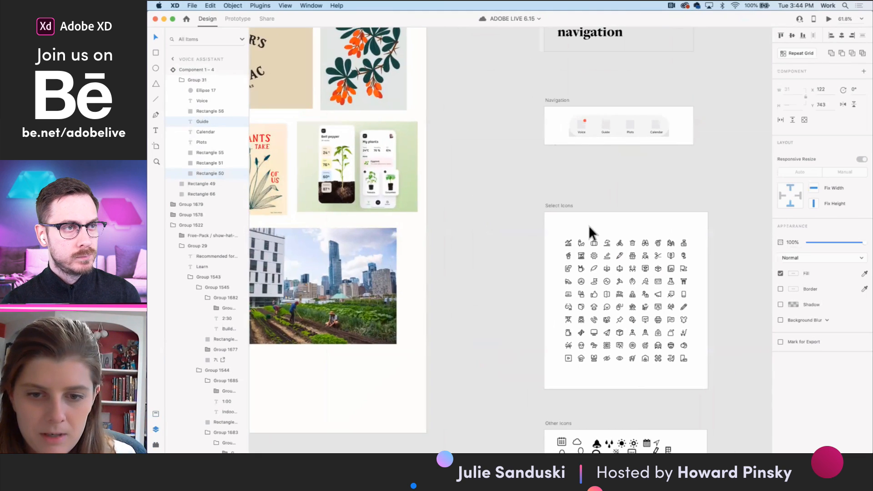
scroll(589, 225, right, 2)
scroll(551, 134, right, 2)
scroll(523, 127, up, 2)
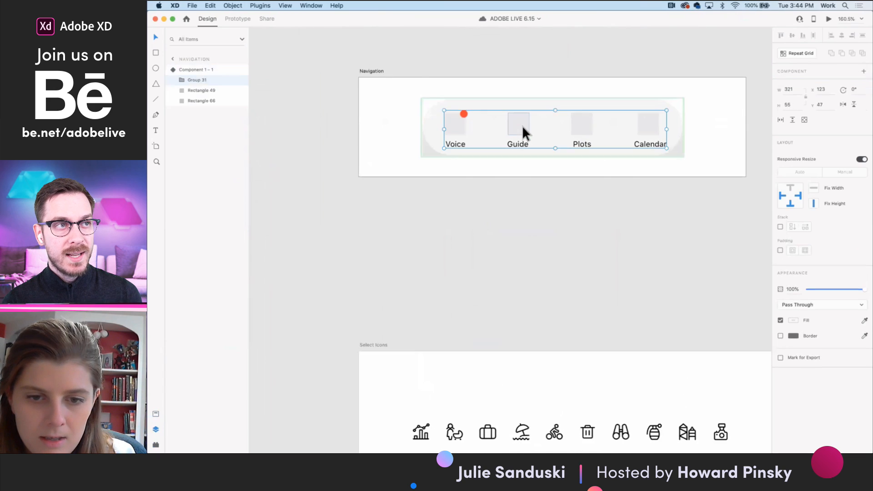
double_click(523, 128)
scroll(521, 132, down, 2)
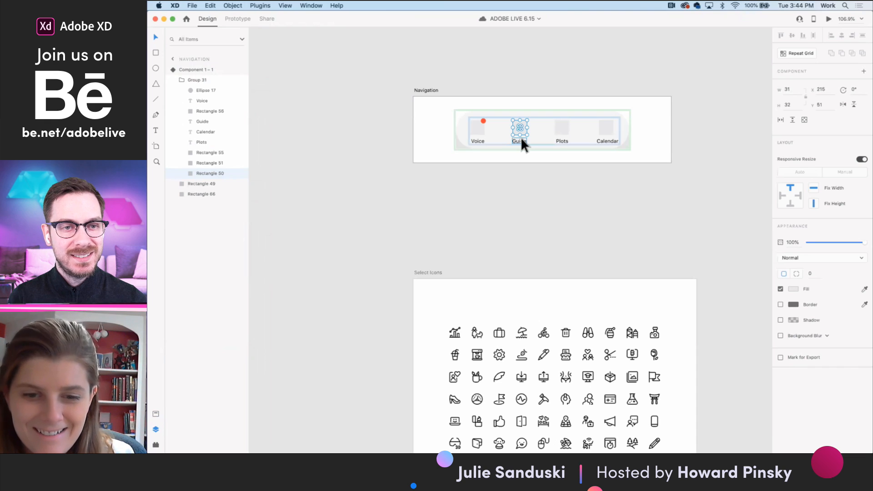
shift+click(521, 139)
key(super+g)
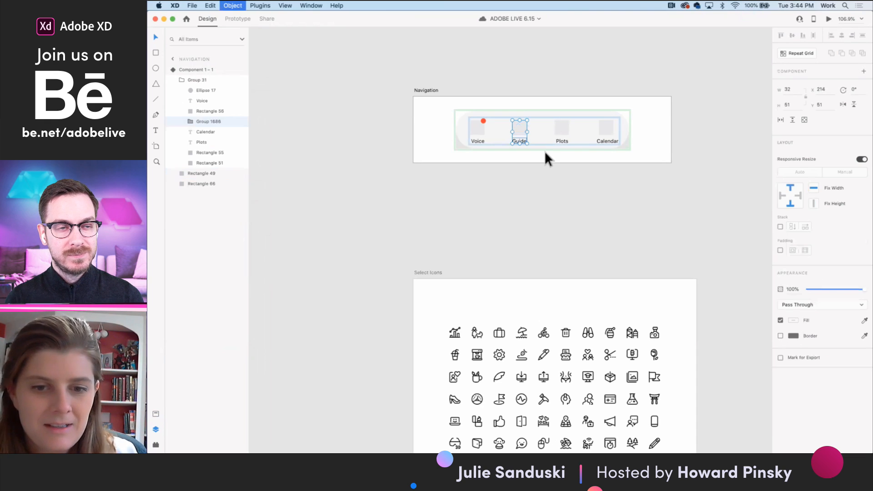
- Link the grouped Guide navigation item to the Guide artboard with a Tap trigger and a Transition action
click(238, 18)
scroll(415, 168, down, 6)
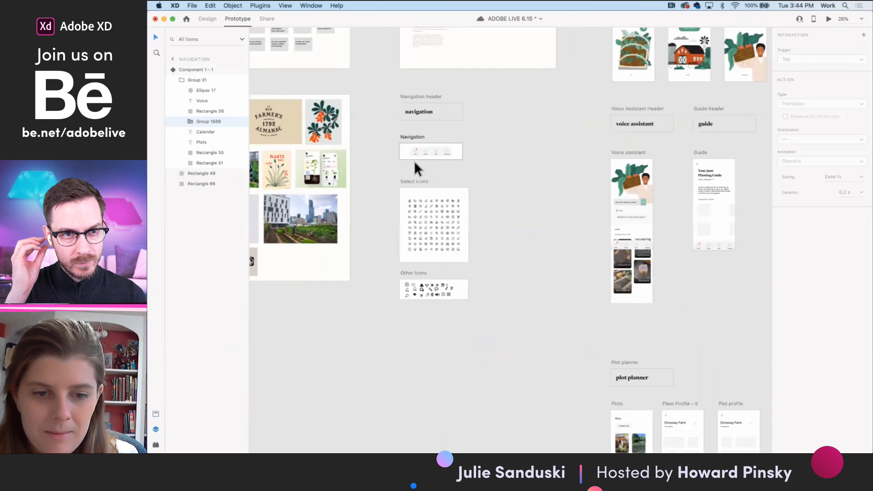
drag(348, 148, 639, 193)
scroll(670, 207, right, 2)
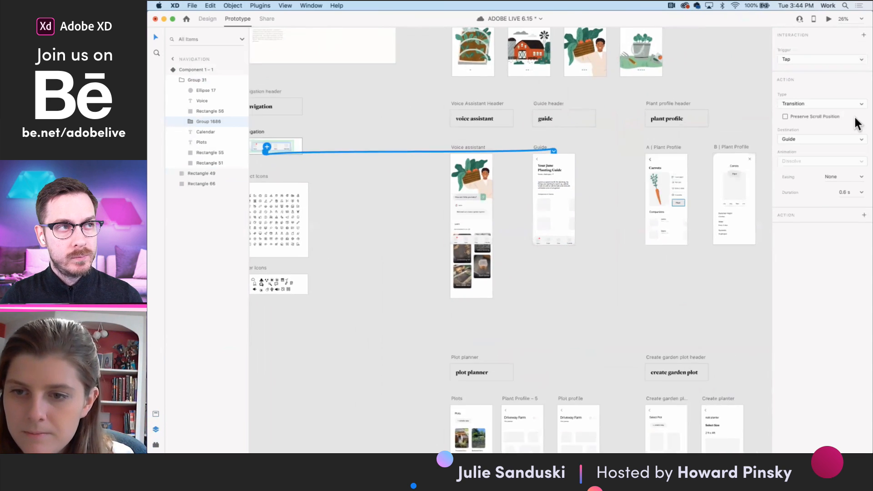
click(813, 139)
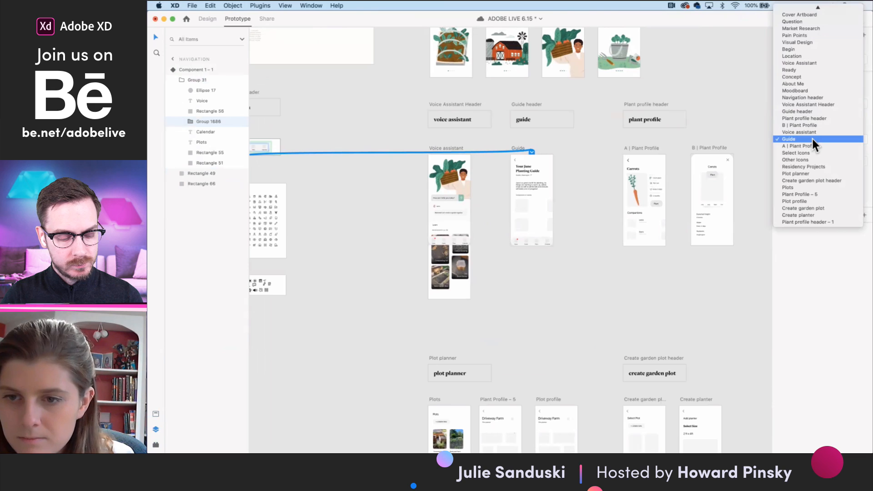
click(813, 139)
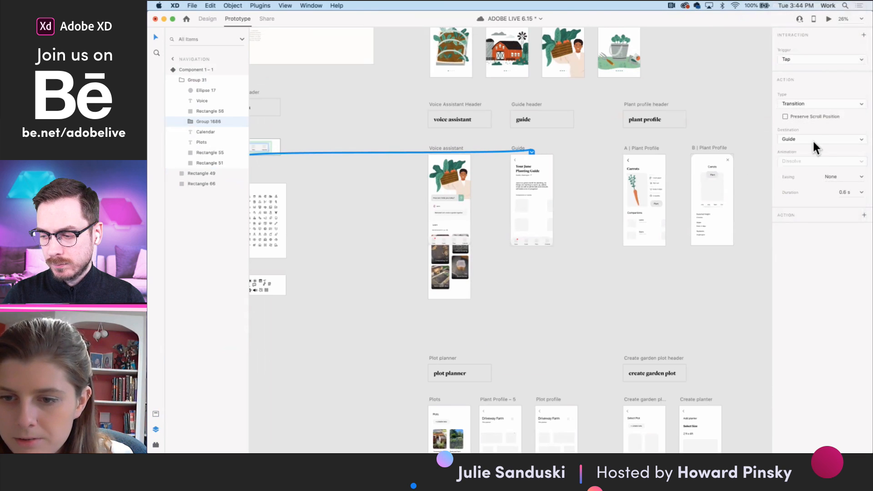
click(804, 104)
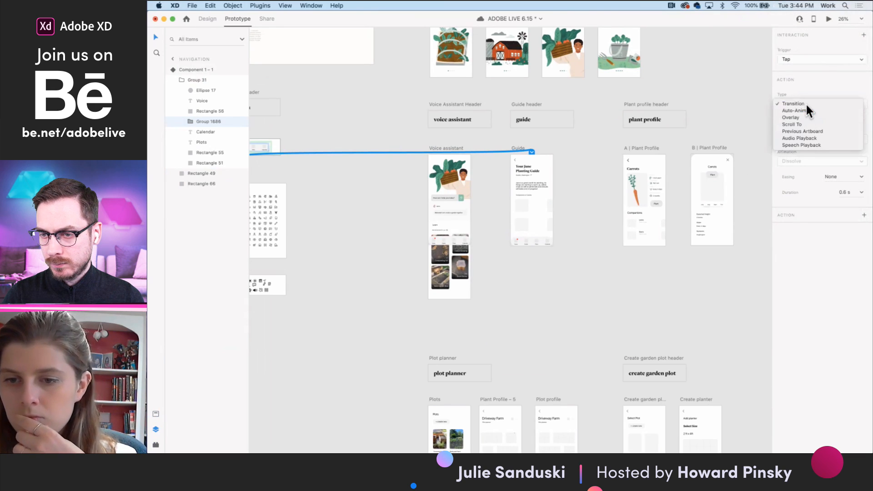
click(807, 105)
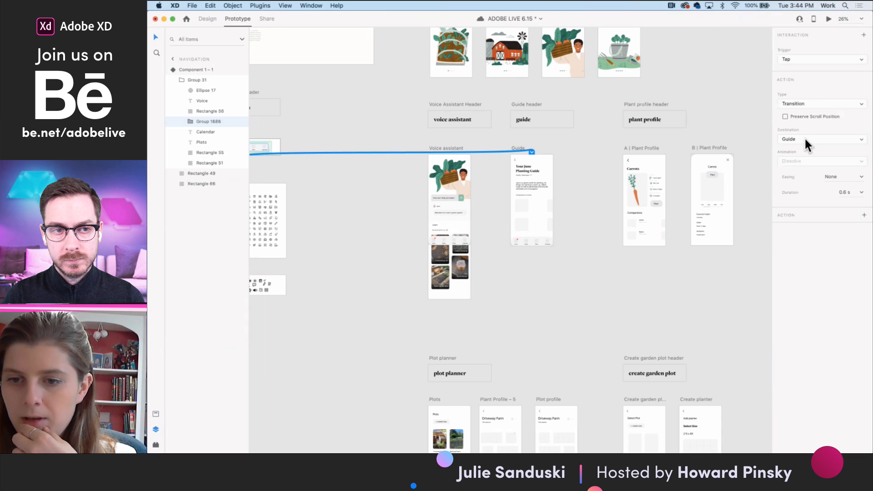
- Test the Guide link in a prototype preview of the Navigation artboard and close the preview
click(828, 20)
click(427, 259)
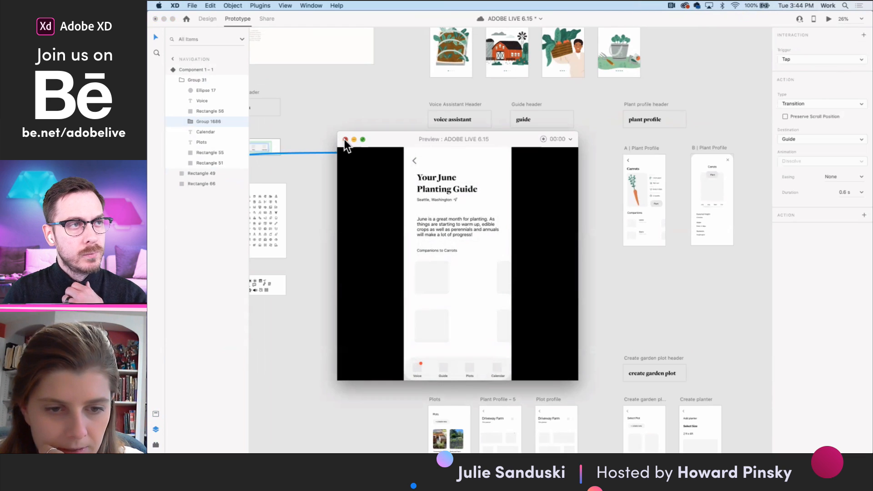
click(345, 140)
- Start a prototype preview from the Voice assistant artboard
click(521, 295)
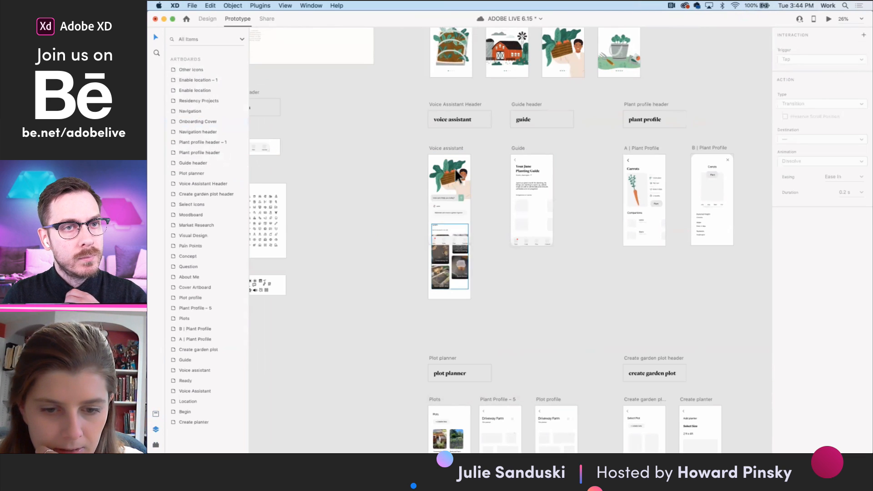
click(444, 149)
click(829, 19)
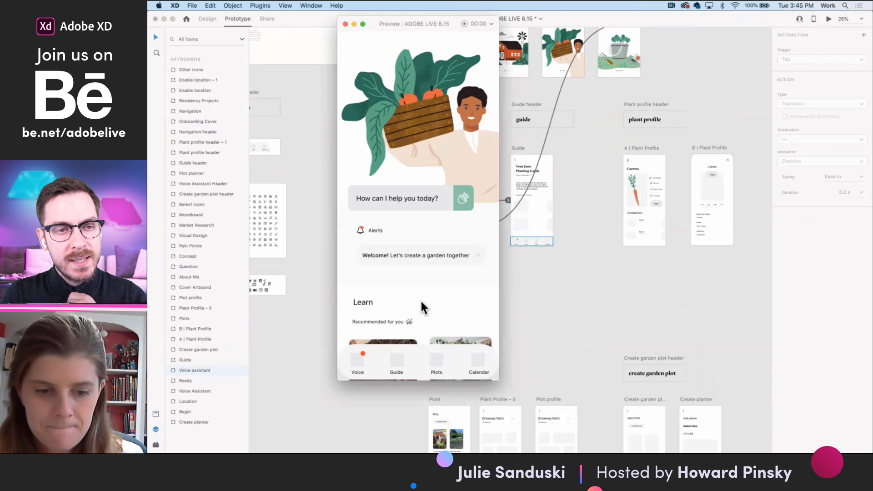
- Test the Guide navigation link in the running prototype preview, then close the preview
click(396, 364)
click(345, 24)
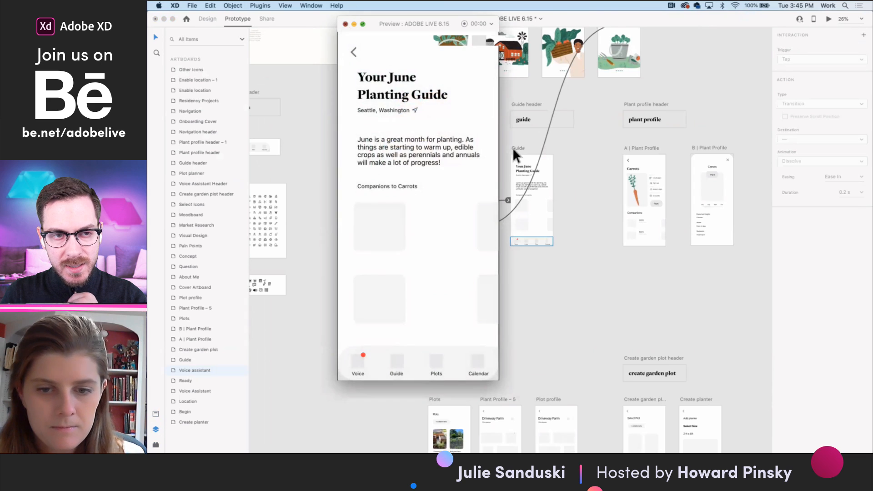
- Draw a horizontal line about 43 px wide beneath the word "Carrots" in the Guide artboard's "Companions to Carrots" text
scroll(544, 217, up, 5)
scroll(528, 209, up, 1)
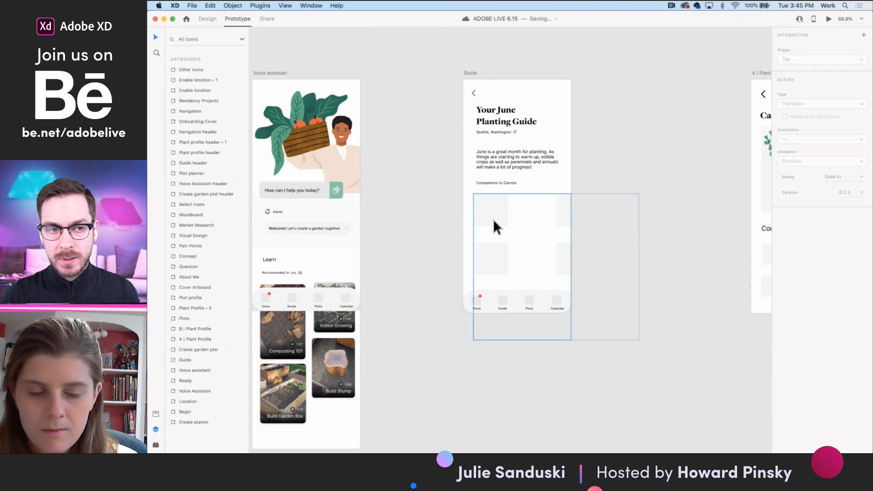
click(515, 184)
scroll(515, 184, up, 5)
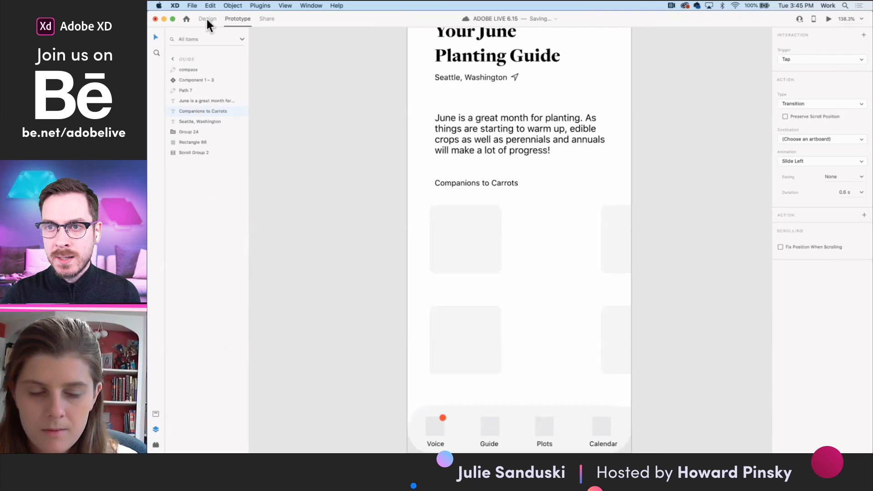
click(205, 18)
scroll(508, 187, up, 5)
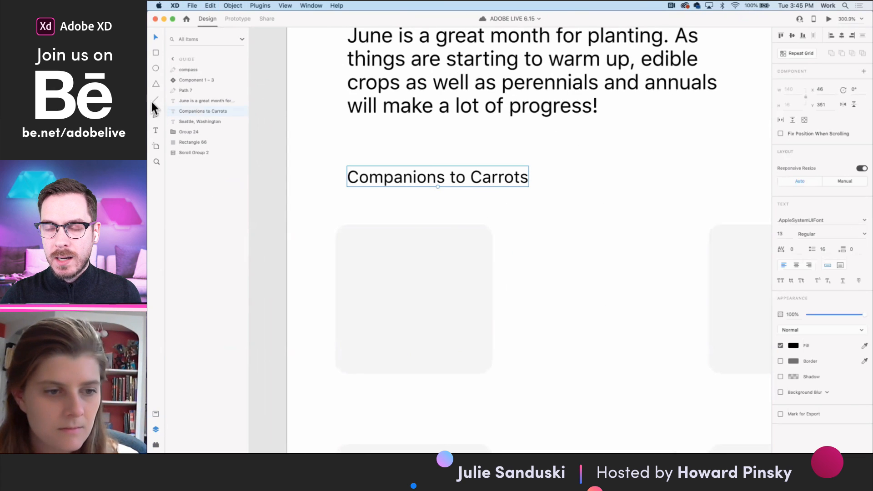
drag(473, 188, 531, 195)
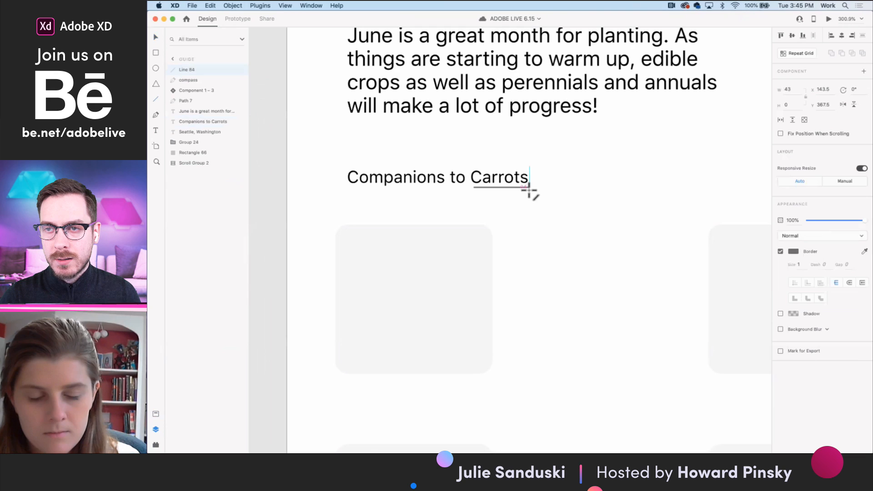
- Apply the saved red-orange color #FD4836 to the underline's border and set its border size to 2
click(155, 413)
click(188, 311)
click(798, 264)
text(2)
key(Return)
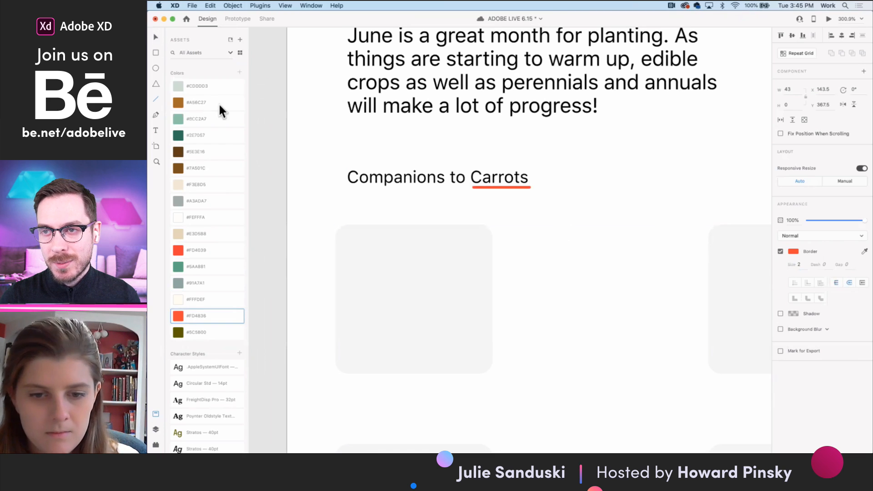
- Extend the underline's start to a width of 45 to match "Carrots" and lower it to Y 368.5
click(156, 37)
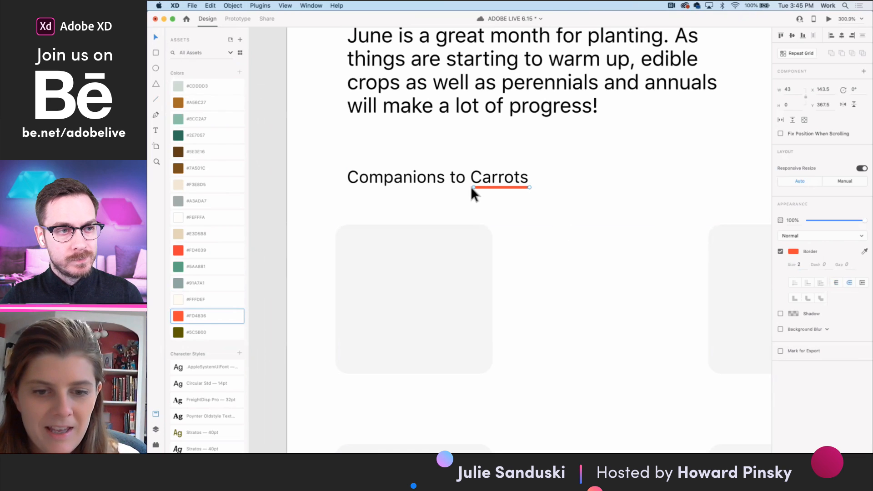
drag(472, 187, 471, 186)
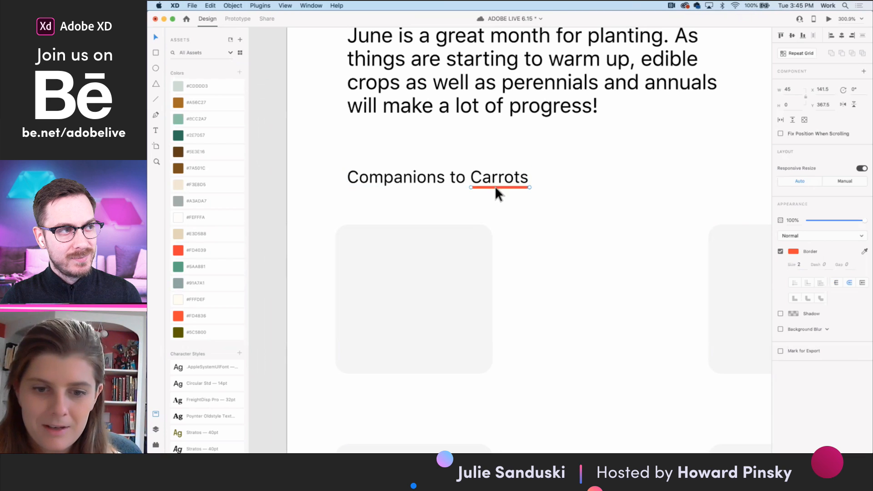
drag(495, 188, 494, 189)
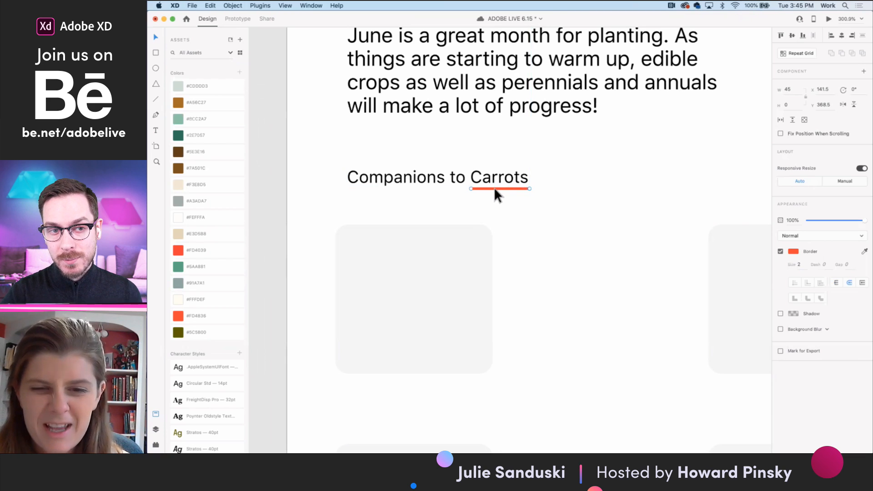
- Group the "Companions to Carrots" text with its red underline
shift+click(498, 181)
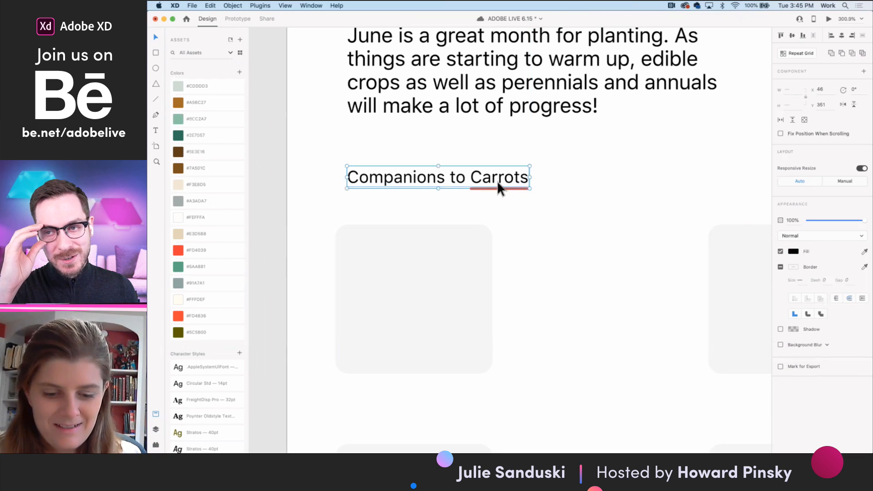
key(super+g)
click(503, 199)
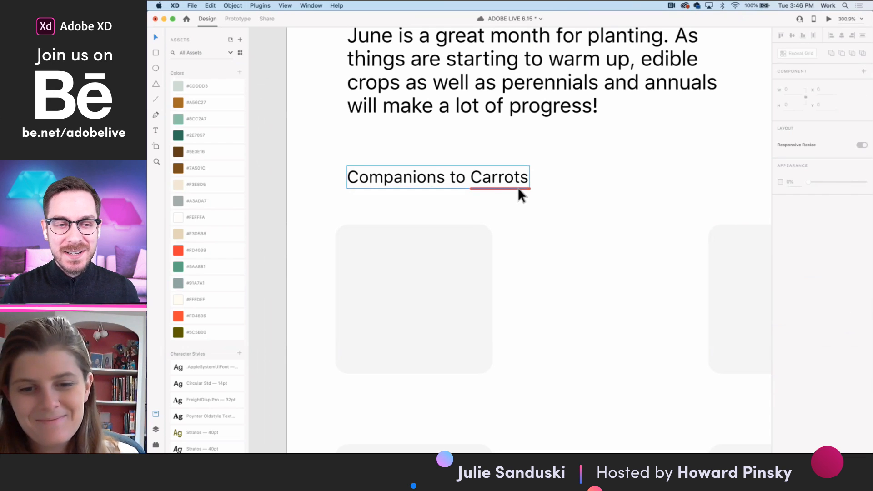
- Select the grouped "Companions to Carrots" heading on the Guide artboard
scroll(518, 189, down, 5)
scroll(518, 189, down, 3)
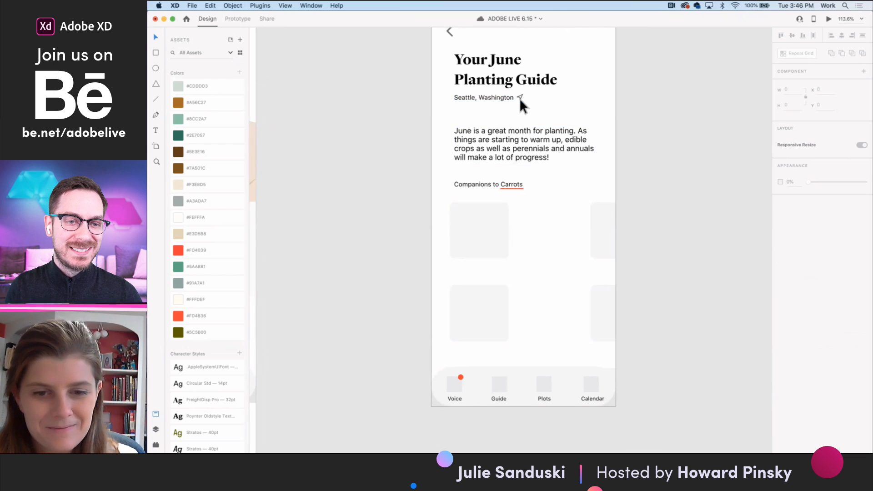
scroll(487, 217, up, 4)
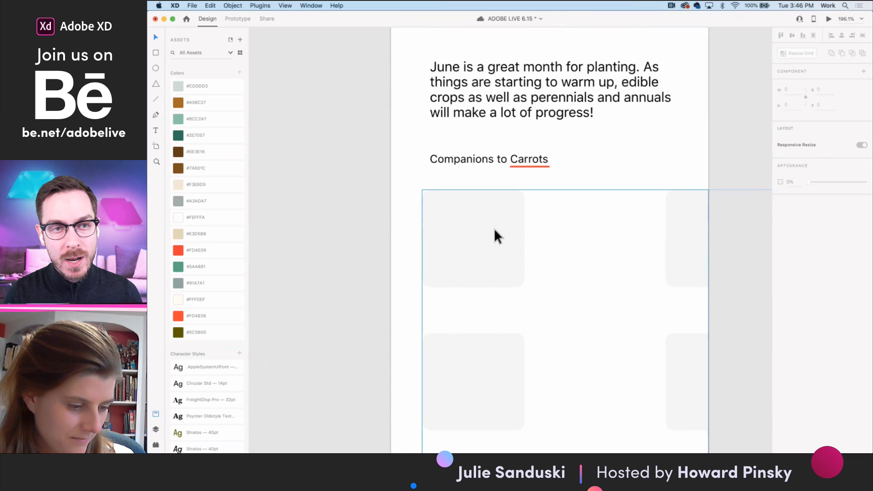
scroll(489, 238, down, 5)
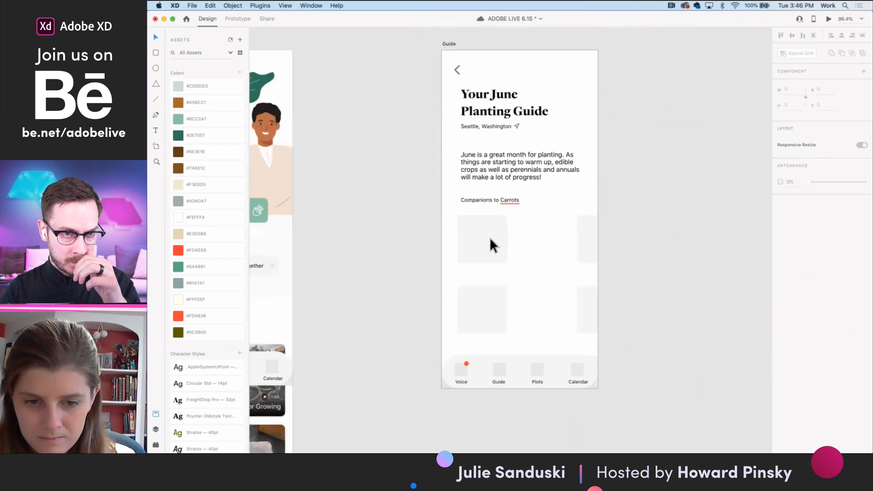
click(490, 238)
click(510, 202)
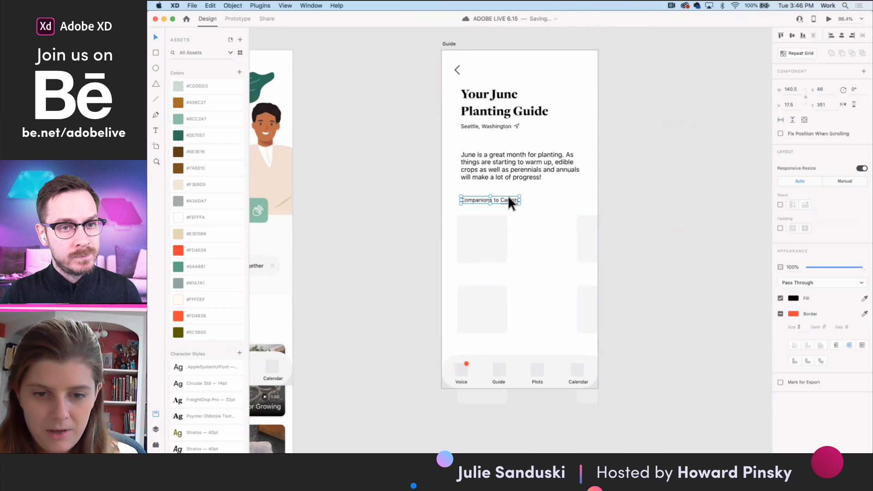
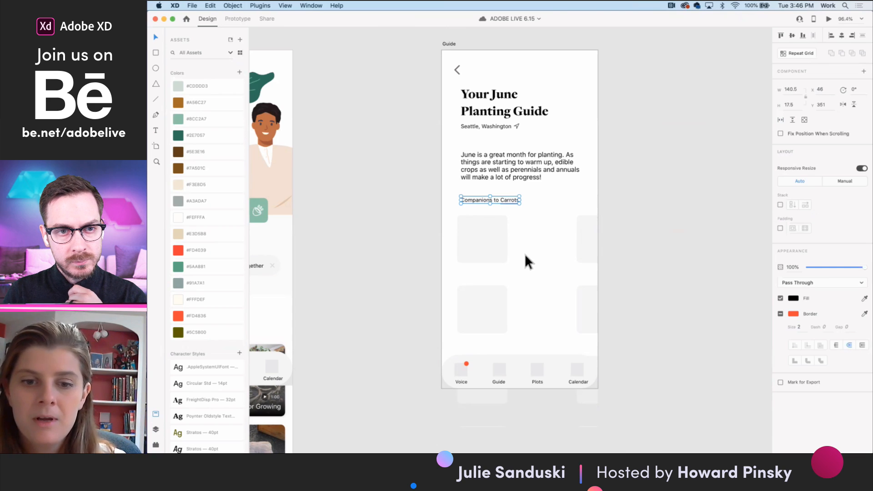
- Select and copy the "Leeks" name and its "Plant in June" caption from the Plant Profile artboard's Companions list
scroll(525, 253, down, 5)
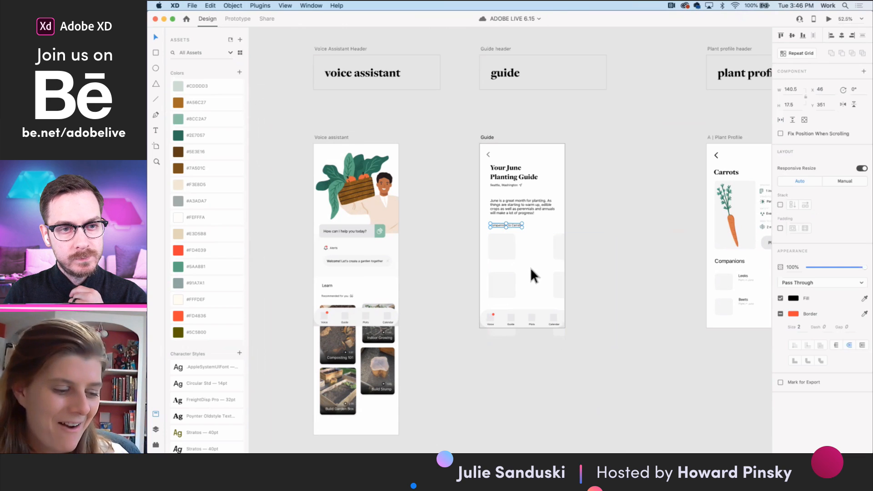
scroll(521, 223, up, 5)
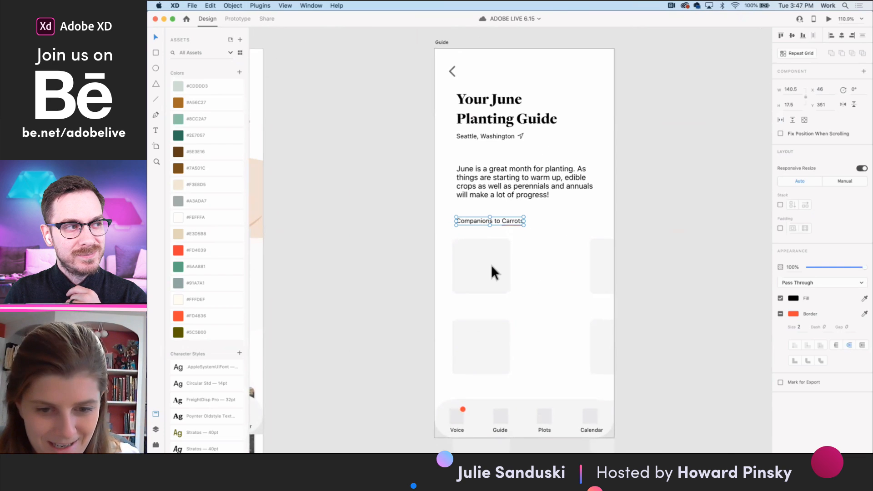
scroll(494, 221, up, 3)
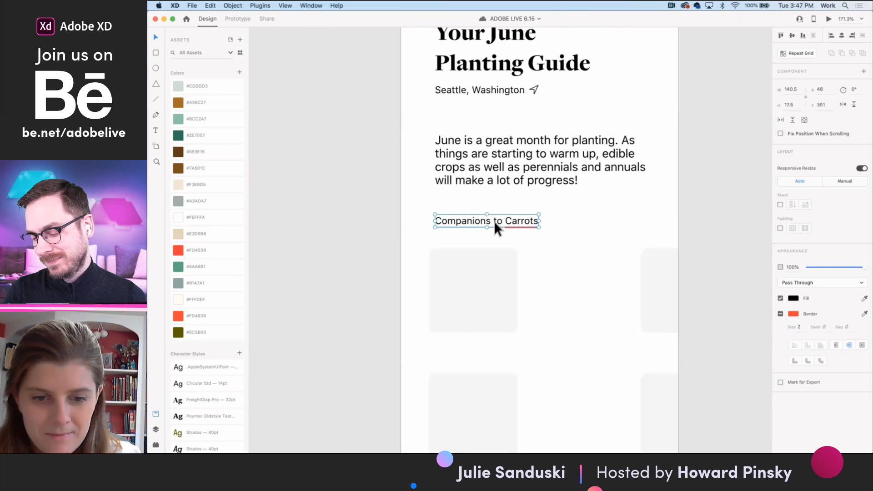
scroll(494, 220, down, 8)
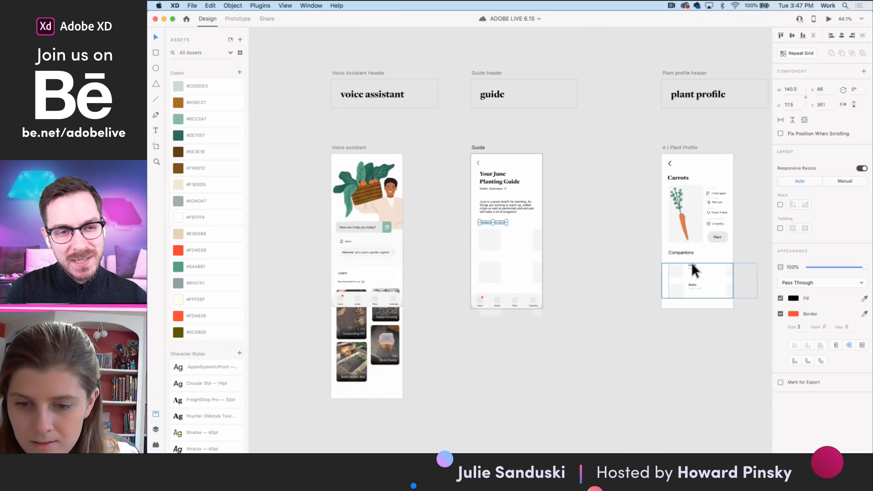
click(693, 265)
scroll(694, 266, up, 2)
click(698, 269)
double_click(694, 265)
double_click(695, 264)
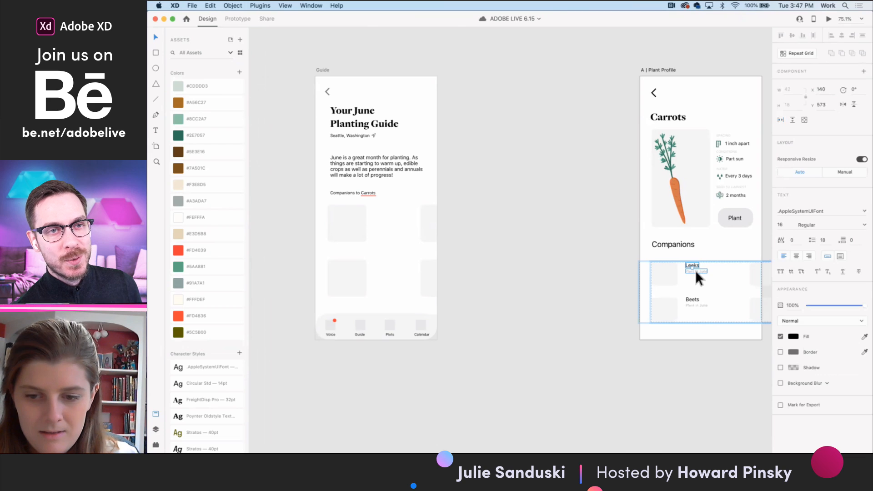
- Paste the copied plant name and caption into the Guide repeat grid's first cell, beside the image placeholder, and save the document
click(355, 223)
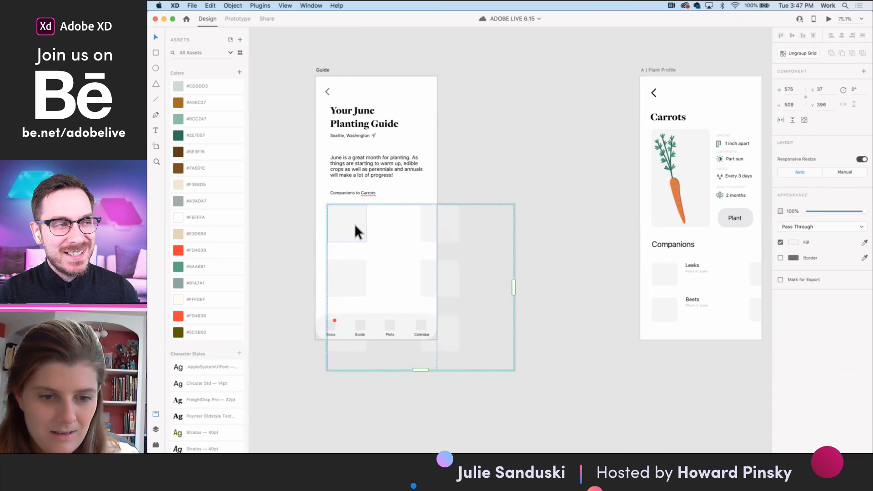
scroll(354, 223, up, 3)
double_click(359, 225)
double_click(344, 224)
drag(331, 212, 420, 182)
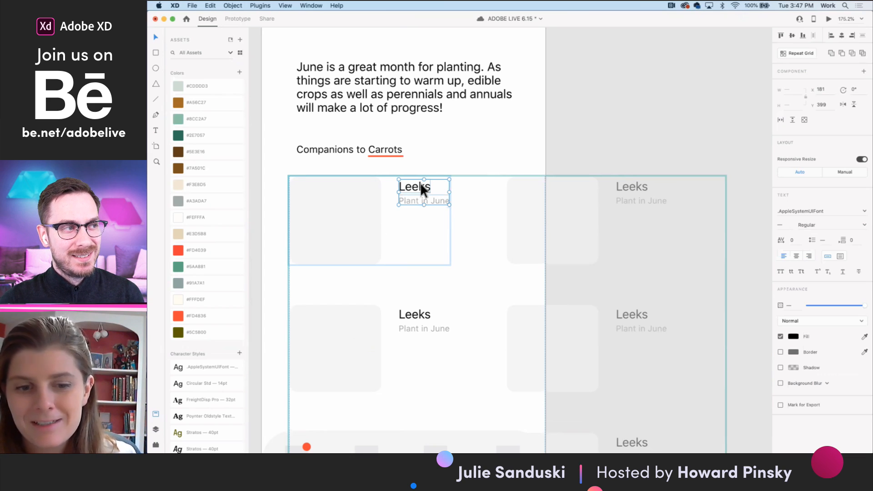
key(super+s)
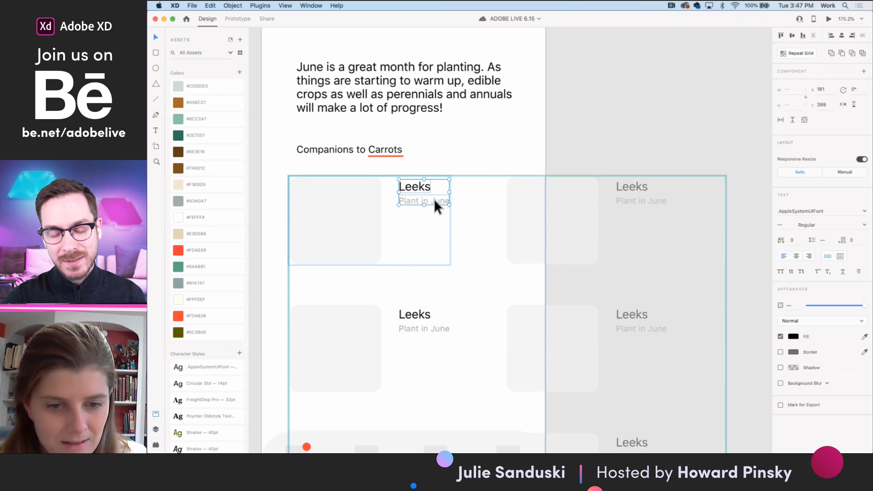
- Change the plant name in the first column's second grid cell on the Guide artboard to "Beets"
click(425, 309)
double_click(420, 311)
double_click(420, 311)
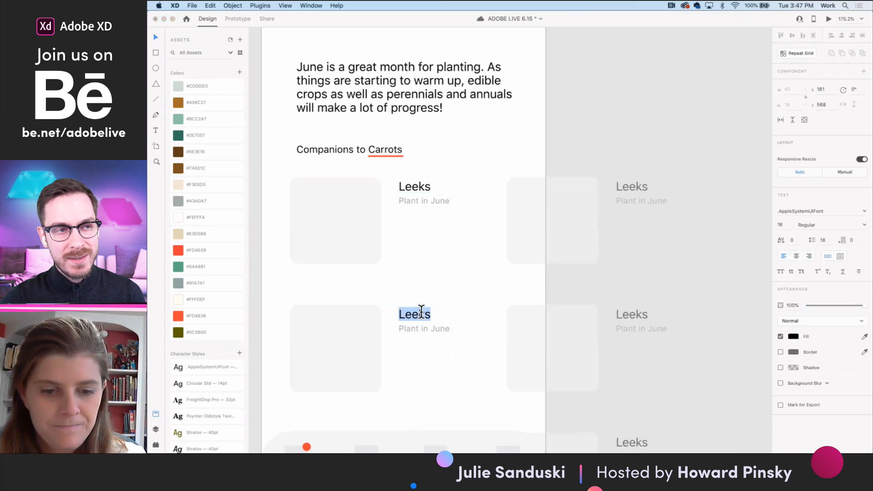
text(Beets)
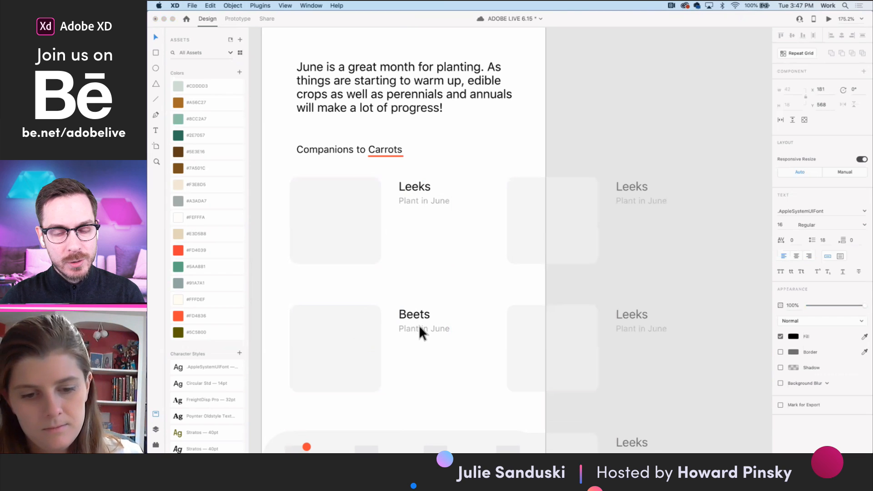
click(421, 327)
double_click(442, 329)
key(BackSpace)
key(BackSpace)
key(BackSpace)
text(ul)
key(BackSpace)
text(un)
key(Escape)
- Change the plant name in the second column's first grid cell on the Guide artboard to "Kale"
scroll(452, 348, down, 5)
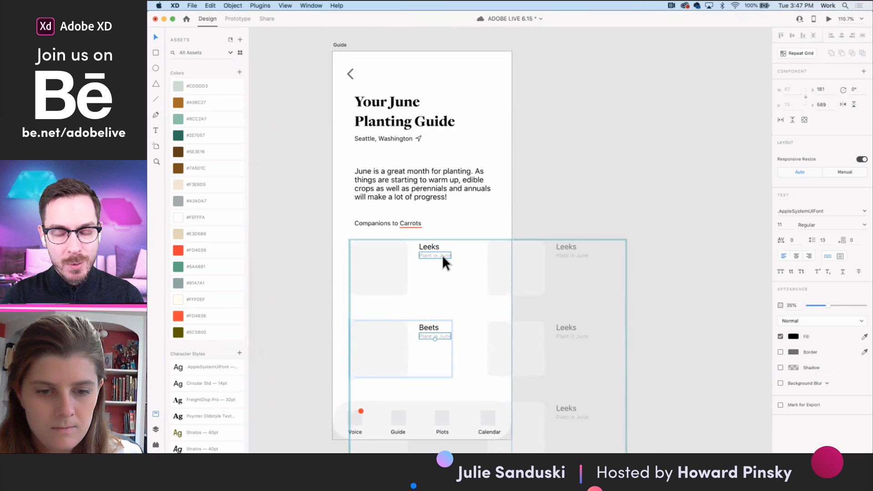
double_click(572, 245)
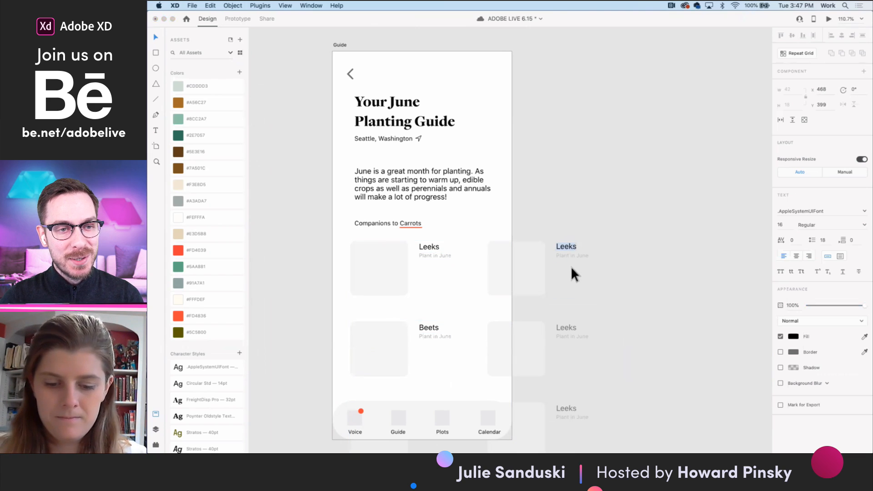
text(KAle)
key(BackSpace)
key(BackSpace)
key(BackSpace)
text(ale)
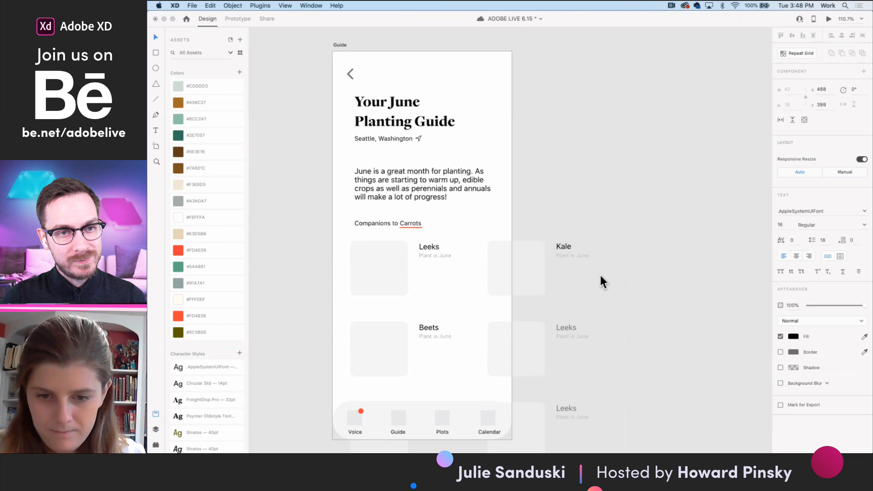
key(Escape)
click(567, 329)
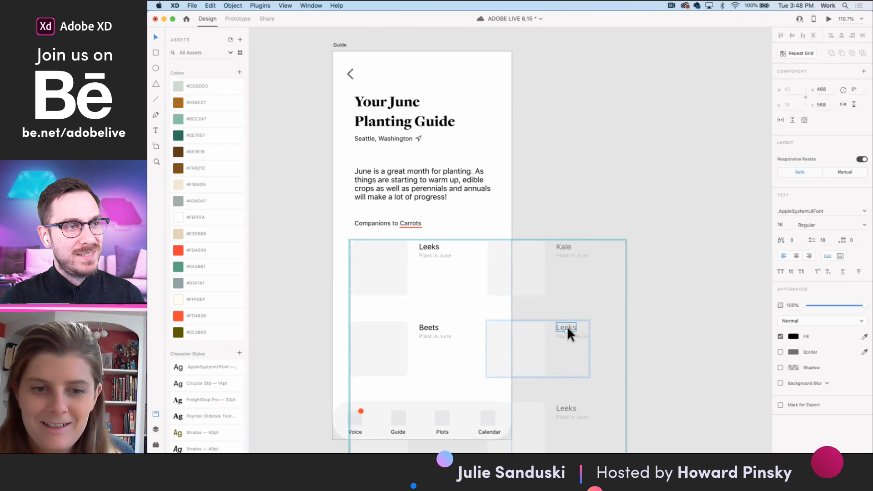
double_click(569, 328)
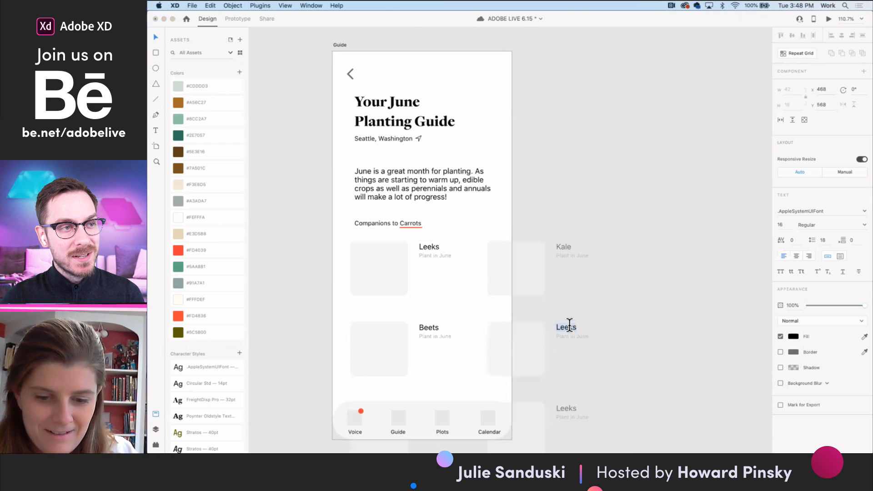
key(Escape)
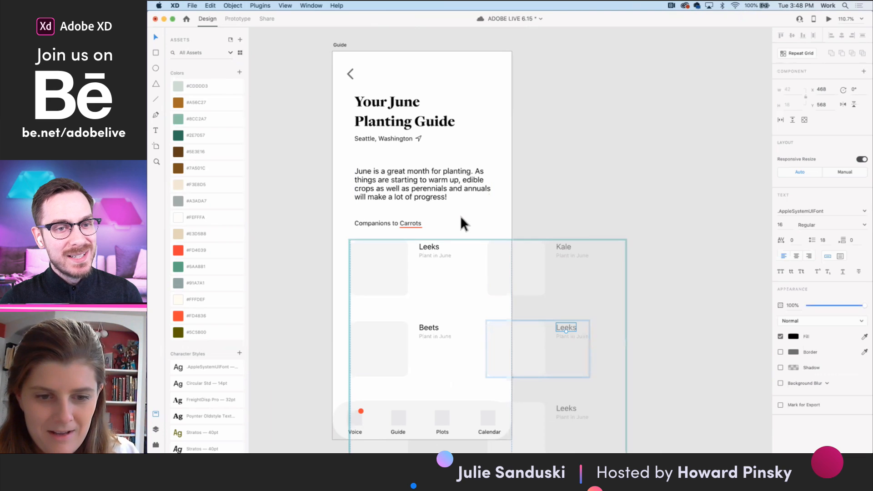
- Tighten the gap between the columns of the Guide's companion repeat grid, narrowing the grid to a width of 531
click(419, 225)
scroll(419, 225, down, 3)
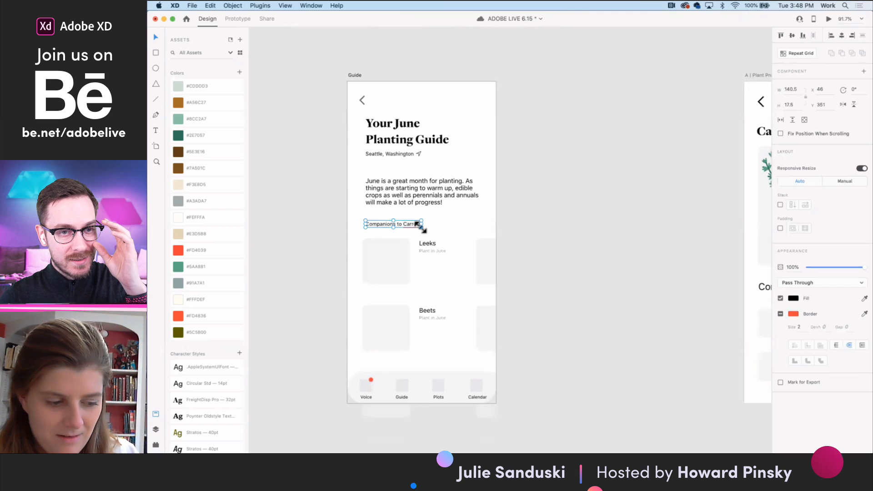
click(489, 338)
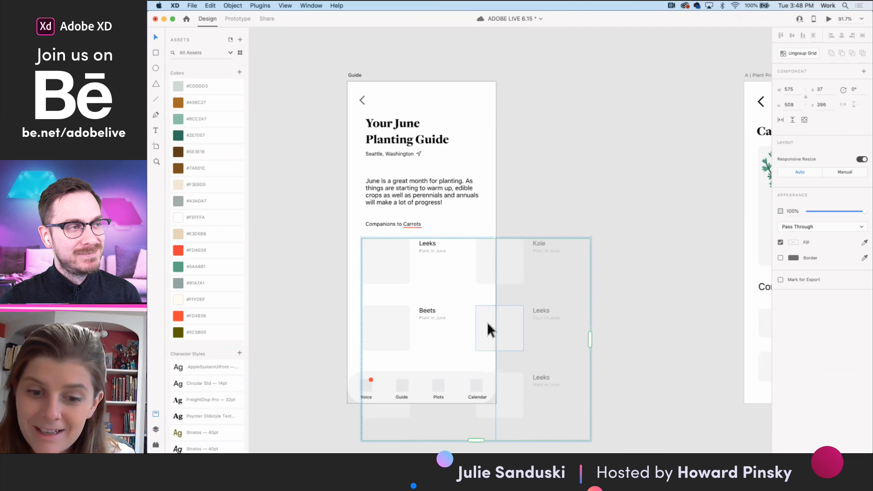
key(a)
drag(474, 323, 462, 322)
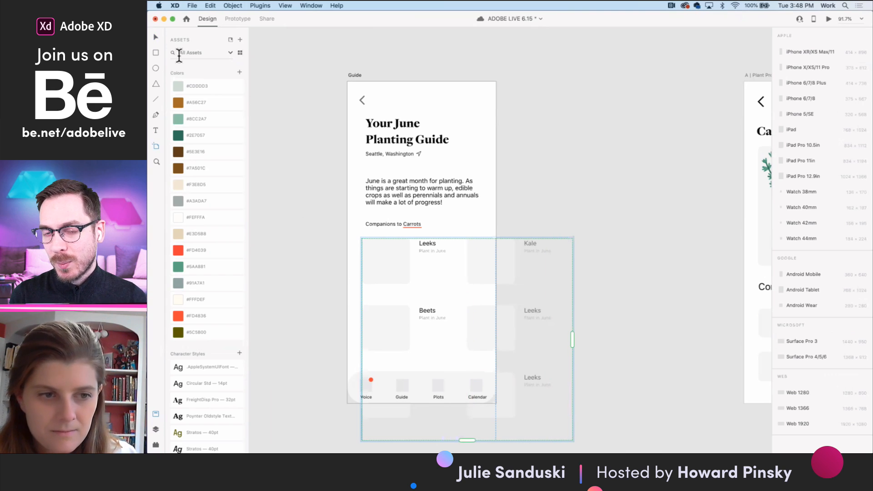
click(155, 36)
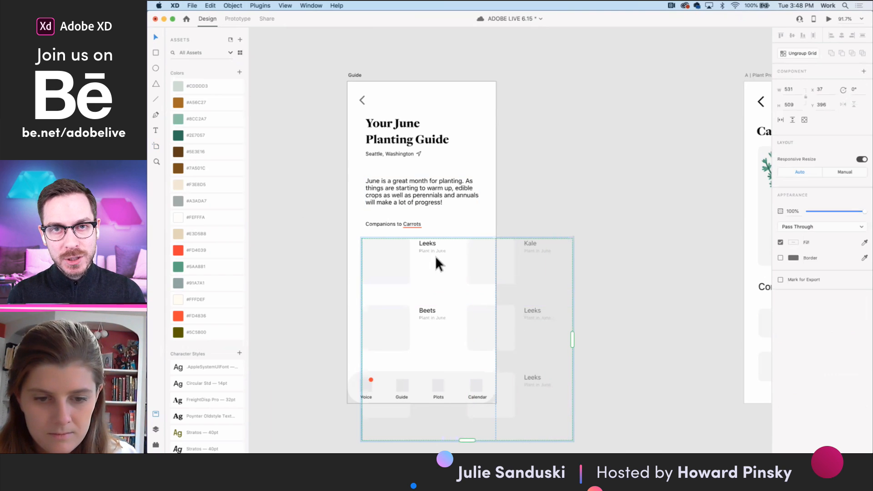
- Switch to Illustrator and copy the complete leeks illustration from the Adobe Live Illustrations file
key(ctrl+Left)
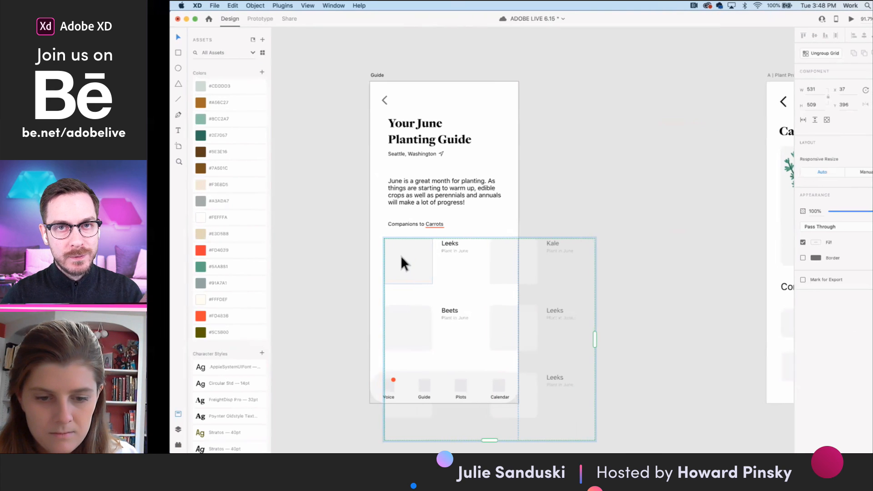
mouse_move(534, 453)
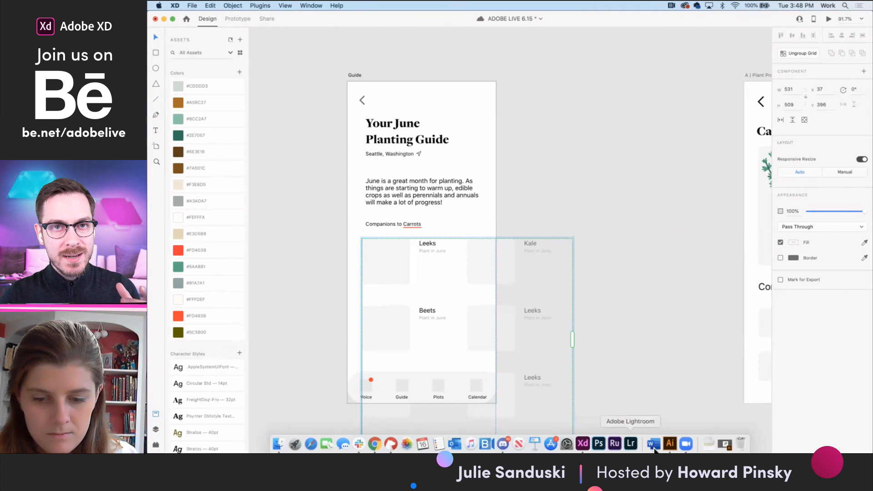
click(672, 444)
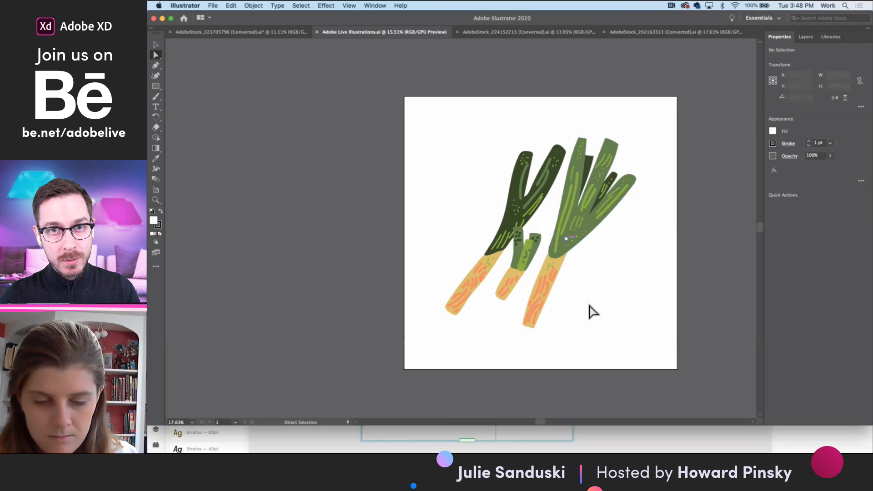
key(super+a)
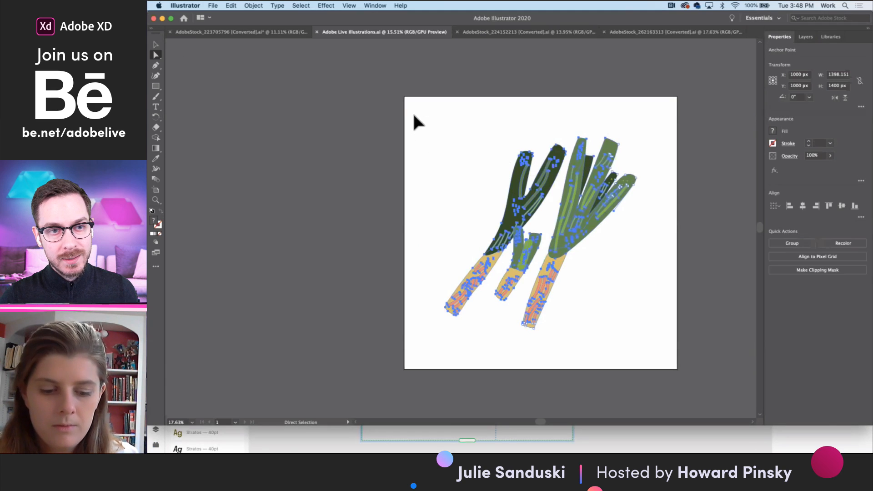
- Return to Adobe XD and paste the leeks illustration into the project without targeting the repeat grid
click(162, 18)
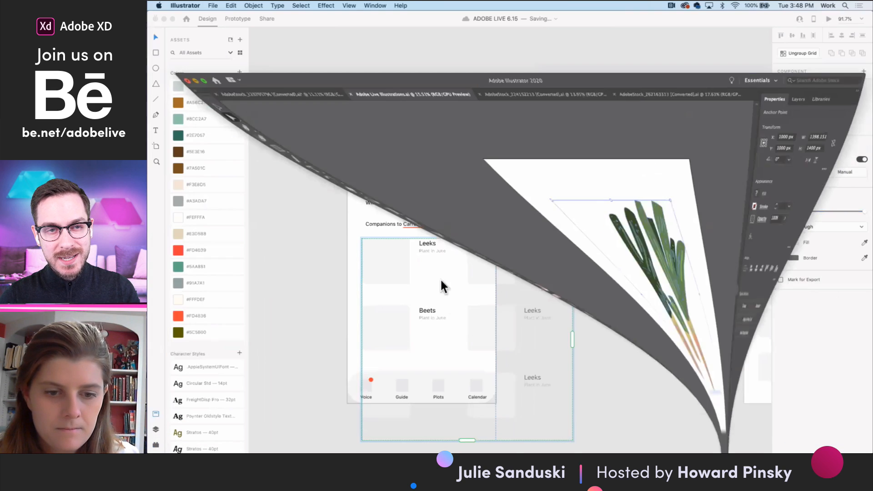
click(311, 262)
key(super+v)
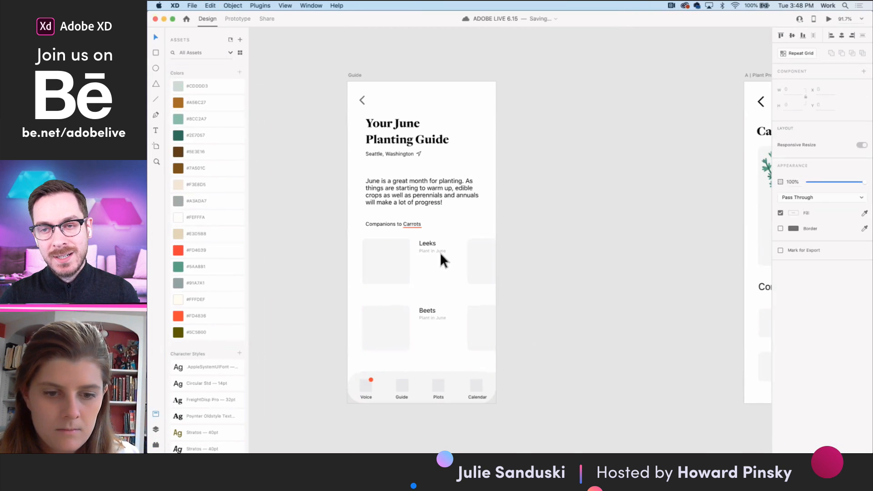
- Scale the leeks illustration down to about 137 by 139 and place it between the Voice assistant and Guide artboards
scroll(438, 249, down, 3)
scroll(438, 244, down, 5)
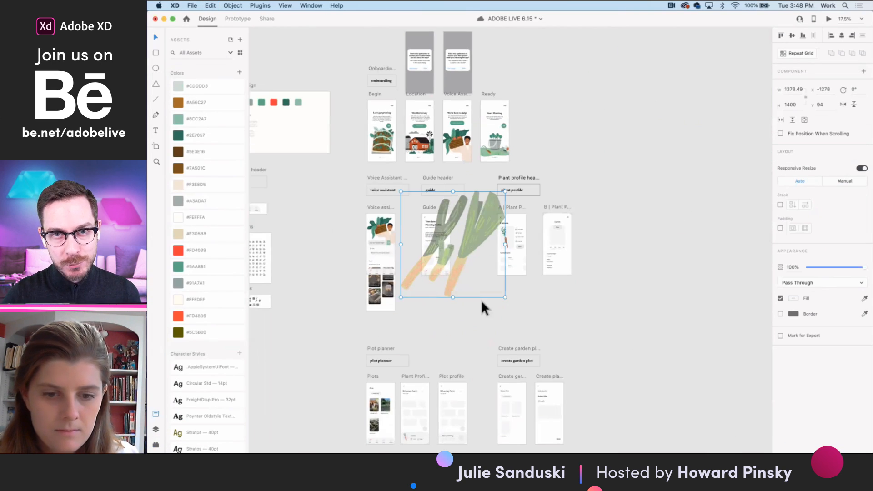
drag(505, 298, 427, 216)
scroll(411, 203, up, 4)
drag(399, 187, 410, 249)
- Inside the leeks illustration, delete all the orange strokes on the stalk of the rightmost, largest leek
scroll(382, 208, up, 3)
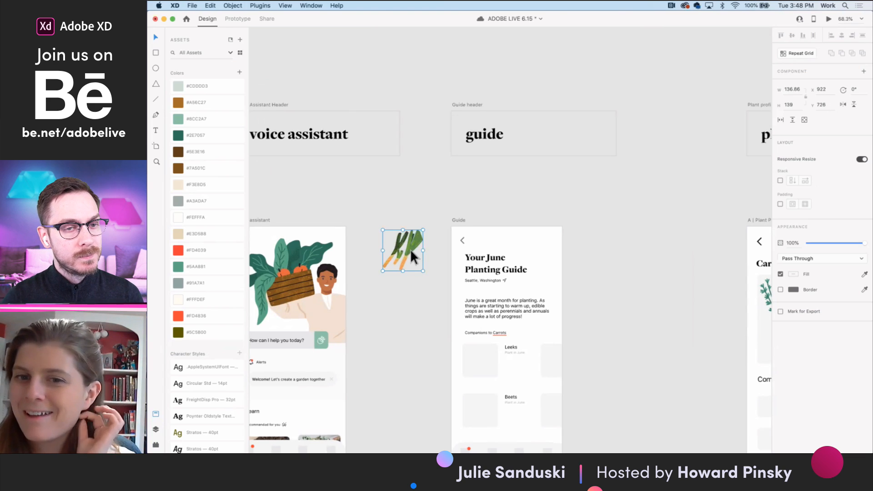
scroll(413, 272, up, 2)
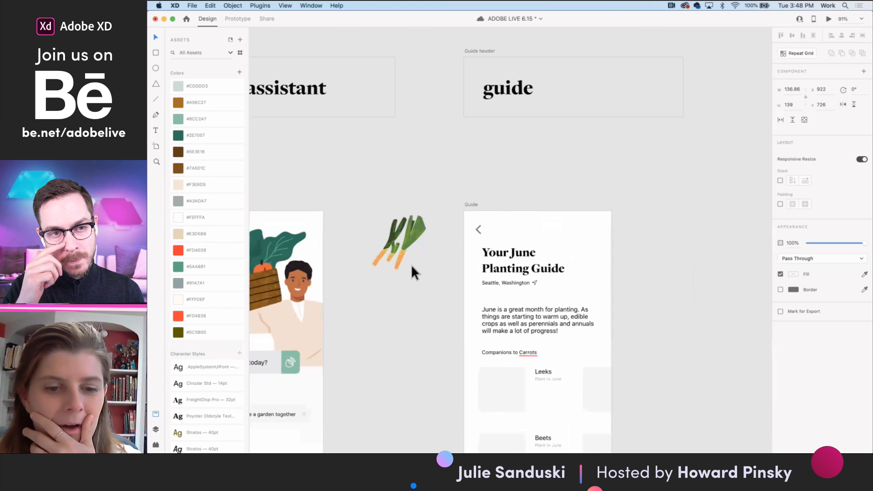
scroll(400, 247, up, 3)
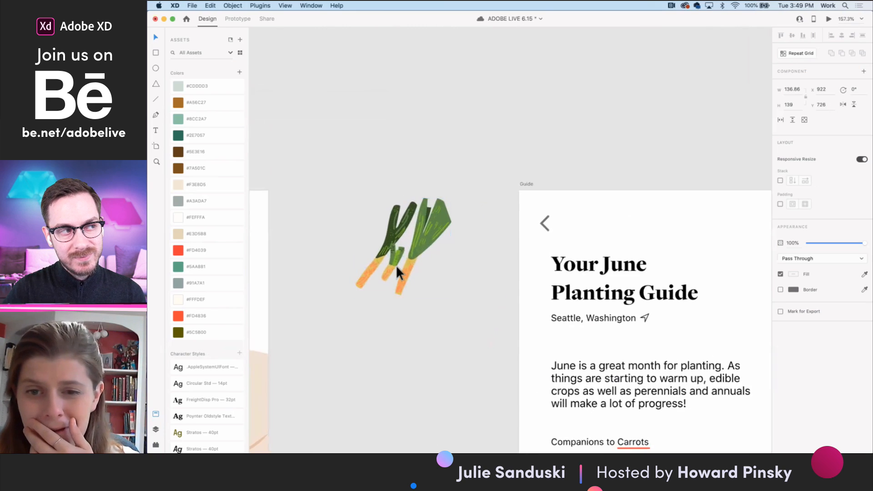
scroll(396, 264, up, 3)
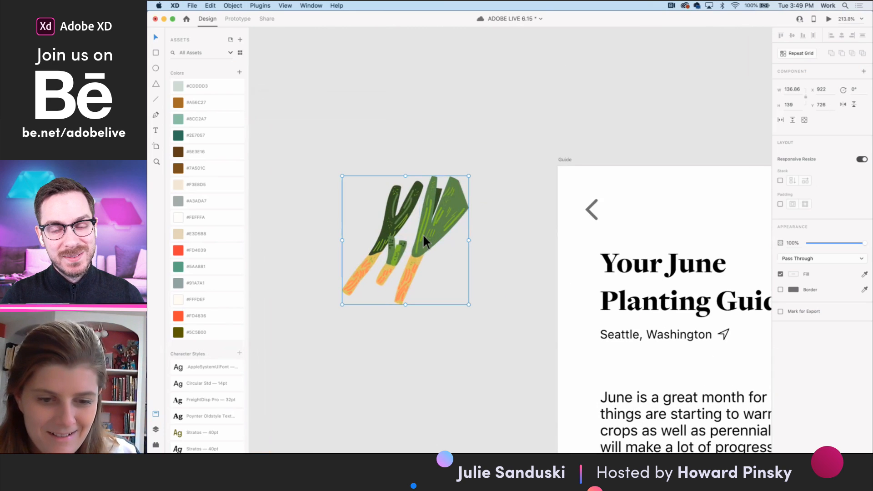
double_click(422, 235)
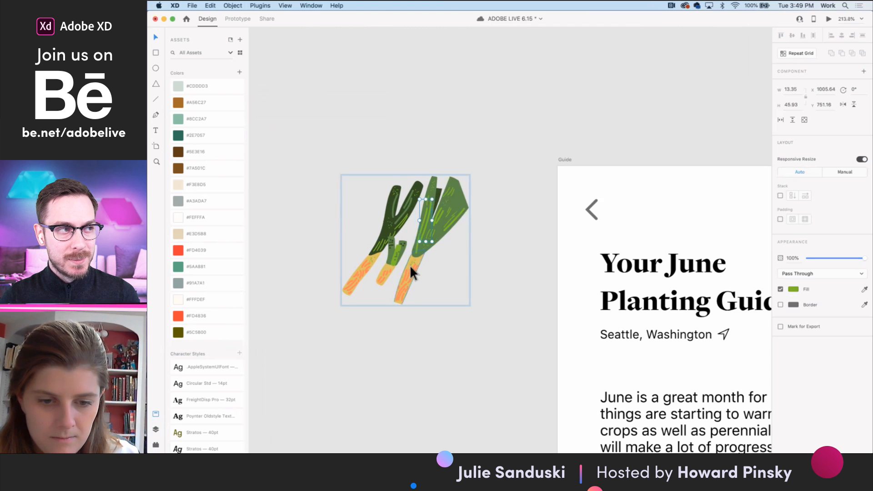
scroll(412, 266, up, 3)
scroll(414, 271, up, 2)
click(422, 272)
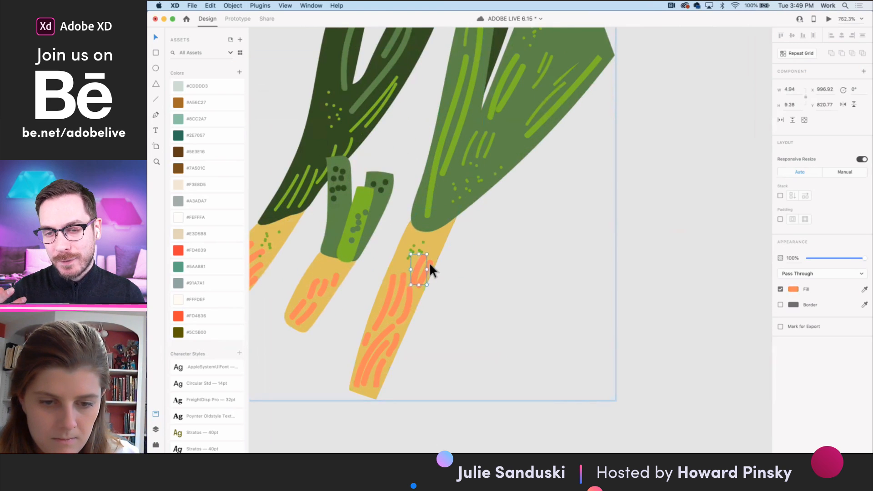
shift+click(408, 294)
shift+click(401, 290)
shift+click(392, 289)
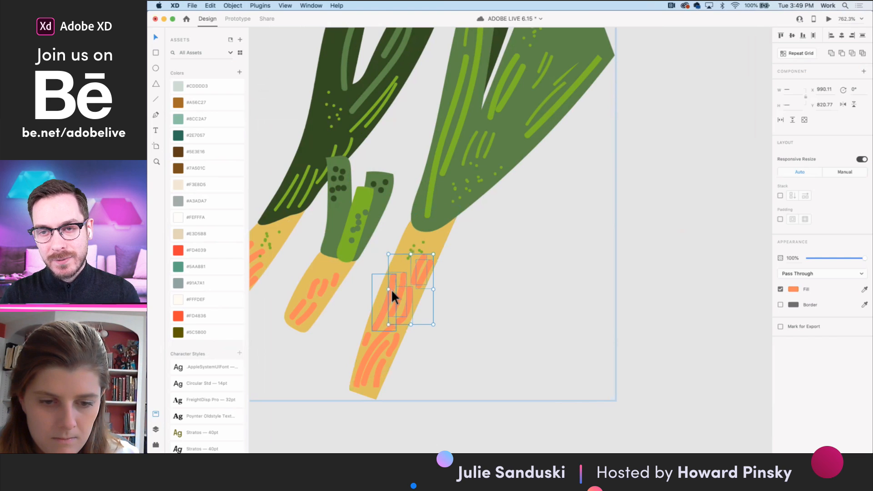
shift+click(387, 335)
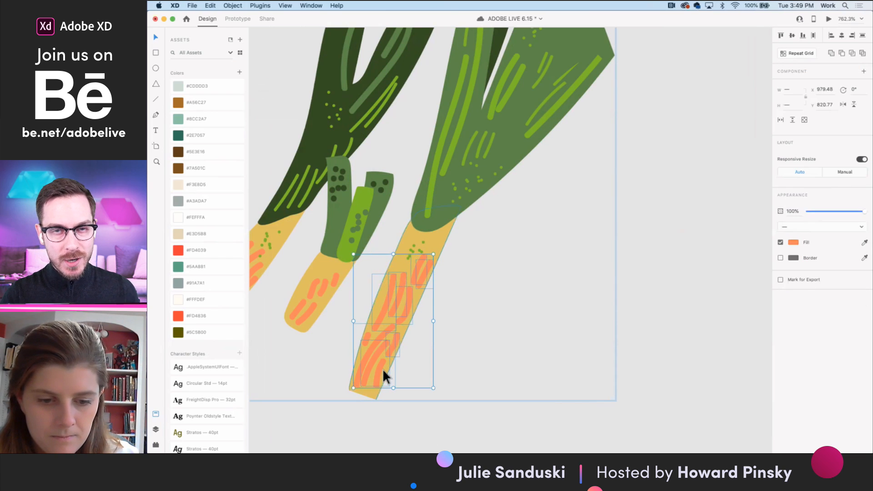
key(Delete)
- Delete the dark leek's leaf and stalk shapes from the left side of the leeks illustration
scroll(367, 336, down, 5)
click(391, 307)
drag(449, 314, 407, 249)
double_click(408, 234)
click(451, 214)
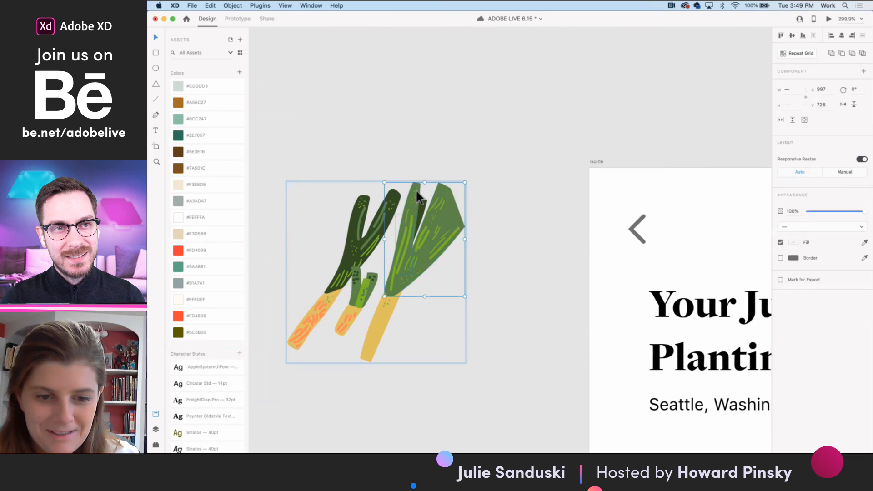
click(359, 260)
key(Delete)
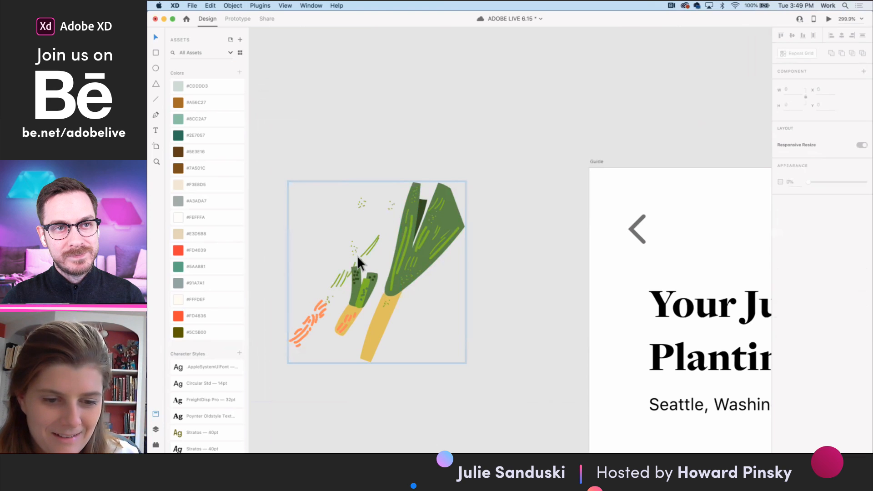
- Delete the small middle leek along with most of the stray orange and green strokes around it
mouse_move(309, 224)
mouse_down()
mouse_move(327, 290)
mouse_move(360, 303)
mouse_move(360, 314)
mouse_up()
key(Delete)
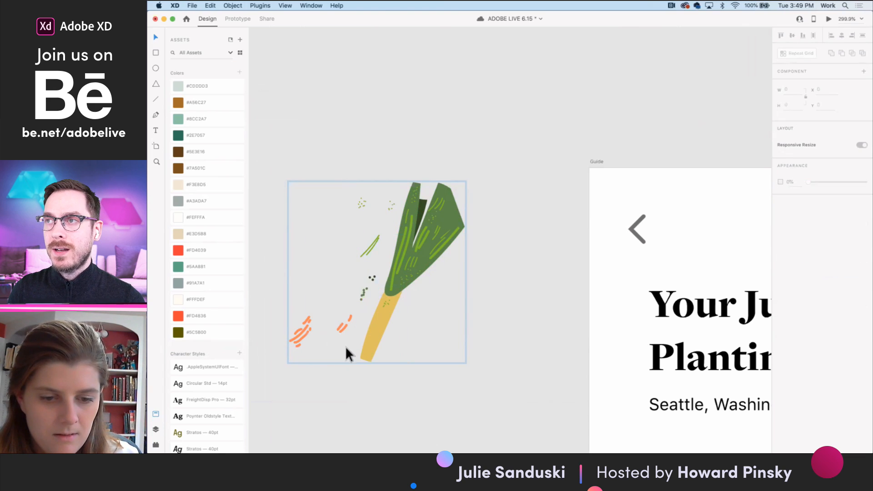
drag(359, 353, 282, 305)
key(Delete)
mouse_move(360, 293)
mouse_down()
mouse_move(355, 263)
mouse_move(374, 240)
mouse_move(356, 238)
mouse_move(369, 278)
mouse_move(378, 272)
mouse_up()
key(Delete)
key(super+z)
- Delete the leftover light green strokes and dark dots beside the remaining leek
double_click(373, 241)
key(Delete)
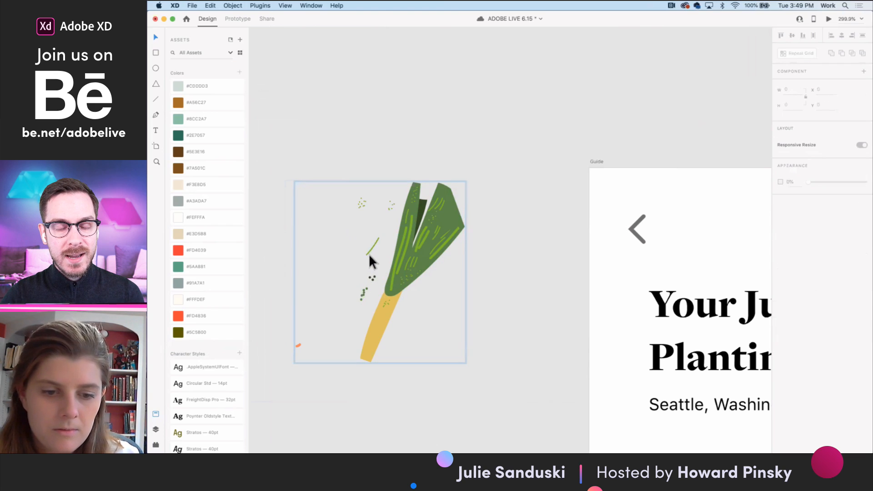
click(374, 280)
key(Delete)
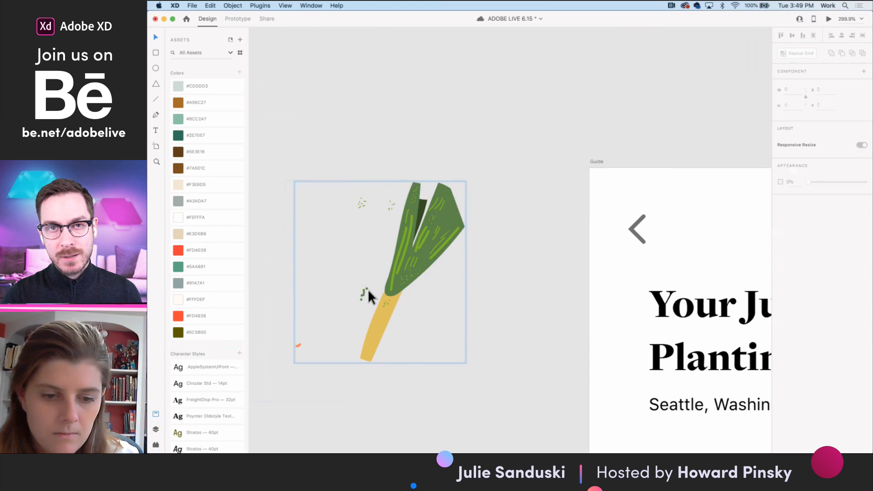
- Delete the stray medium-green dots near the leek's stalk and the last leftover orange stroke
click(361, 293)
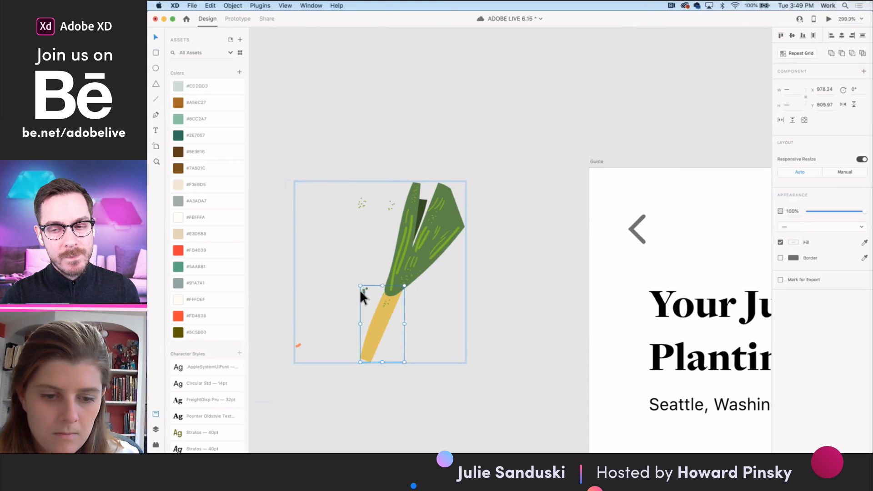
scroll(360, 290, up, 10)
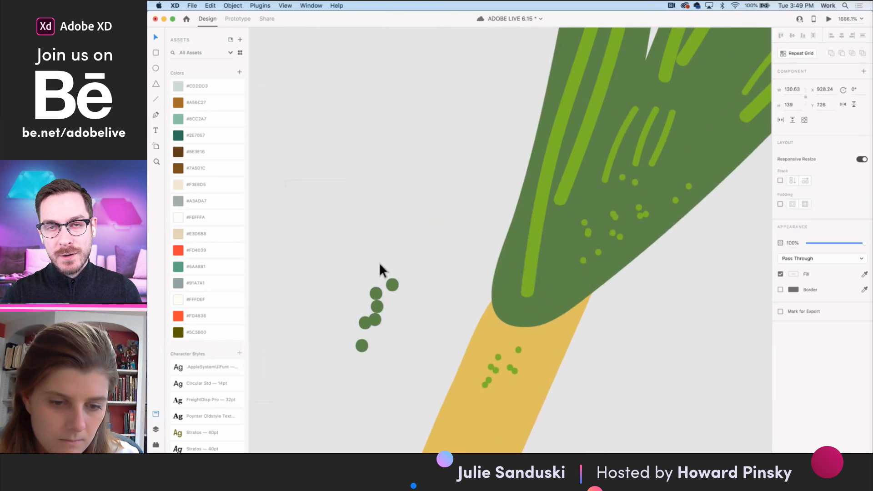
click(377, 306)
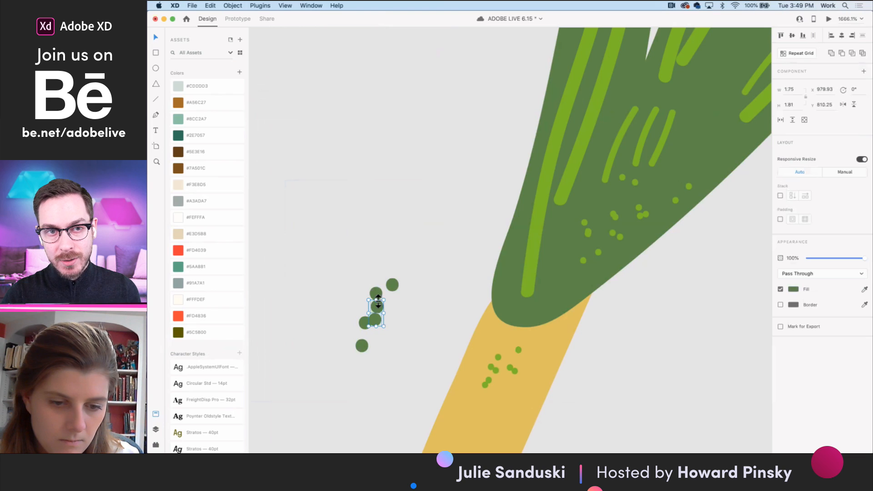
shift+click(395, 286)
shift+click(362, 322)
shift+click(361, 346)
key(Delete)
scroll(361, 348, down, 8)
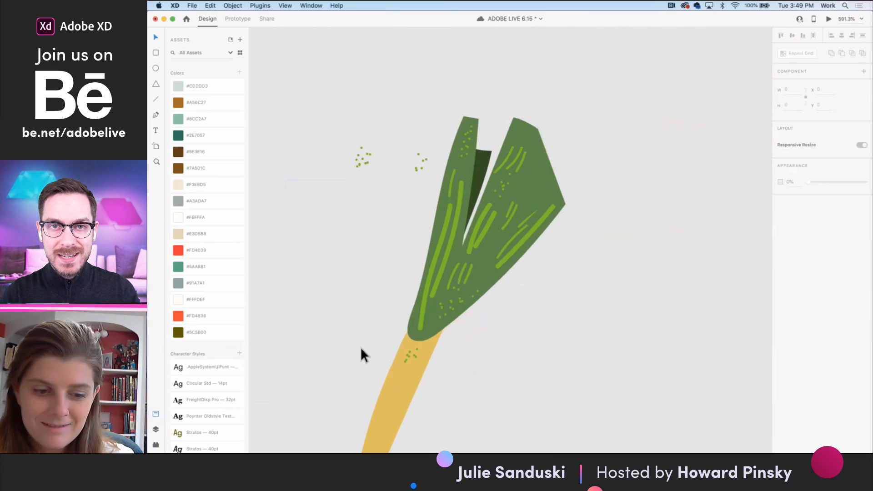
click(318, 386)
key(Delete)
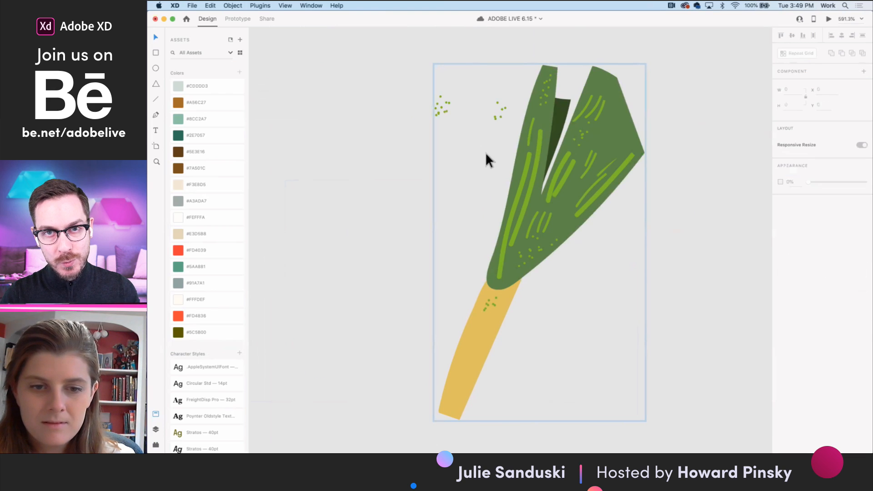
- Delete the far-left cluster of light green dots beside the remaining leek's leaves
drag(499, 136, 445, 86)
click(452, 120)
drag(454, 128, 428, 96)
scroll(443, 107, up, 5)
drag(473, 132, 423, 78)
key(Delete)
- Delete the second cluster of light green dots beside the leaves and the last stray dot, leaving only the single leek
drag(594, 144, 558, 89)
click(598, 132)
click(582, 129)
drag(605, 144, 555, 89)
click(586, 111)
shift+click(574, 97)
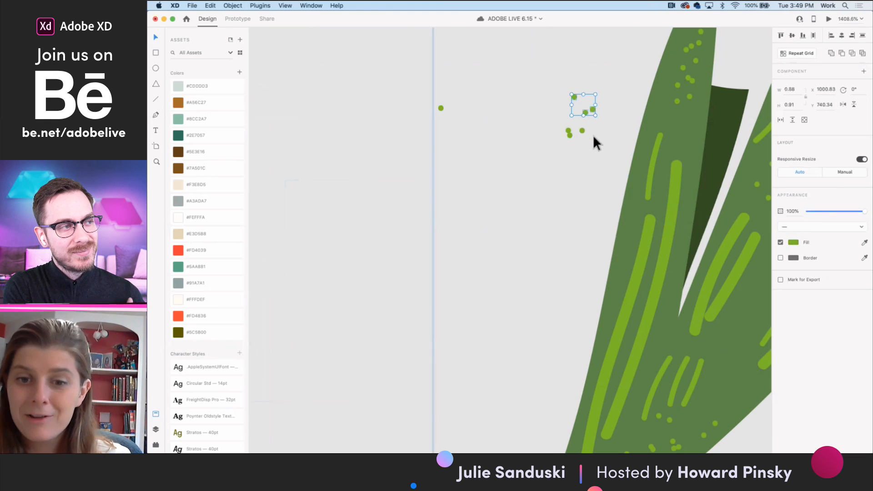
shift+click(582, 131)
scroll(567, 135, up, 5)
shift+click(573, 136)
key(Delete)
scroll(571, 128, down, 5)
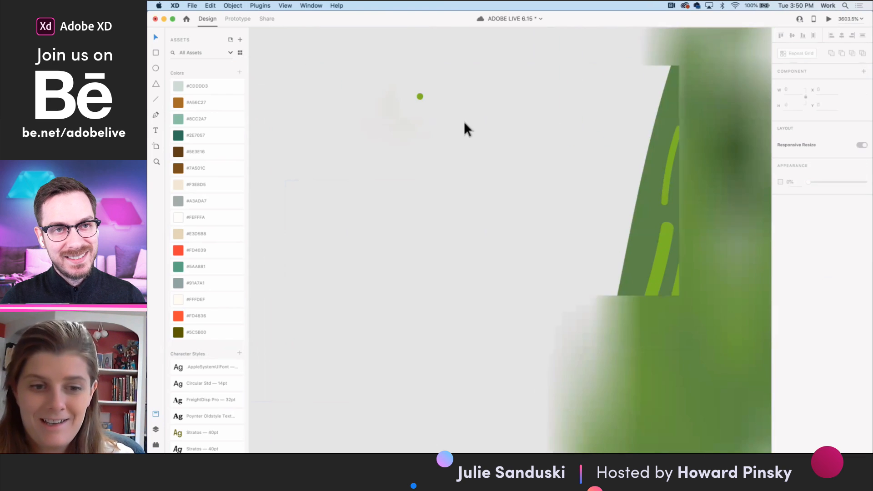
scroll(421, 94, down, 5)
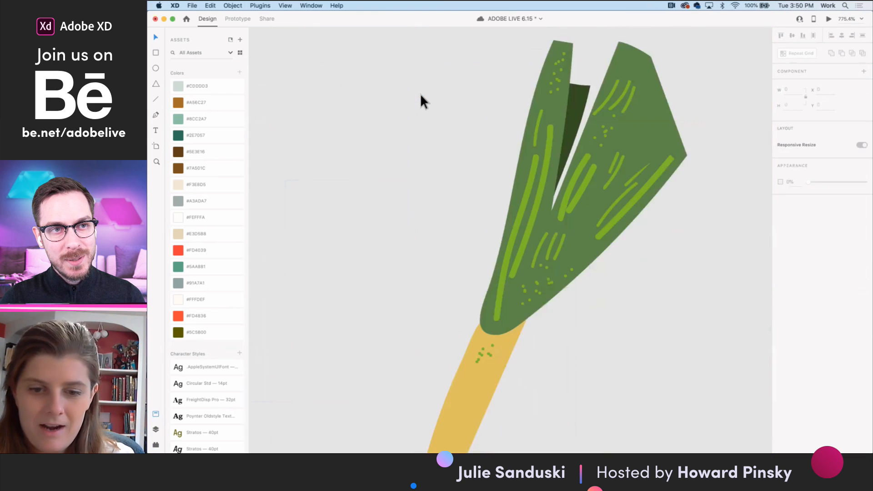
- Cut the cleaned-up single leek illustration from the canvas and return to the Guide artboard
double_click(478, 191)
drag(556, 217, 390, 79)
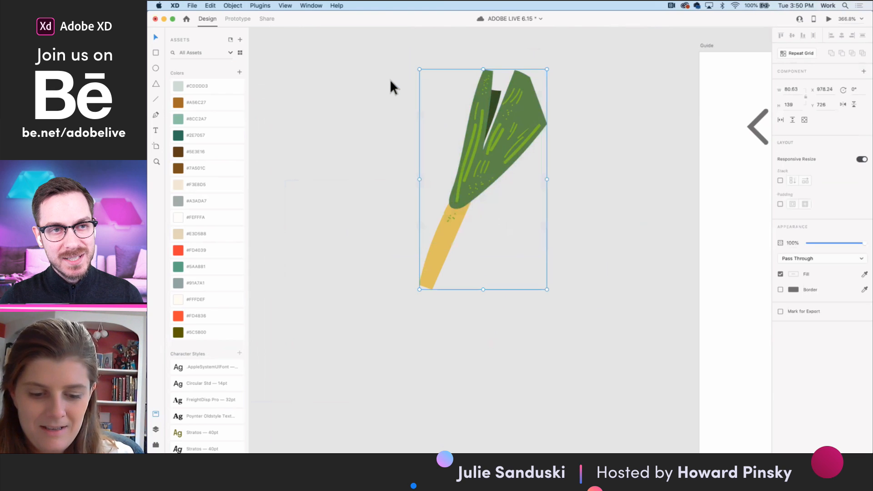
scroll(485, 150, down, 5)
scroll(579, 287, up, 2)
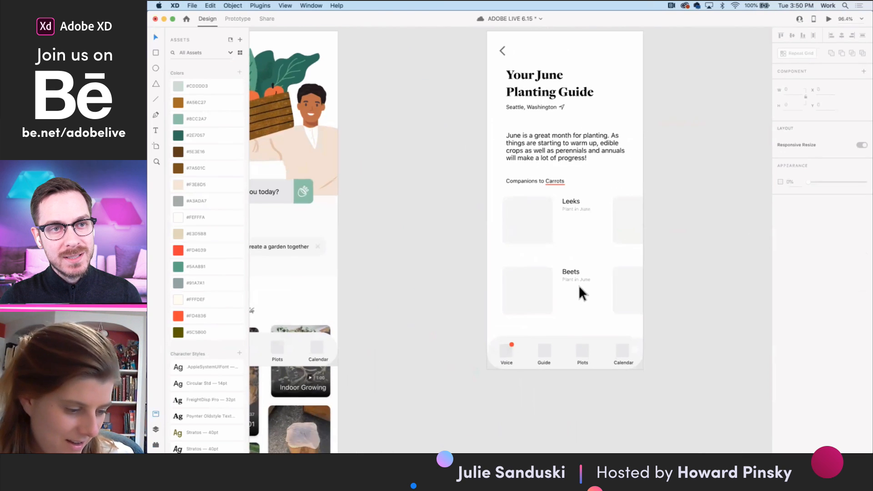
click(537, 212)
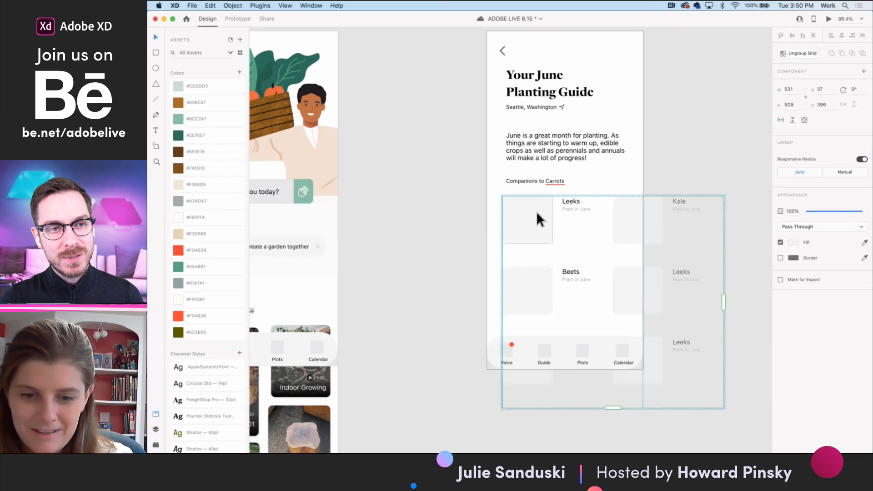
right_click(622, 227)
click(624, 228)
right_click(626, 223)
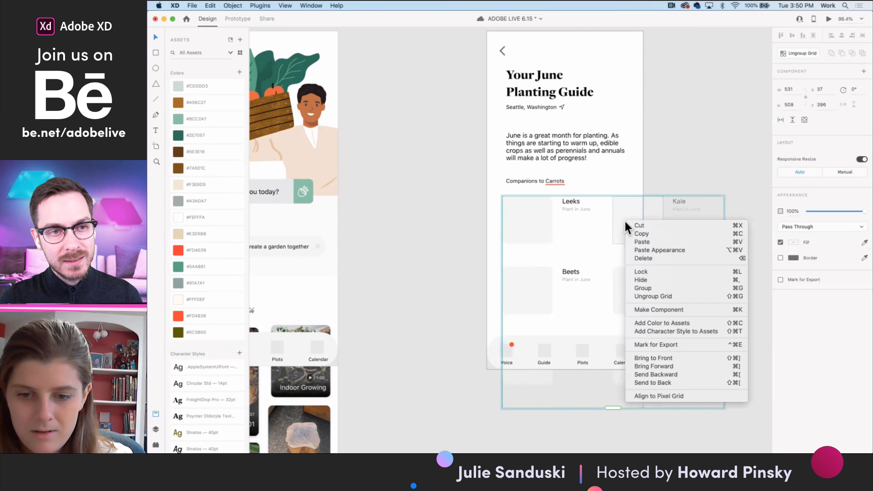
key(Escape)
- Reduce the Guide's companion repeat grid to 506 by 486
double_click(528, 223)
scroll(520, 225, down, 5)
key(Escape)
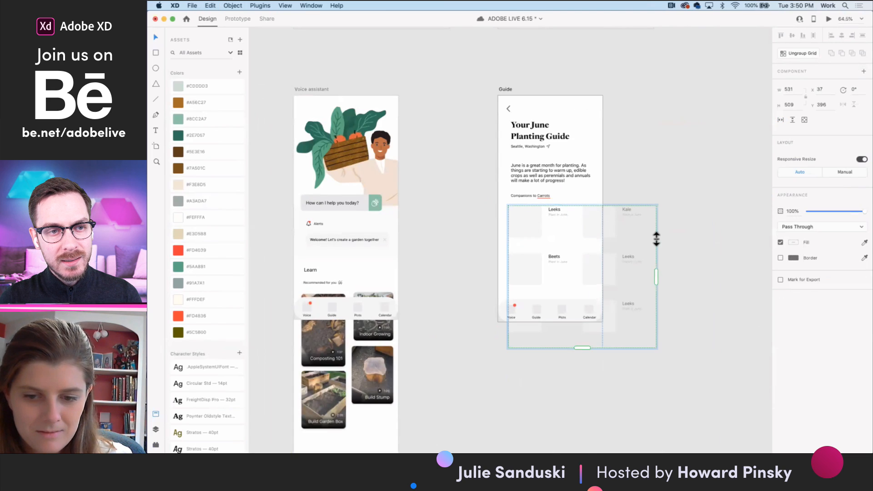
drag(655, 280, 649, 277)
drag(583, 348, 580, 341)
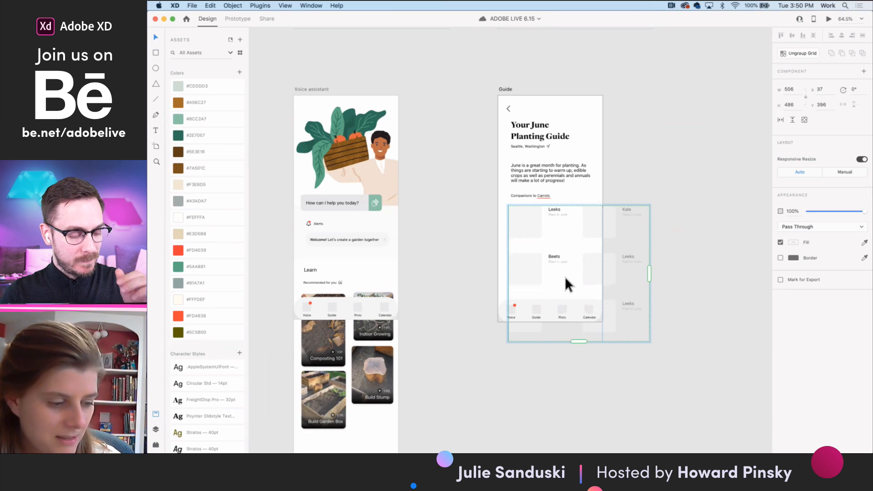
- Try pasting and scaling the leek in the Leeks cell of the repeat grid, and undo both changes
scroll(525, 250, up, 5)
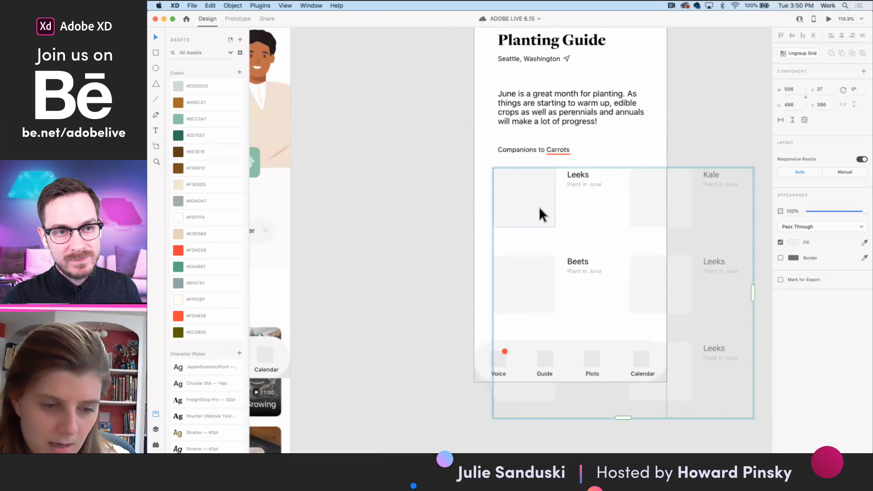
scroll(539, 206, up, 3)
double_click(539, 205)
key(super+v)
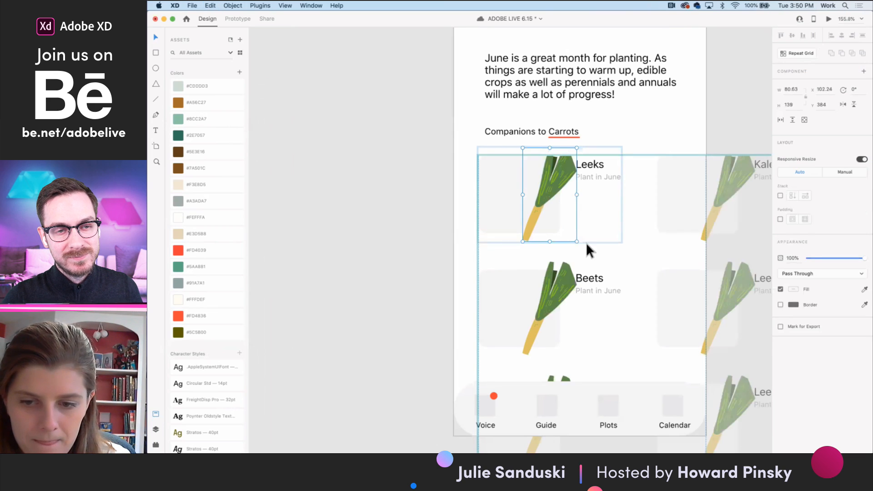
scroll(587, 245, down, 4)
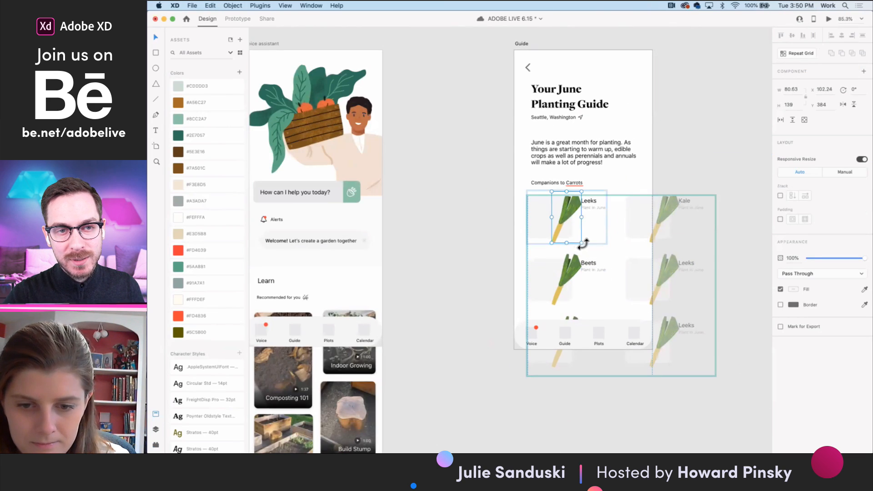
drag(581, 243, 576, 238)
key(super+z)
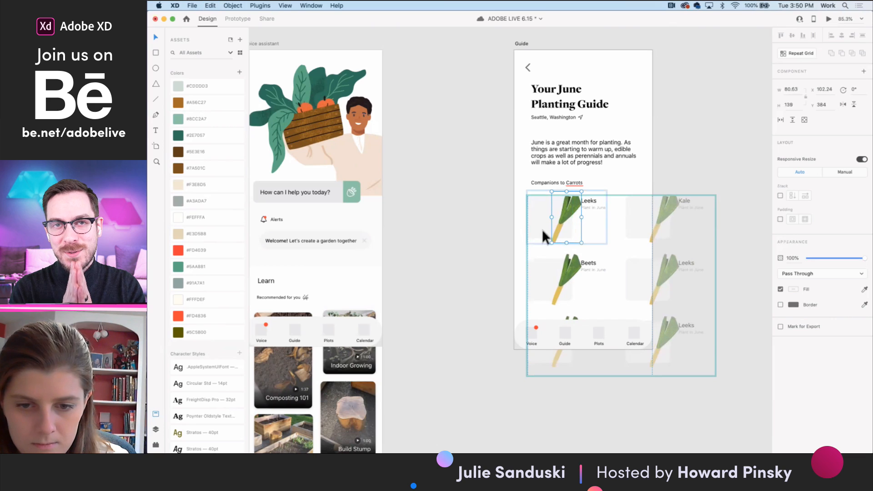
key(super+z)
- Ungroup the companion repeat grid so that each plant cell can be edited separately
click(503, 231)
click(564, 226)
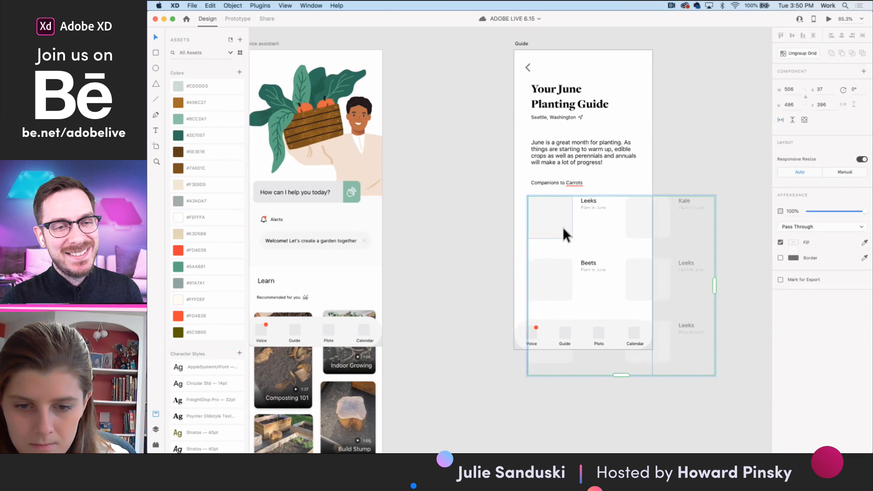
right_click(563, 227)
click(593, 303)
- Paste the leek illustration into the Leeks cell and position it over that cell's grey placeholder
click(553, 222)
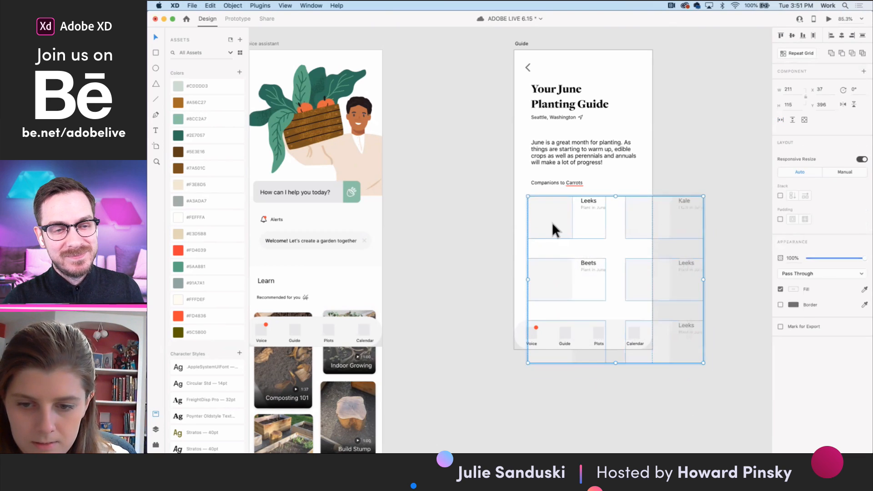
scroll(552, 222, up, 5)
key(super+v)
drag(613, 236, 554, 201)
click(455, 277)
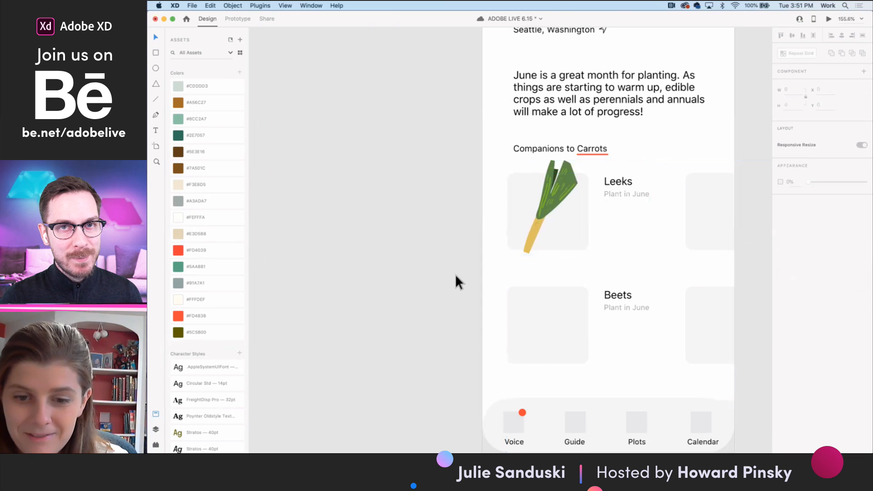
scroll(497, 285, down, 5)
scroll(520, 261, up, 5)
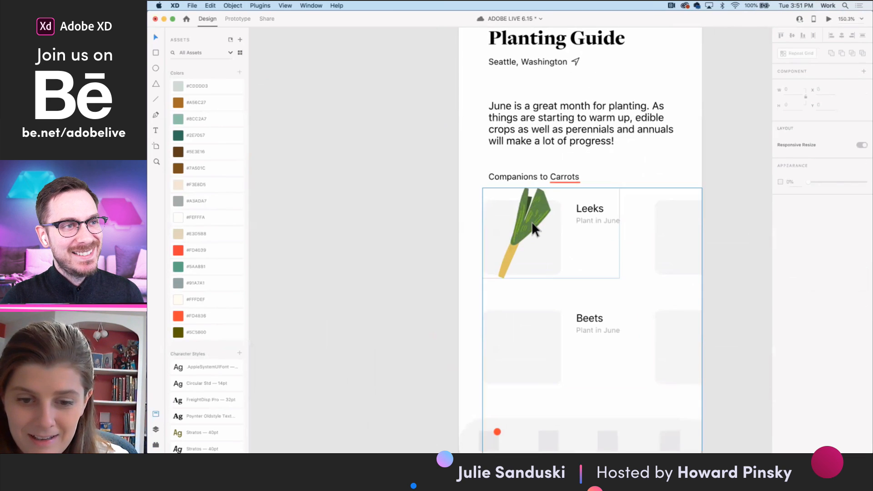
- Scale the leek illustration to about 74 by 127 and centre it over the grey placeholder in the Leeks cell
double_click(532, 221)
click(531, 221)
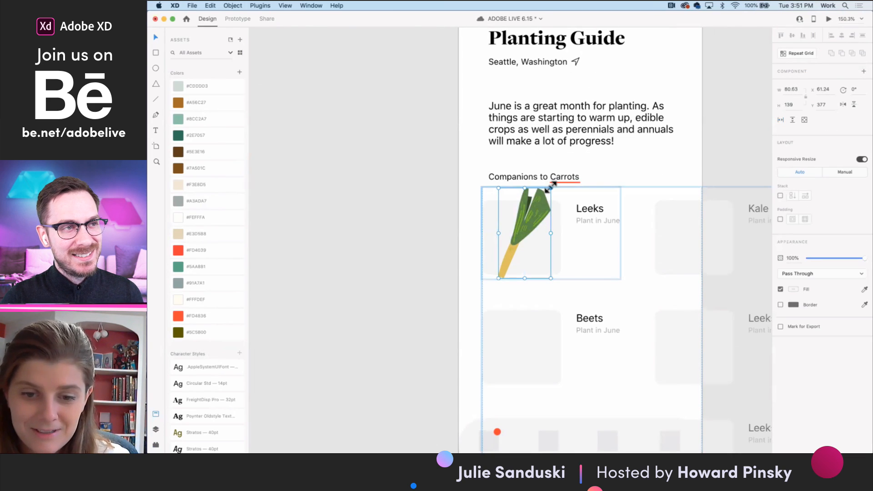
drag(549, 192, 548, 196)
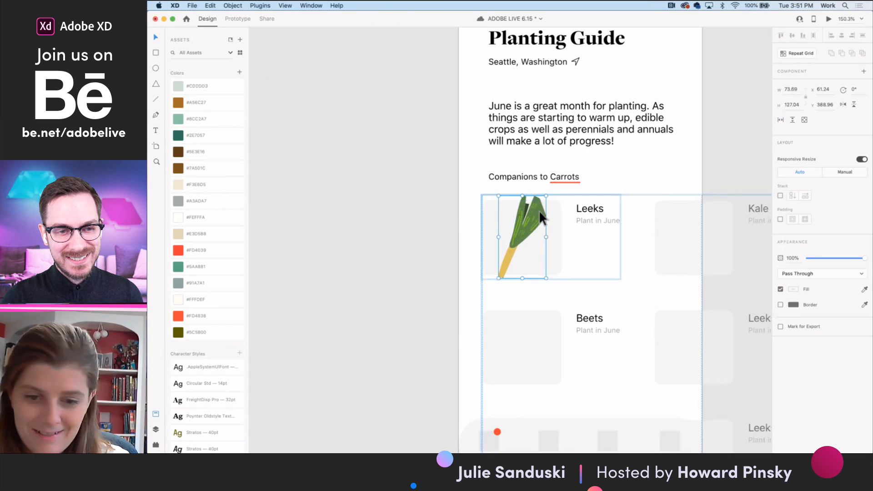
drag(532, 226, 531, 225)
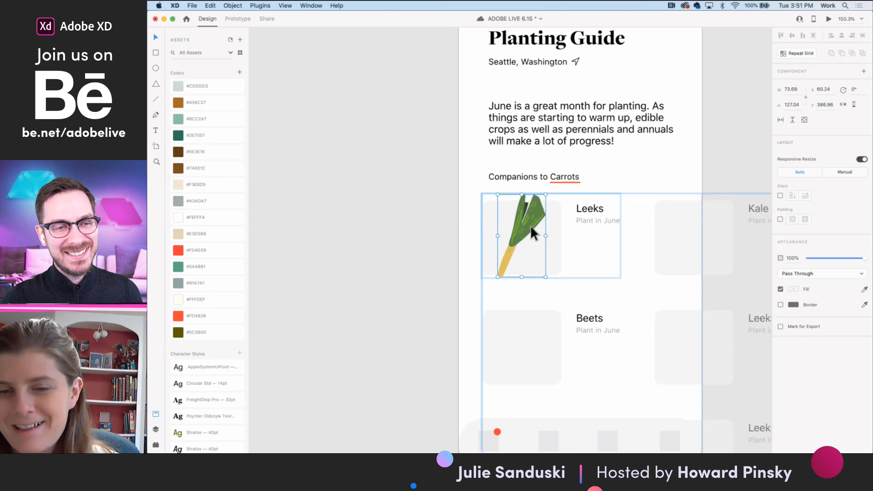
scroll(530, 225, down, 3)
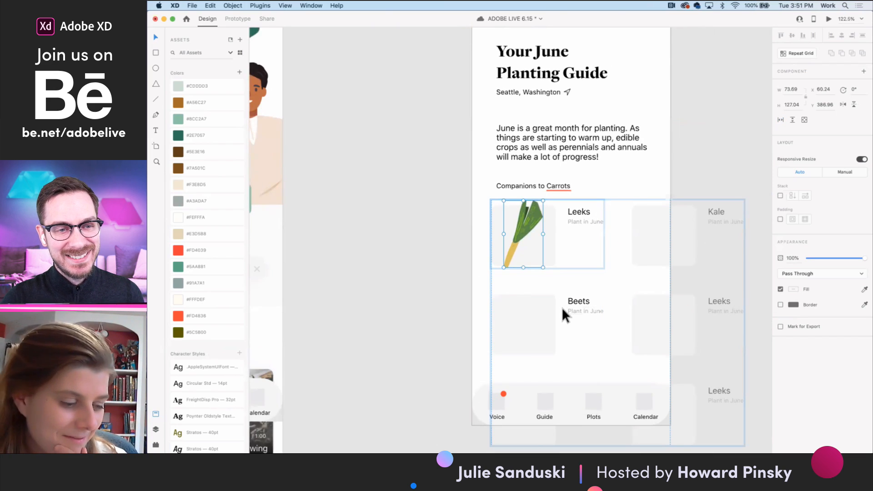
- Switch to Illustrator and bring up the Healthy Life vegetable artwork in the AdobeStock_223705796 file
scroll(561, 307, down, 3)
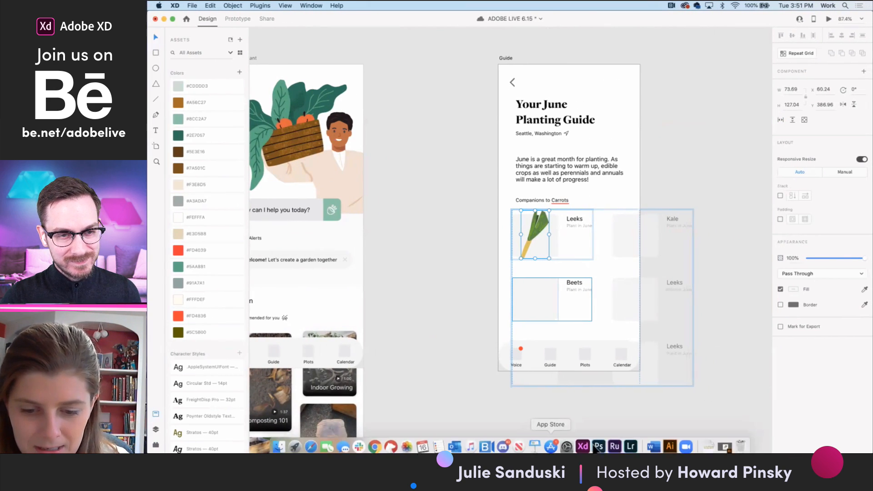
click(676, 444)
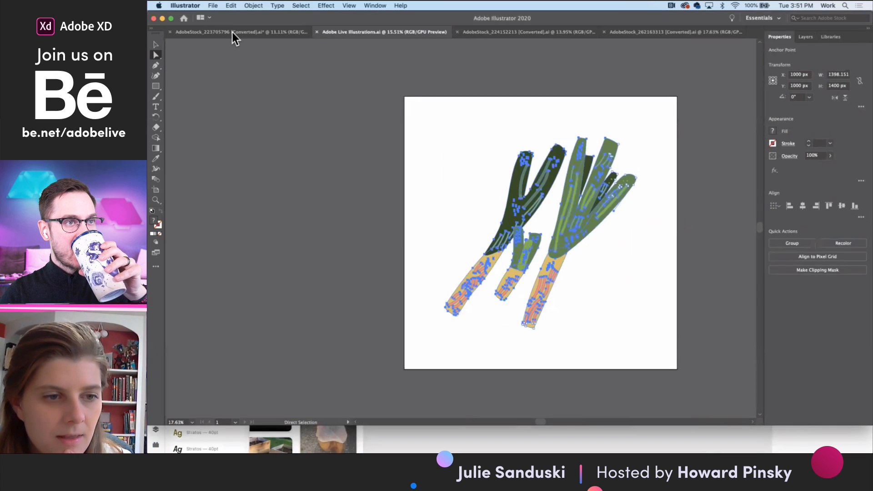
click(233, 32)
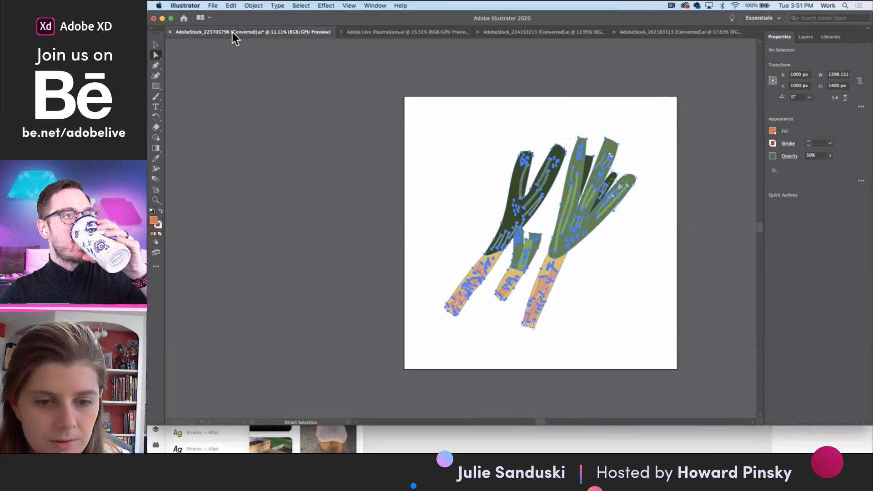
click(444, 190)
click(382, 28)
click(494, 28)
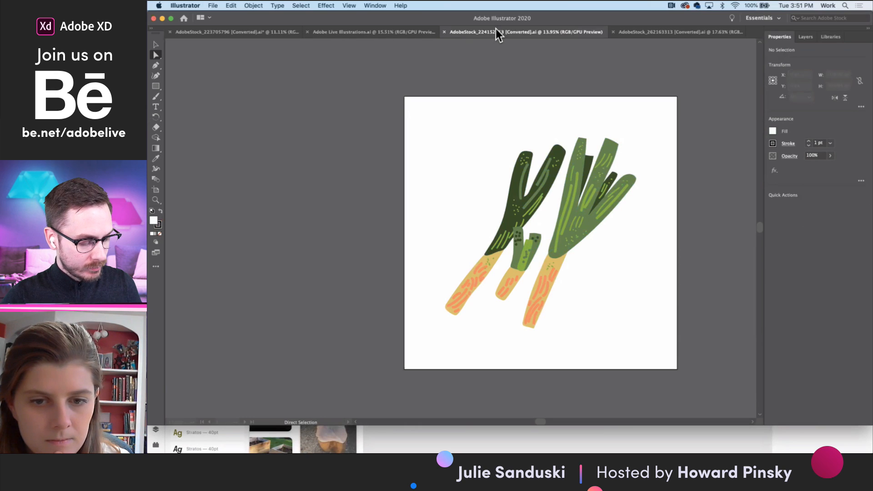
click(236, 29)
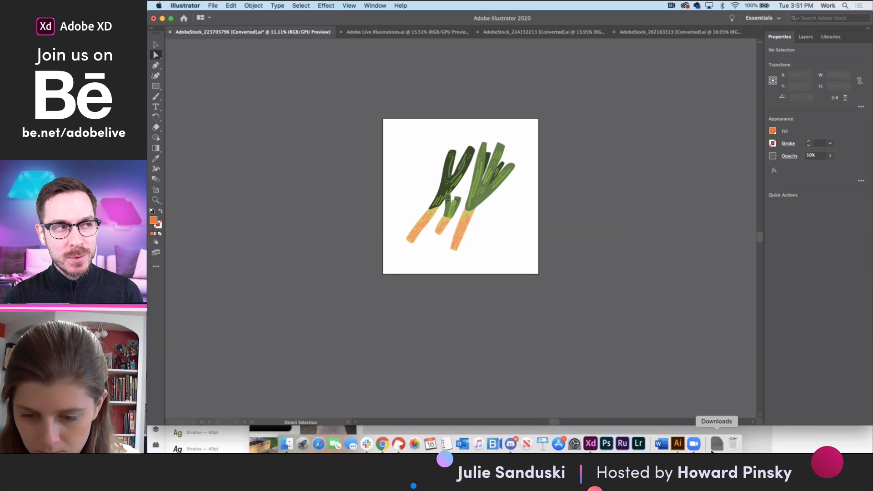
click(716, 446)
click(642, 281)
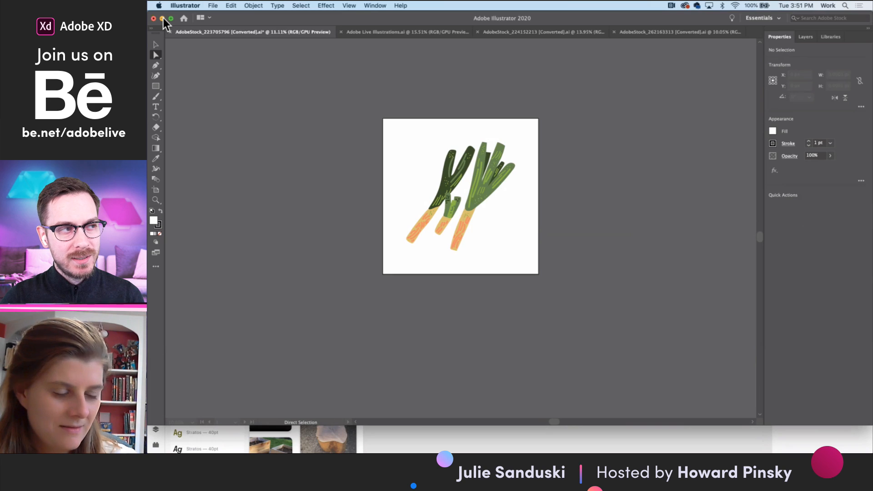
mouse_move(336, 21)
mouse_down()
mouse_move(340, 32)
mouse_move(341, 22)
mouse_up()
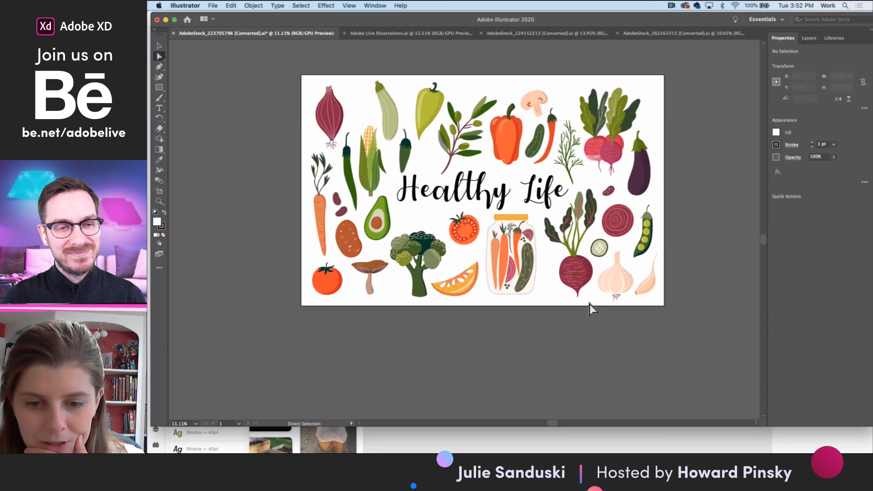
- Try to marquee-select the whole beet with Direct Selection in the Healthy Life artwork, and clear the selection
drag(591, 307, 548, 207)
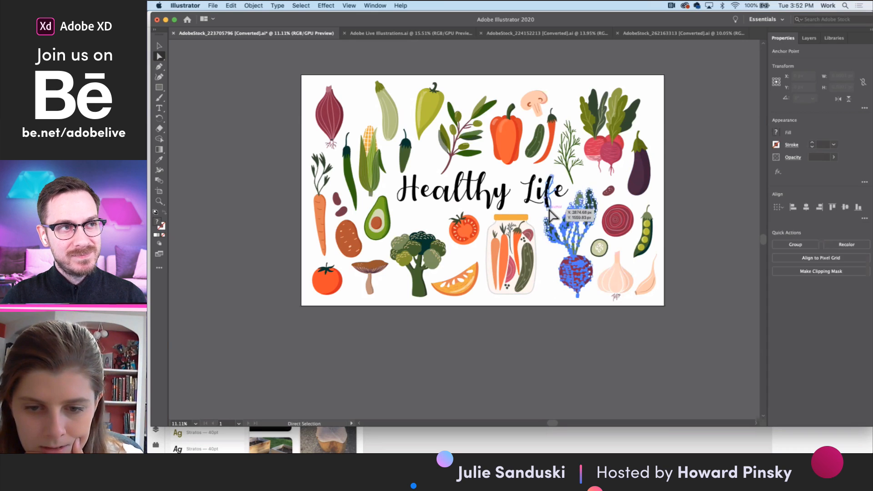
scroll(560, 218, up, 4)
drag(605, 337, 547, 225)
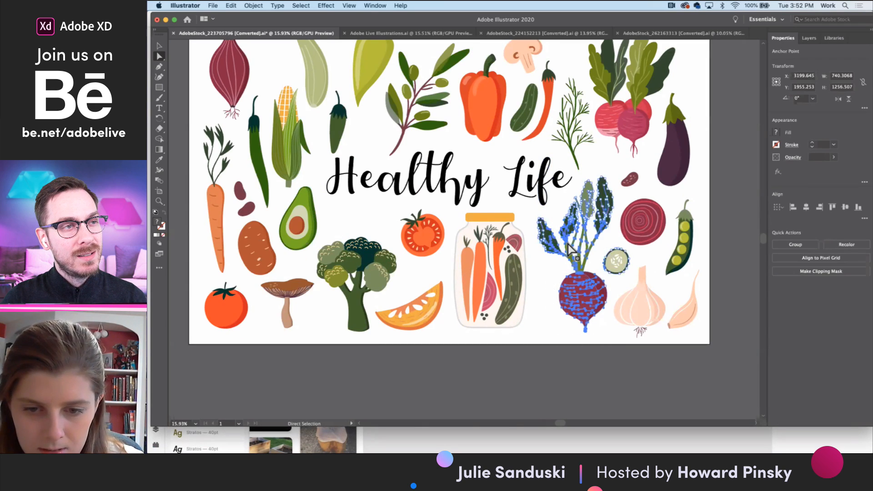
scroll(596, 209, up, 2)
scroll(599, 204, up, 2)
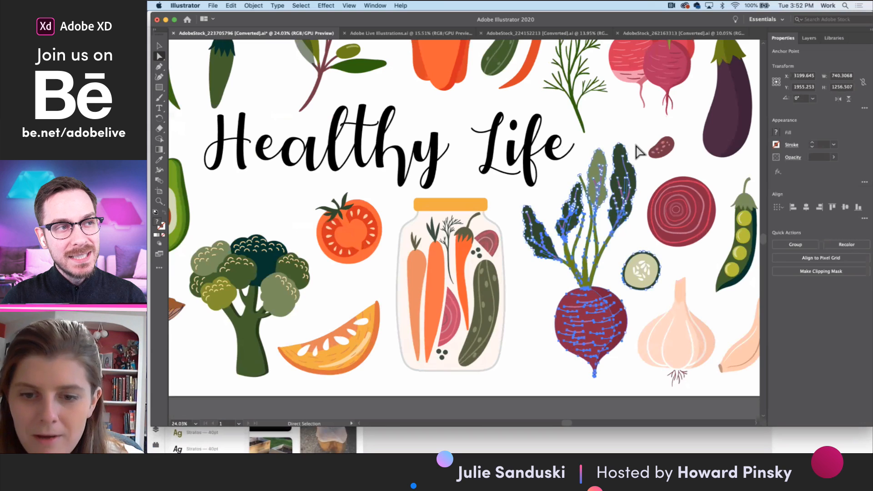
click(637, 153)
scroll(637, 153, down, 2)
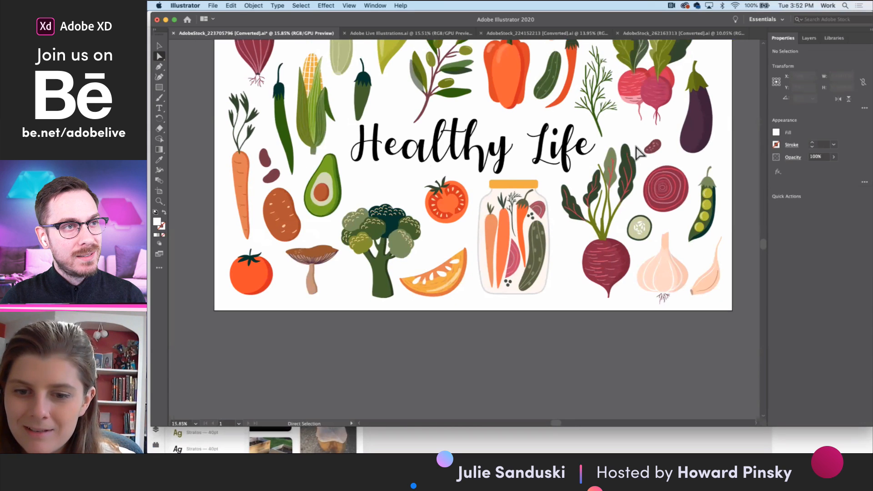
- Try selecting the beet as a separate object inside the vegetables group, and leave the group with nothing selected
drag(575, 183, 562, 179)
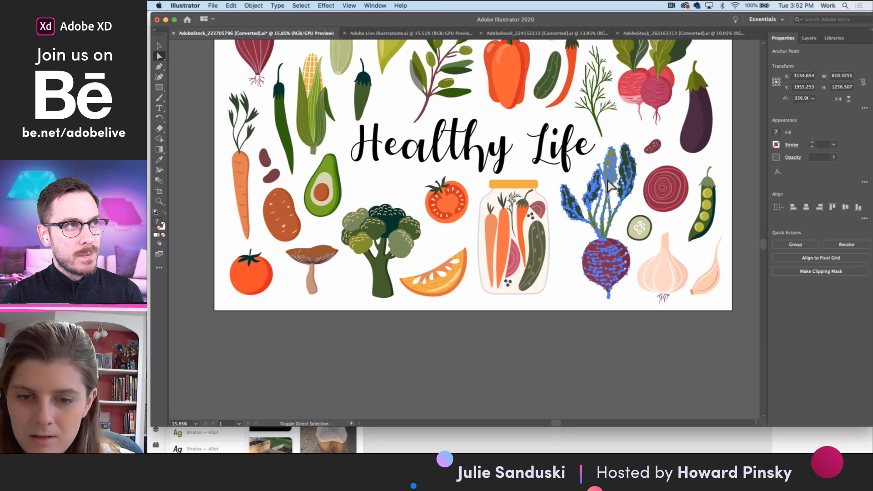
key(v)
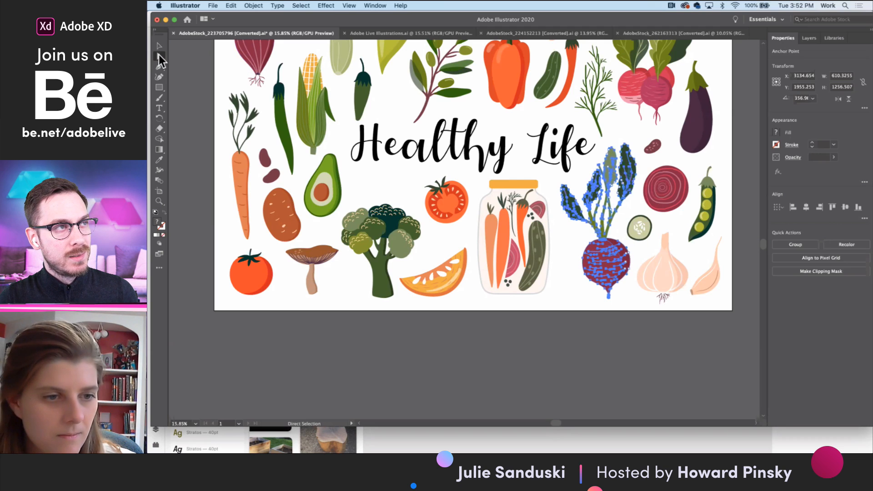
click(590, 266)
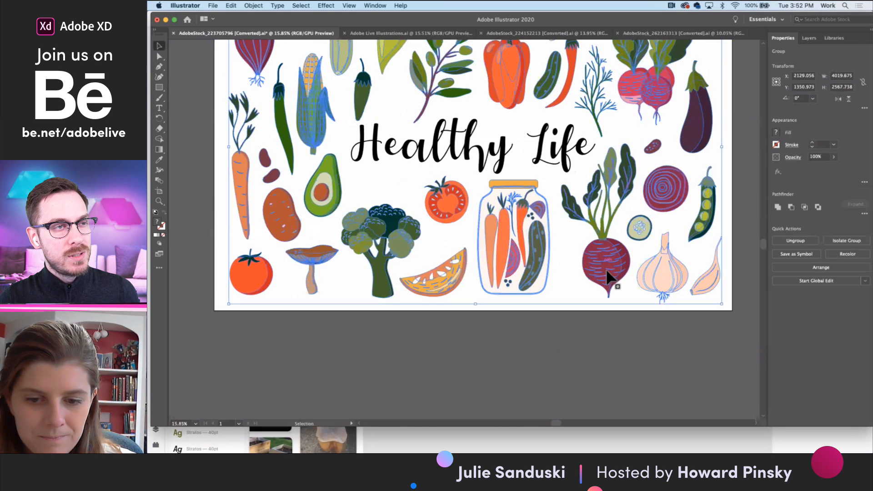
double_click(608, 276)
click(586, 257)
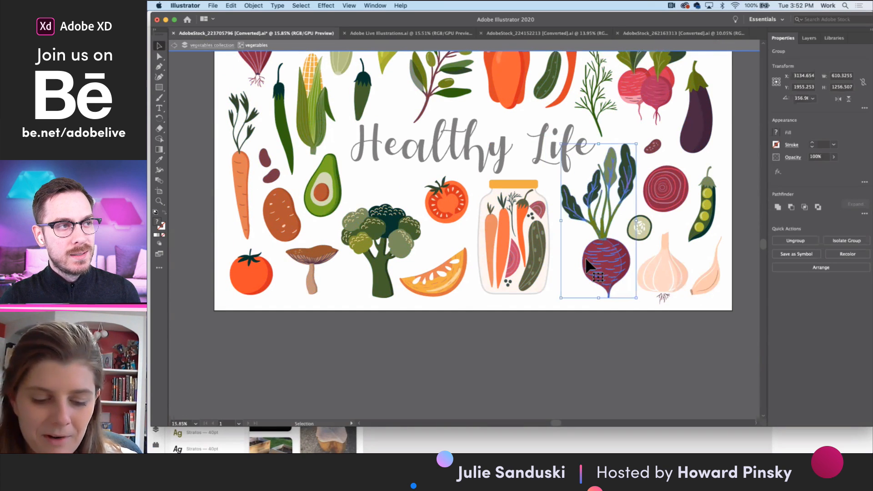
key(Escape)
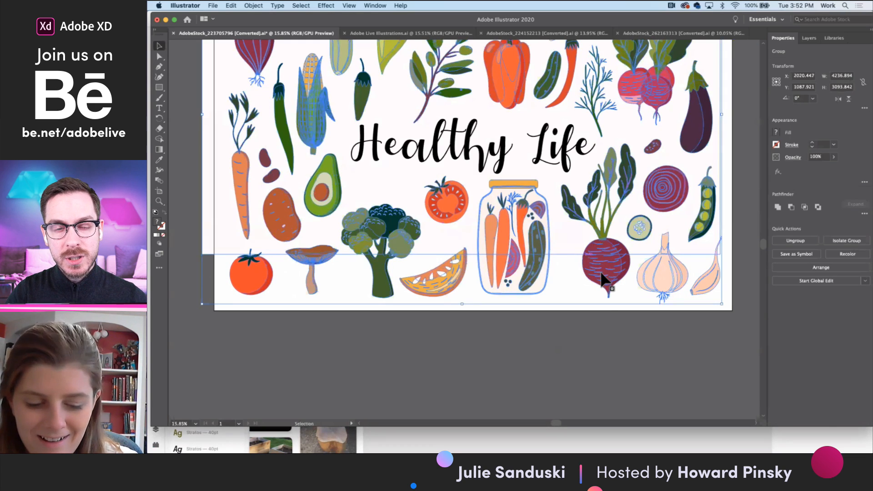
click(574, 310)
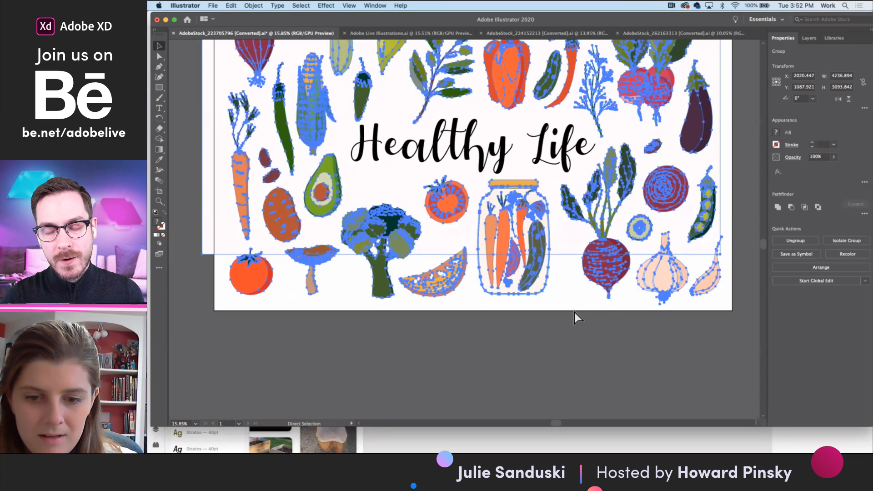
- Isolate the vegetables group and copy the leafy beet beside the garlic
click(609, 287)
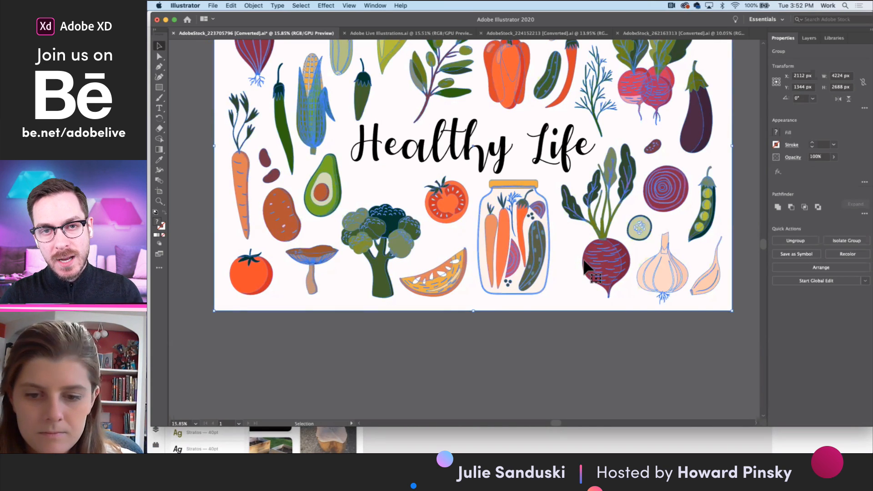
double_click(602, 255)
click(600, 257)
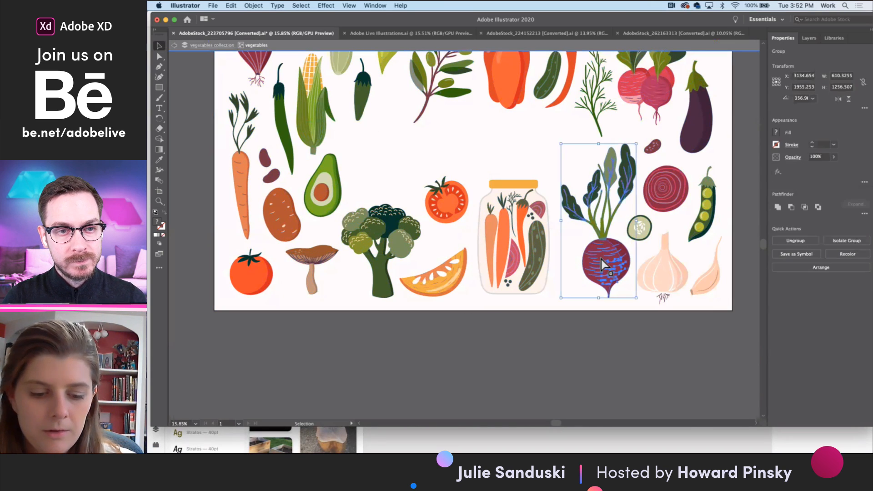
key(super+c)
- Return to Adobe XD, paste the beet into the Guide's companion cells and scale it down to about 117 by 241
click(166, 20)
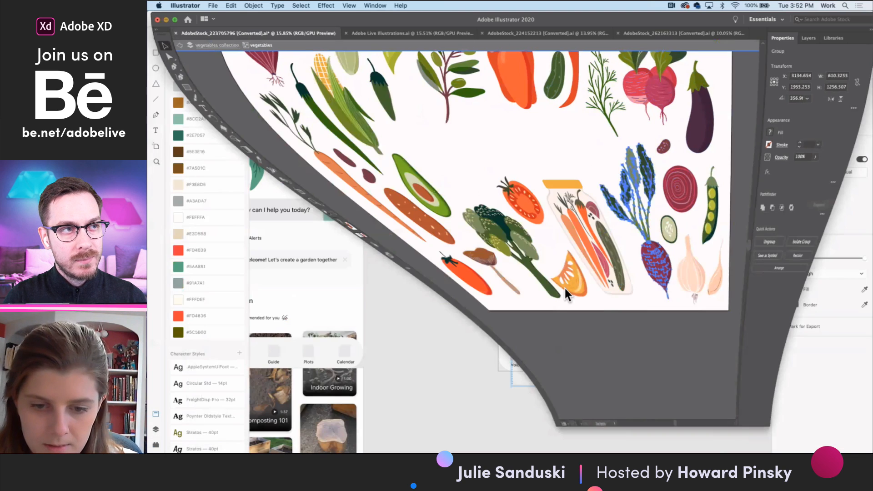
scroll(547, 288, up, 3)
key(super+v)
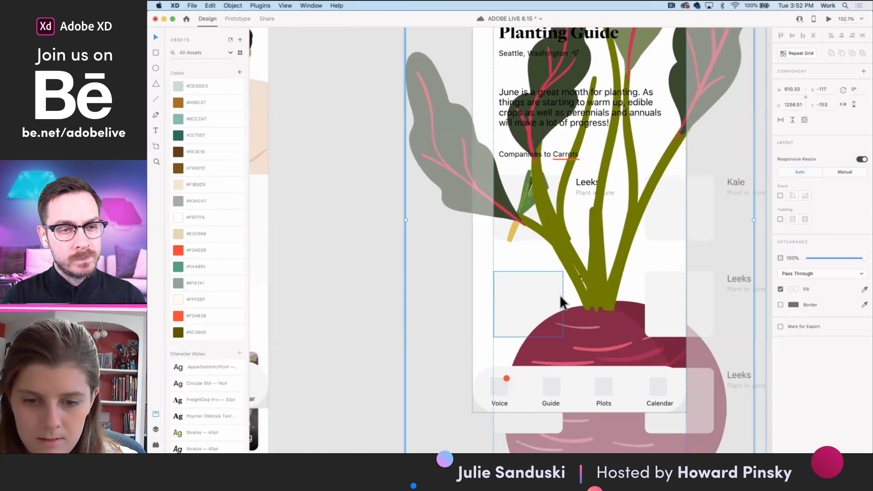
scroll(559, 294, down, 5)
drag(611, 371, 552, 300)
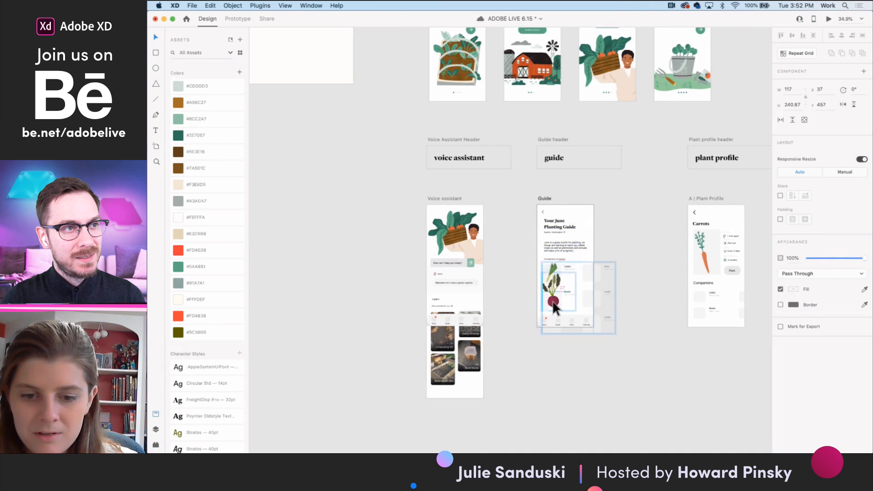
- Scale the beet to about 72 by 149 and position it over the grey placeholder in the Beets cell
scroll(552, 302, up, 5)
scroll(552, 302, down, 8)
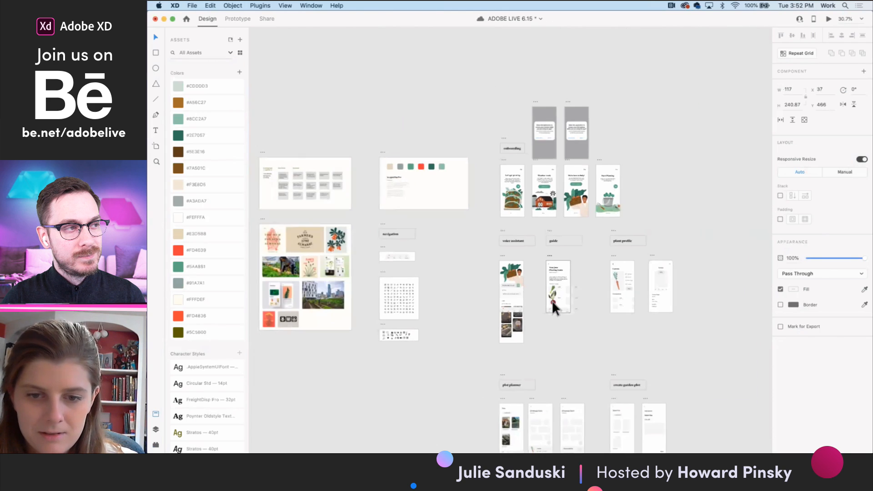
scroll(552, 302, up, 4)
scroll(554, 310, up, 6)
drag(572, 230, 560, 266)
drag(542, 314, 549, 306)
scroll(550, 306, up, 4)
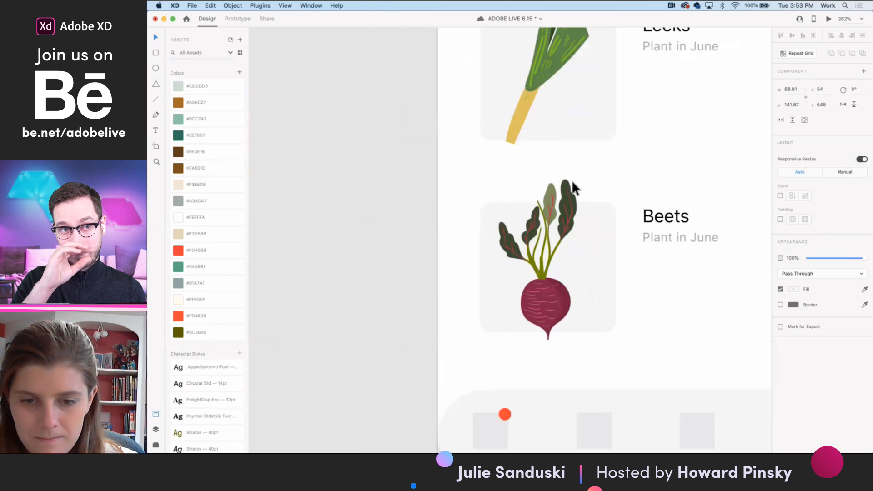
drag(577, 180, 585, 171)
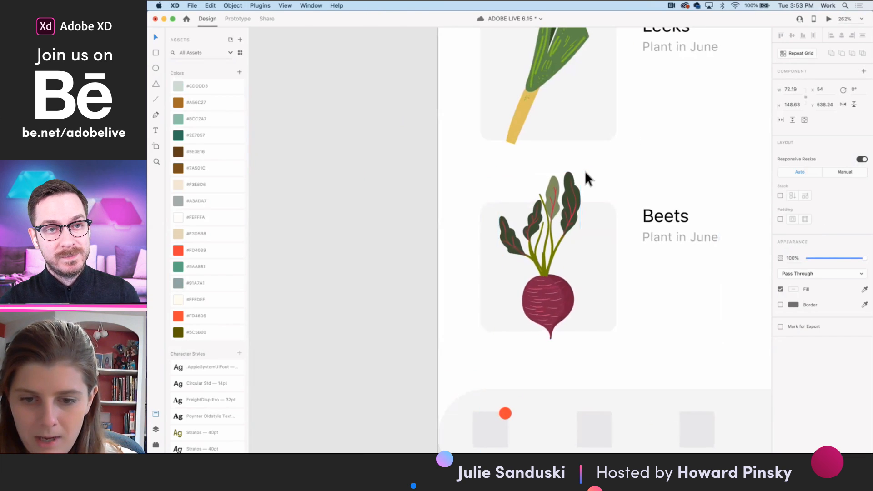
- Examine the leaf shapes and textures of the raised-bed illustration on the Begin onboarding screen
scroll(585, 171, down, 3)
scroll(585, 171, down, 5)
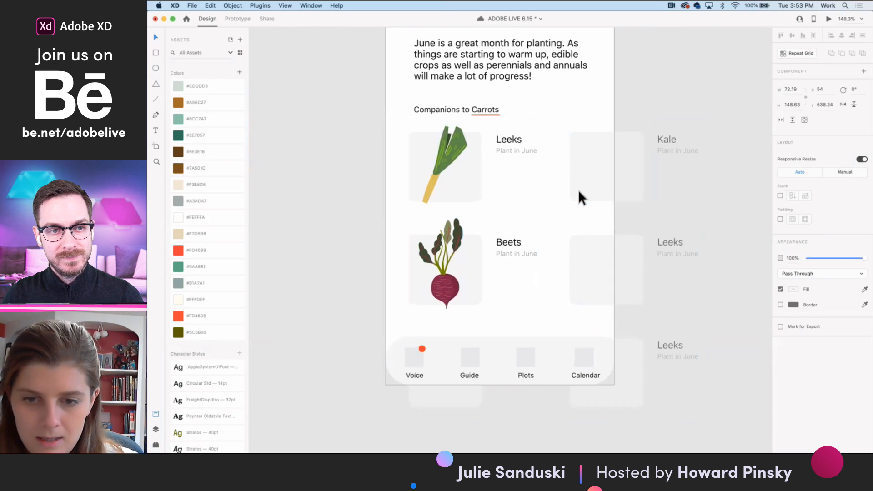
scroll(468, 176, up, 5)
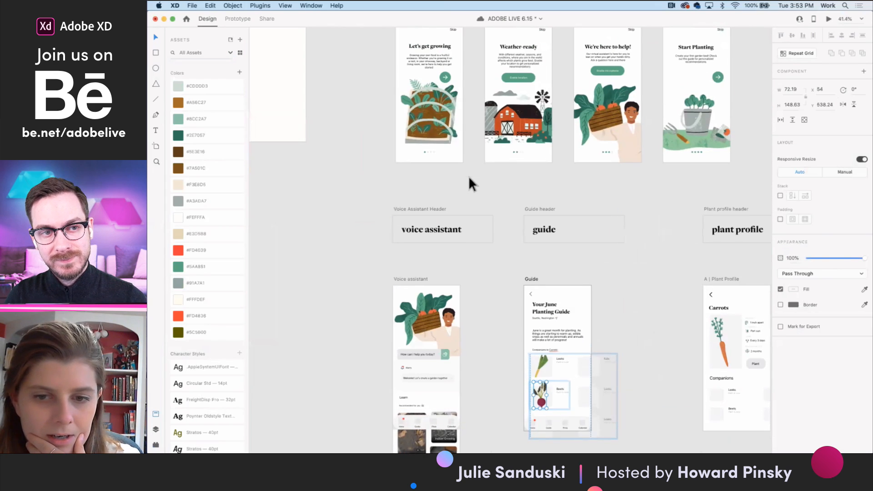
scroll(620, 223, up, 2)
scroll(465, 165, up, 5)
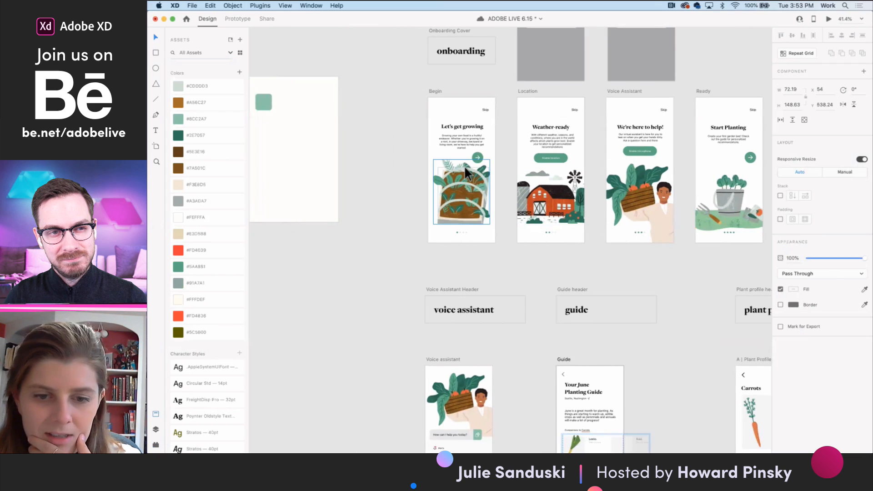
scroll(465, 166, up, 8)
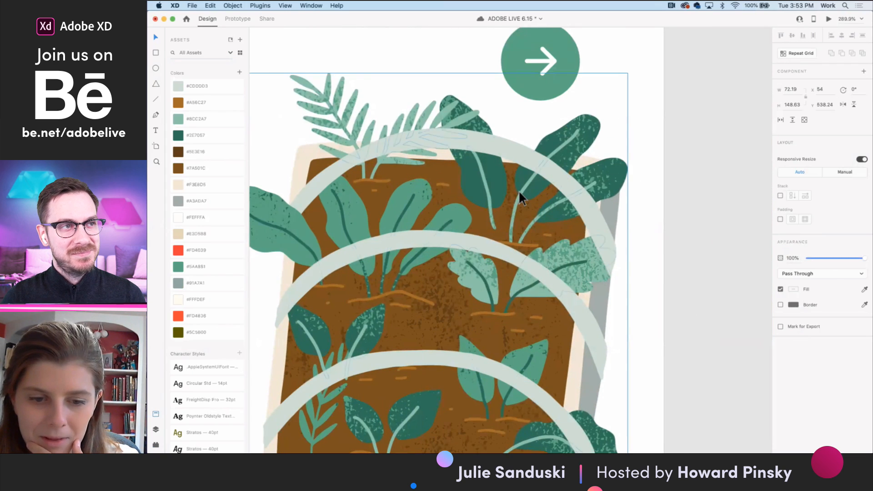
scroll(518, 190, down, 2)
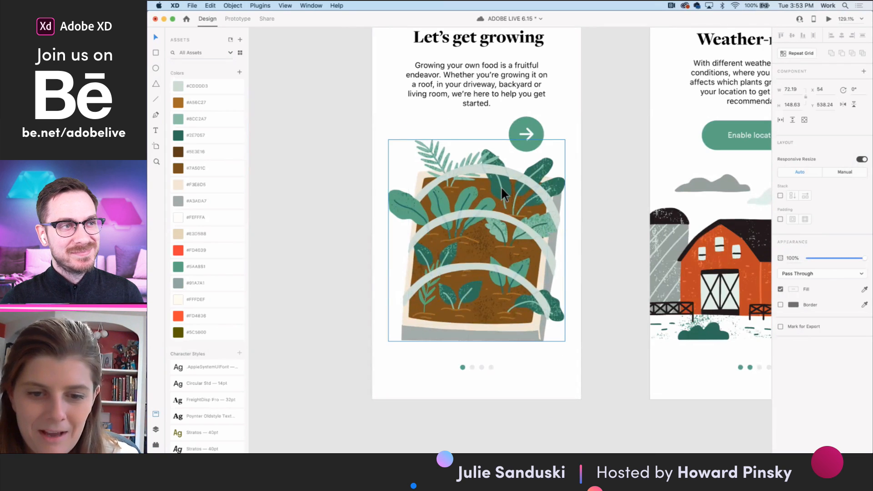
double_click(501, 186)
scroll(503, 186, up, 3)
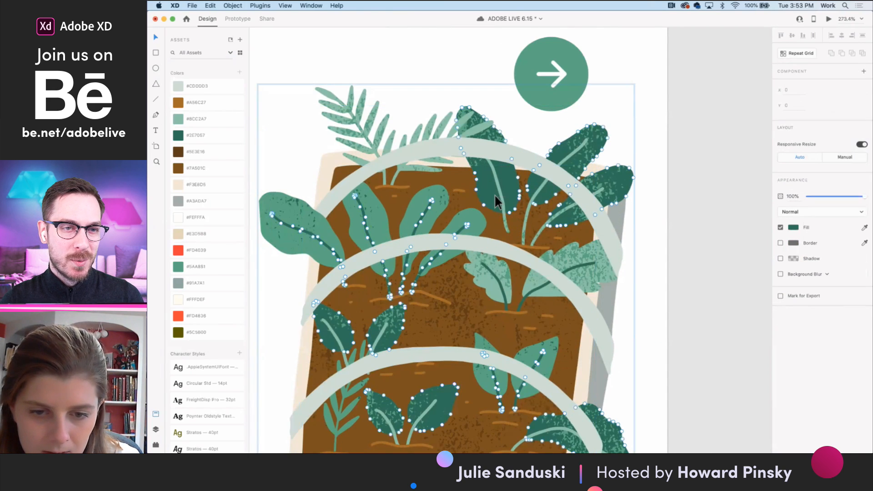
scroll(511, 217, down, 5)
- Switch to Illustrator and examine the vegetable stock sheet and the raised-bed artwork in Adobe Live Illustrations.ai for usable leaves
click(670, 444)
scroll(523, 196, down, 3)
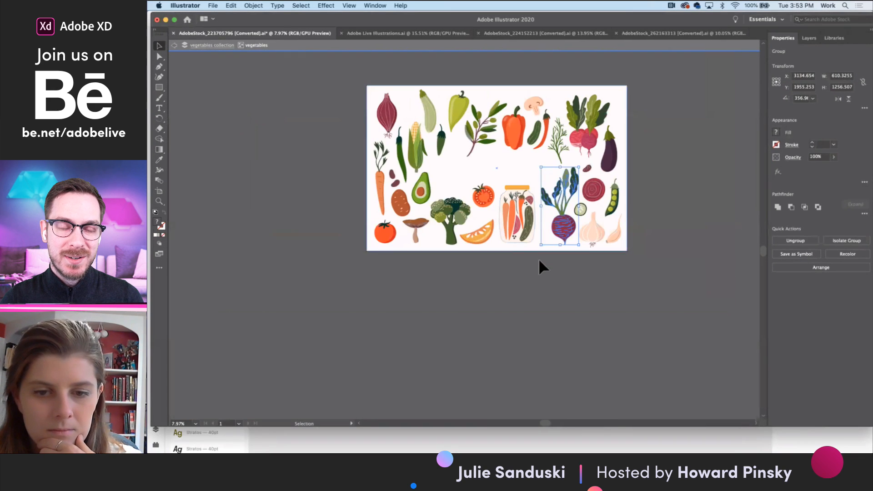
click(540, 265)
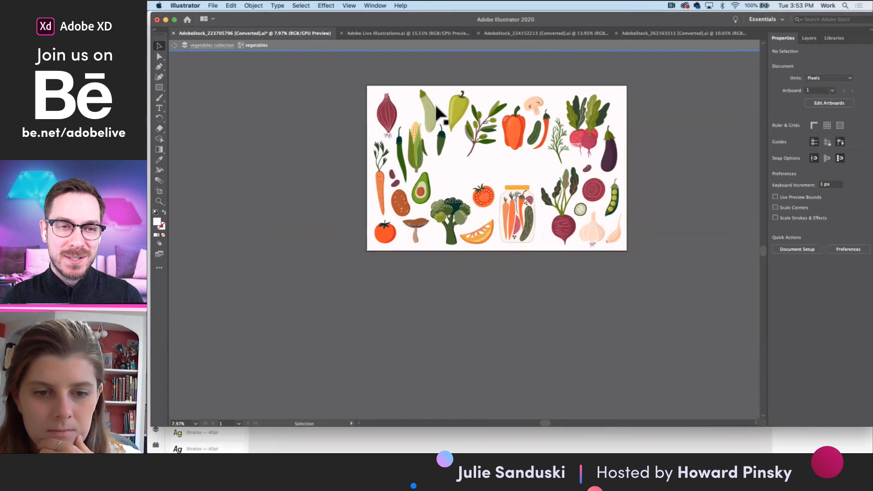
click(367, 31)
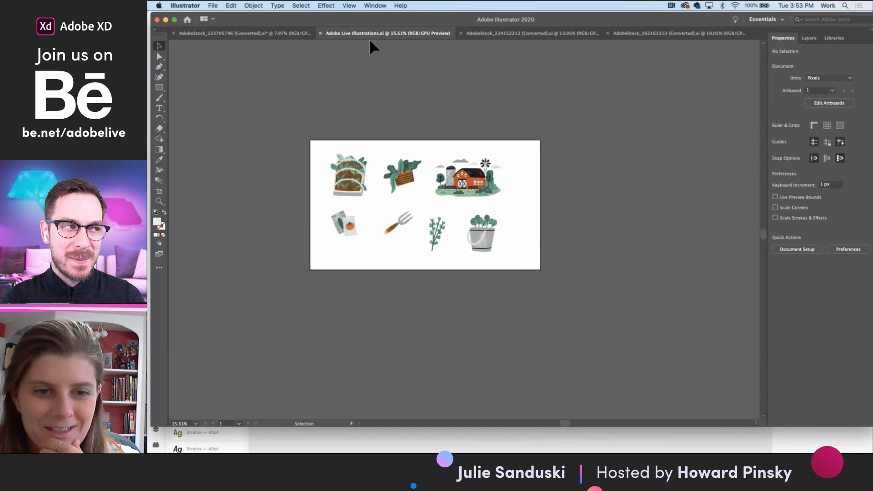
click(281, 32)
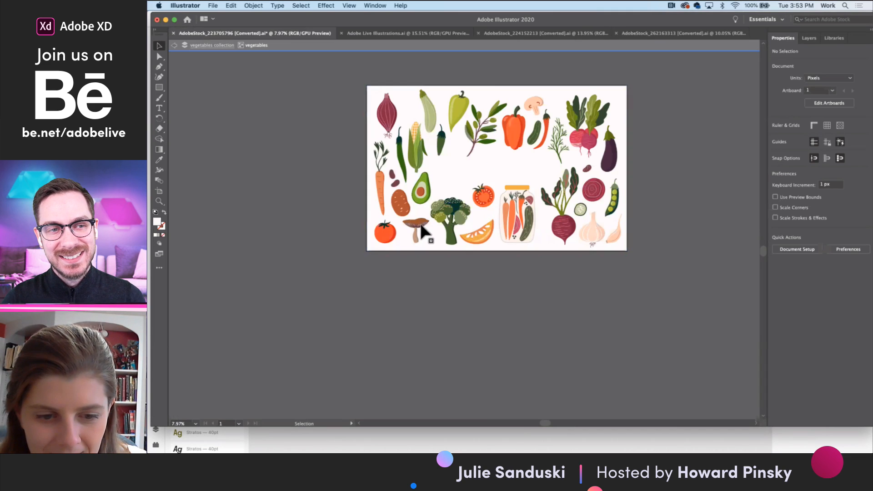
scroll(397, 239, up, 2)
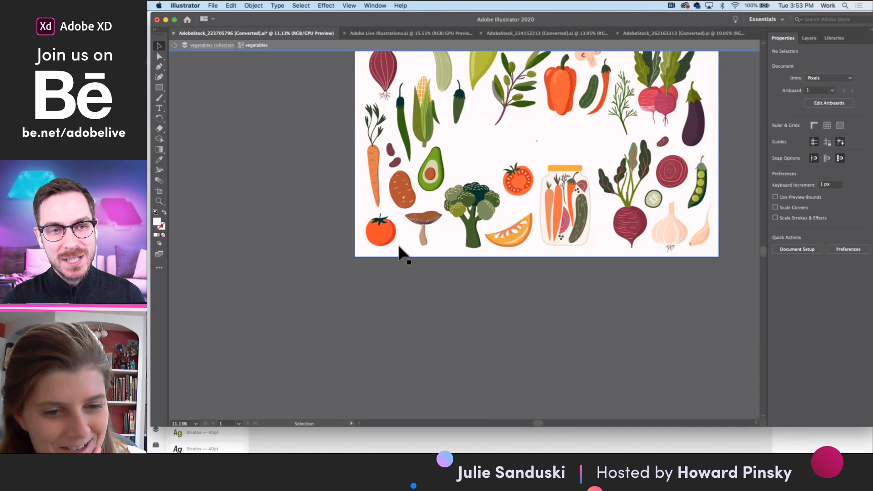
click(399, 30)
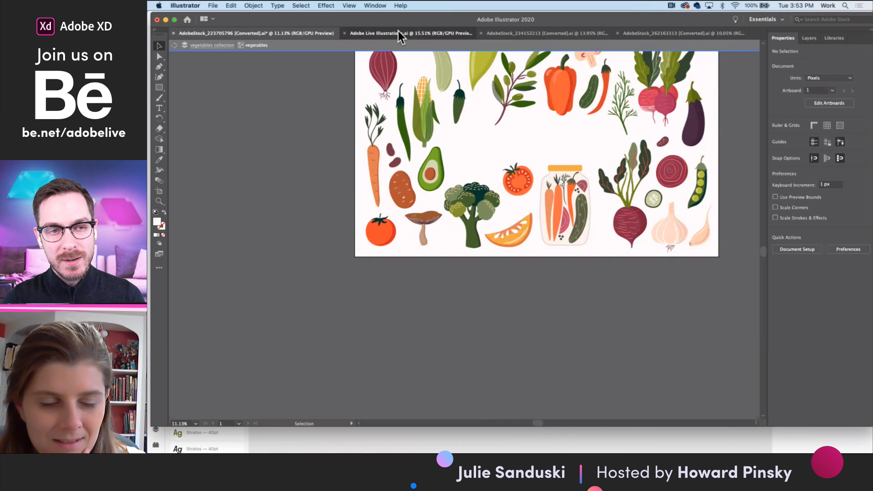
scroll(373, 168, up, 7)
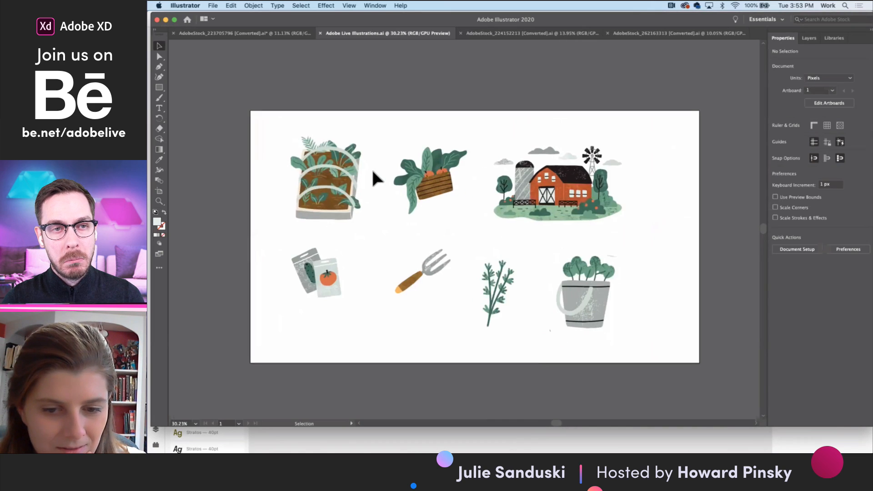
scroll(352, 154, up, 5)
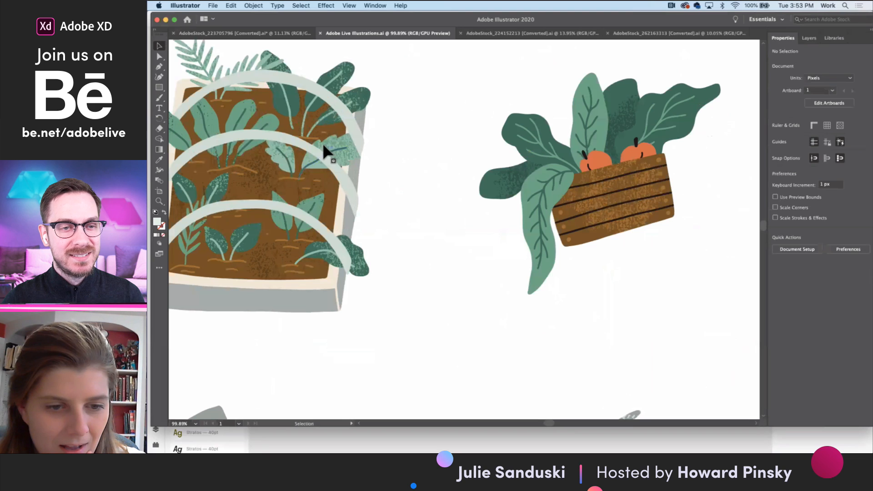
scroll(268, 142, left, 3)
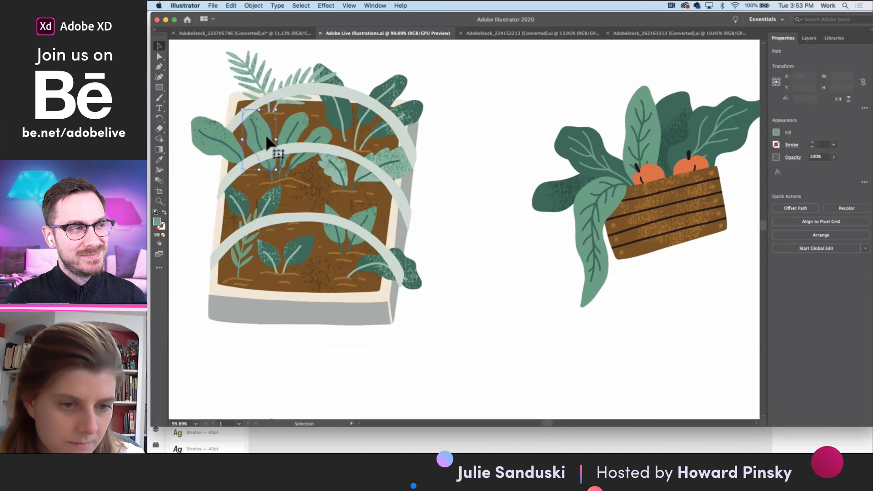
- Try to isolate a single leaf with its vein in the upper row of the raised-bed illustration
double_click(270, 141)
click(432, 235)
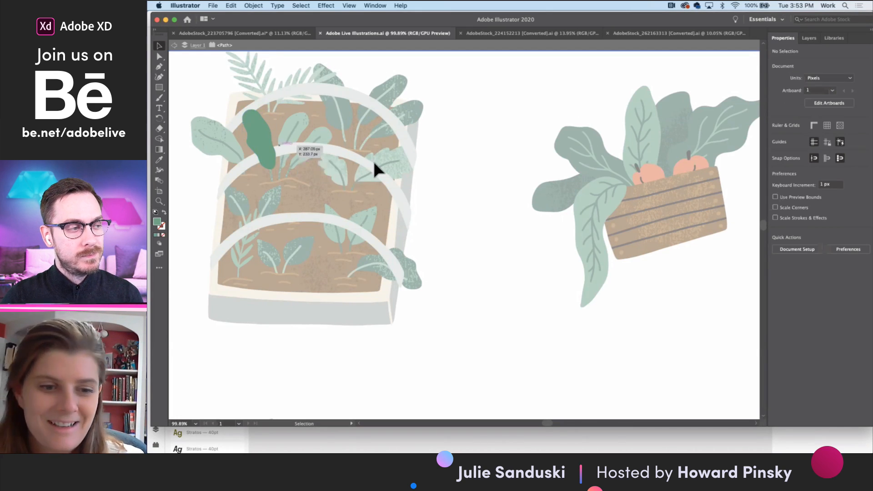
double_click(453, 183)
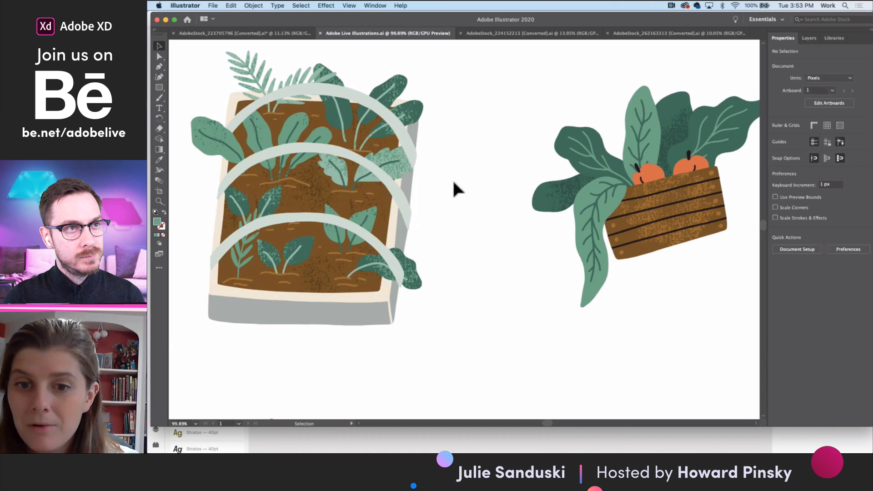
double_click(267, 148)
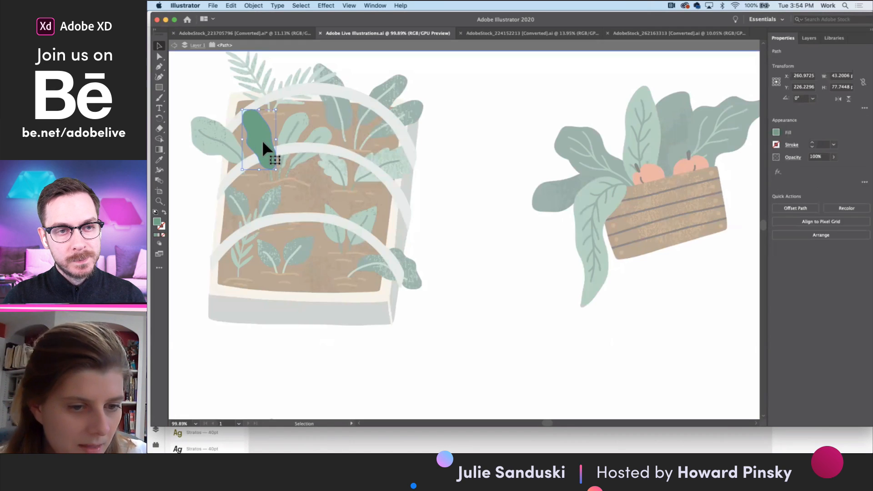
scroll(262, 140, up, 2)
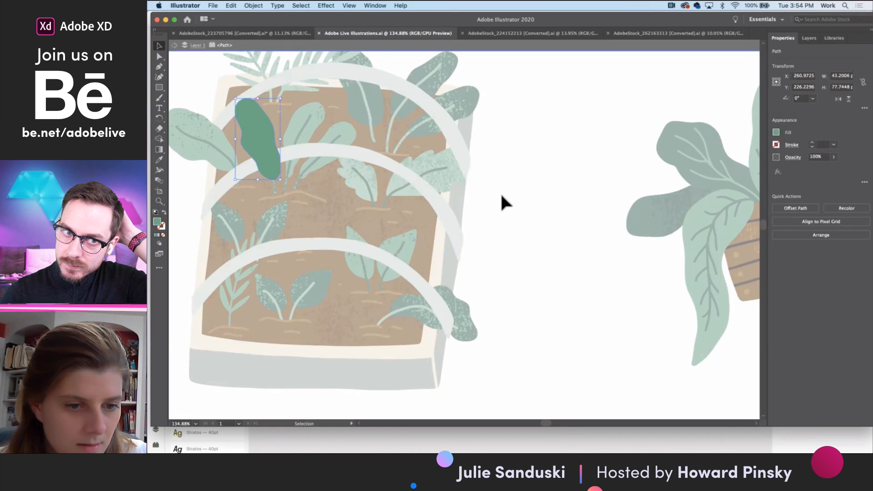
click(377, 176)
double_click(563, 195)
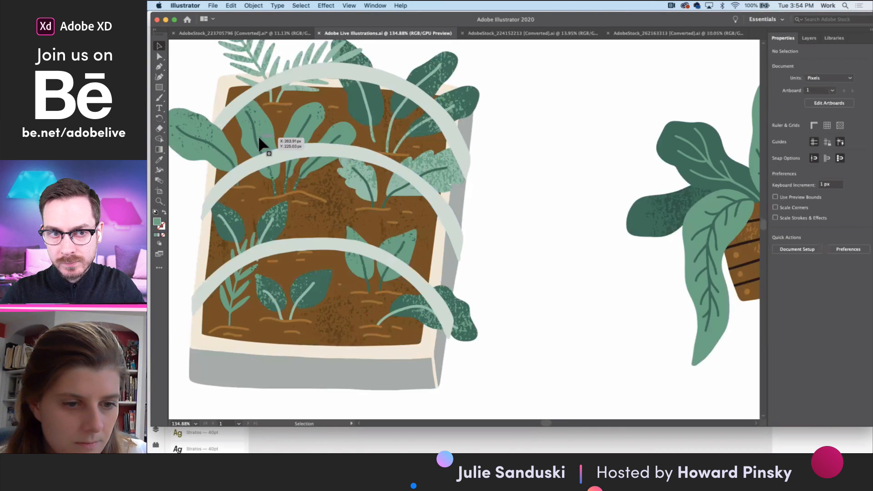
double_click(256, 139)
click(255, 136)
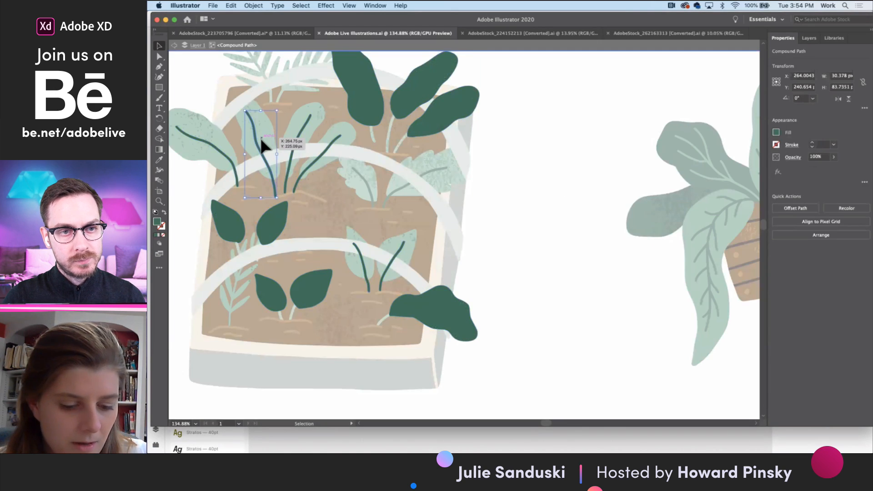
key(ctrl+Right)
key(ctrl+Left)
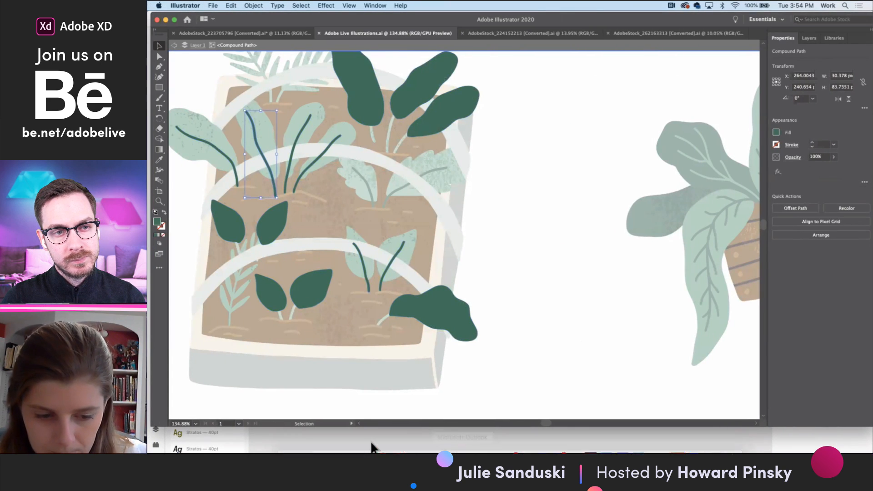
- Return to Adobe XD and try out leaf selections in the crate illustration on the Voice Assistant onboarding screen
click(286, 439)
click(511, 400)
scroll(511, 400, down, 5)
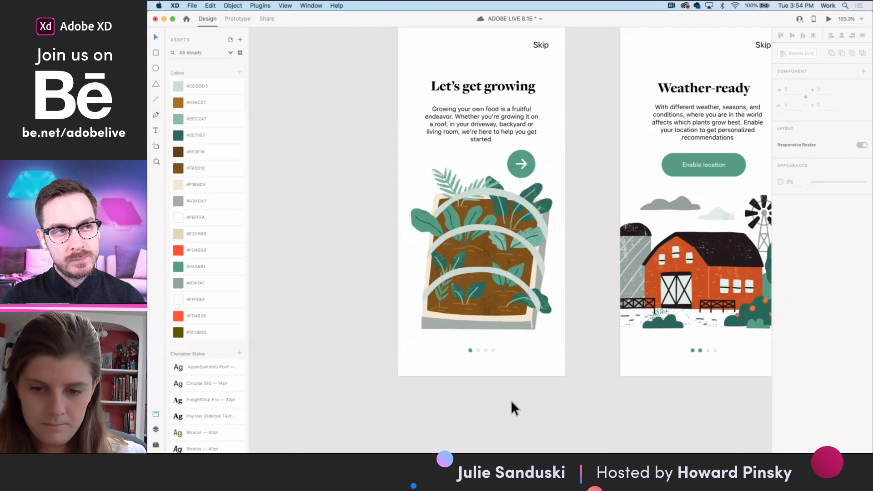
scroll(621, 369, down, 1)
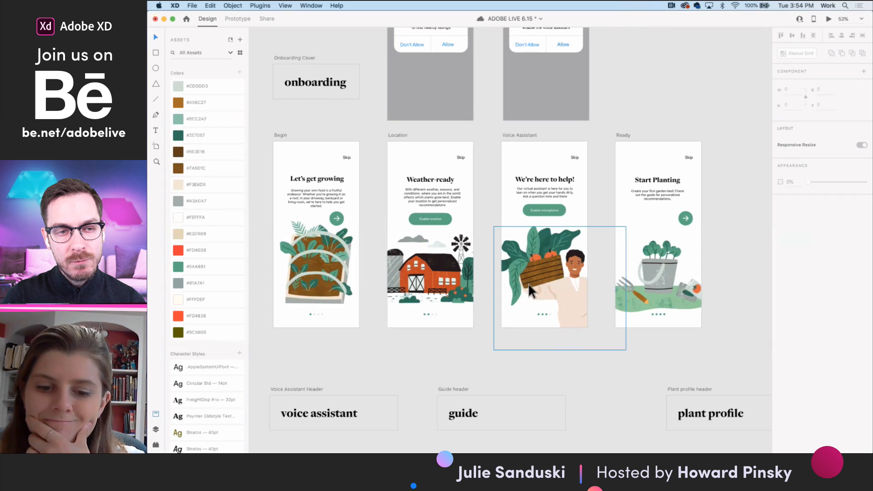
scroll(507, 276, up, 5)
double_click(538, 257)
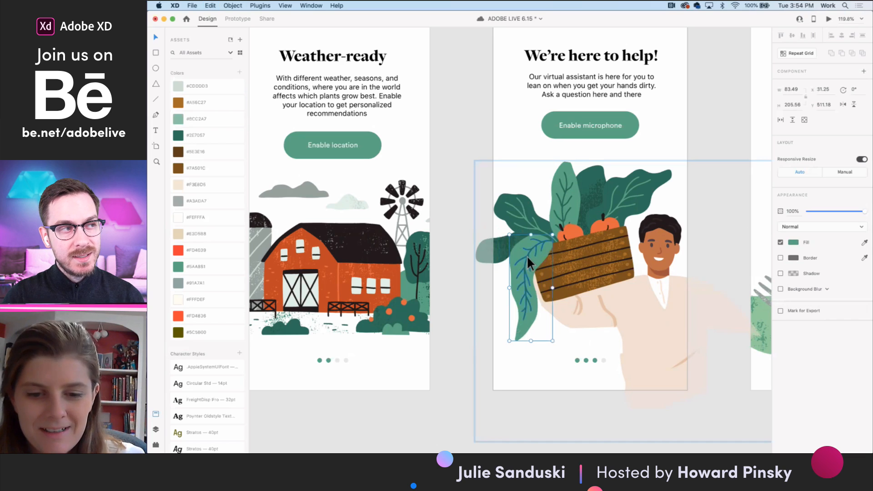
shift+click(527, 255)
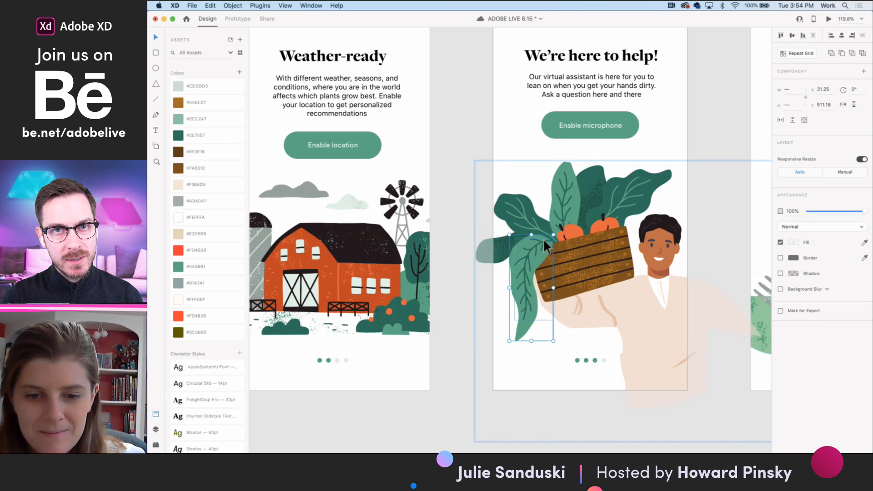
double_click(564, 213)
click(575, 184)
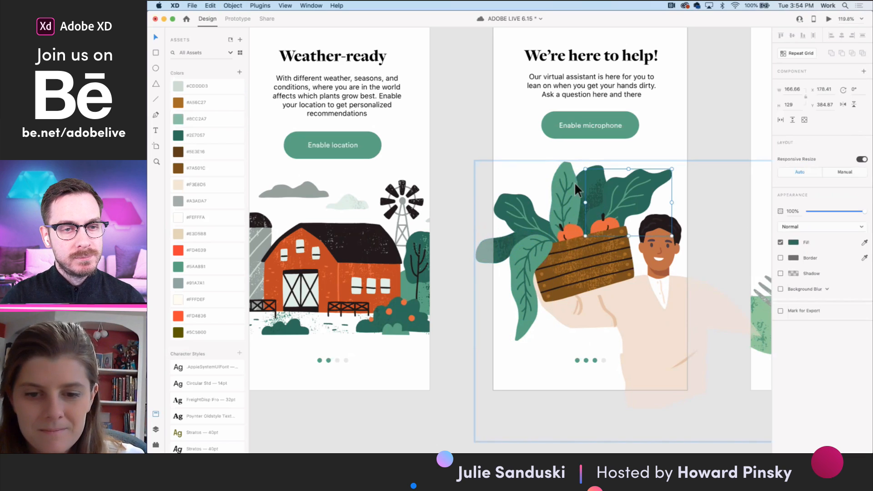
click(678, 164)
- Select and copy the upright light-green leaf and the neighbouring dark-green leaf, with their veins, from the crate illustration
scroll(595, 188, up, 5)
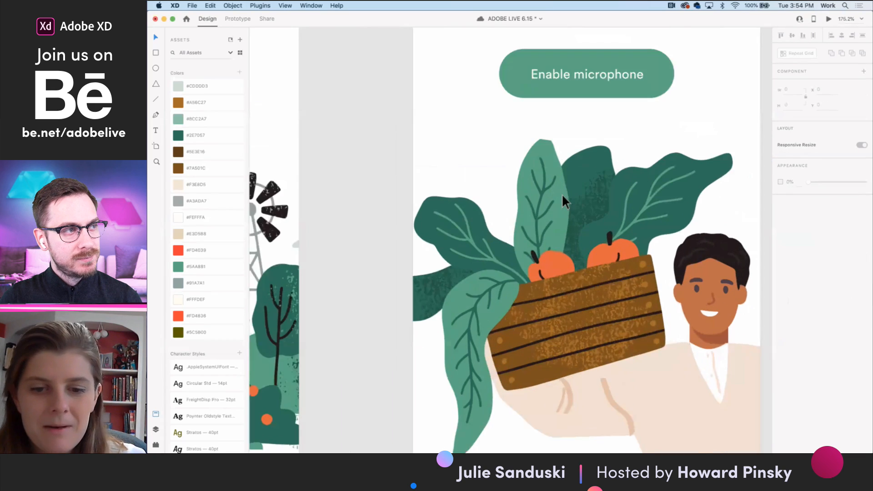
click(539, 210)
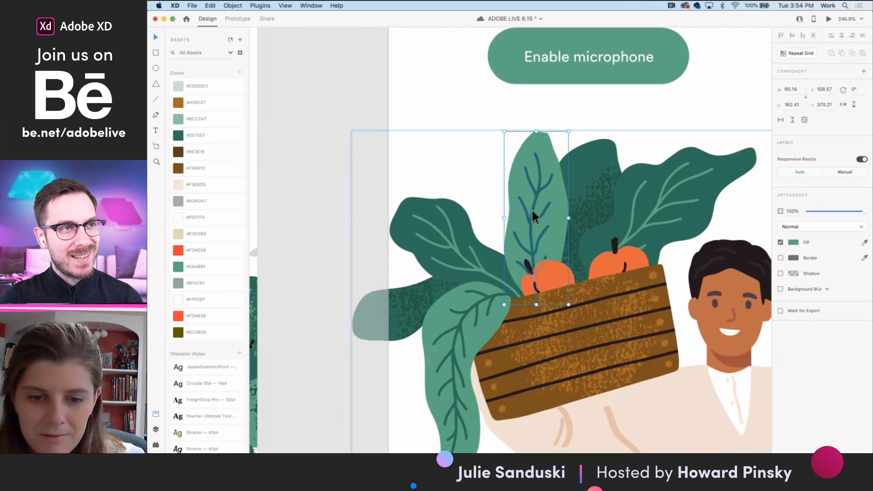
shift+click(531, 208)
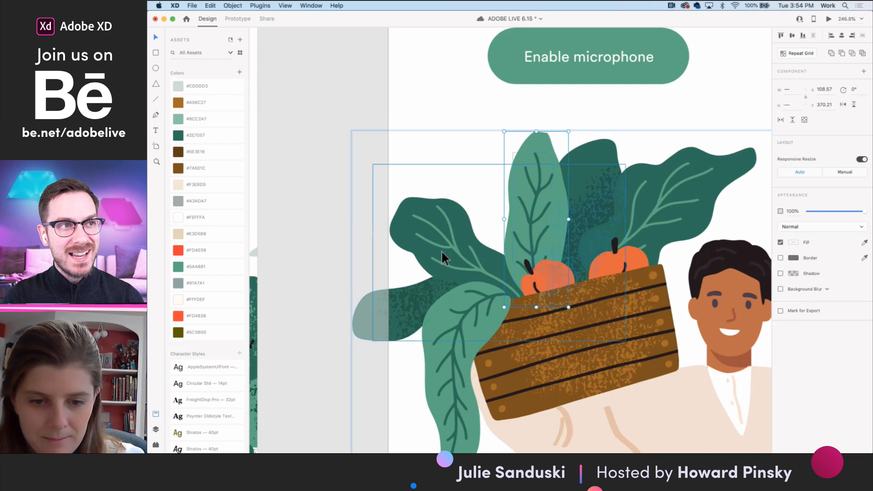
shift+click(463, 256)
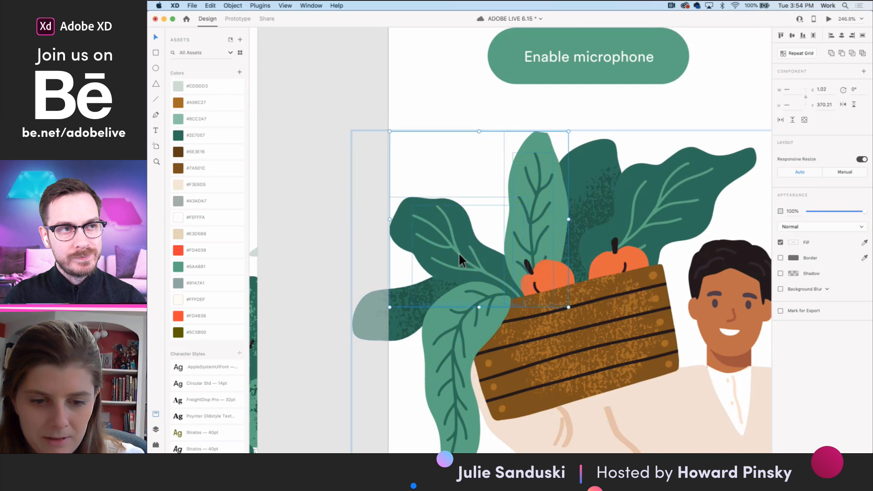
- Paste the copied leaves into the Guide screen's Kale companion cell and position them over its grey placeholder
scroll(458, 253, down, 10)
scroll(459, 253, down, 8)
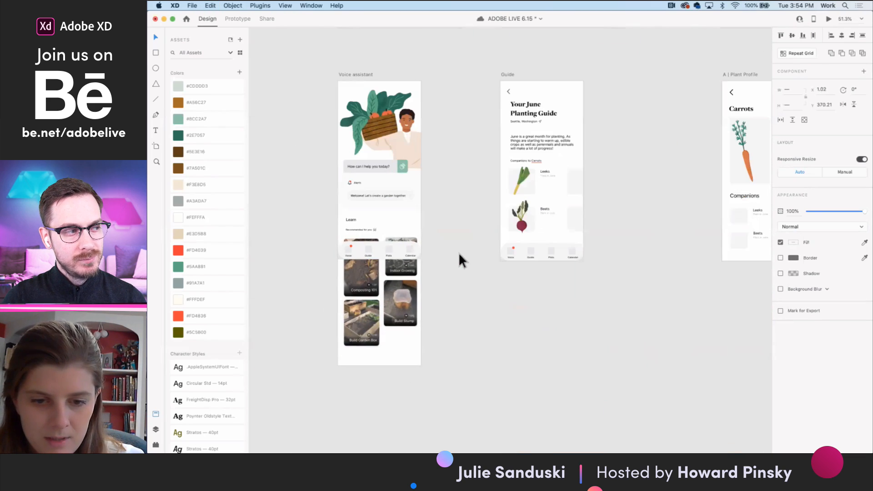
scroll(580, 169, up, 6)
click(577, 165)
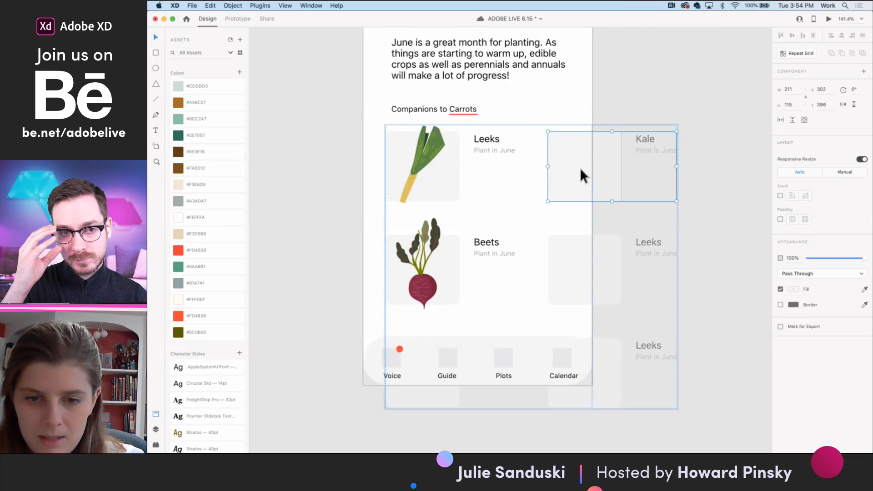
key(super+v)
drag(459, 182, 594, 189)
drag(568, 158, 590, 166)
- Rename the plant label in the companion cell below Kale as "Tomatoe"
click(653, 245)
double_click(654, 242)
text(Tomatoe)
click(664, 290)
click(711, 266)
- Switch to Illustrator and bring up the AdobeStock_223705796 vegetable sheet containing the tomatoes
scroll(633, 277, down, 5)
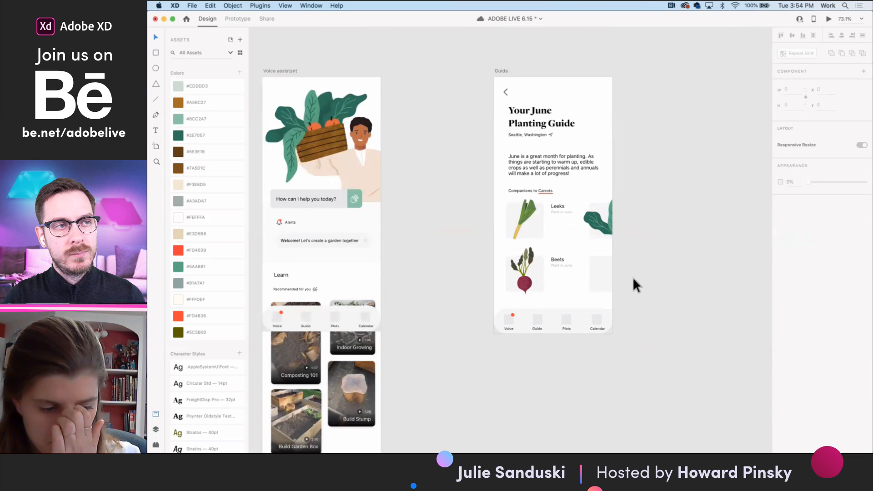
mouse_move(558, 448)
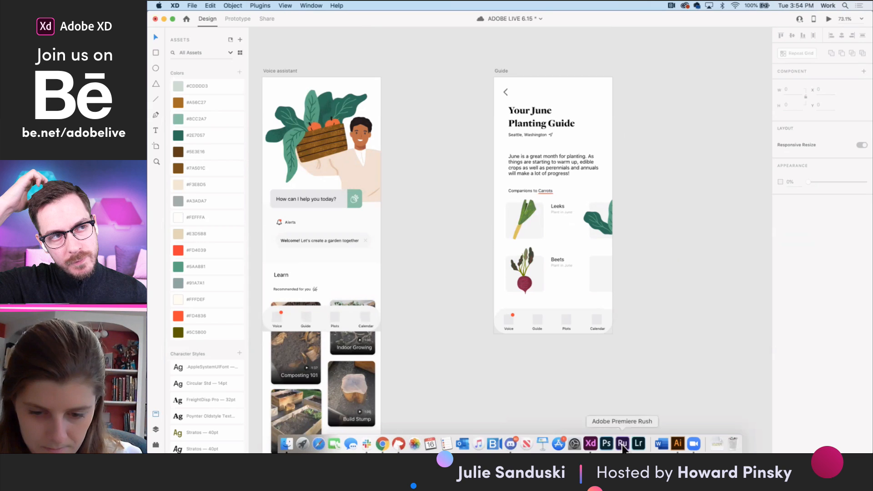
click(678, 443)
scroll(554, 247, down, 10)
click(600, 278)
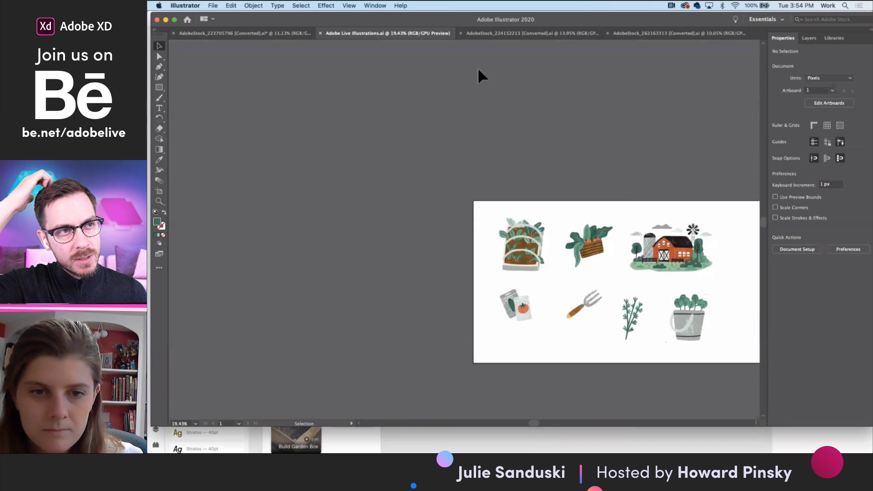
click(246, 33)
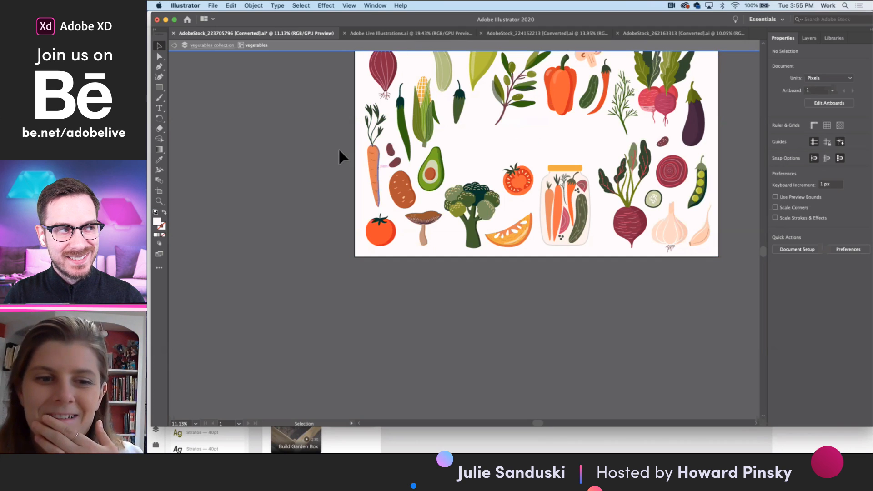
- Browse the other open Illustrator artwork files and examine the farm worker illustrations in AdobeStock_224152213
drag(308, 18, 321, 46)
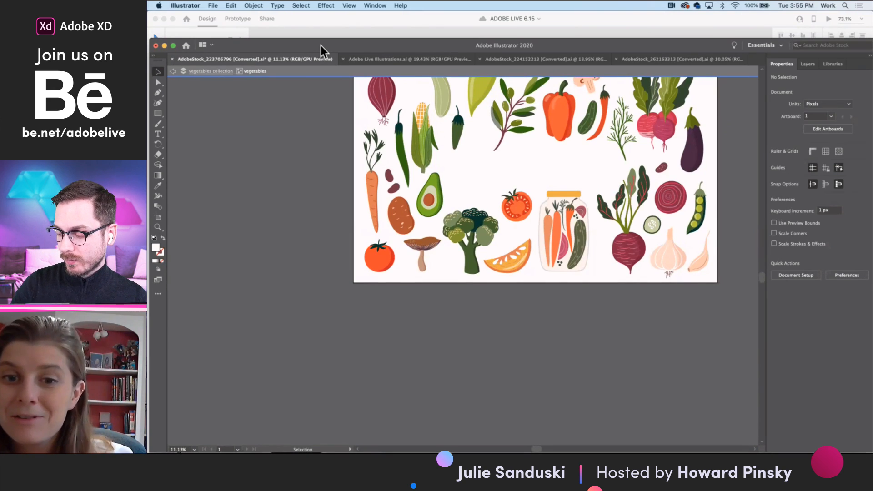
click(389, 60)
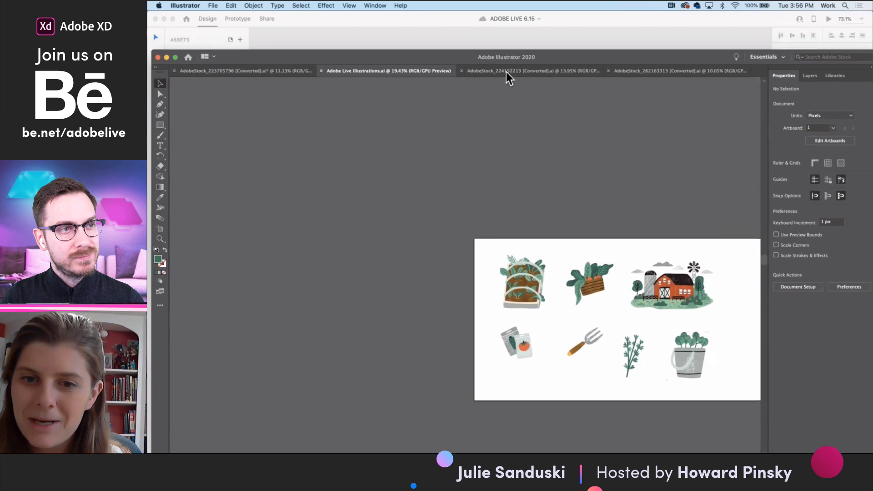
click(656, 71)
click(530, 71)
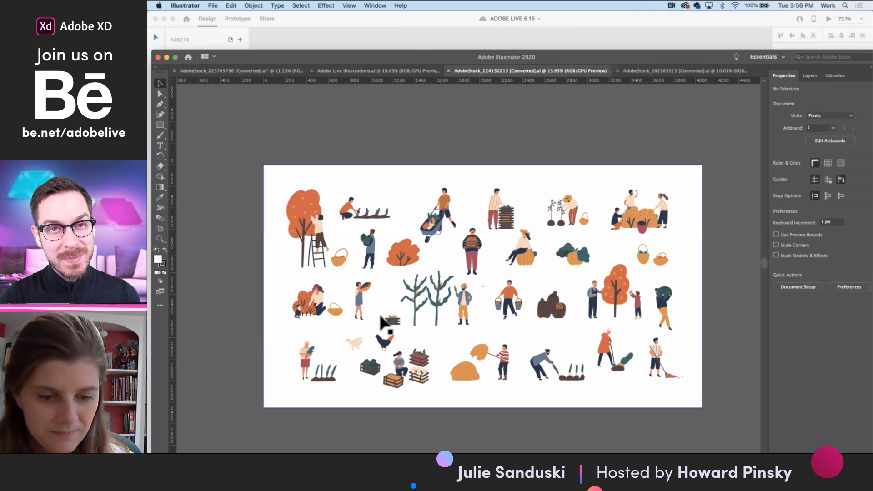
scroll(382, 318, up, 2)
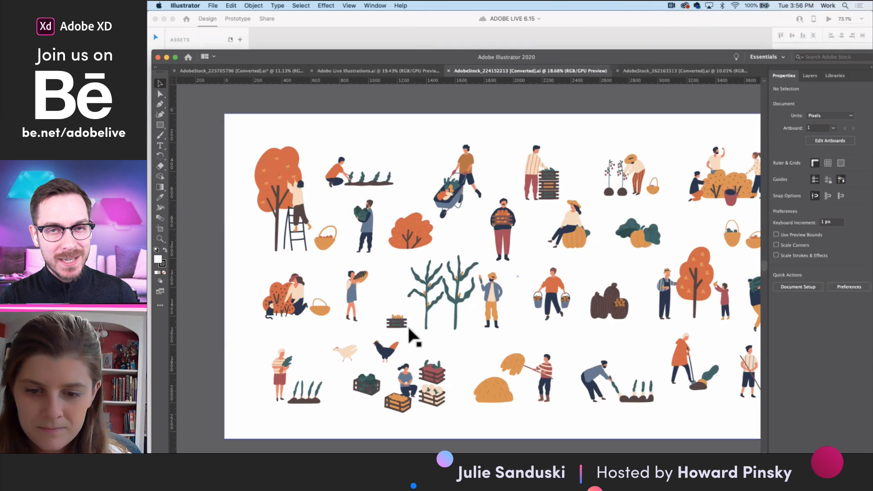
- Compare the open Illustrator artwork files and examine the corn stalks in AdobeStock_224152213
scroll(409, 329, right, 2)
scroll(409, 329, down, 1)
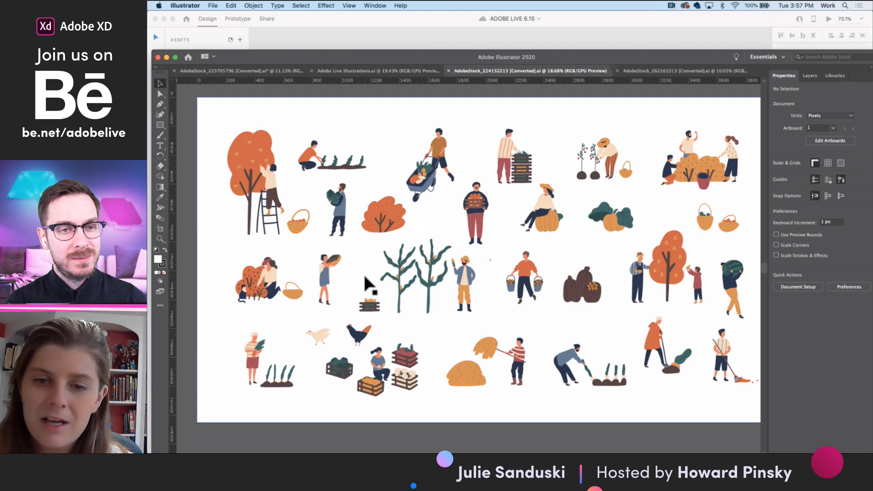
click(378, 70)
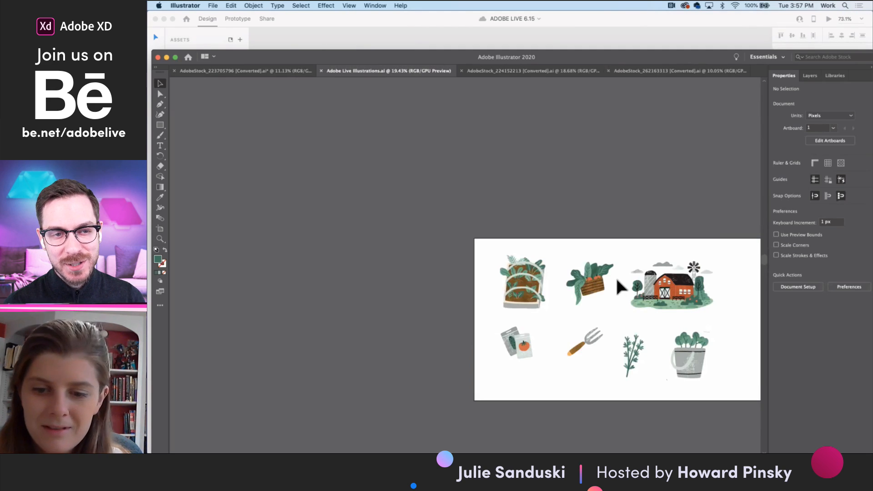
click(261, 70)
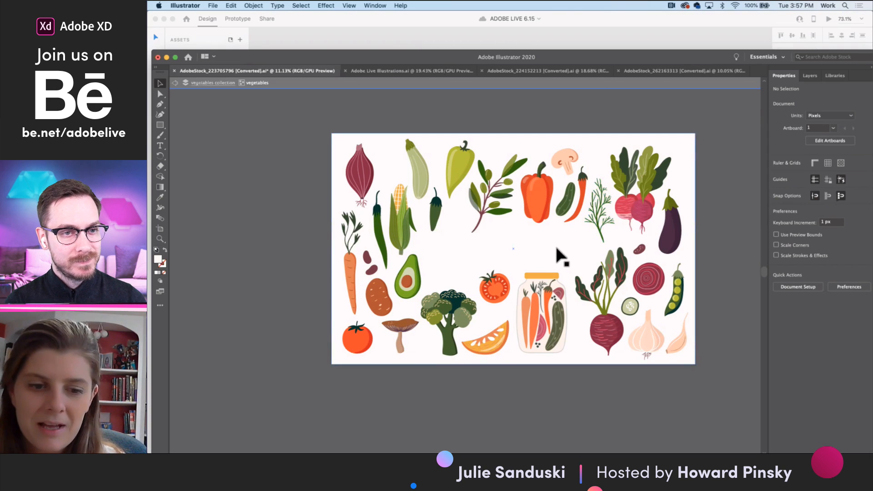
click(411, 69)
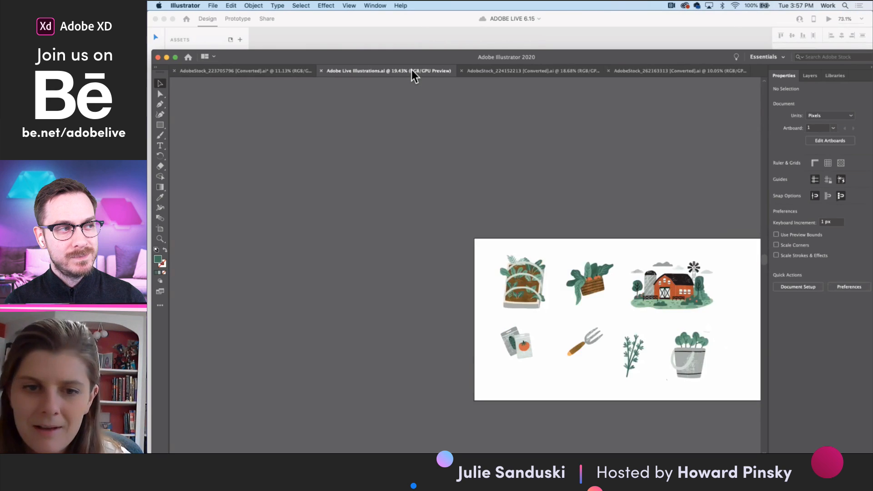
click(522, 70)
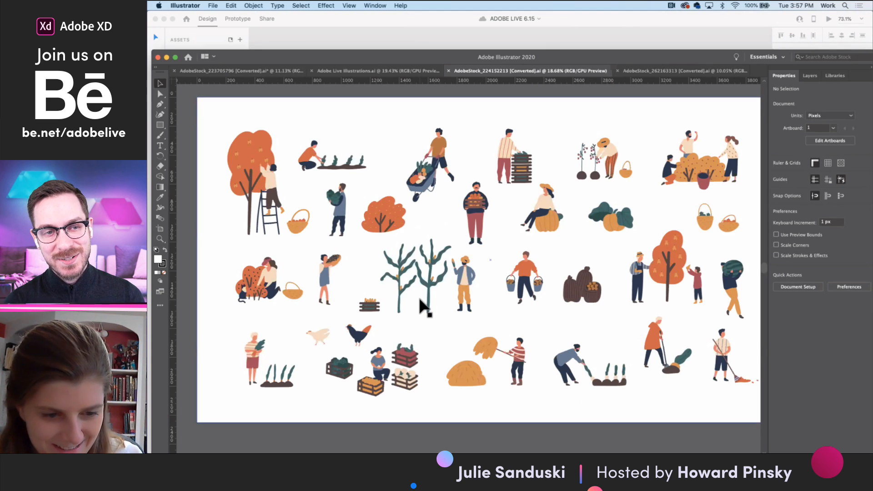
scroll(389, 302, up, 5)
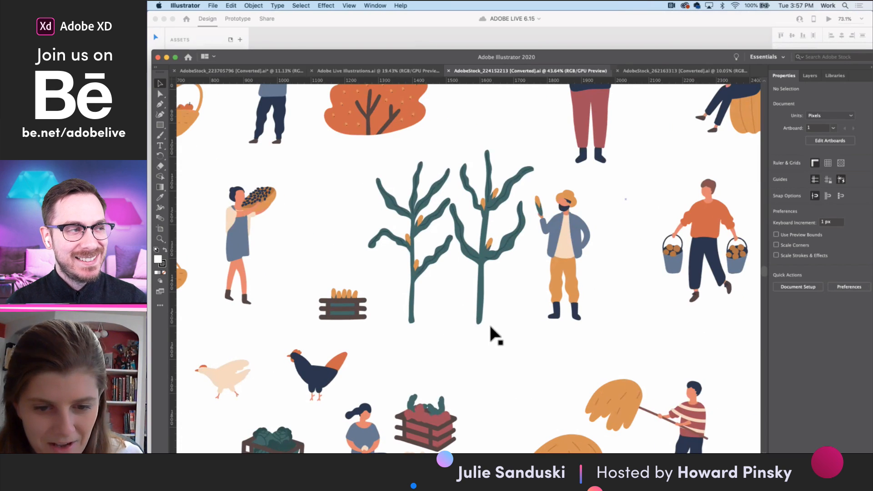
drag(512, 323, 406, 176)
key(super+z)
drag(517, 333, 401, 181)
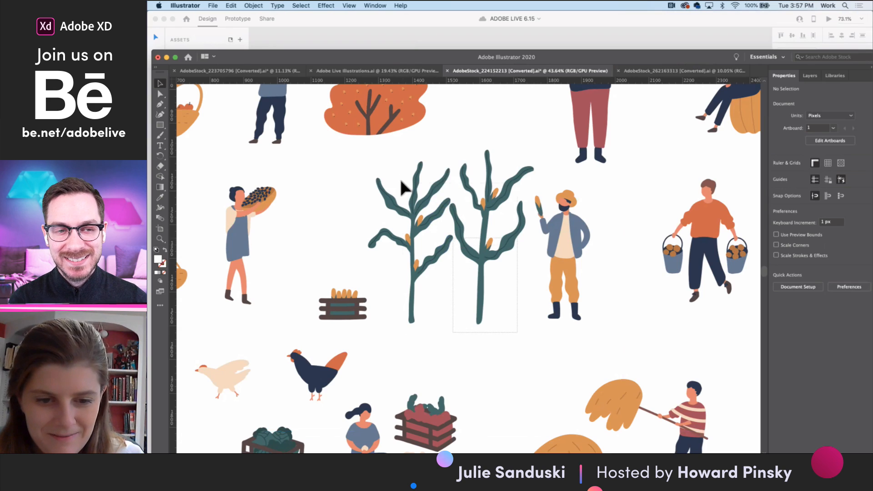
drag(383, 152, 384, 156)
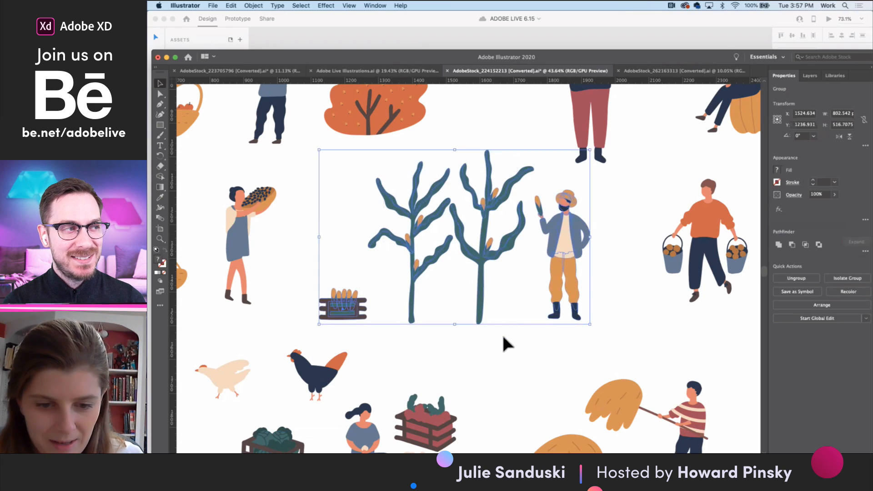
drag(516, 343, 376, 158)
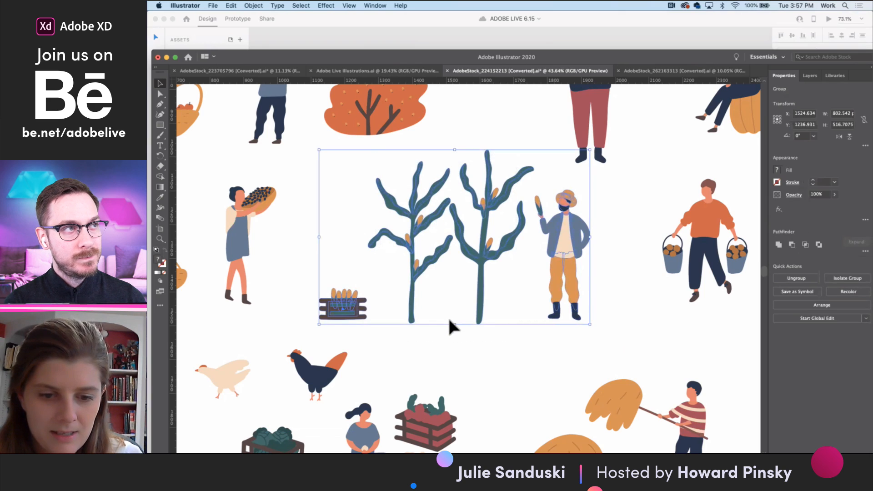
click(470, 316)
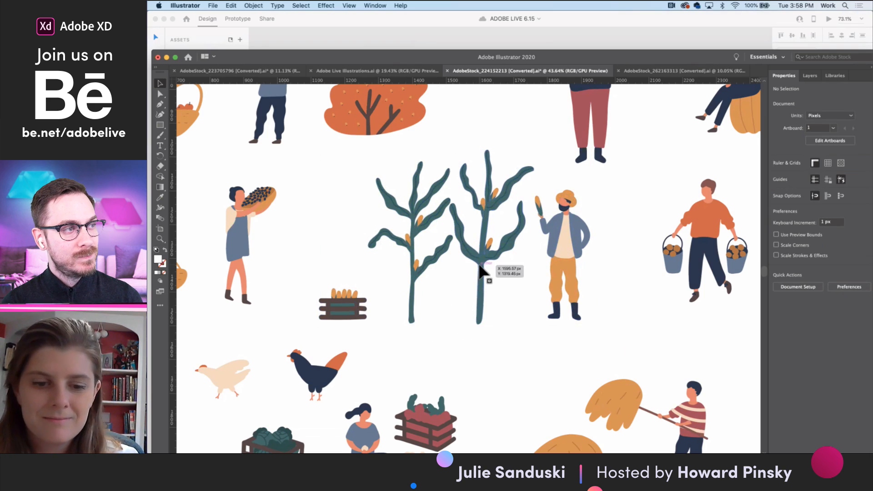
- Isolate the corn and farmer group and copy the two green corn stalk shapes
double_click(482, 272)
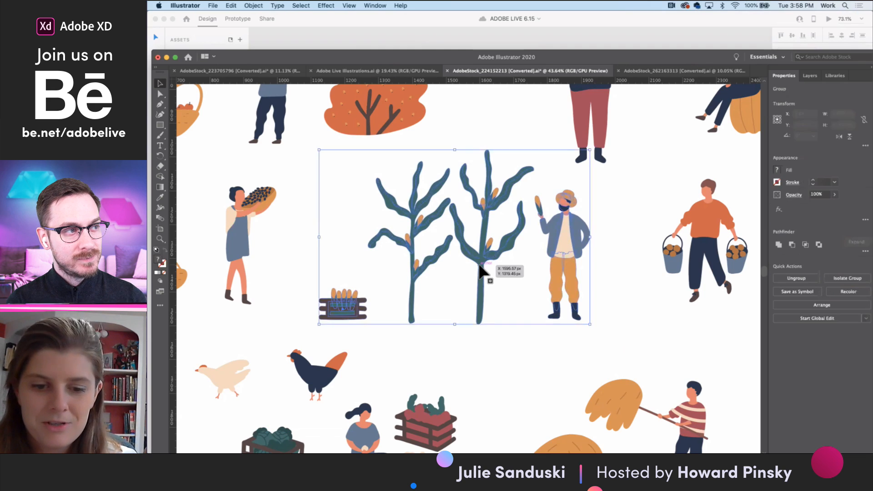
click(482, 272)
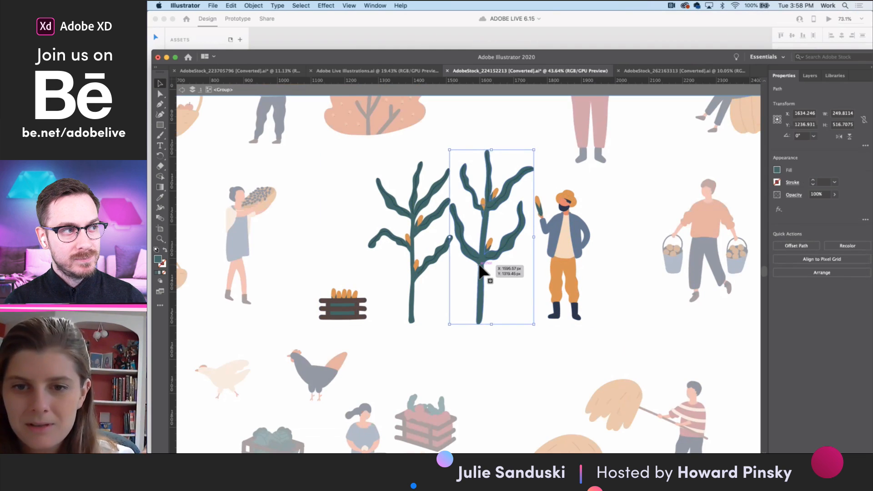
right_click(433, 262)
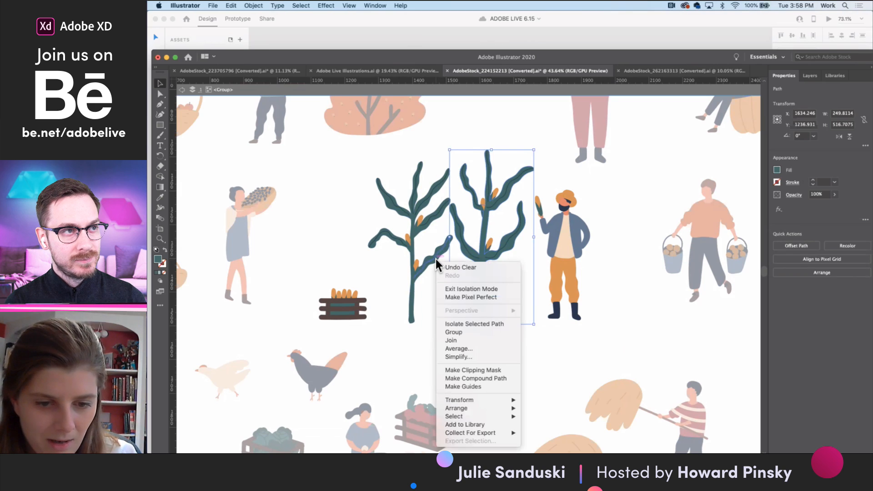
click(430, 263)
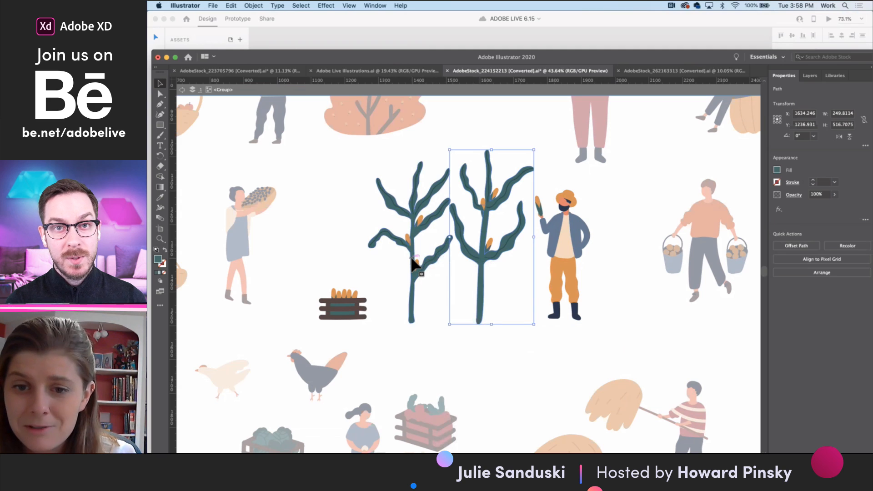
shift+click(411, 257)
click(458, 331)
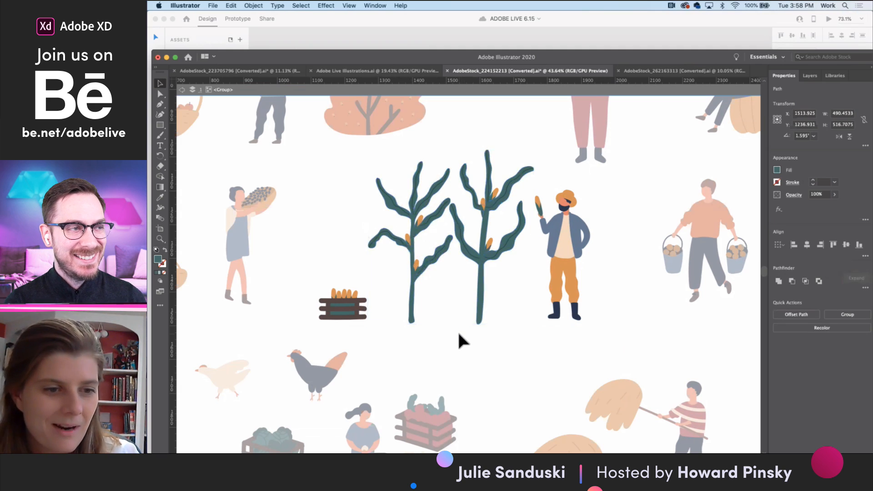
- Switch to Adobe XD and rename the plant label in the Guide screen's companion cell below Tomatoes as "Corn"
click(262, 72)
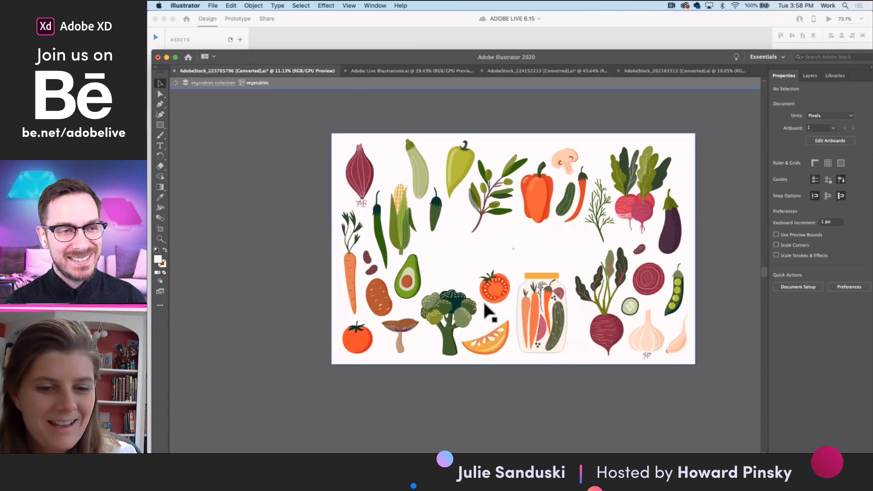
click(399, 71)
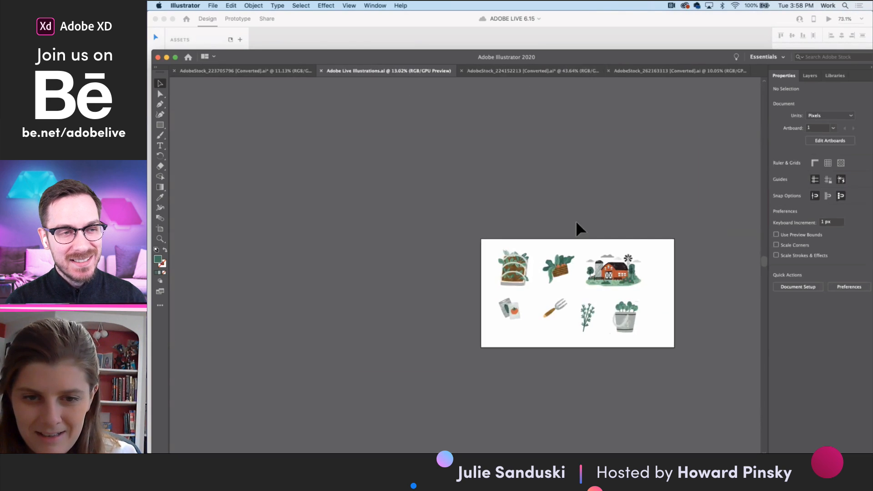
click(397, 36)
click(569, 276)
double_click(602, 281)
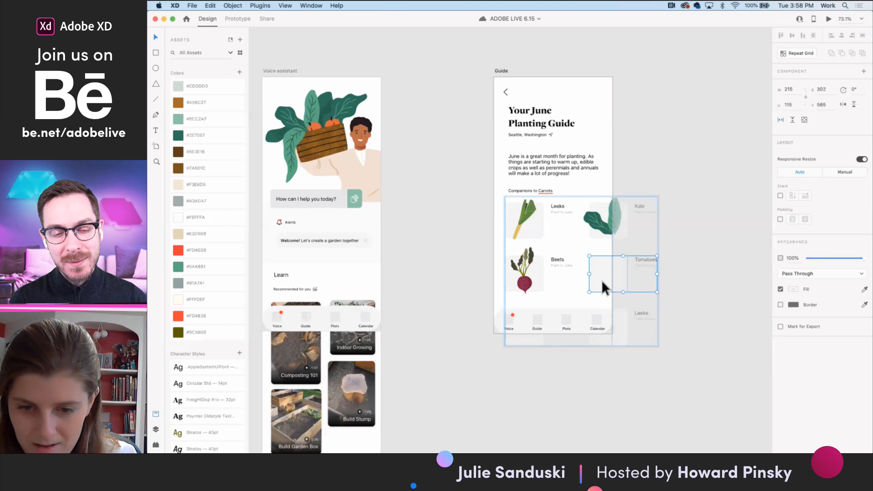
scroll(592, 292, up, 5)
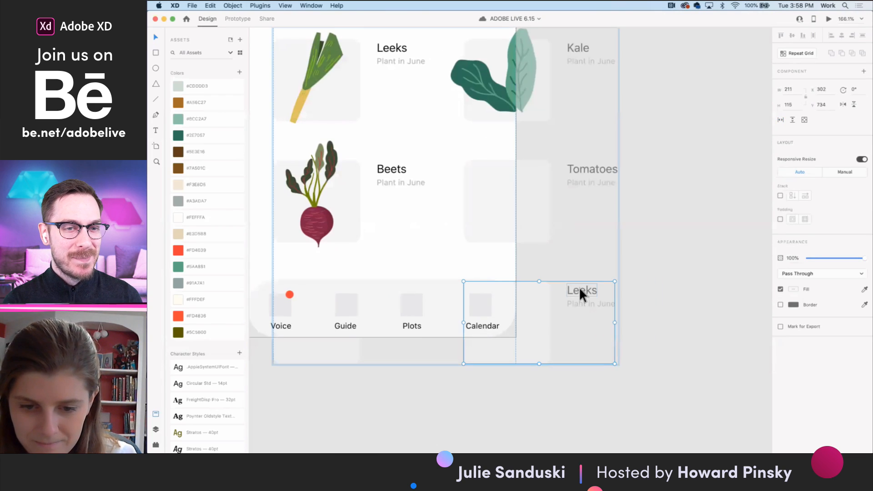
click(580, 288)
double_click(581, 287)
text(Corn)
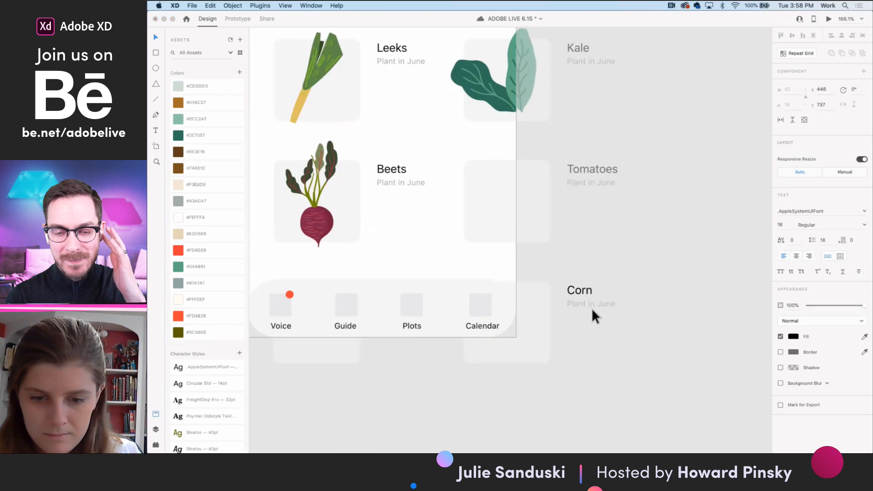
key(Escape)
- Paste the corn stalks into the Corn cell, scale them to about 121 by 128, and position them over the grey placeholder
click(547, 328)
key(super+v)
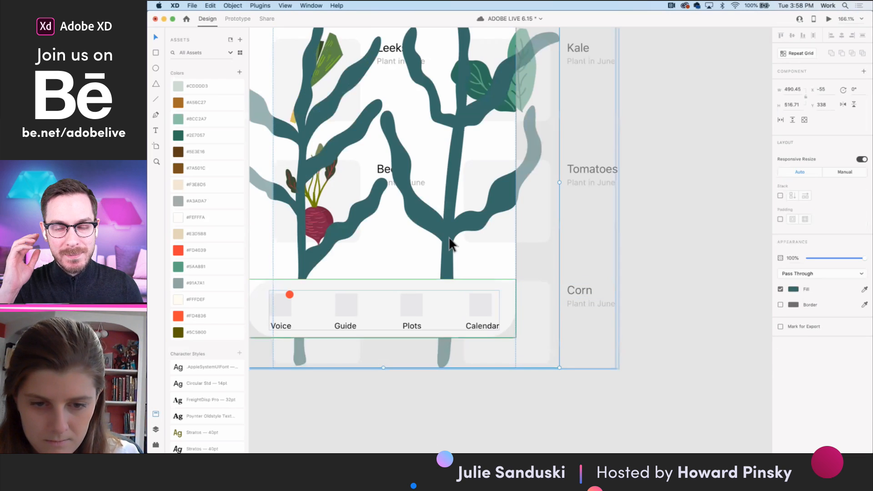
scroll(466, 247, down, 4)
scroll(465, 247, down, 3)
drag(510, 304, 499, 287)
scroll(499, 288, up, 4)
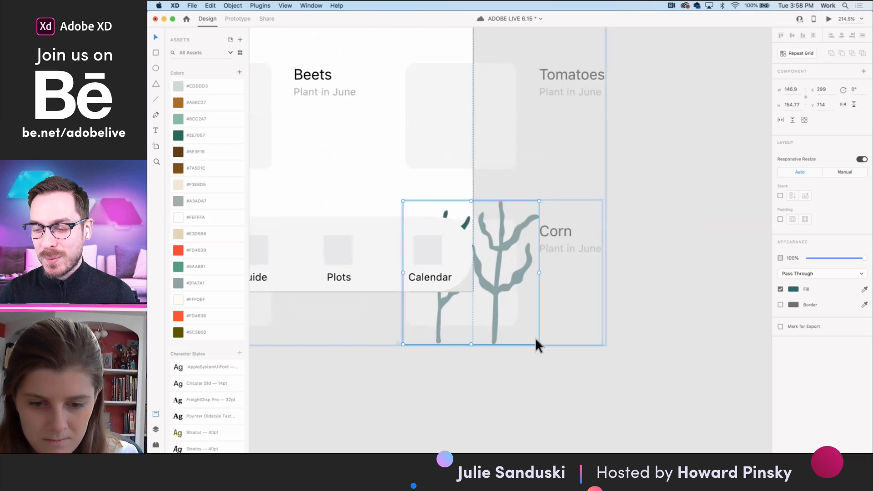
drag(539, 344, 520, 319)
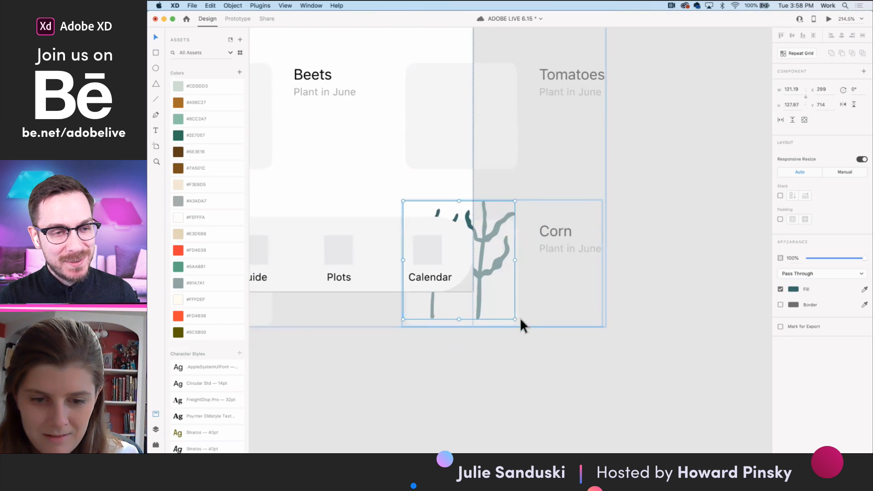
drag(481, 274, 481, 280)
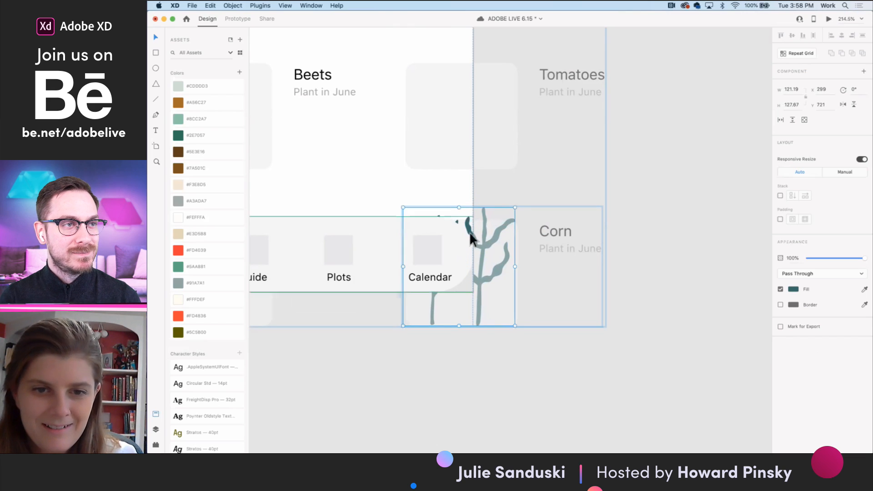
- Switch to Illustrator and copy the orange corn cobs from both stalks in AdobeStock_224152213
mouse_move(575, 451)
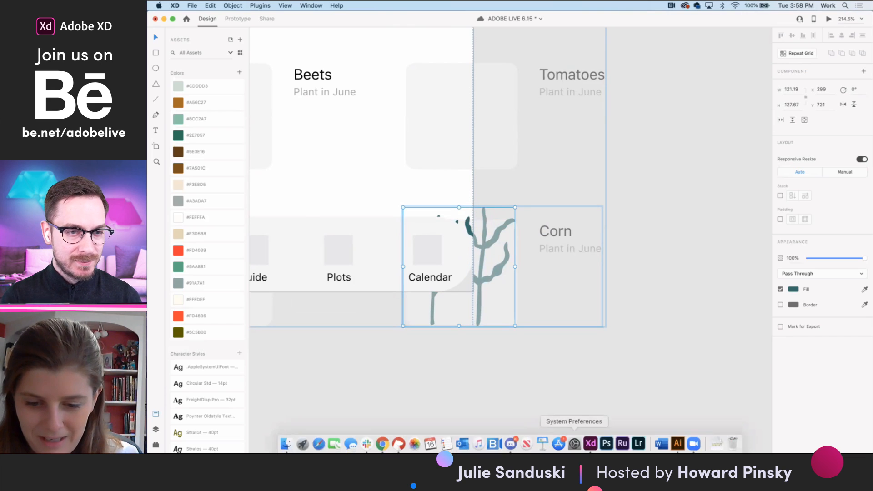
click(676, 445)
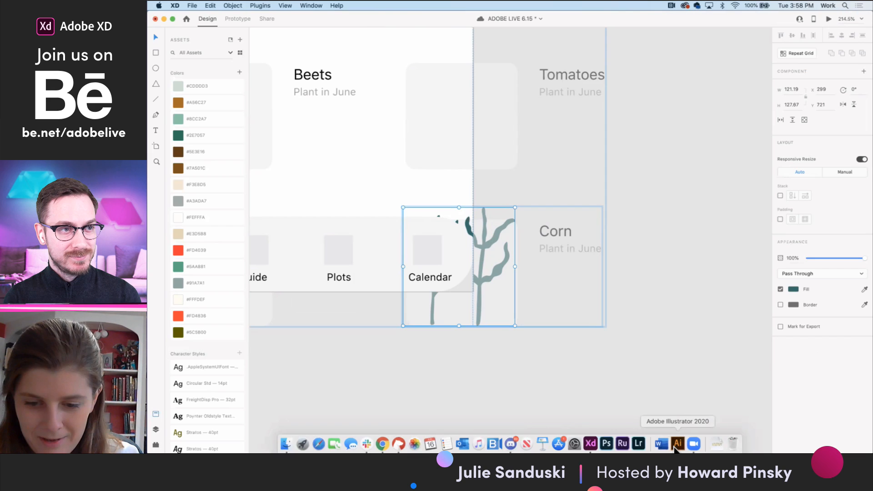
click(496, 68)
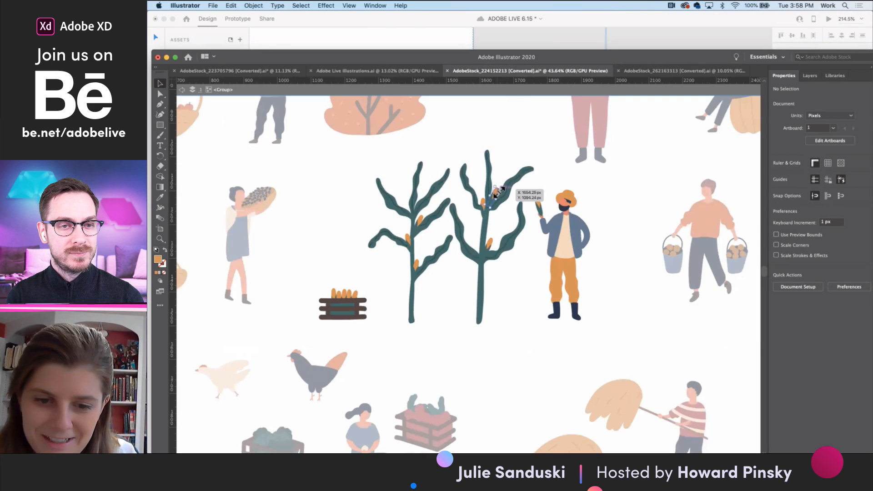
click(497, 190)
scroll(496, 194, up, 3)
shift+click(483, 296)
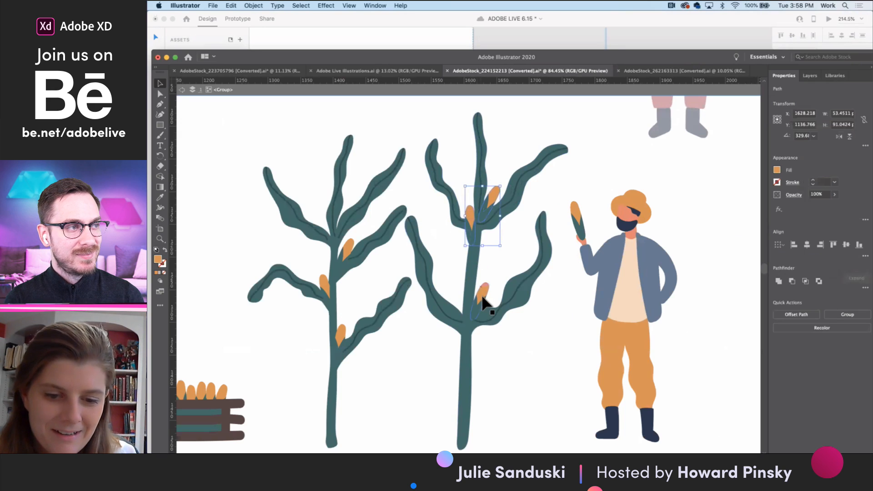
shift+click(483, 293)
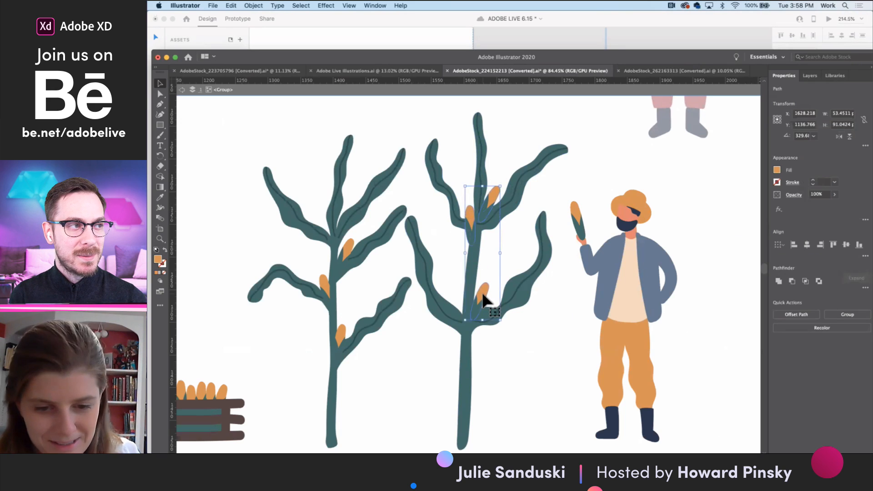
shift+click(345, 244)
shift+click(322, 283)
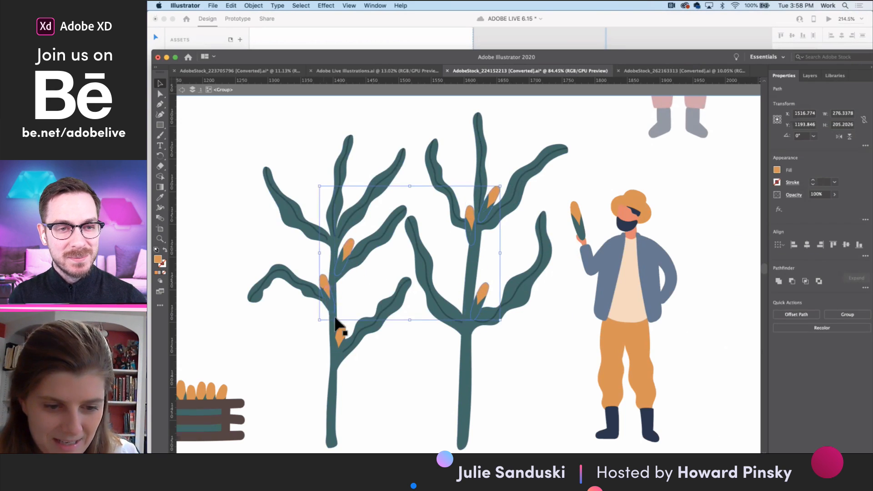
shift+click(340, 329)
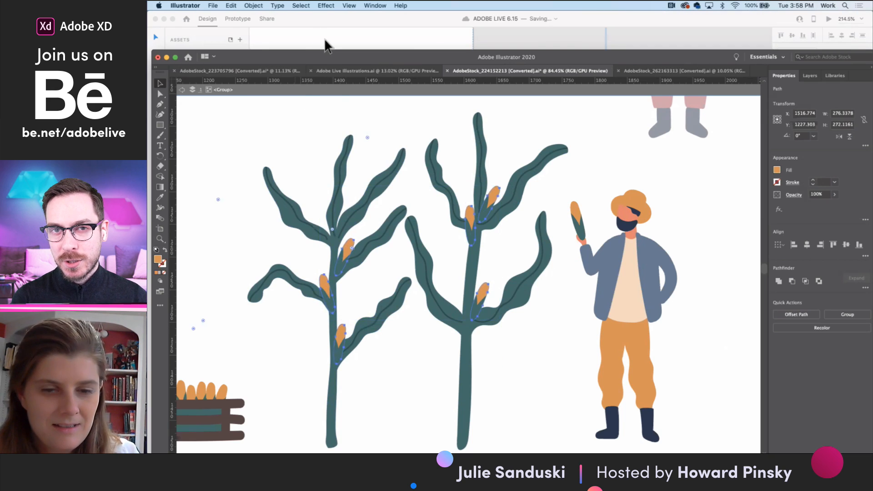
- Paste the cobs into the Corn cell in Adobe XD, scale them to about 84 by 83, and align them with the stalks
click(324, 38)
key(super+v)
scroll(487, 249, up, 5)
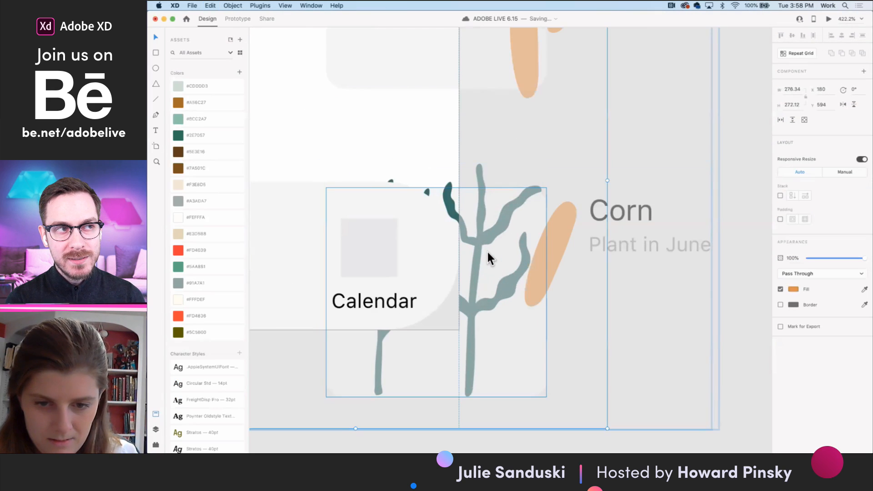
scroll(487, 249, down, 6)
drag(523, 305, 490, 266)
scroll(489, 268, up, 6)
drag(511, 335, 470, 290)
drag(446, 170, 470, 197)
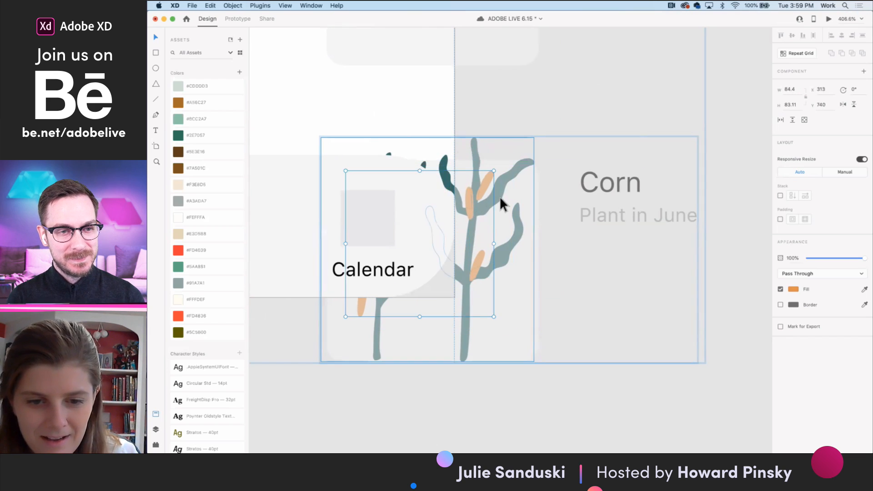
key(Escape)
scroll(503, 185, down, 4)
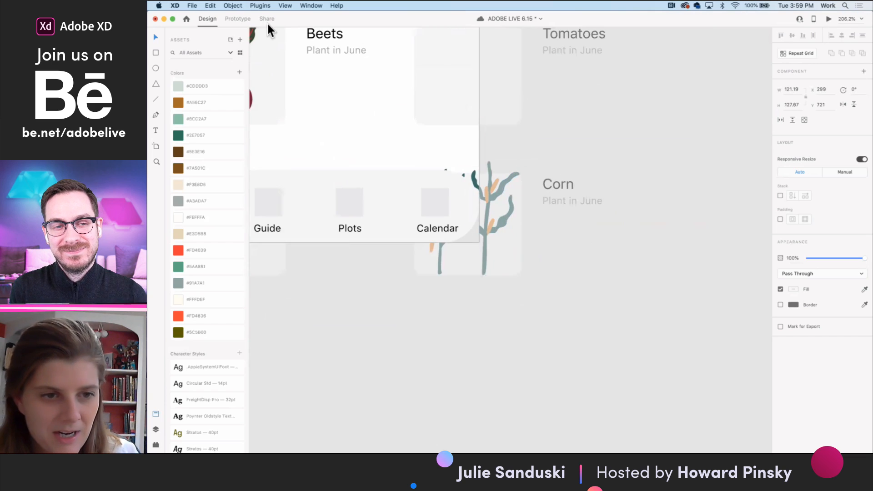
- Switch to Illustrator and copy the whole tomato illustration from the AdobeStock_223705796 vegetable artwork
mouse_move(559, 448)
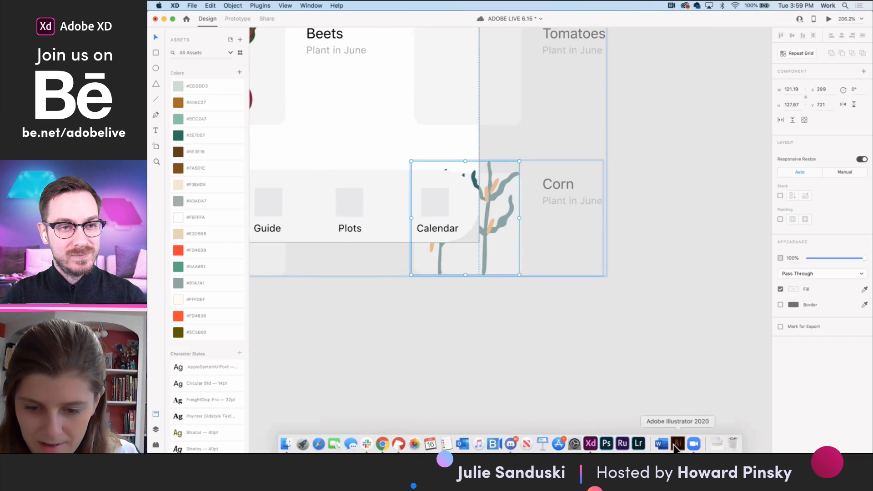
click(676, 443)
scroll(460, 272, down, 6)
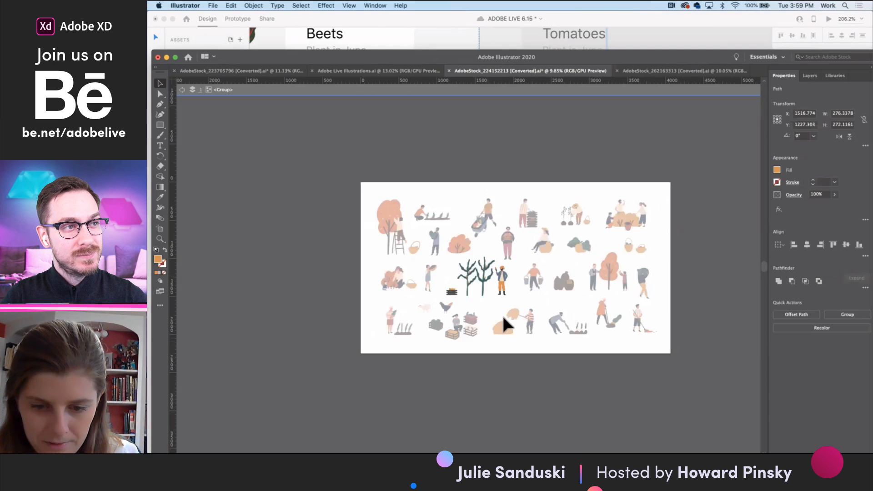
click(487, 253)
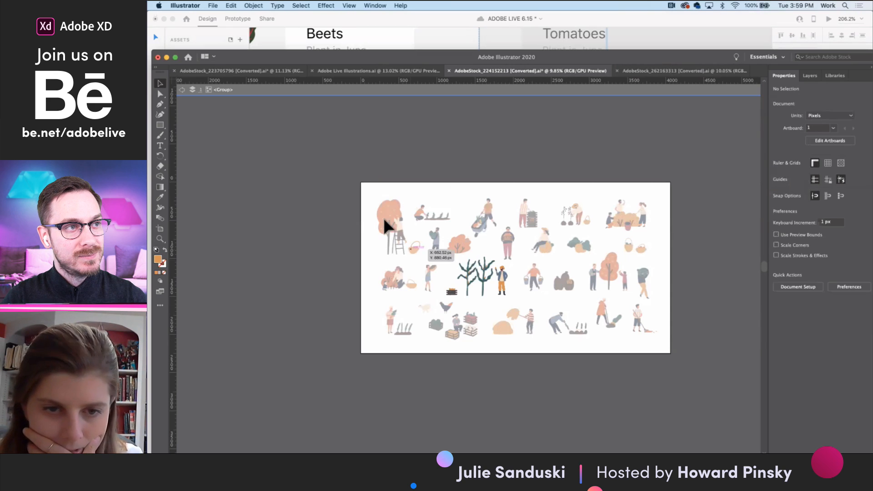
click(242, 71)
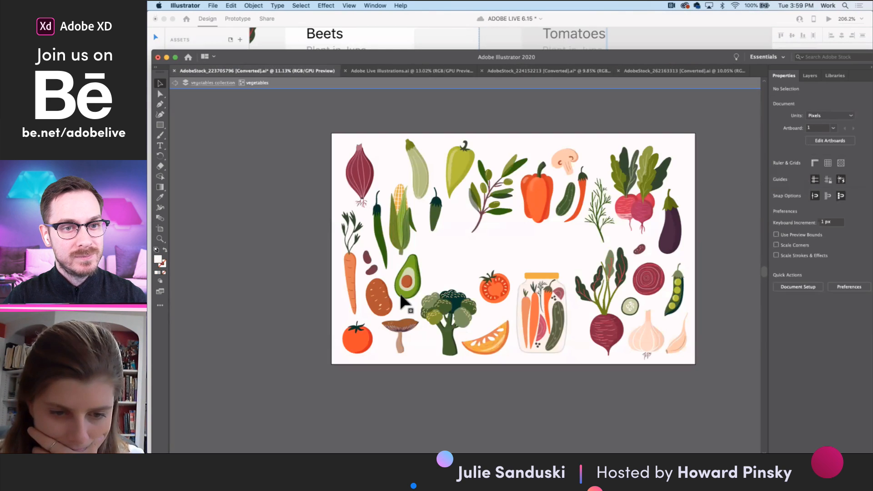
click(360, 341)
click(364, 347)
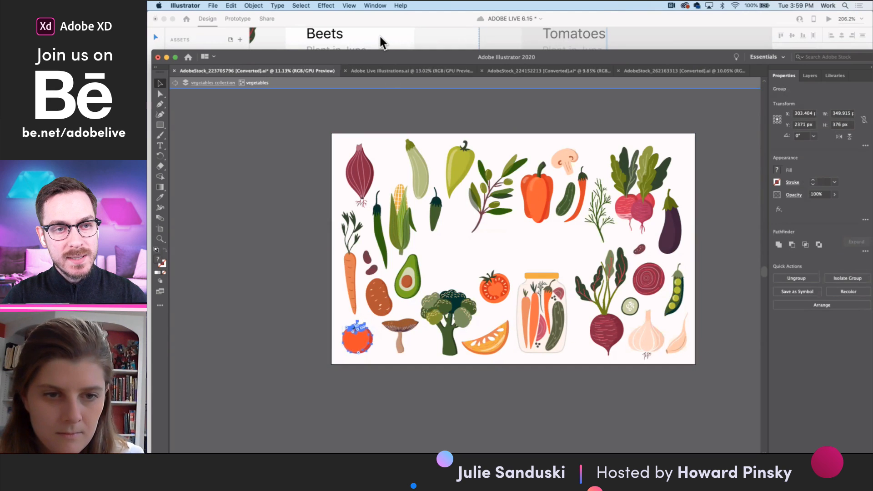
- Paste the tomato into the Tomatoes cell in Adobe XD, scale it to about 80 by 86, and position it over the grey placeholder
click(381, 37)
scroll(489, 181, up, 5)
click(473, 189)
double_click(473, 189)
key(super+v)
scroll(463, 204, down, 5)
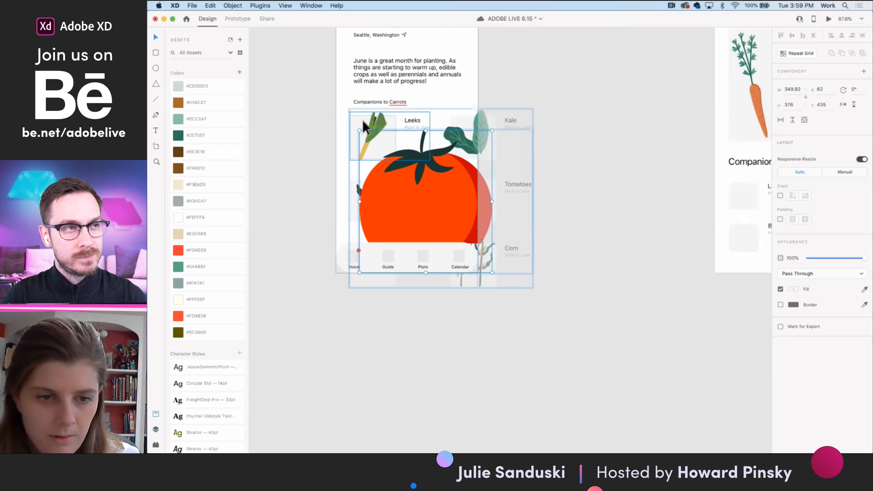
drag(359, 131, 454, 232)
shift+click(467, 192)
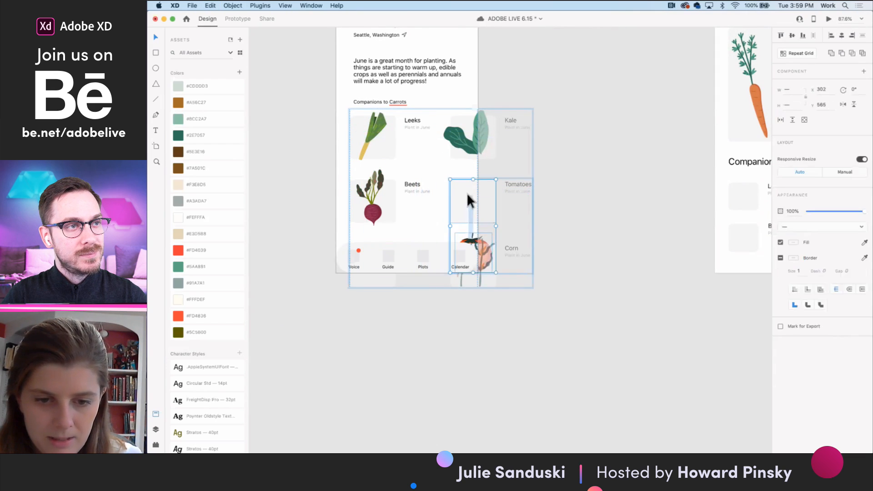
click(472, 239)
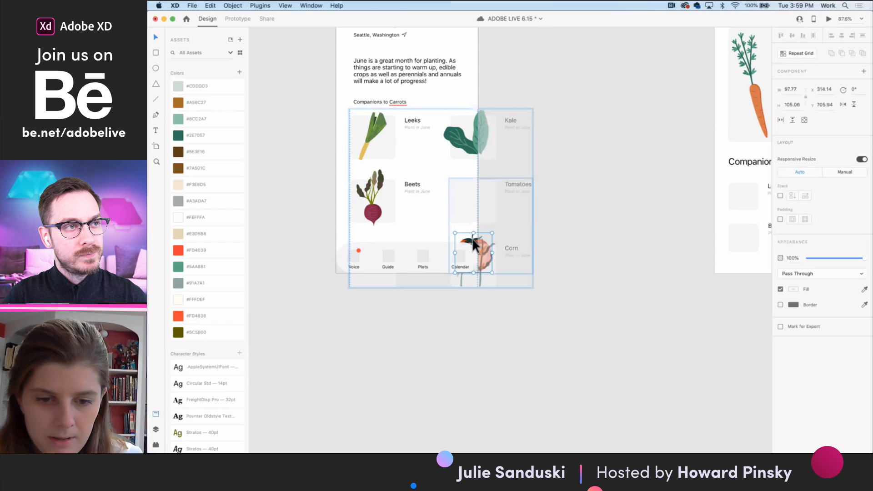
drag(472, 239, 462, 188)
- Examine the colour swatches and typefaces on the Visual Design artboard and compare them with the app screens
scroll(465, 196, down, 10)
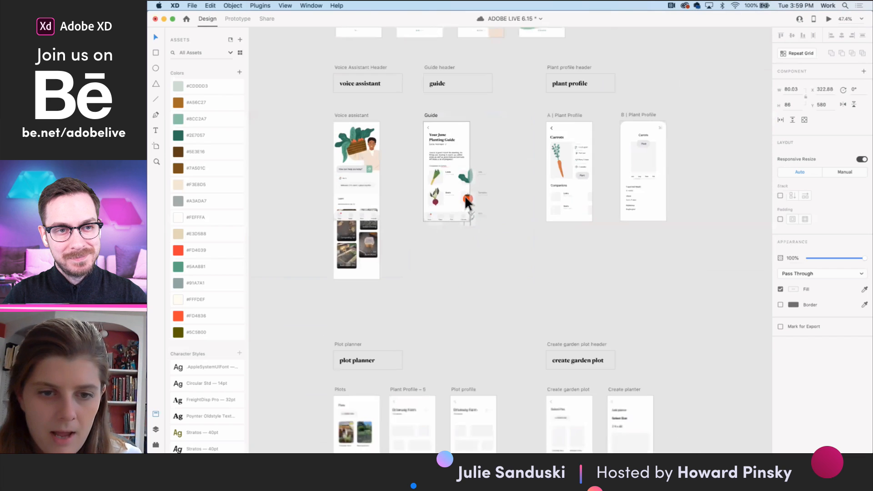
scroll(465, 195, up, 5)
scroll(464, 195, left, 4)
scroll(360, 225, up, 10)
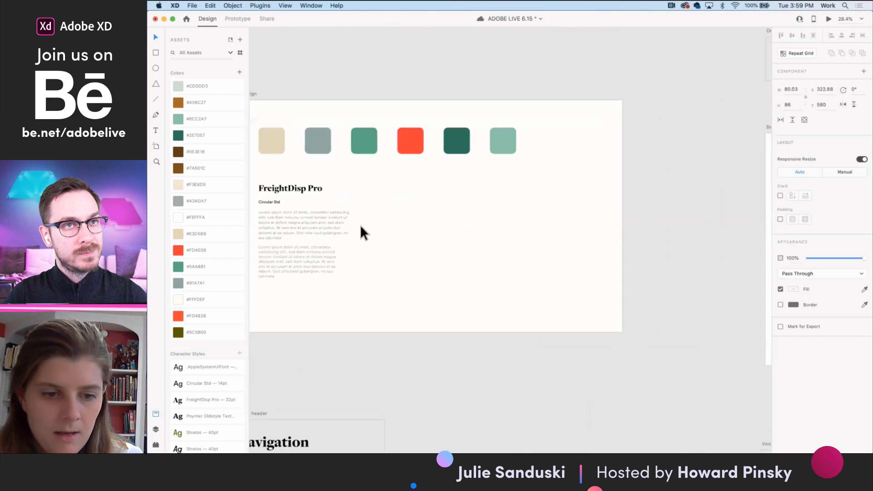
scroll(400, 203, left, 2)
click(432, 179)
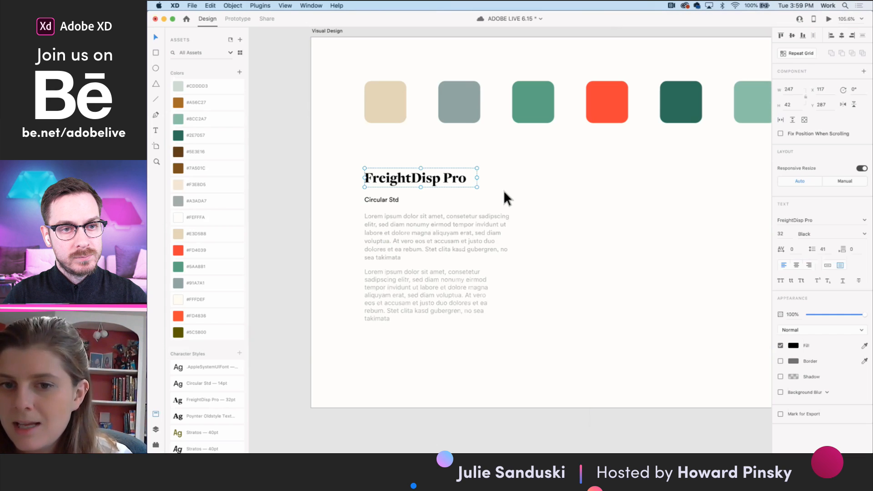
scroll(504, 190, left, 10)
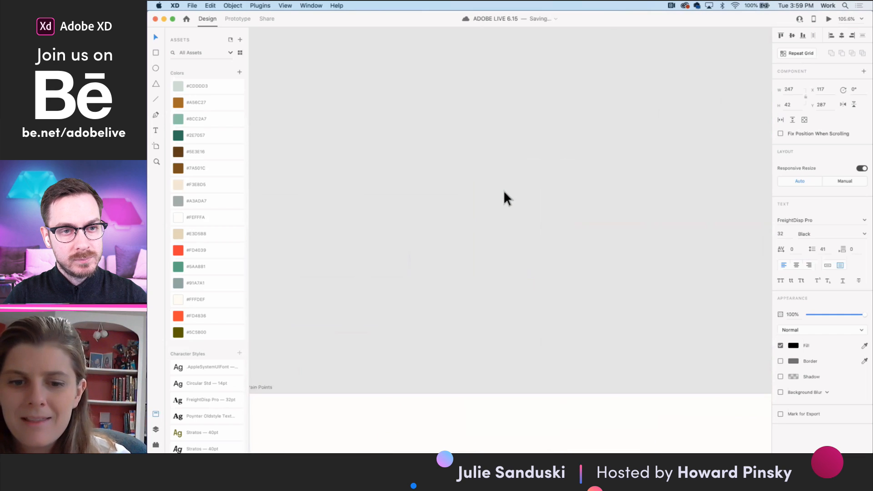
scroll(504, 190, right, 10)
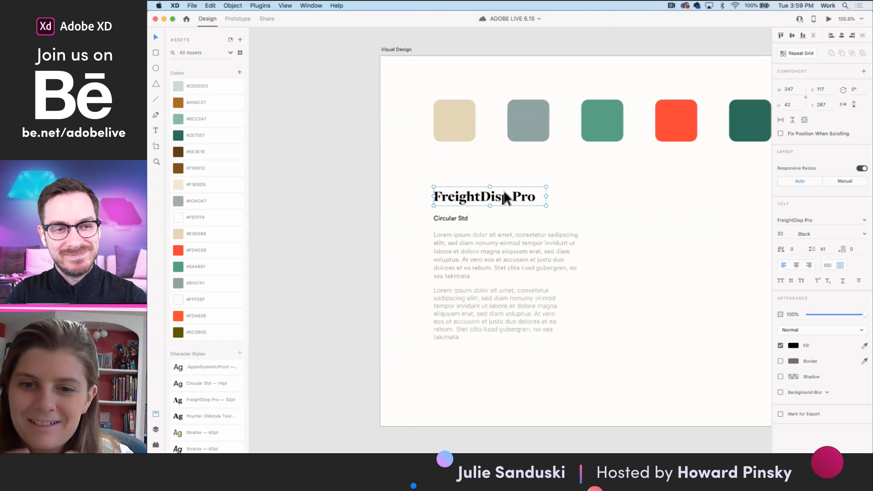
scroll(568, 228, down, 3)
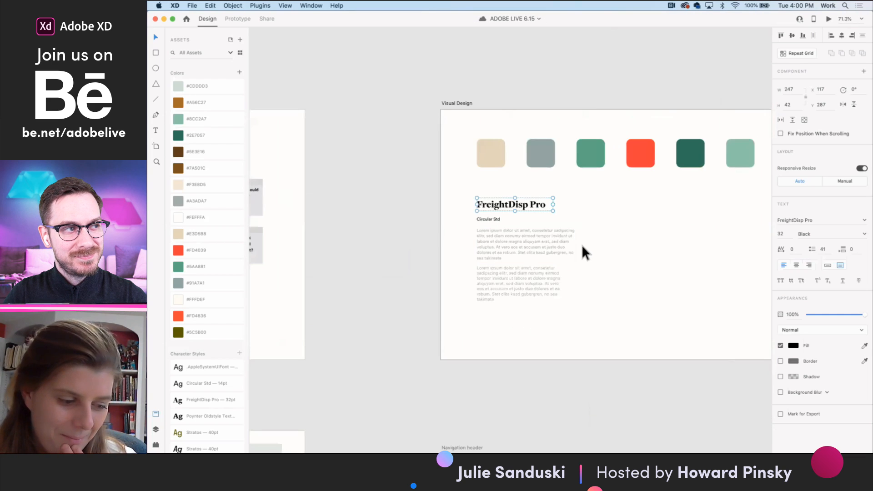
click(582, 245)
scroll(582, 245, down, 3)
scroll(629, 260, right, 15)
scroll(629, 260, down, 10)
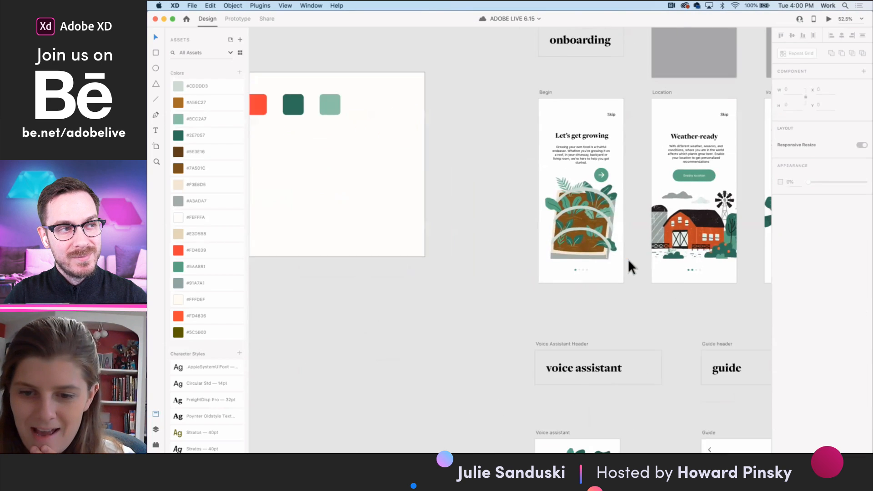
scroll(633, 314, down, 5)
scroll(634, 318, right, 2)
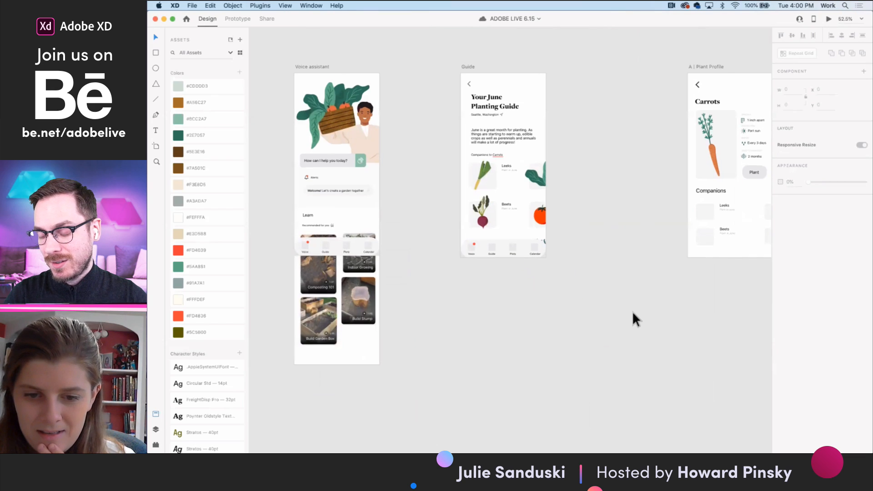
- Change the fill of the tomato's main body in the Tomatoes cell to a more muted orange-red
scroll(542, 227, up, 3)
scroll(540, 210, up, 3)
click(534, 205)
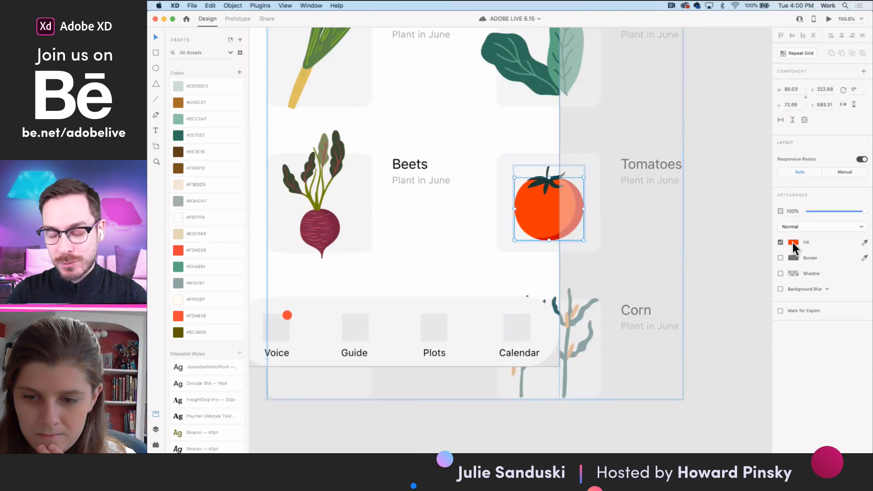
click(794, 242)
mouse_move(741, 210)
mouse_down()
mouse_move(735, 201)
mouse_move(743, 208)
mouse_up()
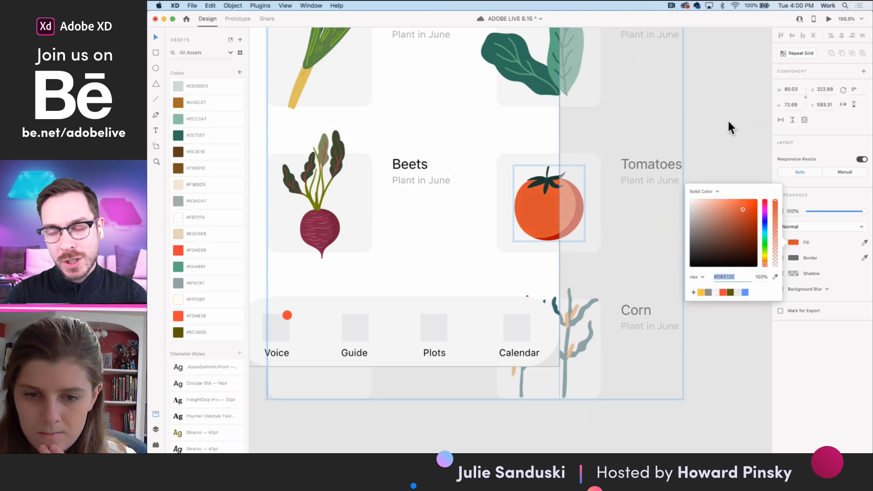
click(726, 121)
scroll(722, 127, down, 5)
scroll(722, 127, up, 4)
scroll(721, 129, down, 3)
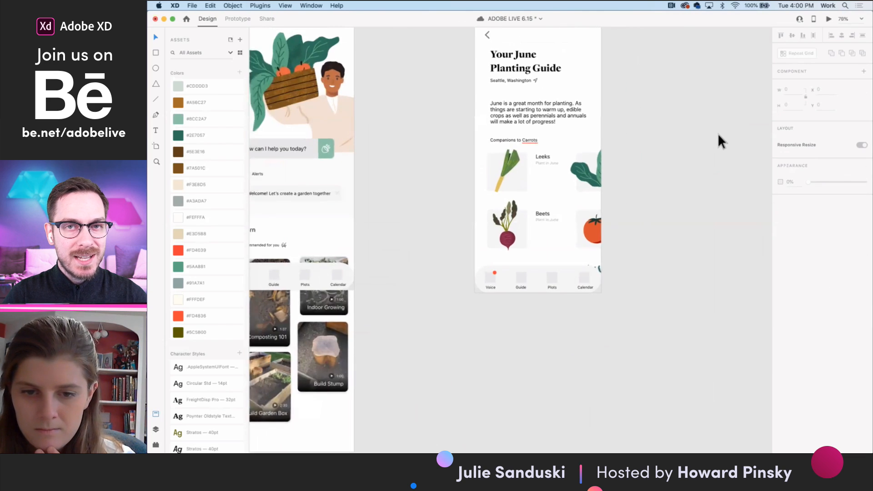
scroll(718, 133, up, 2)
click(561, 205)
double_click(561, 205)
scroll(560, 204, up, 4)
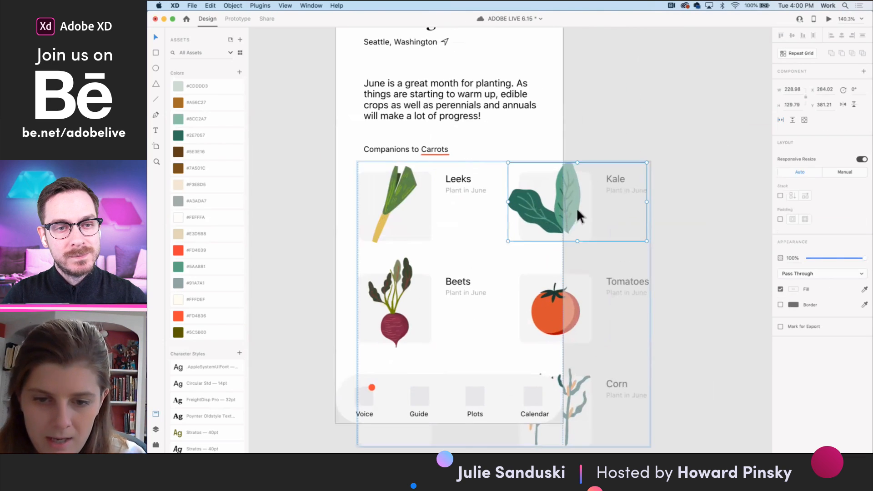
drag(574, 209, 556, 207)
key(super+z)
drag(554, 299, 534, 300)
key(super+z)
drag(418, 319, 409, 317)
key(super+z)
- Preview the Guide screen, test the horizontal scrolling of its companion plants, and close the preview
scroll(416, 216, down, 4)
click(495, 211)
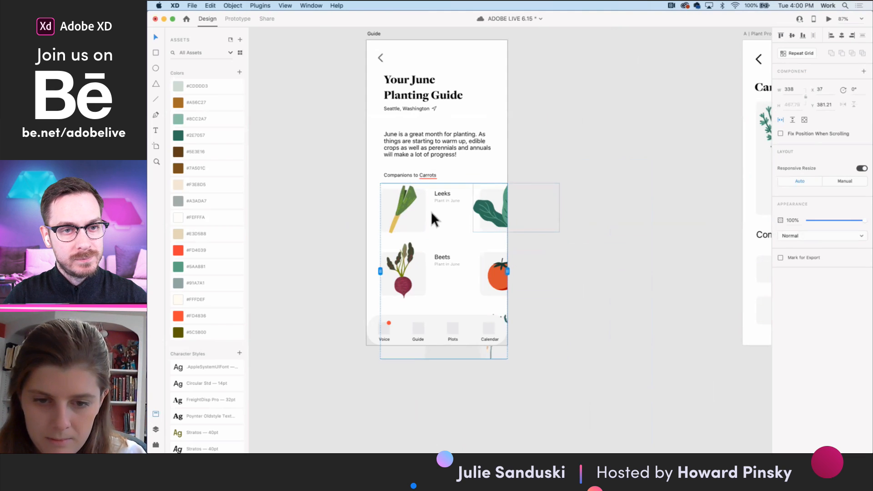
click(829, 18)
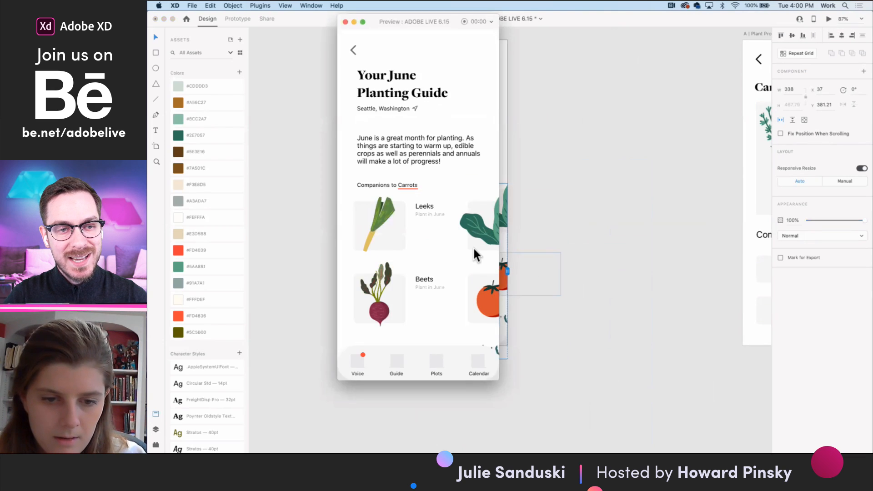
scroll(473, 253, right, 3)
scroll(429, 252, left, 2)
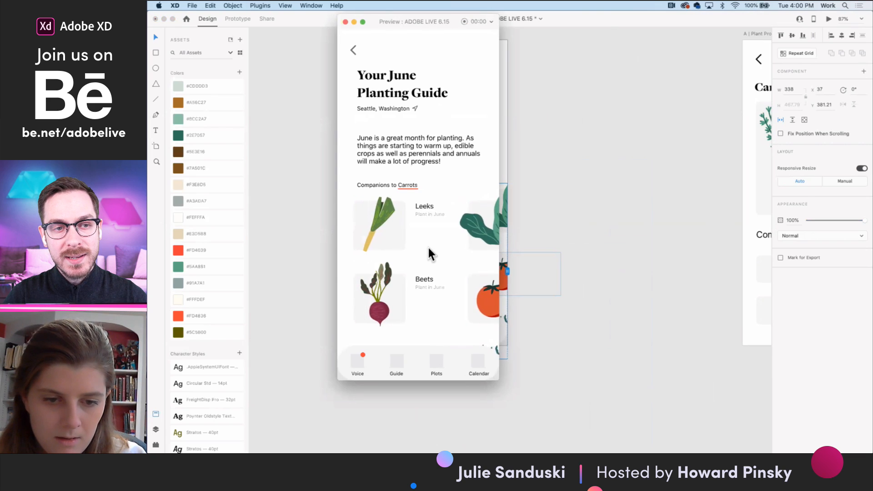
click(346, 22)
double_click(411, 270)
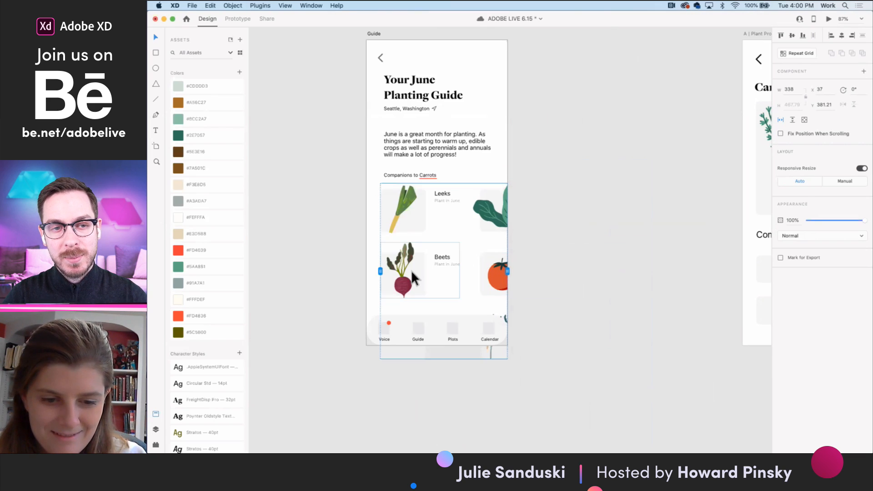
click(562, 415)
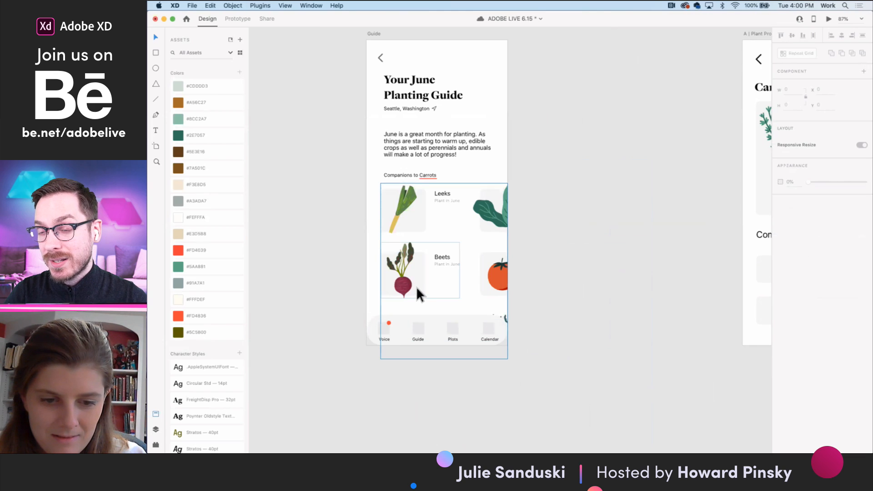
- Delete the placeholder companion grid under the Companions heading on the A | Plant Profile screen
scroll(563, 236, down, 3)
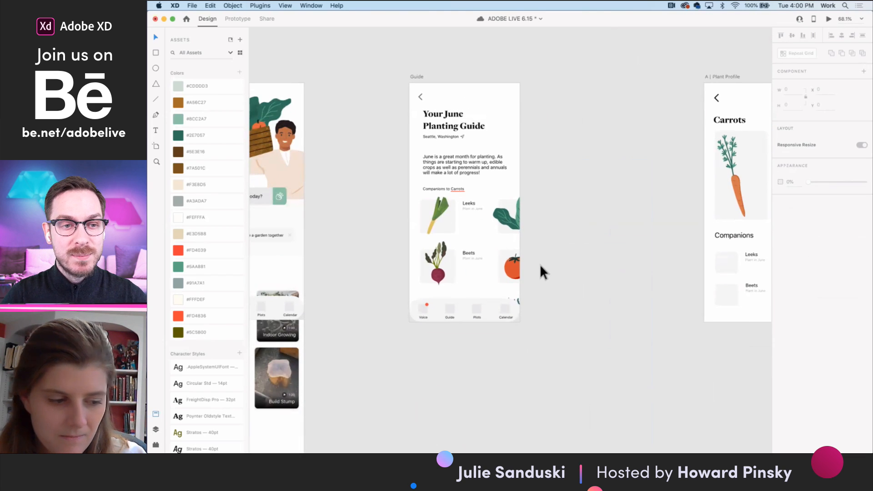
scroll(541, 271, right, 5)
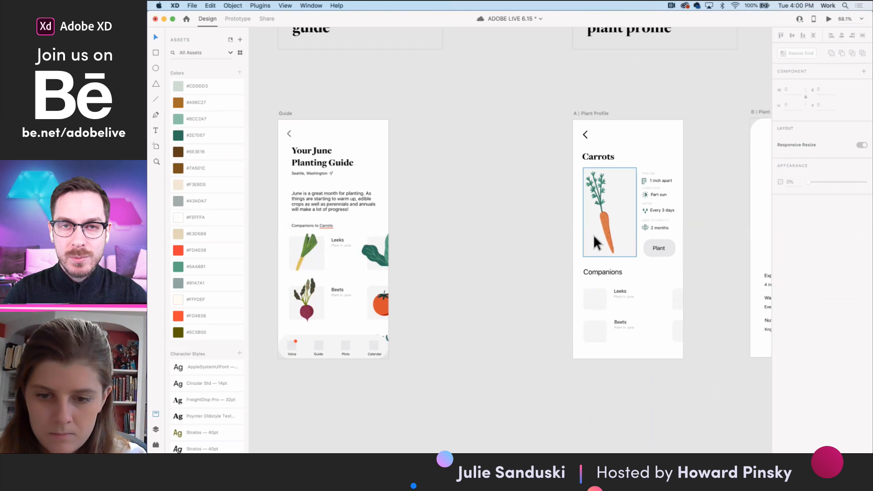
scroll(626, 249, right, 2)
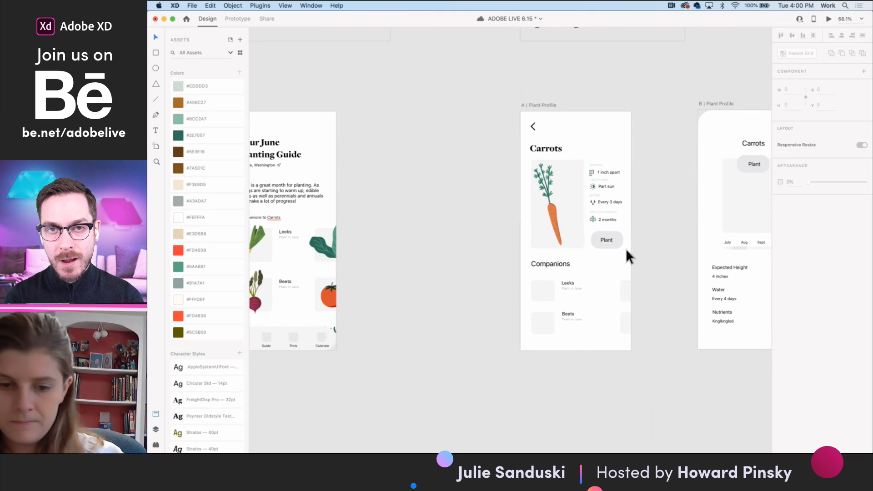
scroll(566, 298, left, 3)
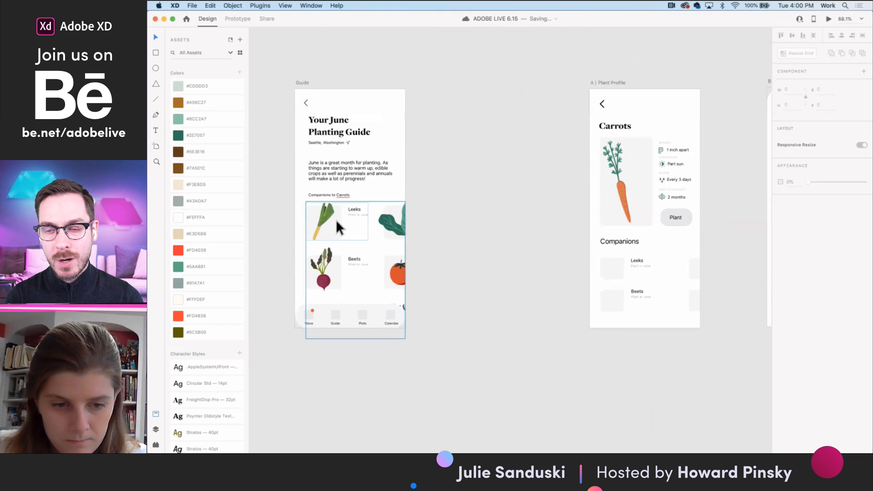
click(337, 222)
click(616, 269)
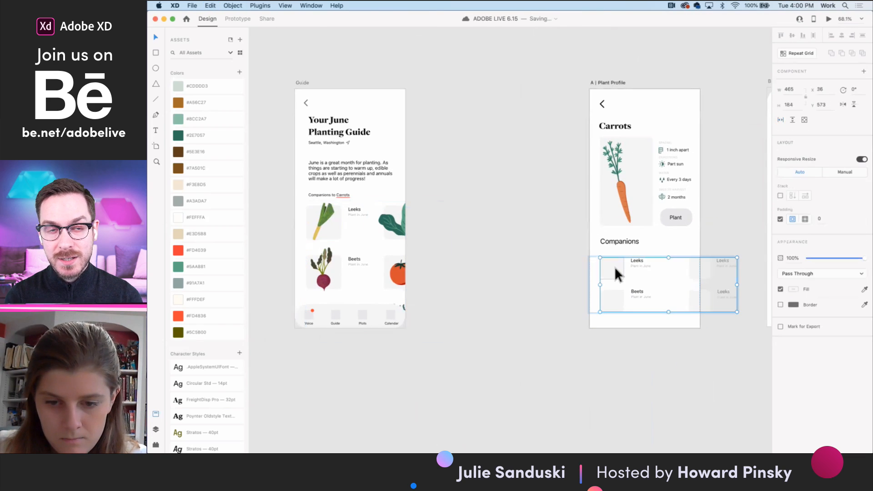
scroll(614, 265, up, 5)
double_click(617, 275)
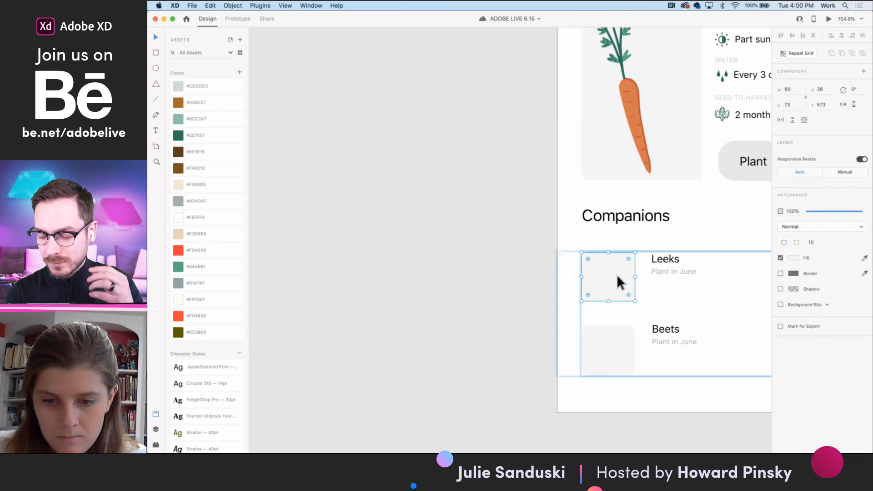
scroll(663, 261, down, 5)
key(Escape)
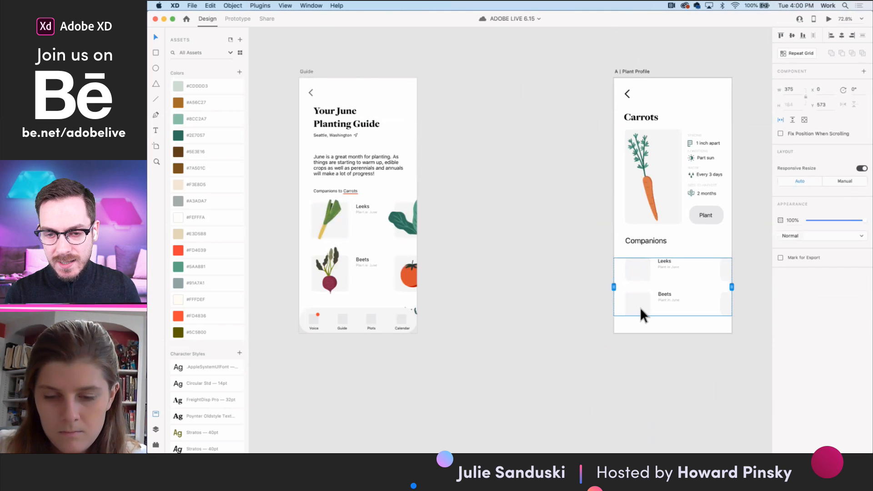
double_click(640, 307)
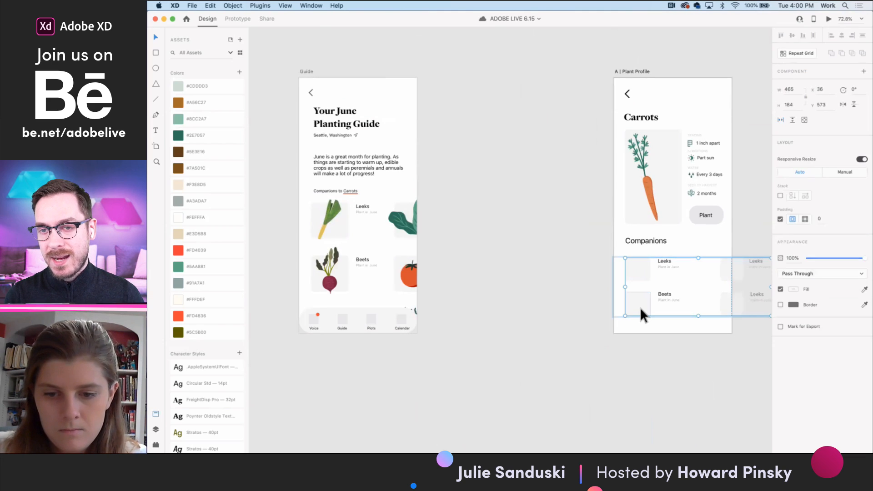
key(Delete)
- Widen the scroll area of the Guide screen's companion plants to 576 so it spans both columns
click(323, 234)
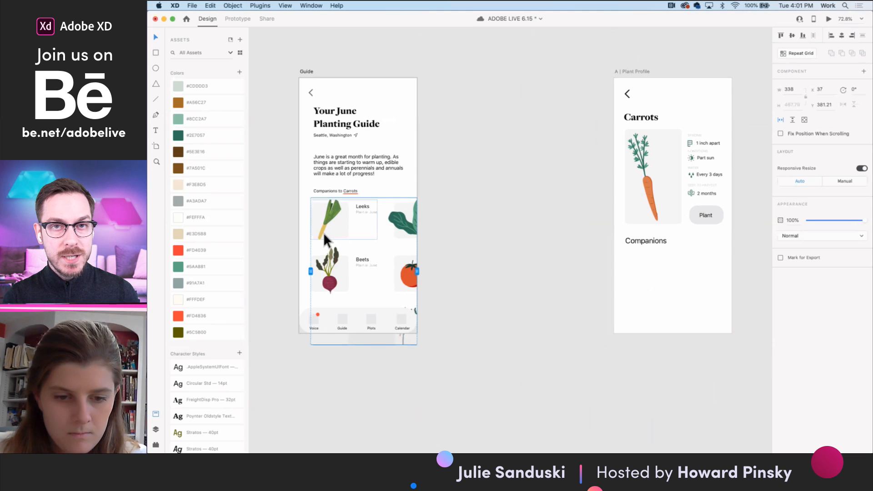
drag(417, 273, 491, 271)
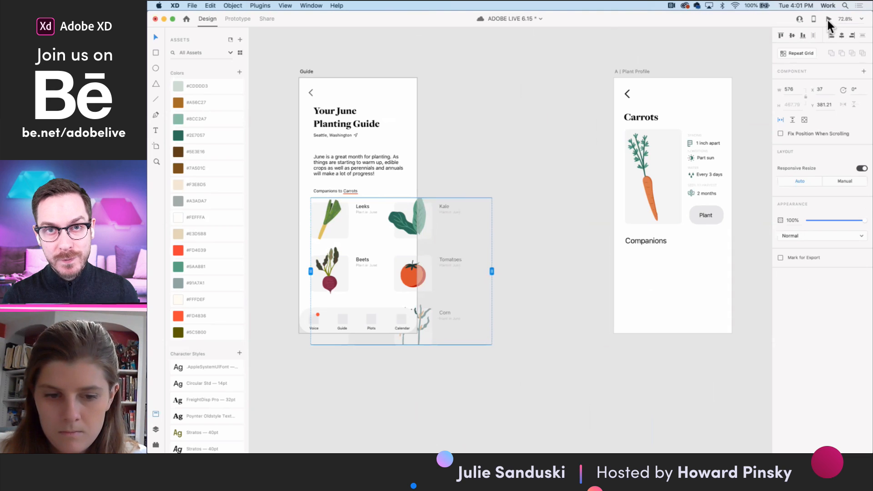
- Check the widened Guide scroll area in a preview, then narrow the area to 340 so it ends at the artboard's edge
click(828, 20)
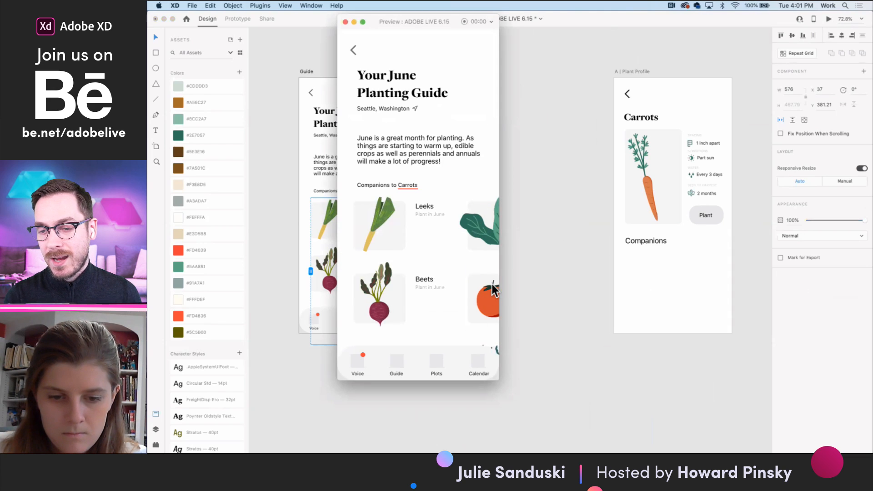
click(345, 22)
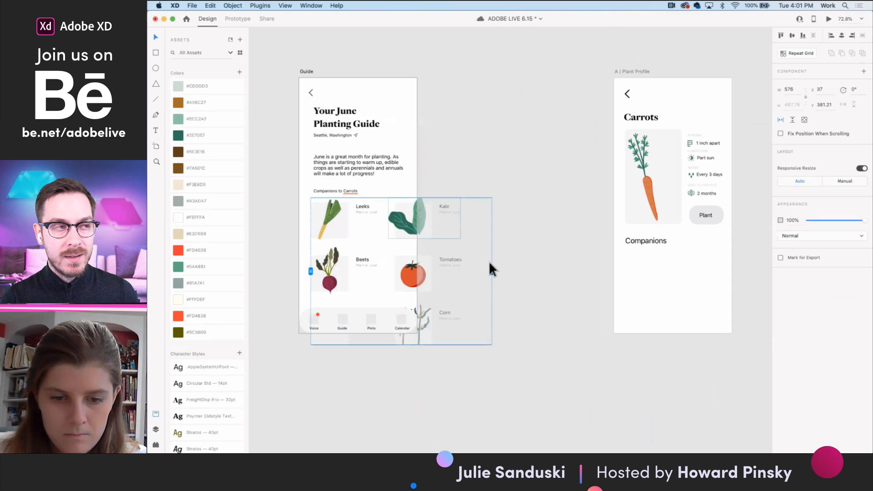
drag(492, 272, 417, 267)
double_click(343, 233)
click(423, 224)
click(329, 224)
double_click(341, 227)
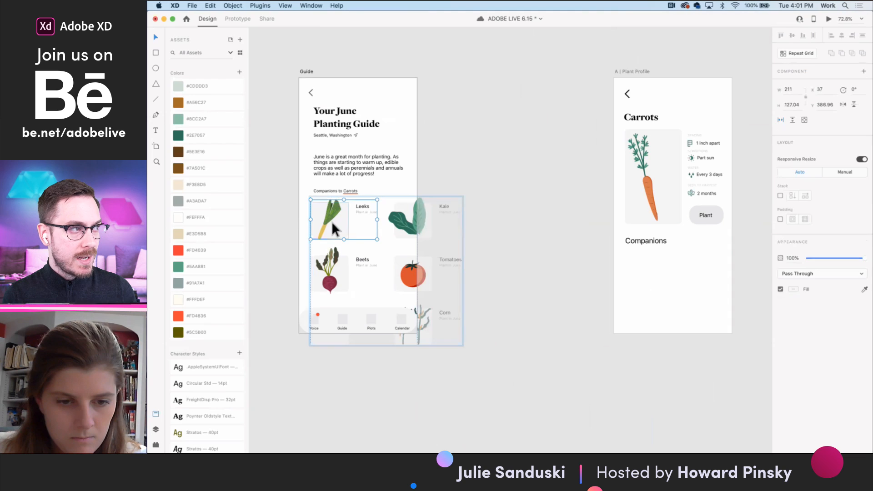
shift+click(412, 220)
shift+click(412, 273)
shift+click(332, 271)
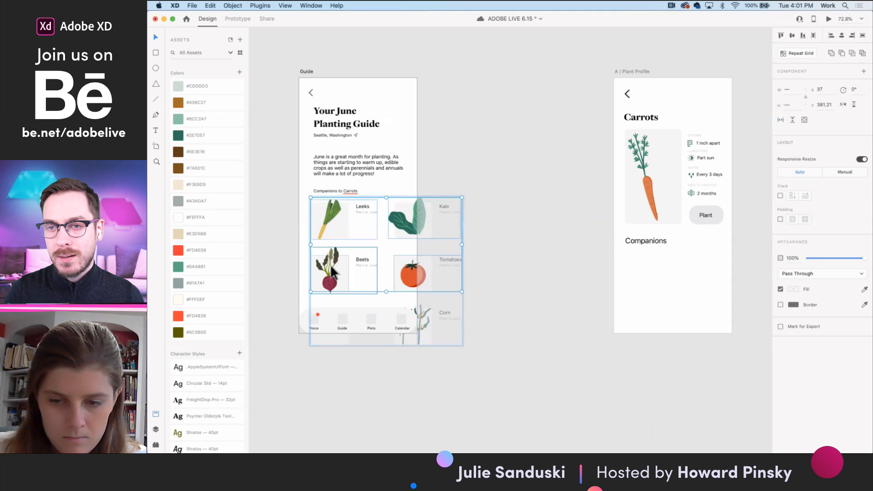
shift+click(430, 324)
shift+click(340, 340)
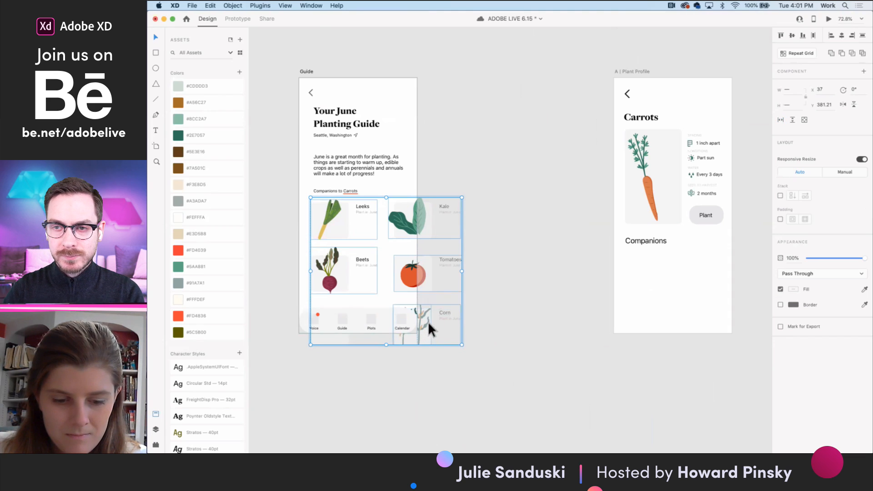
- Remove the empty placeholder cell below Beets from the Guide screen's companion group
click(340, 334)
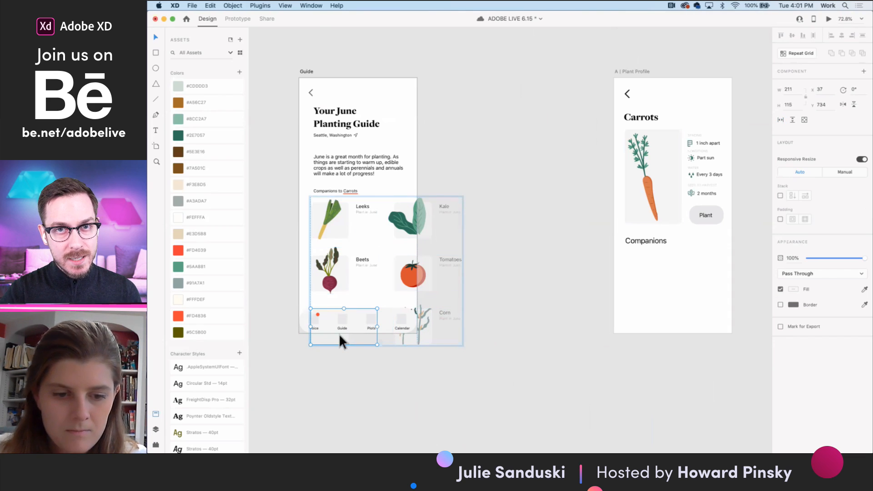
mouse_move(606, 450)
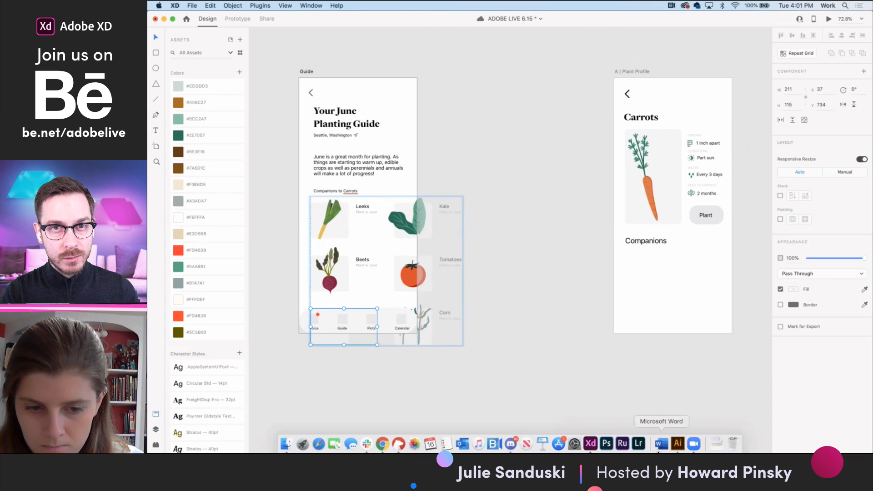
click(405, 349)
- Take the Corn cell out of the Guide screen's companion group and place it on the pasteboard below the artboard
scroll(428, 335, up, 5)
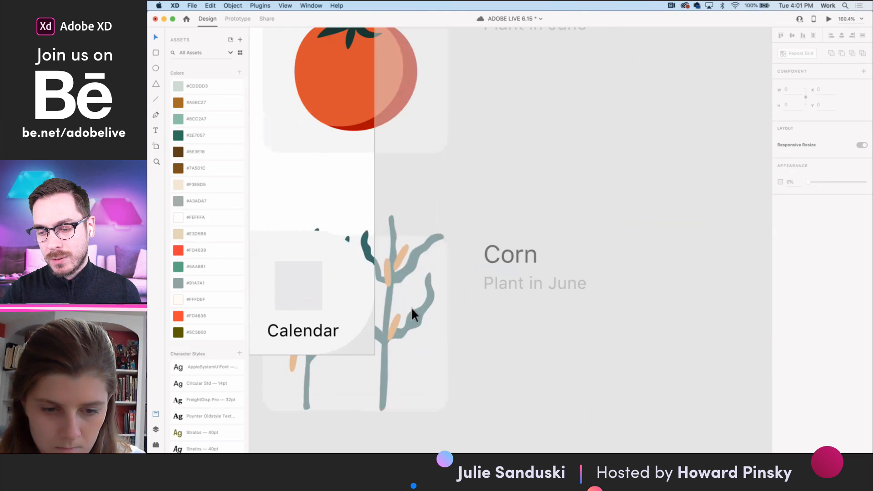
click(372, 246)
double_click(372, 246)
click(435, 161)
click(367, 240)
key(Delete)
scroll(367, 239, down, 5)
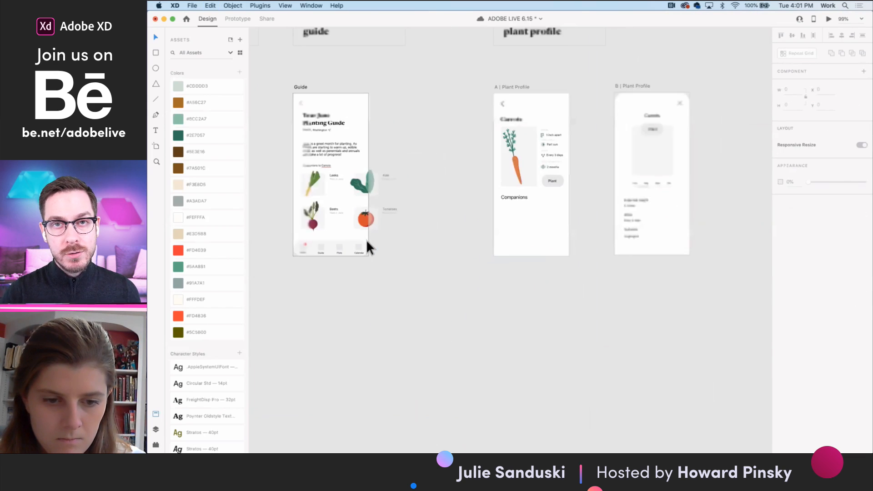
scroll(366, 239, down, 2)
scroll(367, 240, left, 3)
click(370, 277)
key(super+v)
drag(485, 172, 418, 226)
- Copy the Leeks, Kale, Beets and Tomatoes cells from the Guide screen into the A | Plant Profile screen
click(484, 141)
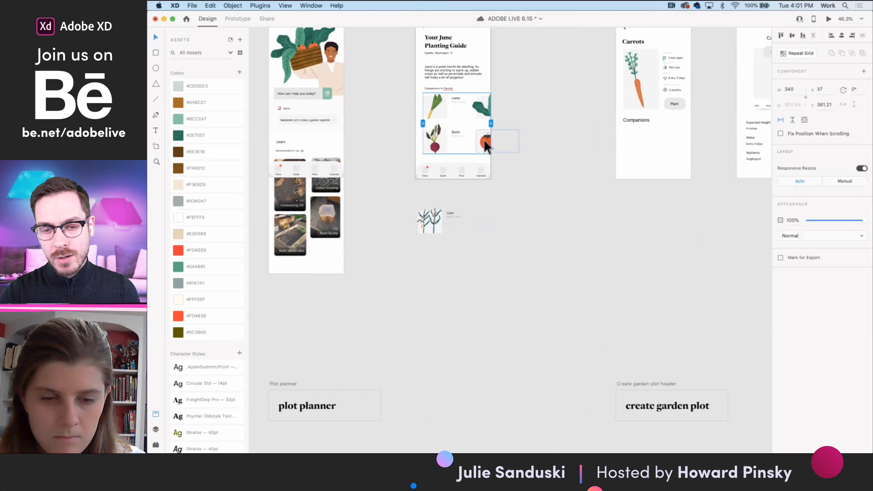
scroll(484, 138, up, 5)
scroll(426, 109, up, 3)
double_click(344, 136)
shift+click(462, 133)
shift+click(340, 216)
shift+click(469, 220)
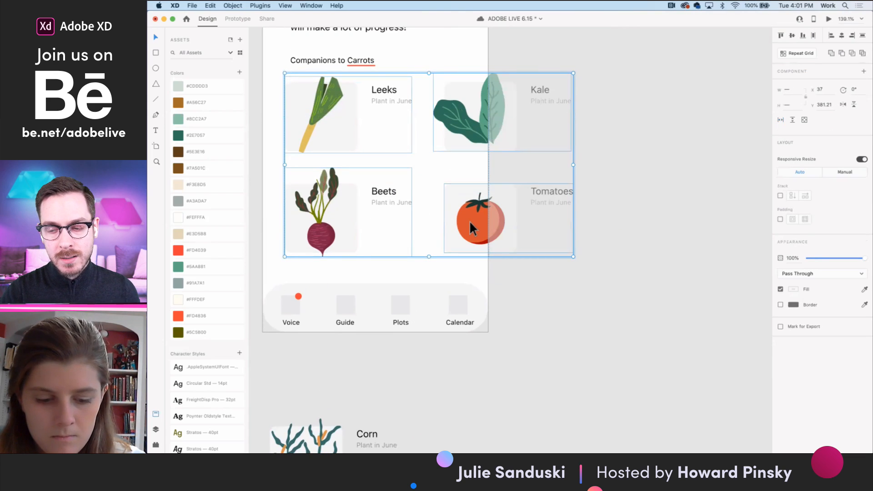
scroll(469, 221, down, 5)
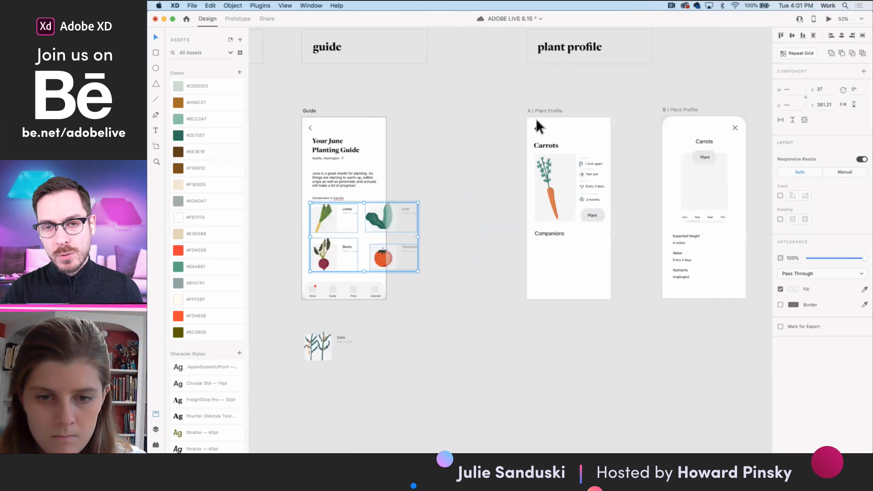
click(536, 112)
scroll(526, 240, right, 2)
scroll(525, 240, down, 1)
scroll(526, 240, up, 5)
key(super+v)
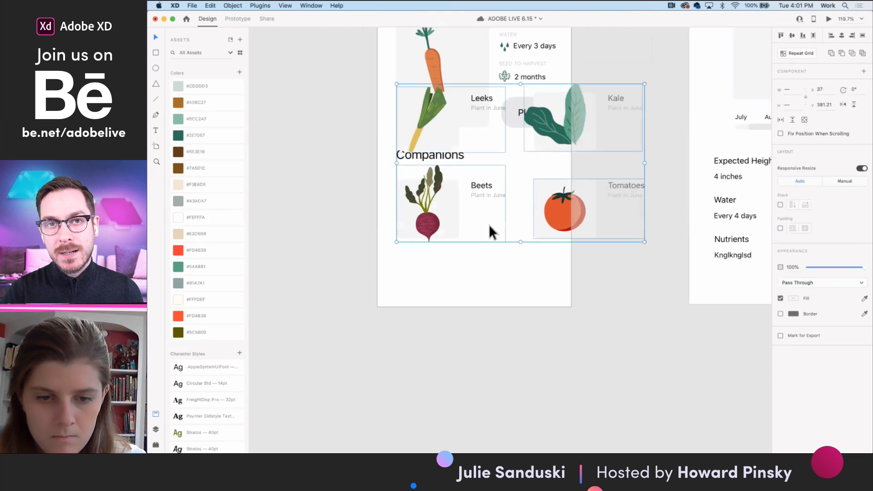
- Place the copied cells below the Companions heading at X 45, Y 560.21 and scale them down with Responsive Resize off
drag(642, 239, 646, 331)
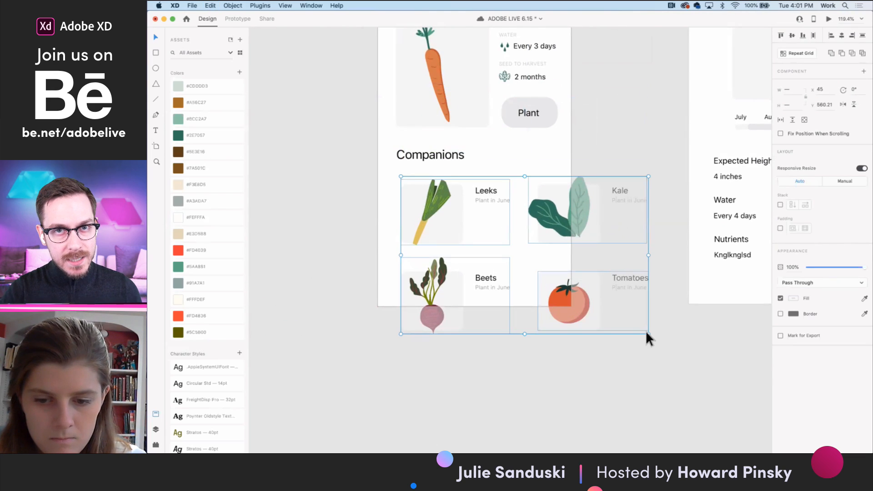
click(861, 170)
drag(648, 334, 600, 300)
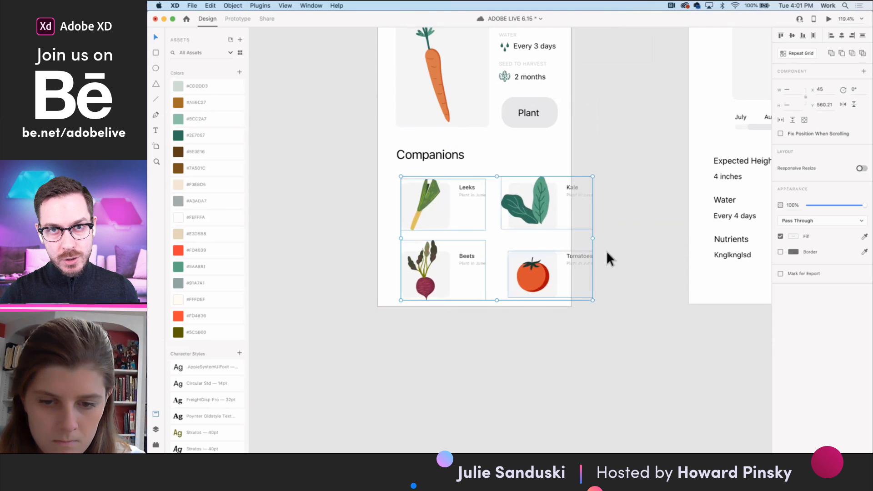
drag(595, 237, 636, 234)
key(super+z)
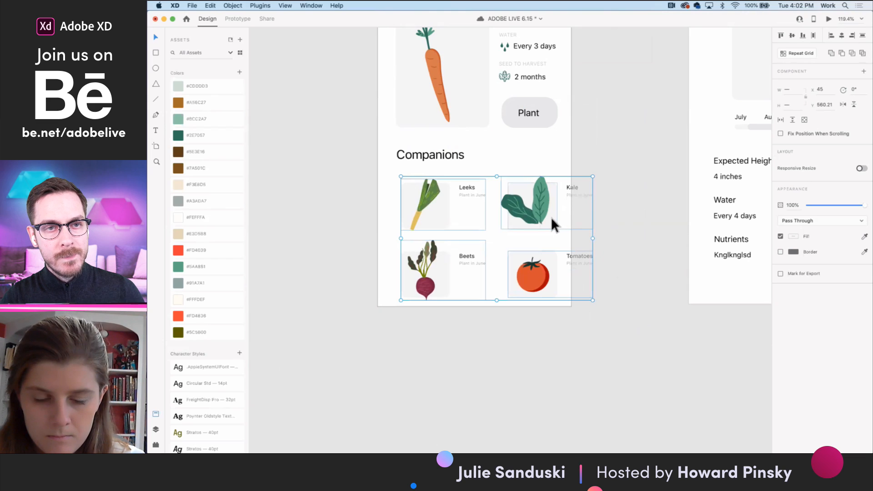
- Move the Kale and Tomatoes cells on the Plant Profile outward to widen the gap between the two columns
double_click(551, 217)
click(608, 236)
click(540, 217)
shift+click(541, 262)
drag(542, 262, 564, 262)
click(572, 318)
- Select all four companion cells on the Plant Profile and scale them down slightly further
click(555, 268)
shift+click(554, 210)
shift+click(441, 202)
shift+click(439, 260)
drag(620, 301, 606, 293)
- Shift the Kale and Tomatoes cells farther from the first column and group all four companion cells
click(563, 272)
shift+click(556, 213)
drag(556, 214, 573, 217)
shift+click(441, 205)
shift+click(442, 257)
key(super+g)
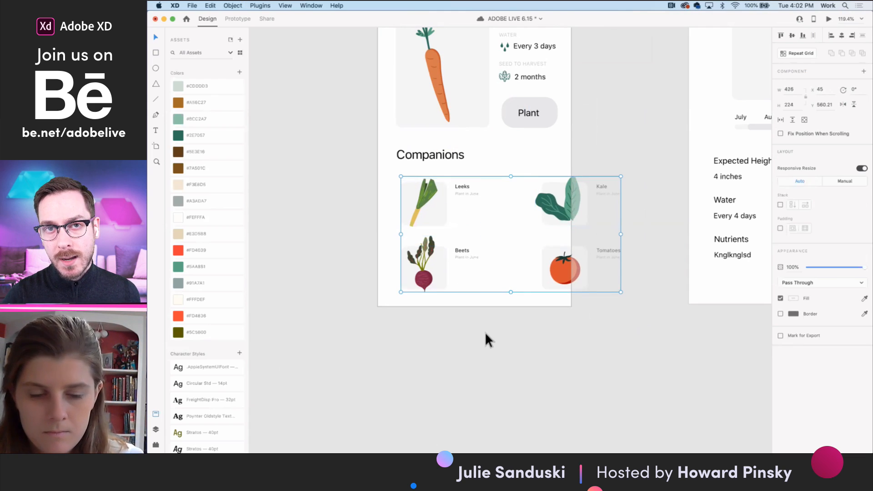
- Make the Plant Profile's companion group scroll horizontally and extend its scroll area to the artboard's full width of 375
click(781, 120)
click(528, 322)
click(423, 221)
drag(400, 234, 378, 234)
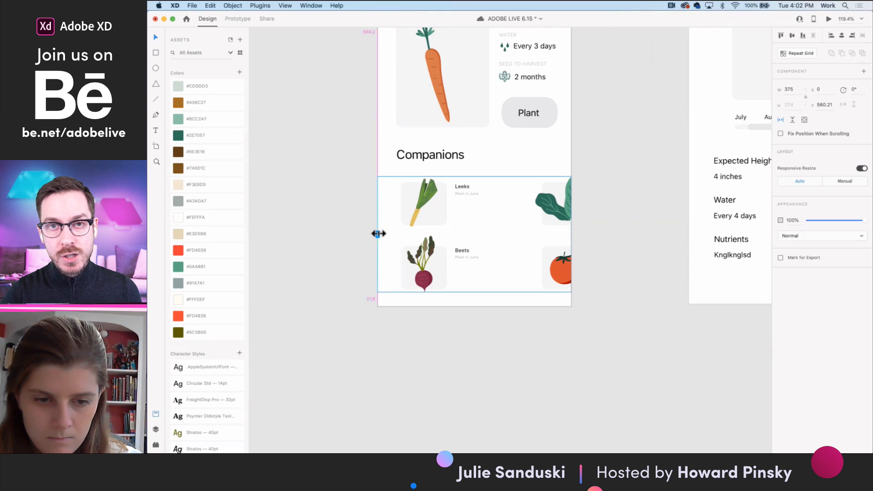
- Give the companion group inside the scroll area a padding of 30 on each side, with 120 on the right
double_click(435, 207)
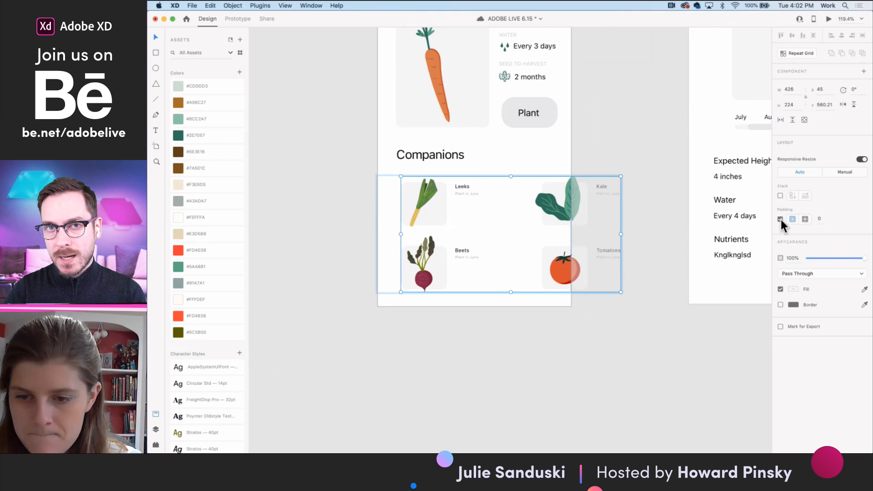
click(822, 222)
text(30)
key(Return)
click(806, 219)
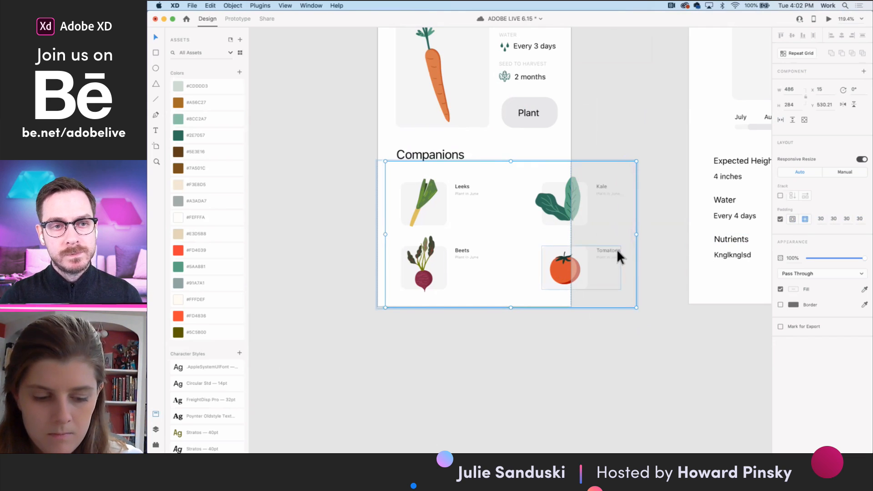
drag(634, 209, 681, 207)
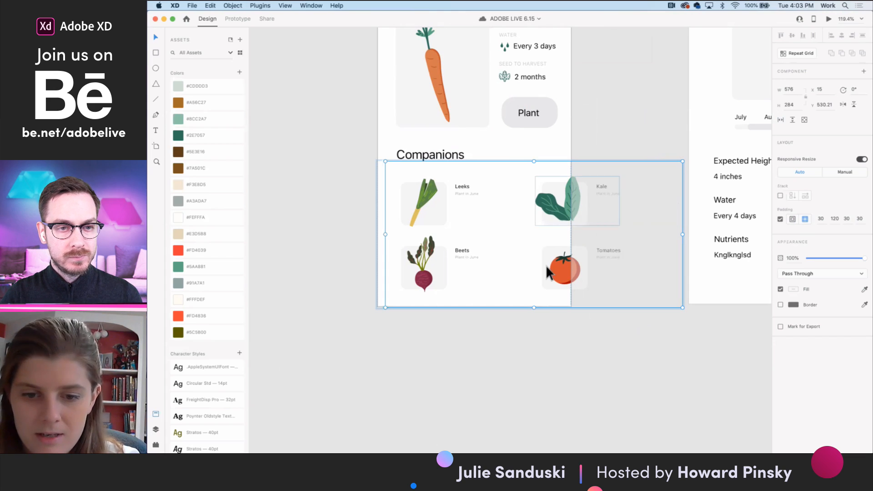
double_click(556, 216)
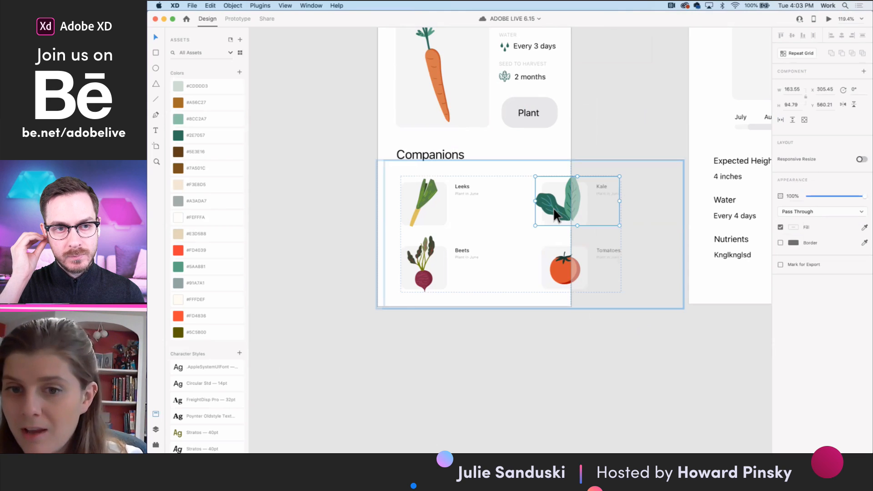
click(510, 337)
click(441, 206)
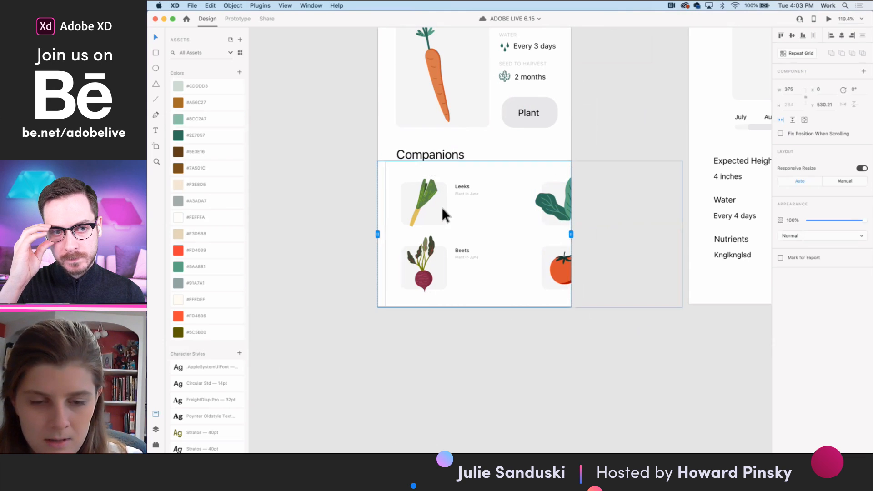
scroll(443, 209, down, 5)
scroll(473, 266, left, 10)
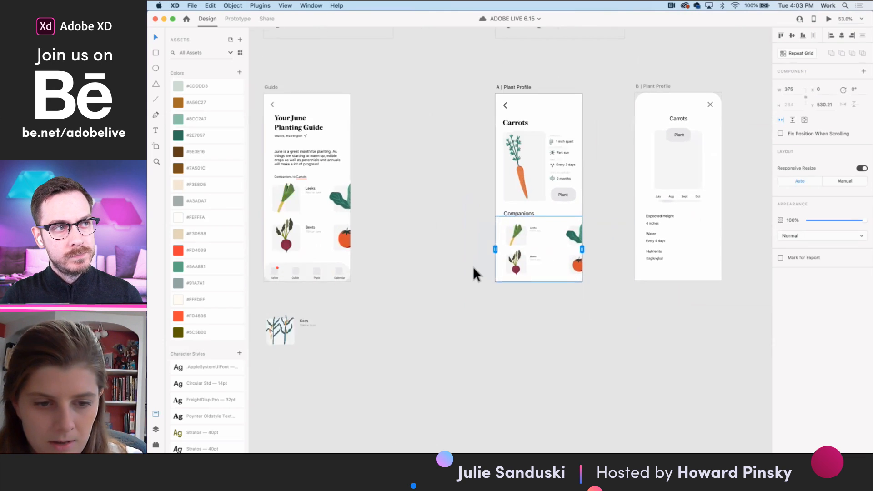
- Move the three orange ears of the first plant in the Corn illustration together onto its stalk
scroll(447, 242, up, 3)
click(405, 386)
scroll(382, 387, up, 5)
scroll(381, 376, up, 3)
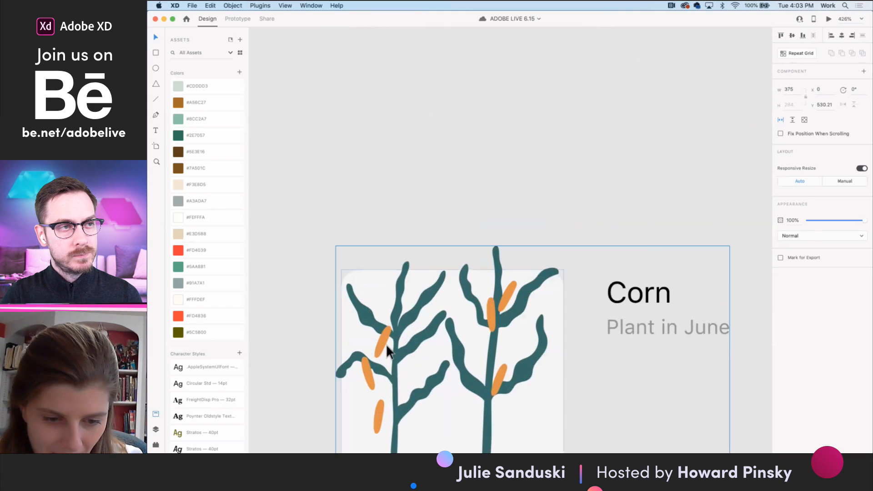
double_click(383, 345)
double_click(382, 346)
double_click(382, 346)
shift+click(369, 382)
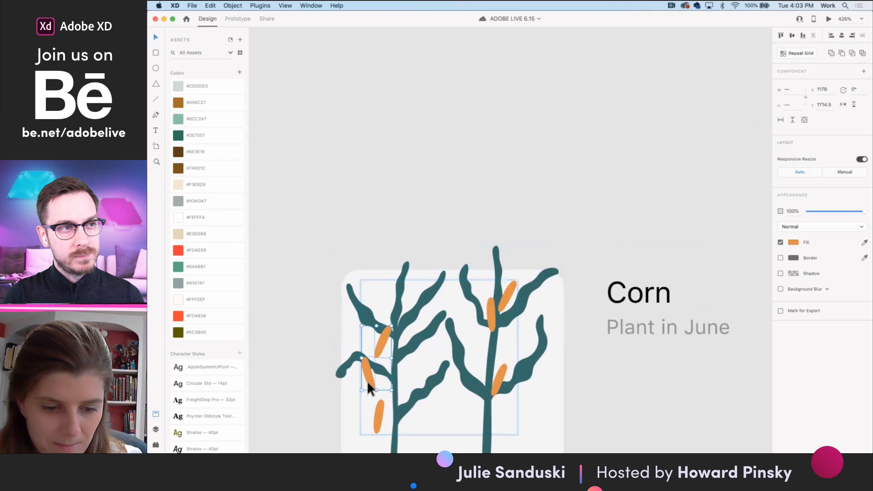
shift+click(379, 416)
drag(378, 415, 396, 394)
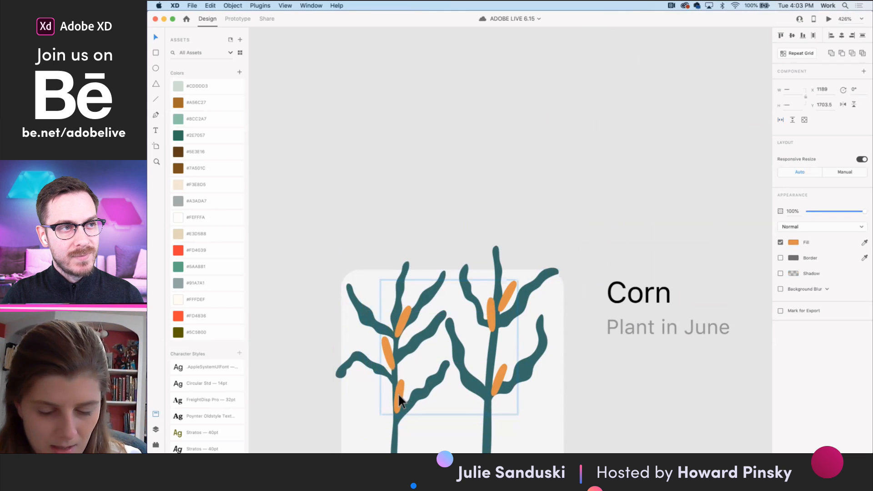
scroll(398, 392, down, 6)
click(480, 335)
scroll(559, 323, down, 3)
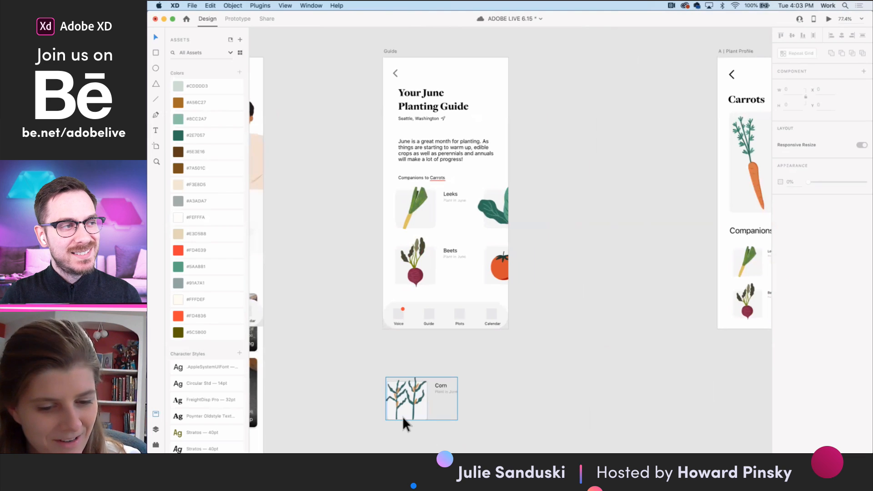
- Review the Corn illustration, the Plant Profile's Companions section, and the Voice assistant and Guide screens
scroll(403, 416, up, 7)
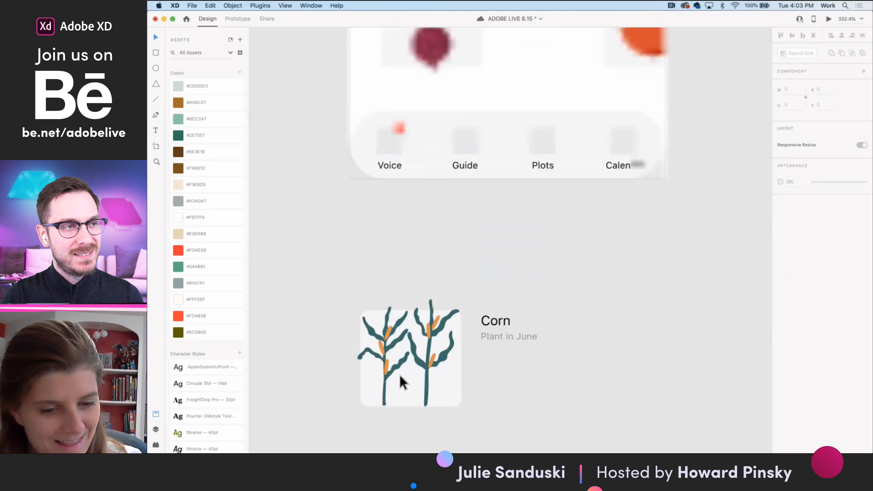
scroll(399, 374, down, 6)
scroll(469, 359, right, 6)
scroll(468, 357, right, 5)
scroll(526, 263, up, 3)
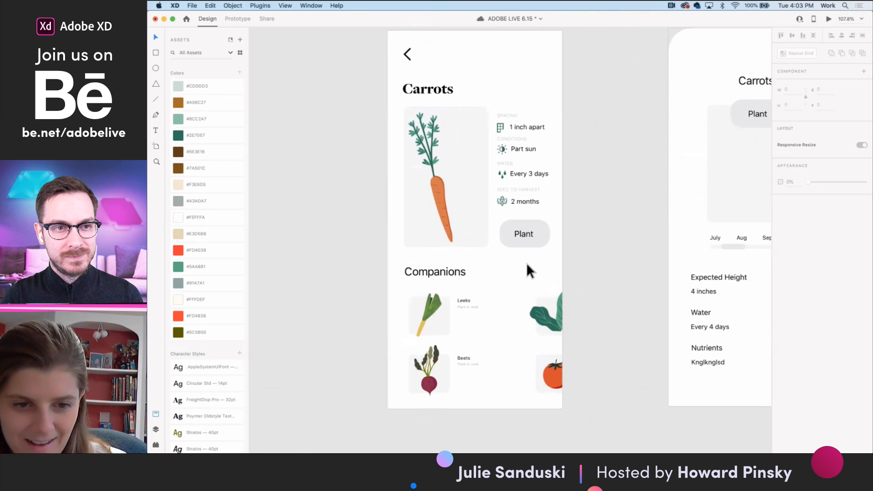
scroll(526, 264, down, 5)
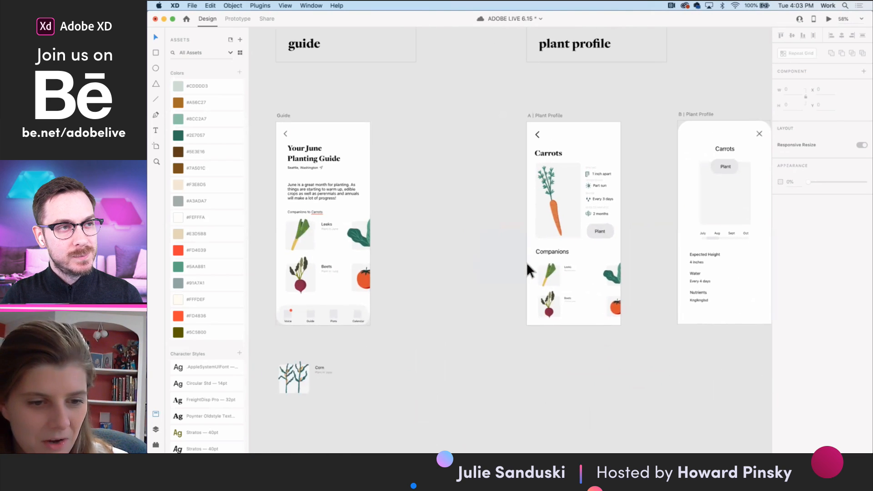
scroll(525, 262, left, 10)
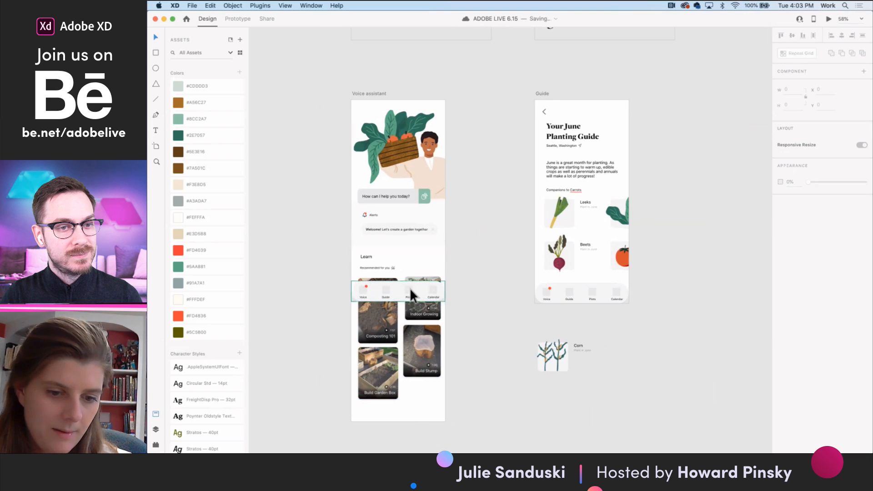
scroll(608, 287, up, 5)
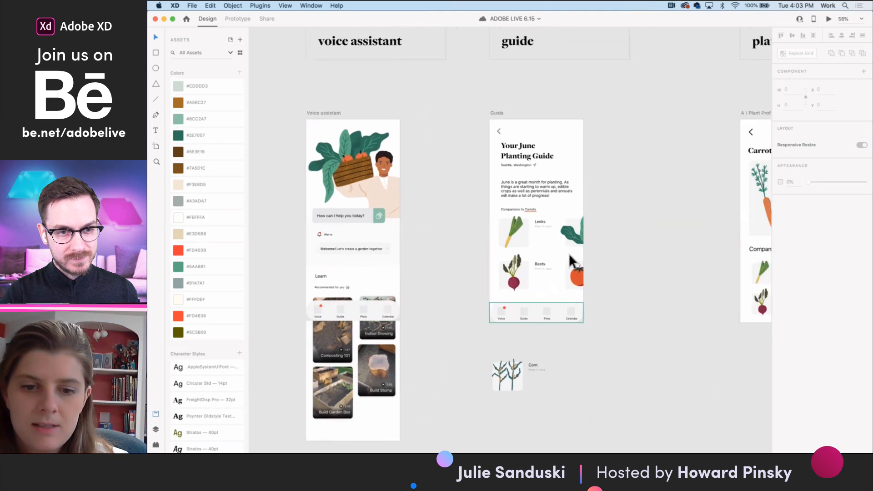
scroll(562, 244, up, 1)
scroll(624, 249, right, 2)
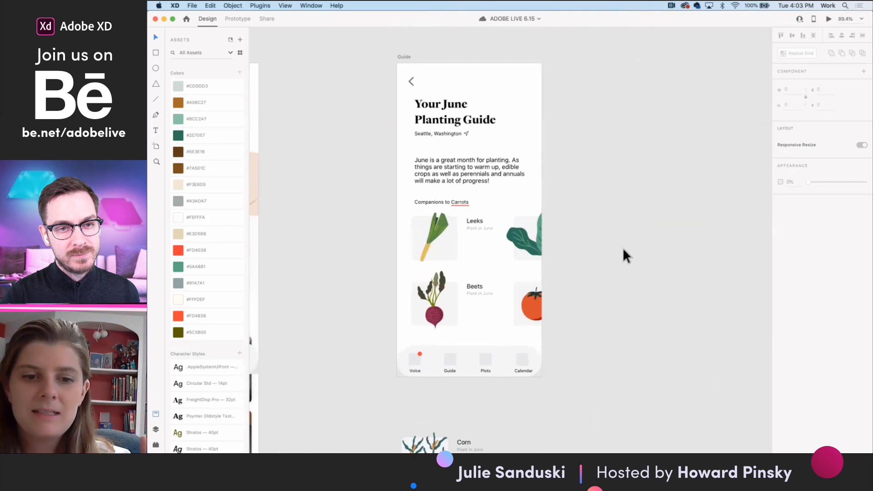
- Select the Guide item inside the navigation bar component on the Guide screen
click(451, 360)
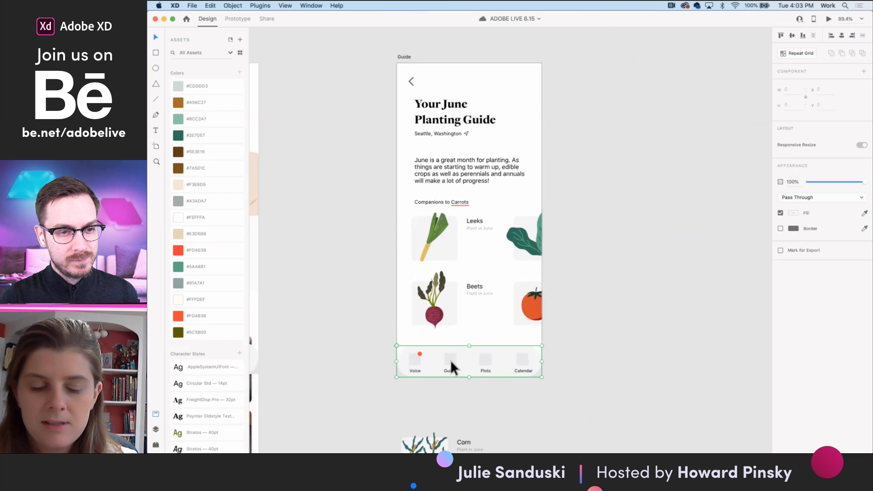
double_click(451, 362)
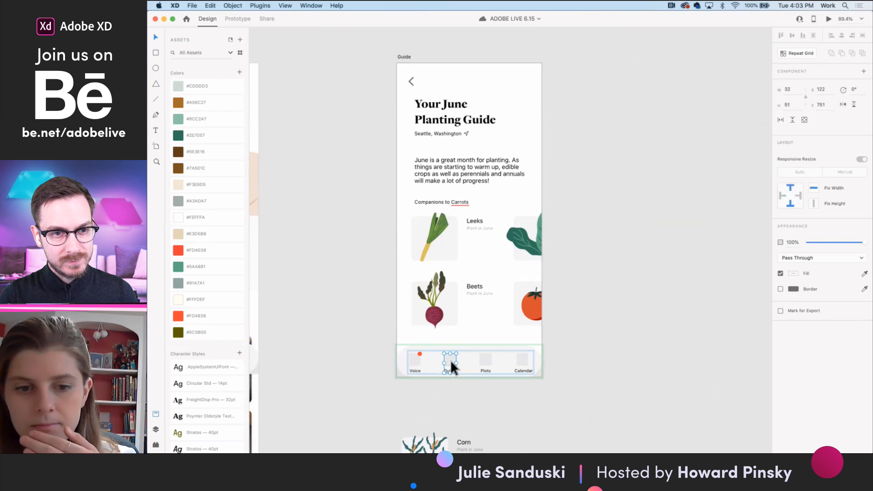
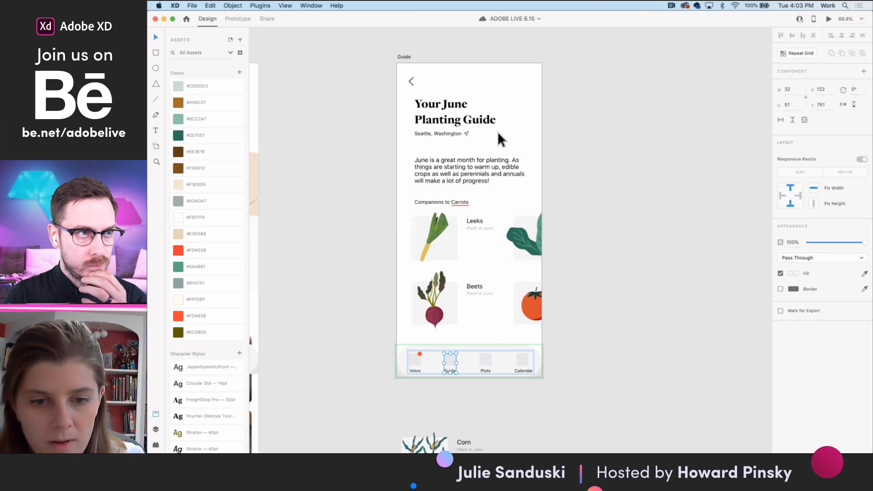
- Inspect the Driveway Farm plot planner and drill into the first garden bed down to its first grid cell
scroll(503, 151, down, 4)
scroll(593, 178, right, 2)
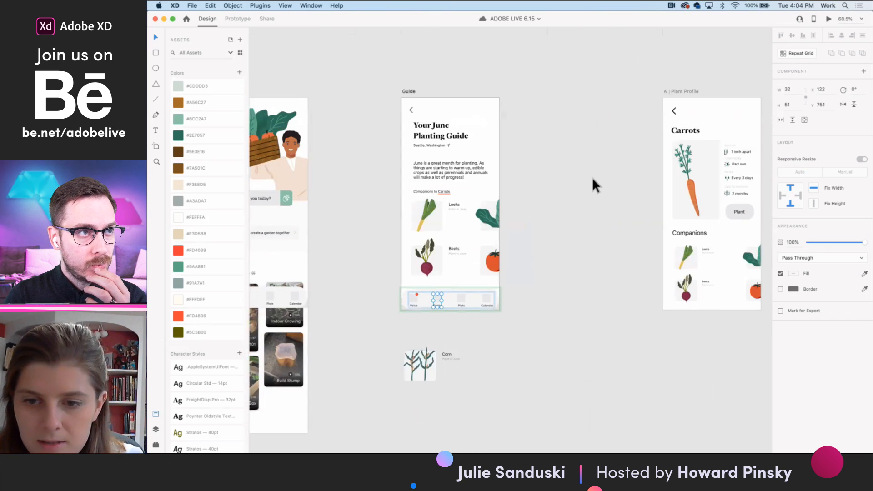
scroll(604, 191, down, 3)
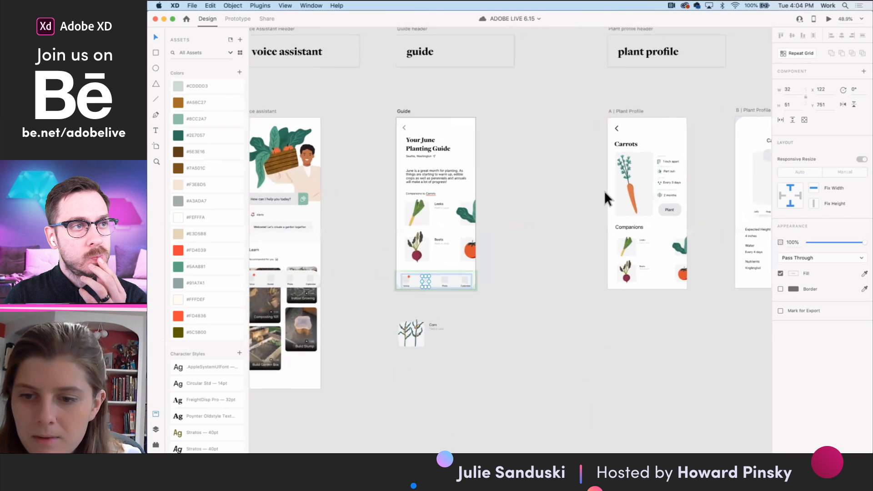
scroll(604, 191, down, 5)
scroll(605, 190, left, 2)
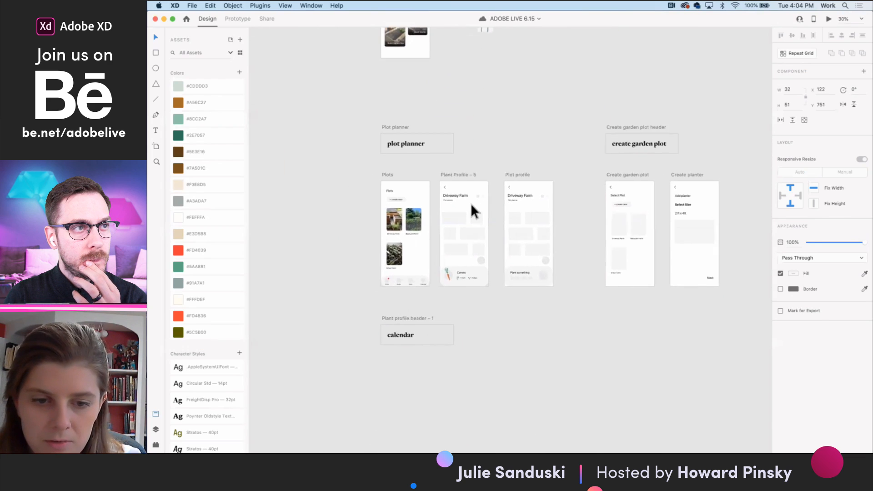
scroll(471, 203, up, 3)
scroll(474, 239, up, 10)
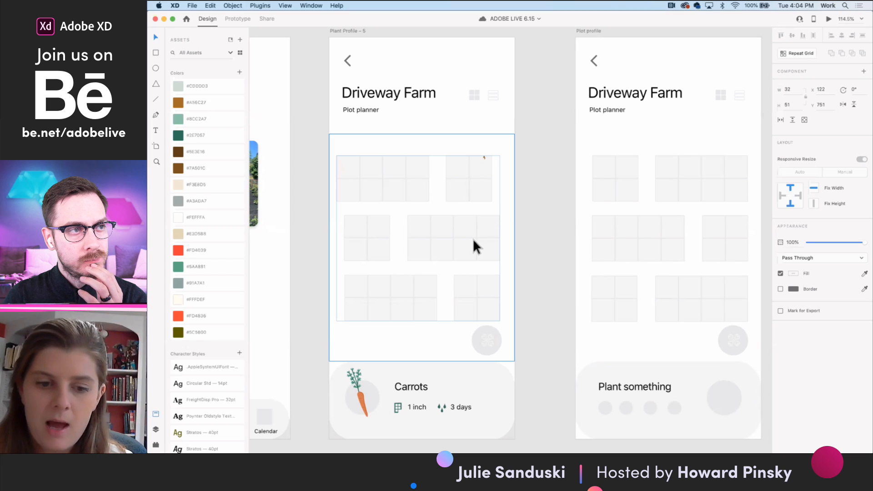
double_click(353, 167)
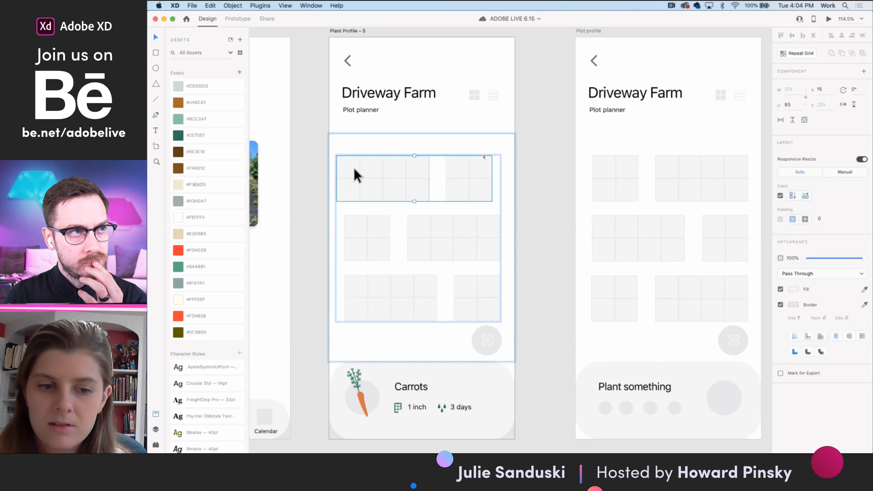
double_click(354, 167)
double_click(354, 167)
double_click(353, 168)
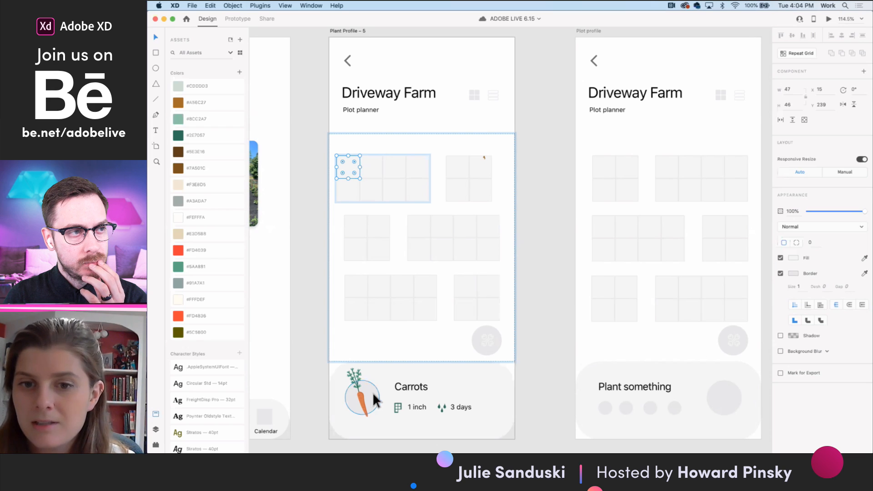
- Turn on stacking for the group of growing details beside the carrot illustration on the A | Plant Profile screen
scroll(403, 393, down, 5)
scroll(403, 393, up, 8)
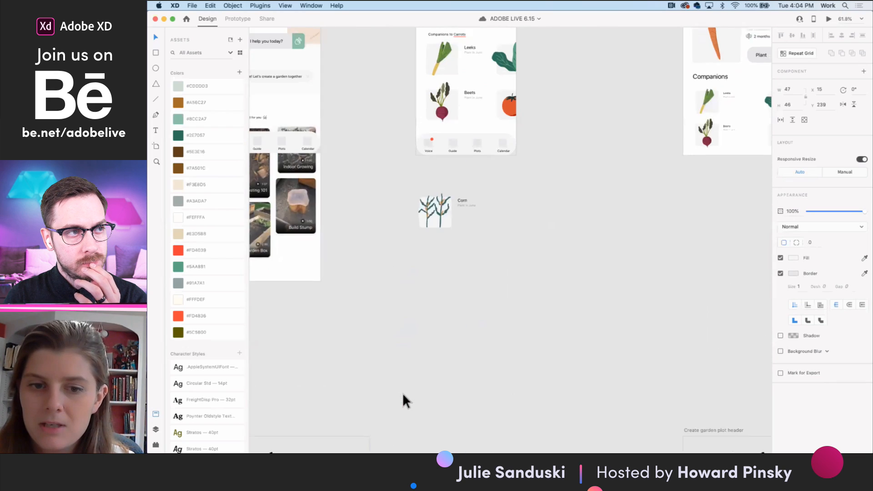
scroll(402, 394, up, 2)
scroll(403, 393, right, 3)
scroll(482, 242, up, 5)
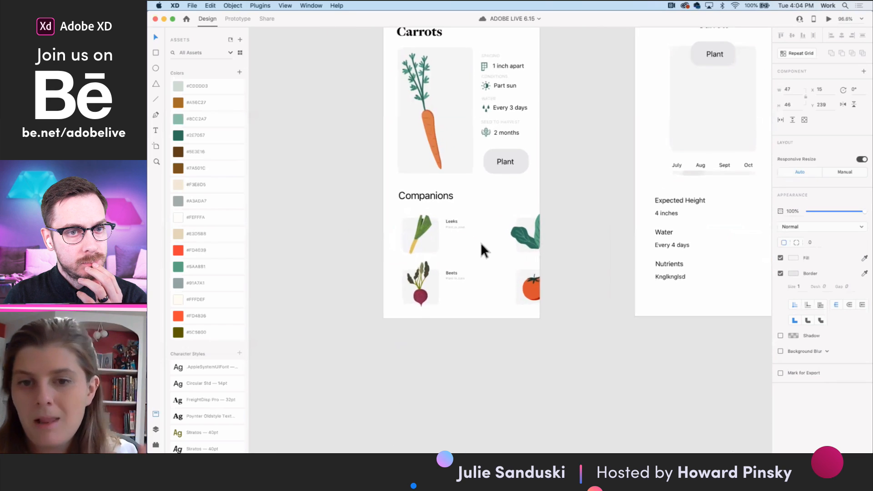
scroll(481, 242, up, 3)
scroll(493, 236, up, 1)
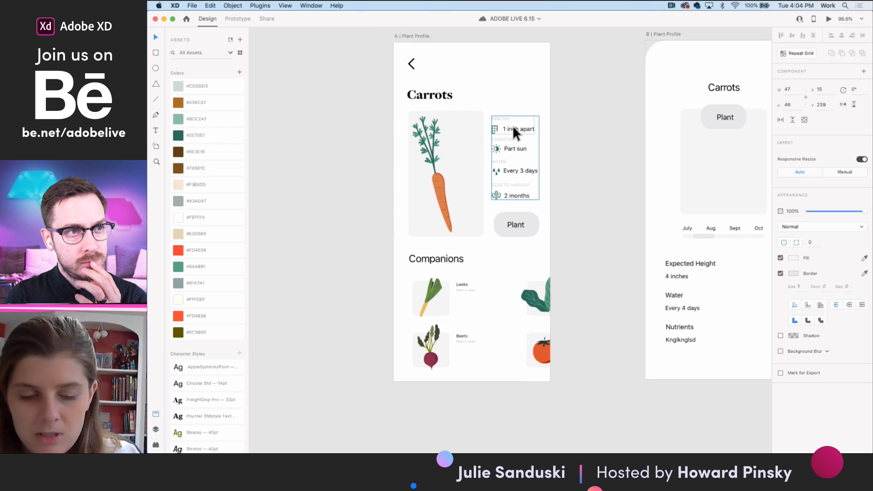
scroll(513, 126, up, 5)
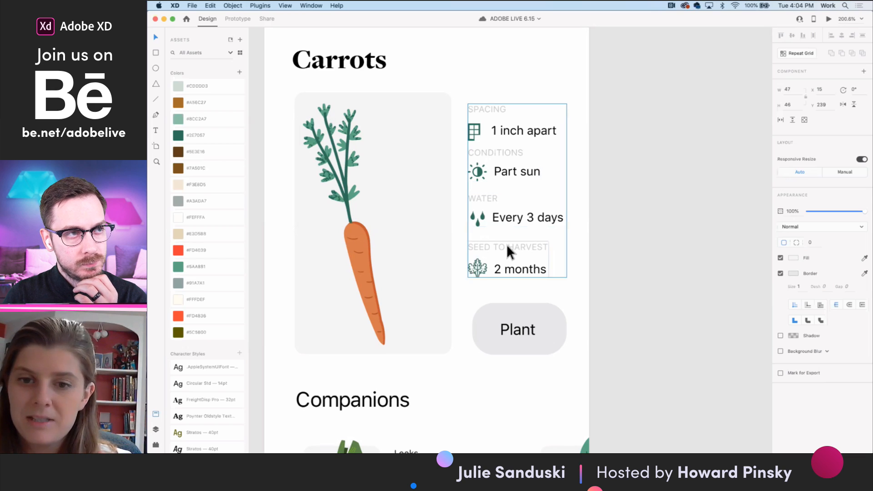
click(510, 154)
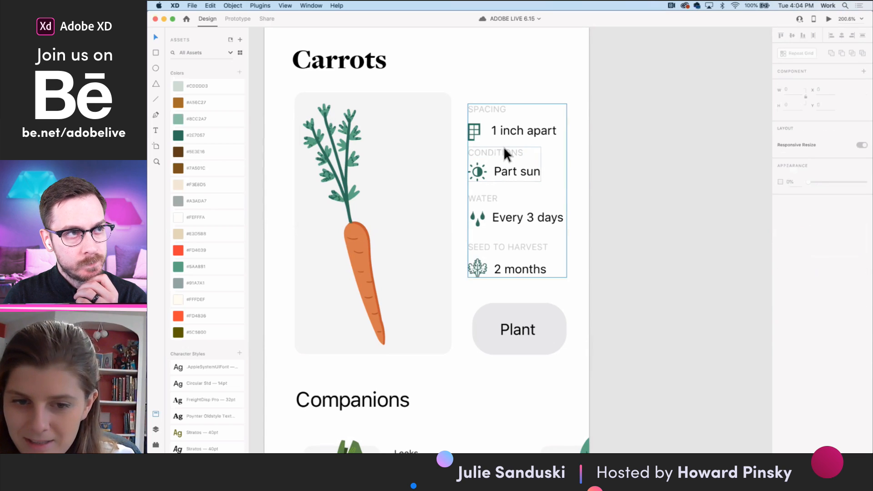
click(503, 148)
click(780, 205)
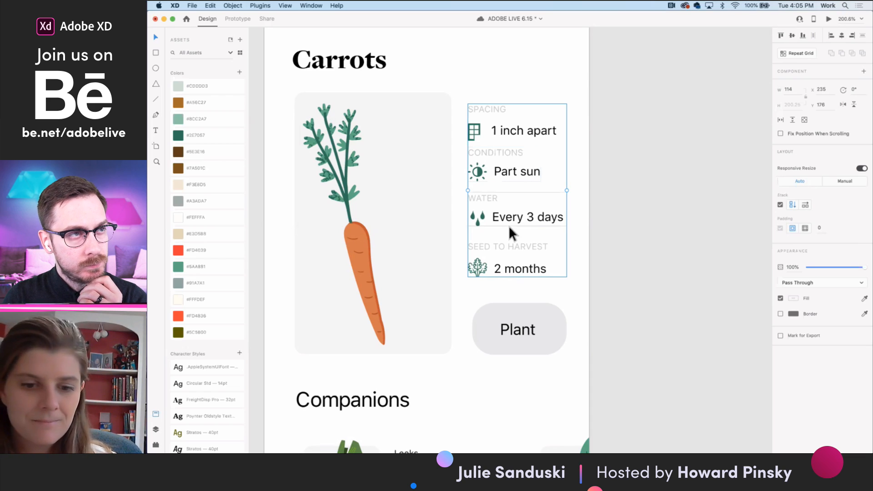
- Reorder the growing details with Seed to Harvest first and Water second, and adjust the gap below Water
drag(506, 241, 501, 106)
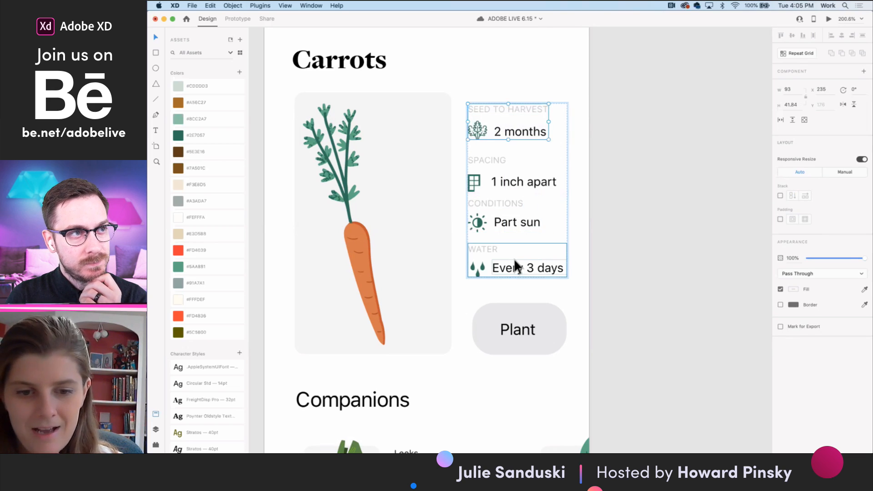
drag(515, 260, 510, 169)
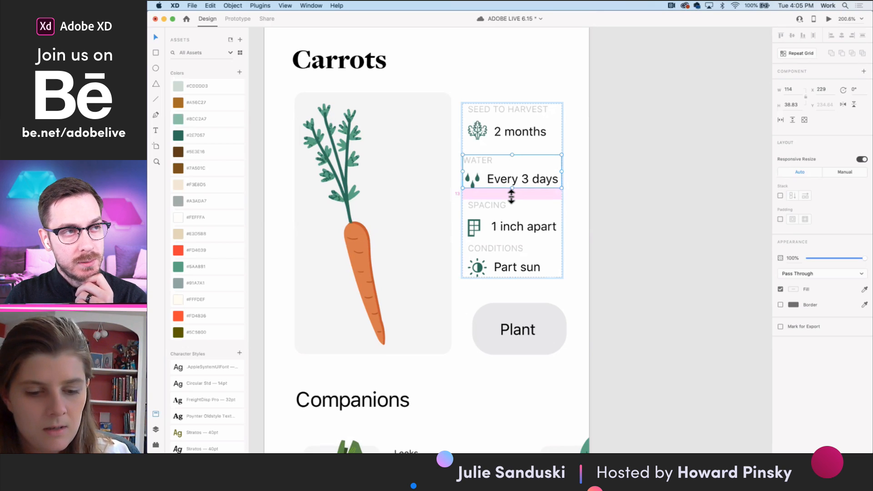
mouse_move(511, 196)
mouse_down()
mouse_move(510, 203)
mouse_move(505, 197)
mouse_up()
- Fill the Plant button's background with the saved medium green and reduce its height to about 50 from the top edge
scroll(591, 223, down, 5)
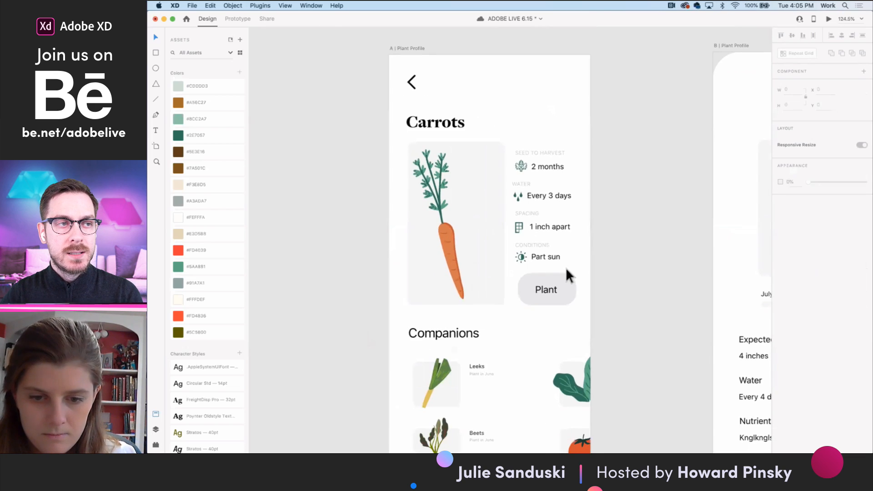
scroll(551, 282, up, 3)
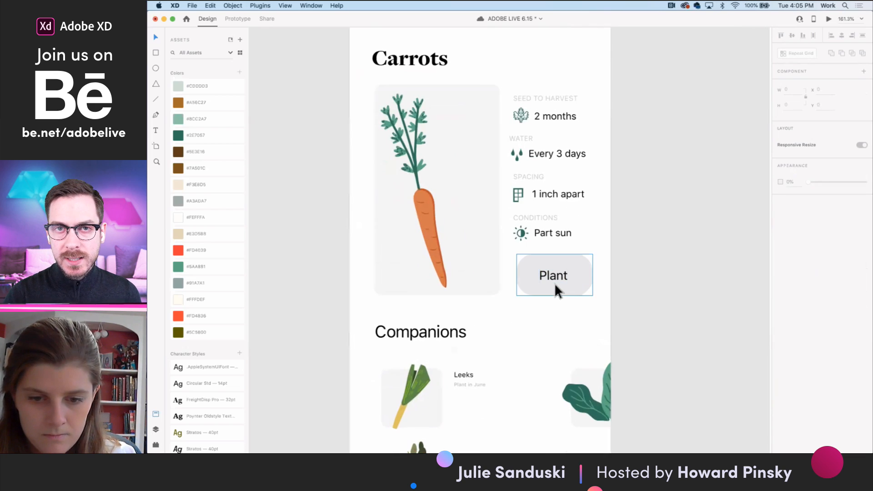
click(556, 290)
scroll(402, 246, down, 10)
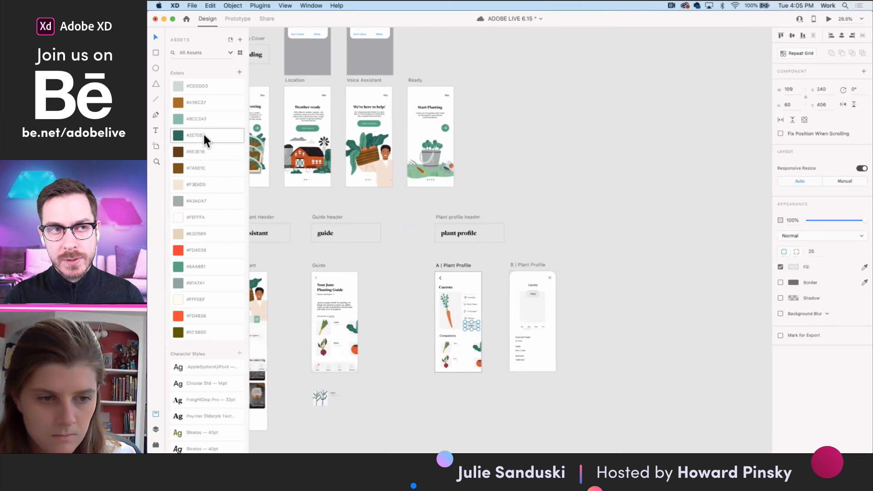
click(217, 265)
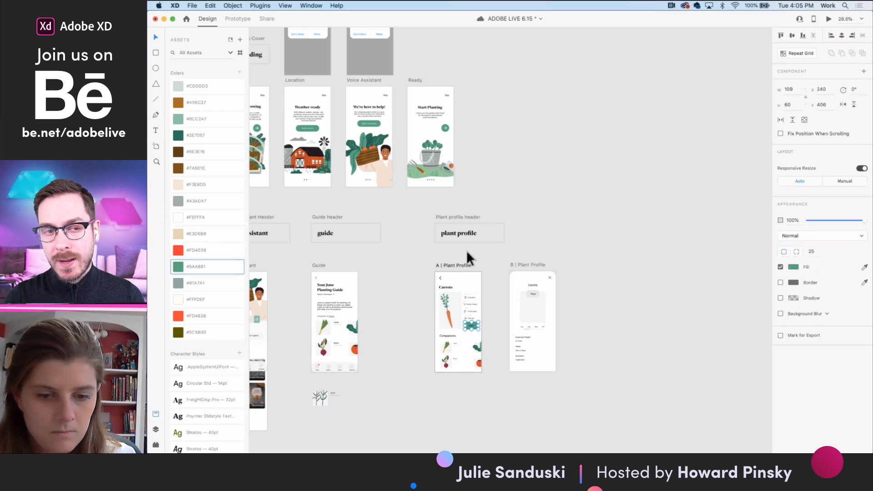
scroll(462, 331, up, 10)
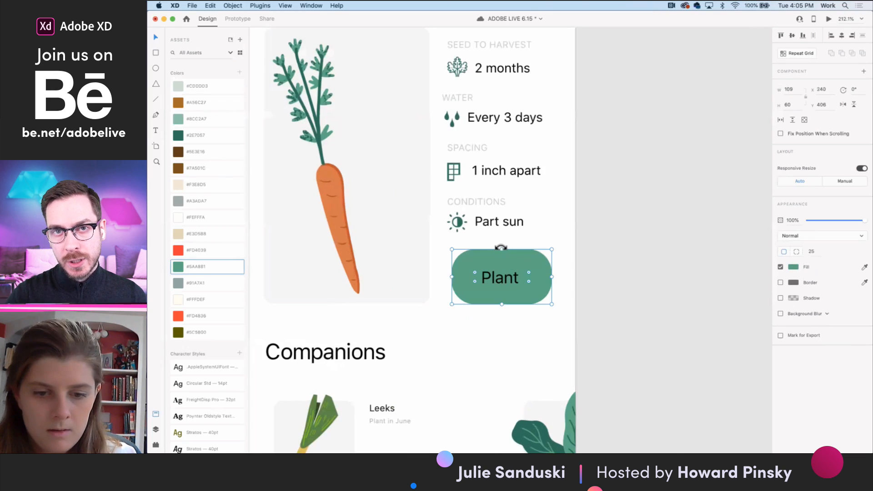
drag(501, 250, 501, 259)
- Change the text color of the Plant button's label to white (#FFFFFF)
double_click(504, 279)
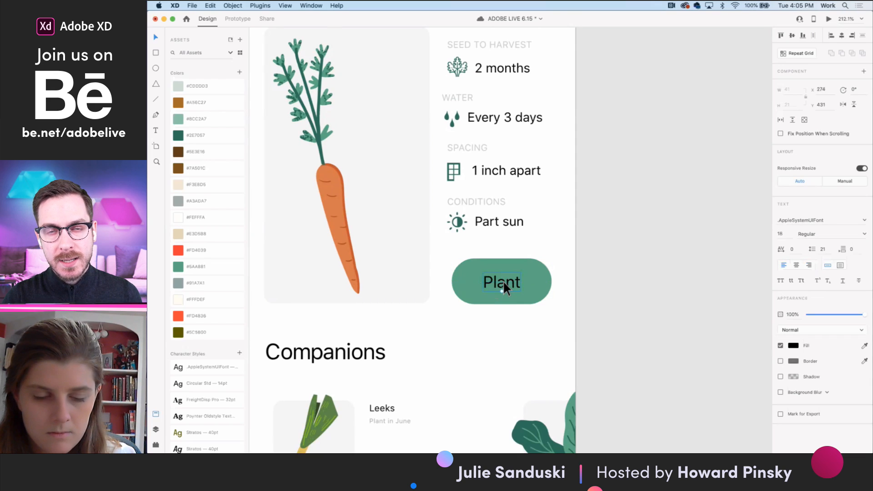
scroll(503, 281, down, 6)
scroll(504, 280, up, 3)
scroll(503, 282, down, 3)
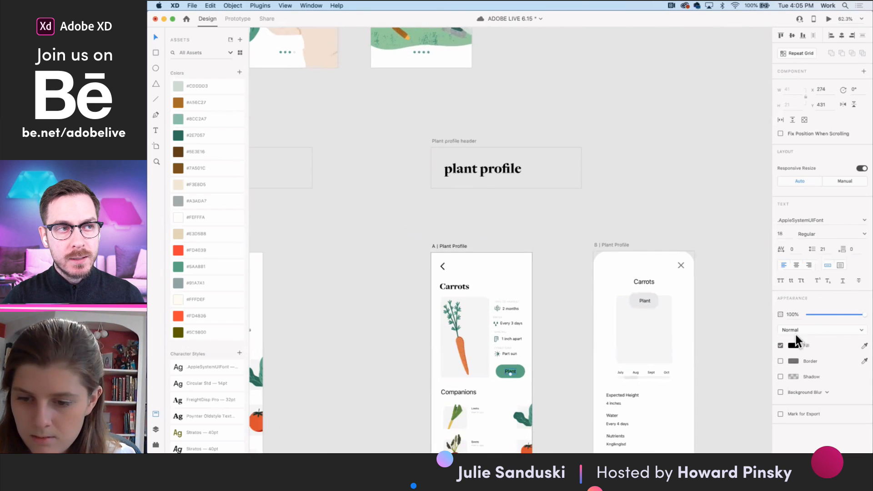
click(794, 346)
drag(732, 328, 636, 247)
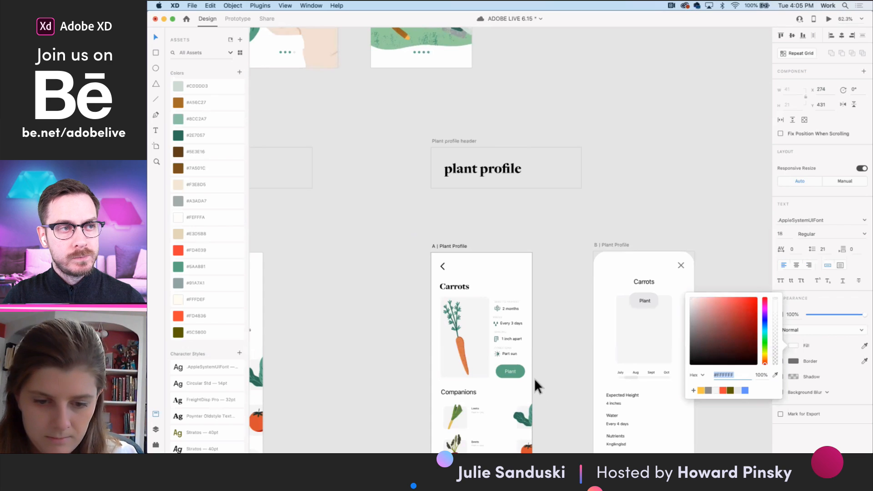
- Set the font size of the Plant button's label to 16
scroll(535, 379, up, 5)
click(543, 365)
double_click(482, 358)
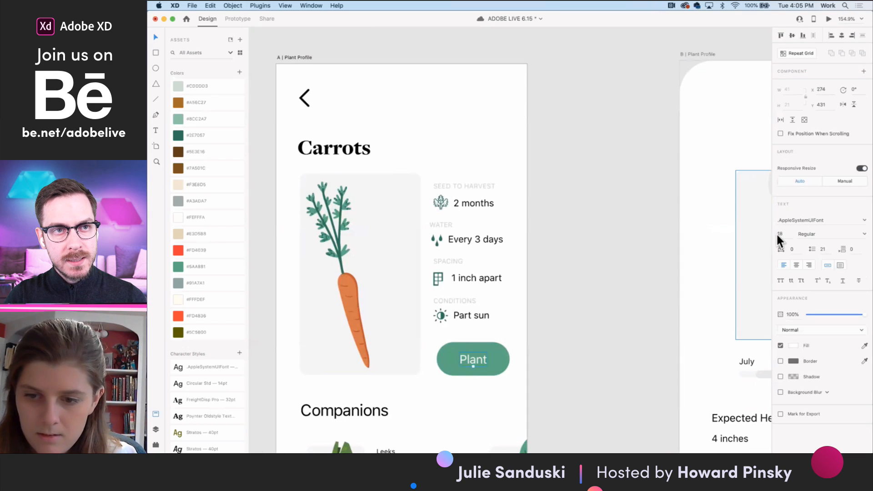
text(16)
key(Return)
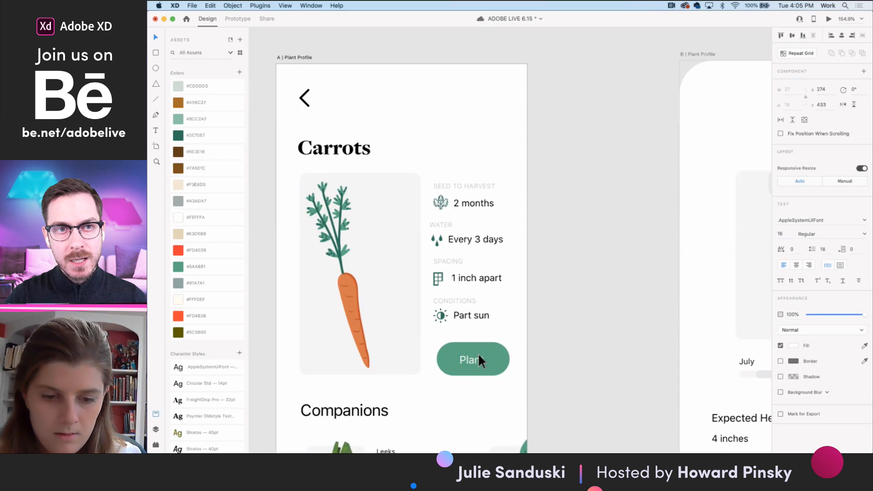
- Group the Plant label with its green background and widen the button on both sides to about 133
scroll(479, 353, up, 3)
click(493, 359)
key(super+g)
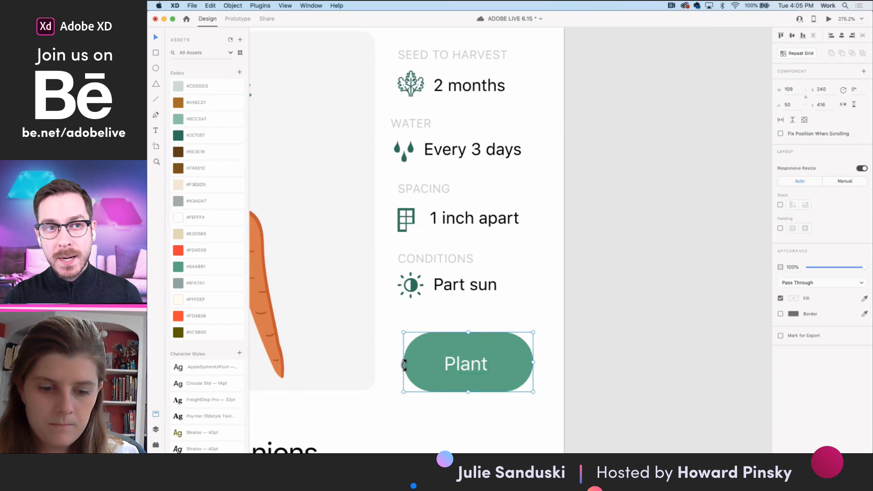
drag(403, 364, 390, 364)
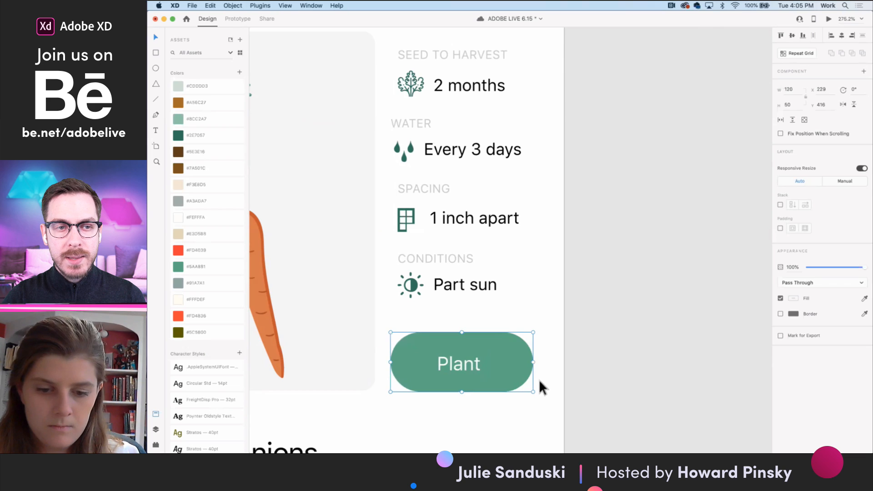
drag(533, 363, 550, 362)
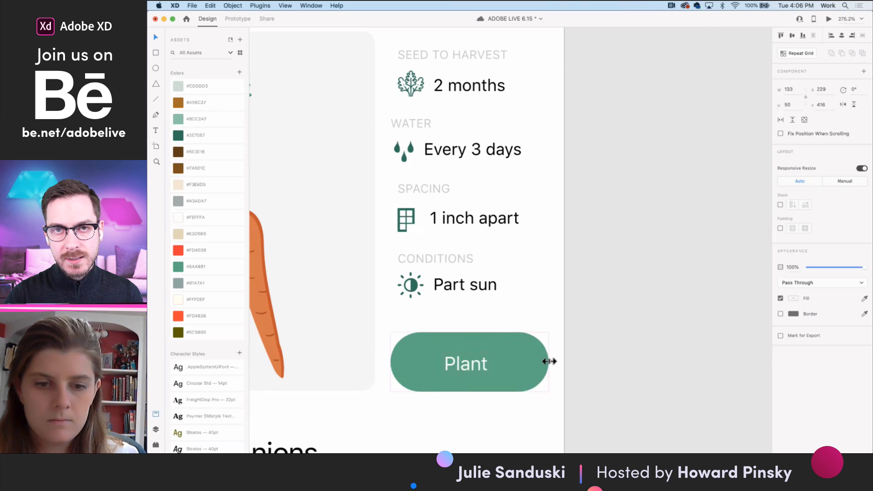
scroll(549, 362, down, 5)
scroll(549, 361, down, 4)
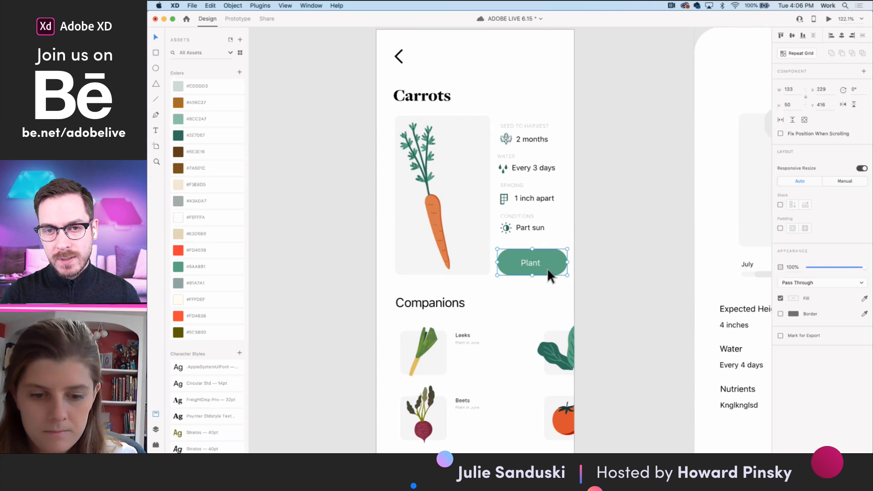
- Delete the B | Plant Profile artboard
scroll(547, 269, down, 3)
scroll(569, 312, down, 5)
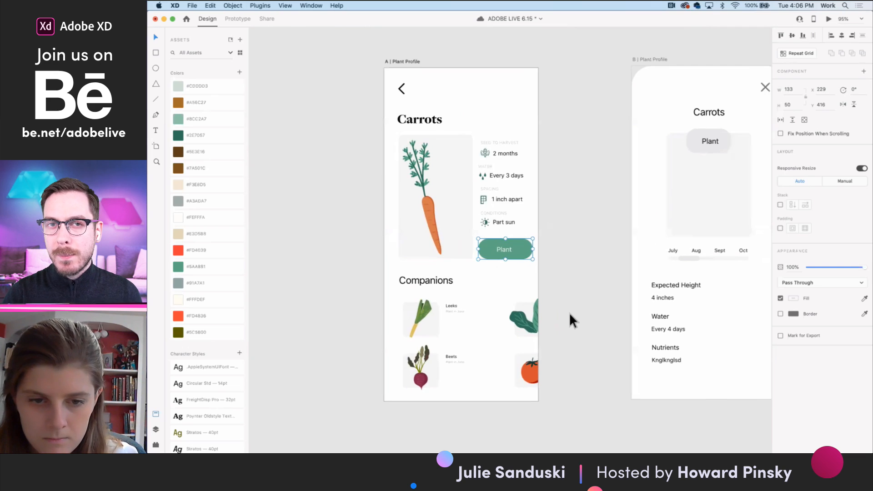
click(620, 158)
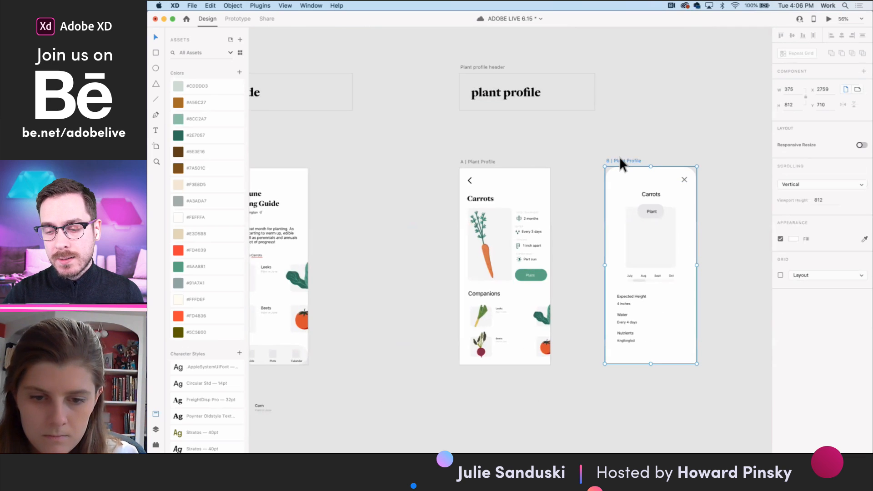
key(Delete)
- Move the Plant button to about X 174, Y 420 so it overlaps the lower right corner of the carrot image card
scroll(544, 250, up, 3)
scroll(542, 279, up, 3)
drag(524, 286, 492, 291)
scroll(492, 290, down, 3)
scroll(492, 291, down, 5)
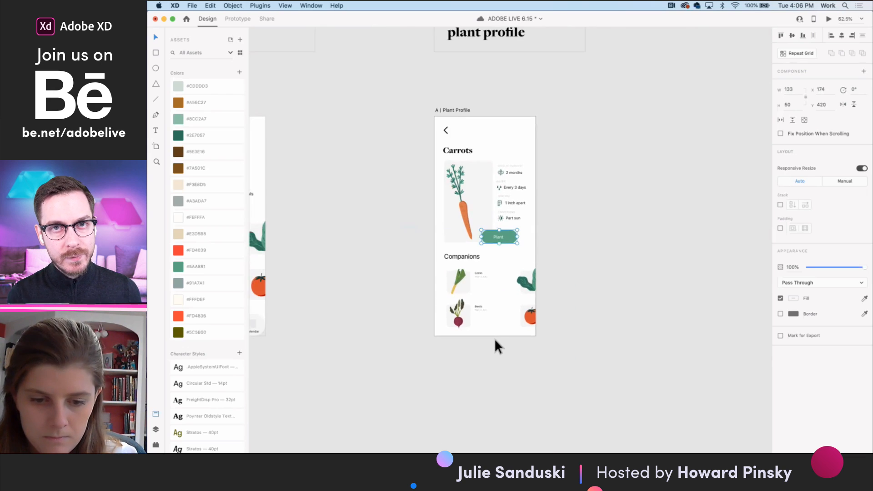
click(495, 338)
- Select the Corn companion group below the Guide screen
scroll(495, 338, left, 3)
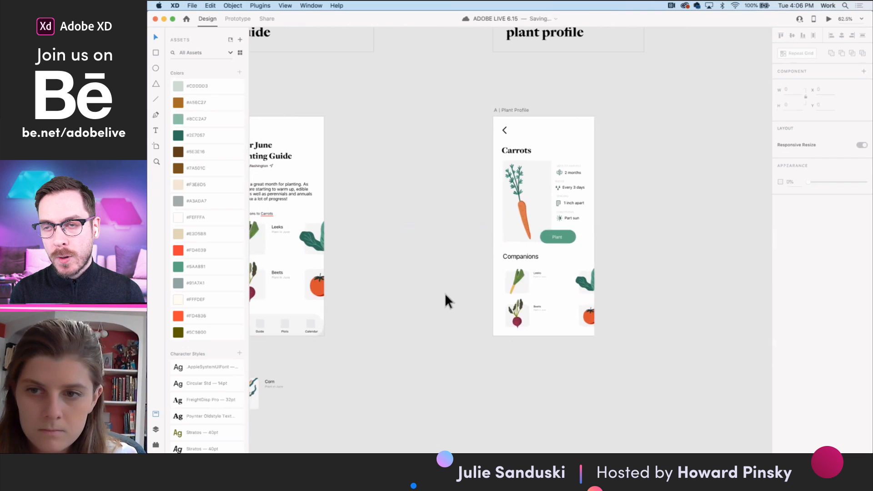
scroll(445, 300, left, 5)
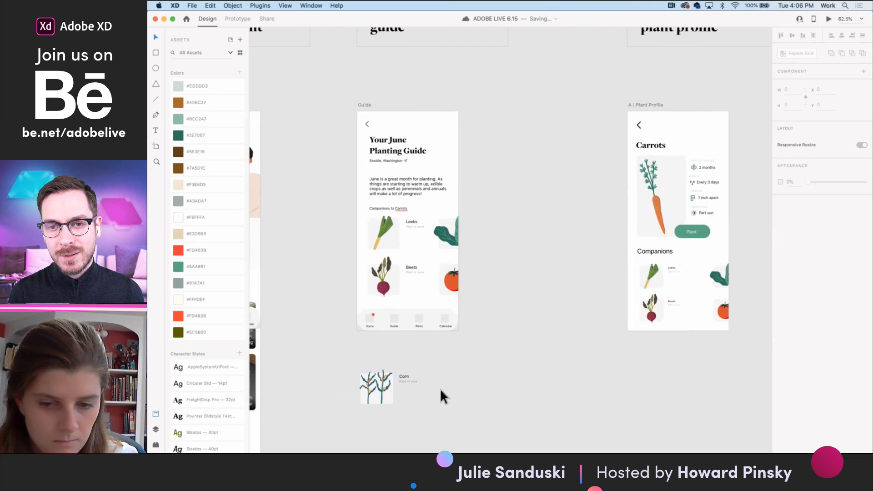
click(383, 372)
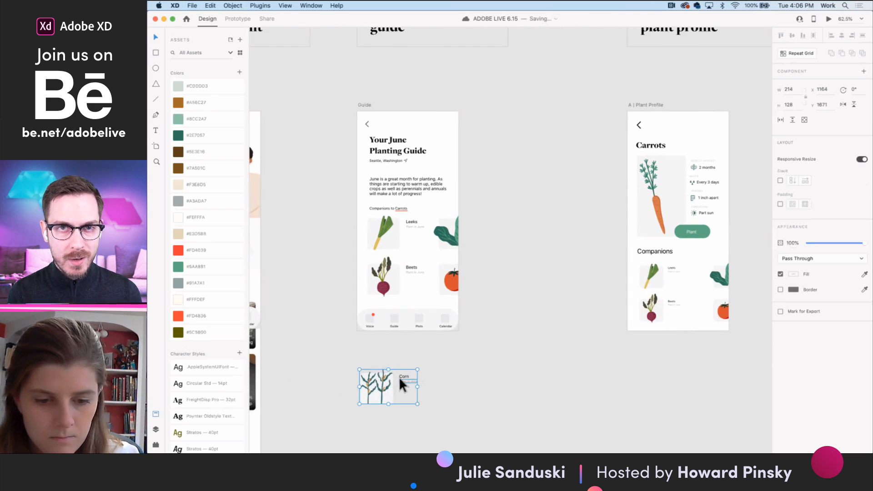
scroll(399, 377, down, 4)
scroll(436, 373, left, 3)
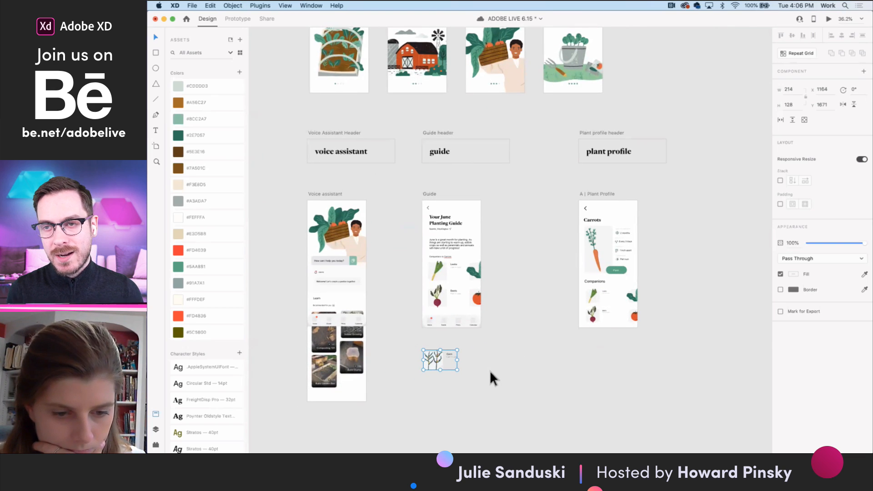
- Pick the white voice icon inside the "How can I help you today?" field on the Voice assistant screen for reuse
scroll(494, 372, left, 5)
scroll(493, 372, left, 5)
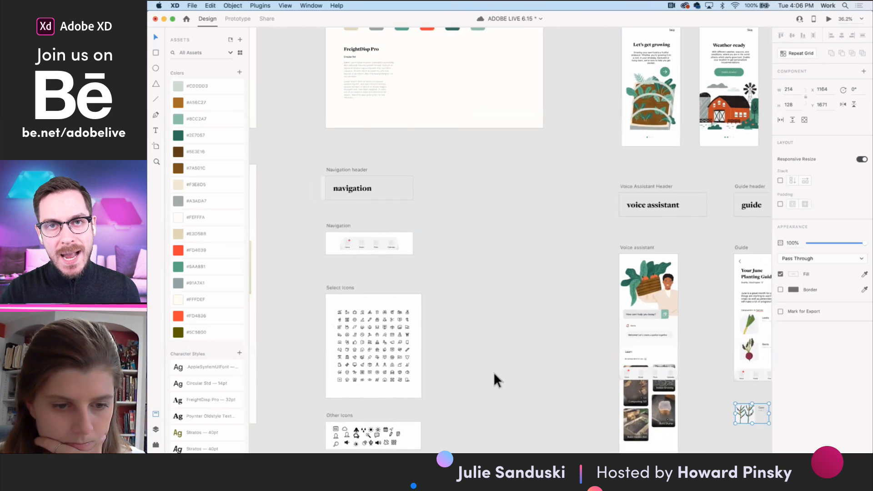
scroll(366, 339, up, 10)
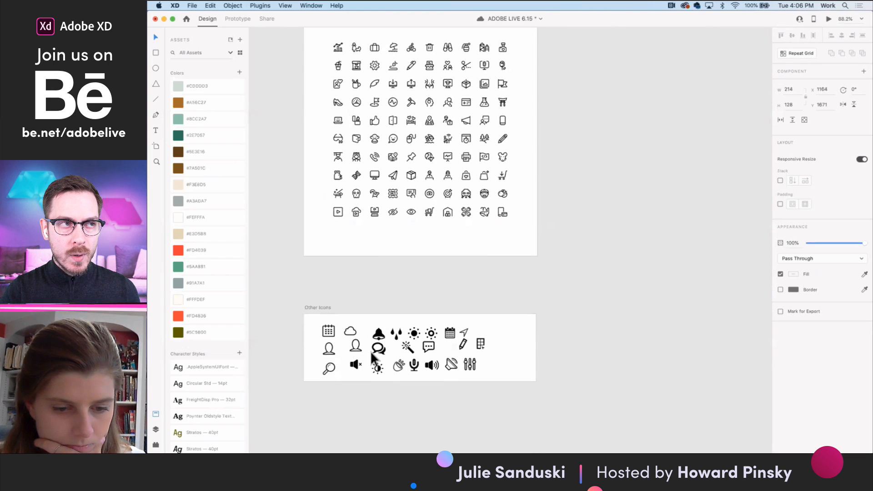
scroll(394, 364, down, 3)
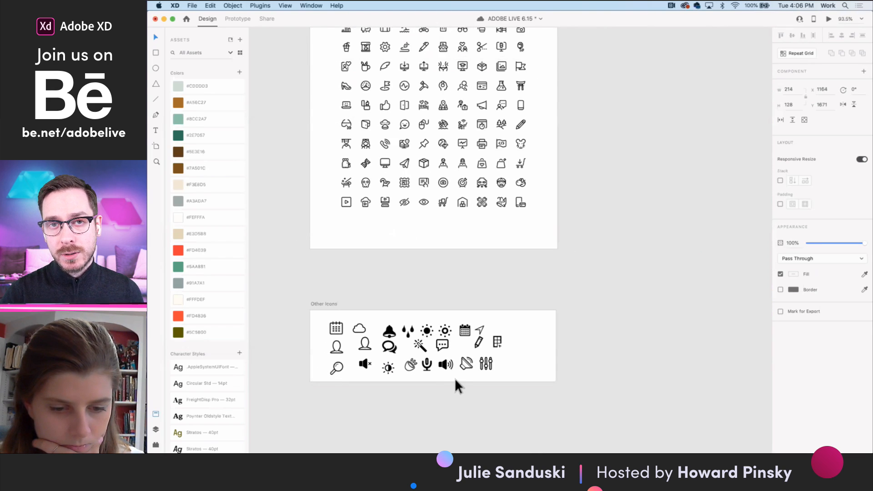
scroll(454, 378, down, 2)
scroll(560, 355, right, 12)
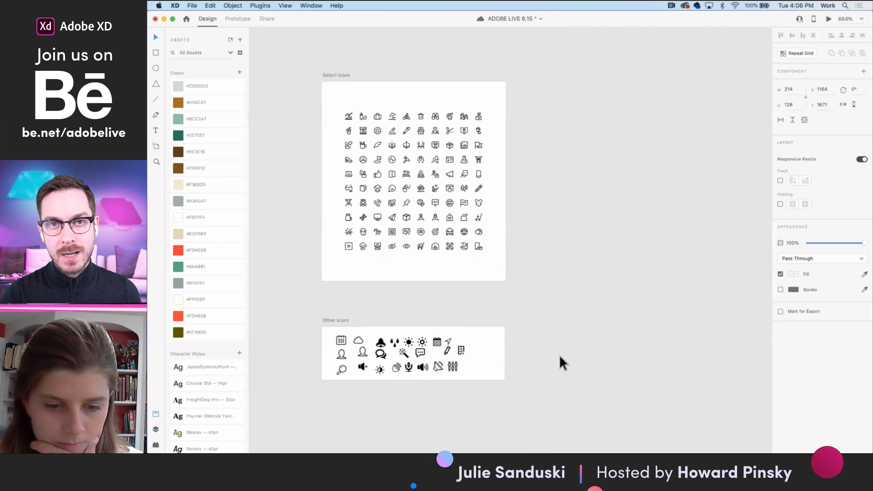
scroll(559, 355, up, 3)
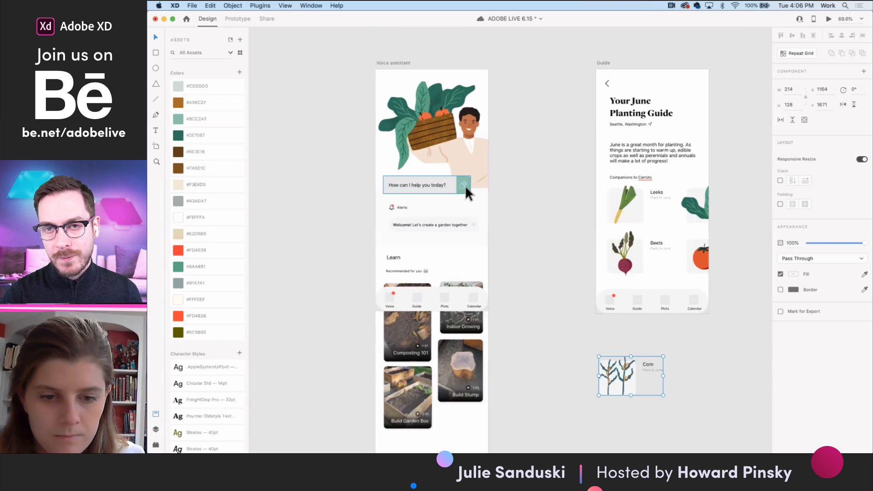
double_click(464, 184)
- Paste the voice icon into the Navigation component and place it over the Voice placeholder at about X 130, Y 54
scroll(526, 267, left, 8)
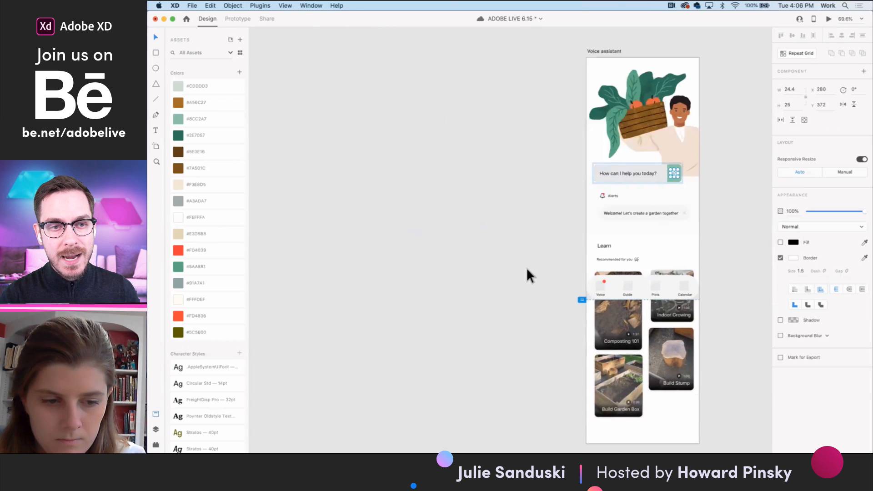
scroll(525, 267, down, 8)
scroll(526, 267, up, 1)
scroll(509, 249, up, 5)
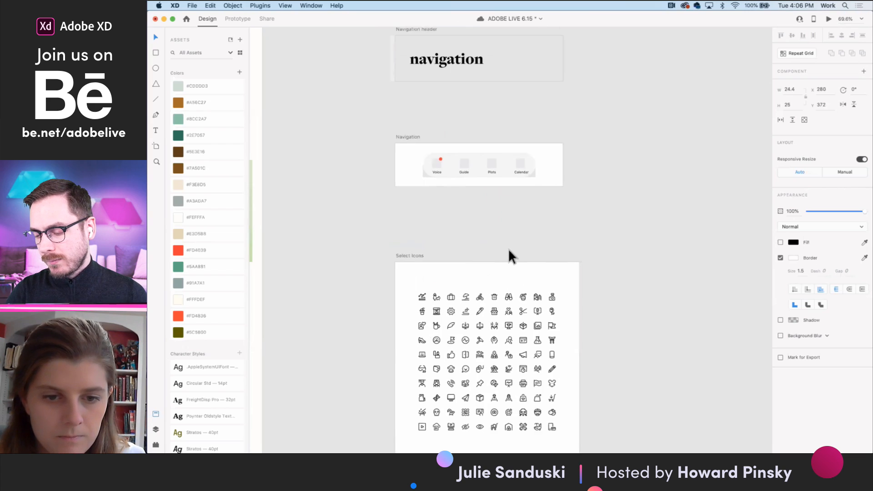
scroll(429, 165, up, 6)
click(436, 165)
double_click(437, 172)
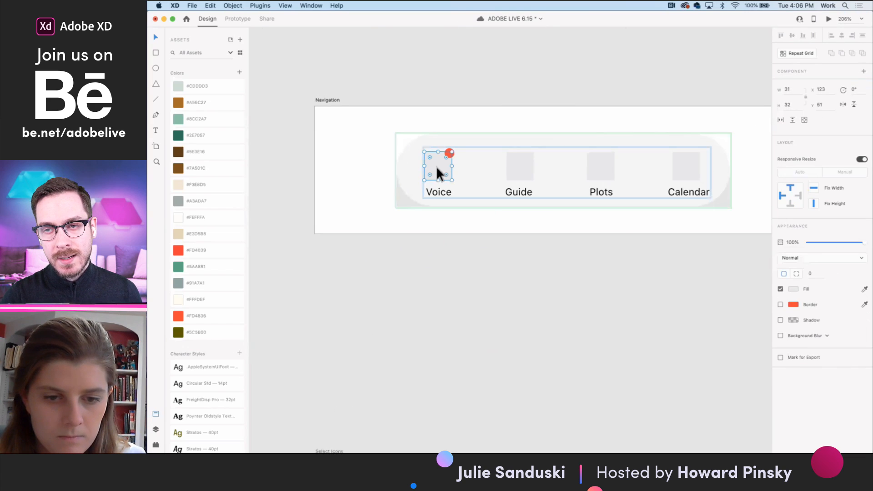
click(543, 177)
drag(550, 182, 444, 177)
- Recolor the pasted voice icon's border with the medium green from the saved colors
click(206, 265)
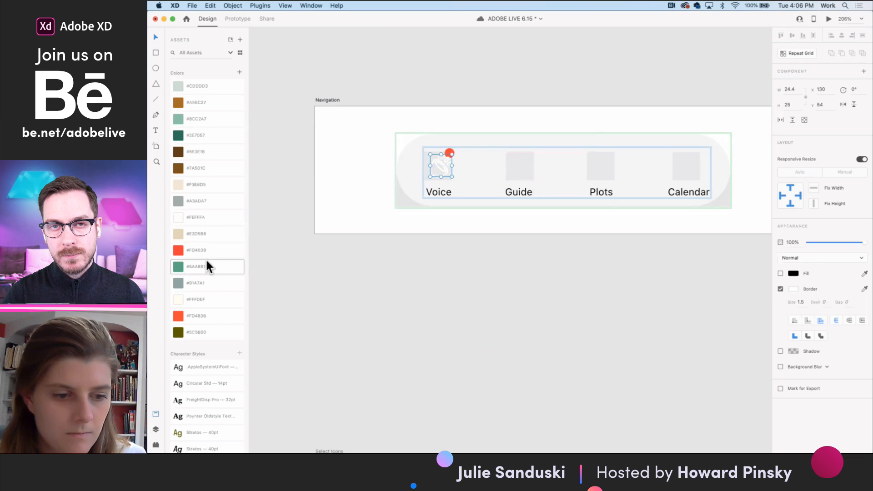
click(865, 289)
click(794, 274)
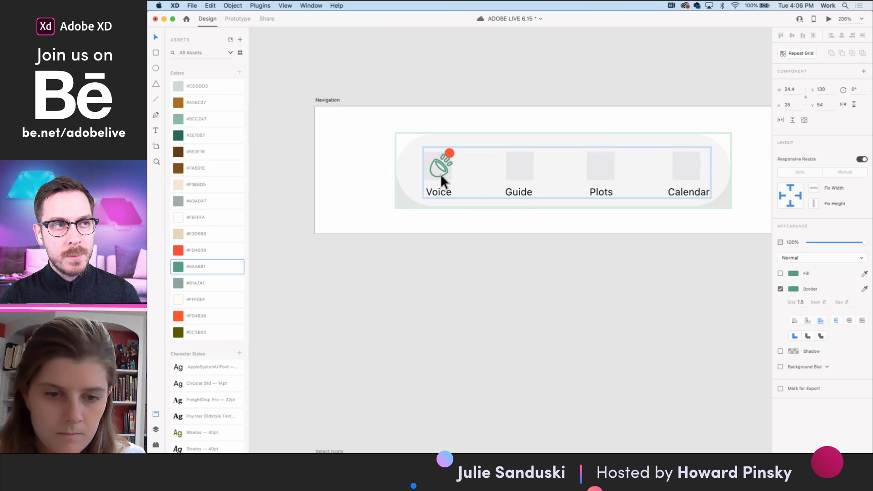
- Shift the voice icon to about X 127, Y 54 and delete the gray placeholder behind it
scroll(440, 173, up, 5)
drag(445, 166, 441, 167)
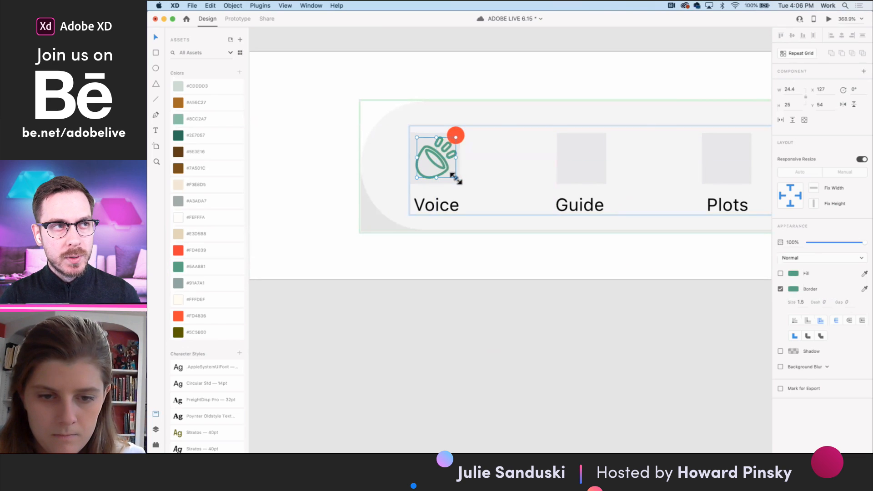
click(456, 182)
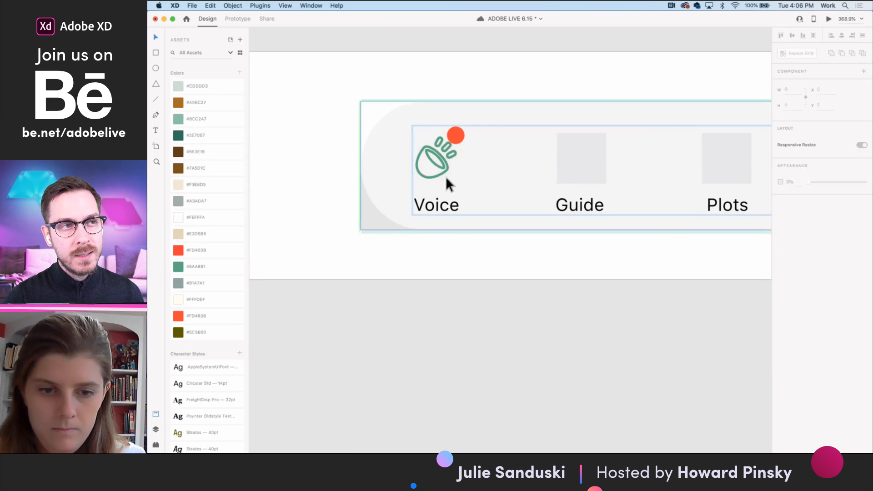
- Lower the voice icon to about Y 58 so it sits closer to the Voice label
click(440, 166)
double_click(440, 166)
click(468, 191)
double_click(441, 168)
drag(442, 168, 441, 170)
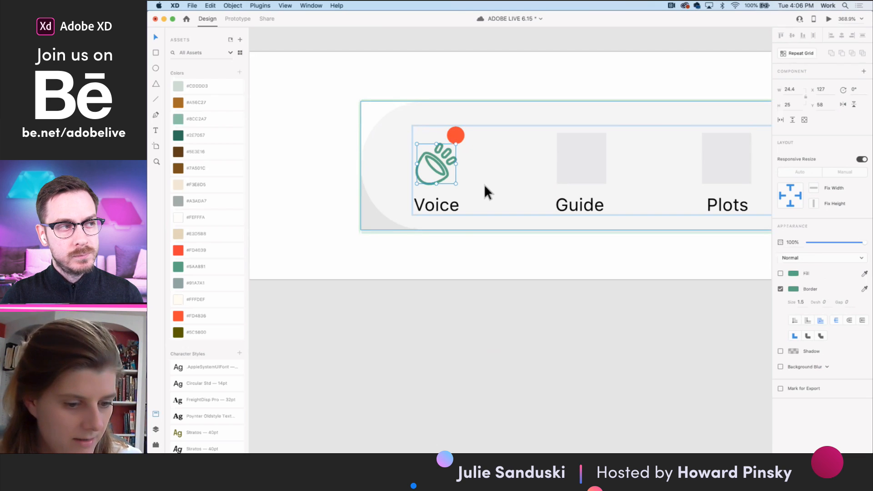
- Examine the Select Icons and Other Icons artboards for an icon that suits the Guide navigation item
double_click(584, 171)
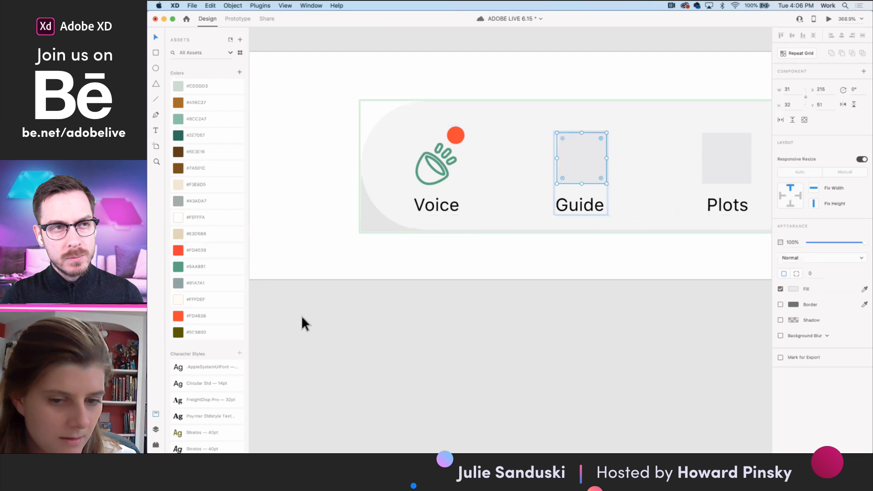
click(301, 315)
scroll(301, 315, down, 5)
scroll(386, 325, down, 8)
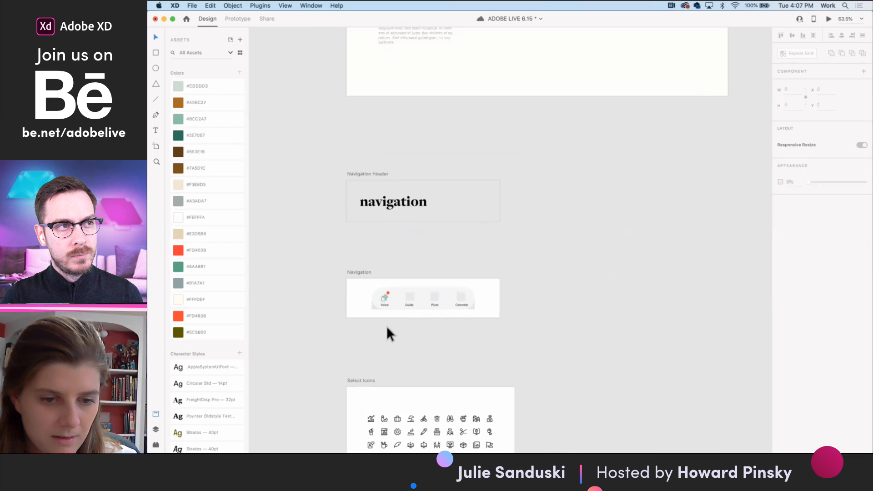
scroll(386, 326, down, 3)
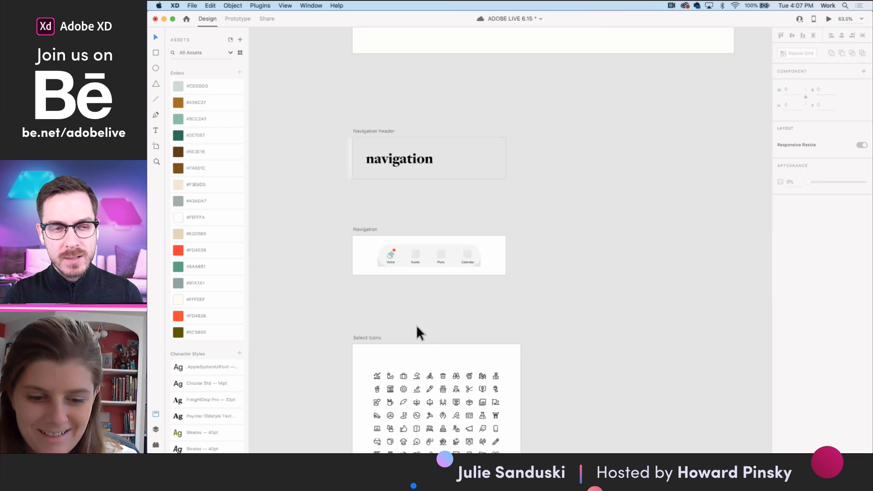
scroll(473, 348, down, 5)
scroll(438, 388, down, 4)
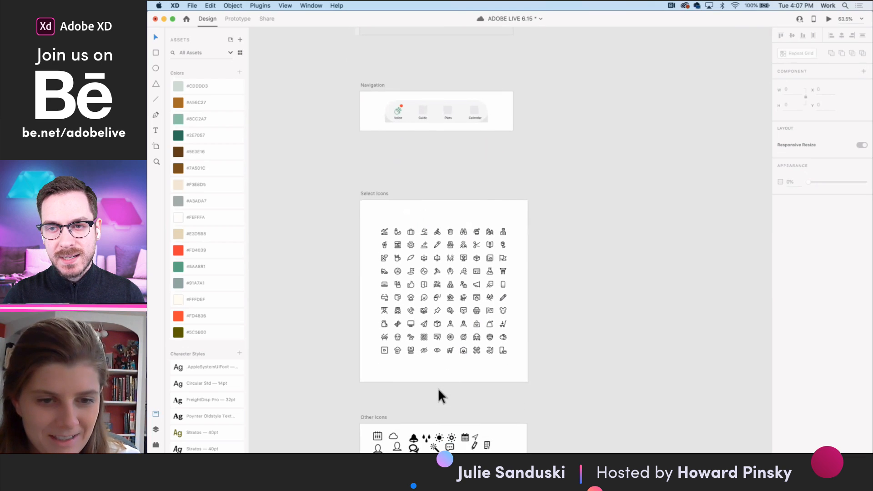
scroll(432, 280, up, 5)
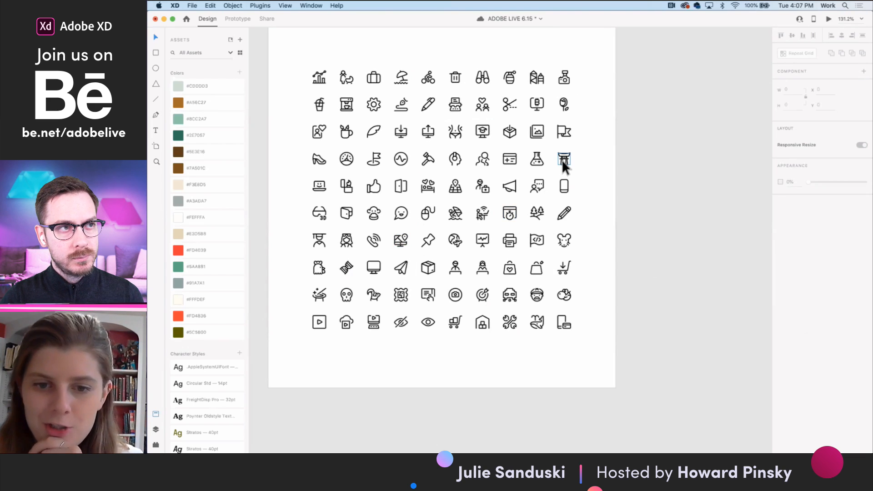
click(428, 295)
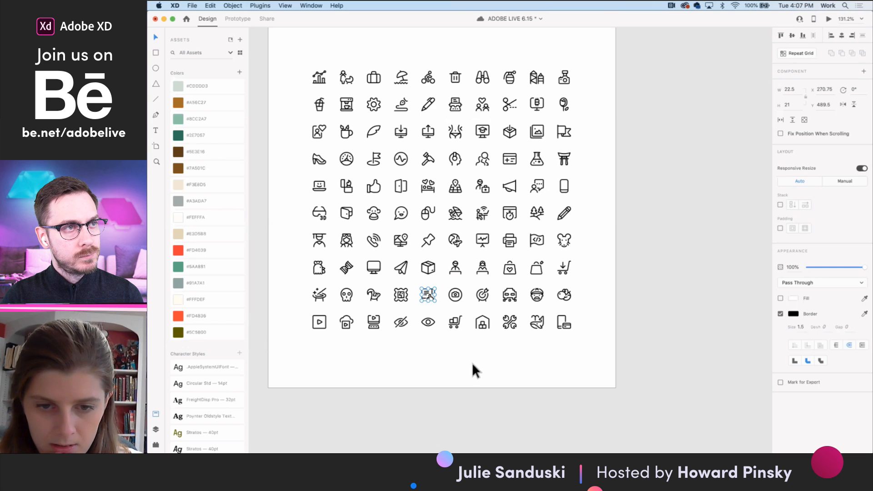
click(596, 204)
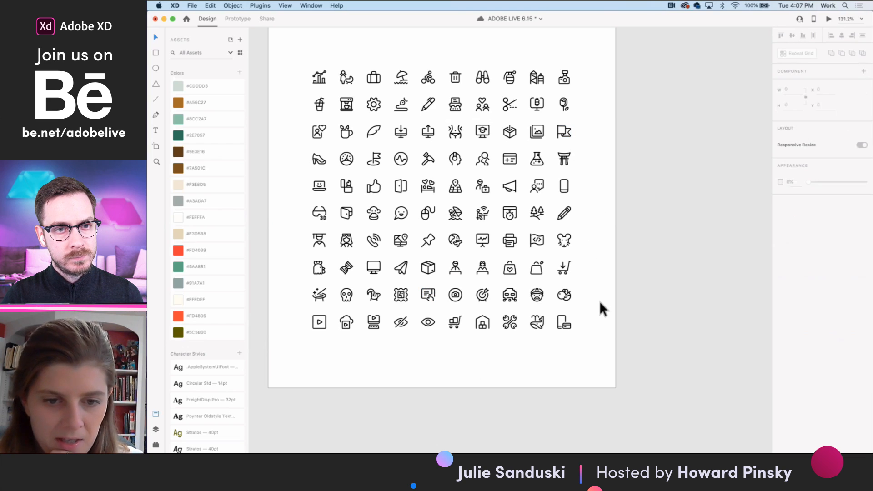
scroll(601, 303, down, 2)
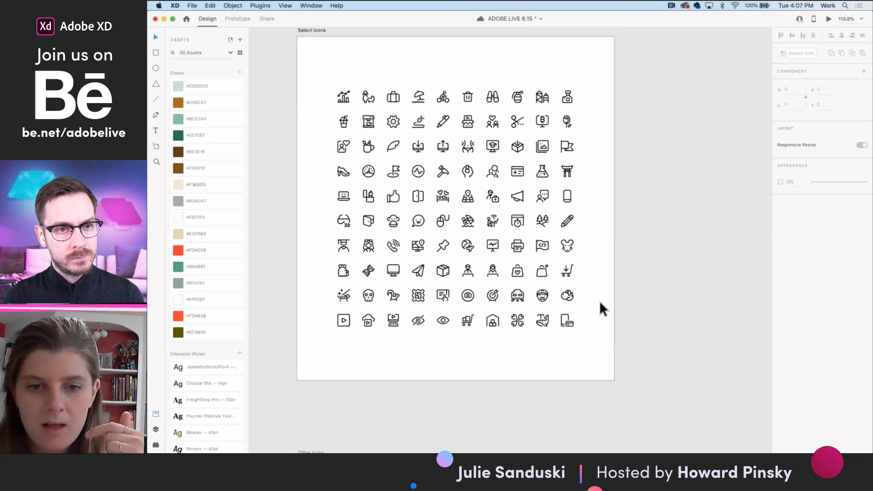
scroll(599, 301, down, 5)
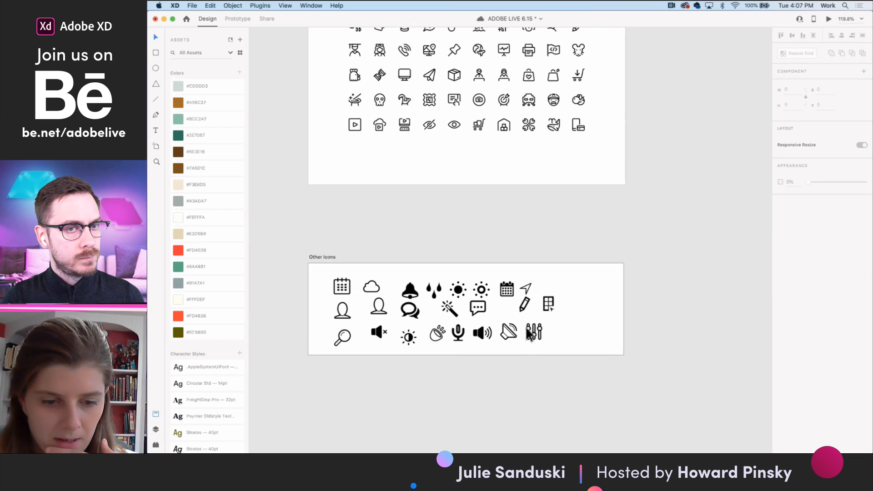
scroll(446, 302, up, 2)
scroll(447, 302, up, 3)
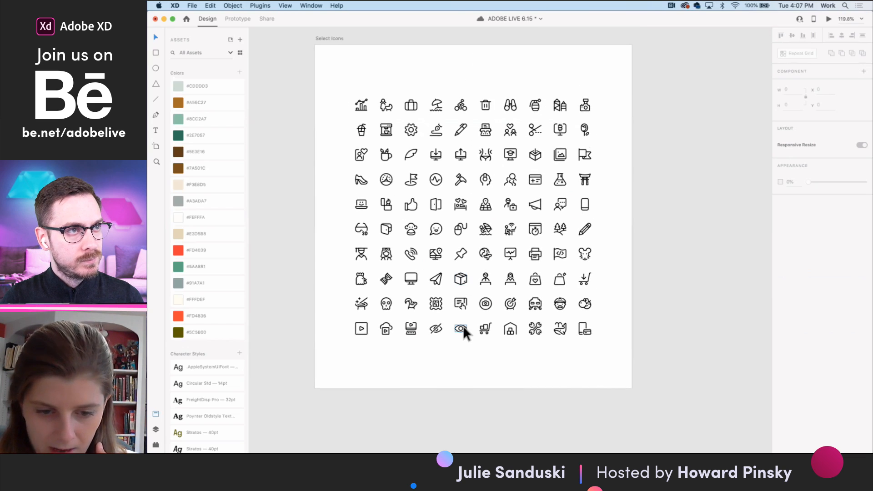
scroll(461, 304, up, 5)
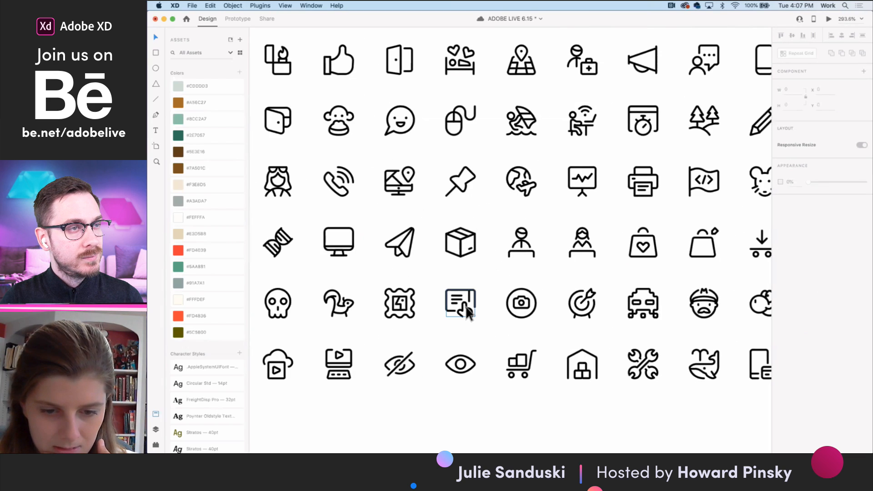
- Copy the document-with-hand icon from the Select Icons artboard and paste it in place of the gray Guide placeholder in the Navigation component
click(466, 306)
scroll(465, 306, down, 3)
scroll(466, 309, up, 1)
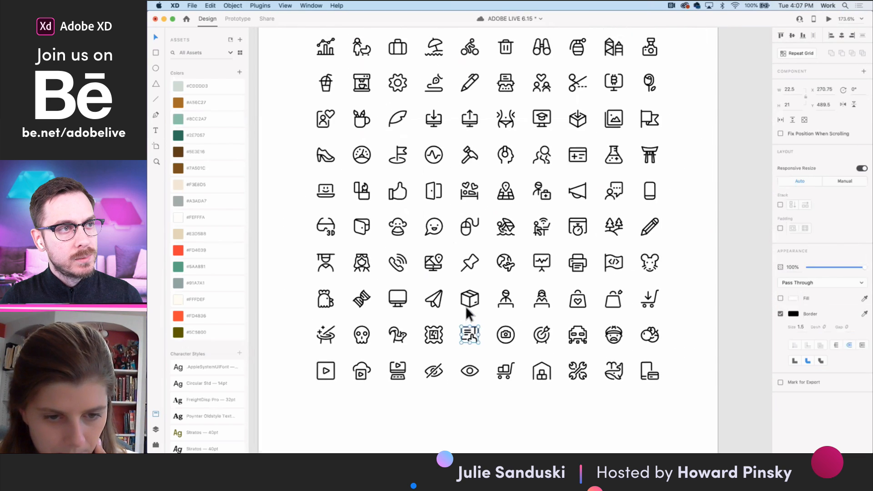
scroll(466, 308, up, 2)
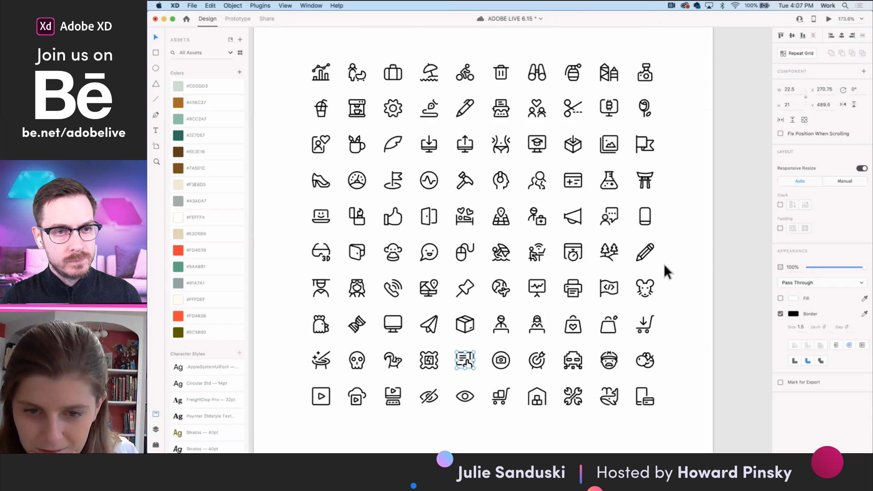
scroll(664, 264, up, 10)
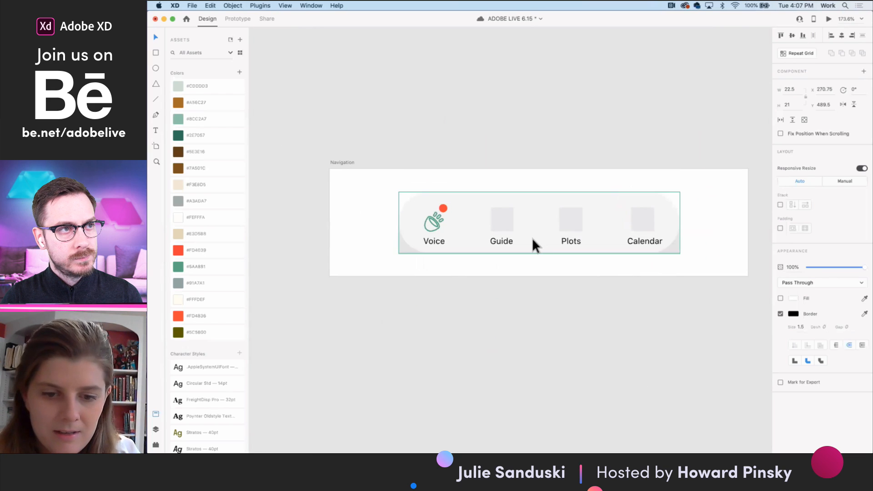
scroll(532, 238, up, 5)
double_click(474, 191)
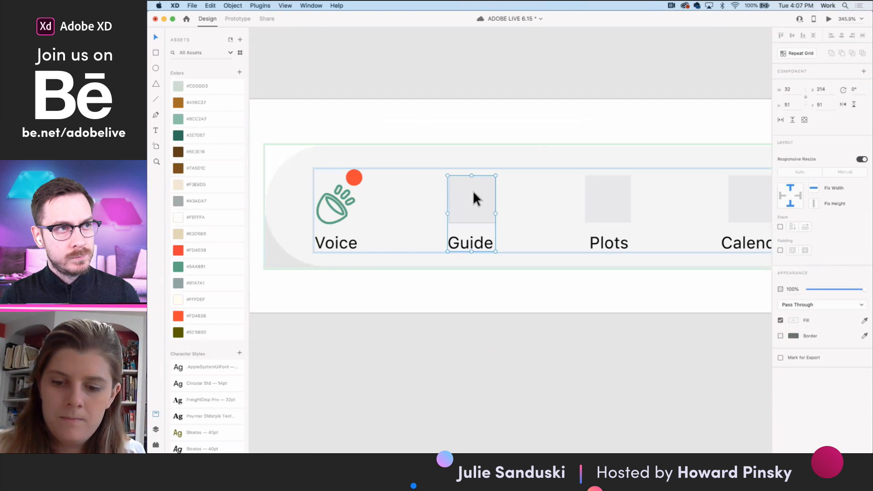
key(Delete)
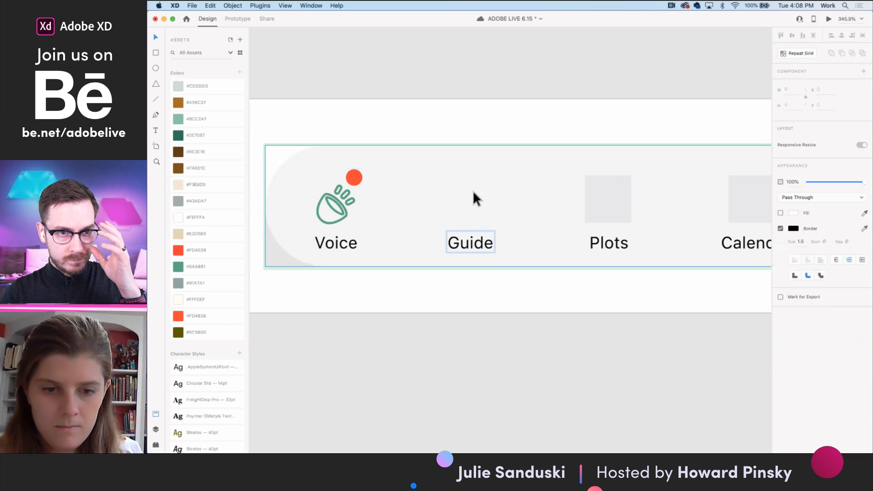
key(cmd+v)
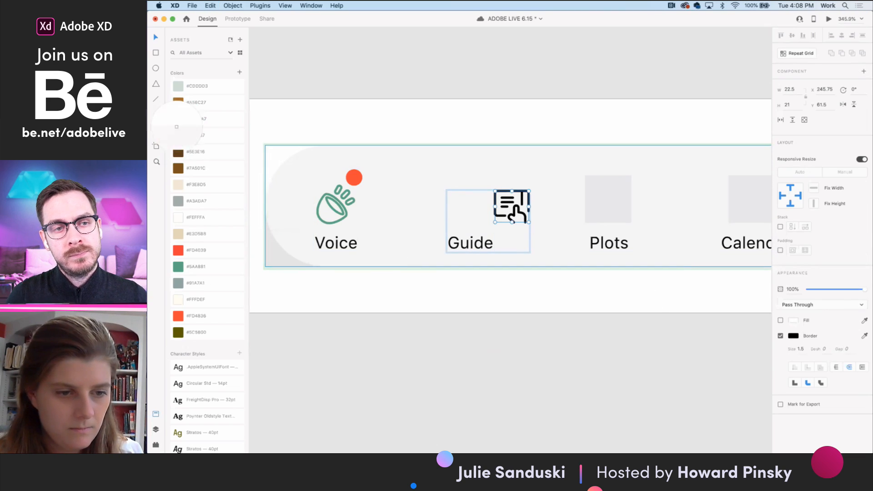
- Place the Guide icon above its label at about X 218, Y 60.5, enlarge it to about 23.25 by 21.7, and match the voice icon's green
click(178, 121)
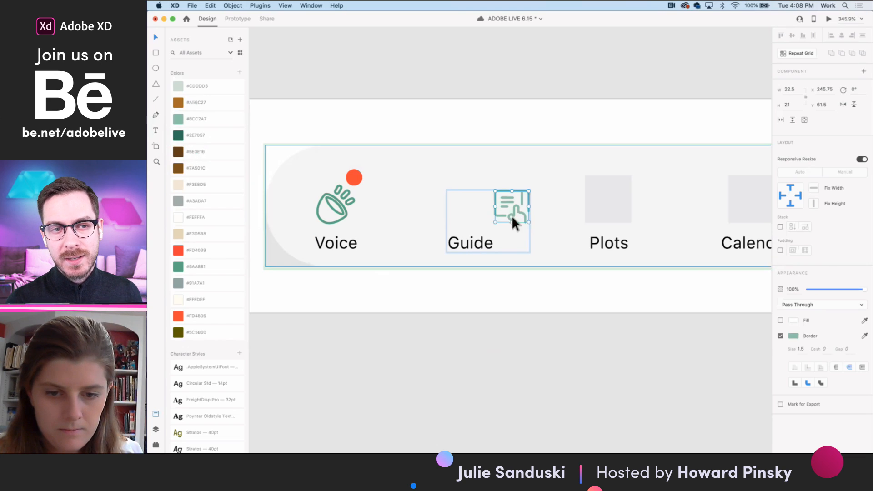
drag(492, 224, 479, 209)
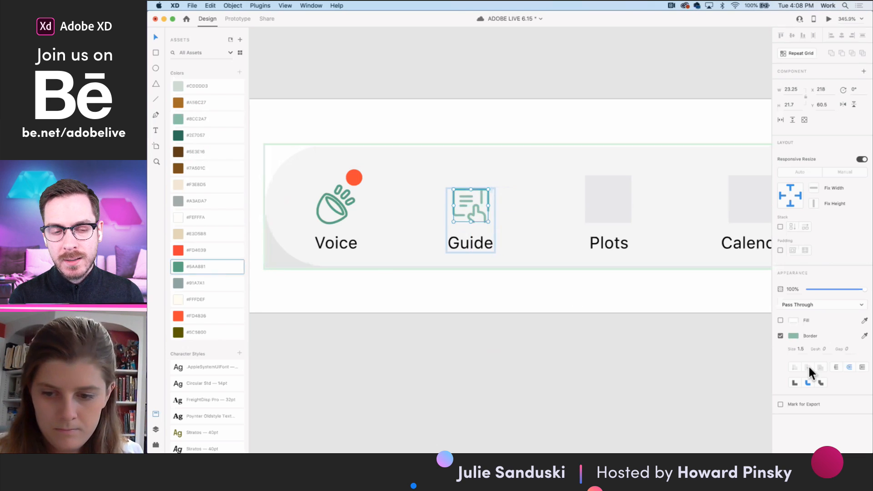
click(865, 336)
click(178, 269)
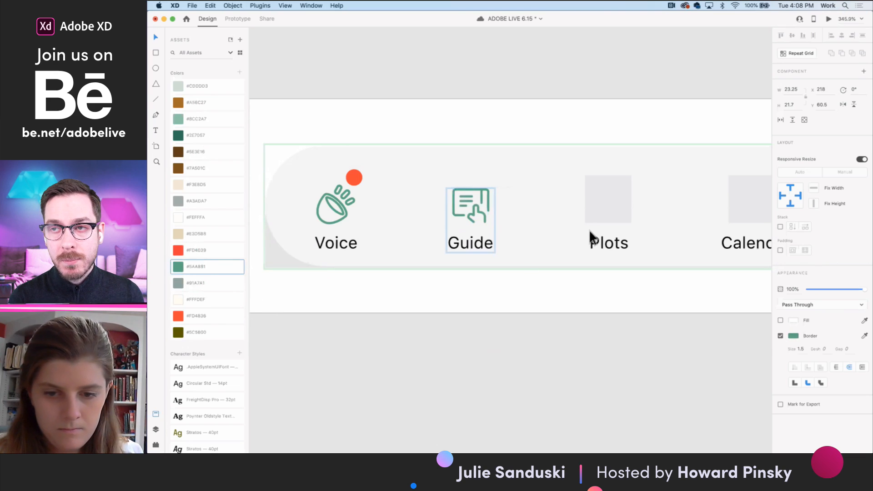
- Examine the icon artboards and the app's screen designs for an icon that suits the Plots navigation item
scroll(616, 206, down, 5)
scroll(619, 291, down, 10)
scroll(619, 290, right, 4)
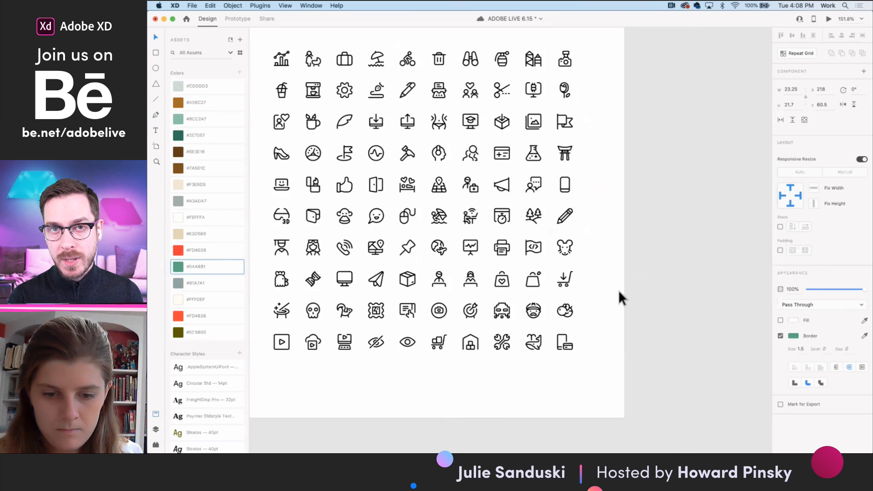
scroll(619, 291, down, 3)
scroll(619, 290, down, 5)
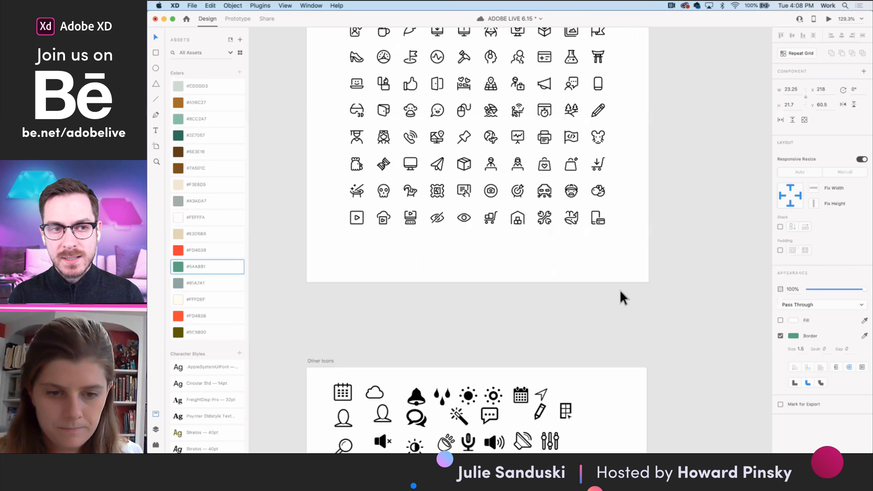
scroll(609, 350, down, 4)
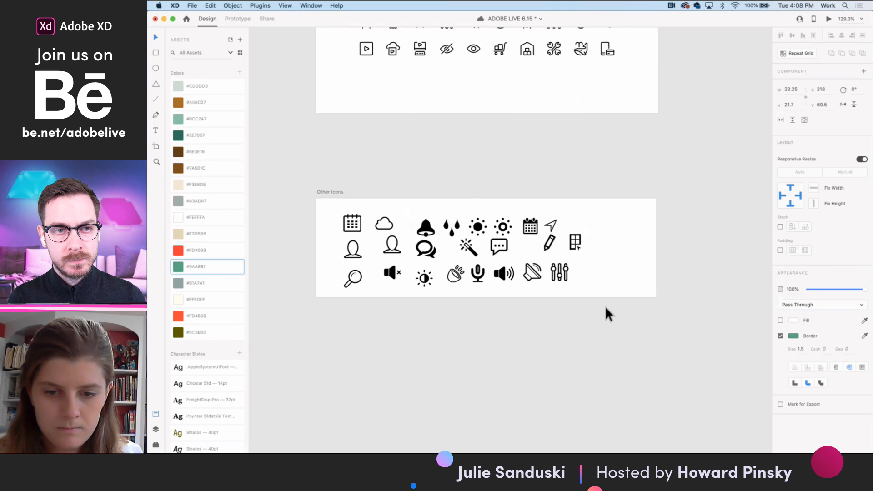
scroll(605, 275, down, 5)
scroll(605, 275, down, 10)
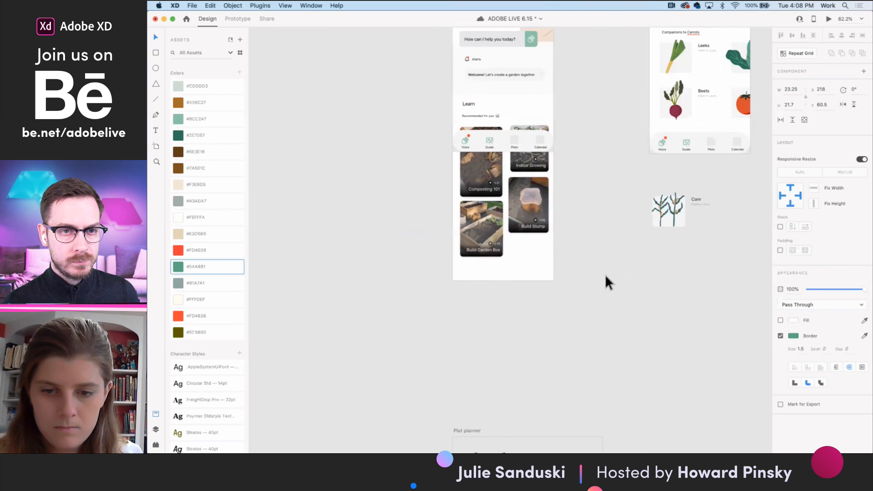
scroll(605, 274, right, 2)
scroll(601, 288, up, 5)
scroll(601, 288, right, 4)
scroll(600, 288, down, 5)
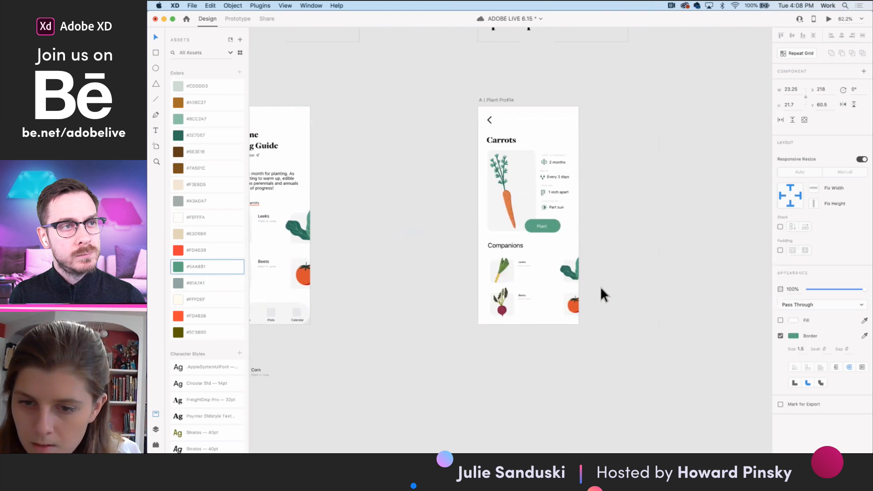
scroll(600, 286, down, 3)
scroll(600, 286, down, 3)
scroll(476, 356, up, 6)
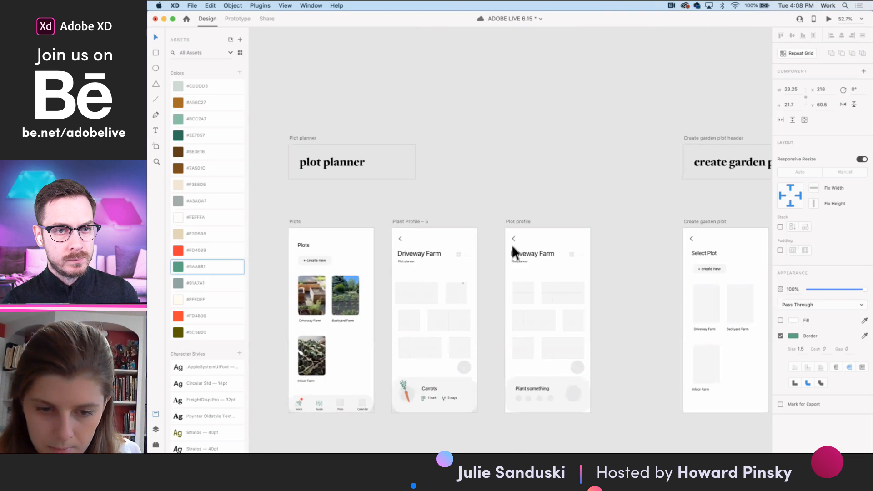
- Copy the four-square grid icon from the Plot profile artboard and paste it in place of the gray Plots placeholder in the Navigation component
scroll(560, 261, up, 8)
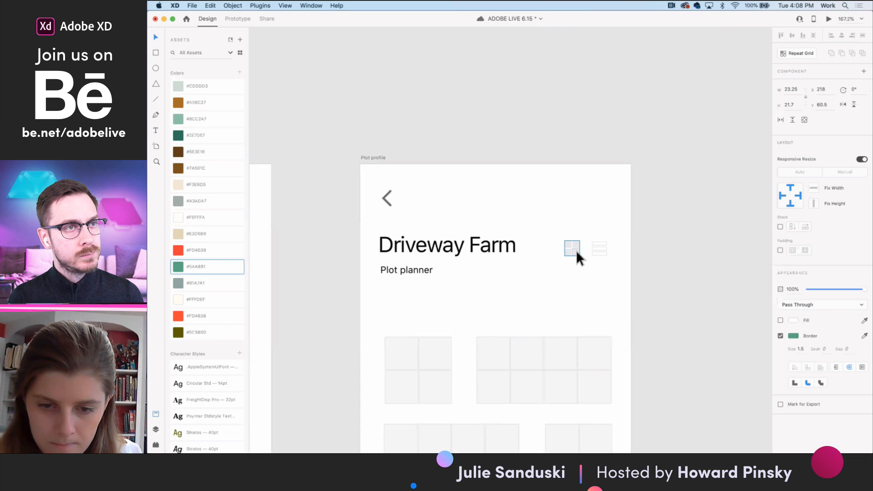
click(575, 250)
scroll(576, 250, down, 8)
scroll(579, 254, up, 5)
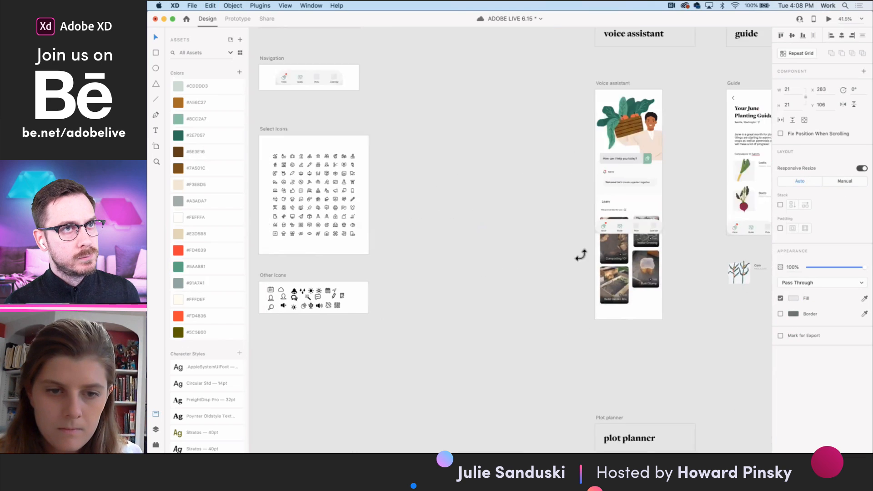
scroll(580, 253, up, 3)
scroll(490, 180, left, 3)
scroll(455, 160, up, 10)
click(494, 158)
double_click(494, 158)
key(Delete)
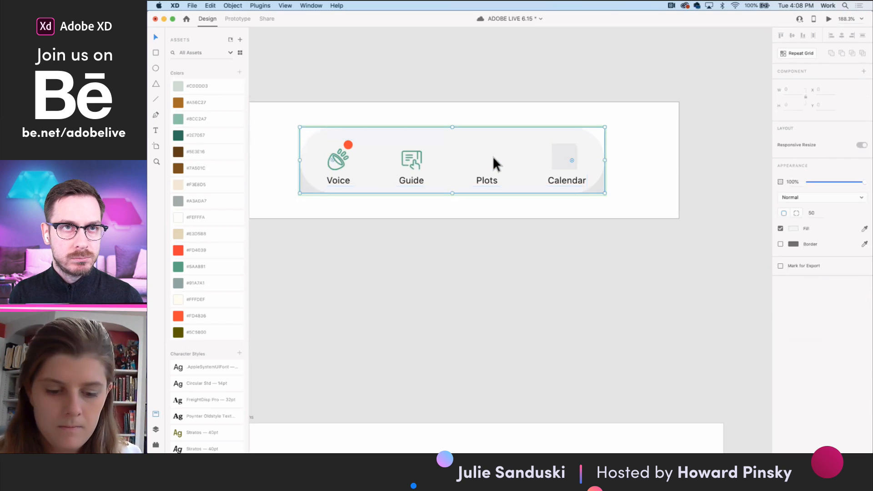
key(super+v)
- Place the grid icon above the Plots label at X 311, Y 58, add a border in the matching green, and turn off its fill
drag(470, 199, 490, 160)
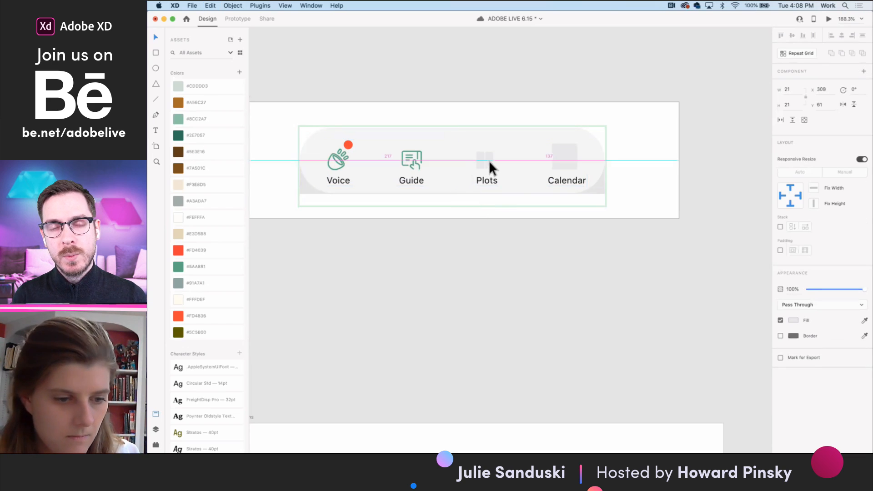
click(780, 336)
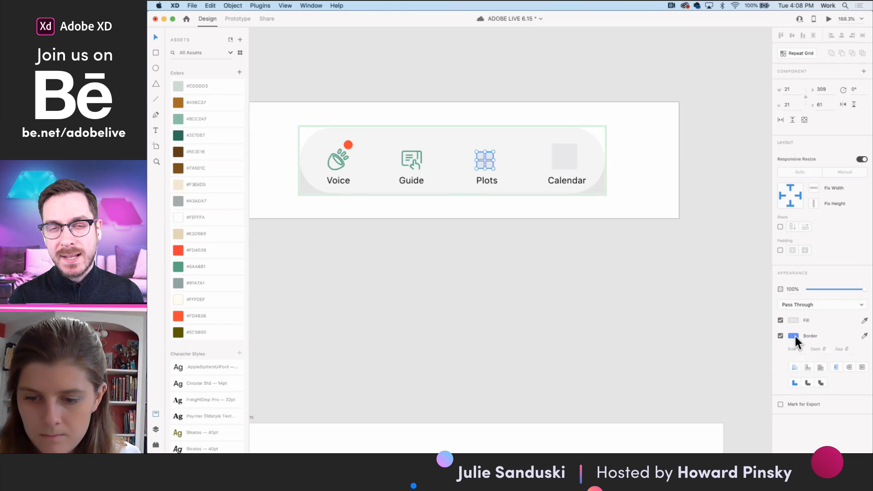
click(865, 337)
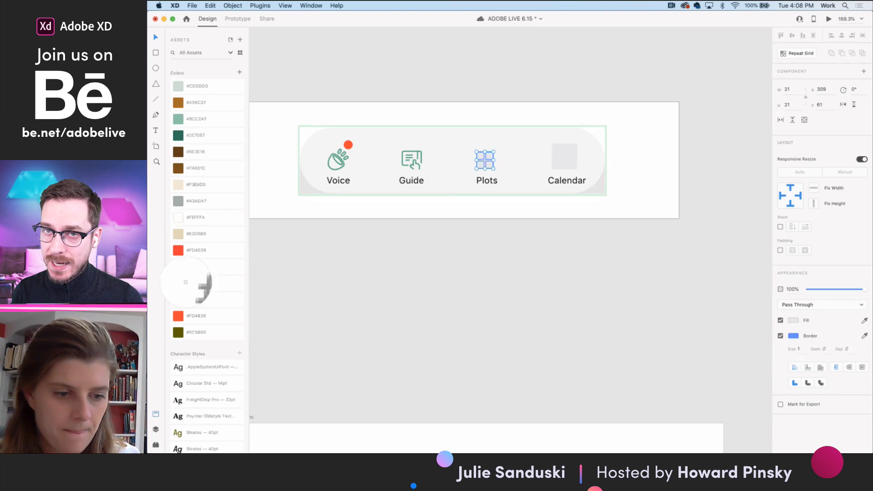
click(180, 267)
click(781, 320)
scroll(486, 166, up, 3)
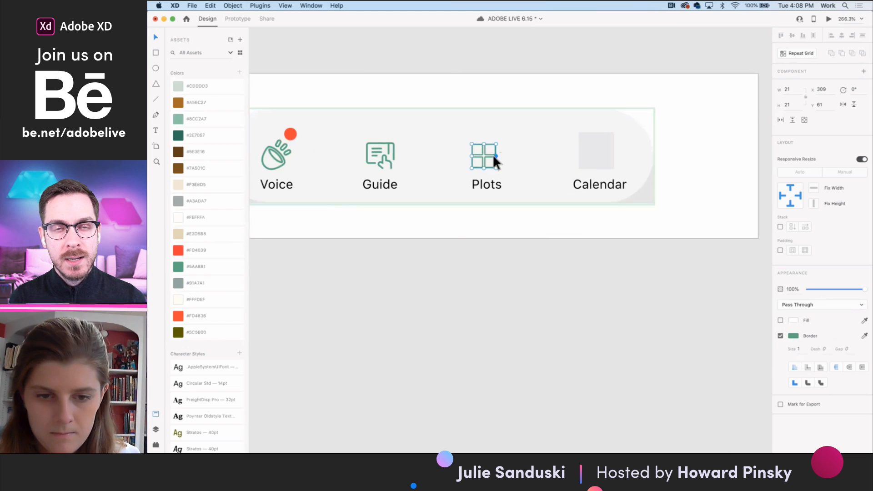
drag(493, 155, 495, 151)
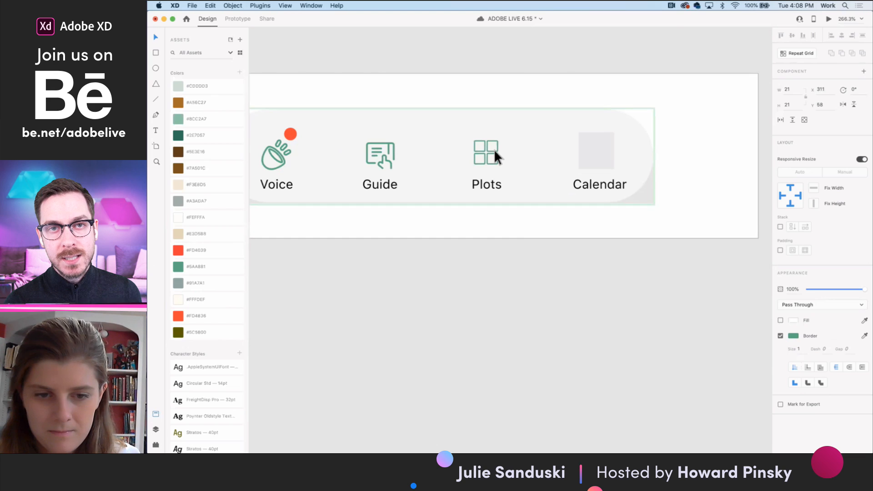
- Copy the thin-outlined calendar icon from the group beside the cloud icon on the Other Icons artboard
scroll(494, 148, down, 5)
scroll(578, 310, down, 6)
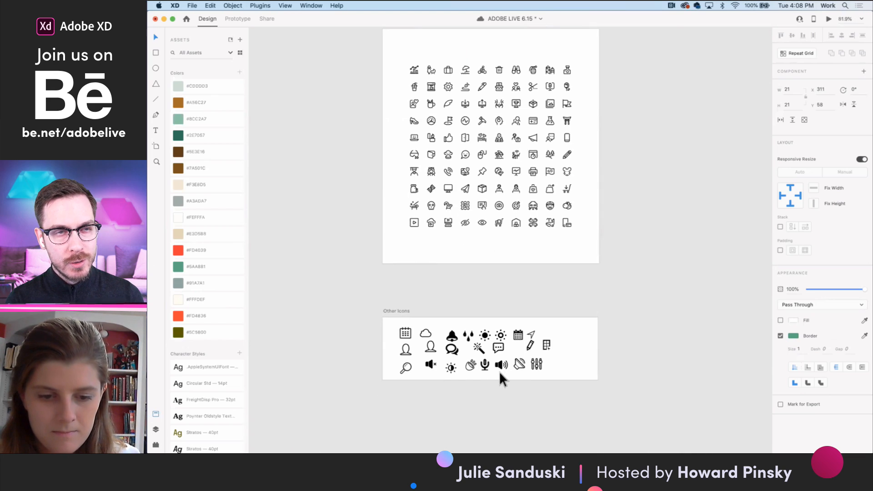
scroll(456, 380, up, 3)
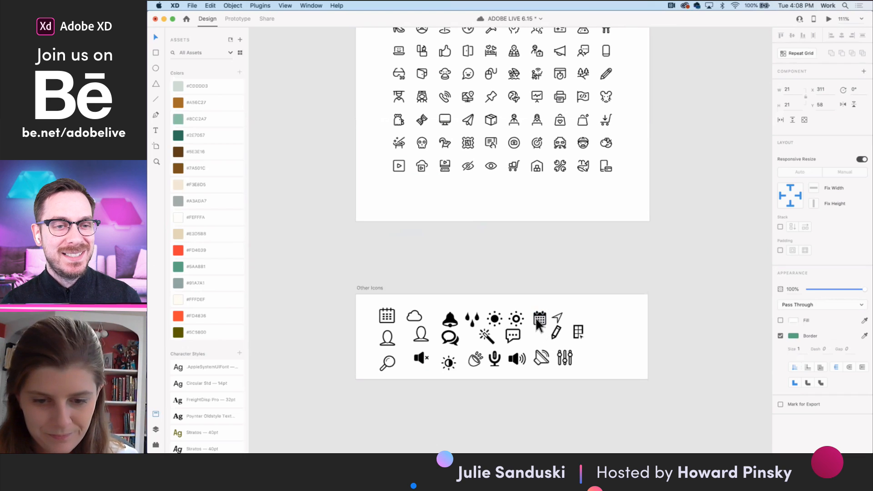
scroll(392, 312, up, 3)
click(391, 318)
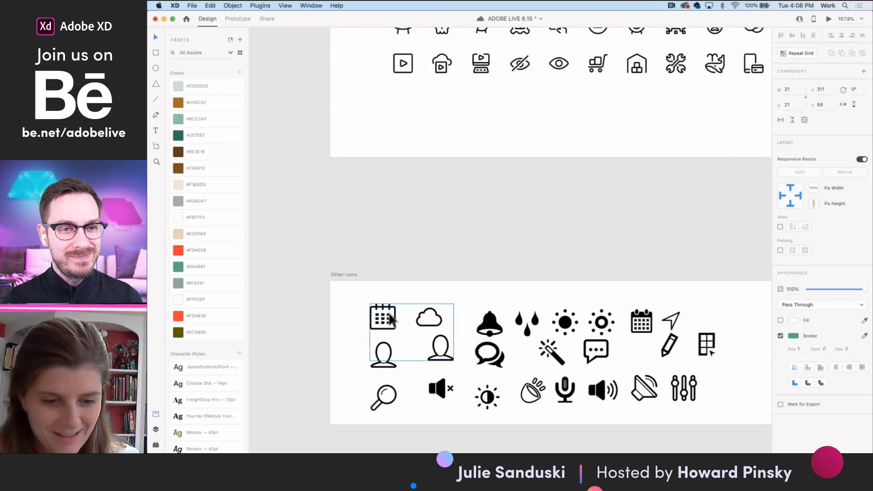
double_click(390, 319)
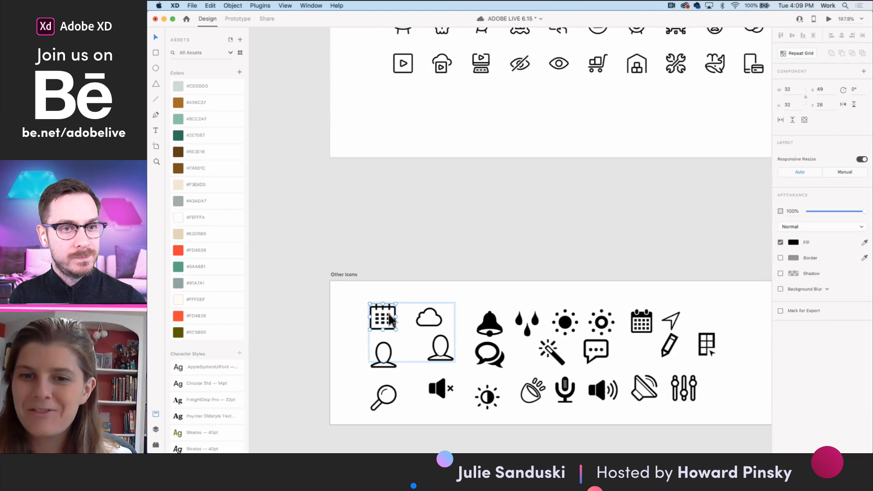
- Delete the gray Calendar placeholder in the Navigation component and paste the copied calendar icon in its place
scroll(390, 318, down, 3)
scroll(444, 254, up, 10)
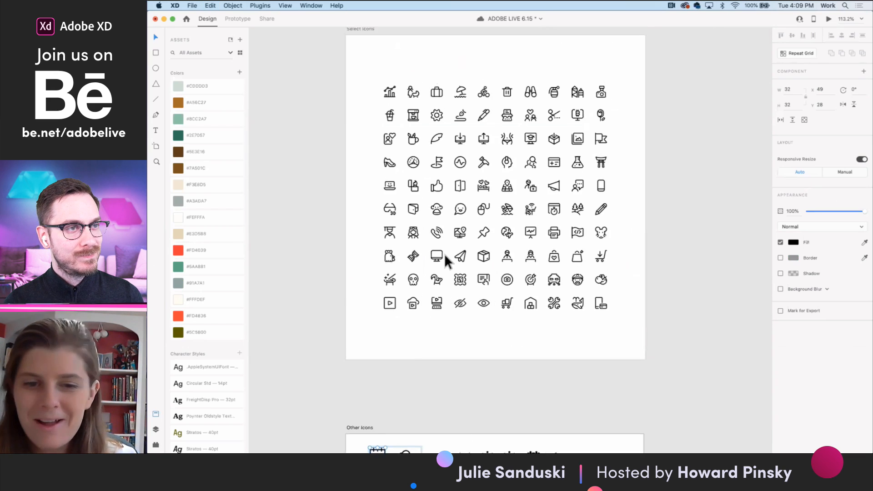
scroll(445, 255, up, 4)
scroll(569, 145, up, 4)
scroll(538, 157, up, 3)
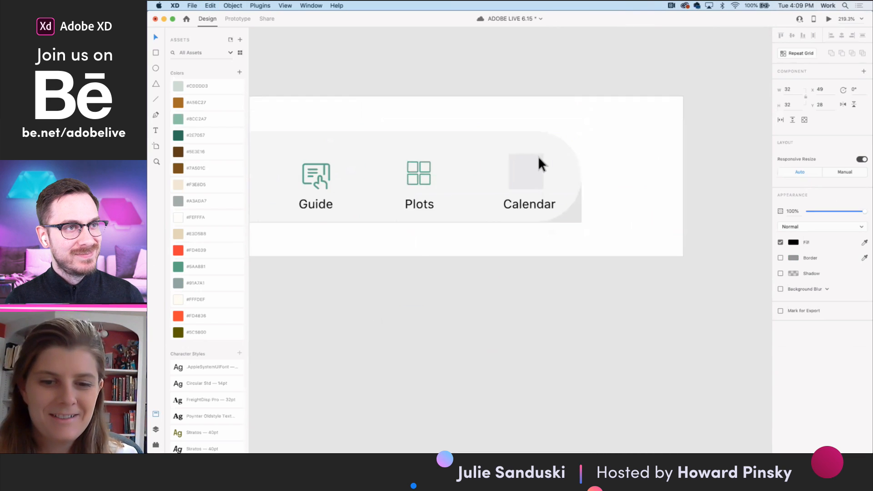
click(528, 168)
double_click(528, 168)
double_click(529, 169)
key(Delete)
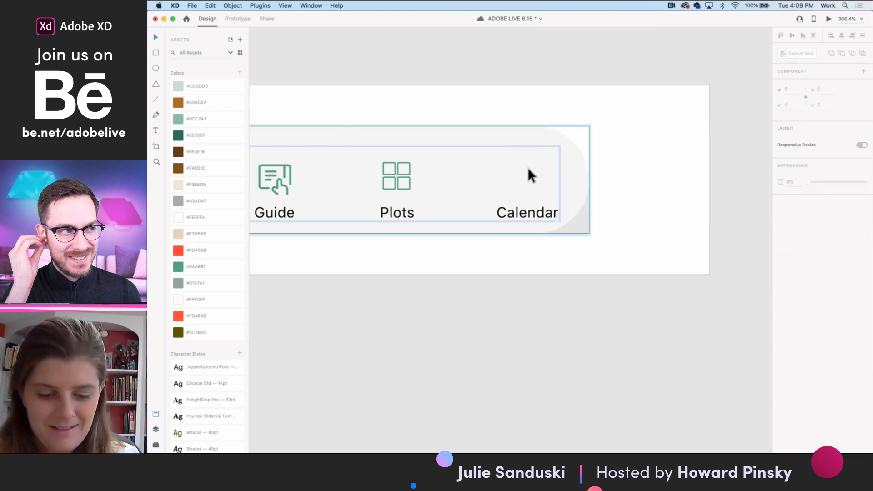
key(super+v)
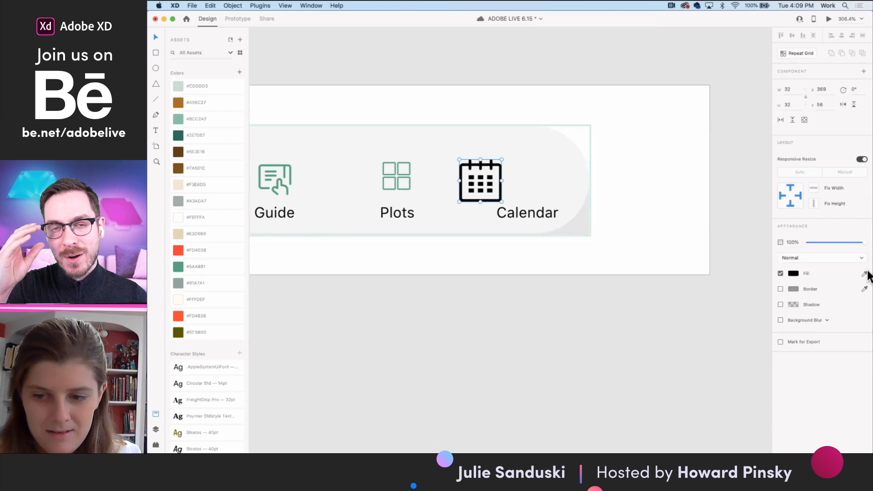
- Recolor the calendar icon's fill to the matching green, scale it down, and place it above the Calendar label
click(178, 267)
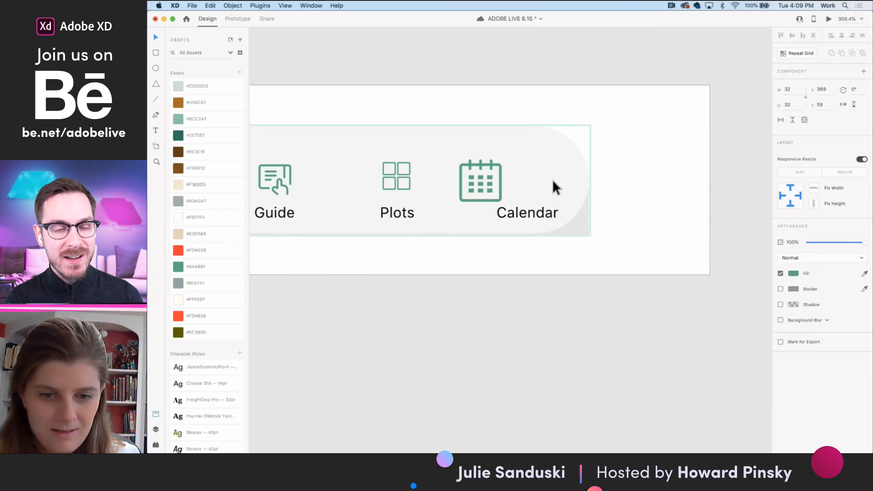
drag(502, 199, 542, 183)
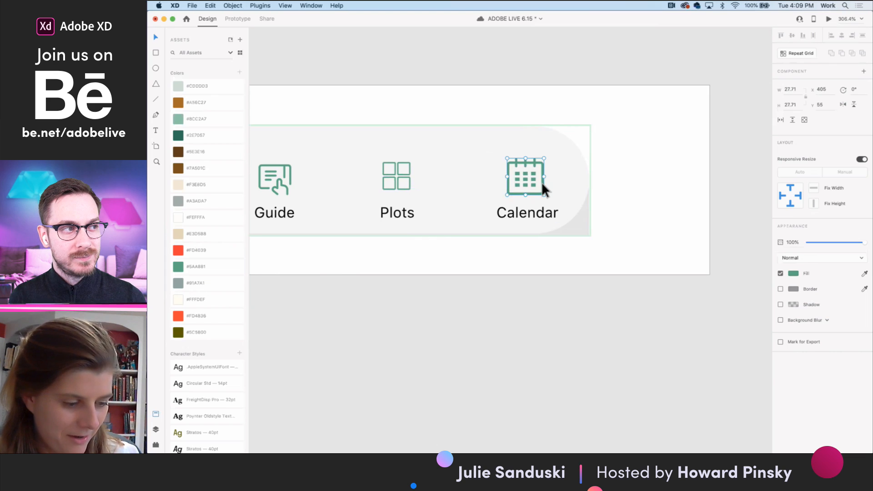
scroll(542, 182, down, 3)
scroll(540, 185, up, 2)
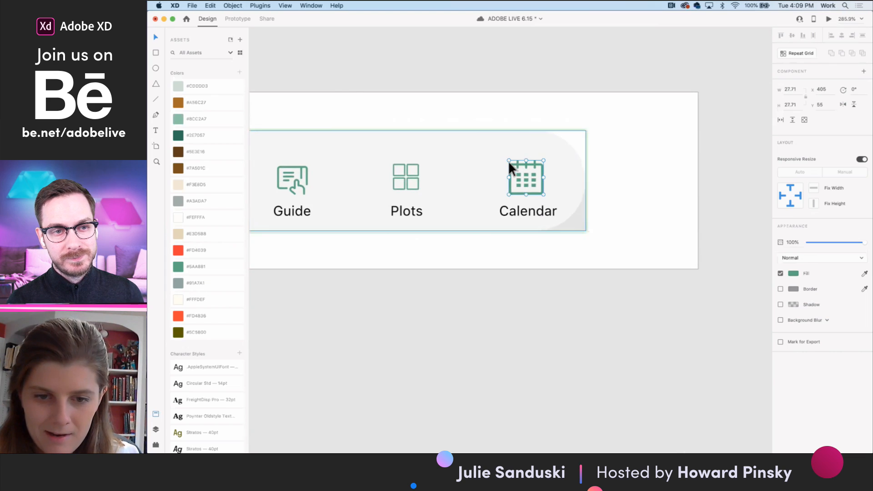
drag(508, 160, 512, 164)
- Check the updated navigation bar on the Voice assistant, Guide and Plots artboards, and save the document
scroll(510, 161, down, 5)
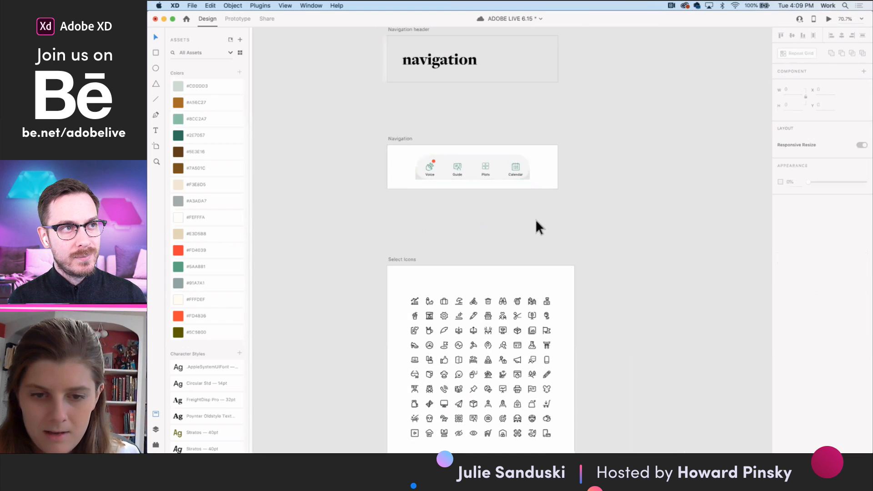
scroll(535, 220, down, 5)
scroll(535, 219, right, 5)
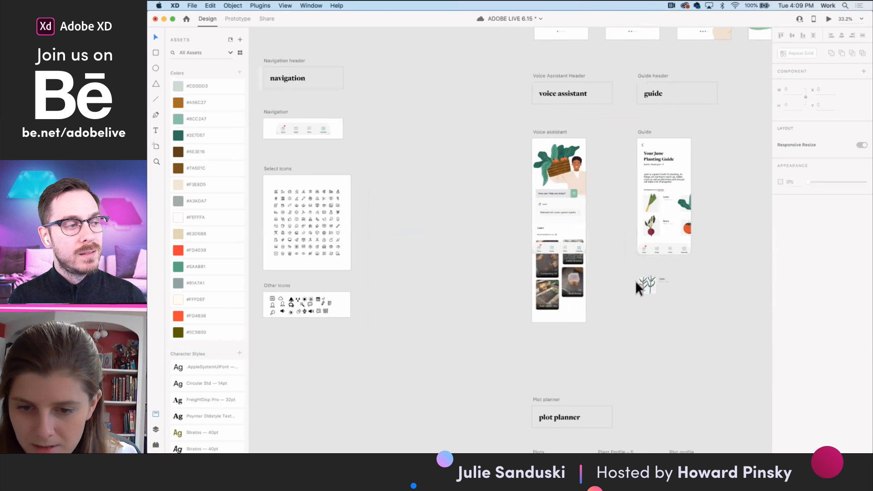
scroll(637, 255, right, 2)
scroll(654, 244, up, 3)
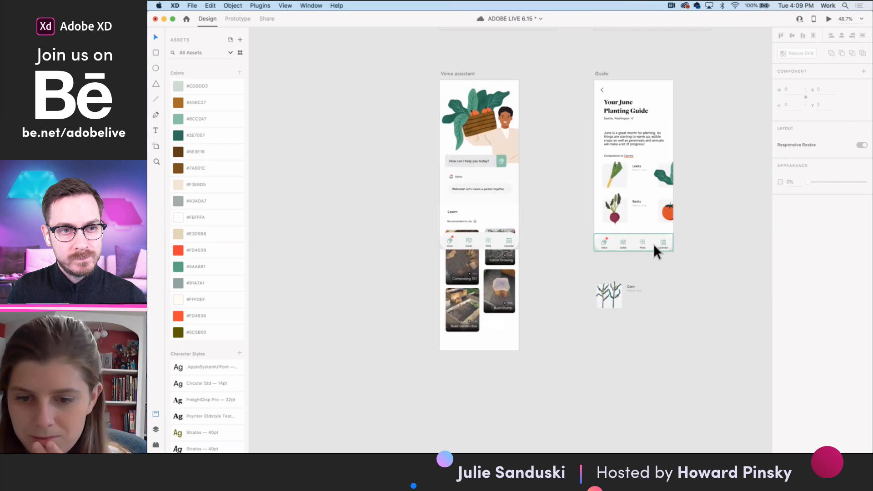
scroll(654, 244, down, 5)
scroll(654, 244, right, 4)
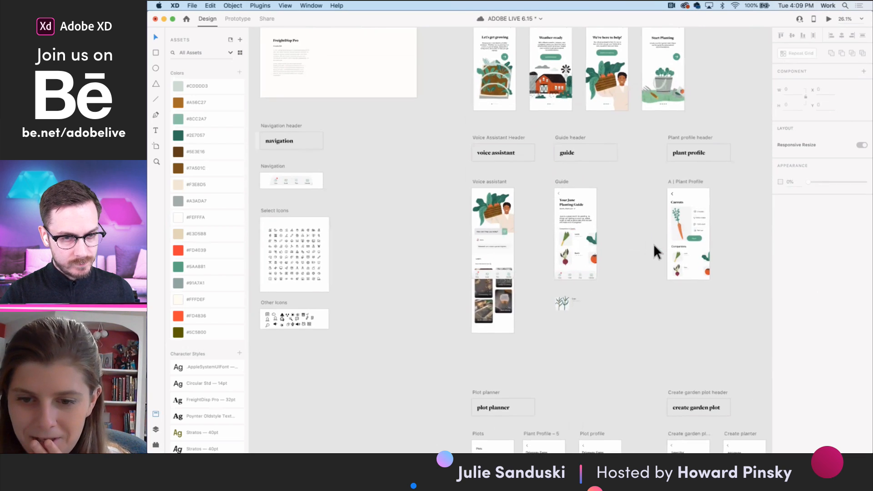
scroll(655, 245, right, 2)
scroll(608, 326, down, 5)
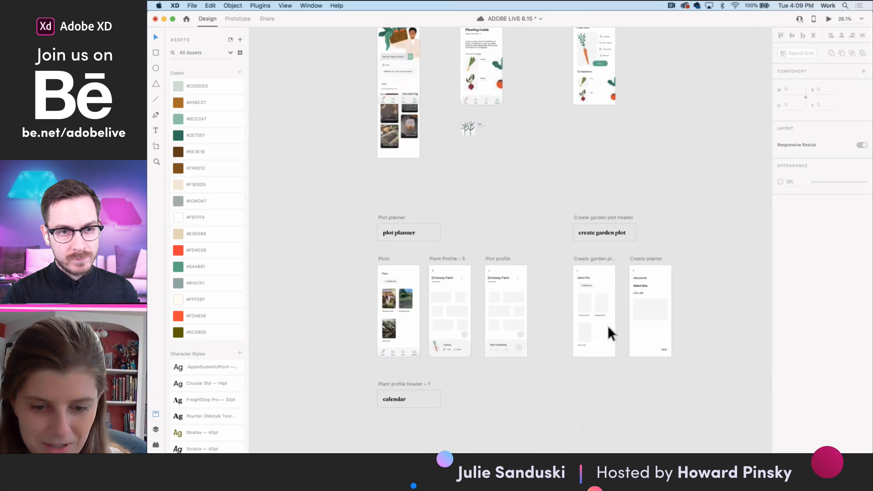
scroll(411, 352, up, 6)
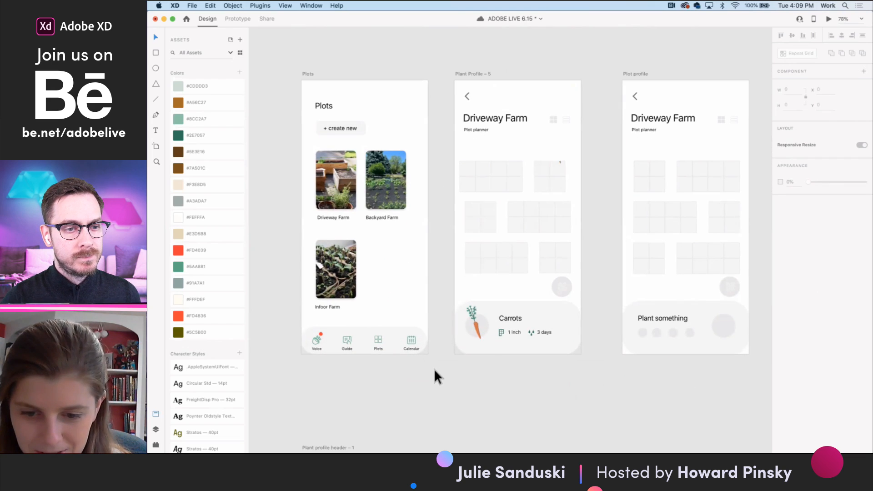
key(super+s)
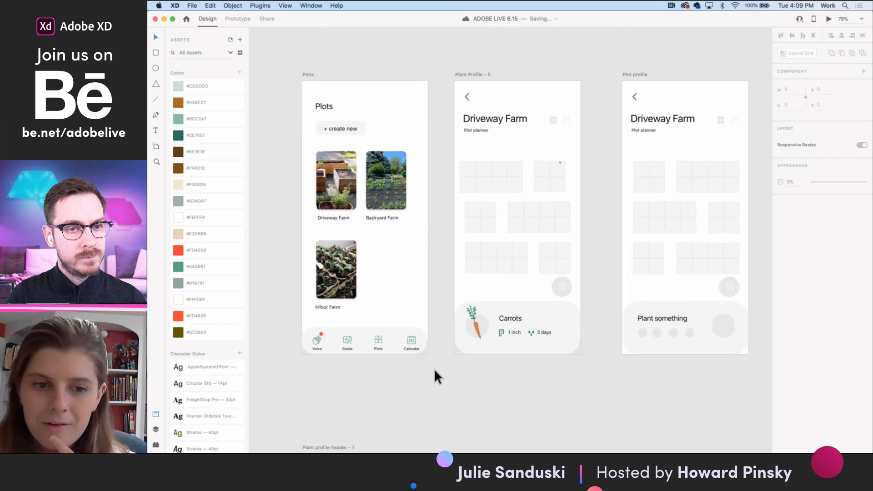
- Review the onboarding, Voice assistant and Guide artboards, focusing on the assistant's prompt field and the navigation bars
scroll(434, 369, down, 5)
scroll(433, 370, up, 3)
scroll(433, 370, up, 4)
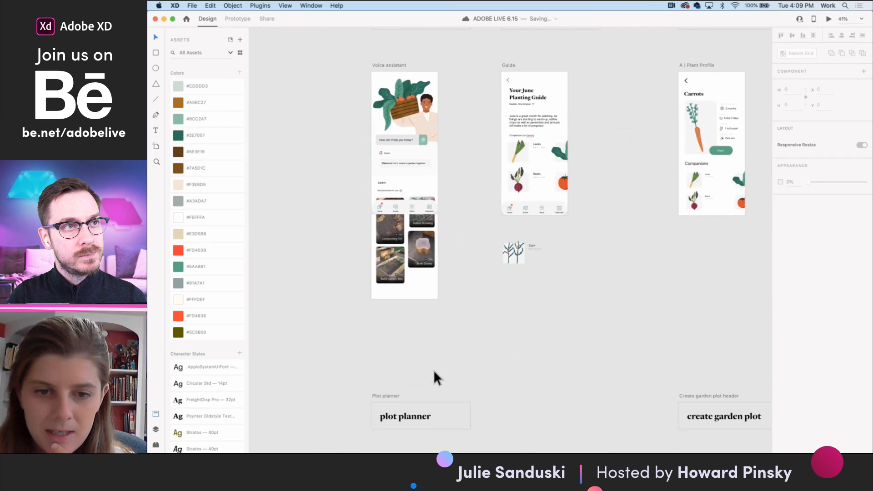
scroll(433, 370, up, 5)
scroll(433, 370, up, 2)
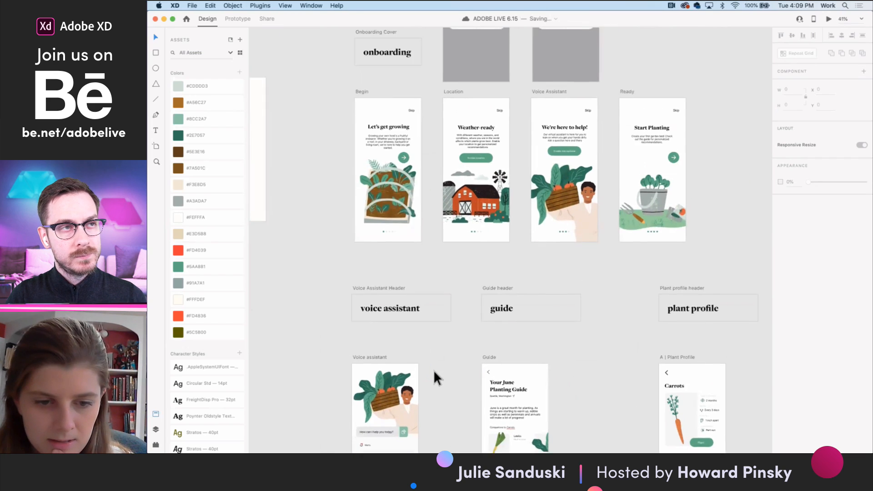
scroll(400, 244, down, 5)
scroll(412, 173, up, 3)
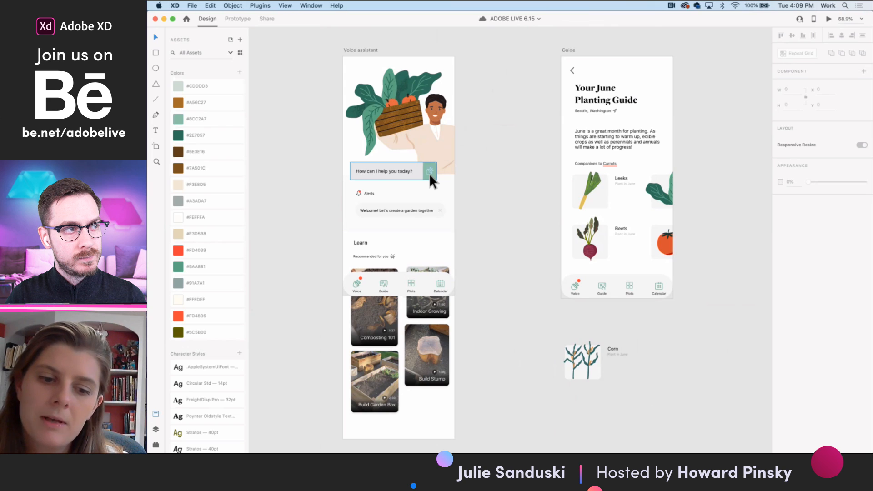
- Link the green voice button in the Voice assistant's prompt field to the Guide artboard as a prototype interaction
double_click(430, 174)
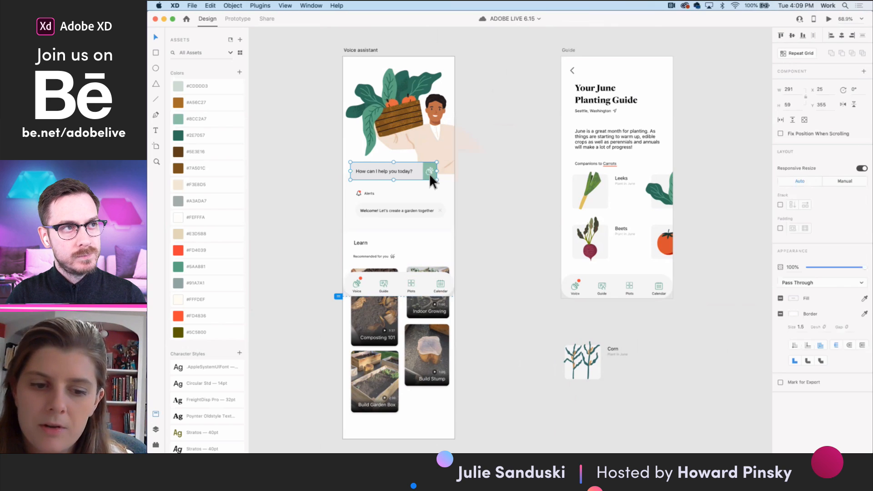
click(463, 179)
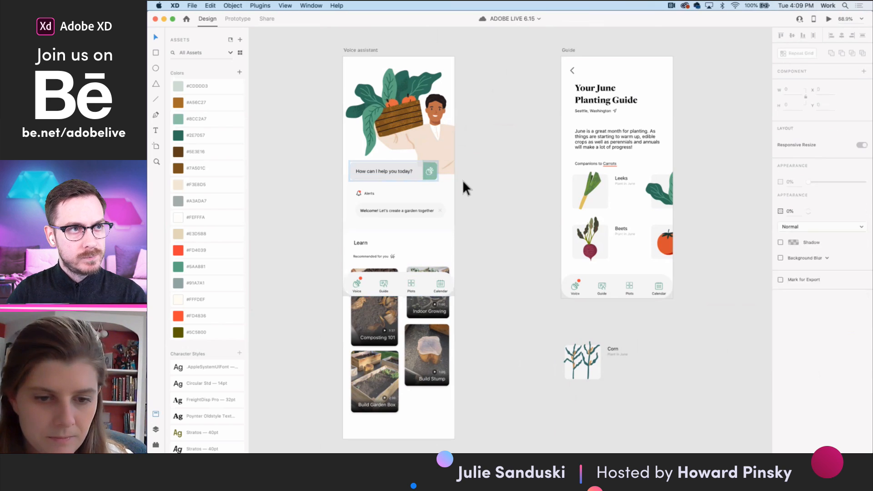
scroll(428, 172, up, 4)
double_click(429, 171)
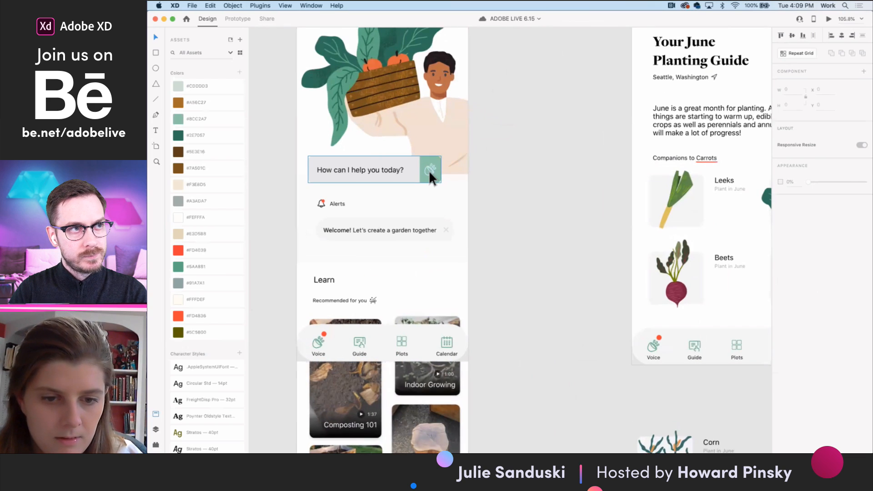
shift+click(427, 180)
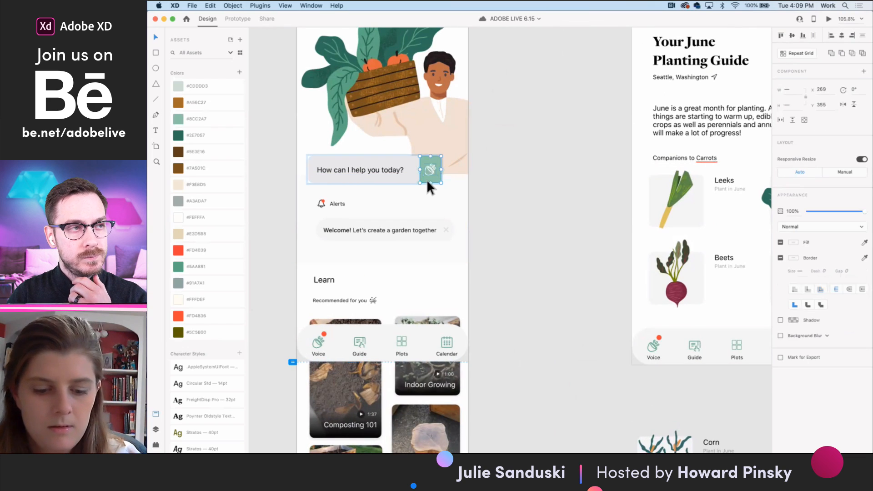
click(233, 19)
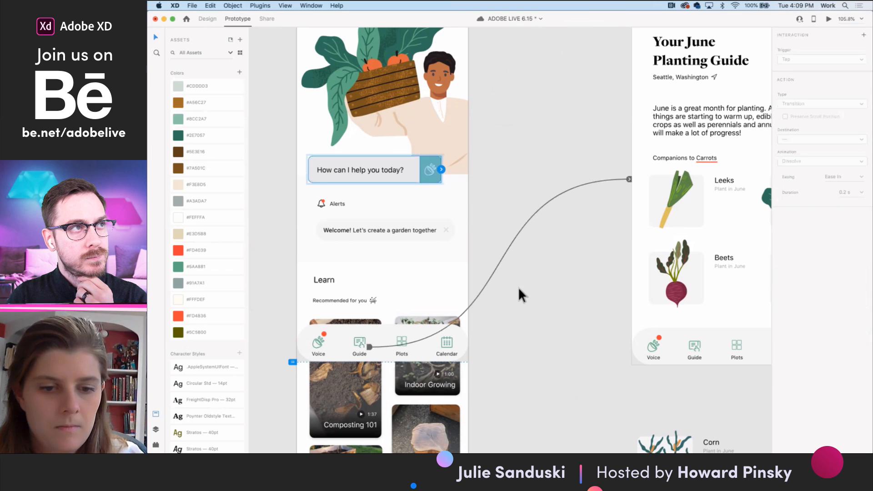
drag(441, 169, 660, 102)
- Change the interaction's trigger to Voice with the command "What can I plant in June?"
click(823, 59)
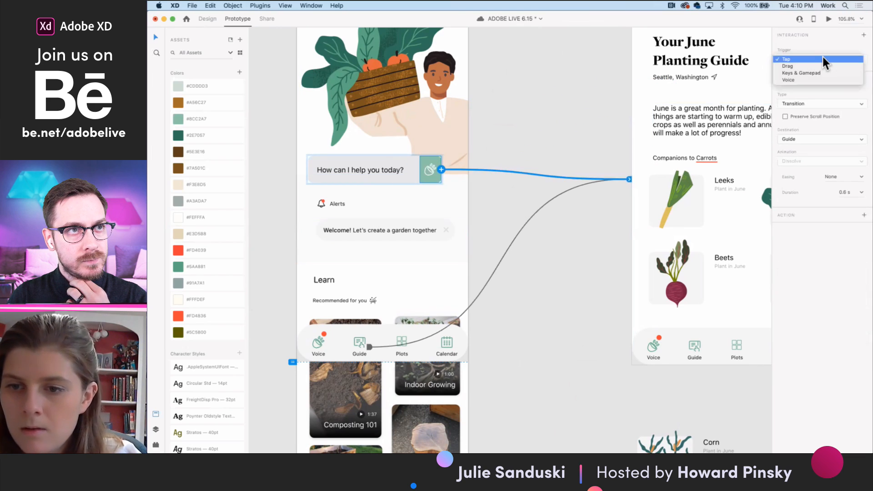
click(800, 79)
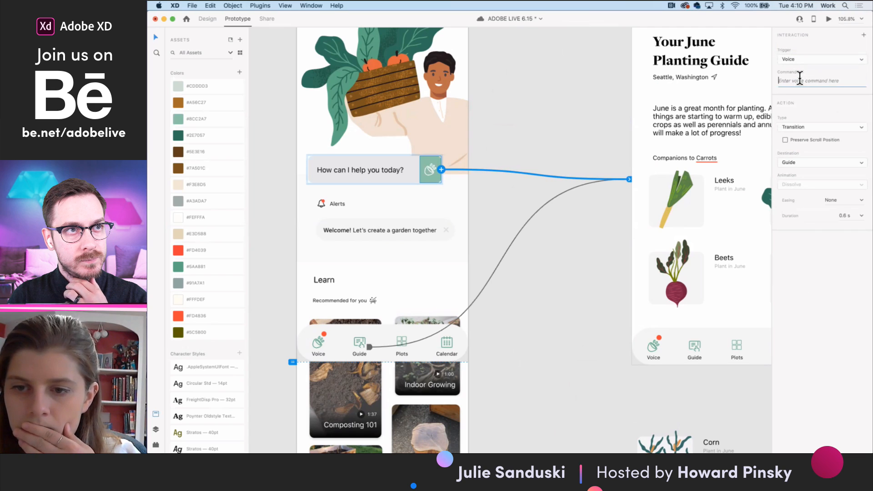
scroll(669, 145, up, 2)
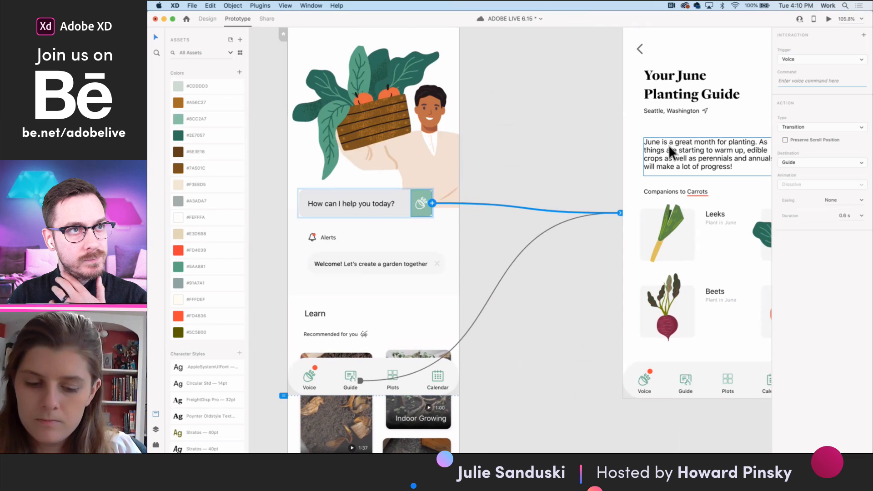
text(What can I)
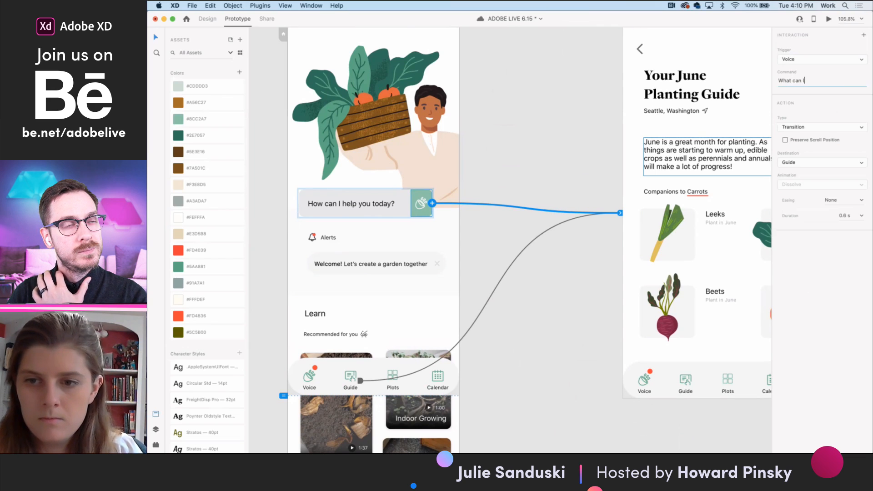
text( plant in June?)
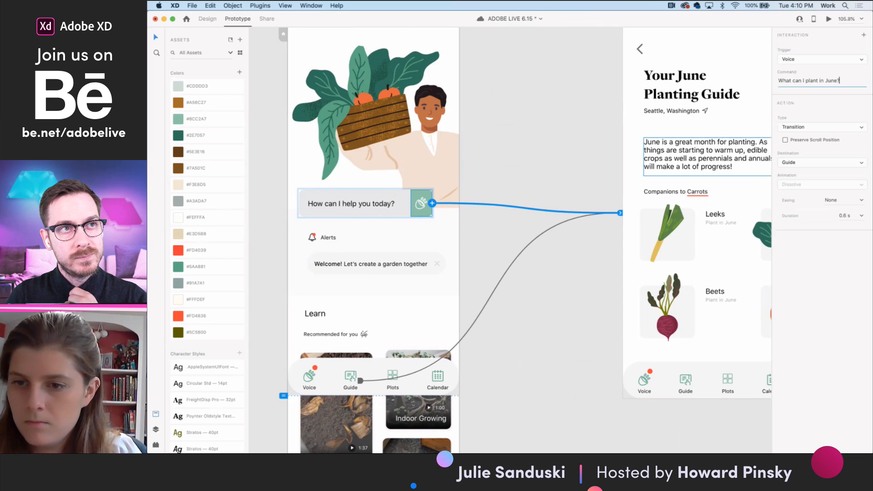
click(550, 204)
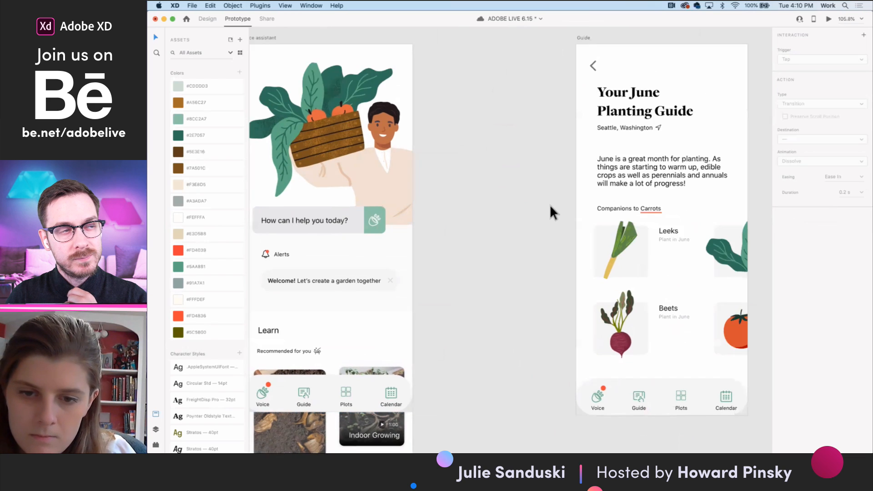
- Examine the voice interaction connecting the prompt field's button to the Guide artboard
scroll(524, 137, right, 5)
click(292, 243)
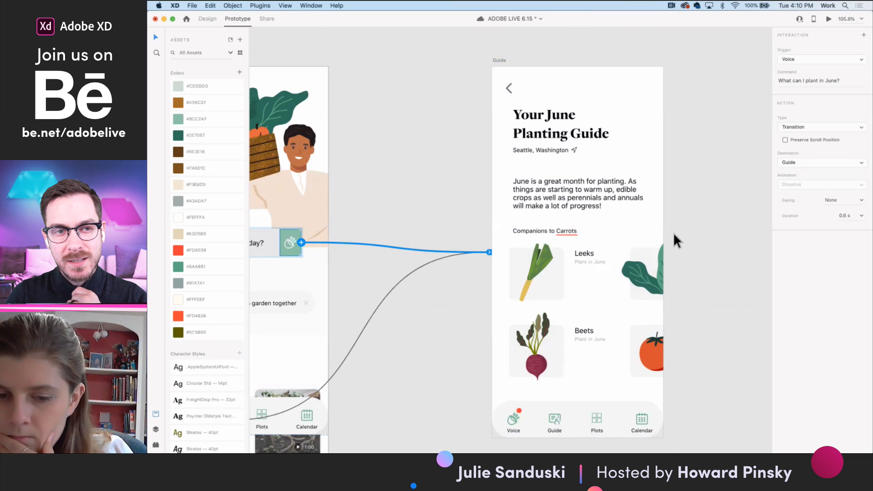
scroll(665, 231, down, 3)
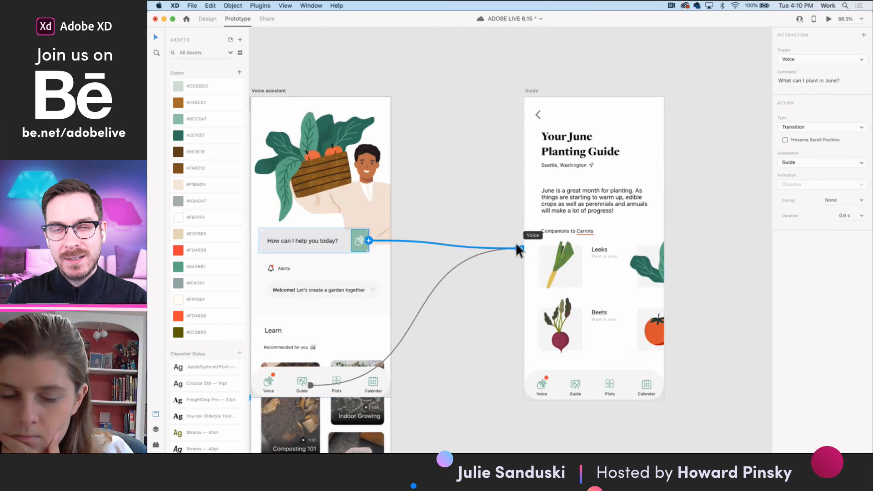
click(532, 91)
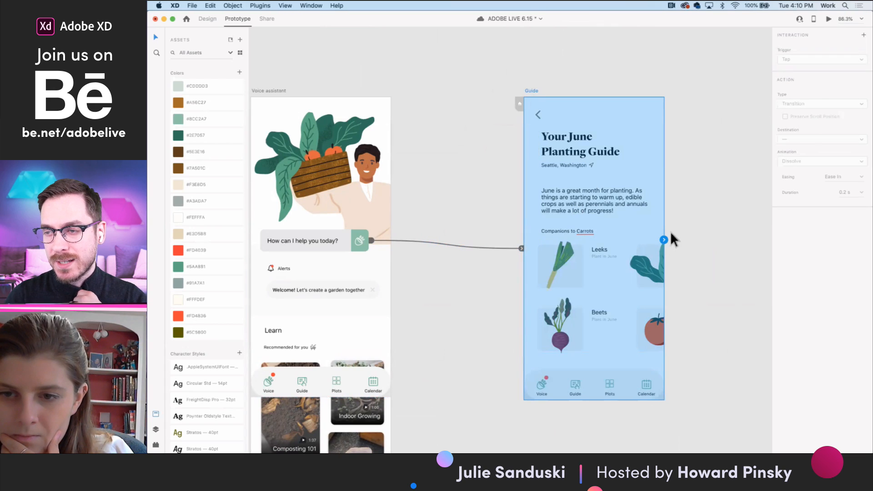
click(522, 247)
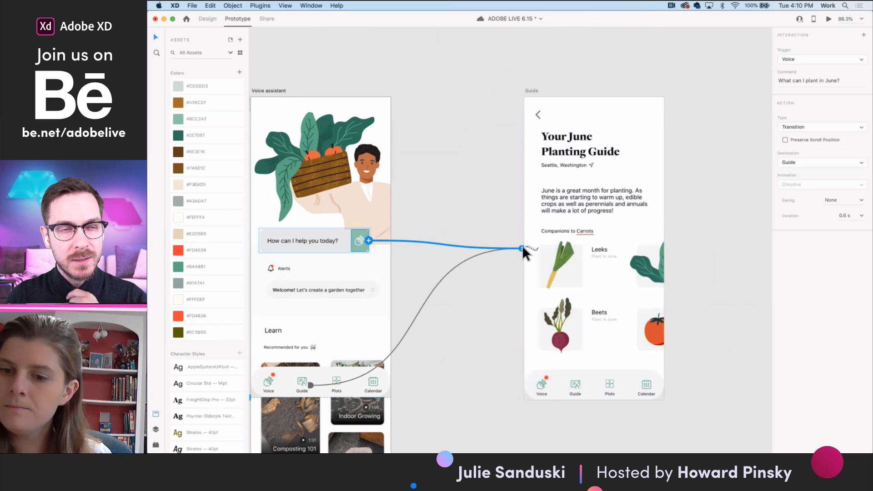
click(533, 90)
click(663, 240)
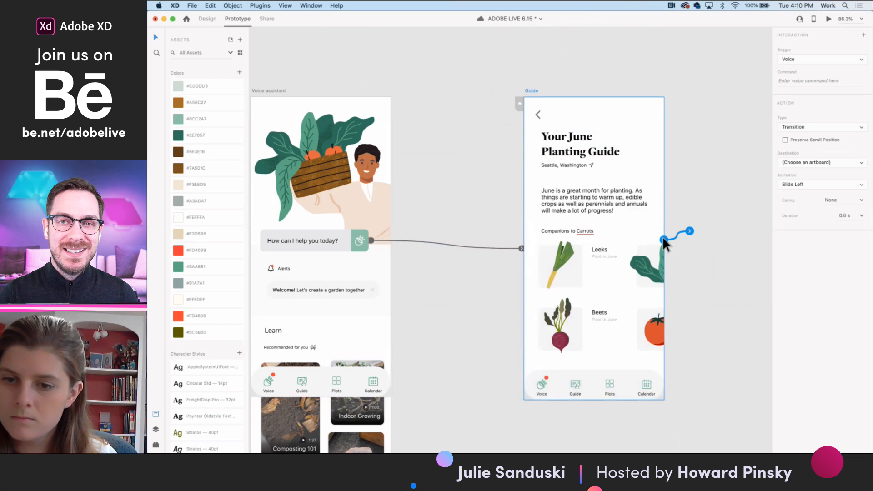
click(802, 126)
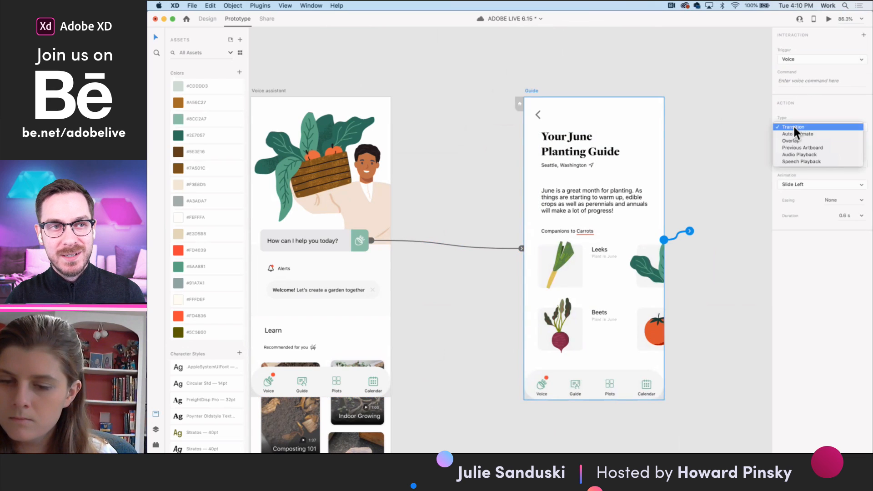
click(794, 127)
drag(691, 237, 687, 255)
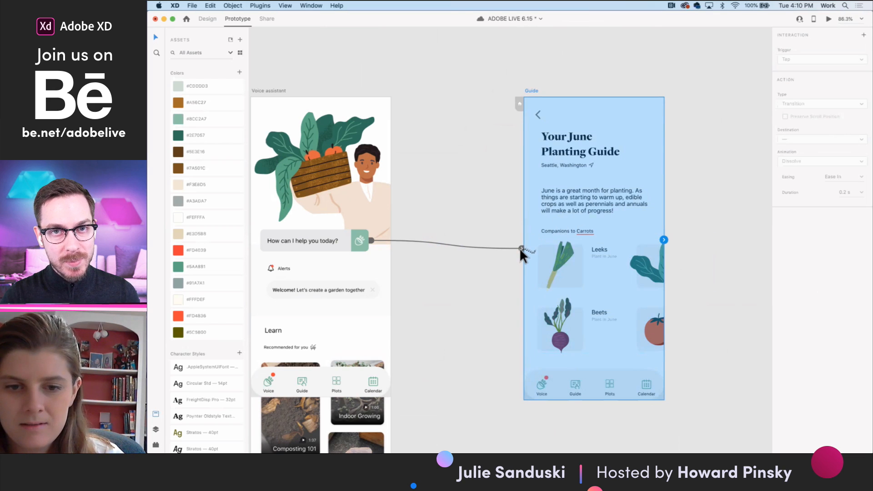
- Preview the prototype from the Voice assistant artboard to test the voice command leading to the Guide, and close the preview
drag(519, 247, 520, 247)
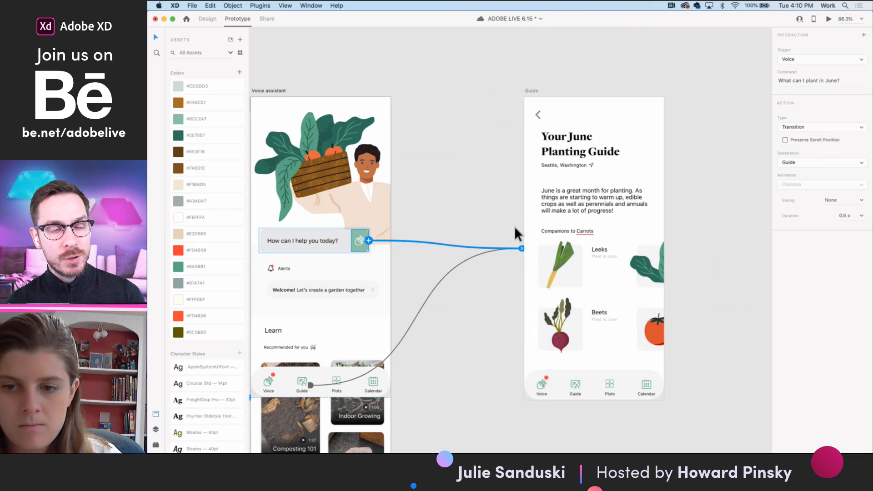
click(532, 91)
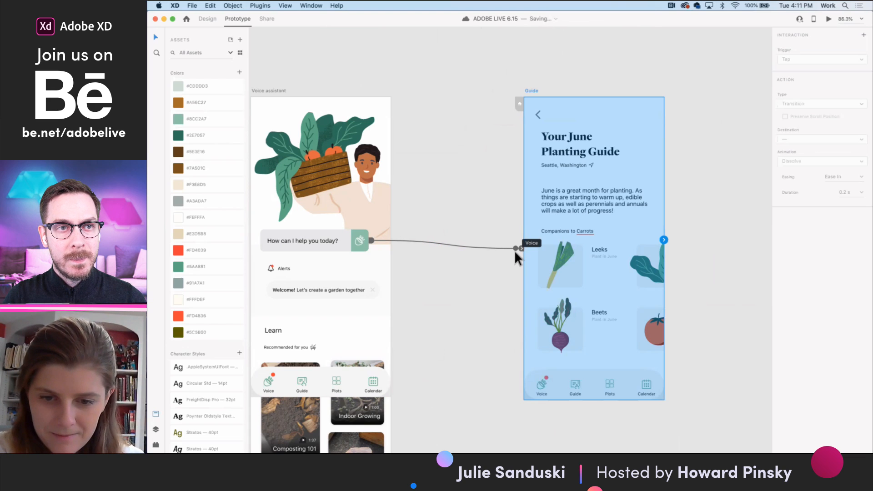
scroll(386, 246, left, 3)
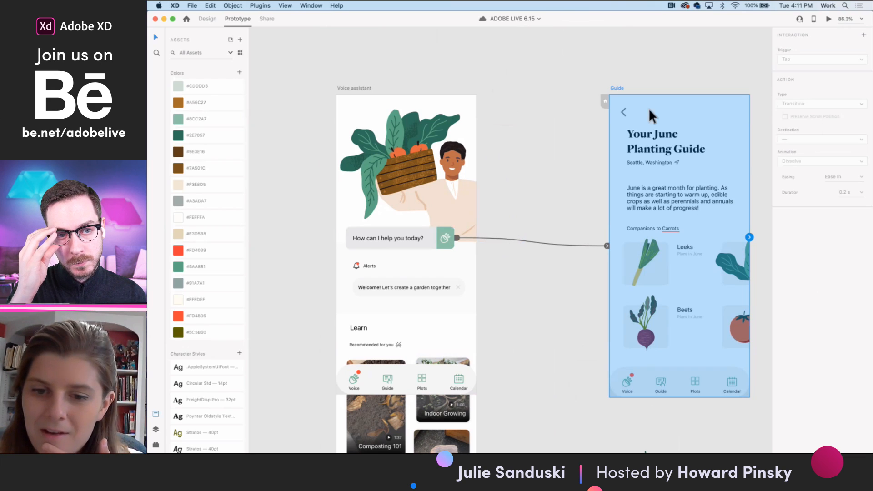
click(447, 244)
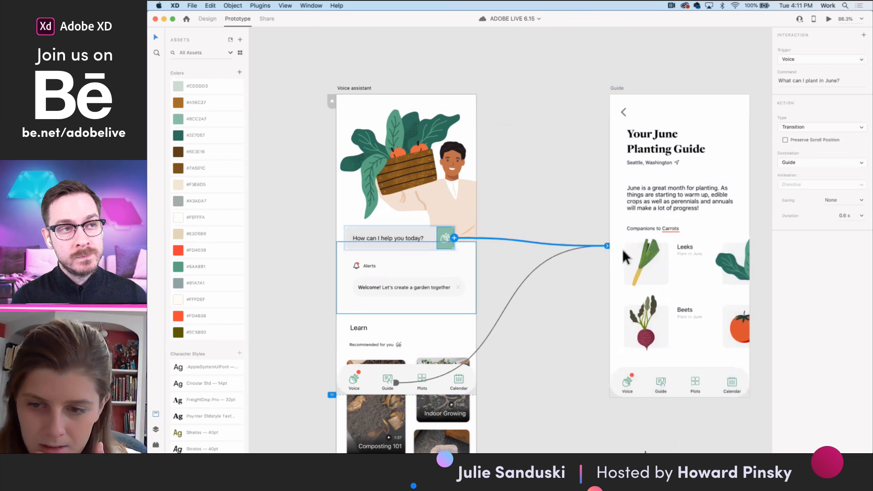
click(828, 19)
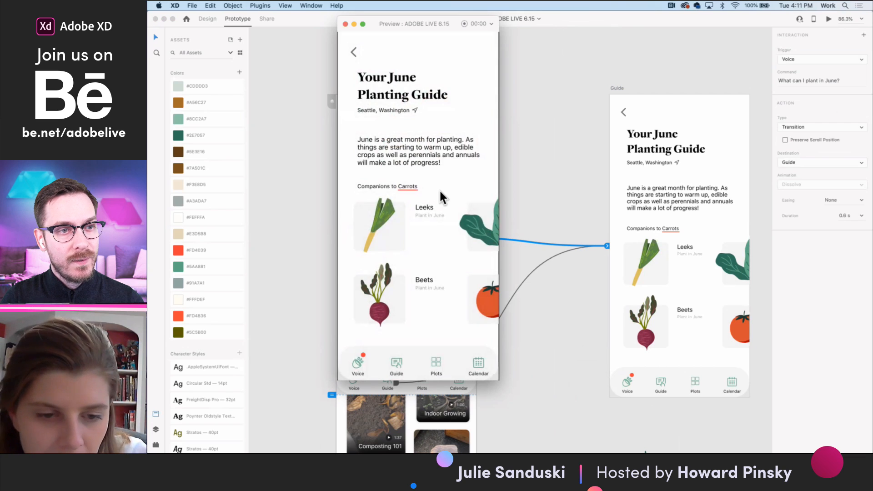
click(345, 24)
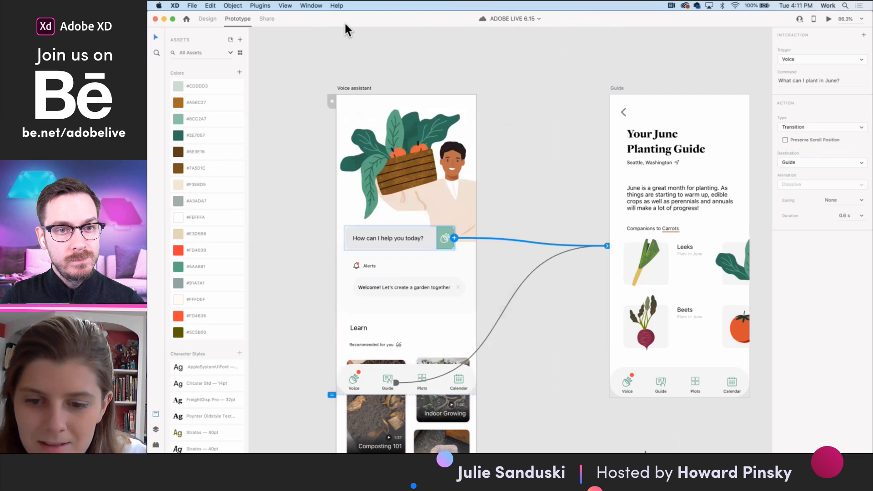
- Review the Voice assistant, Guide and Navigation artboards, examining the prototype link on the Navigation component's Guide item
click(545, 176)
scroll(544, 176, down, 2)
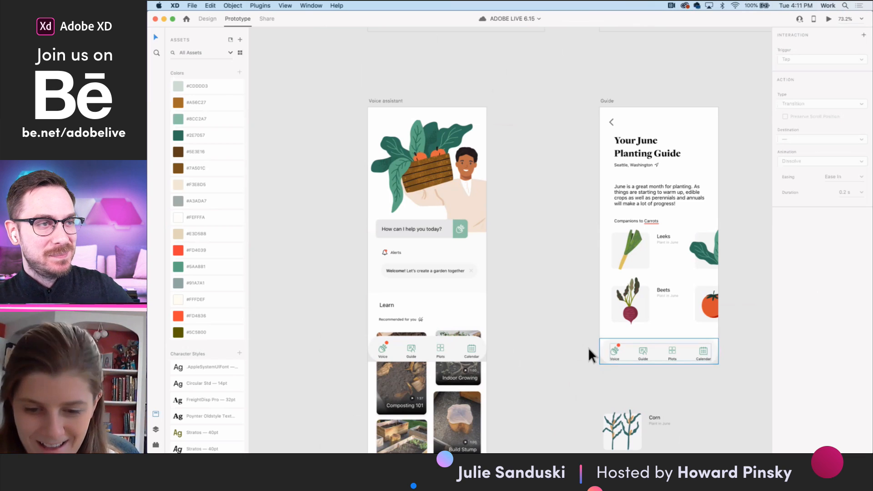
scroll(588, 348, right, 5)
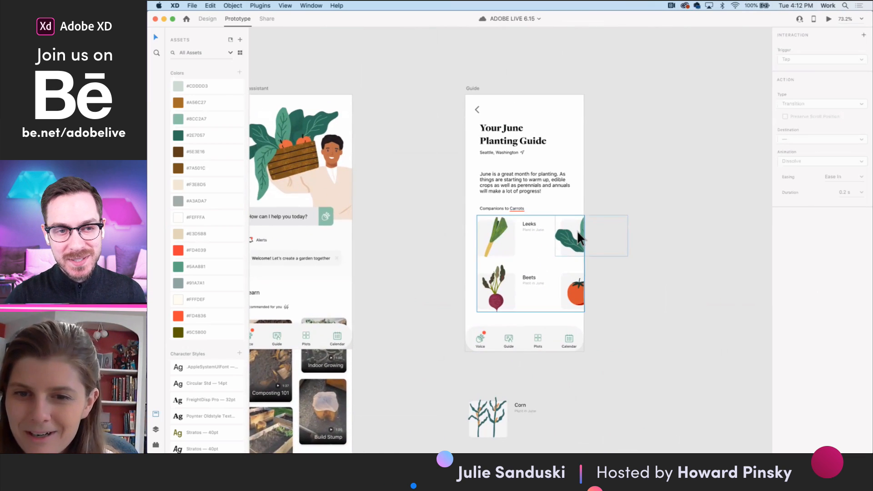
scroll(585, 251, down, 3)
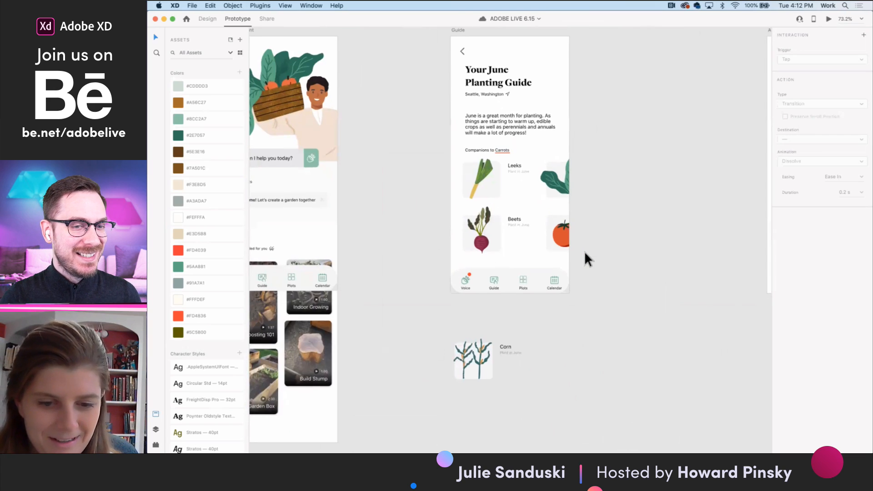
scroll(421, 189, left, 5)
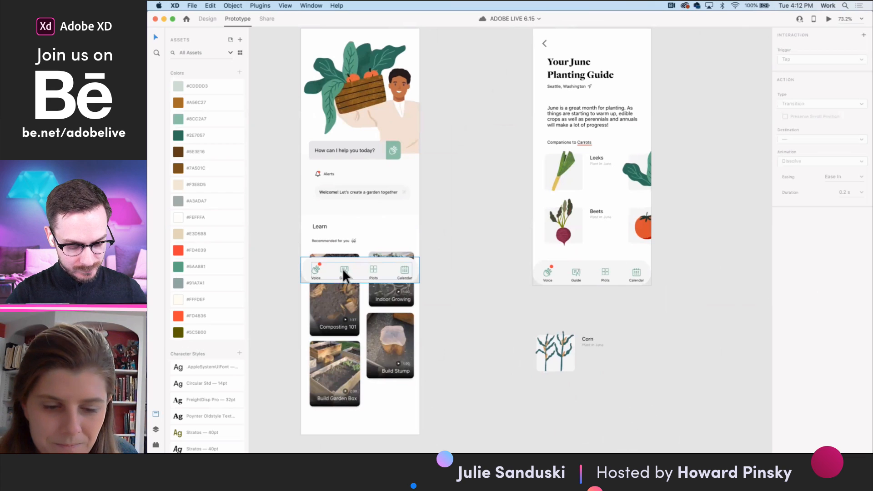
scroll(344, 275, down, 3)
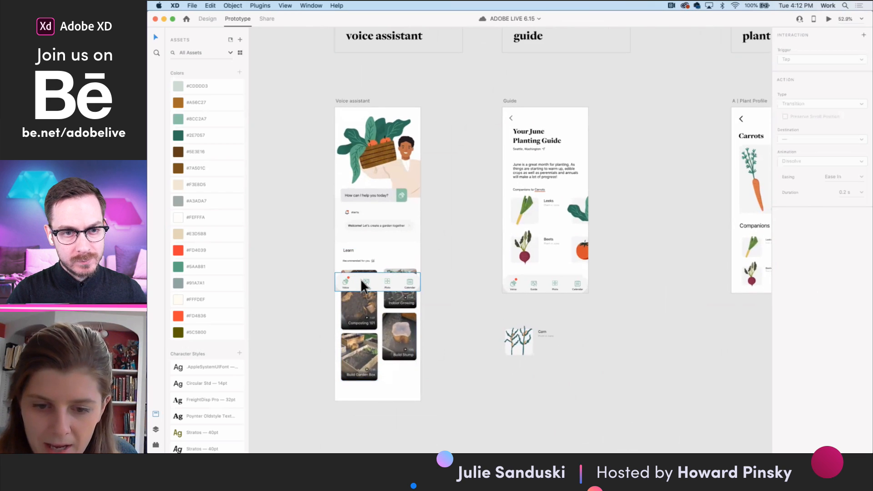
scroll(361, 279, left, 10)
scroll(361, 280, up, 5)
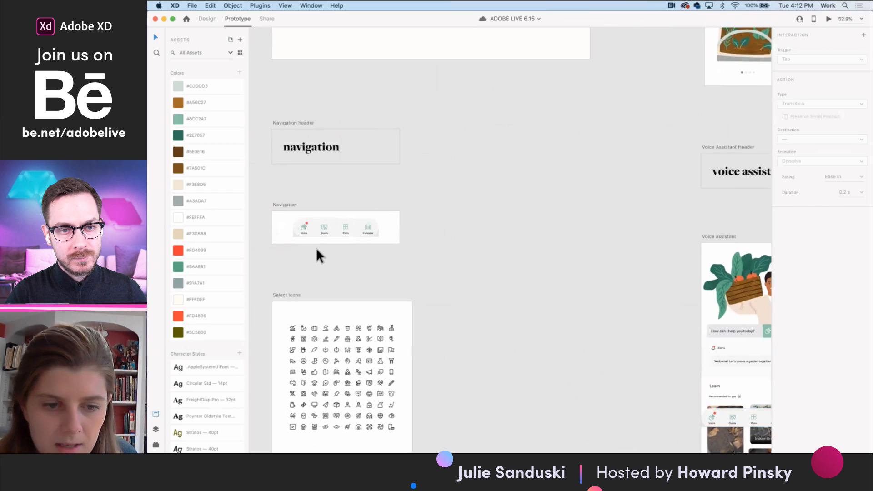
ctrl+scroll(382, 232, up, 5)
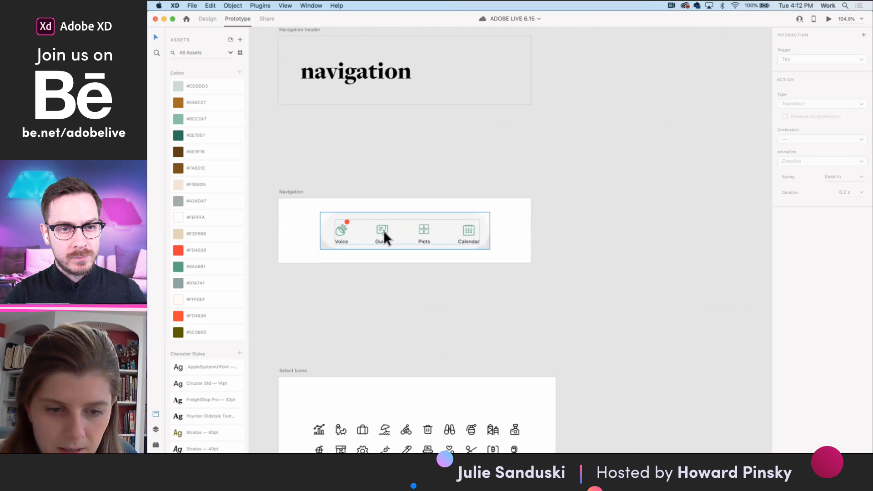
click(384, 230)
ctrl+scroll(458, 247, down, 5)
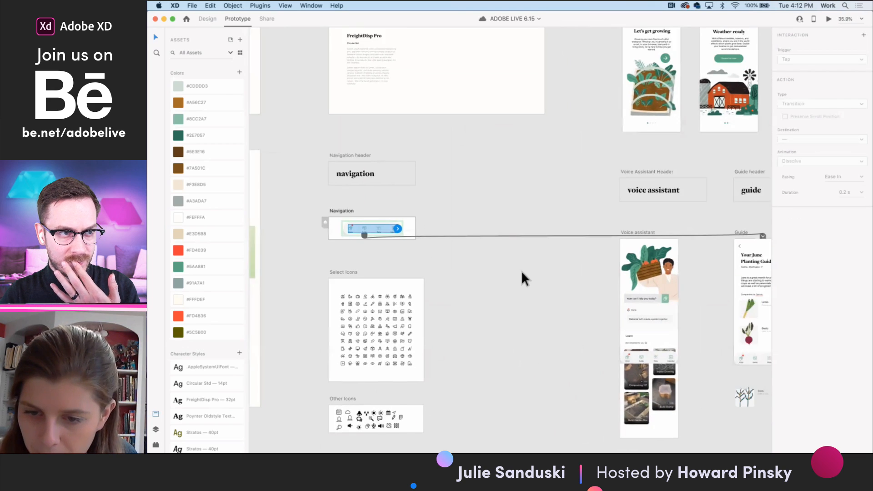
scroll(521, 271, right, 4)
scroll(522, 271, down, 2)
scroll(410, 241, left, 3)
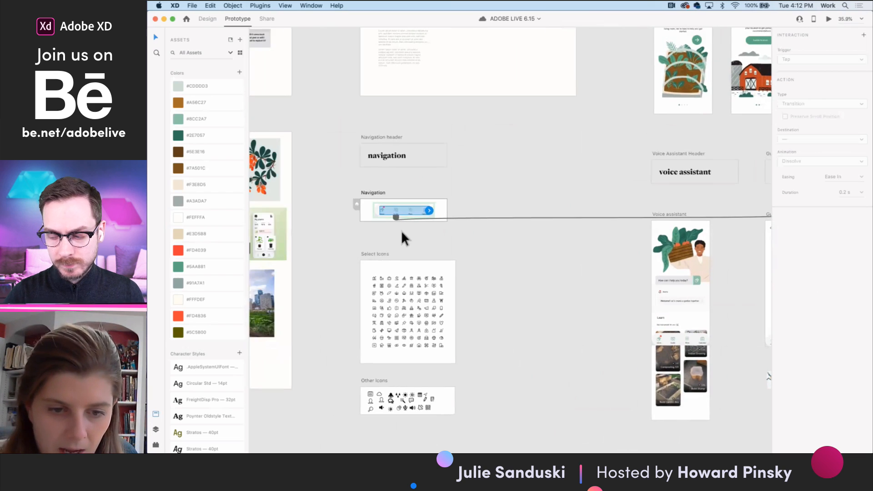
- Group the Plots icon with its label inside the Navigation component
ctrl+scroll(469, 227, up, 3)
scroll(464, 230, up, 5)
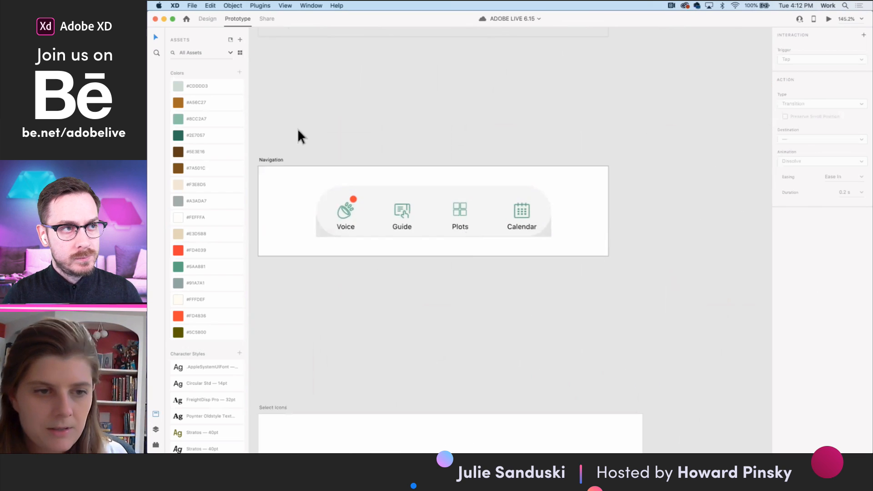
click(207, 19)
double_click(459, 225)
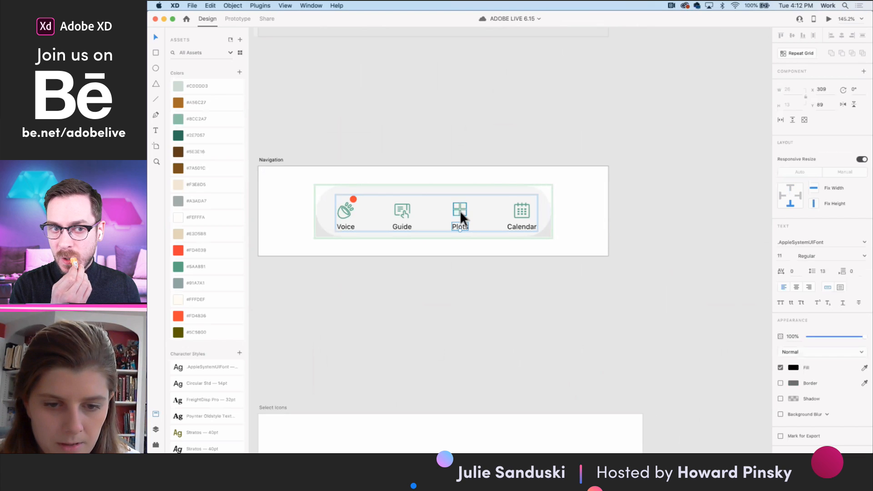
shift+click(460, 210)
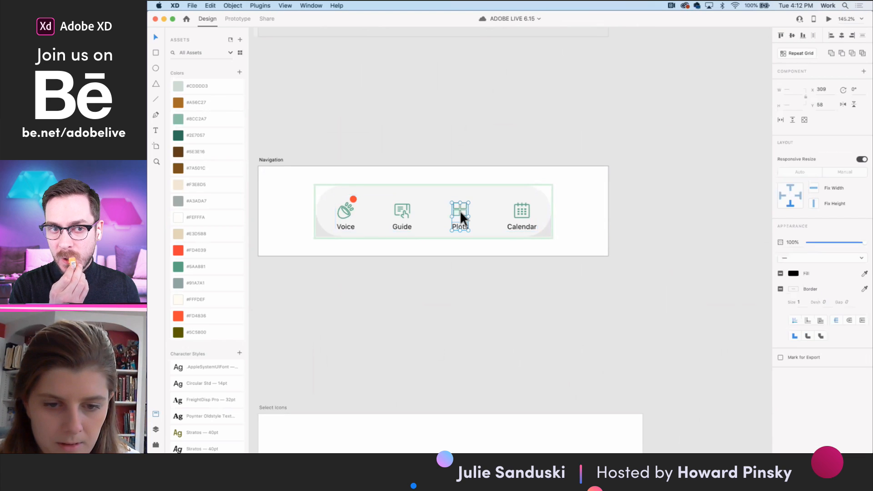
- Group the Calendar icon with its label inside the Navigation component
click(518, 213)
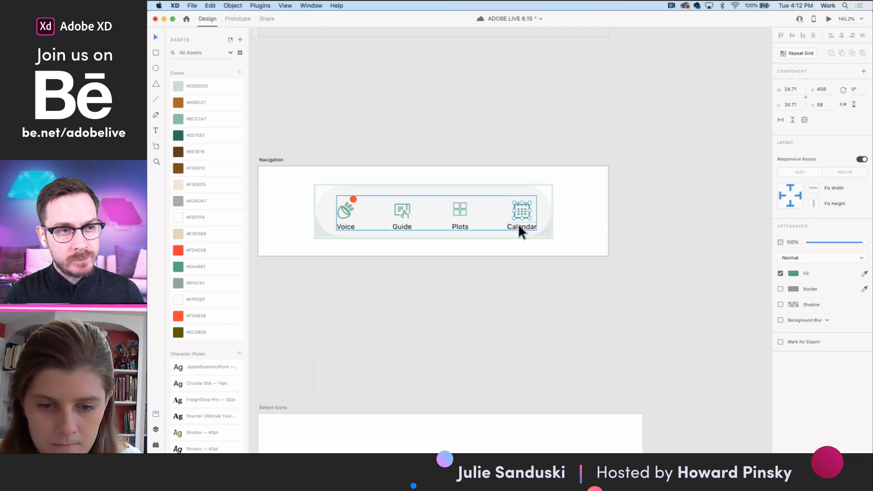
click(519, 223)
shift+click(518, 216)
key(super+g)
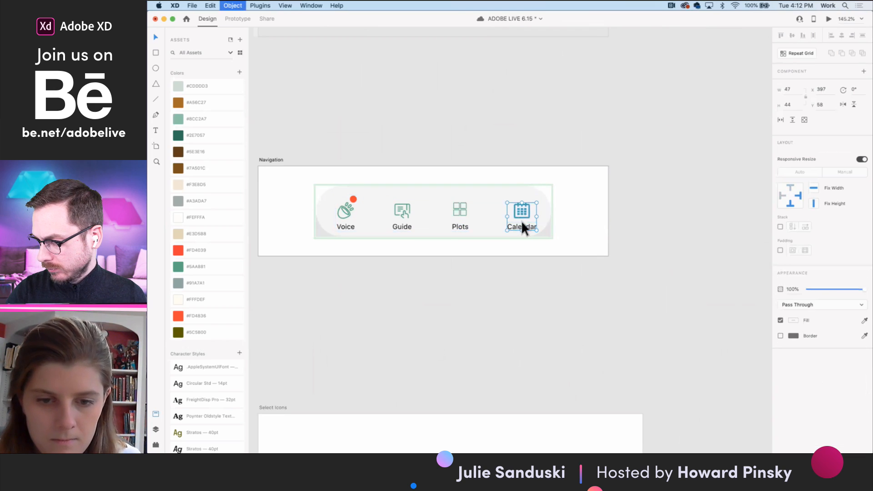
- Link the Navigation component's Plots item to the Plant Profile – 5 artboard with a Tap-triggered transition
click(403, 211)
click(459, 213)
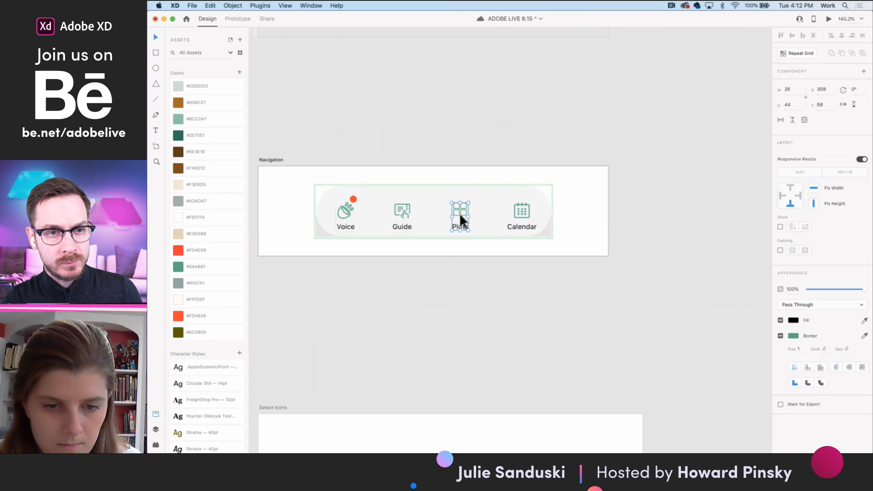
click(240, 18)
scroll(459, 201, down, 5)
scroll(458, 201, down, 5)
scroll(458, 200, right, 2)
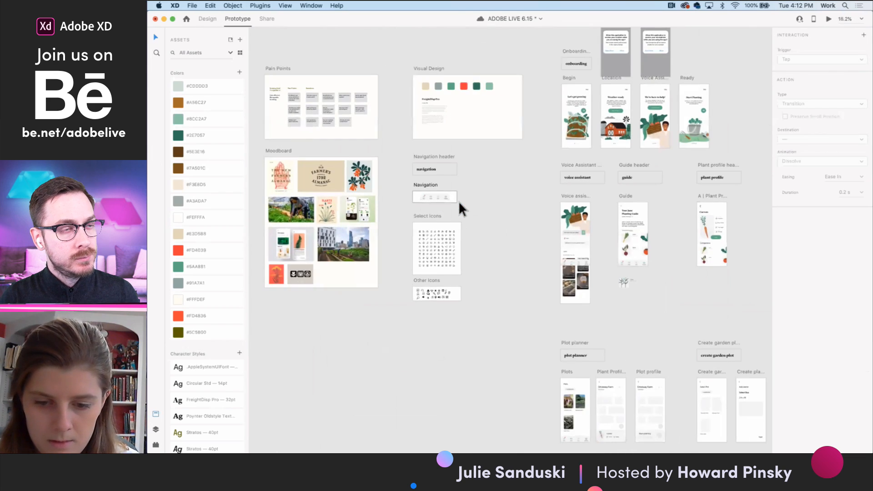
scroll(458, 201, down, 2)
drag(382, 134, 556, 323)
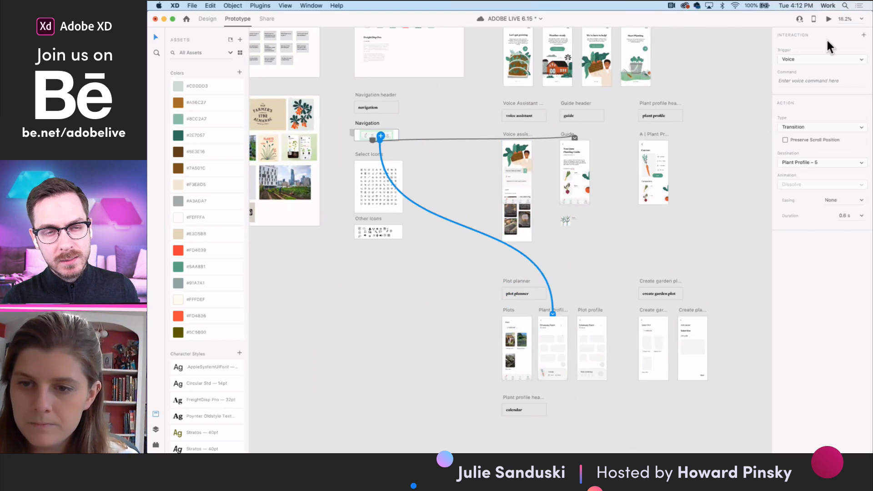
click(814, 54)
click(809, 40)
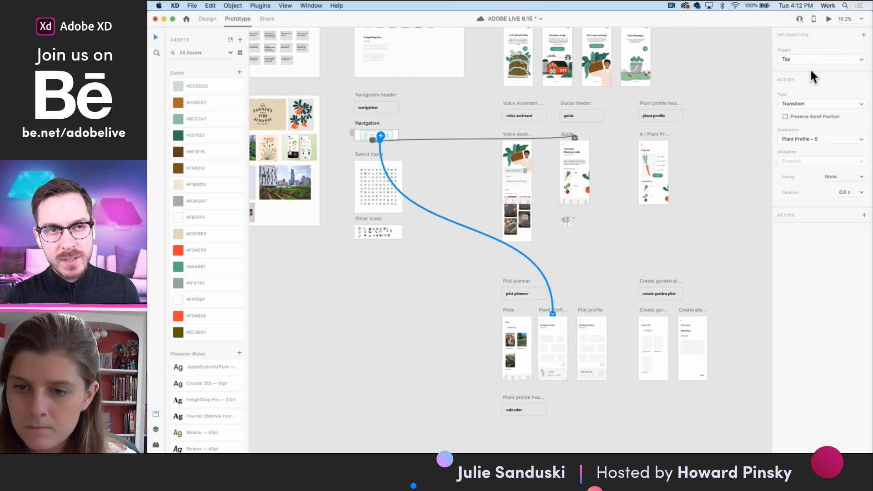
- Preview the prototype at the Driveway Farm plot planner screen, and close the preview
click(829, 21)
click(479, 265)
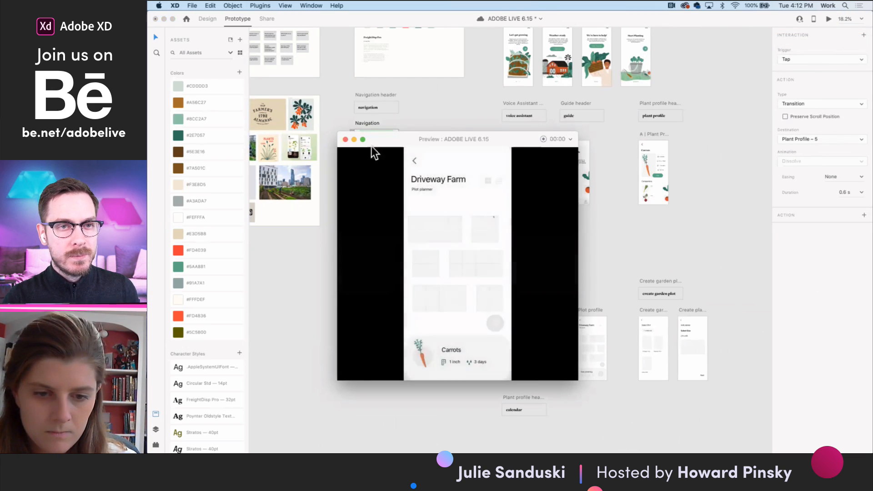
click(345, 139)
click(586, 257)
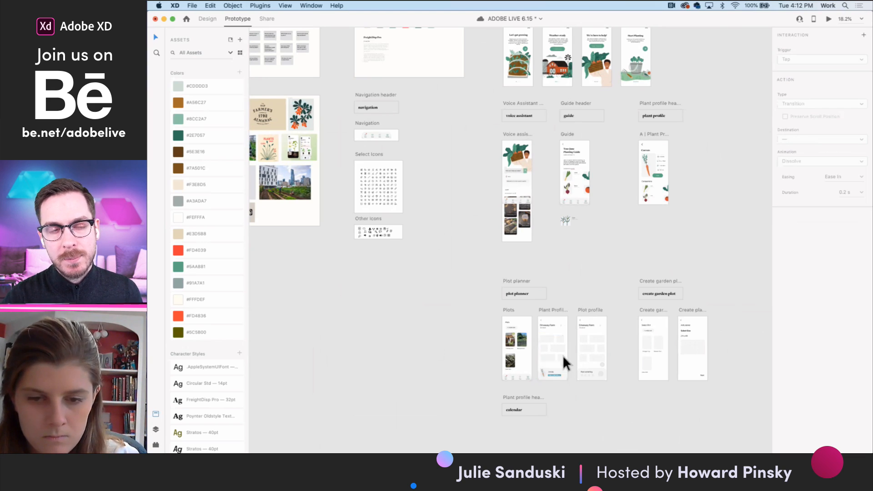
- Duplicate the Create planter artboard, placing the copy below the calendar header as an empty artboard
scroll(559, 364, up, 5)
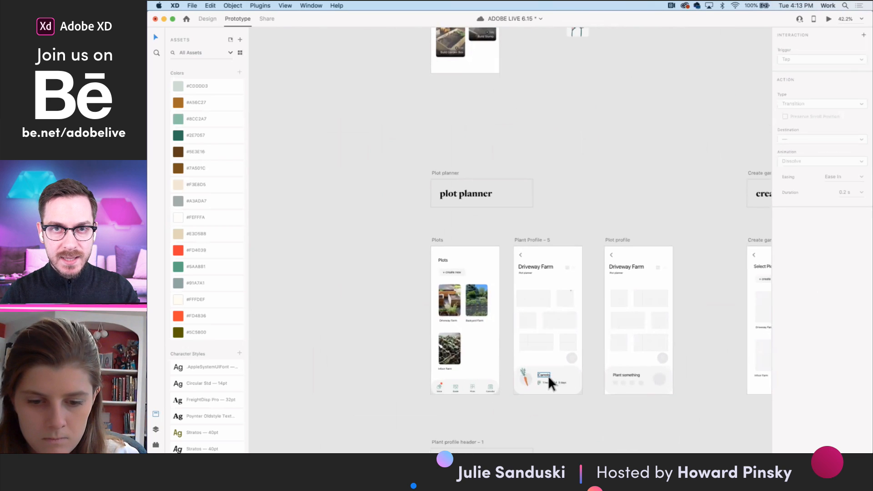
scroll(547, 376, down, 5)
scroll(501, 273, left, 5)
scroll(501, 273, up, 3)
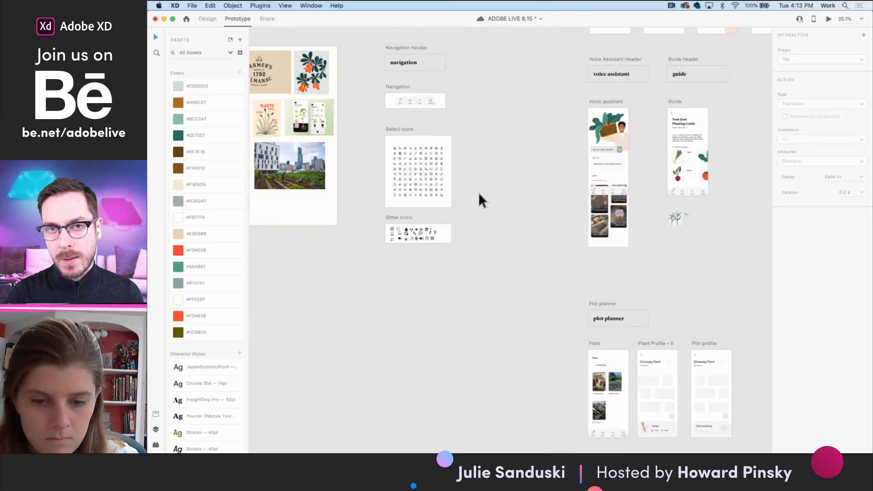
scroll(479, 193, down, 5)
scroll(478, 192, right, 3)
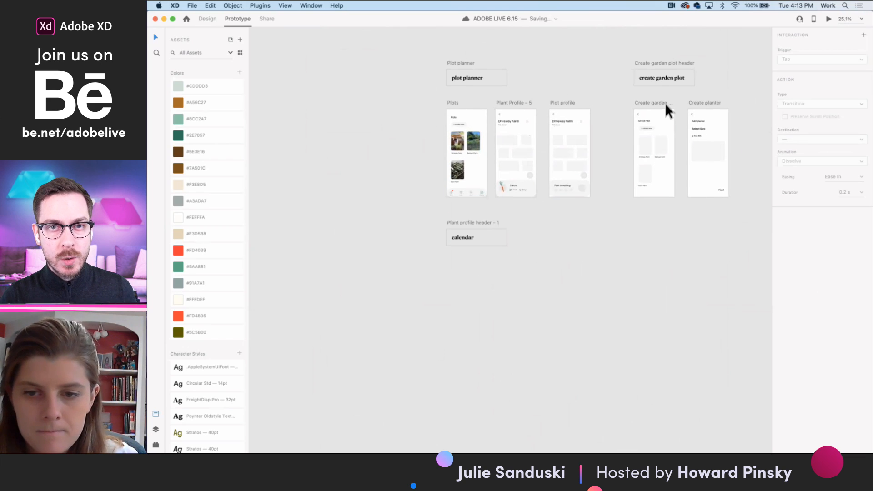
click(705, 103)
key(super+d)
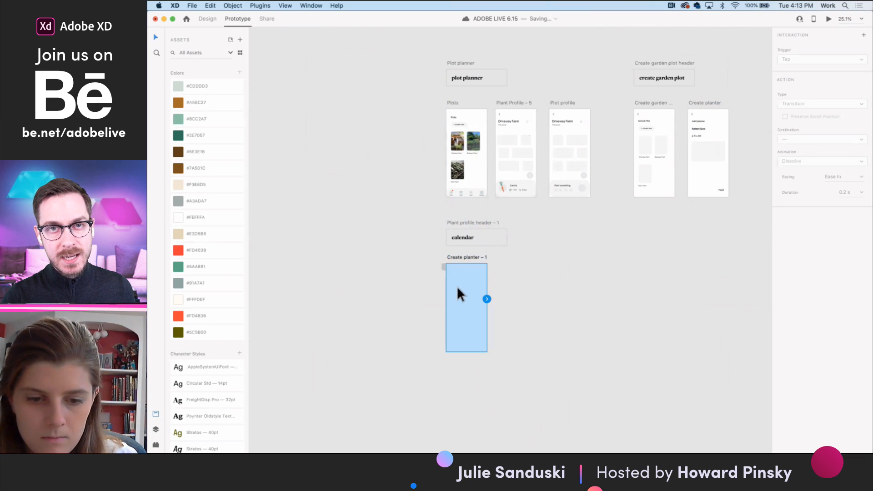
- Link the Navigation component's Calendar item to the empty artboard below the calendar header with a Tap transition
click(208, 19)
scroll(437, 217, up, 6)
scroll(436, 217, left, 3)
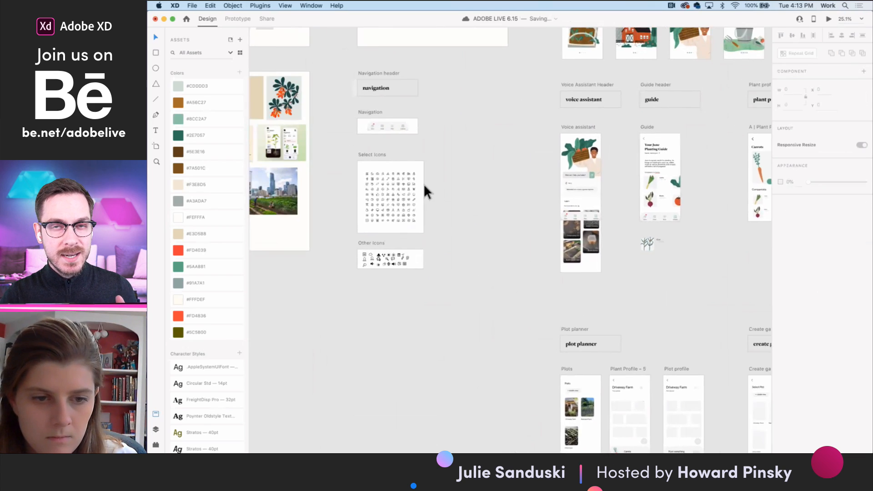
click(427, 124)
scroll(432, 128, up, 6)
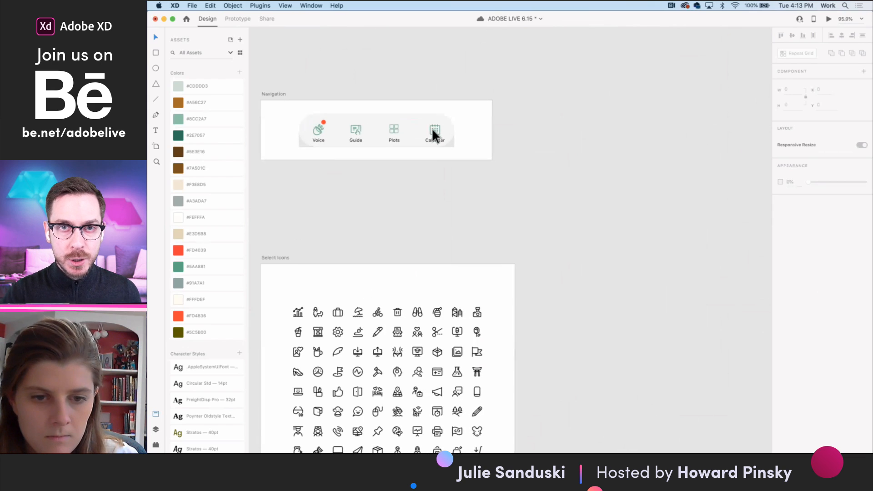
double_click(432, 128)
click(238, 18)
scroll(468, 130, down, 5)
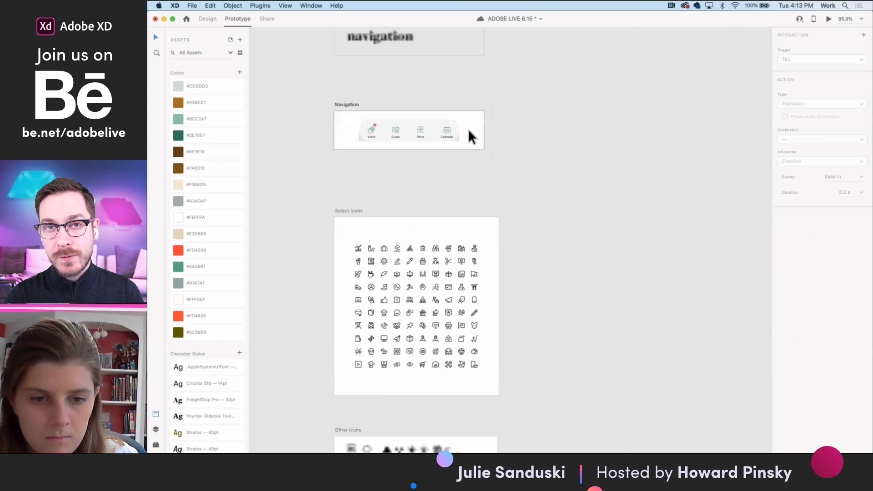
scroll(469, 129, down, 2)
scroll(469, 129, right, 2)
scroll(452, 134, down, 2)
scroll(452, 135, down, 2)
scroll(452, 135, right, 2)
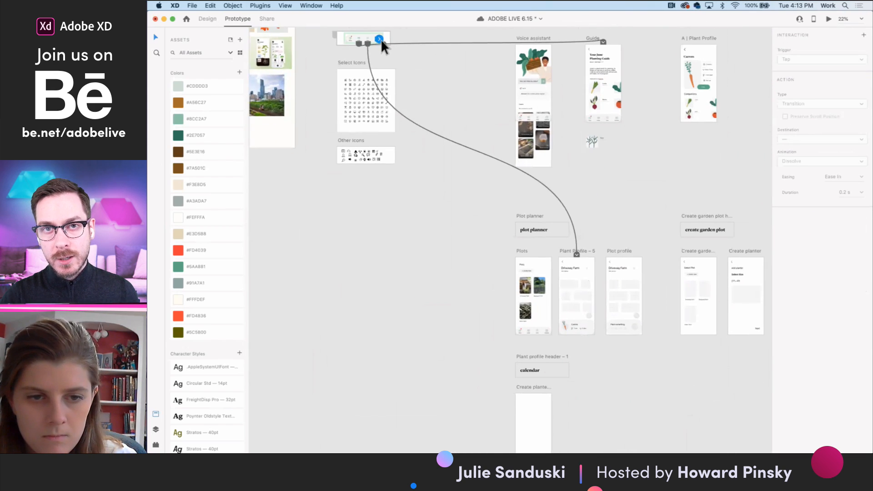
drag(379, 39, 536, 389)
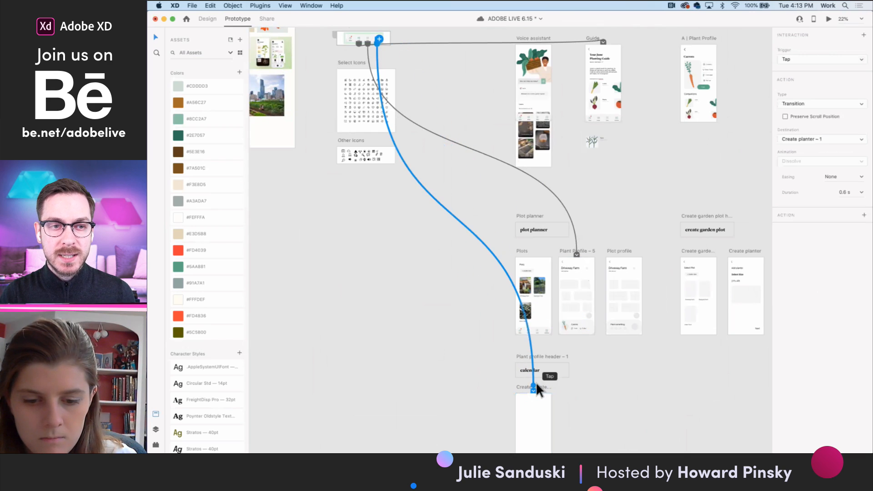
- Rename the empty artboard below the calendar header as Calendar
double_click(532, 387)
text(Calendar)
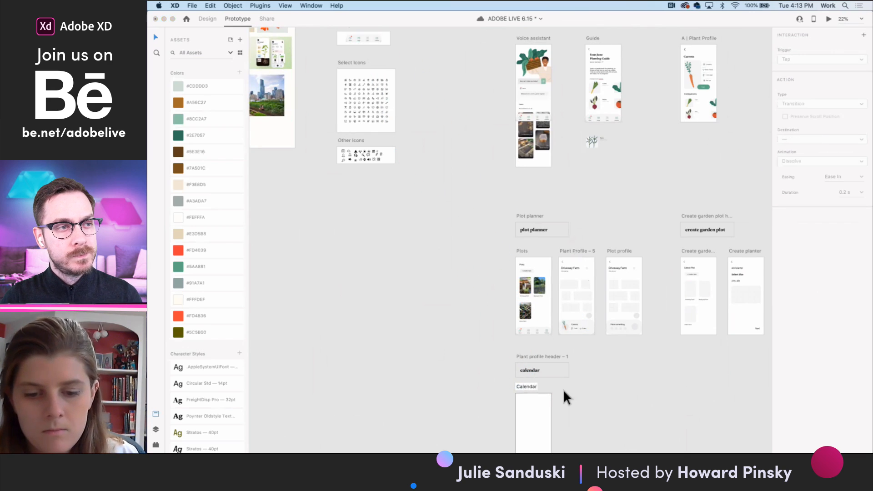
key(Return)
- Examine the prototype links on the Navigation component, including the Calendar item's link, and clear the selection
scroll(392, 104, up, 3)
scroll(395, 103, up, 5)
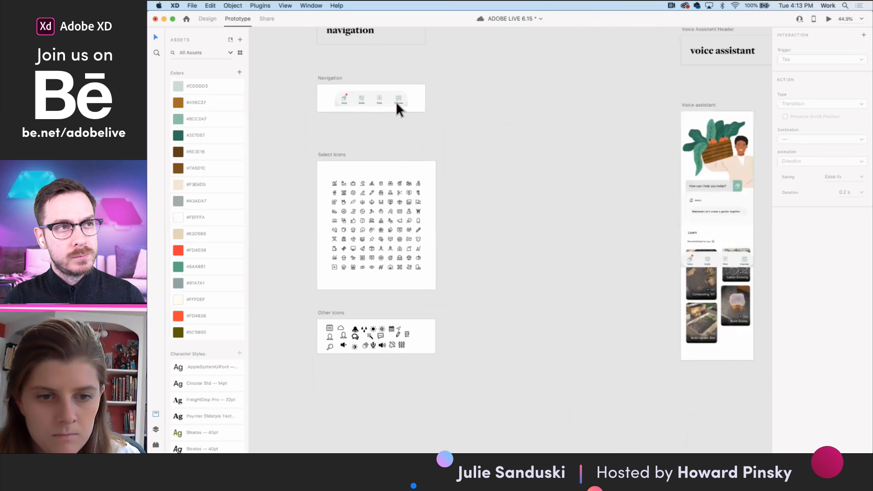
click(399, 98)
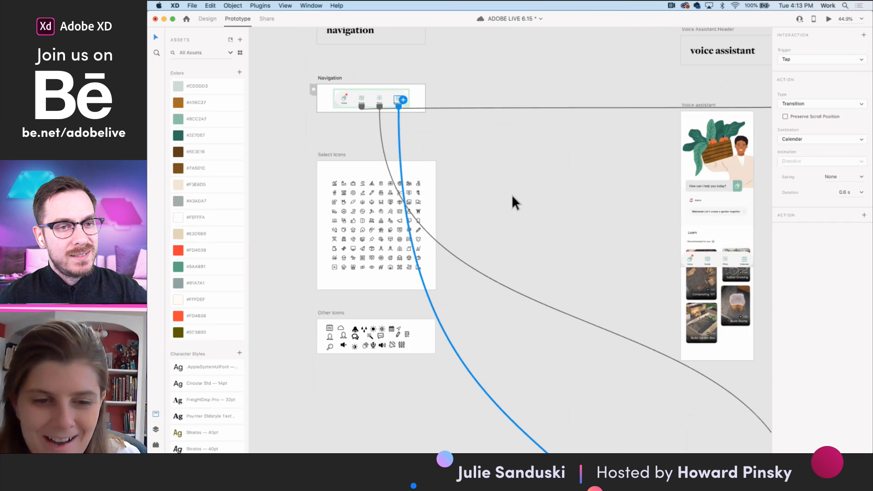
scroll(520, 198, down, 5)
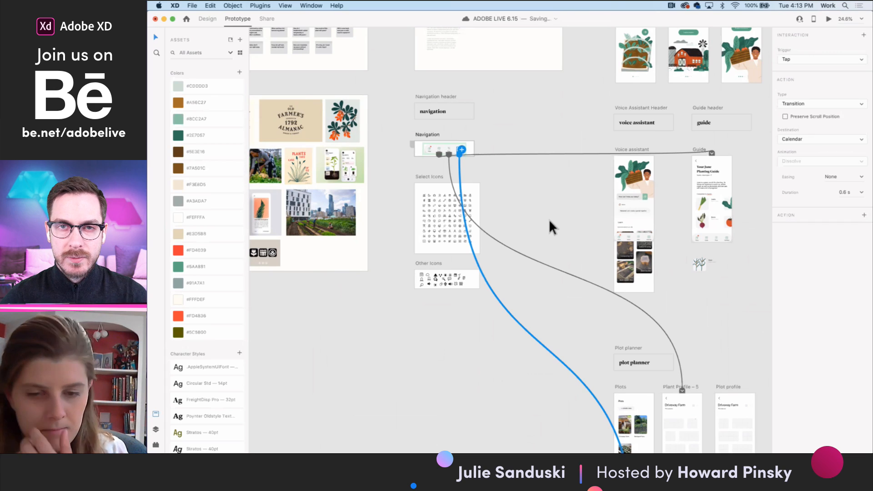
click(556, 224)
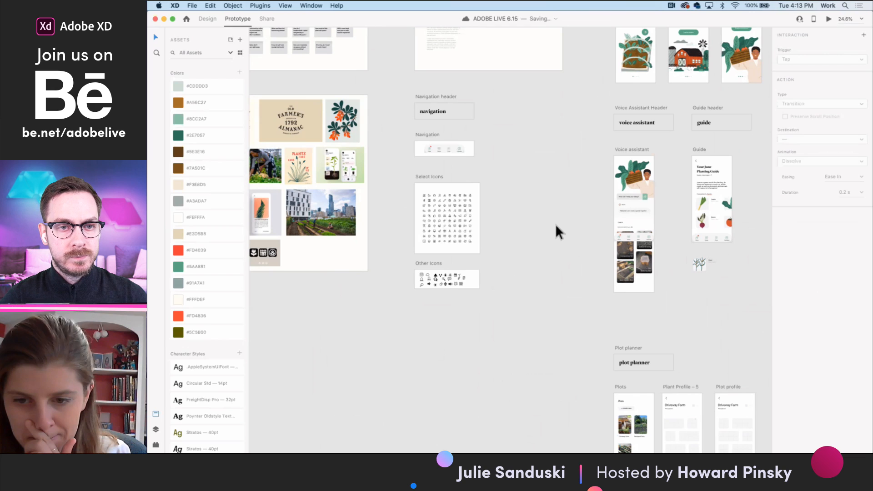
- Review the Voice assistant, Guide, plot planner and onboarding artboards
scroll(615, 226, right, 3)
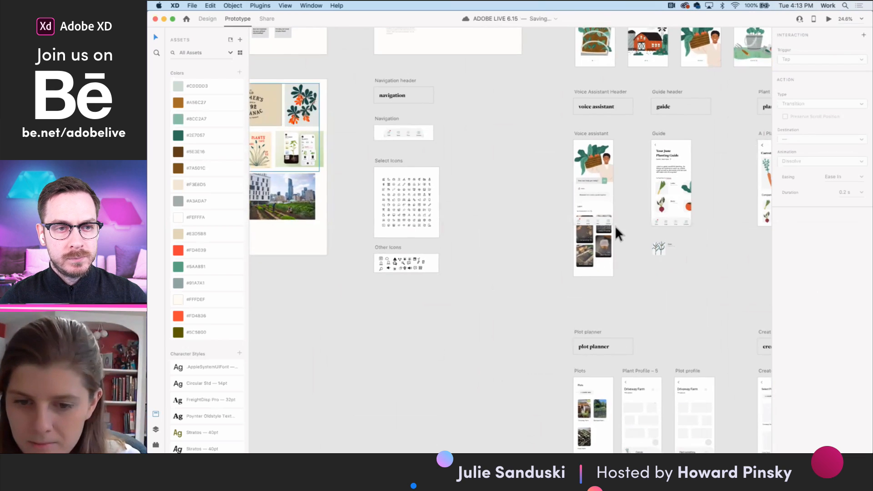
scroll(615, 226, up, 5)
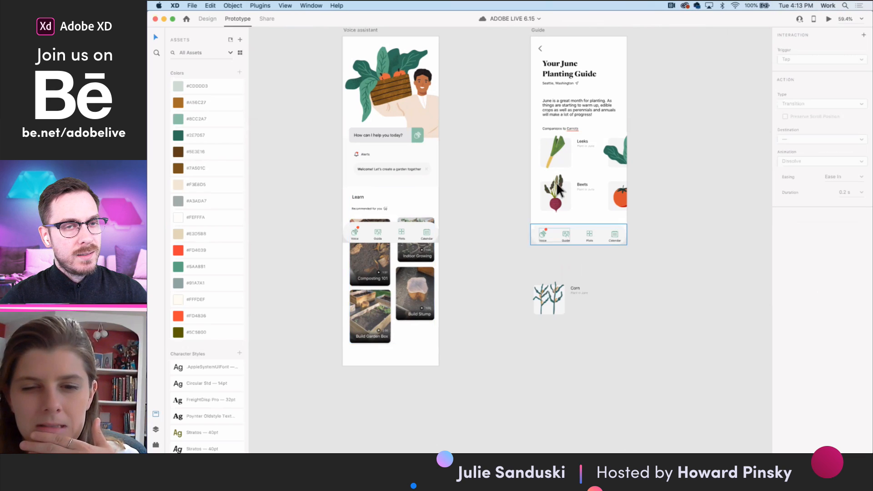
scroll(632, 246, down, 5)
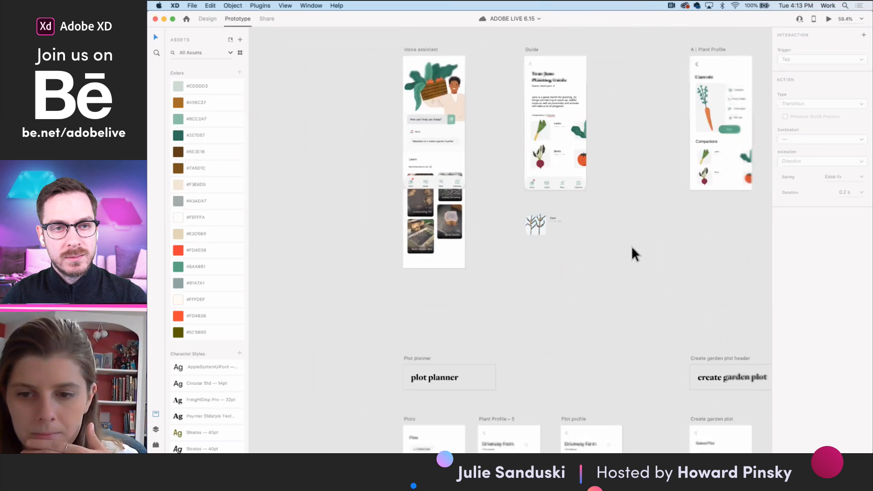
scroll(632, 246, down, 3)
scroll(632, 246, down, 5)
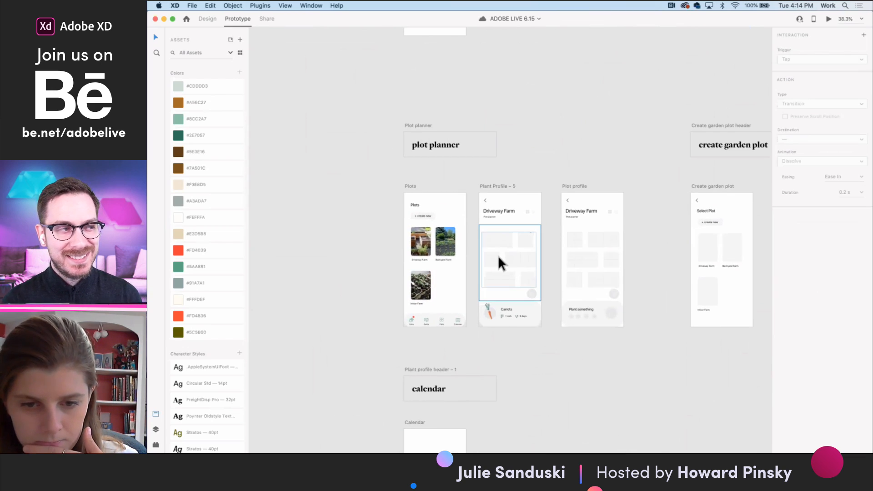
scroll(498, 256, up, 20)
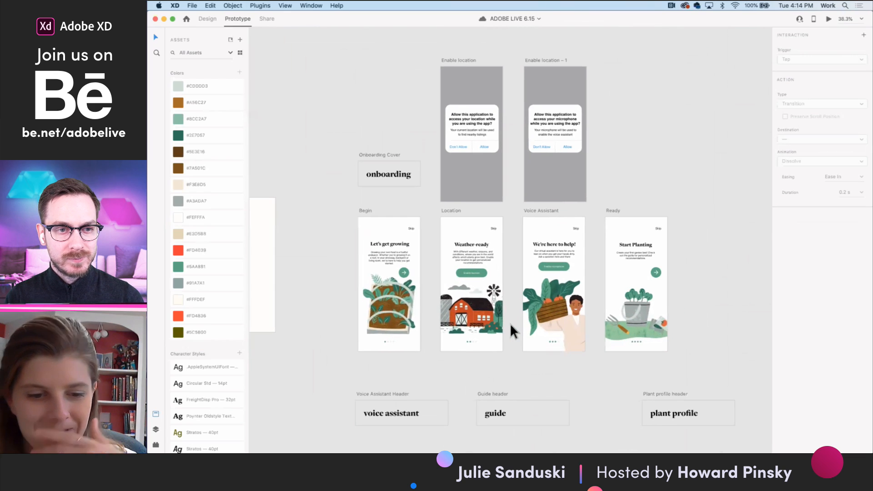
scroll(510, 324, down, 1)
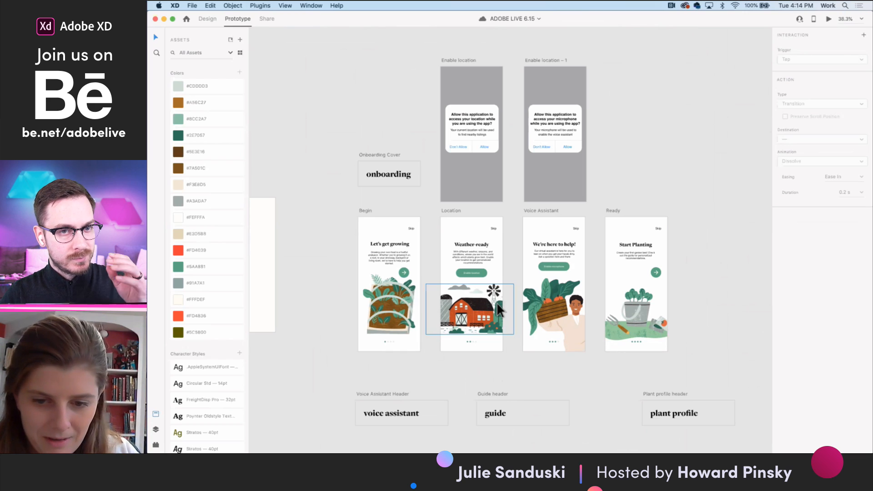
- Duplicate the Location onboarding artboard in design mode and place the copy to the right of the Ready artboard
scroll(498, 302, down, 5)
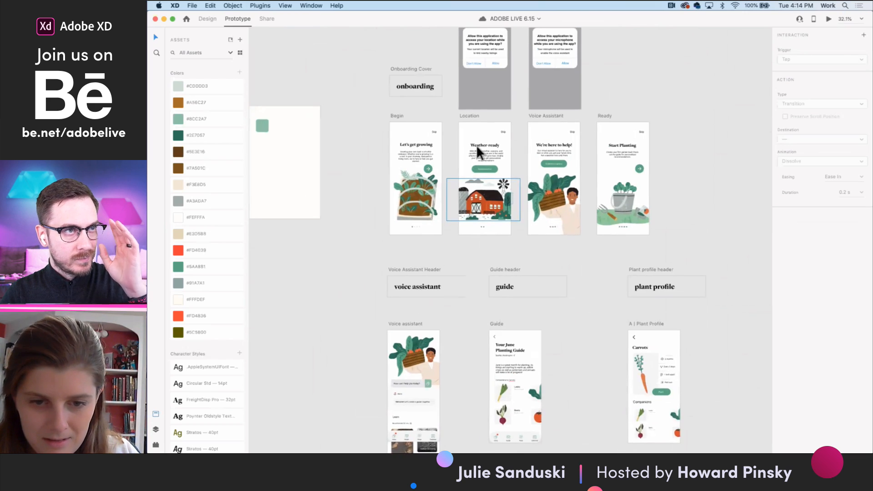
click(469, 115)
click(204, 19)
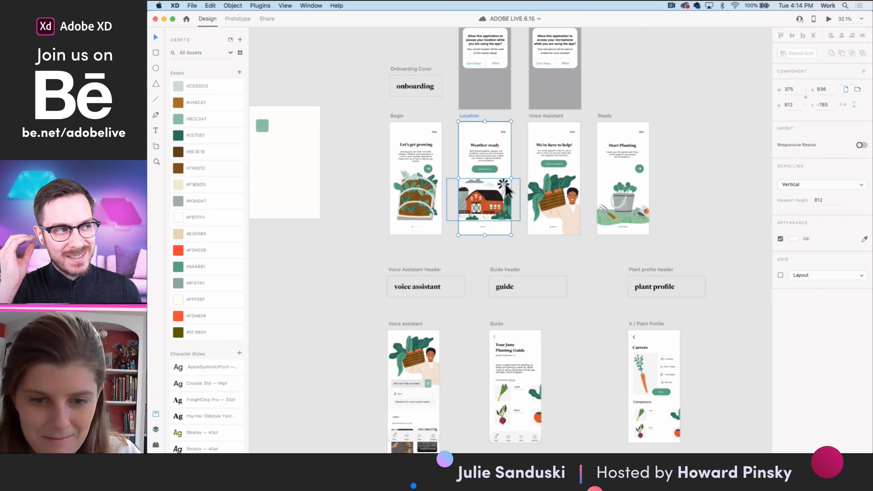
scroll(505, 182, up, 3)
scroll(505, 182, up, 1)
scroll(449, 89, down, 4)
scroll(449, 89, up, 3)
scroll(449, 89, right, 3)
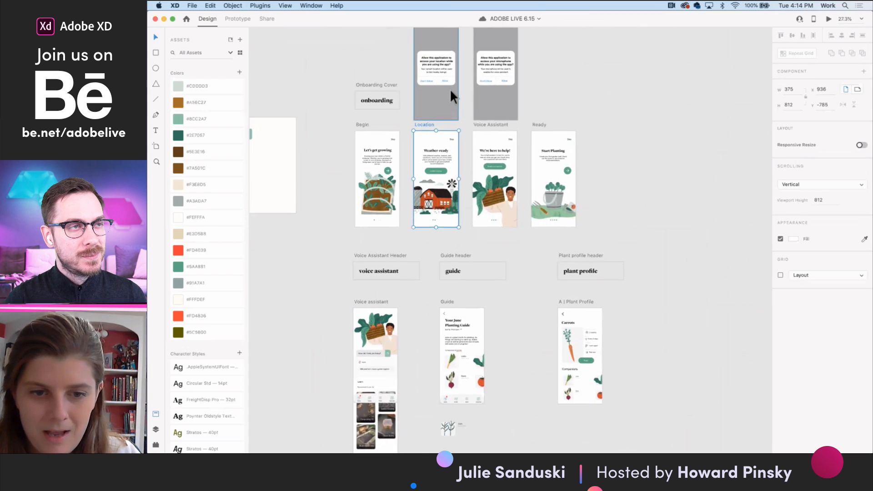
drag(587, 161, 626, 138)
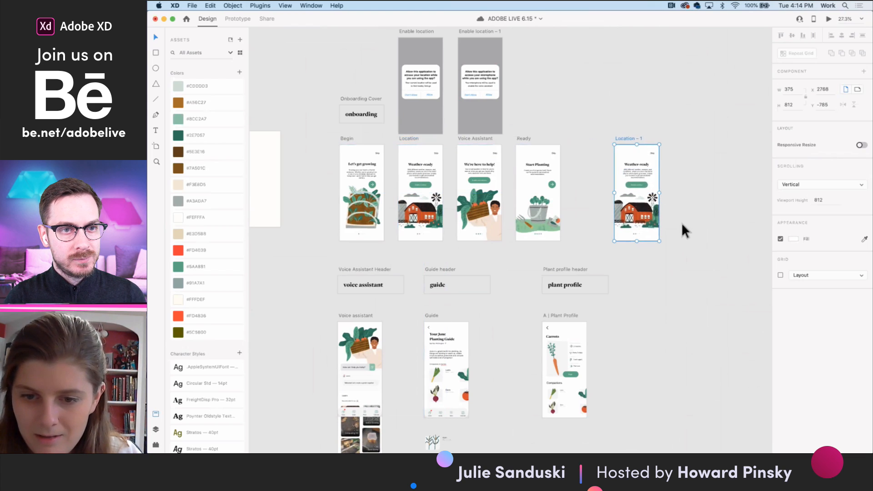
- Set the rotation of the windmill blades on the copied Location artboard to 360°
scroll(659, 201, up, 3)
double_click(653, 195)
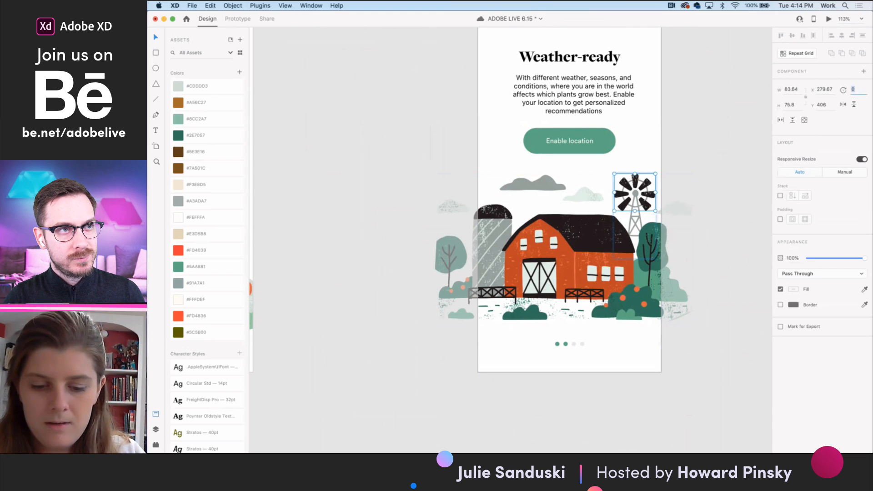
text(360)
key(Return)
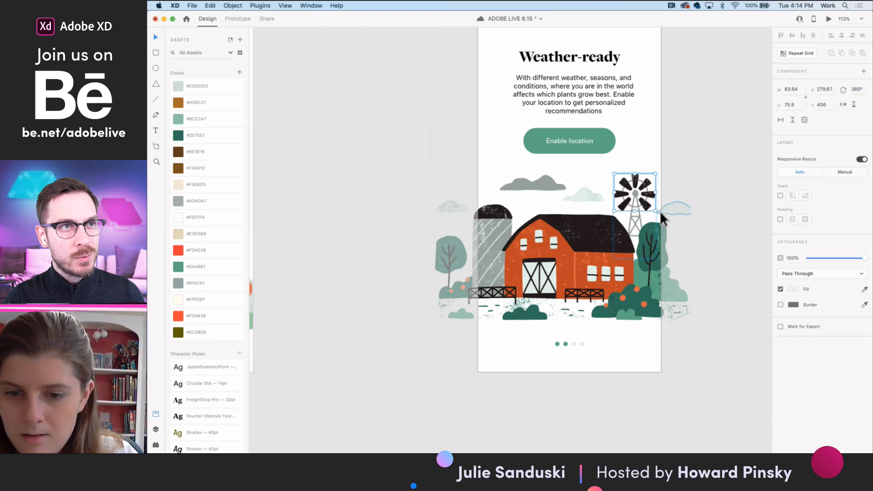
- Link the Location artboard to the Location – 1 copy in prototype mode, using a Time trigger
scroll(713, 224, down, 3)
scroll(712, 227, down, 1)
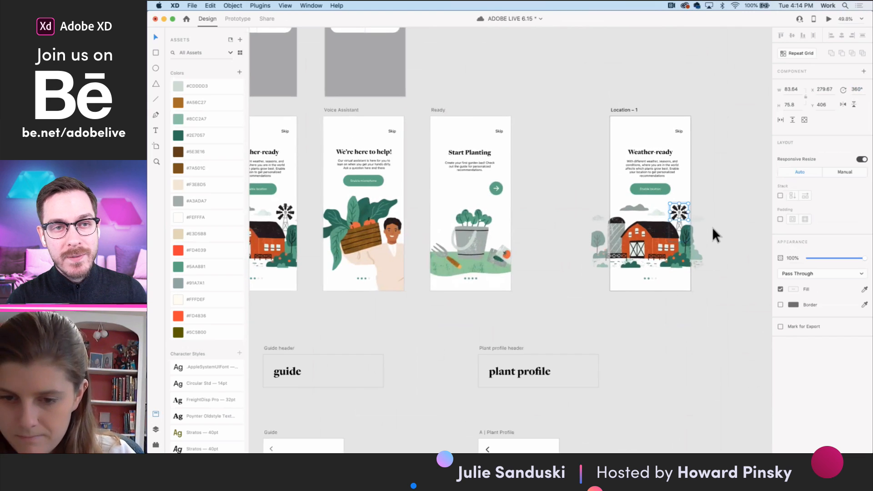
scroll(659, 230, left, 2)
scroll(402, 160, left, 2)
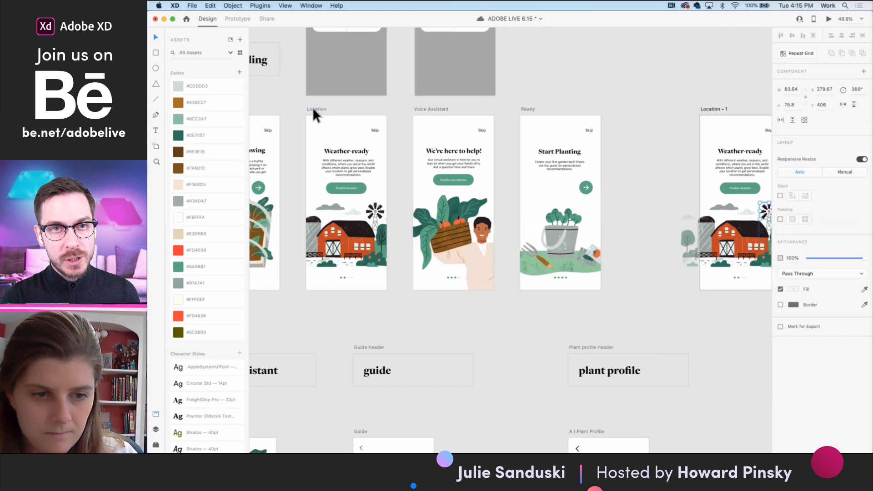
click(313, 108)
click(237, 19)
drag(386, 195, 719, 210)
click(814, 59)
click(807, 70)
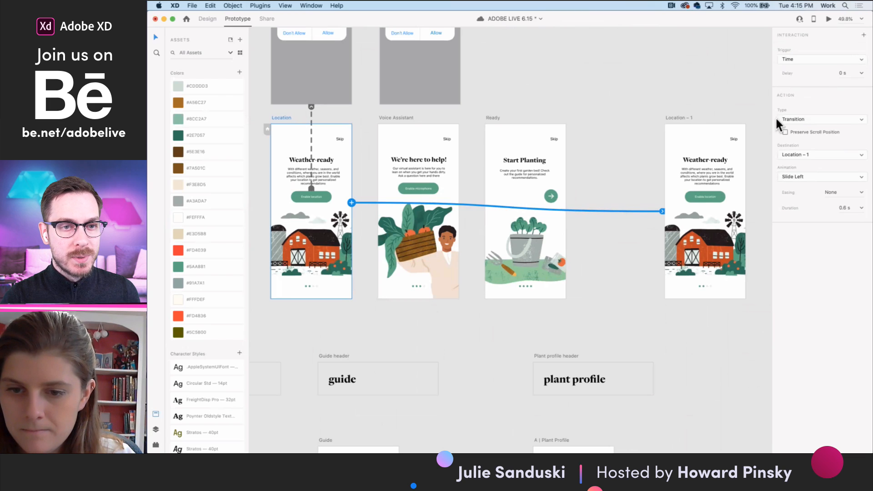
- Preview the link from the Location artboard, change its action type to Auto-Animate, and preview it again
click(828, 19)
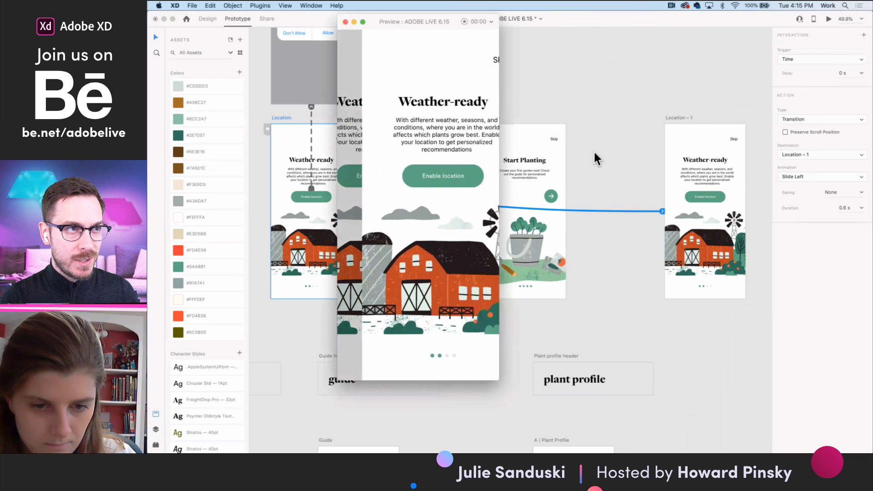
click(345, 21)
click(804, 120)
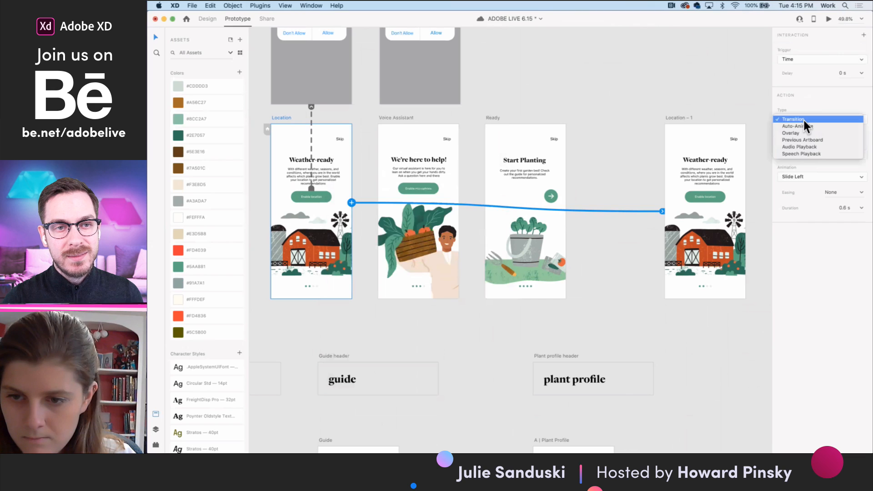
click(802, 126)
click(829, 20)
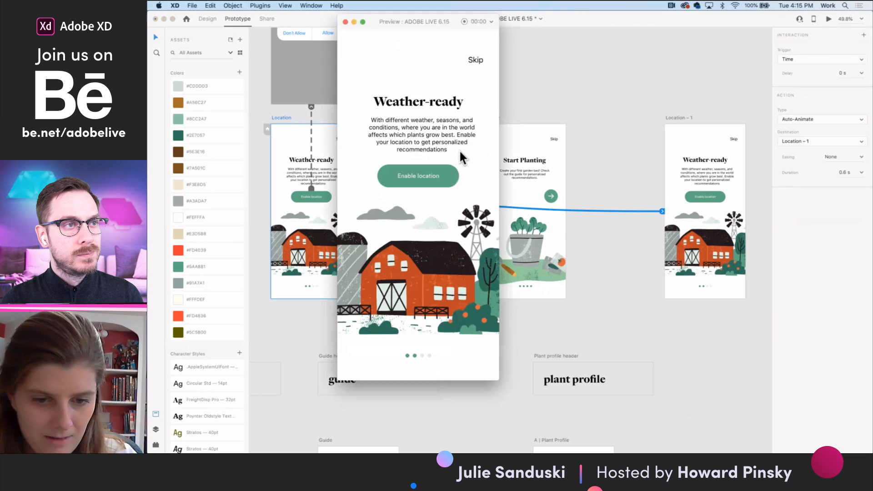
click(345, 22)
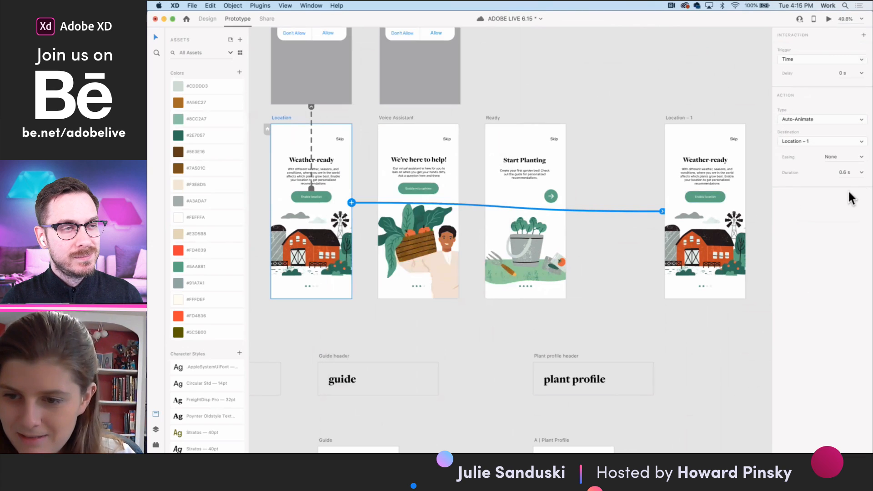
- Set the Auto-Animate duration to 2 s and preview the Location artboard's animation
click(849, 172)
click(843, 214)
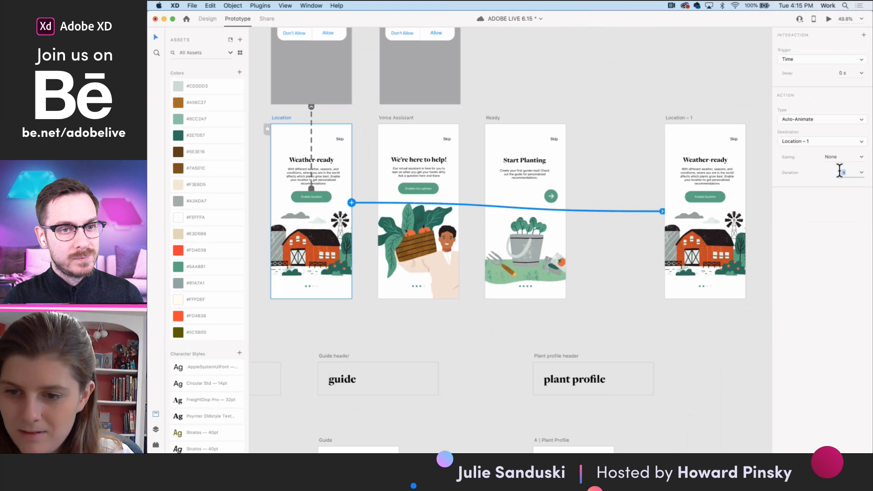
text(2)
click(830, 20)
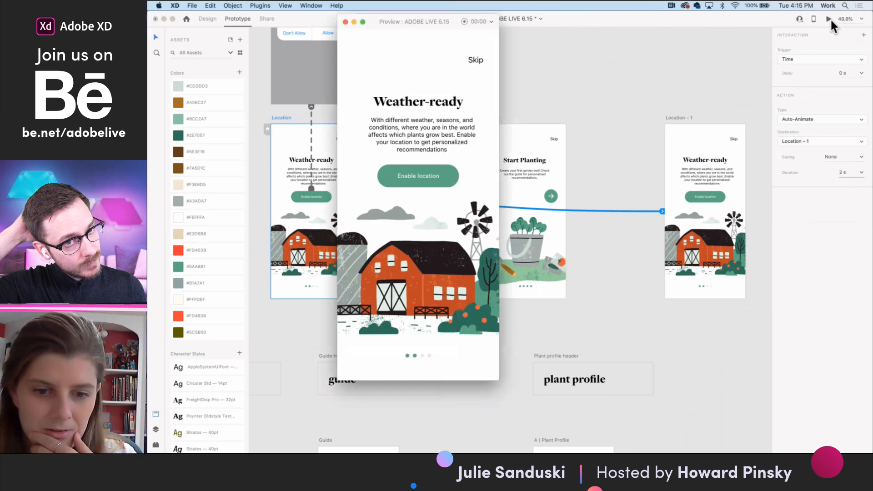
click(345, 22)
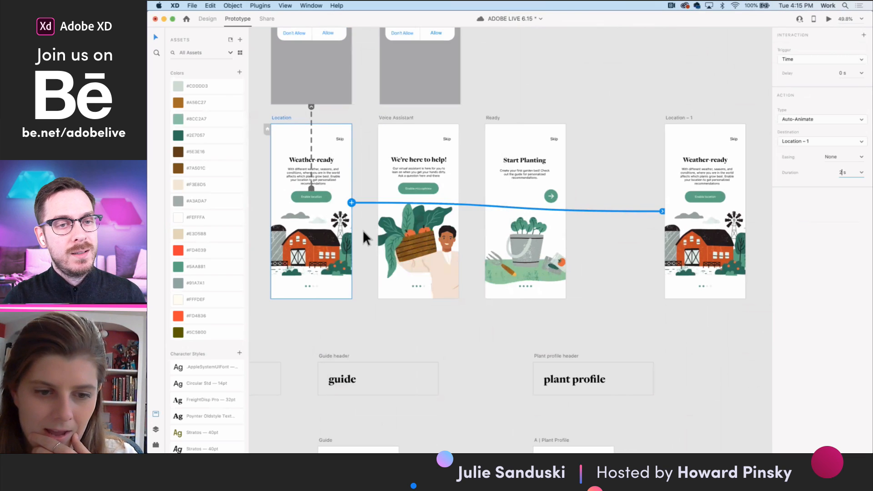
- Delete the Location – 1 artboard
click(575, 109)
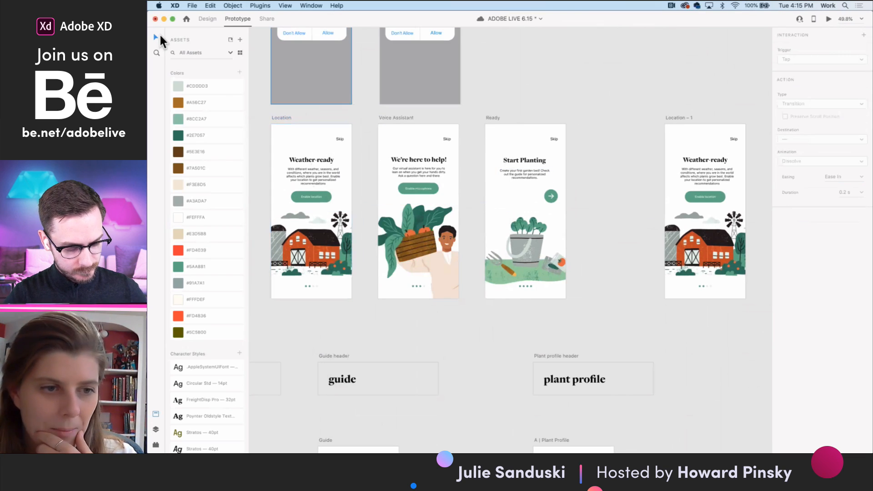
click(681, 118)
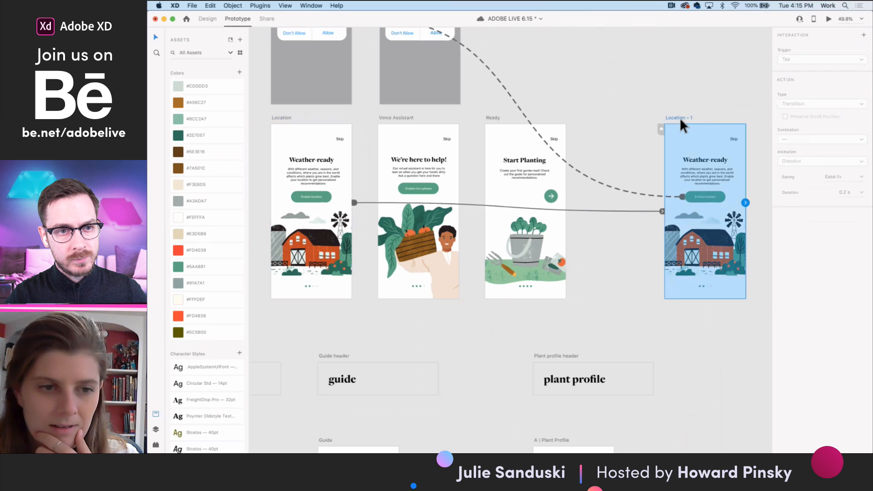
key(Delete)
- In design mode, draw a closed four-point blade with the Pen tool in the lower gap of the Location artboard's windmill
scroll(317, 244, up, 5)
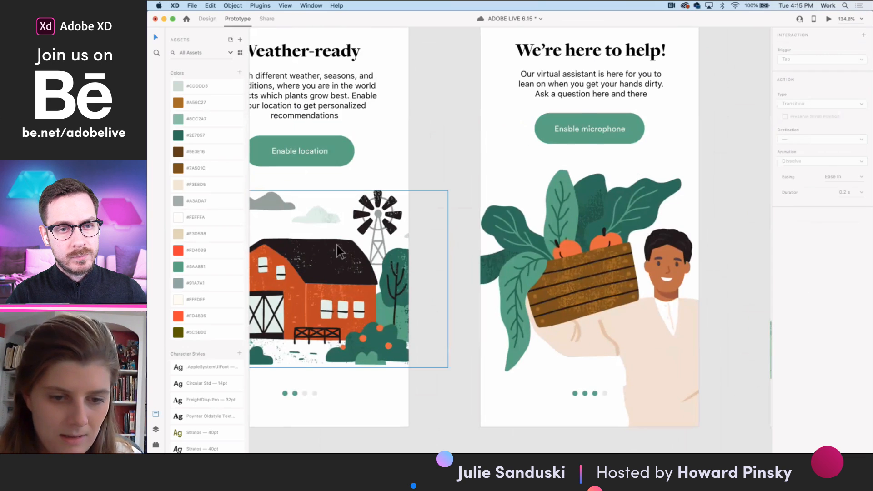
scroll(337, 244, up, 5)
click(446, 195)
click(199, 21)
double_click(449, 177)
double_click(449, 177)
double_click(449, 177)
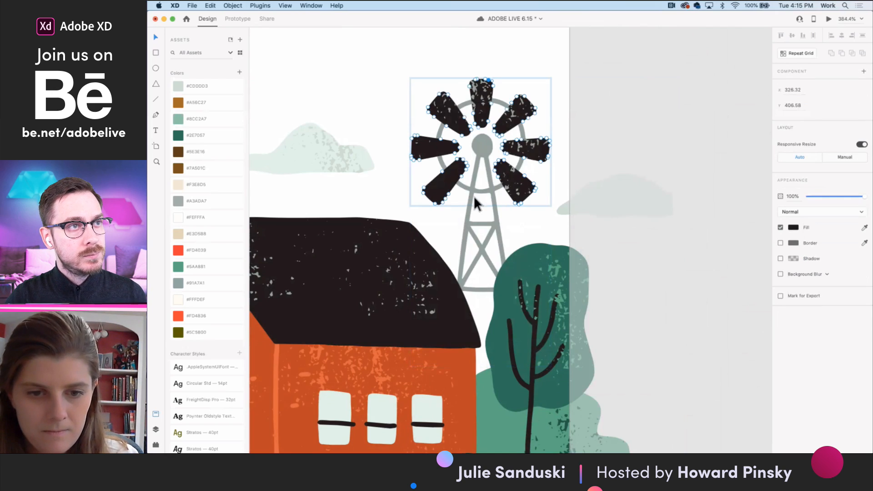
key(Escape)
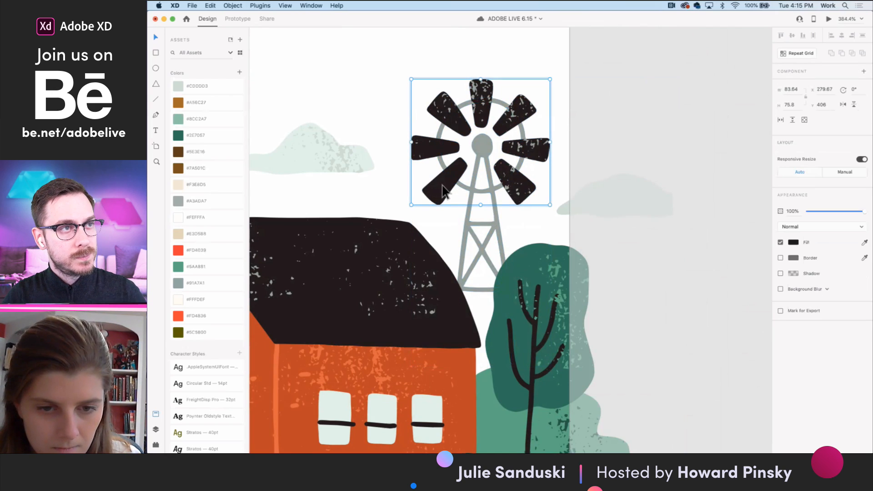
double_click(443, 191)
scroll(444, 184, up, 3)
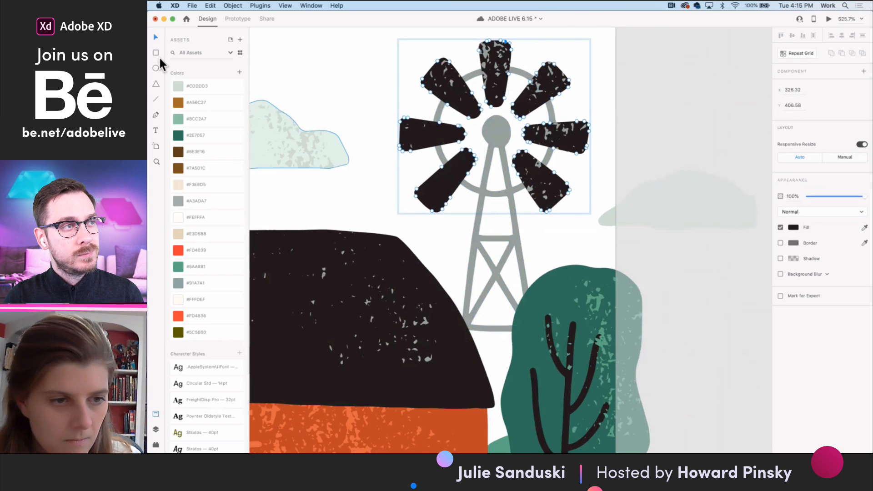
click(485, 163)
click(465, 214)
click(508, 218)
click(504, 164)
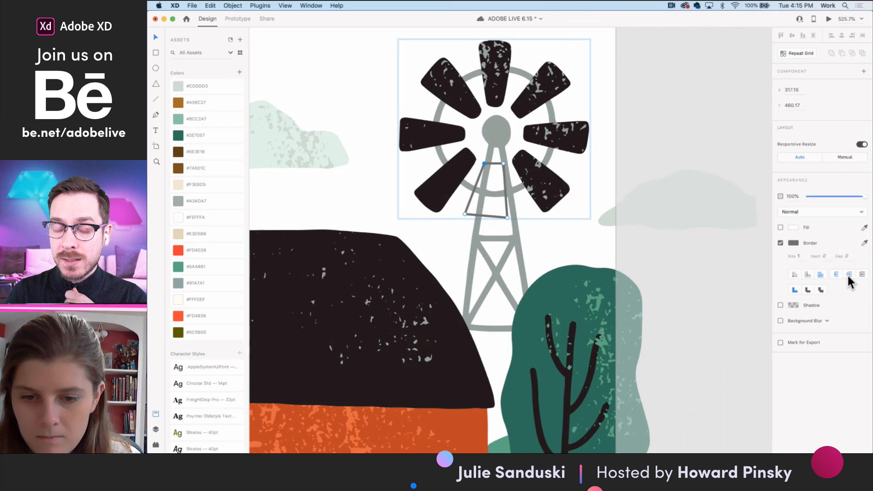
- Set the new blade shape's border color to black and turn on its fill
click(794, 243)
click(692, 259)
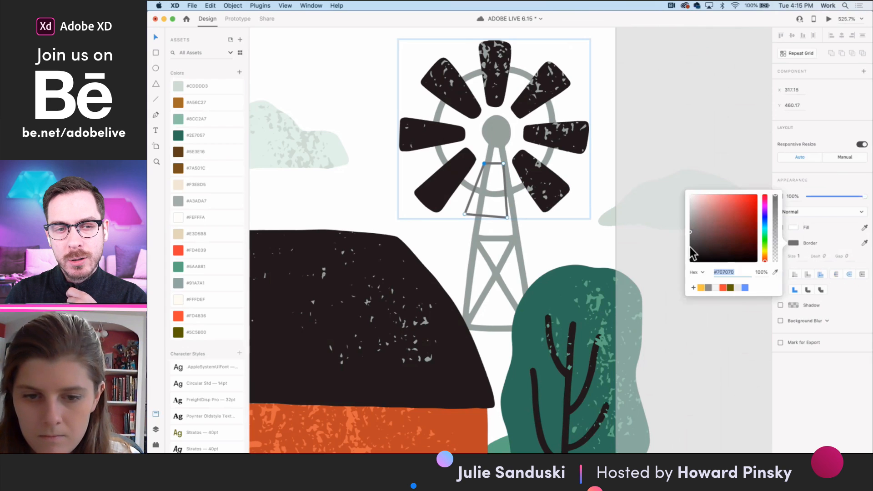
click(790, 214)
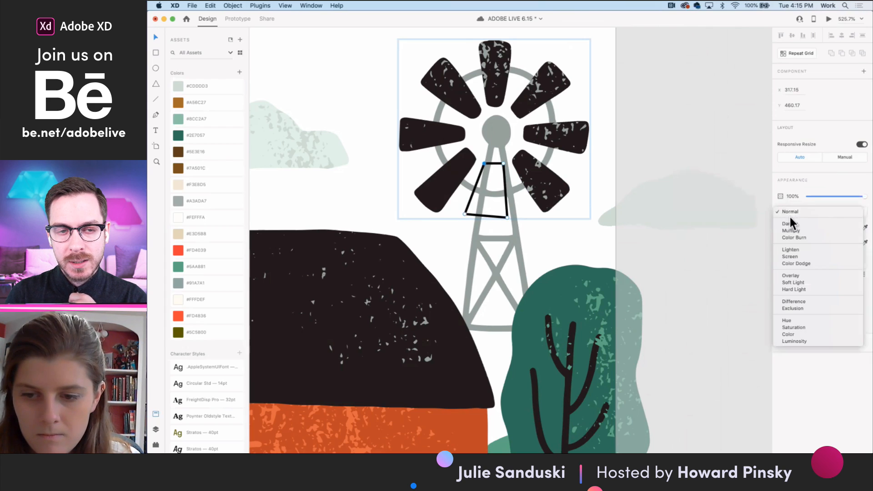
click(787, 212)
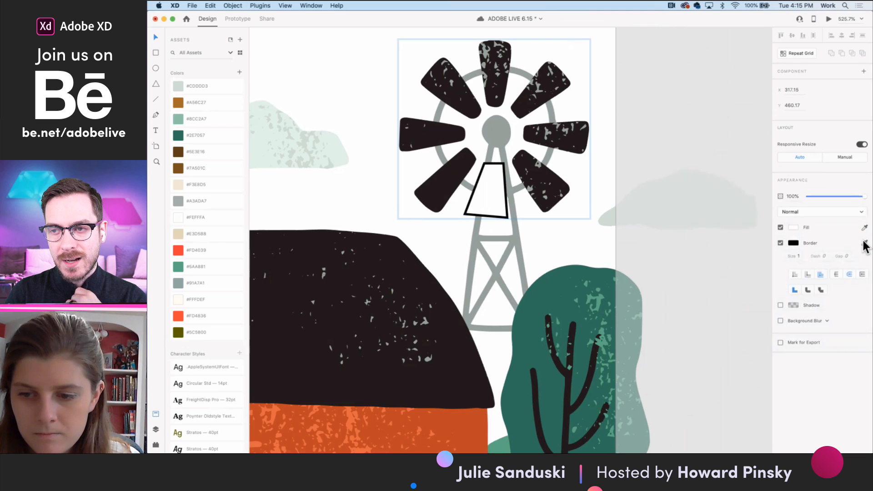
click(796, 244)
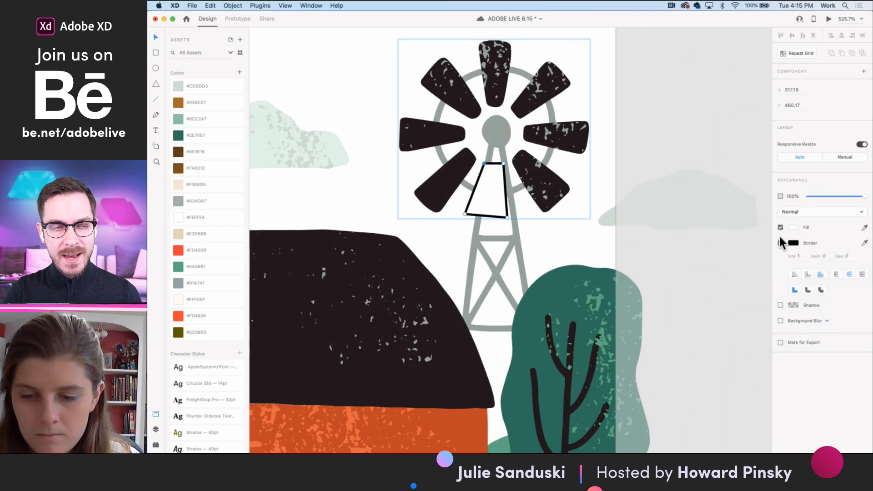
- Fill the new blade with the dark color sampled from the neighboring blade and turn off its border
click(793, 228)
click(866, 228)
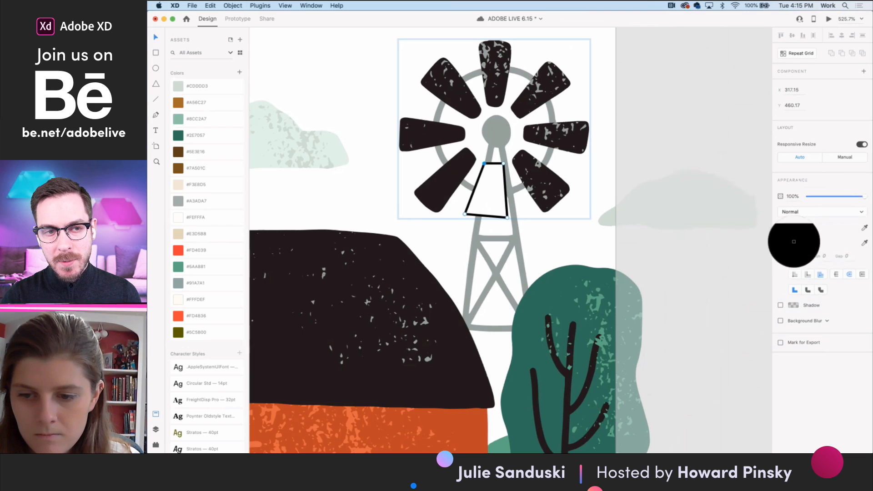
click(794, 243)
click(157, 36)
click(865, 228)
click(449, 190)
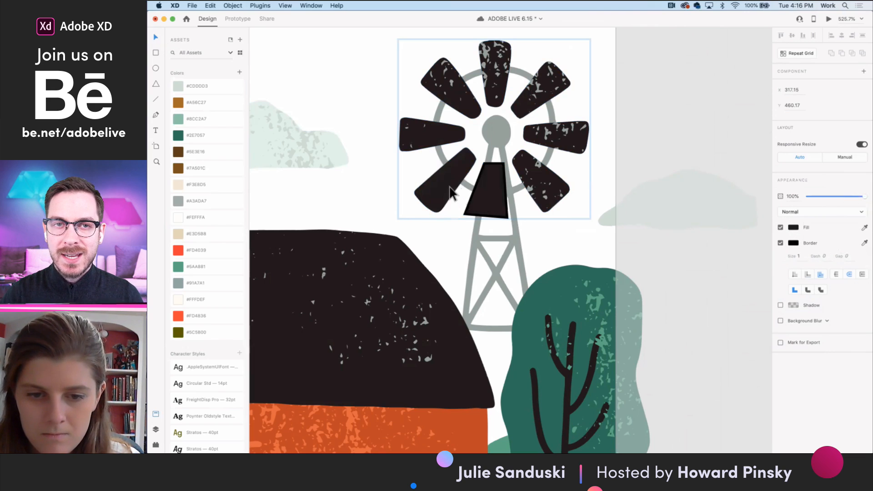
click(781, 243)
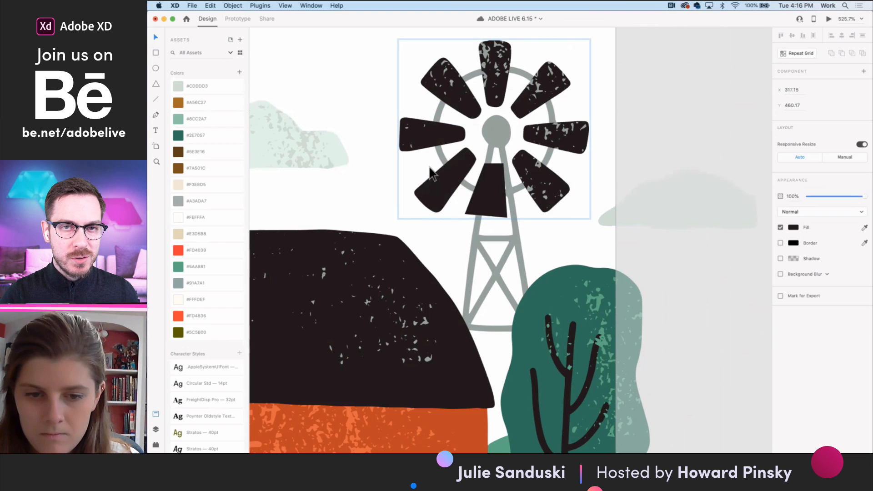
- Round the new blade's wide lower end by converting both bottom corner points to curves and shortening their handles
scroll(487, 201, up, 5)
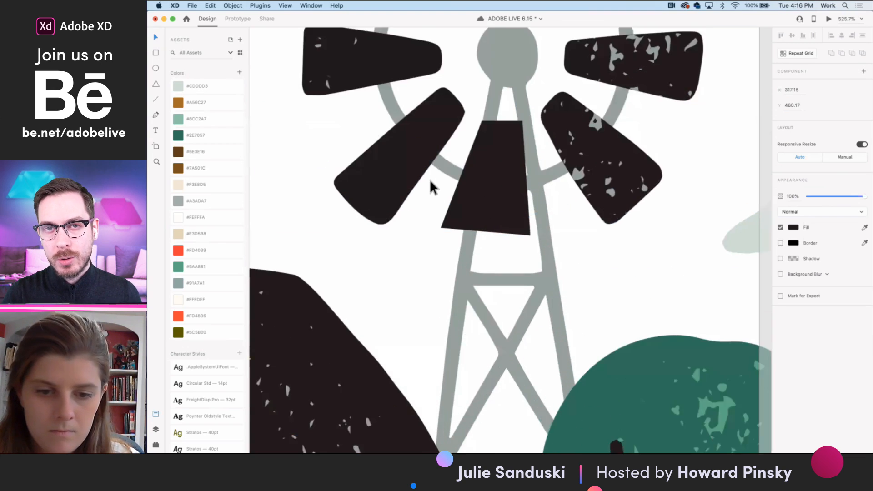
click(542, 224)
click(517, 223)
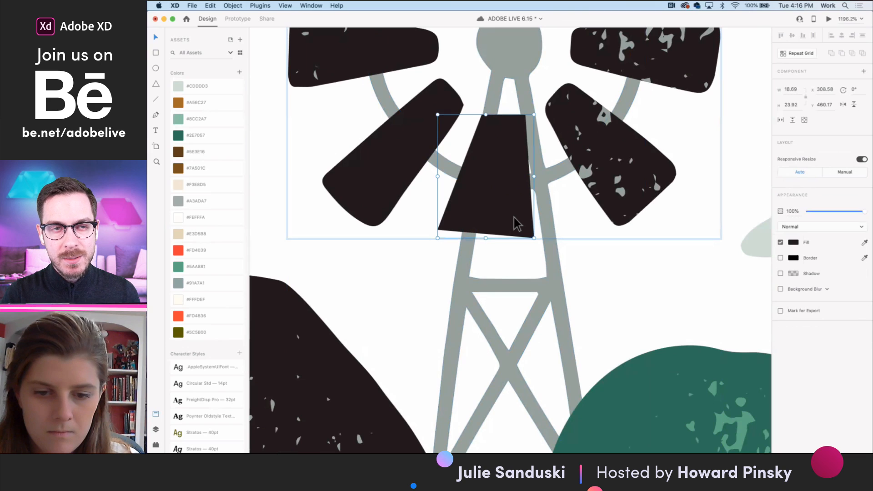
double_click(517, 226)
double_click(535, 237)
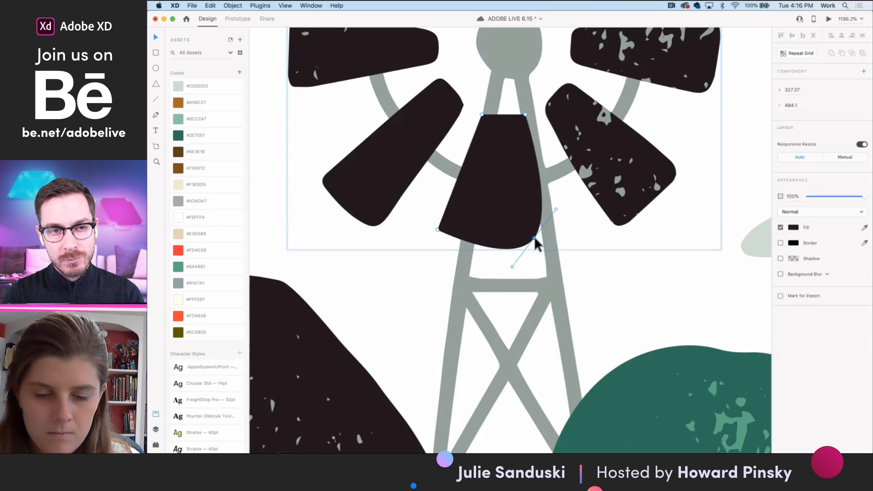
drag(556, 210, 544, 225)
double_click(438, 231)
click(424, 199)
drag(424, 199, 434, 217)
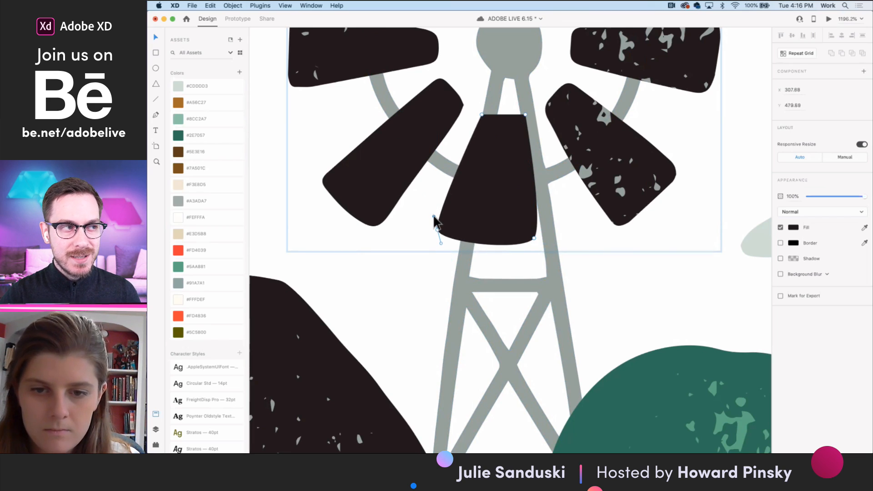
- Round the new blade's narrow upper end by curving its top corner points to match the other blades
click(485, 116)
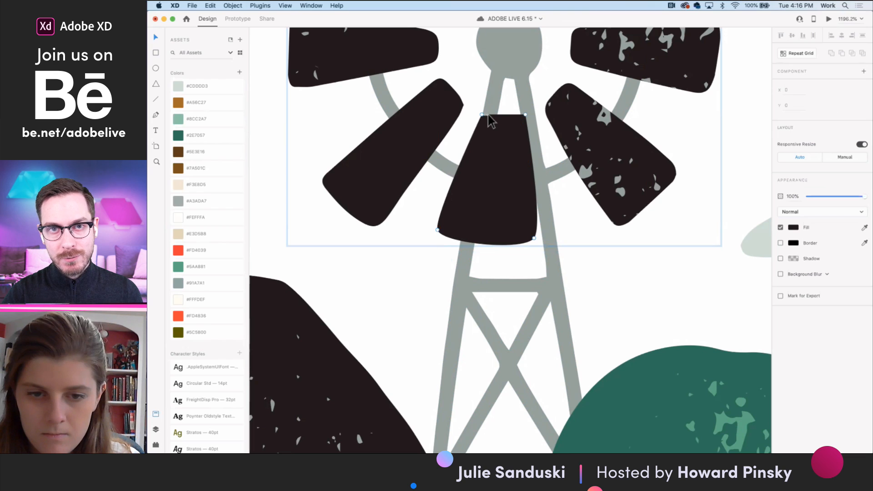
scroll(488, 115, down, 5)
double_click(502, 148)
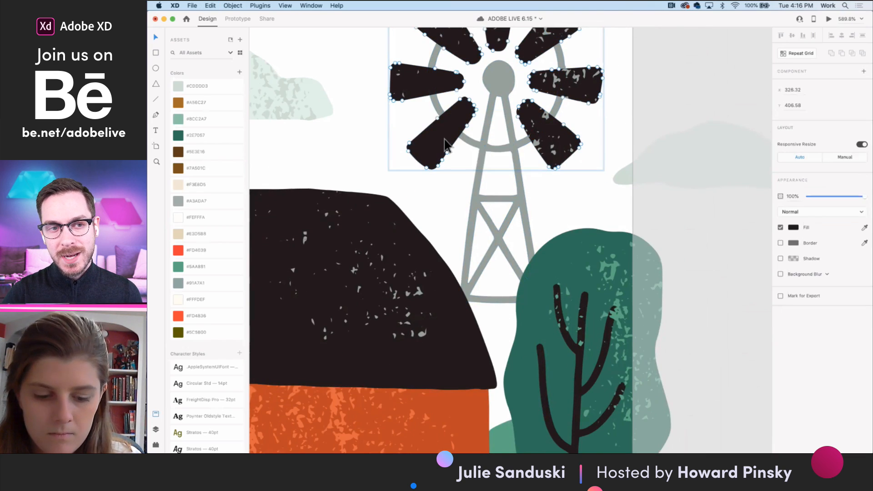
scroll(585, 181, down, 5)
click(643, 182)
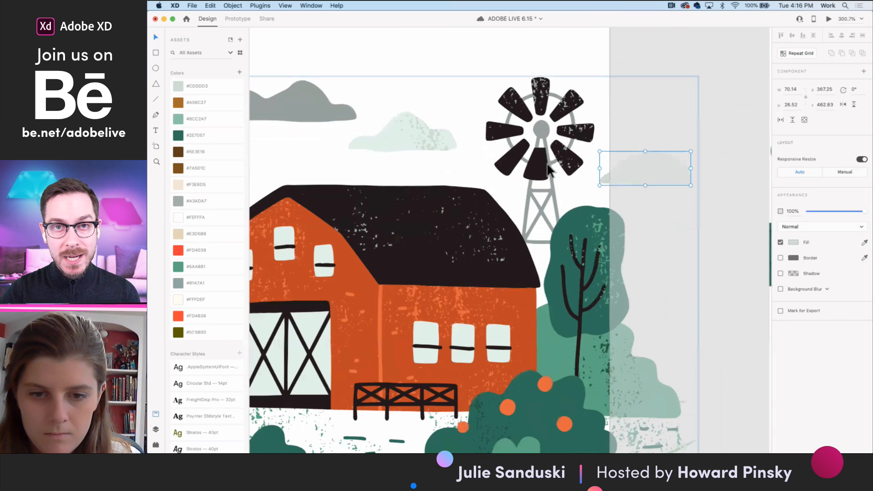
scroll(536, 165, up, 5)
click(537, 164)
click(537, 165)
scroll(541, 150, up, 5)
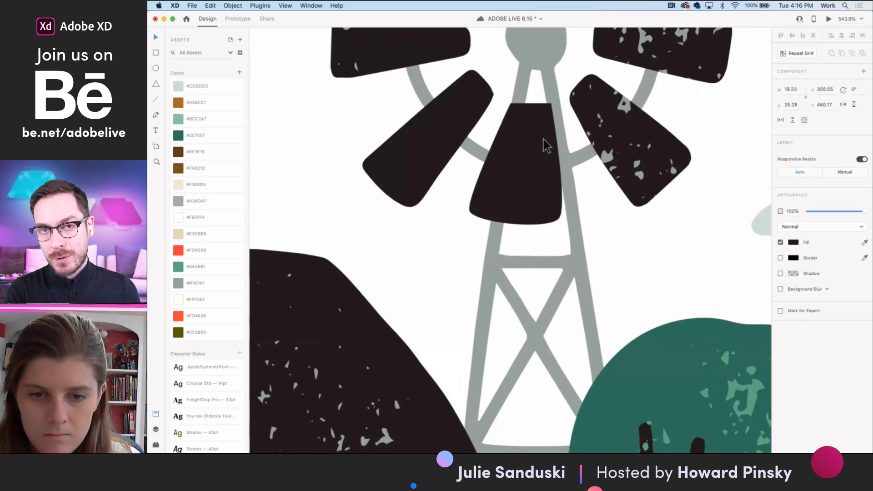
drag(551, 103, 522, 101)
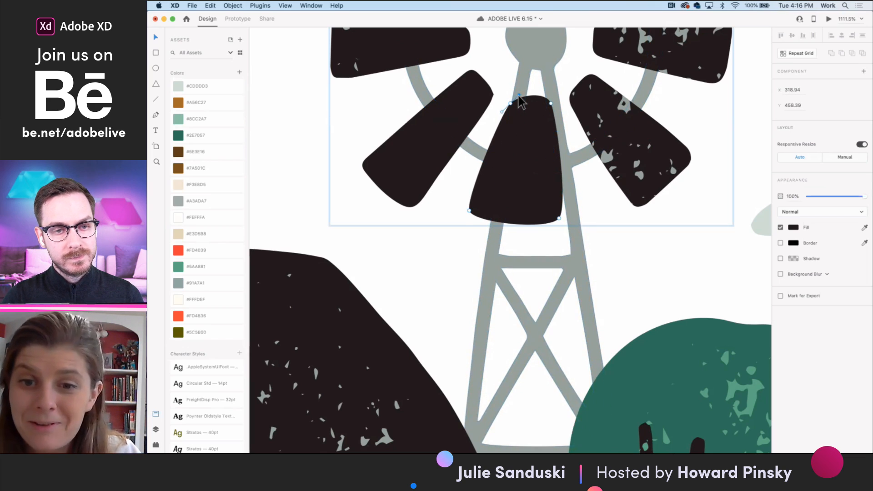
- Refine the curve at the new blade's narrow upper end and nudge the blade into line with the windmill's other blades
drag(521, 101, 517, 97)
scroll(599, 135, down, 5)
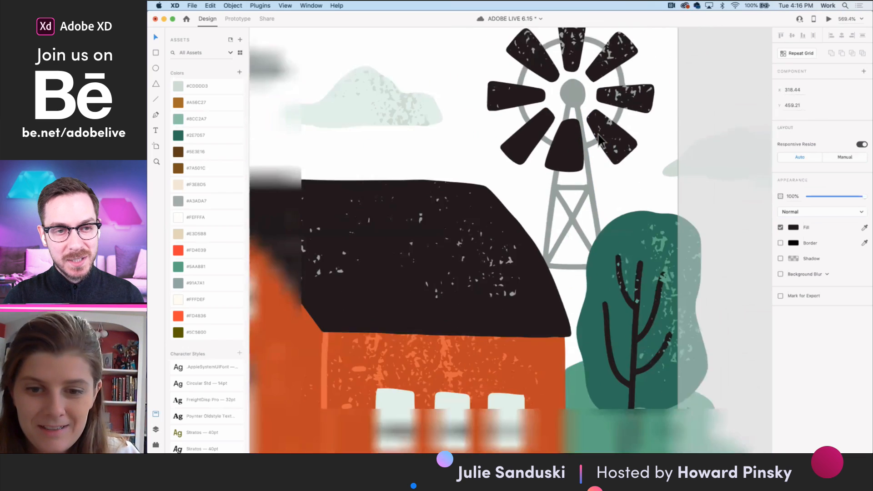
scroll(576, 165, up, 5)
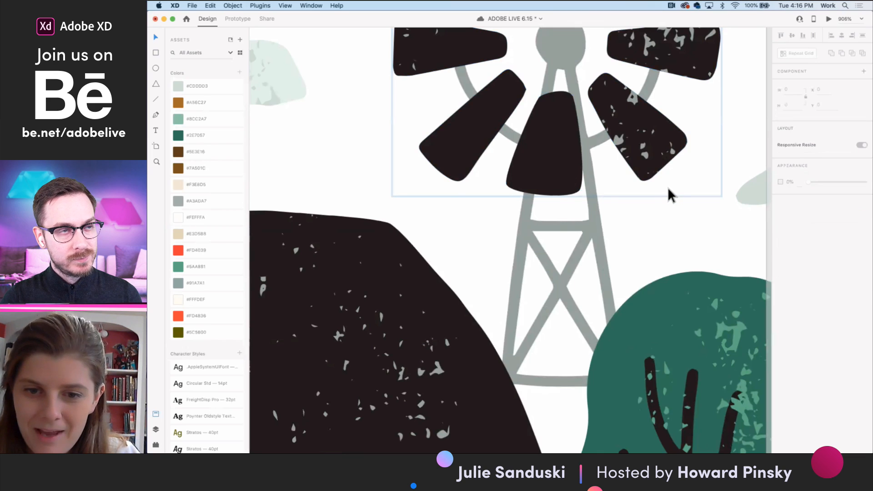
scroll(668, 187, down, 4)
scroll(605, 191, up, 2)
key(Escape)
drag(564, 201, 566, 206)
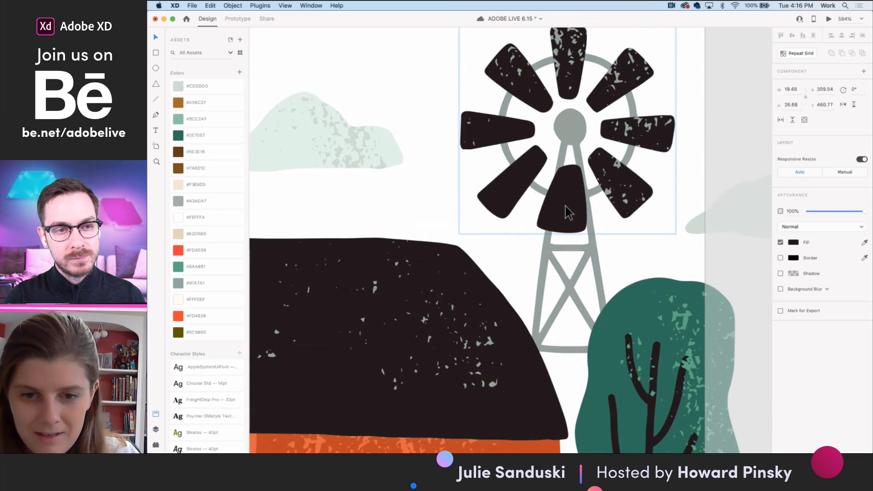
scroll(566, 206, down, 4)
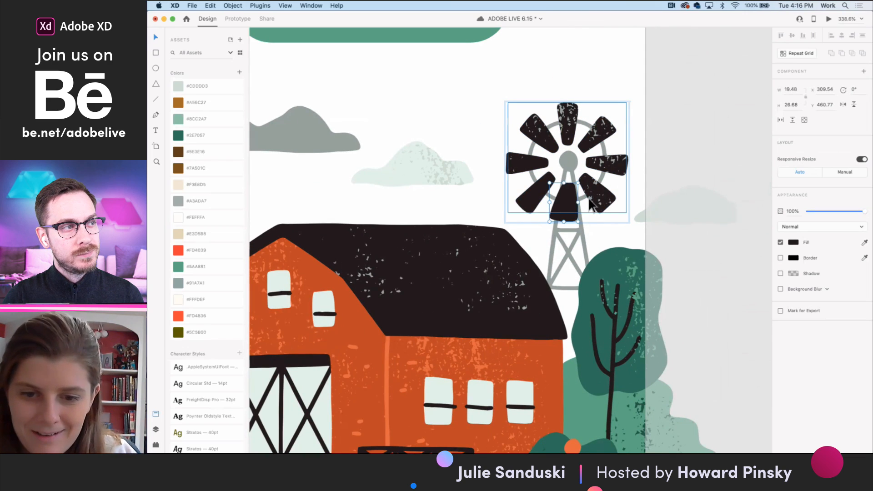
click(665, 200)
- Duplicate the Location artboard and place the copy beside the Ready artboard at the end of the onboarding row
scroll(584, 200, down, 10)
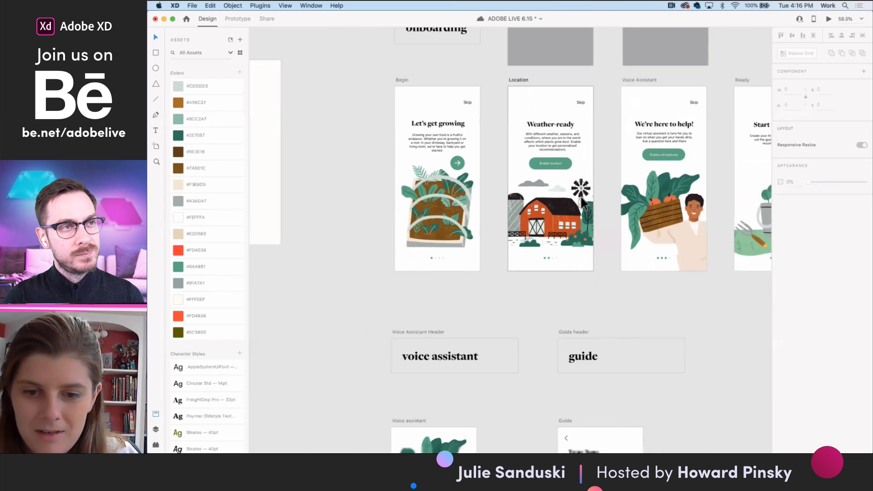
scroll(500, 182, right, 6)
click(351, 91)
drag(618, 97, 690, 92)
- Link the Location artboard to Location – 1 with a Time trigger, 0 s delay, and Auto-Animate with no easing over 2 s
click(352, 92)
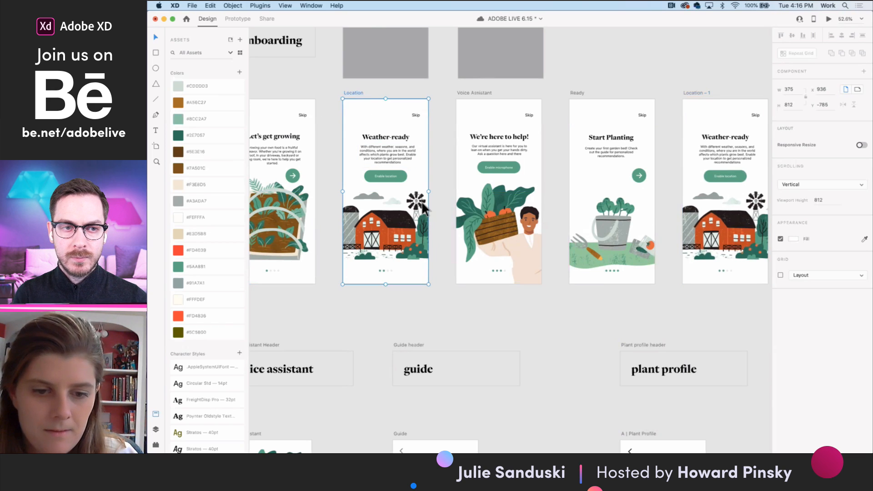
click(238, 19)
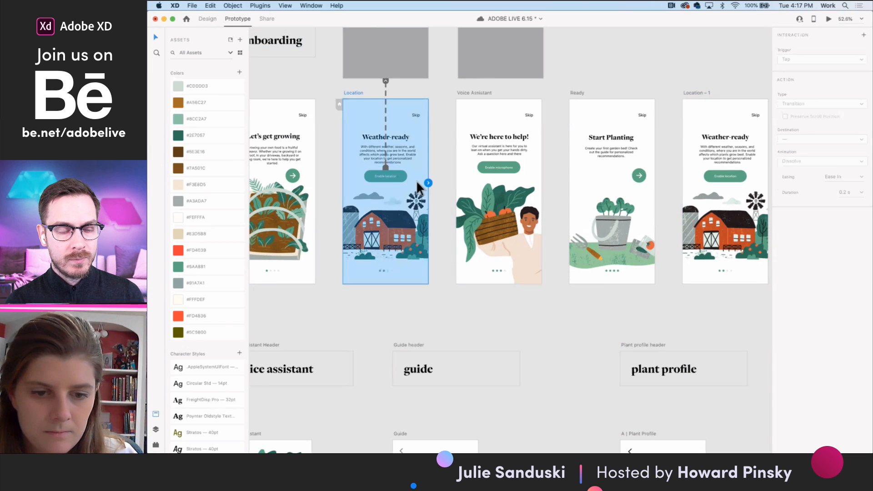
drag(429, 182, 727, 200)
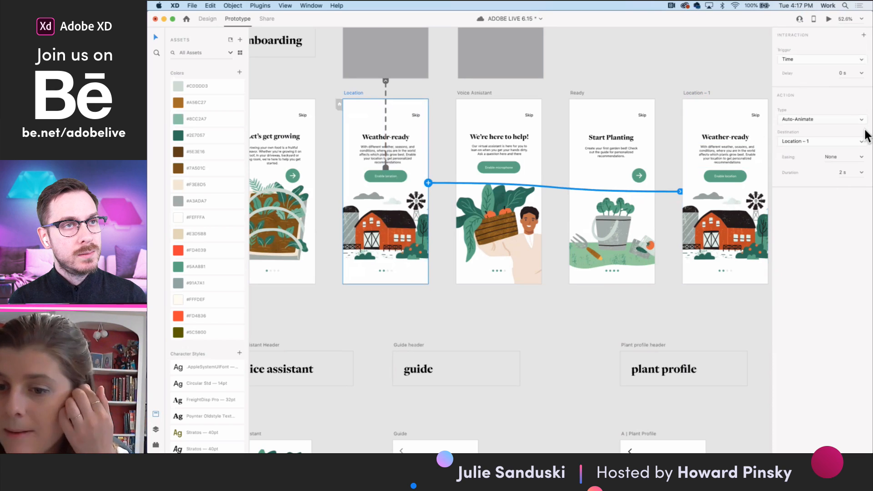
- Rotate the windmill's blade wheel on the Location – 1 artboard by 360°
click(763, 205)
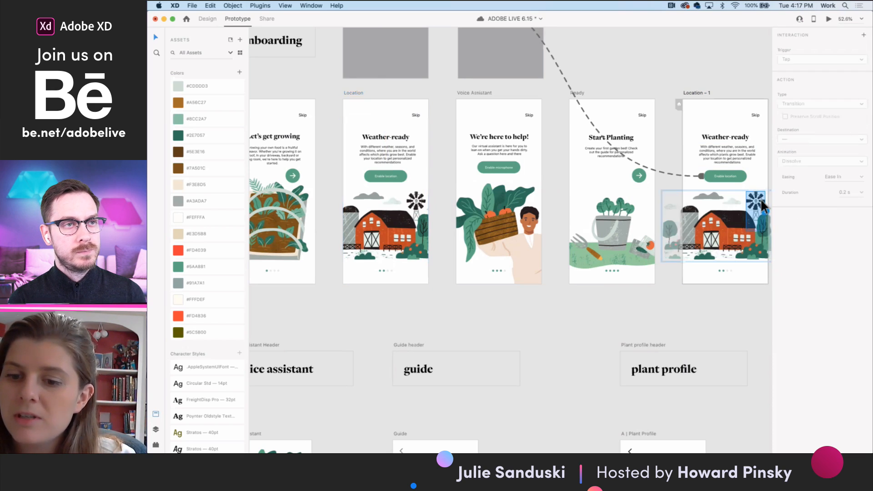
click(208, 18)
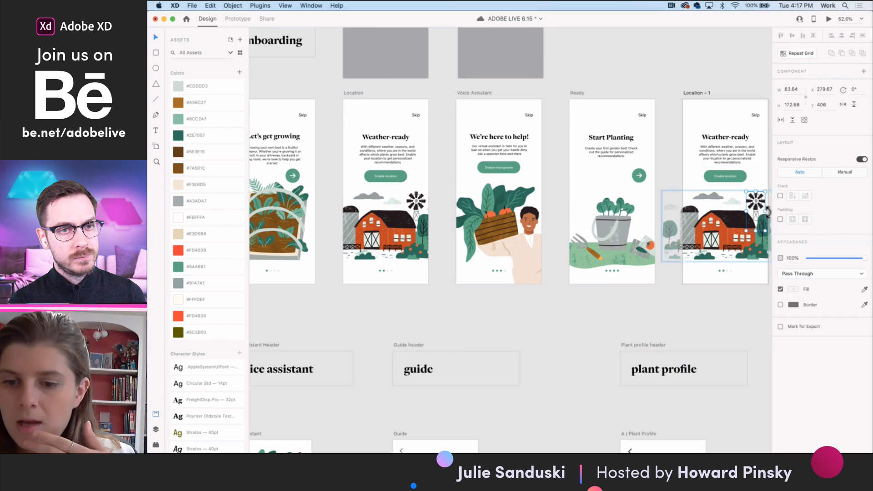
scroll(768, 212, up, 10)
double_click(690, 223)
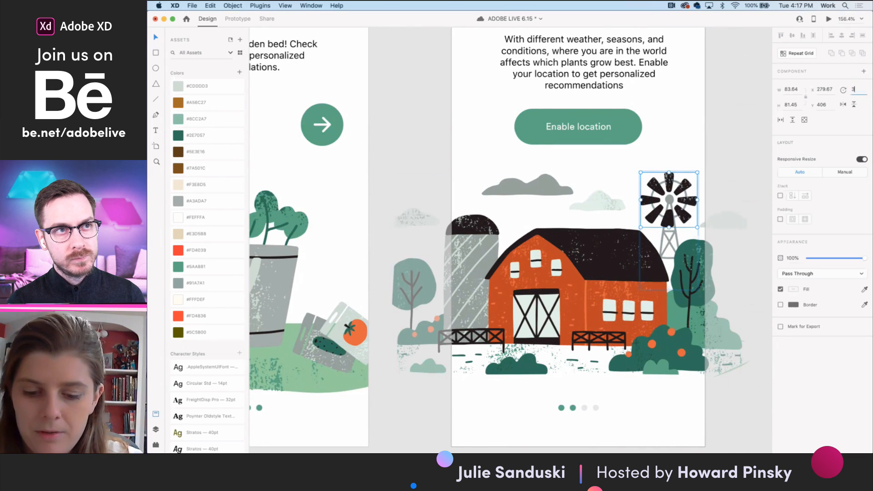
key(Return)
scroll(739, 197, down, 8)
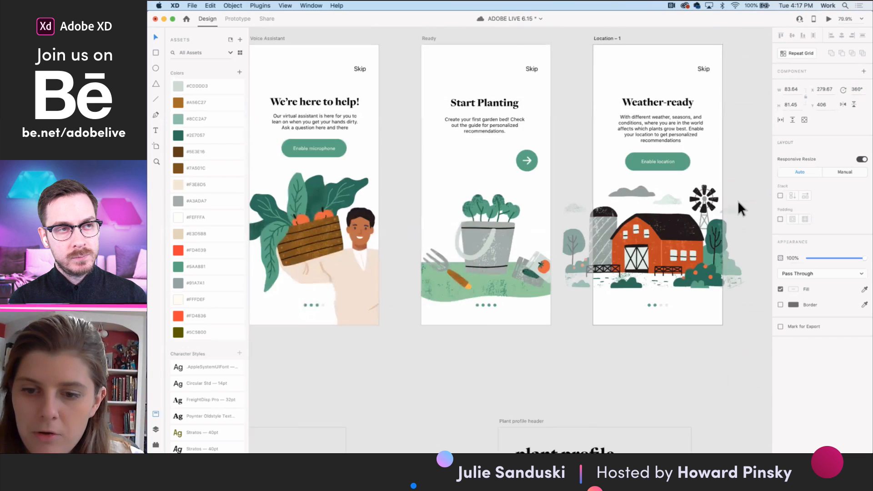
- Link Location – 1 back to Location with a Time trigger, 0 s delay, and Auto-Animate with no easing over 2 s
click(652, 143)
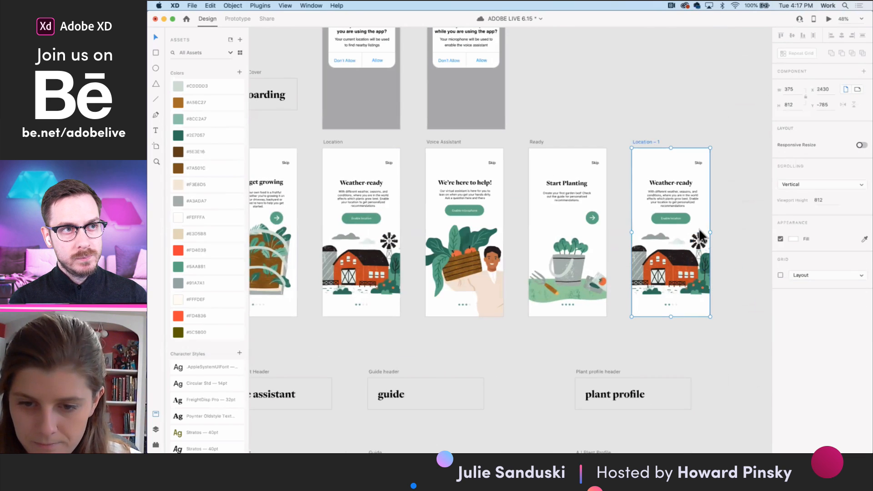
click(238, 19)
drag(709, 222, 375, 215)
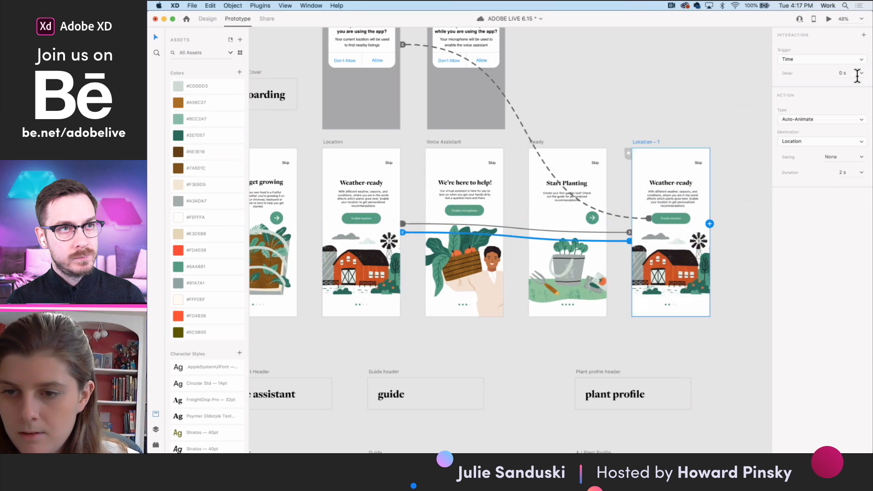
- Preview the windmill animation from the Location – 1 artboard and save the document
click(829, 18)
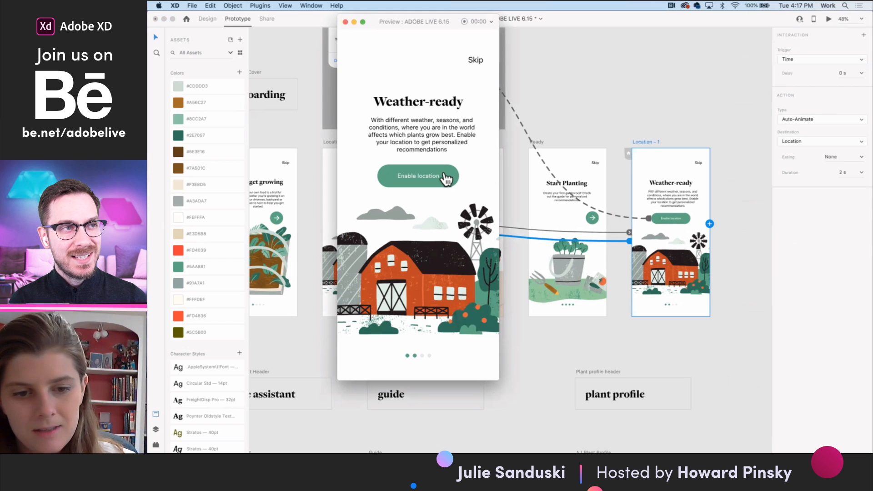
click(346, 22)
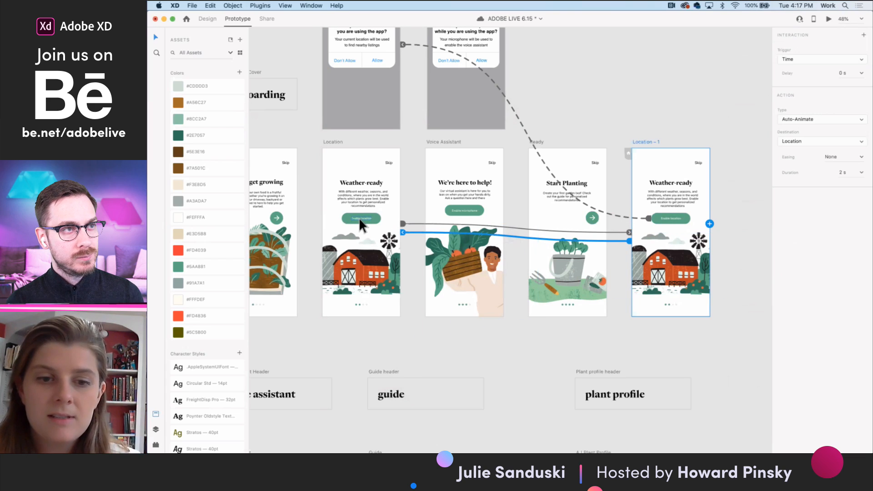
scroll(479, 188, up, 3)
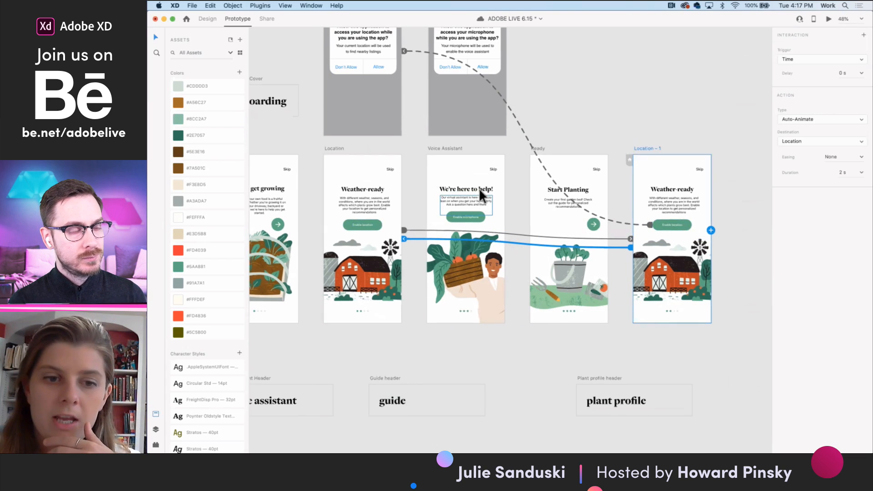
key(super+s)
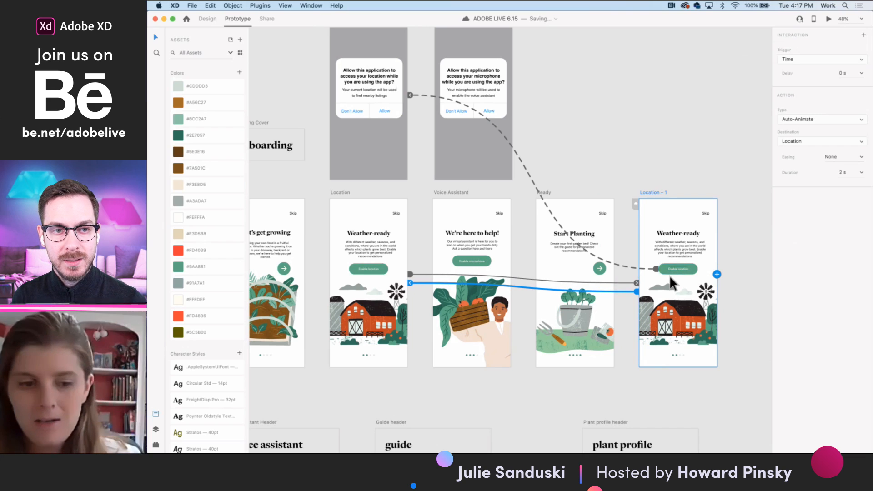
- Preview the windmill animation starting from the Location artboard
click(343, 193)
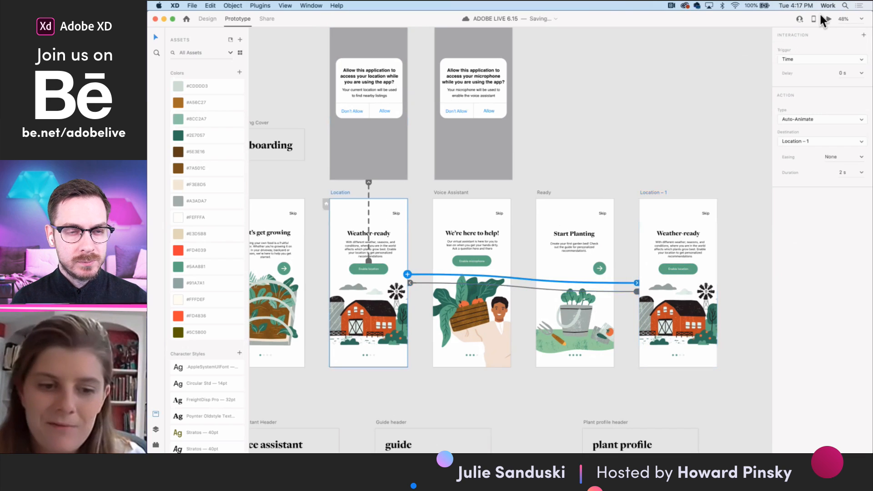
key(super+Return)
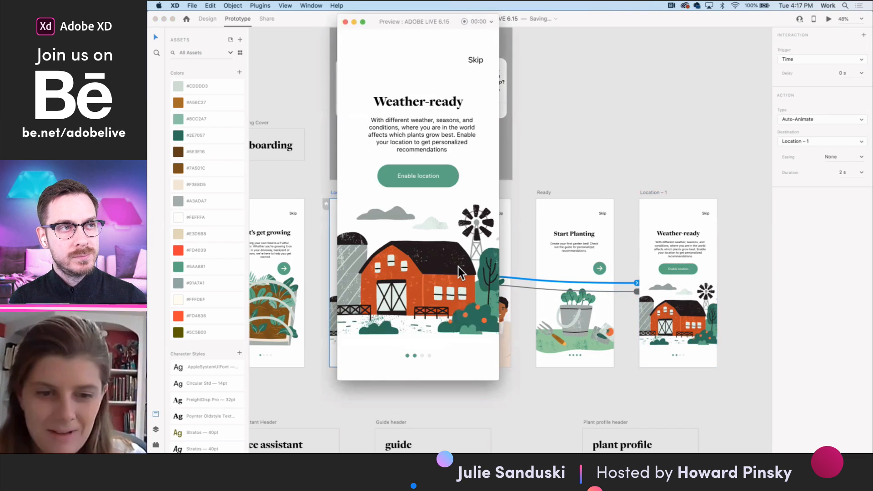
click(345, 21)
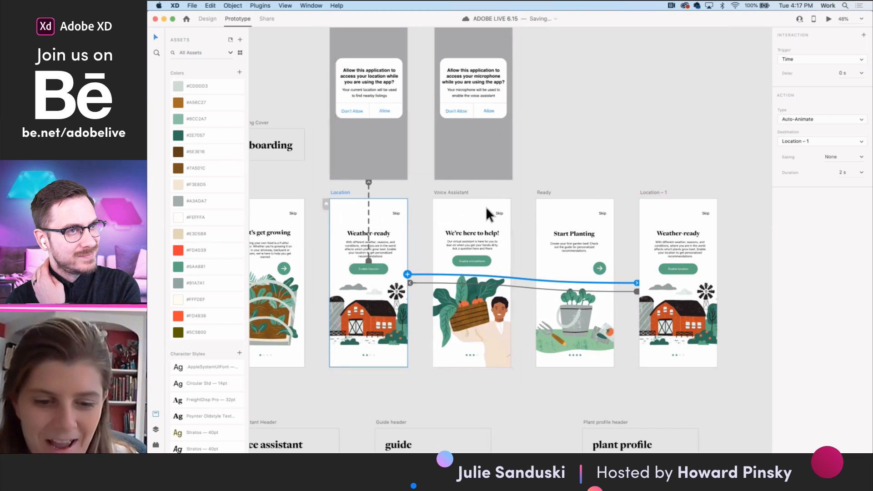
- Look over the artboards from onboarding down to the plot planner, ending close up on the Driveway Farm layout with the Carrots card
scroll(520, 282, down, 3)
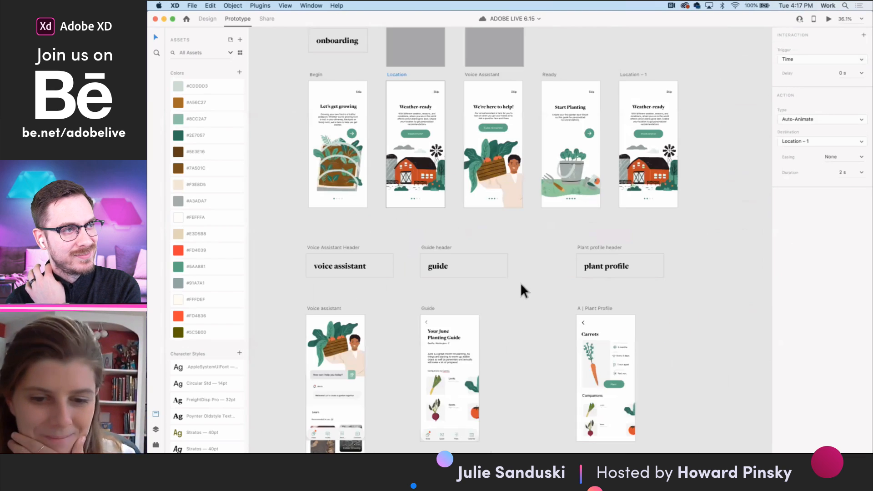
scroll(542, 285, down, 1)
scroll(542, 286, down, 10)
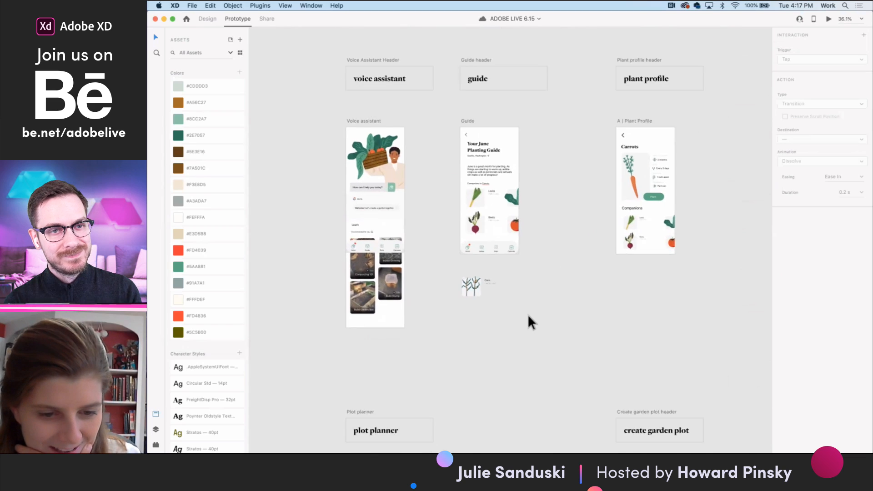
scroll(550, 320, down, 2)
scroll(555, 321, up, 4)
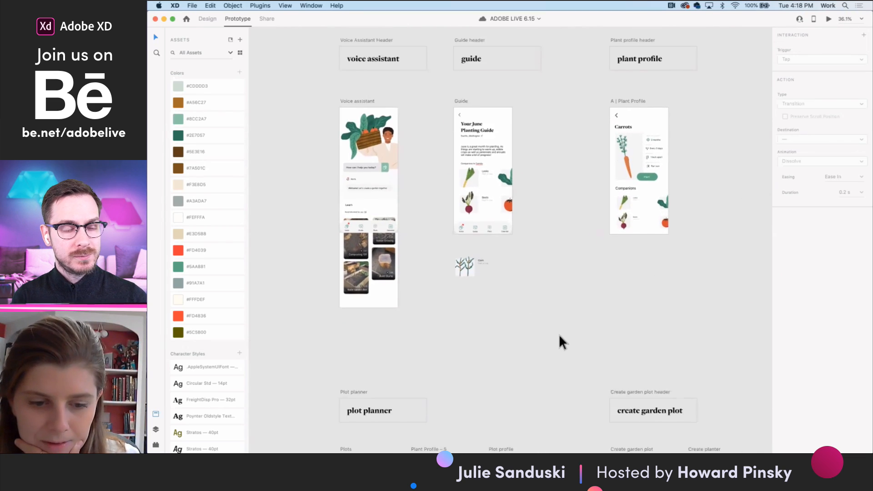
scroll(559, 334, down, 9)
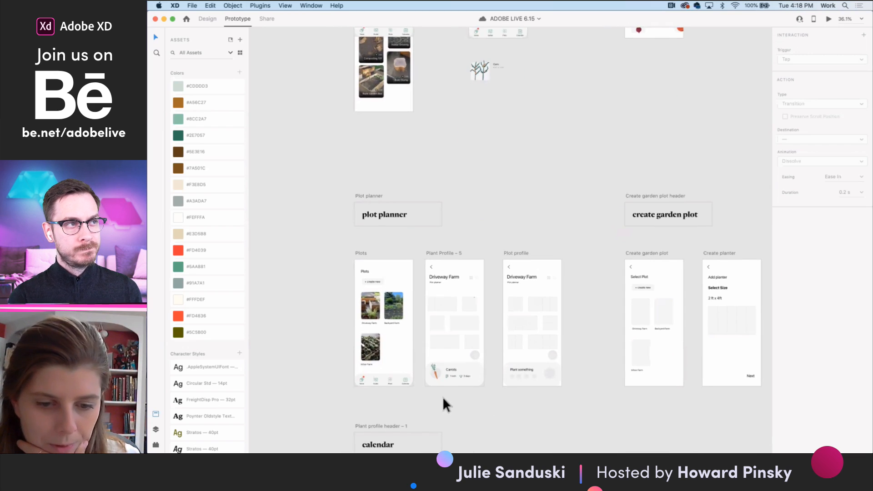
scroll(434, 390, up, 10)
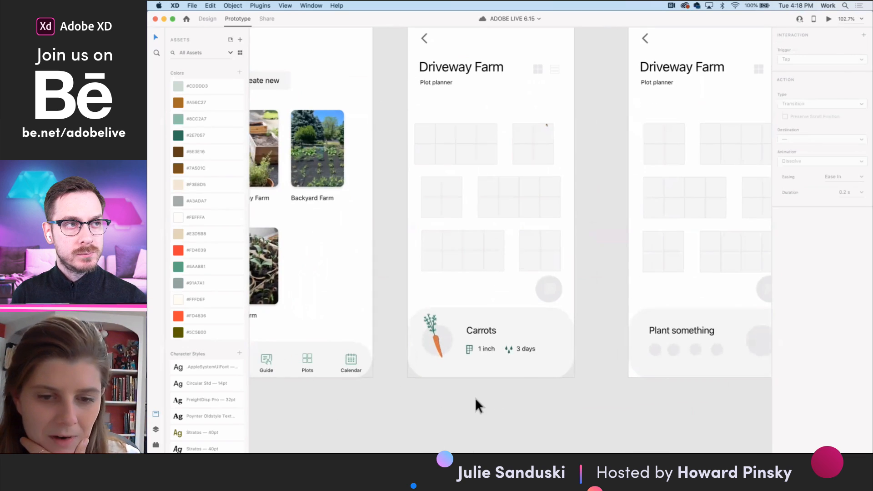
scroll(501, 365, up, 3)
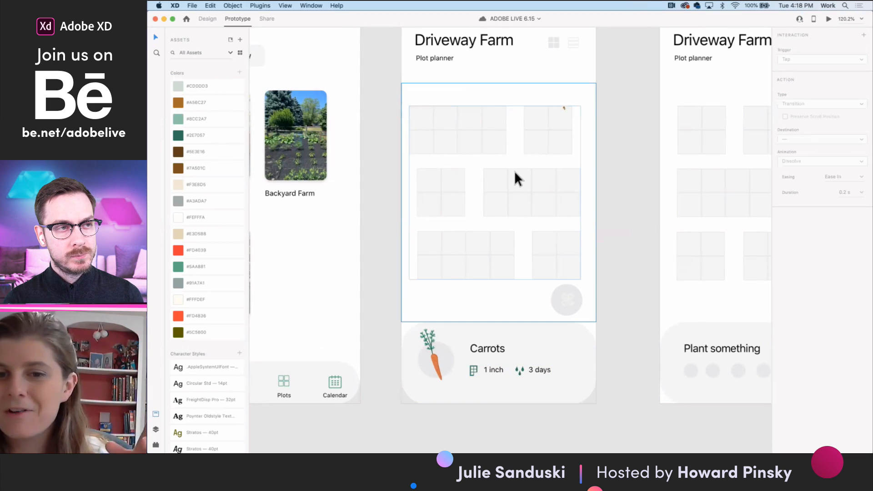
- Shift the top row of garden beds on the Driveway Farm artboard so it lines up with the rows below
click(471, 135)
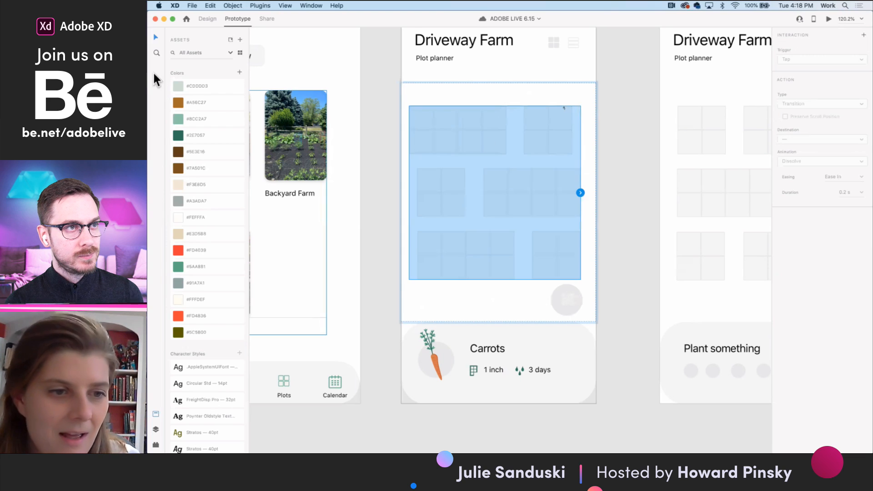
click(211, 19)
mouse_move(483, 130)
mouse_down()
mouse_move(490, 201)
mouse_move(487, 132)
mouse_up()
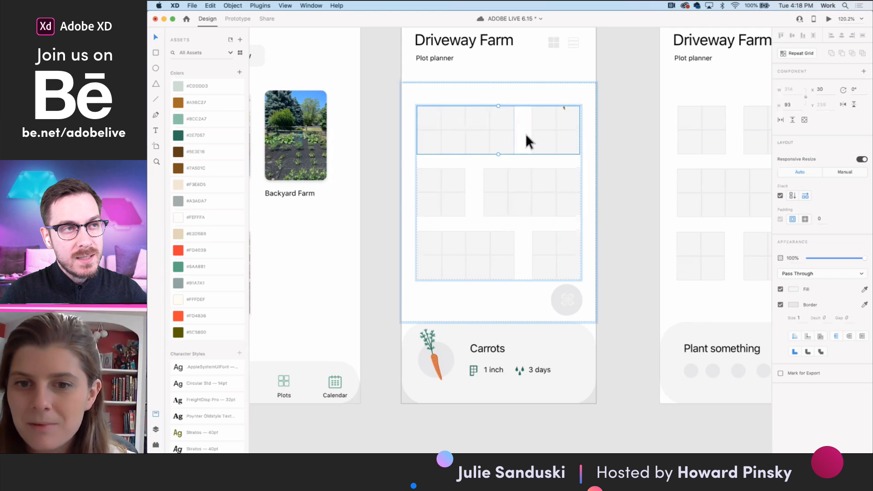
- Try moving the small garden bed to the start of the top row's stack
double_click(555, 126)
drag(560, 125, 442, 129)
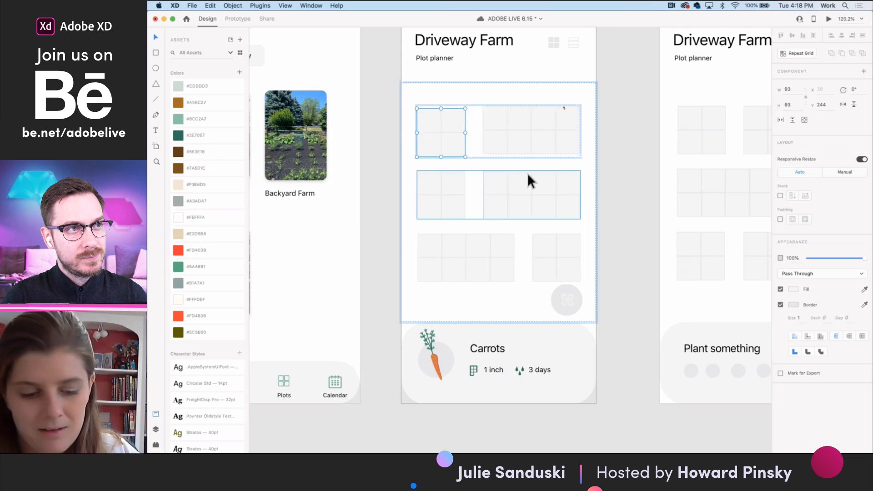
key(super+z)
click(621, 174)
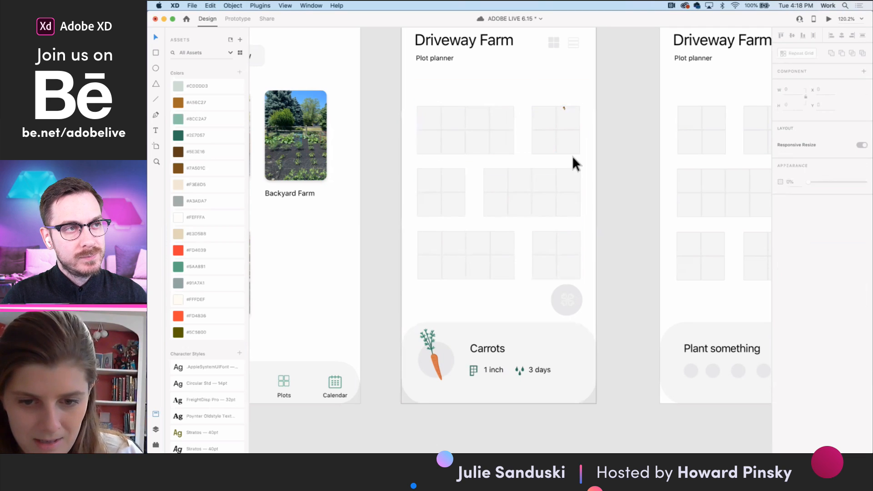
- Check the scroll group's horizontal and vertical scrolling option around the garden beds and preview the Driveway Farm artboard
click(573, 156)
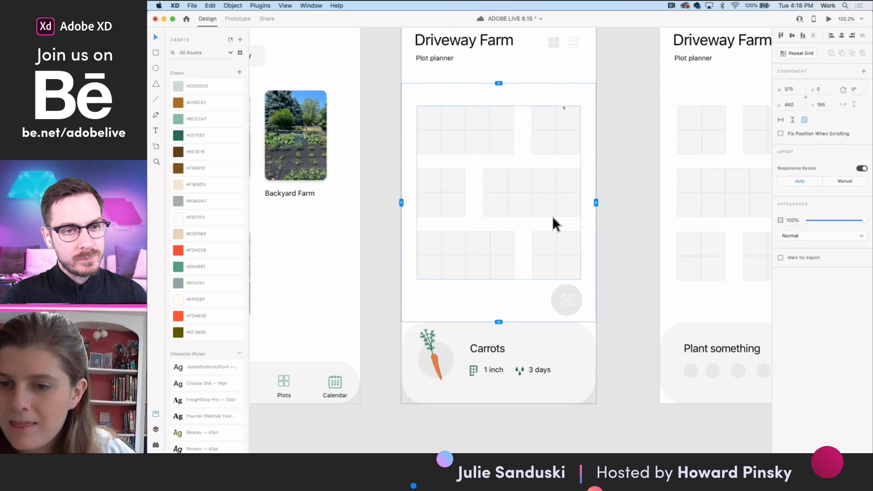
click(805, 120)
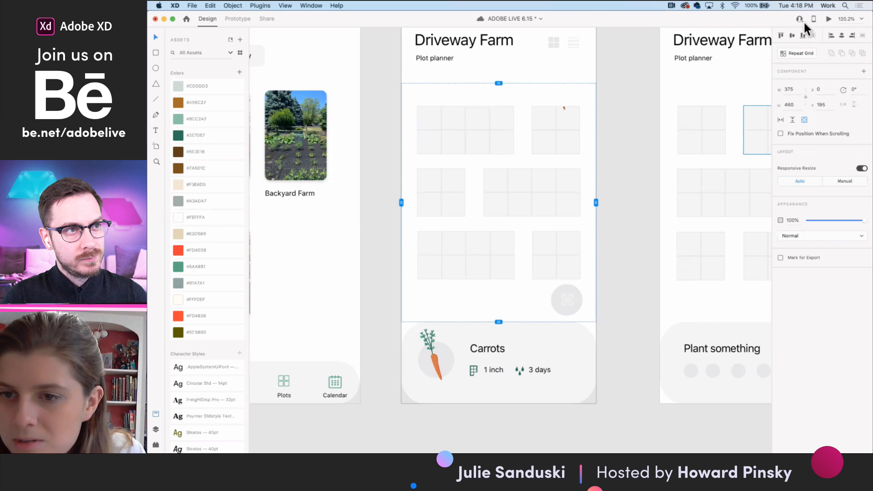
click(828, 20)
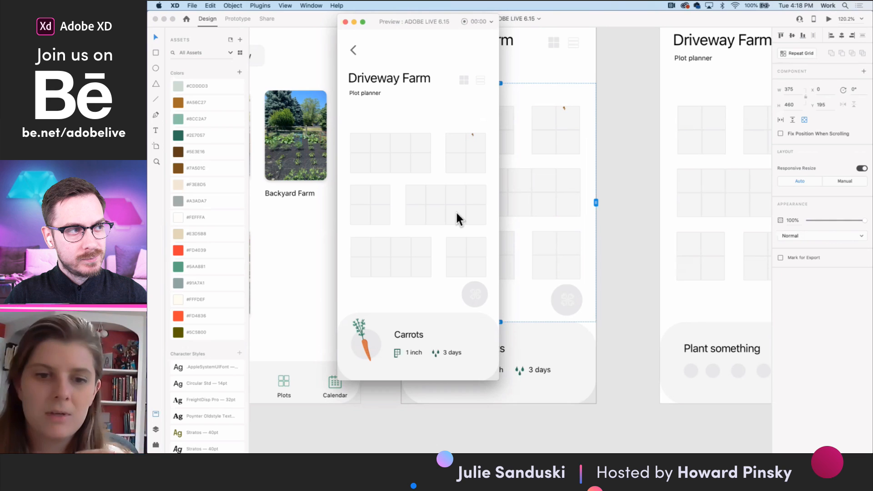
click(345, 22)
- Try duplicating the stack of garden beds to the right inside the scroll group and preview its sideways scrolling
double_click(565, 198)
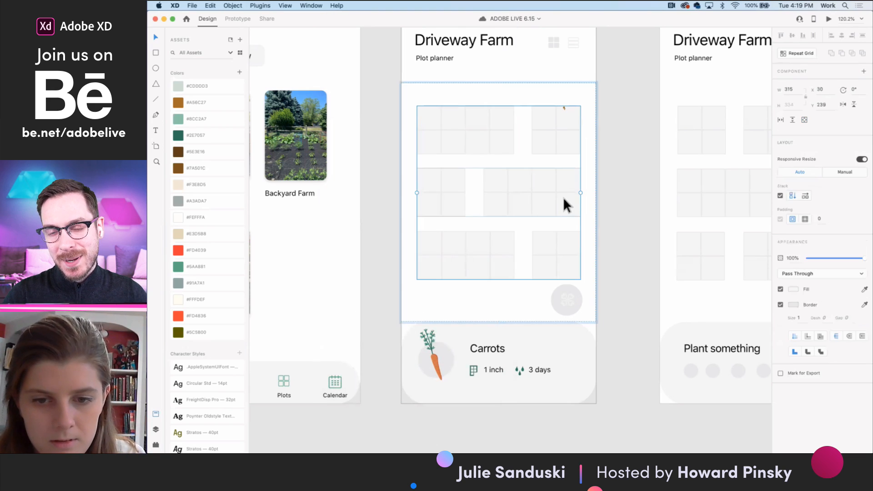
right_click(556, 197)
click(584, 150)
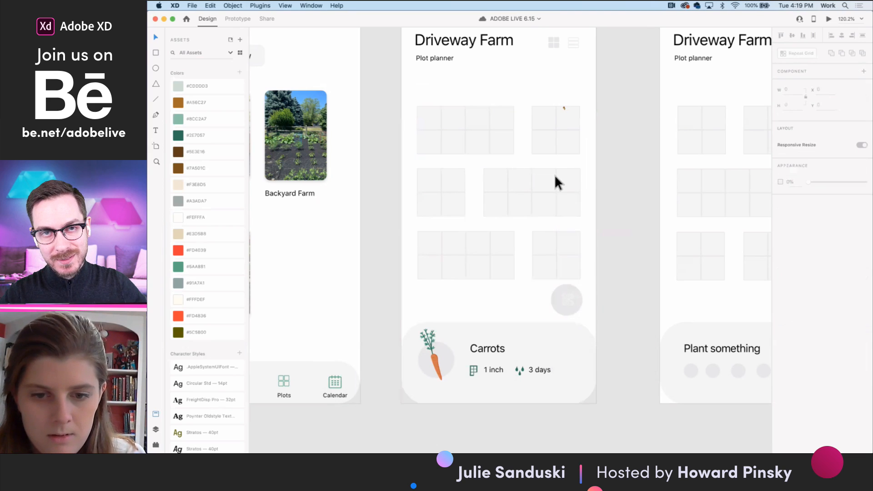
double_click(552, 177)
drag(552, 178, 711, 181)
click(616, 334)
click(581, 157)
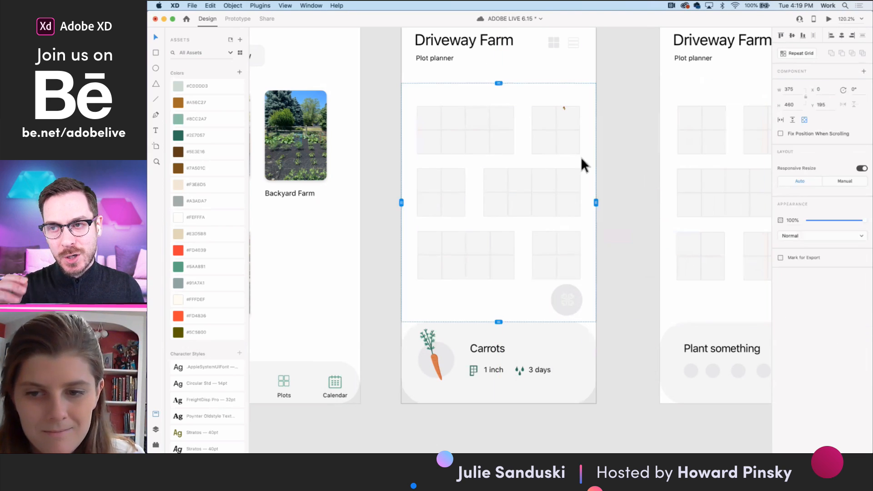
click(829, 19)
scroll(468, 221, right, 3)
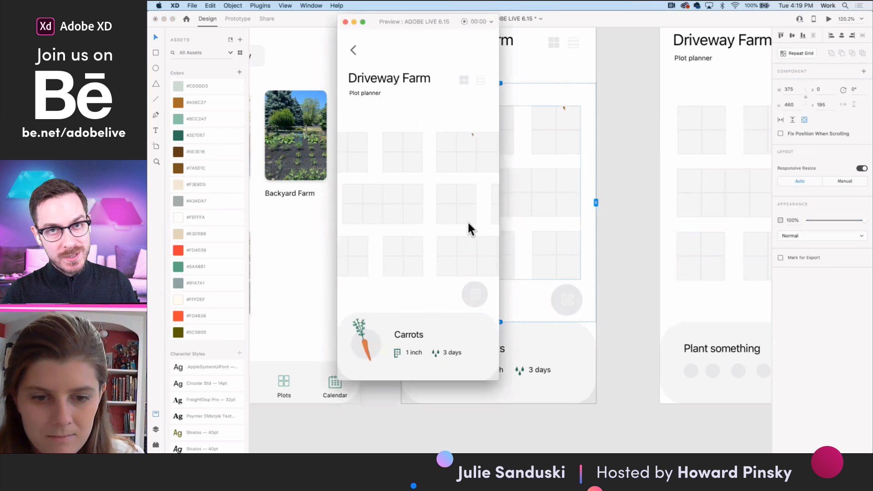
click(345, 21)
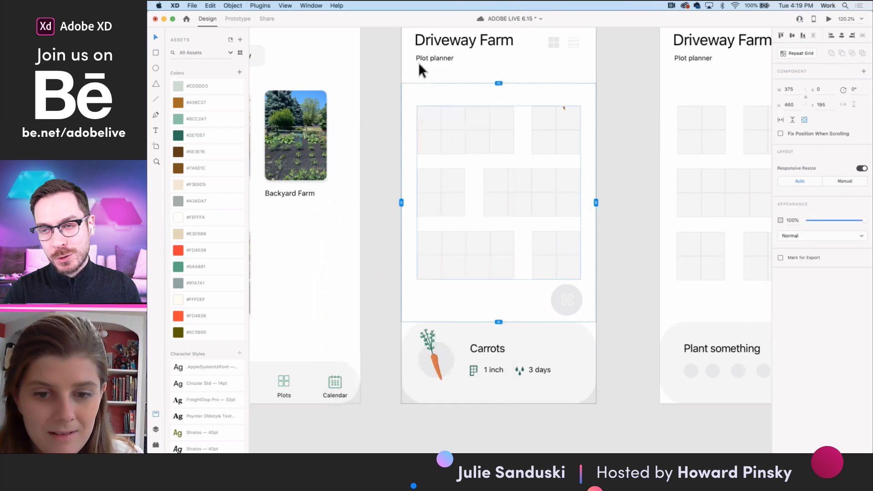
- Try placing a copy of the garden bed stack above and to the right of the original, and preview the artboard
double_click(577, 184)
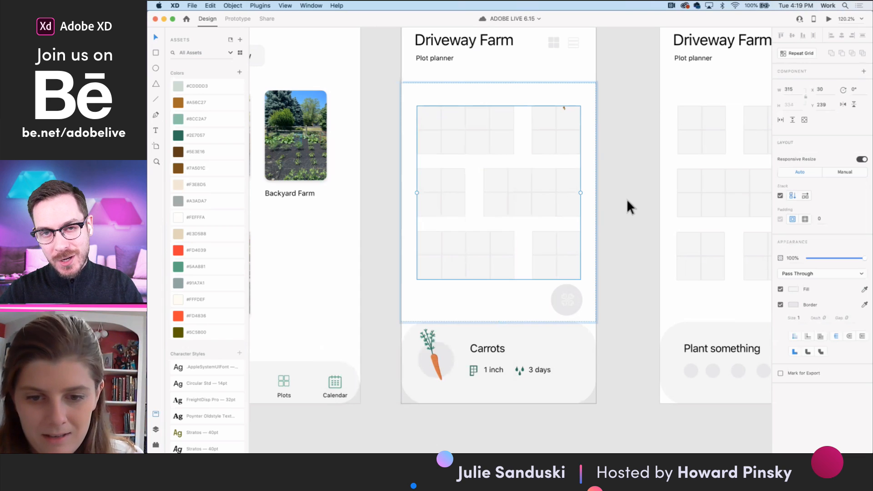
drag(534, 179, 702, 69)
click(630, 225)
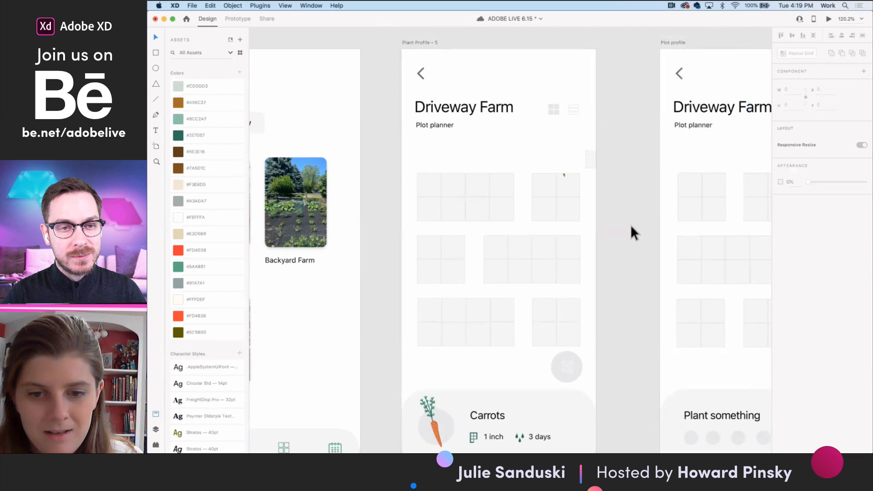
click(594, 157)
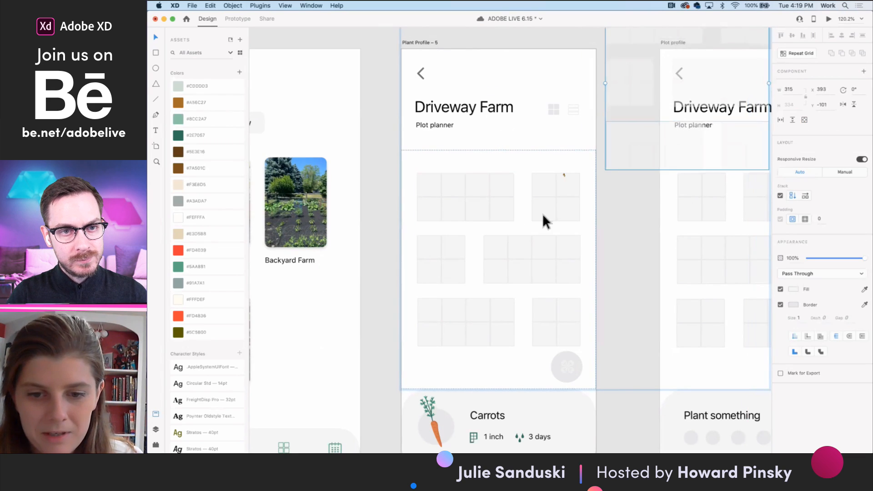
click(607, 225)
click(470, 195)
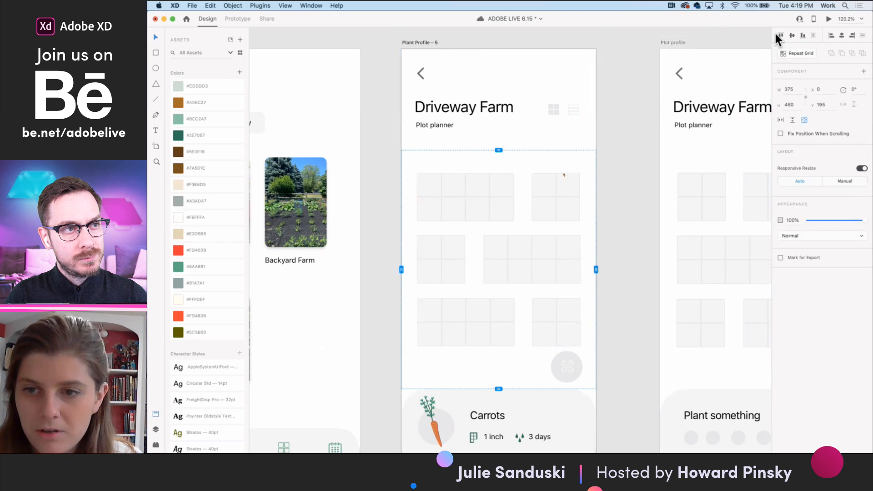
click(828, 19)
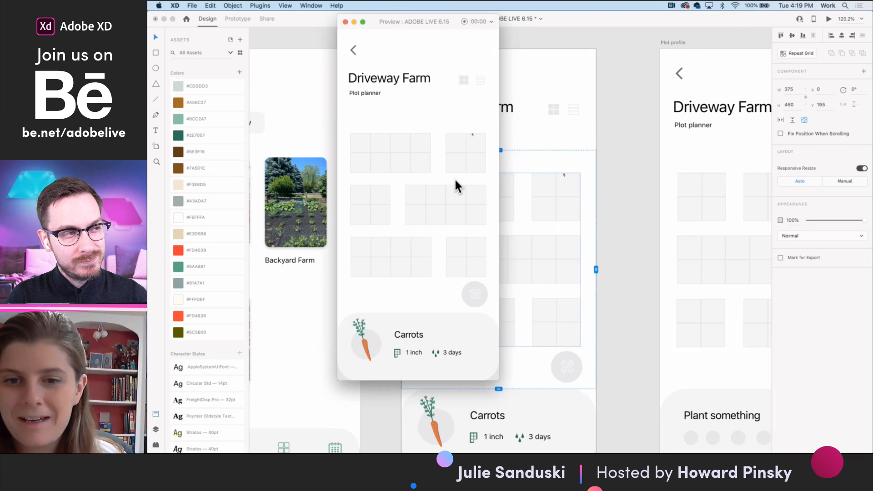
click(346, 22)
- Undo the extra copy of the garden bed stack and clear the selection
double_click(529, 227)
double_click(560, 202)
key(super+z)
click(615, 233)
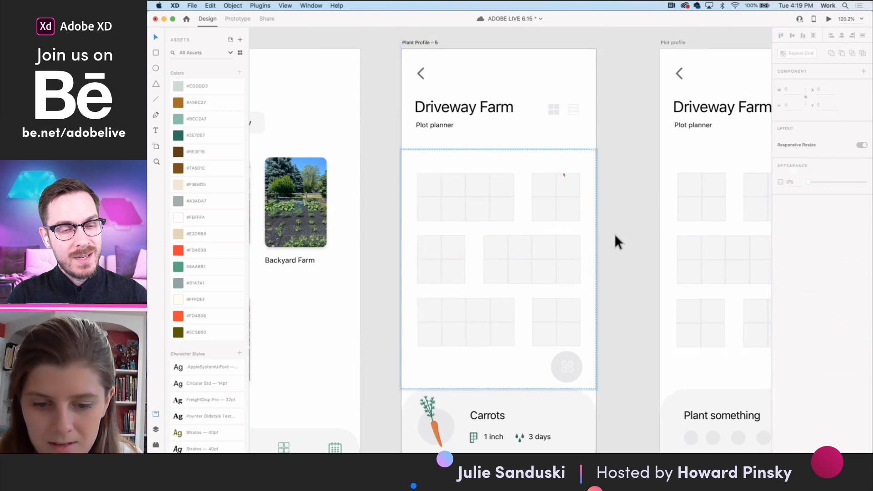
- Drill down through the nested garden bed groups to the first single square of the top row
scroll(613, 234, down, 3)
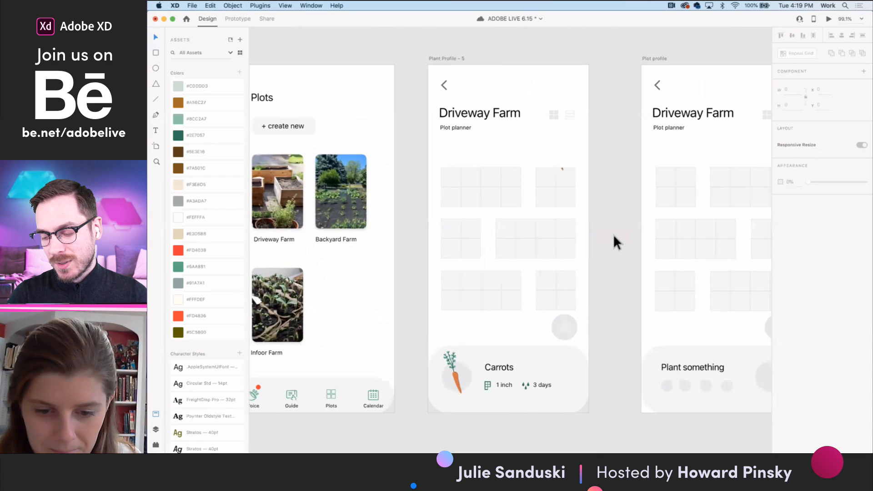
click(452, 176)
double_click(451, 175)
double_click(452, 176)
double_click(451, 176)
double_click(451, 176)
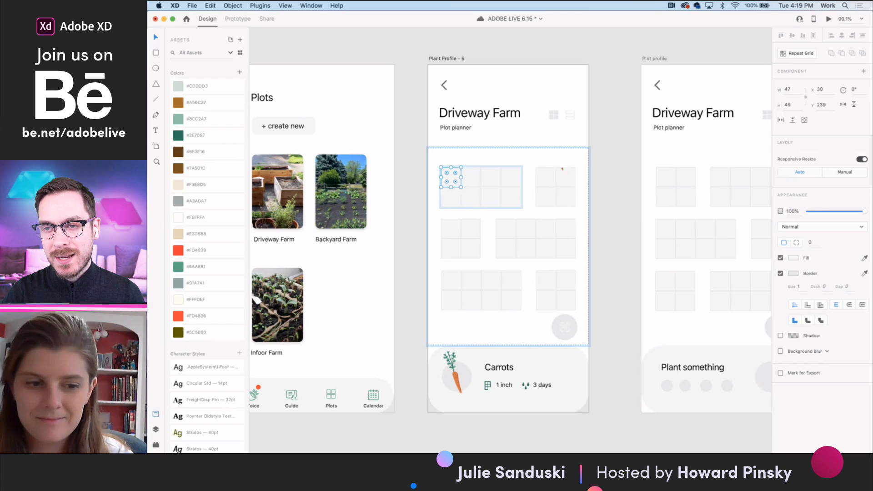
- Link the Driveway Farm photo on the Plots artboard to the Plant Profile – 5 artboard in Prototype mode
double_click(298, 179)
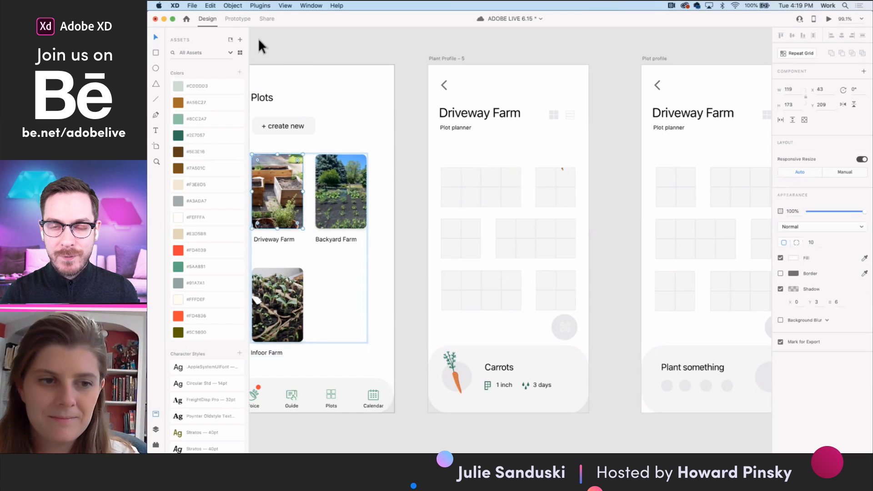
click(237, 18)
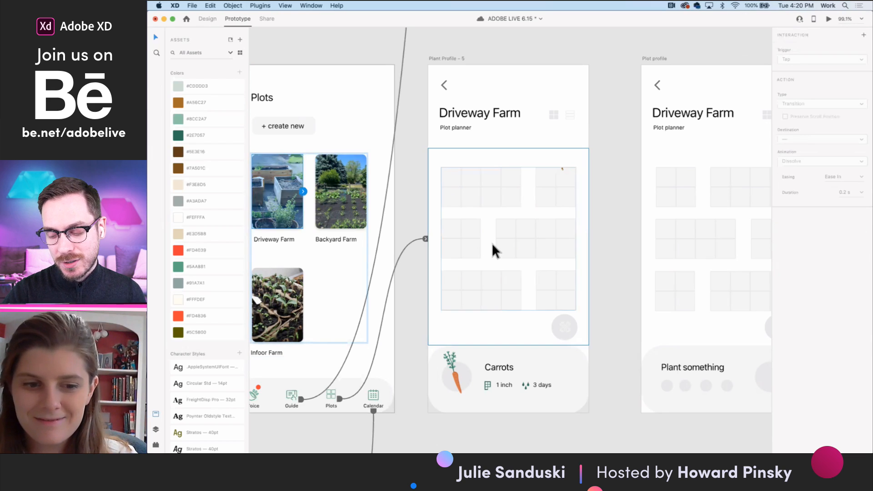
scroll(509, 260, left, 5)
drag(404, 194, 614, 199)
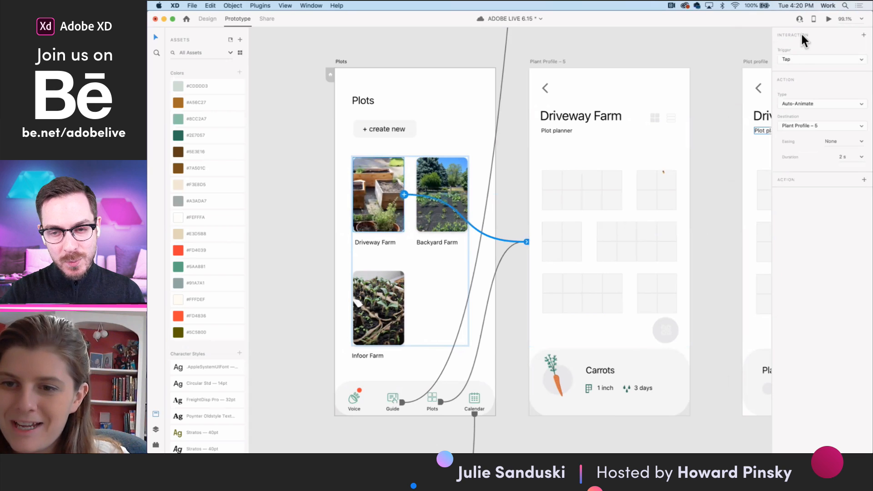
- Preview the link by opening Driveway Farm from the Plots screen, and save the document
click(825, 20)
click(387, 170)
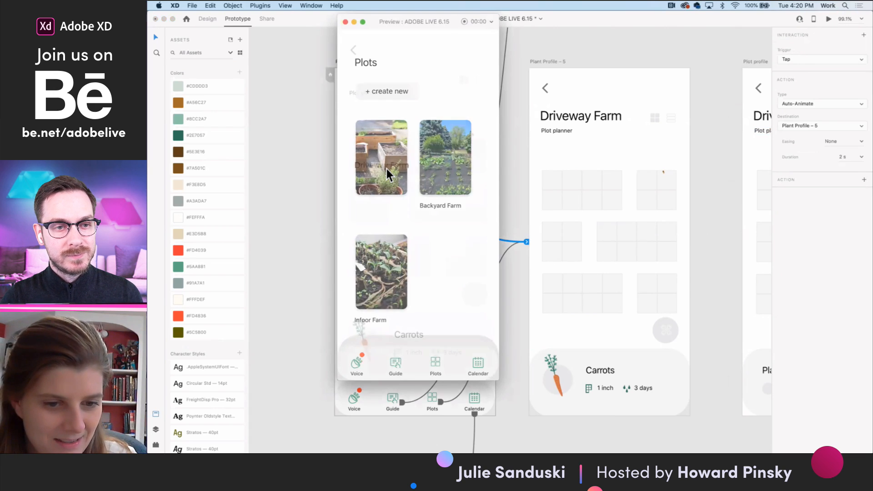
click(346, 21)
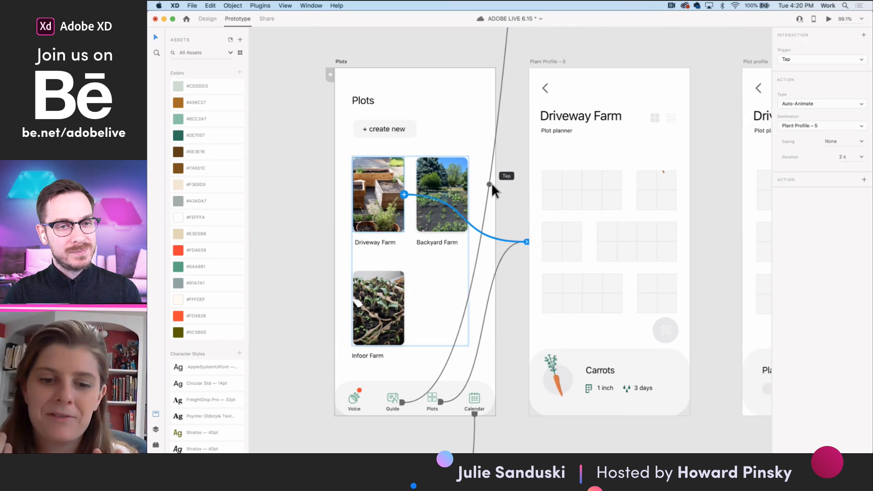
key(super+s)
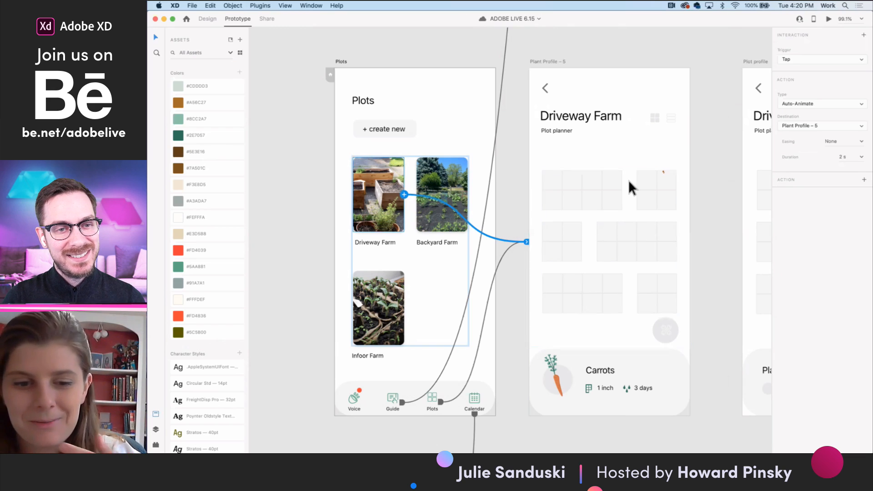
- Set the Driveway Farm link's action type to Transition with Plant Profile – 5 as destination, and preview it
click(841, 104)
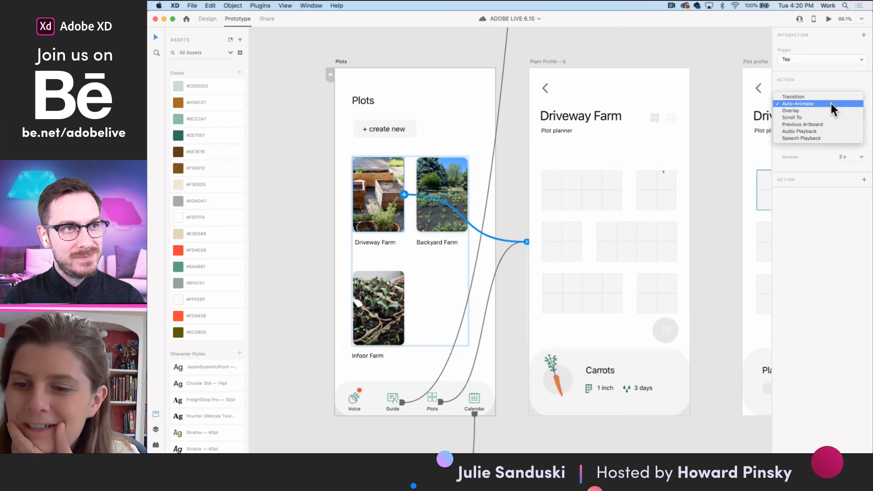
click(823, 96)
click(814, 137)
click(814, 139)
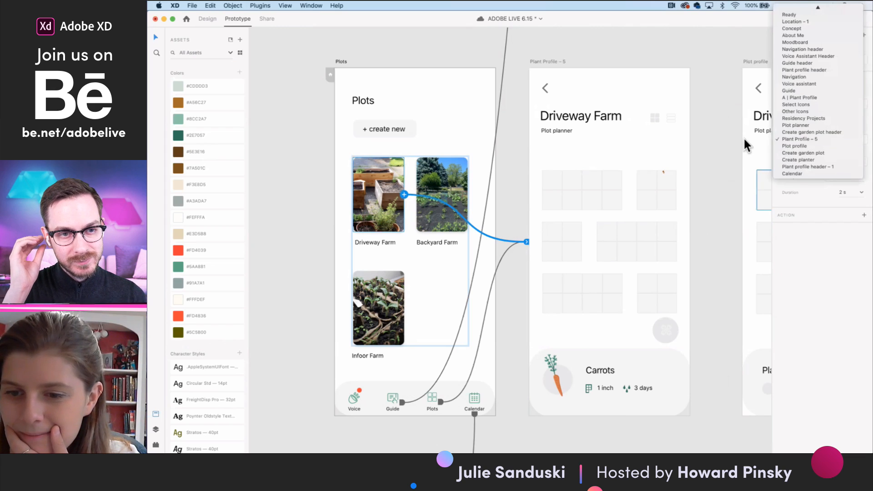
click(829, 18)
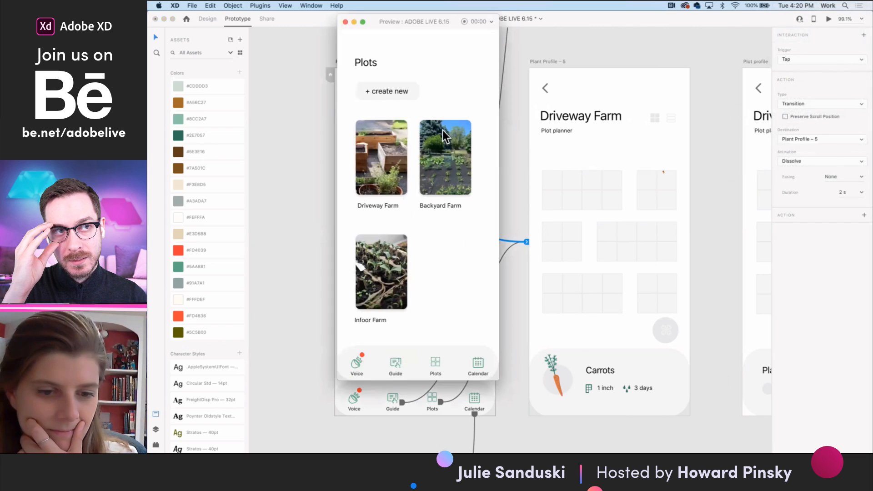
click(391, 160)
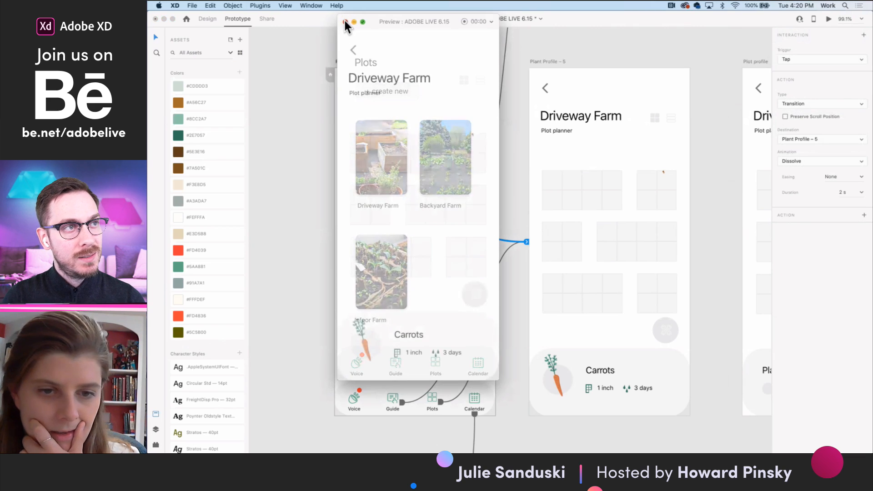
click(345, 22)
- Set the Driveway Farm transition's duration to 0.6 s and preview the link again
click(860, 191)
click(845, 218)
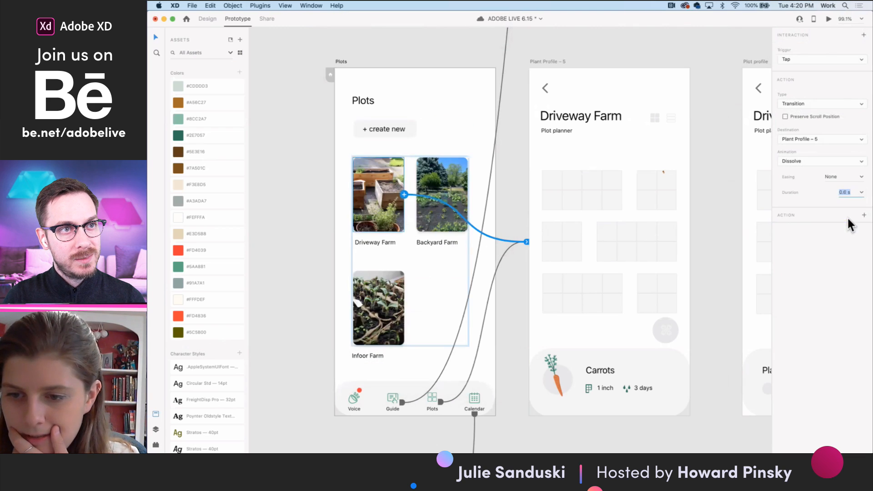
click(829, 18)
click(376, 163)
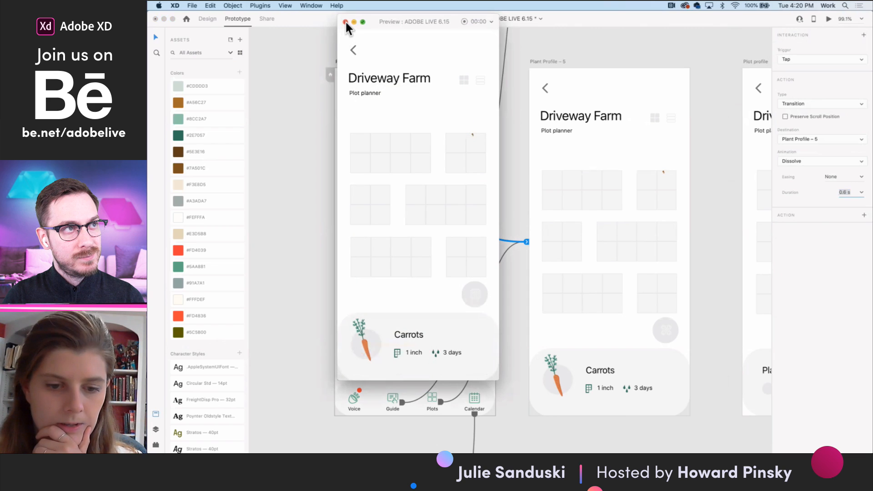
click(346, 21)
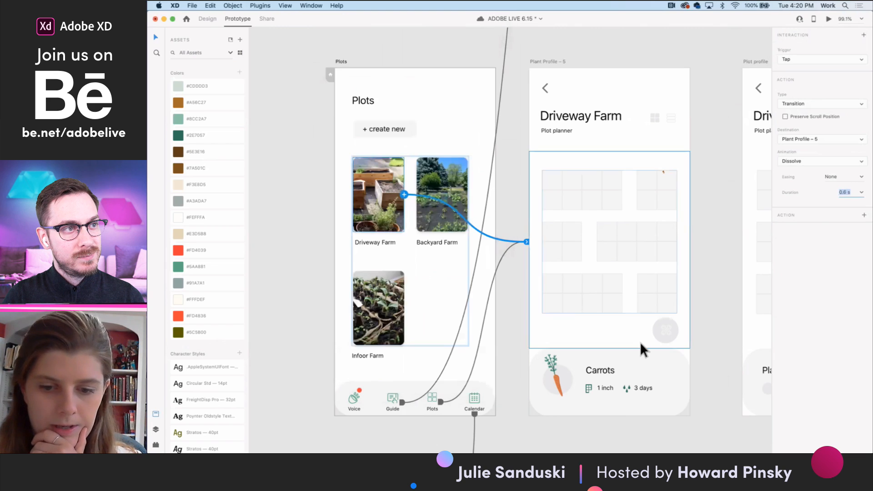
- Select the stack of garden beds on the Plant Profile – 5 artboard and return to Design mode for a close-up
scroll(681, 208, right, 3)
click(636, 241)
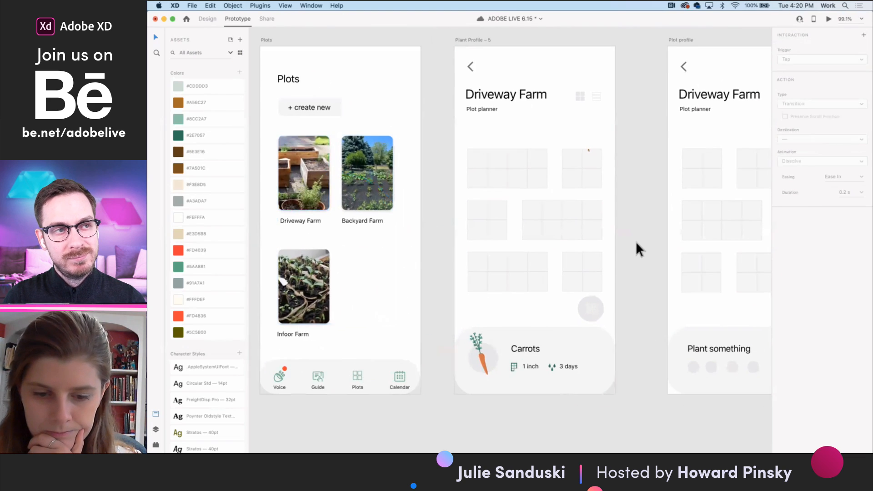
scroll(635, 242, down, 1)
scroll(635, 241, down, 2)
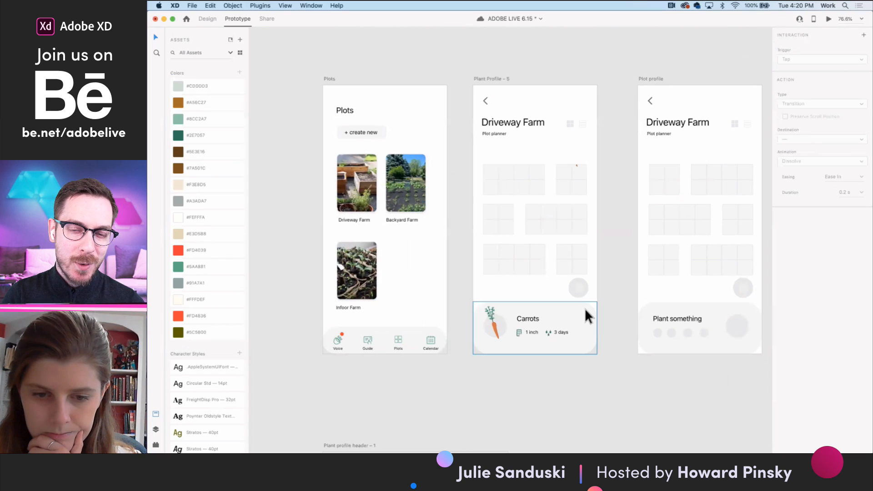
scroll(585, 311, right, 2)
double_click(480, 180)
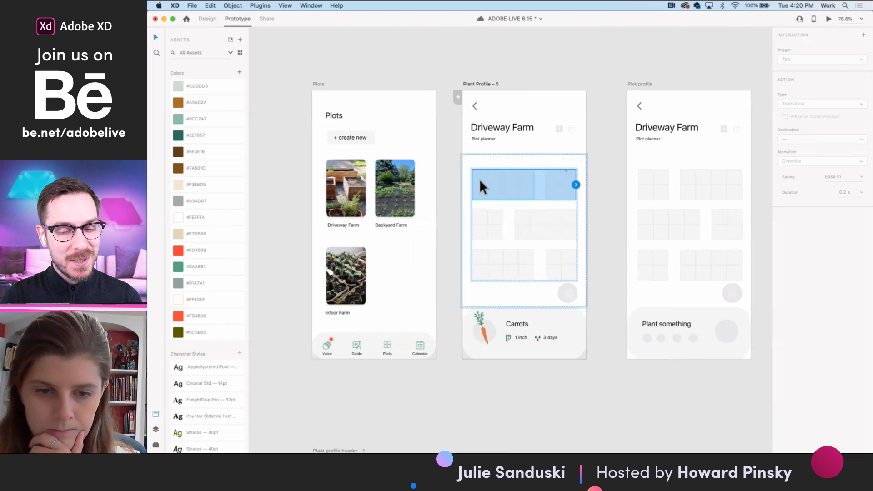
double_click(480, 179)
click(501, 67)
double_click(516, 190)
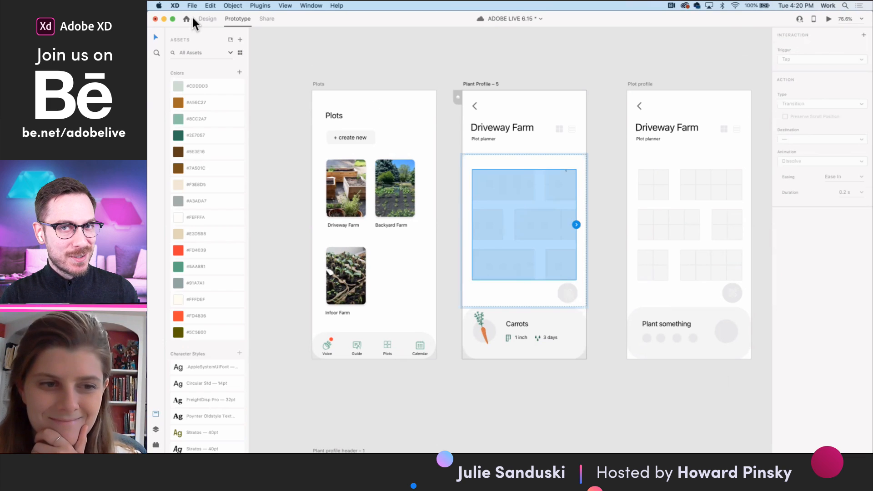
click(208, 19)
scroll(525, 198, up, 3)
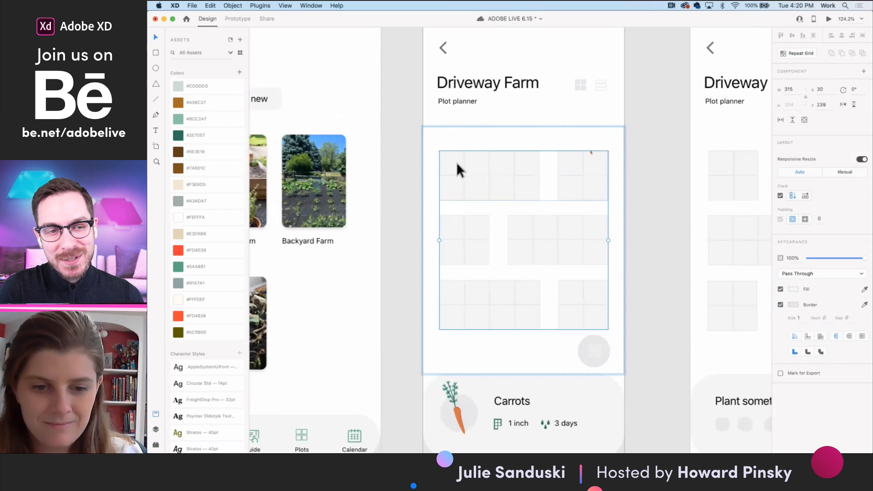
scroll(457, 164, right, 2)
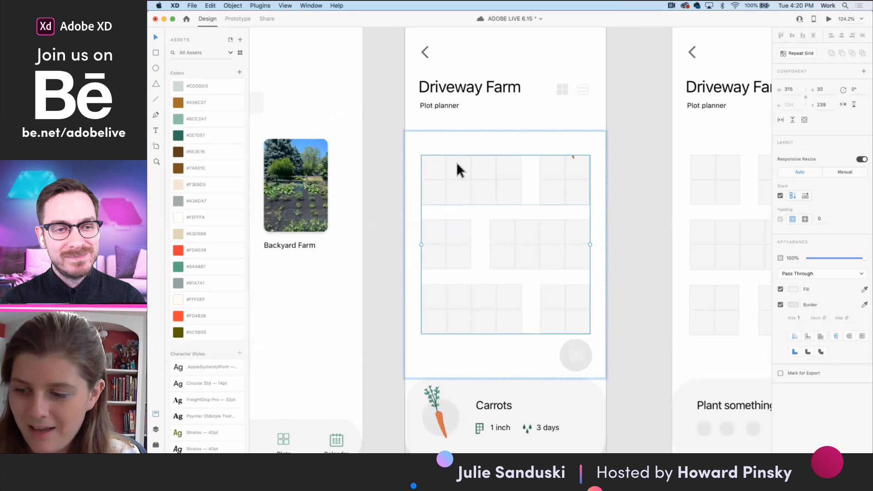
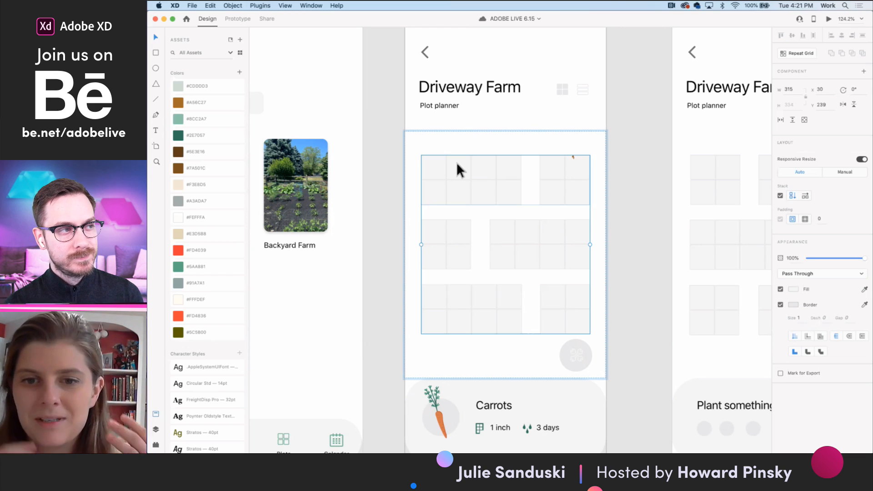
- Draw a circle about 18 by 18 in the first cell of the top plot row on the Driveway Farm screen
click(653, 246)
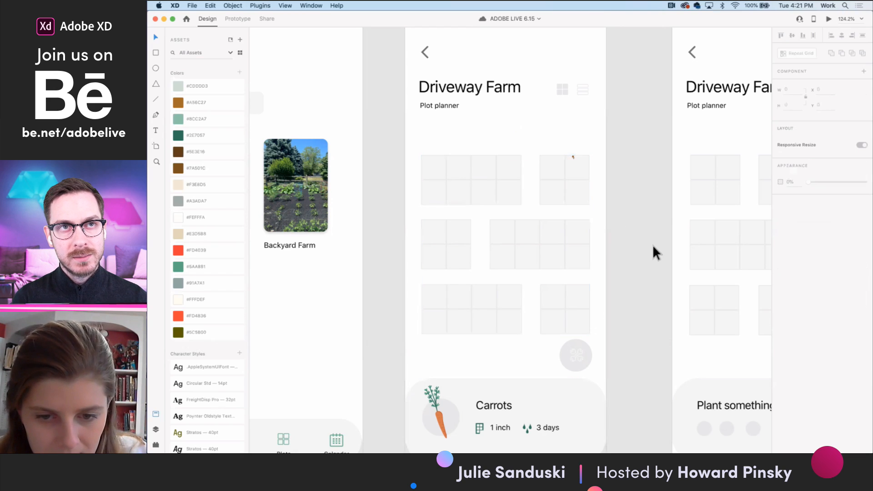
scroll(605, 249, down, 1)
click(547, 219)
scroll(547, 218, right, 1)
scroll(547, 218, up, 1)
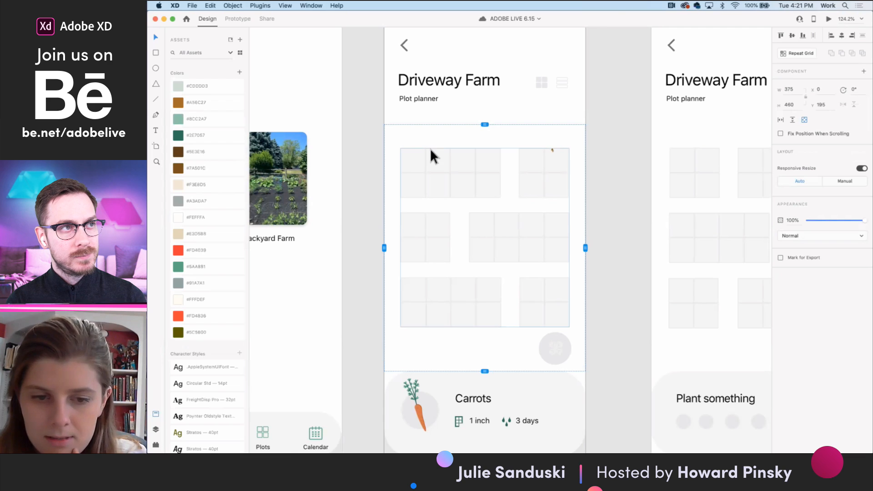
click(154, 71)
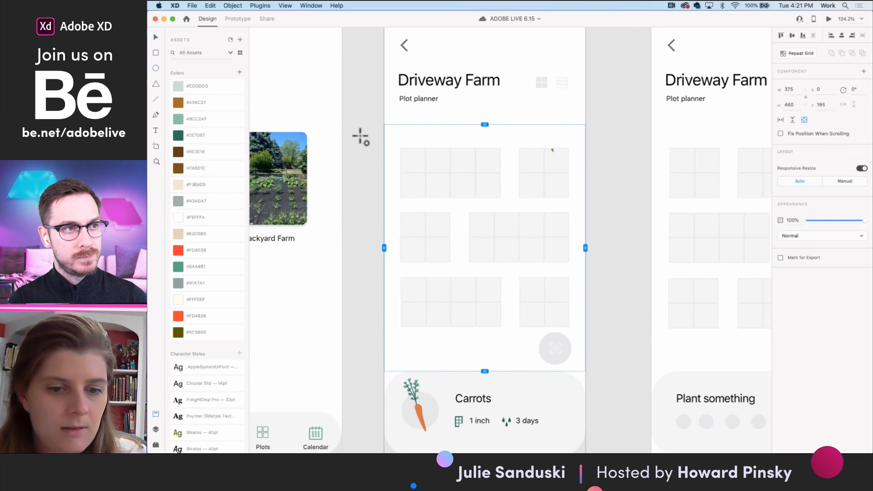
mouse_move(412, 158)
mouse_down()
mouse_move(422, 168)
mouse_move(411, 160)
mouse_up()
click(156, 36)
- Remove the circle's border and fill it with orange sampled from the carrot illustration
scroll(416, 169, up, 3)
click(781, 267)
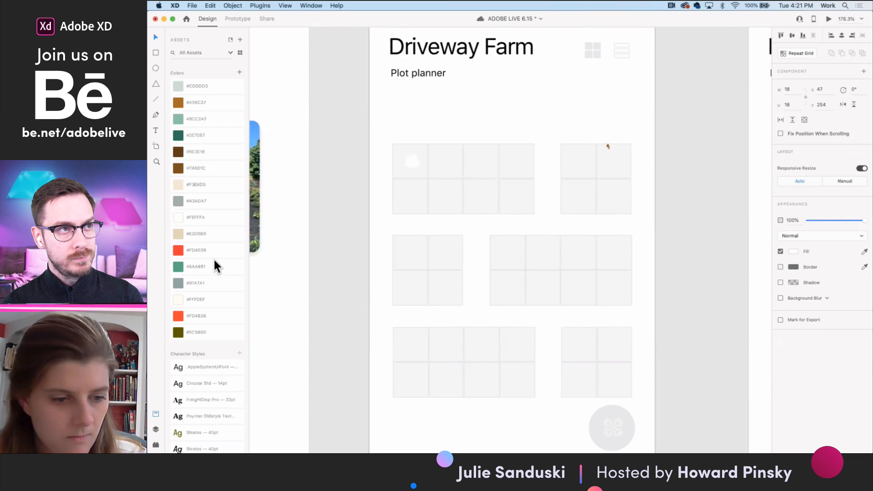
scroll(564, 322, down, 5)
click(865, 252)
click(417, 428)
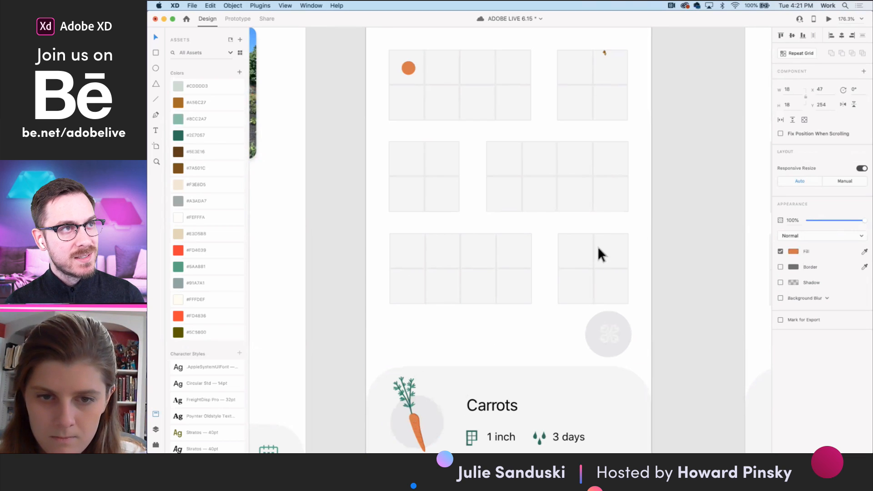
- Reposition the orange circle within the first plot cell at X 44, Y 255
scroll(536, 215, up, 1)
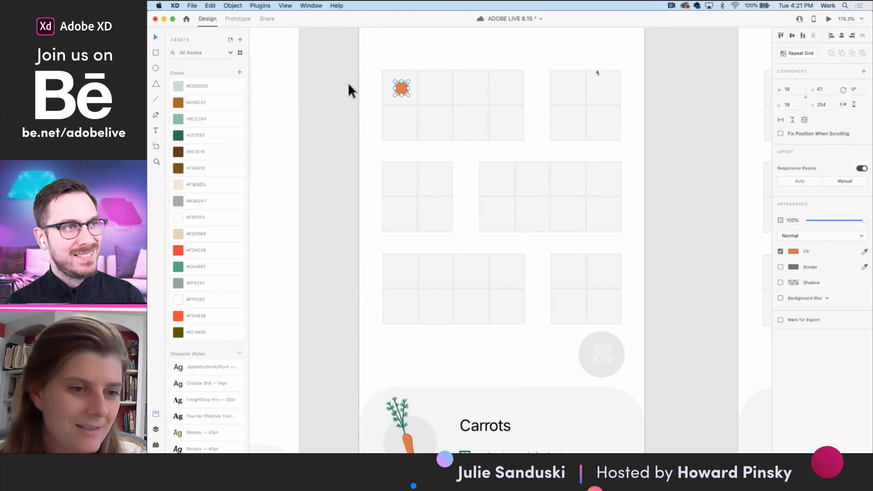
scroll(418, 103, down, 5)
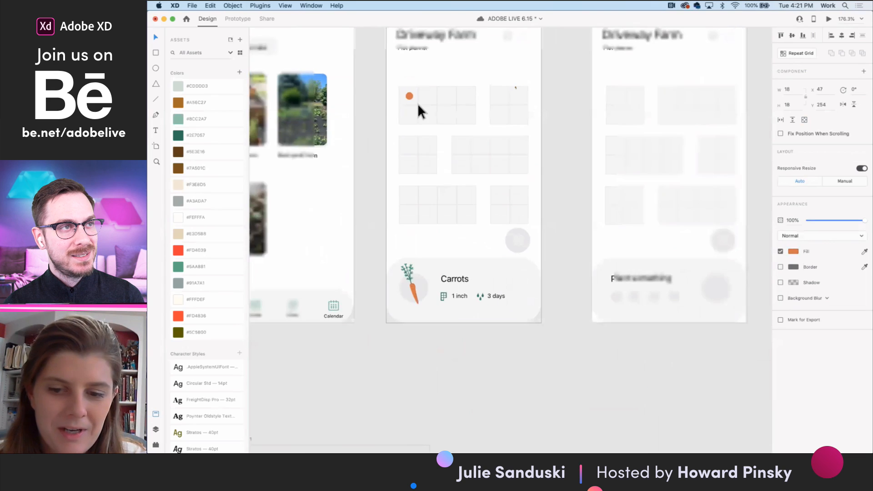
scroll(418, 107, up, 2)
scroll(418, 108, right, 1)
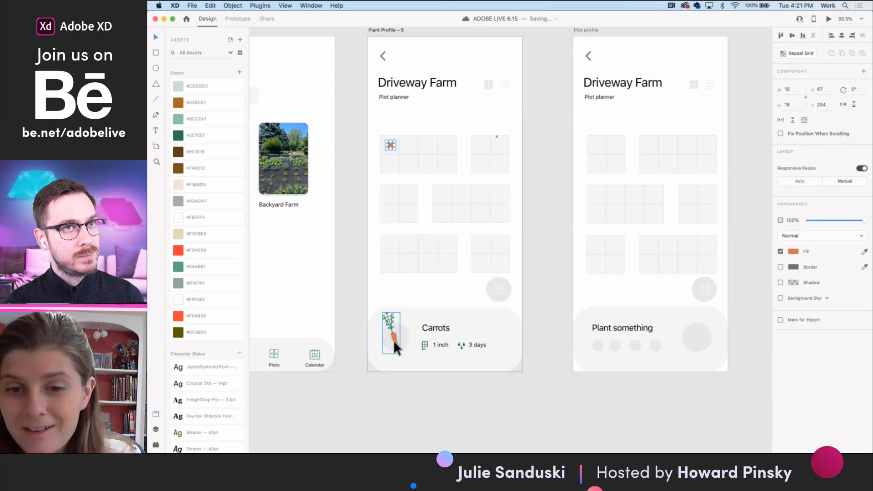
scroll(391, 147, up, 3)
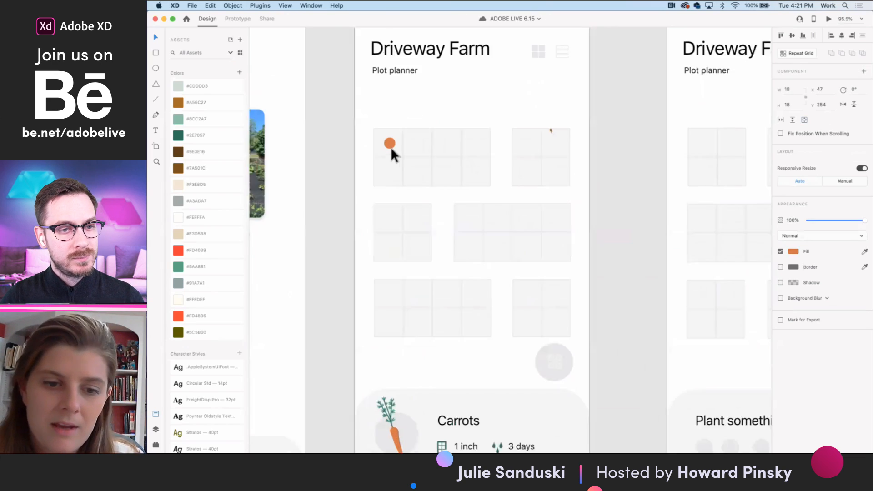
scroll(392, 150, up, 3)
drag(386, 136, 383, 137)
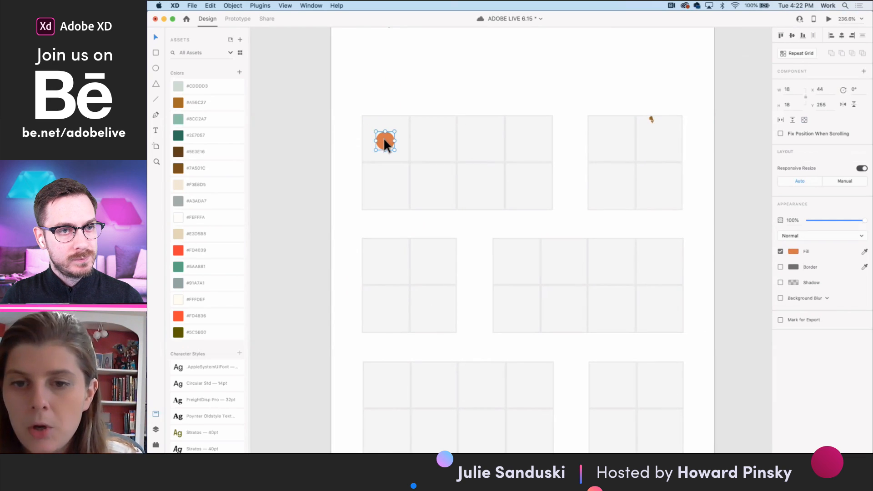
- Place seven copies of the orange dot in other cells across the three plot rows
scroll(442, 223, down, 5)
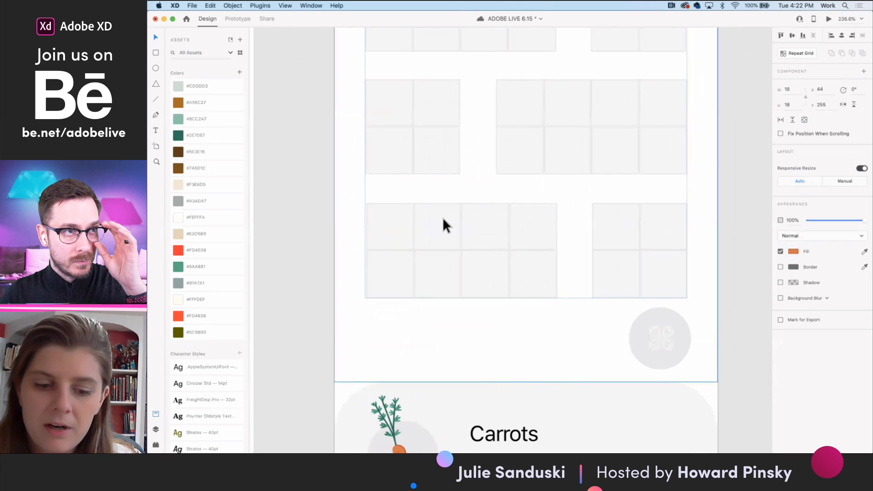
scroll(447, 337, up, 4)
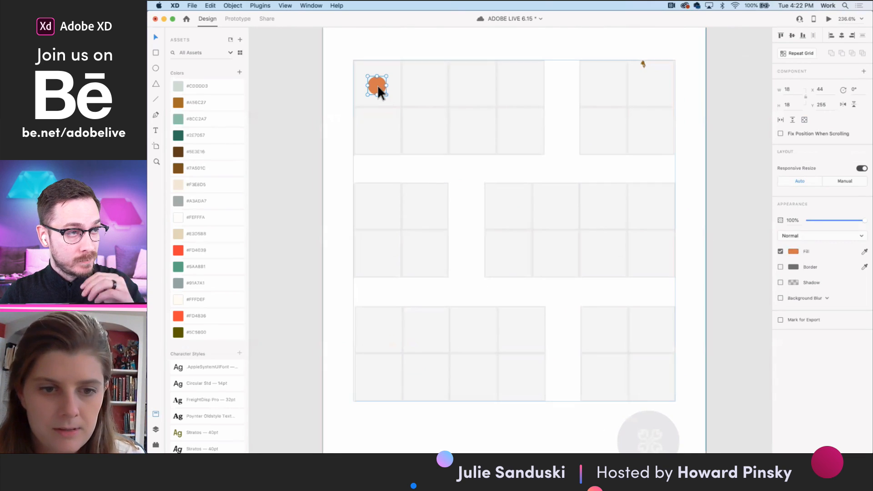
drag(377, 86, 426, 268)
scroll(523, 86, down, 3)
scroll(509, 113, right, 1)
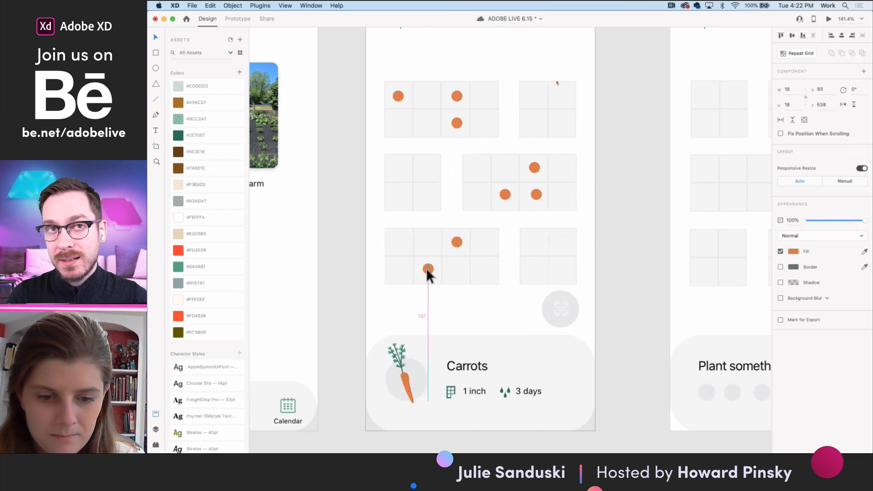
- Select the two orange dots in the bottom plot row and remove them
shift+click(456, 242)
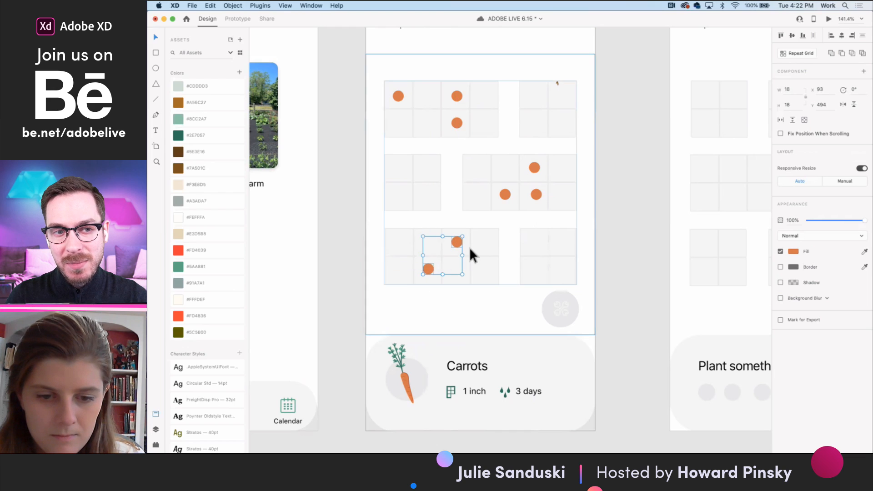
double_click(471, 242)
double_click(471, 240)
double_click(476, 238)
click(458, 242)
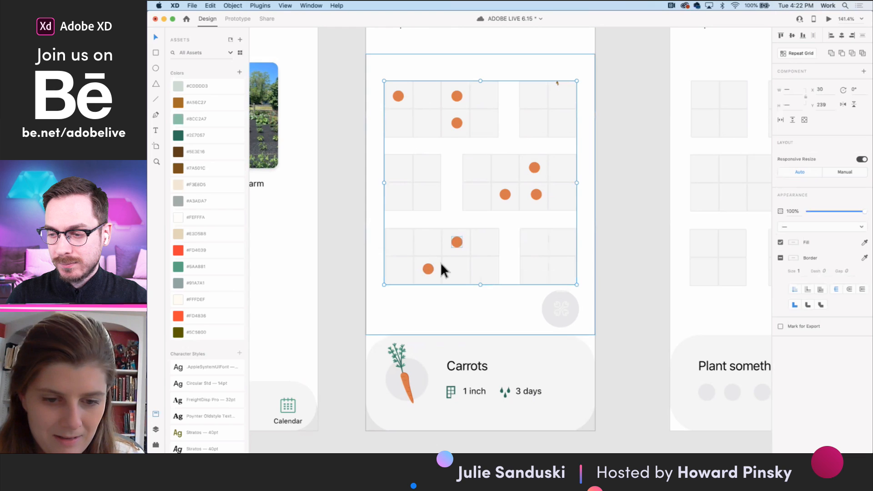
double_click(427, 269)
double_click(427, 269)
click(464, 257)
double_click(427, 269)
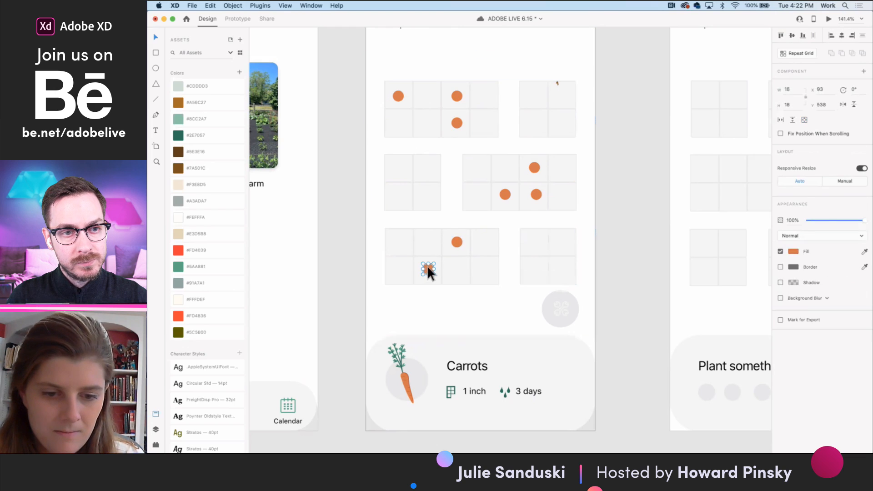
shift+click(457, 242)
key(Delete)
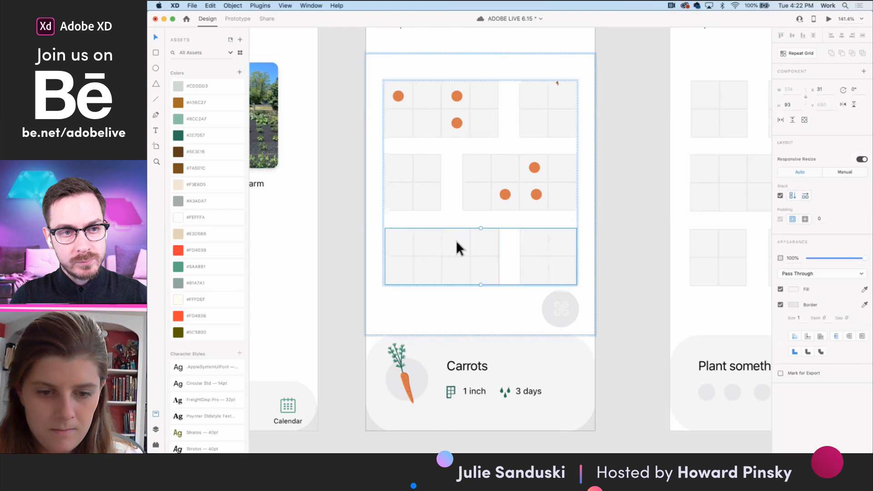
- Try to paste the two dots into the bottom row's stack group, and undo the paste and the removal
key(super+v)
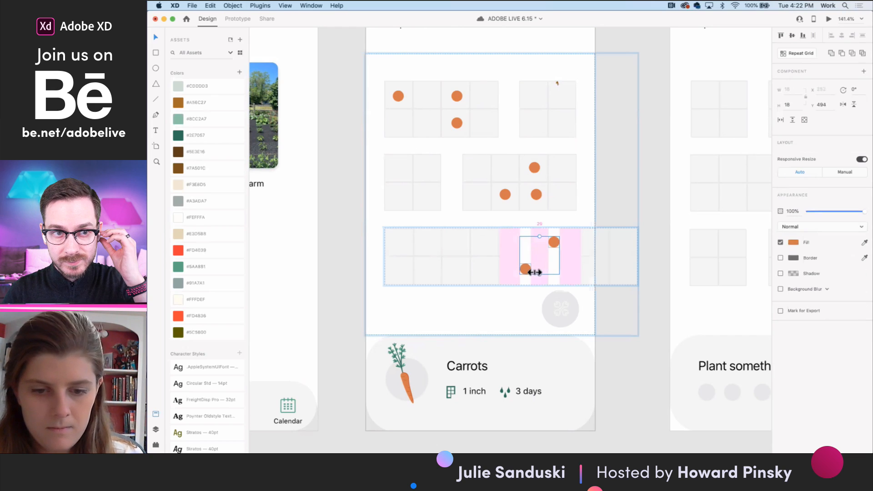
drag(526, 269, 437, 266)
key(super+z)
key(super+z)
key(super+v)
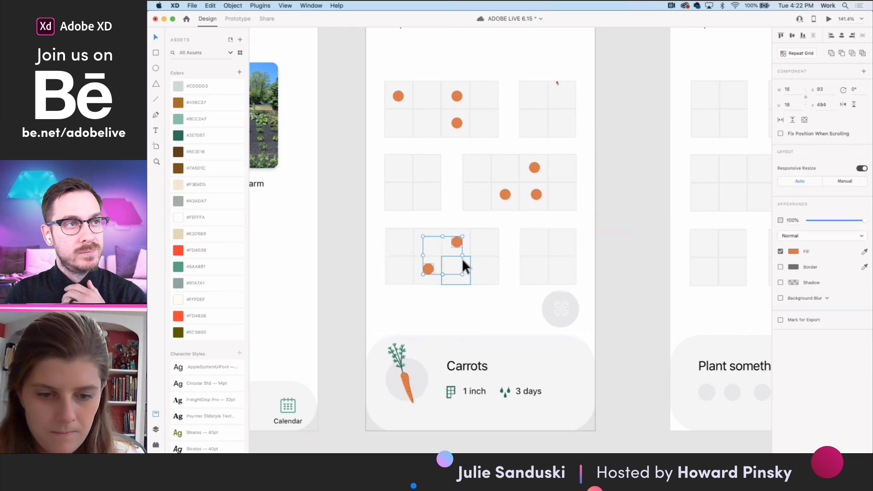
click(552, 162)
scroll(553, 162, up, 4)
scroll(624, 218, down, 2)
click(452, 184)
double_click(451, 184)
scroll(504, 222, down, 2)
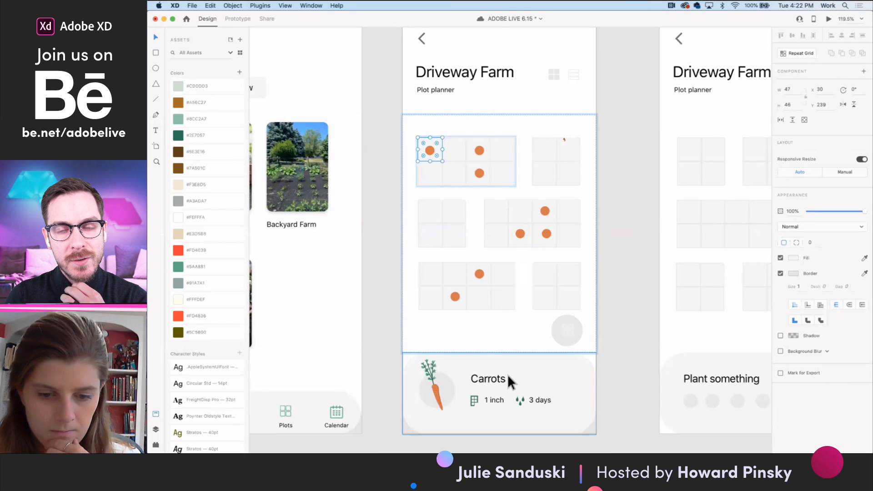
scroll(508, 378, down, 3)
scroll(509, 377, down, 2)
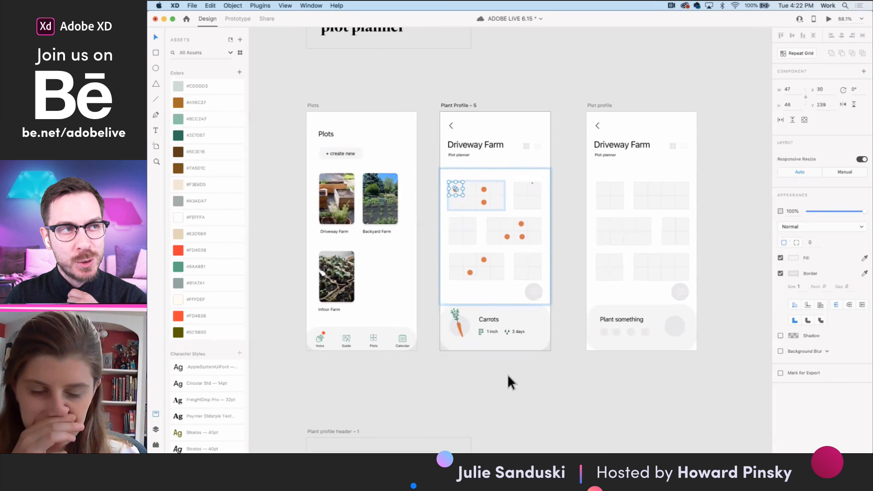
- Group all elements of the Carrots card on the Plant Profile – 5 artboard
click(494, 317)
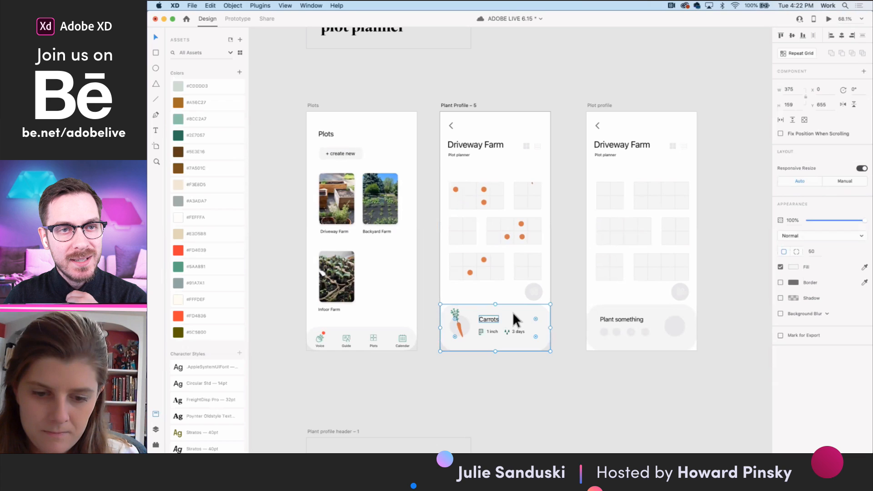
drag(549, 360, 447, 307)
key(super+g)
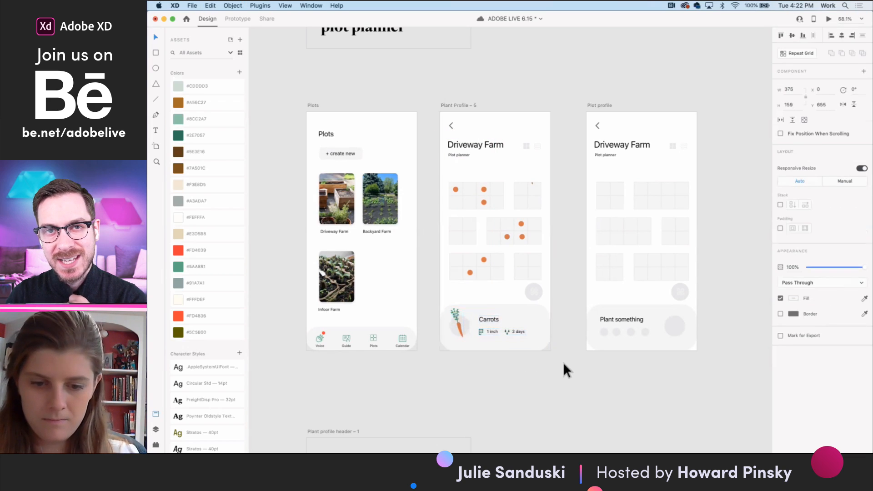
- Group all elements of the Plant something card on the Plot profile artboard
drag(699, 352, 594, 310)
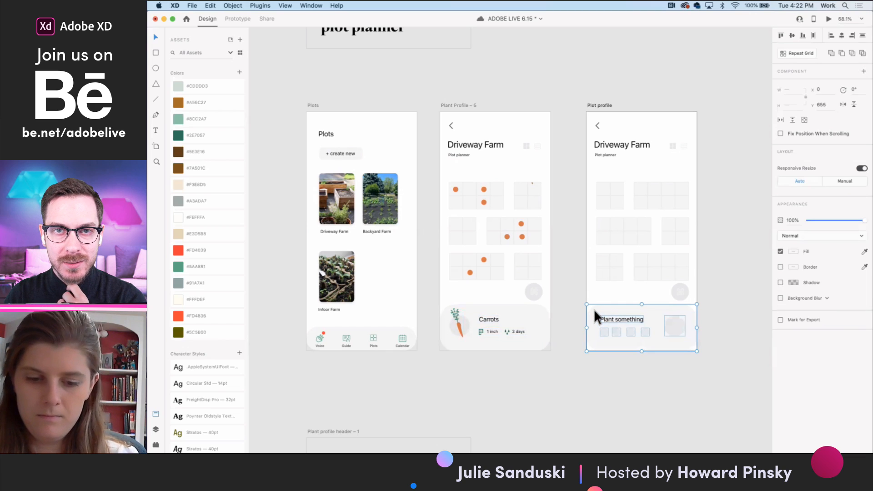
key(super+g)
click(519, 324)
scroll(519, 324, down, 2)
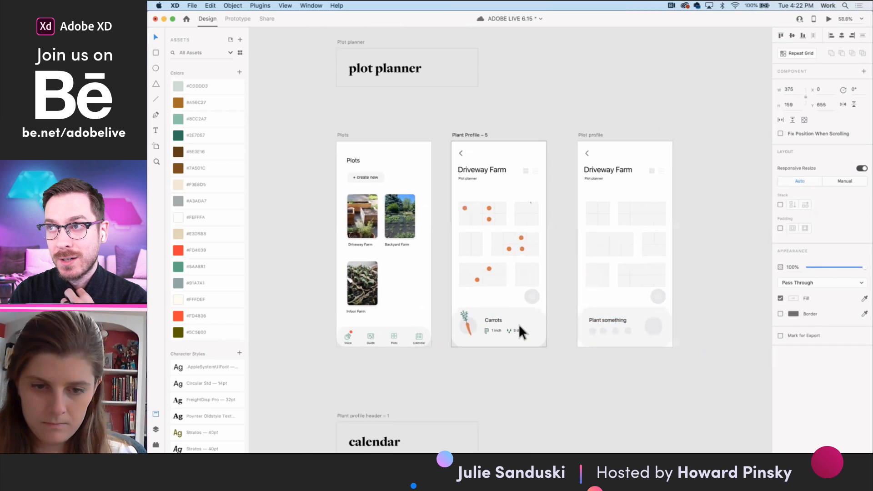
- Move the Plot profile artboard away from Plant Profile – 5 to sit beside the Create garden plot artboard
click(580, 125)
scroll(581, 125, down, 3)
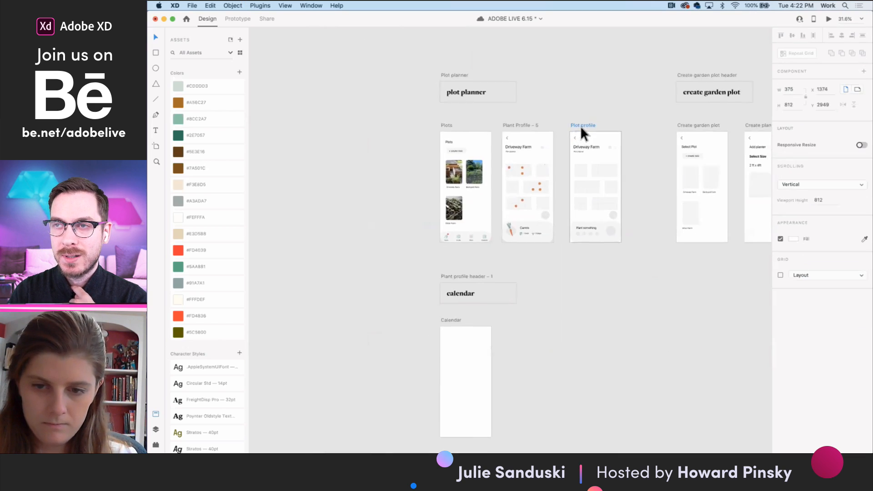
scroll(580, 126, right, 3)
drag(517, 129, 551, 127)
right_click(555, 129)
click(543, 124)
click(547, 126)
- Shift the Plot profile and Create garden plot artboards and their header together, leaving space after Plant Profile – 5
shift+click(636, 130)
shift+click(694, 129)
shift+click(628, 81)
drag(627, 81, 714, 91)
click(525, 208)
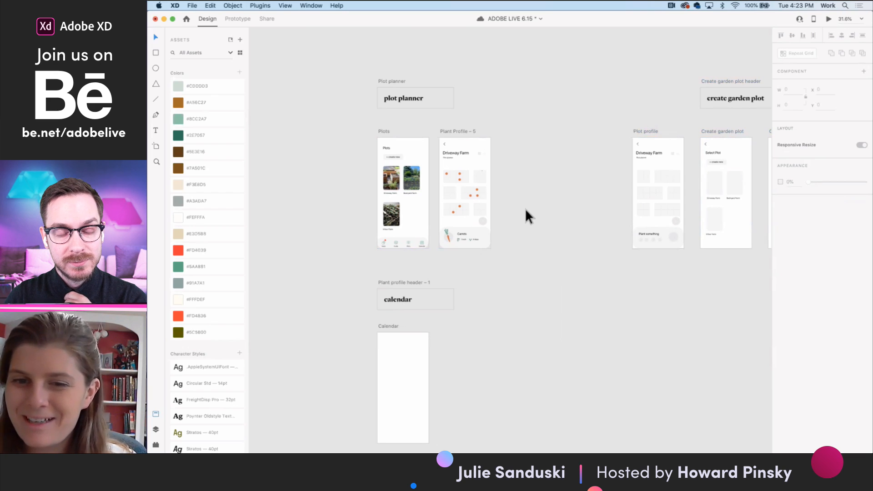
- Try to move the Carrots card below the Plant Profile – 5 artboard, and undo the move
scroll(443, 228, up, 5)
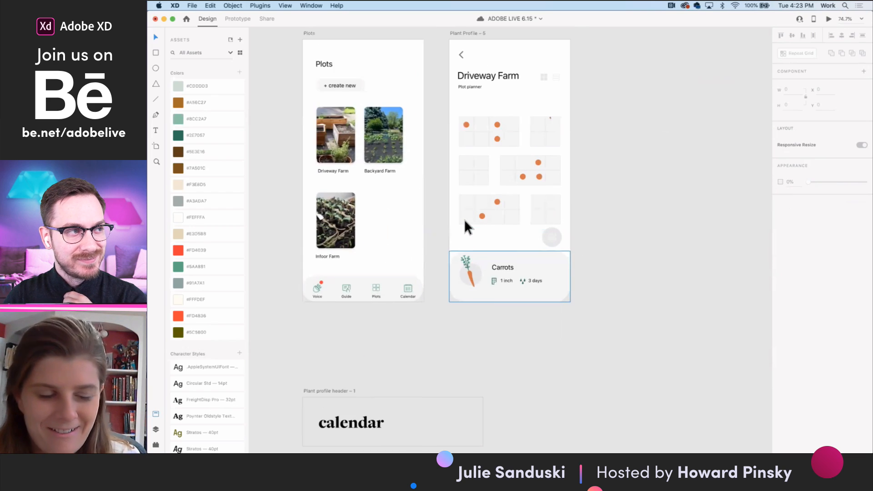
scroll(467, 225, up, 1)
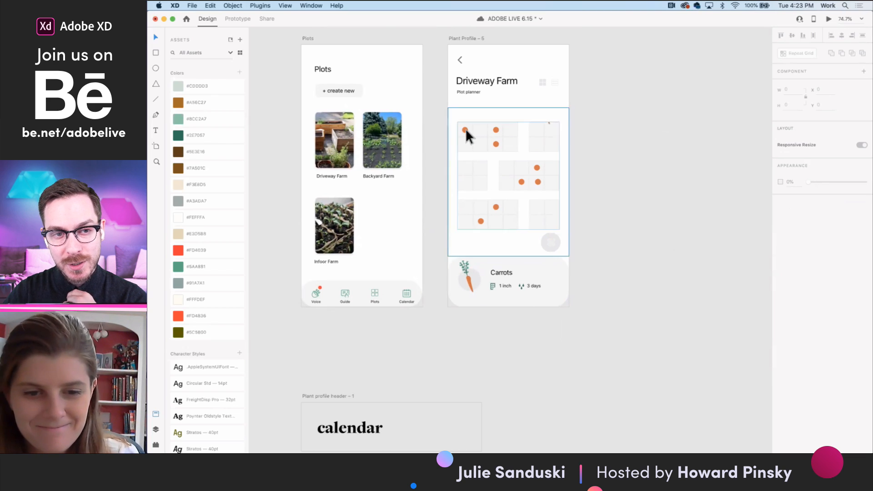
drag(487, 264, 495, 317)
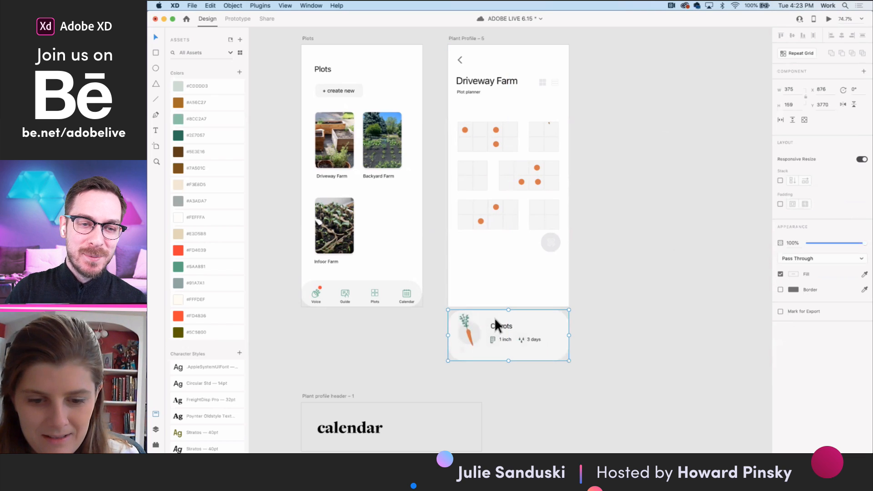
key(super+z)
- Group the entire content of the Plant Profile – 5 artboard
drag(579, 286, 438, 55)
key(super+g)
click(604, 239)
- Try to move the Carrots card below the artboard as part of the content group, and undo the move
click(510, 279)
drag(523, 275, 530, 321)
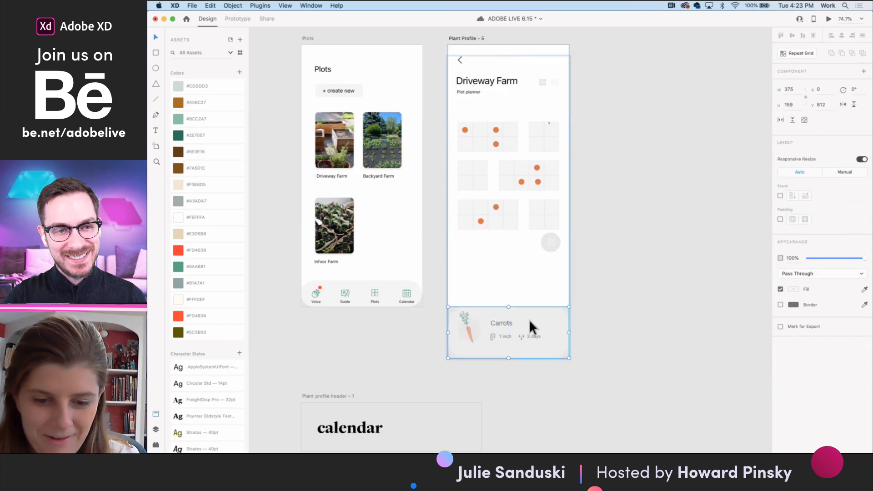
key(super+z)
click(607, 304)
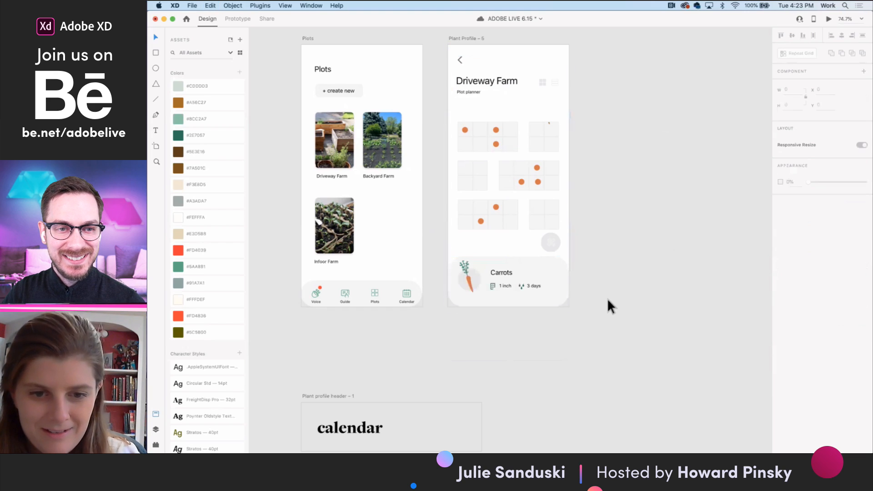
click(532, 277)
scroll(531, 277, up, 3)
scroll(531, 277, right, 1)
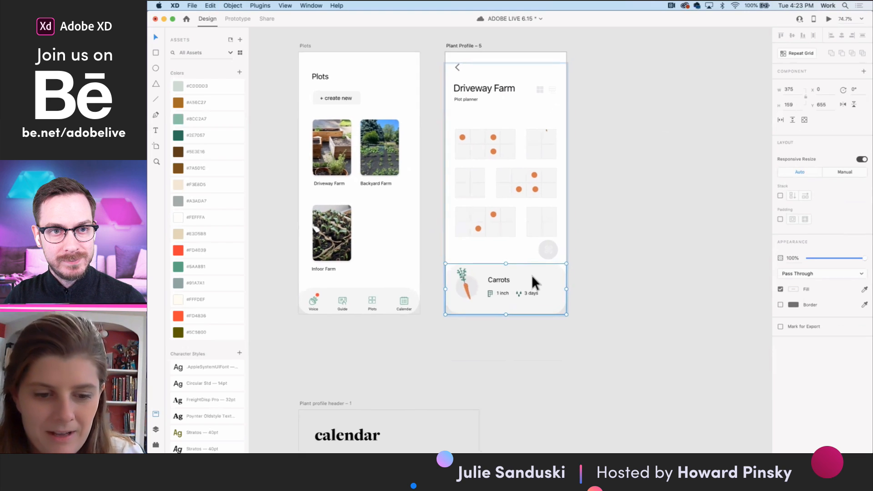
click(446, 81)
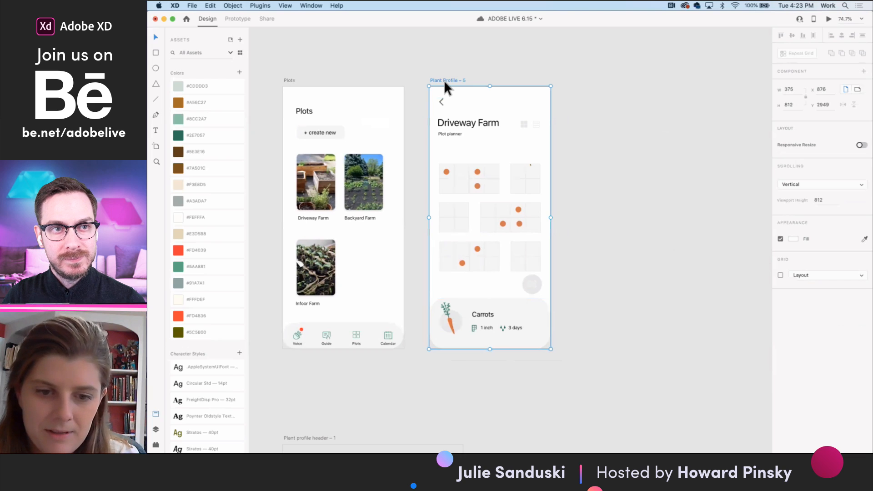
click(447, 172)
double_click(448, 175)
click(485, 325)
click(618, 236)
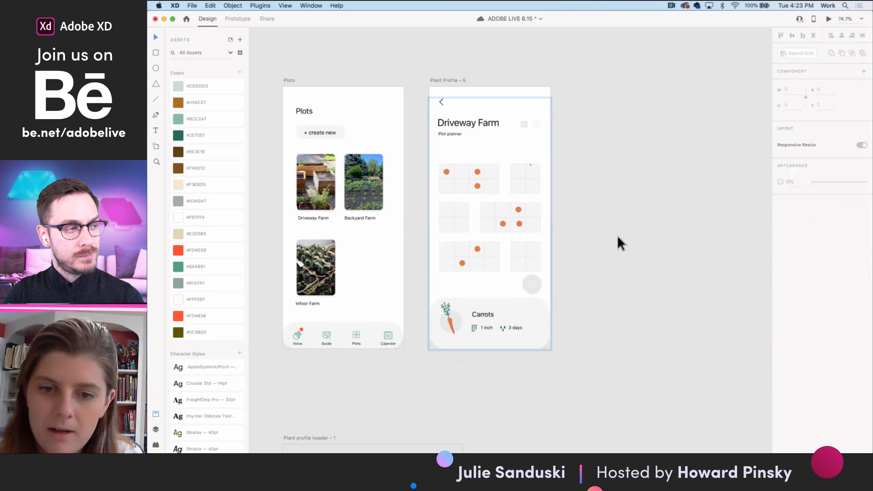
- Move the Carrots card out of view, directly below the Plant Profile – 5 artboard
click(516, 328)
drag(521, 343, 520, 372)
key(Delete)
- Duplicate the Plant Profile – 5 artboard beside itself and place the Carrots card back at the bottom of the copy
drag(445, 81, 591, 78)
click(611, 353)
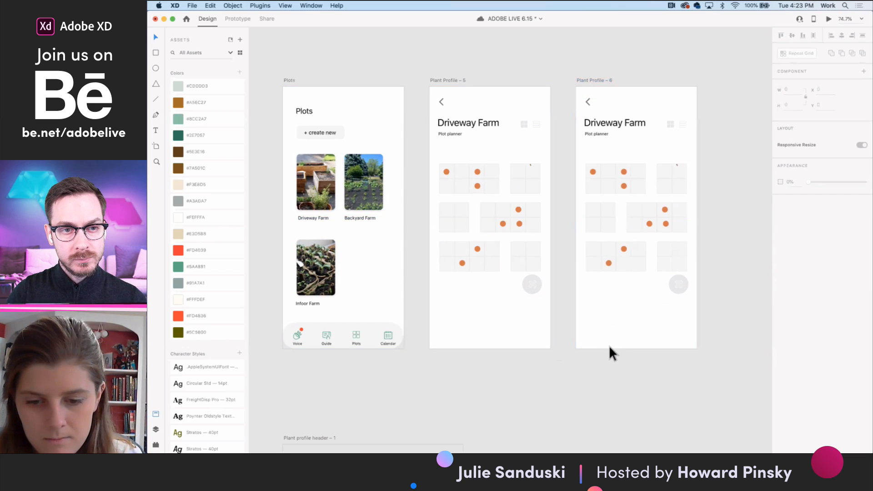
key(cmd+v)
drag(618, 364, 613, 309)
- Give the first cell of the upper plot grid on Plant Profile – 6 a green border of size 2
scroll(572, 189, up, 5)
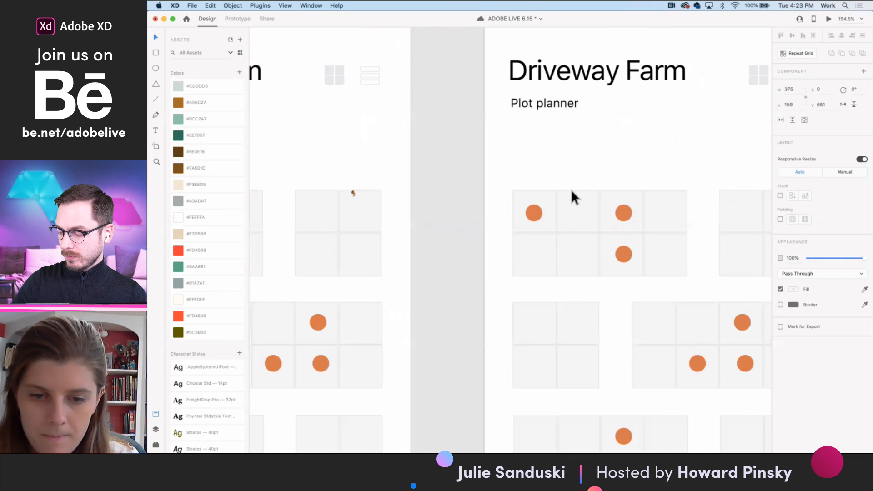
click(552, 201)
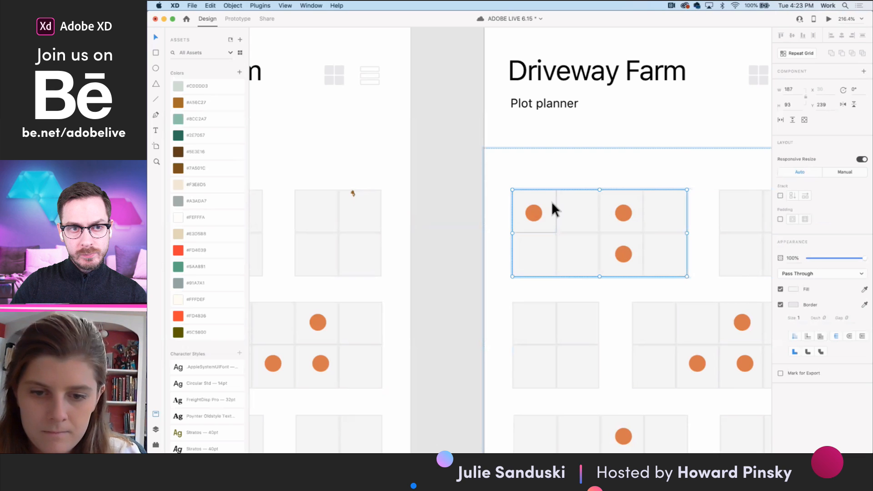
double_click(551, 201)
scroll(552, 201, down, 3)
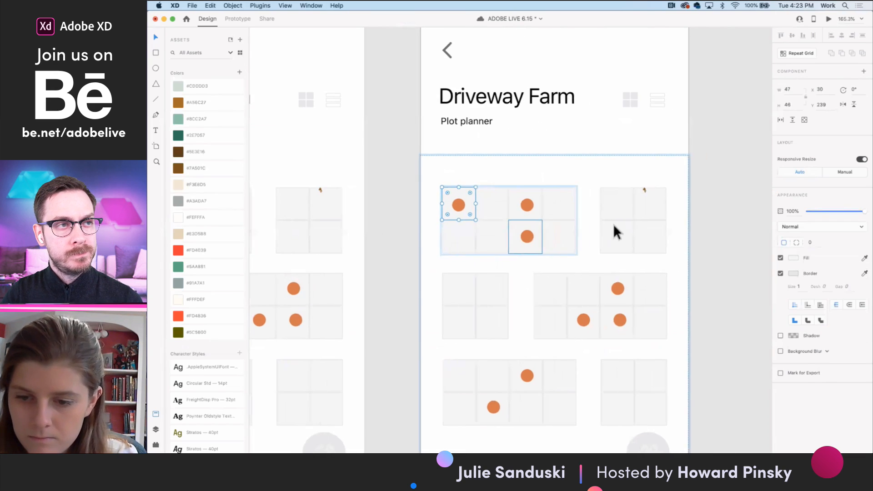
scroll(614, 224, right, 1)
click(865, 274)
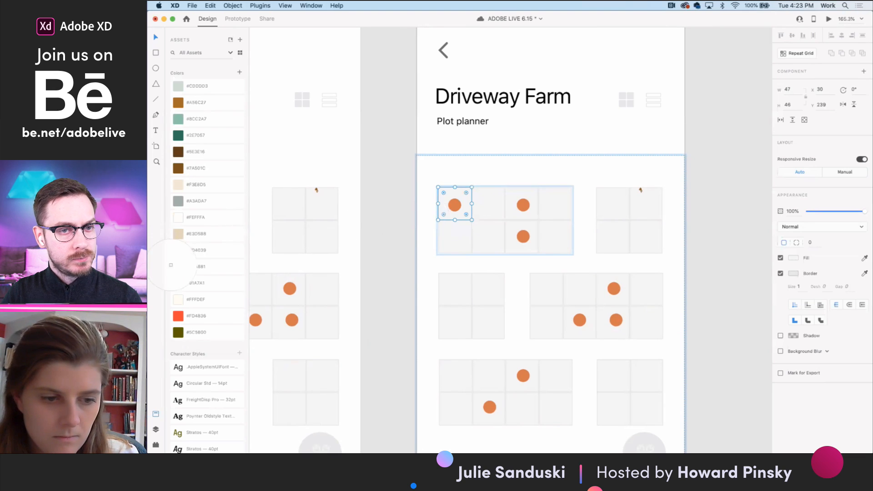
click(178, 268)
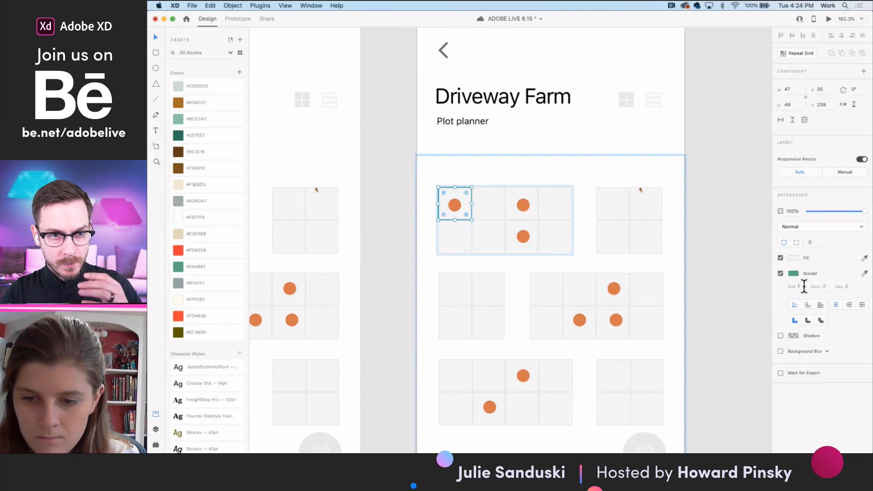
text(2)
key(Return)
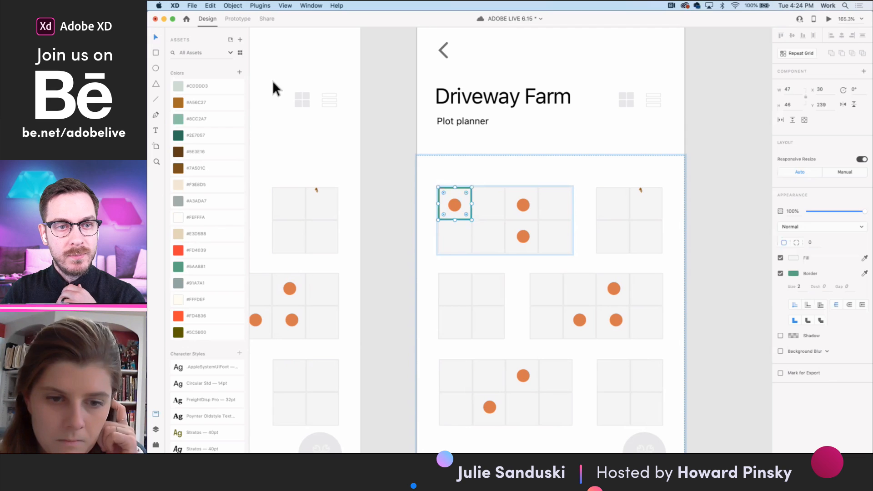
- Fill the green-bordered cell with the pale grey-green from the saved colors and lower its opacity to 84%
click(865, 258)
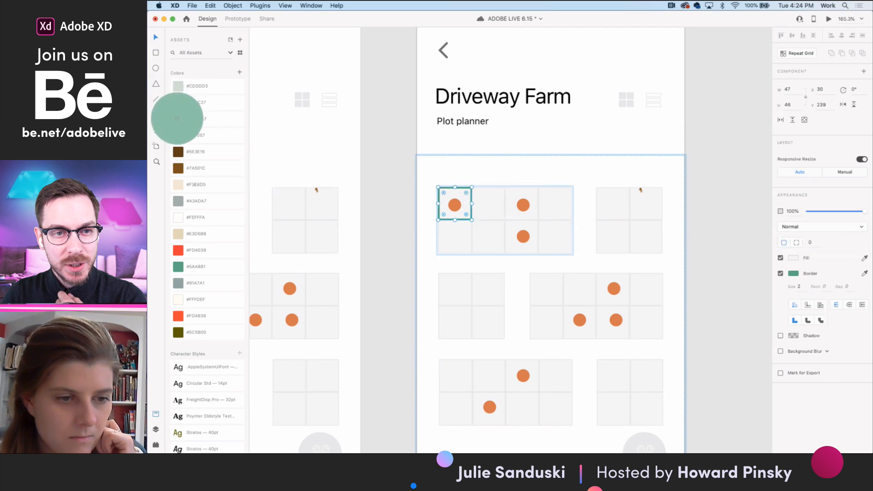
click(177, 118)
click(865, 258)
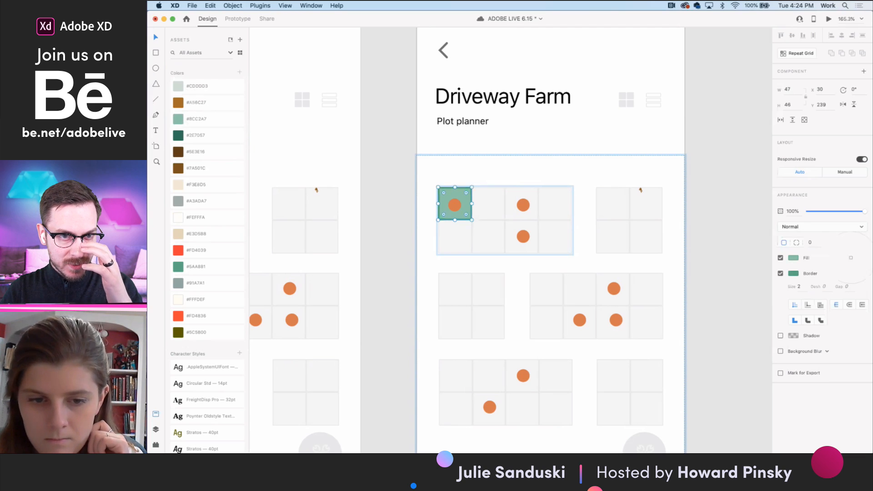
click(179, 86)
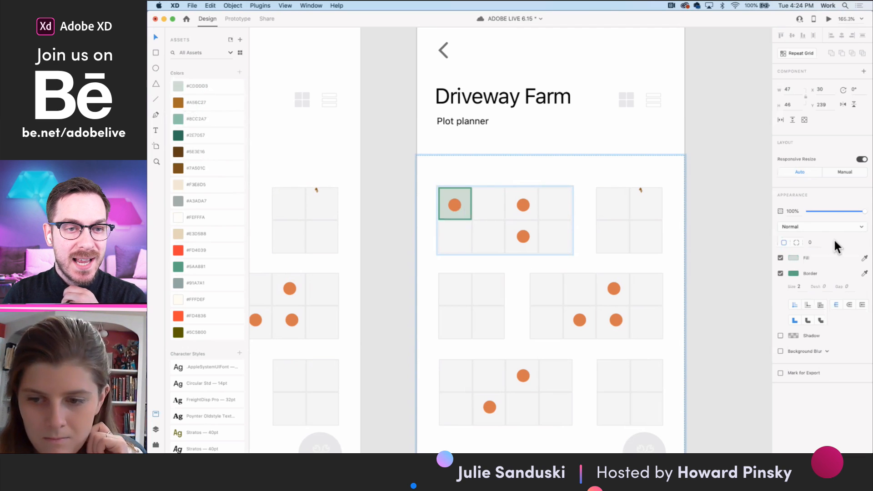
drag(861, 216, 857, 211)
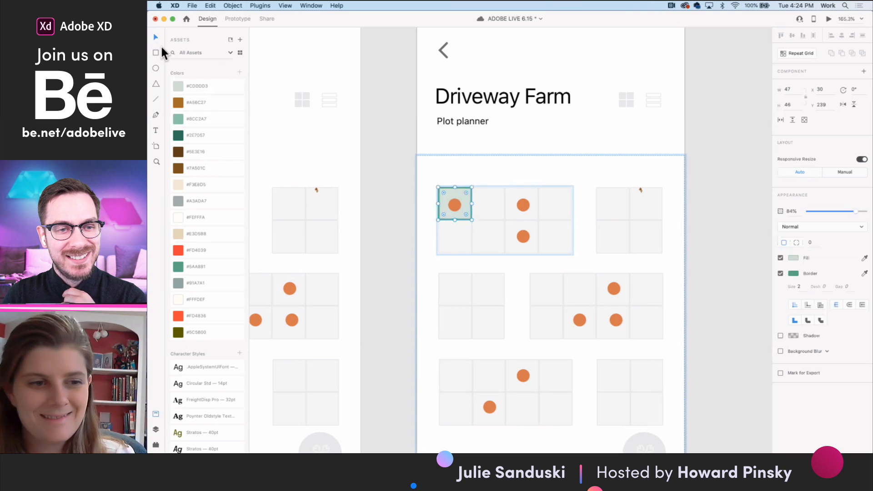
- Link the first plot cell on Plant Profile – 5 to Plant Profile – 6 with a tap-triggered Auto-Animate action
click(399, 184)
scroll(398, 185, down, 5)
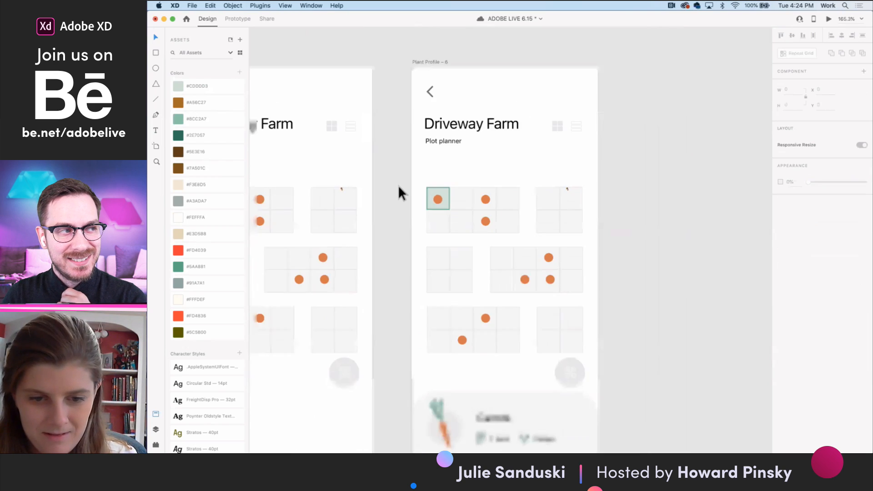
scroll(397, 184, left, 3)
double_click(369, 189)
double_click(369, 188)
double_click(370, 189)
double_click(369, 188)
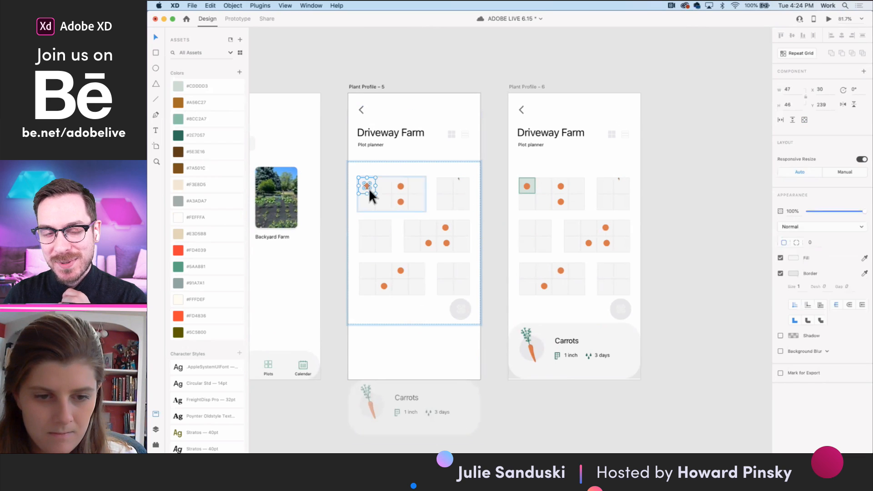
click(234, 19)
drag(376, 186, 561, 188)
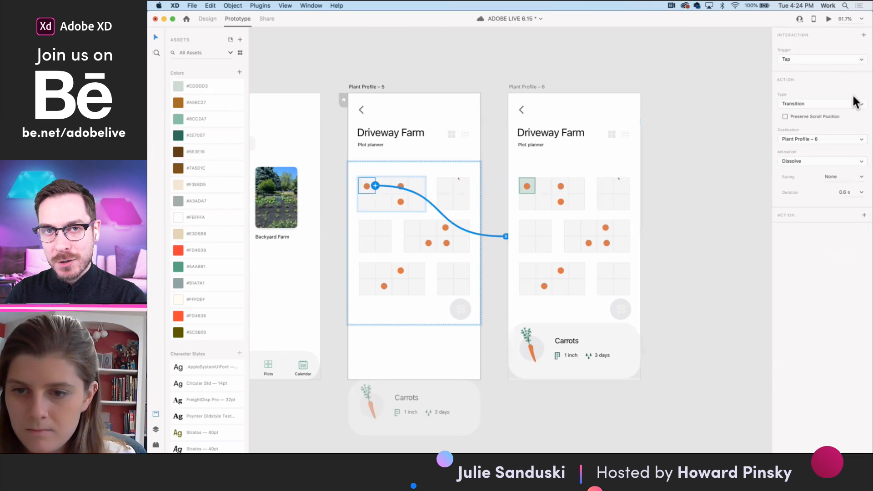
click(820, 103)
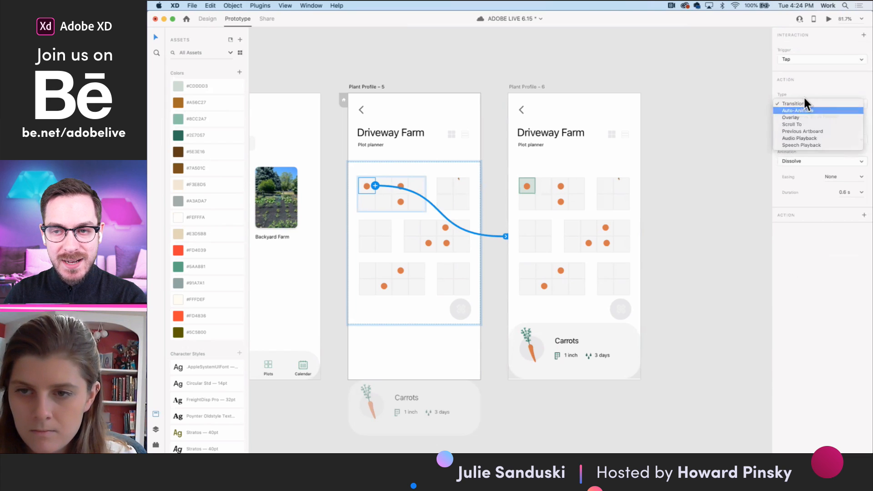
click(804, 111)
- Preview tapping the first plot cell and shorten its Auto-Animate duration to 0.2 s
click(829, 19)
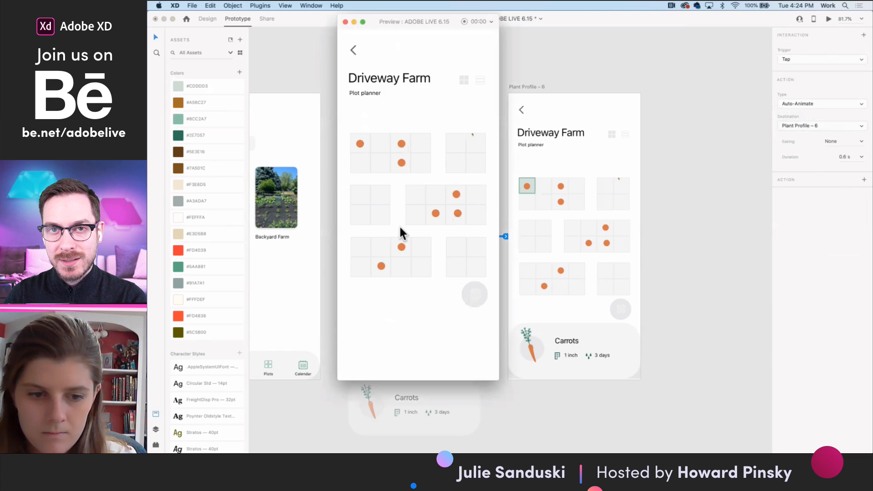
click(354, 140)
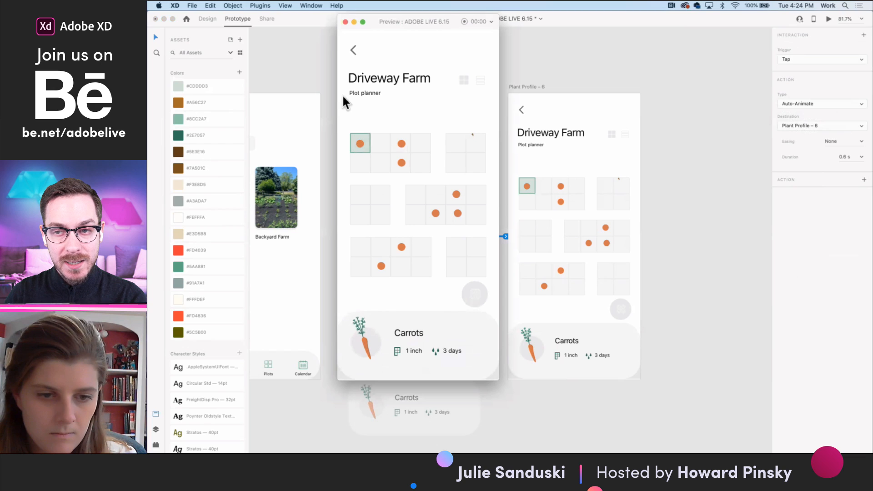
click(345, 21)
click(862, 158)
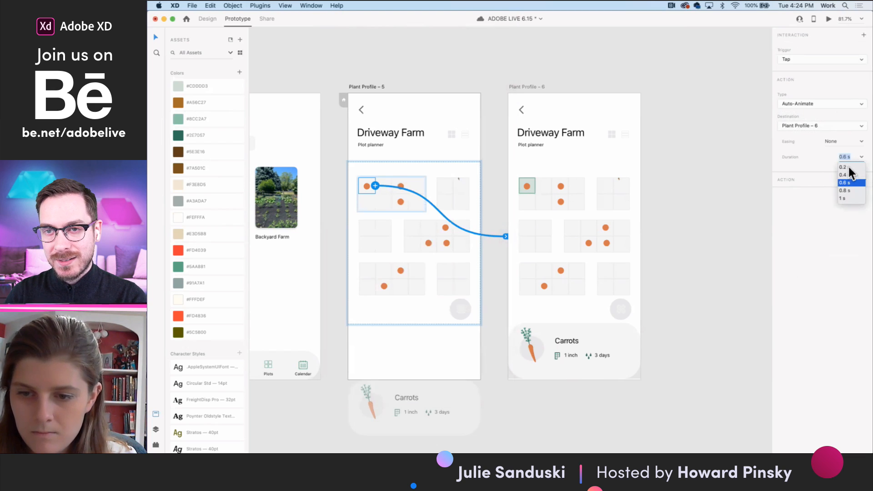
click(847, 168)
- Copy the bottom navigation bar from the Plots artboard onto Plant Profile – 5 and save the document
scroll(414, 378, left, 5)
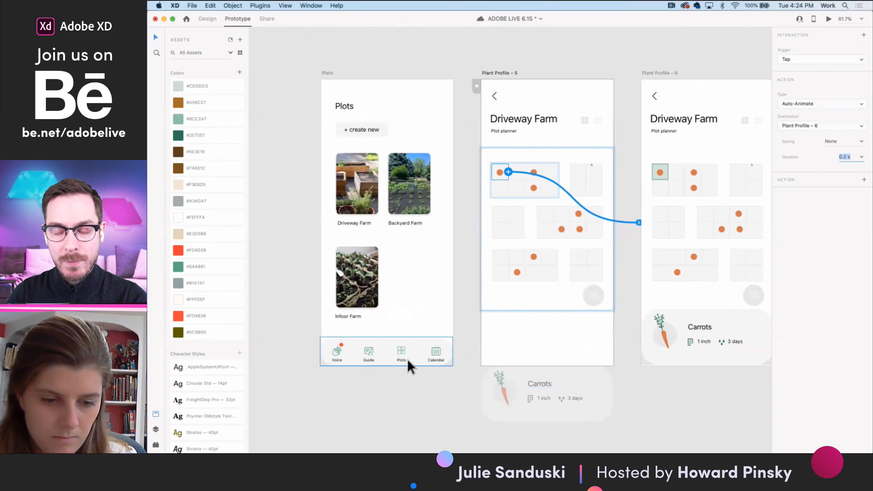
click(437, 352)
click(205, 18)
click(500, 72)
key(super+v)
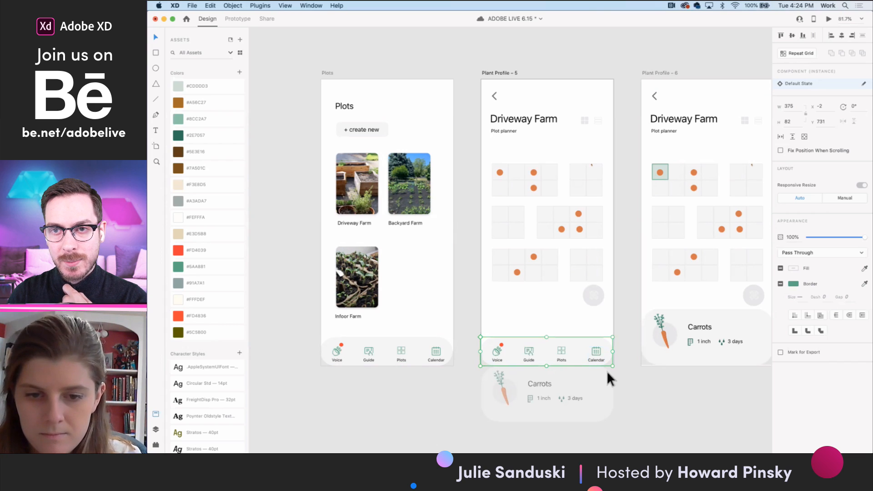
scroll(613, 372, right, 3)
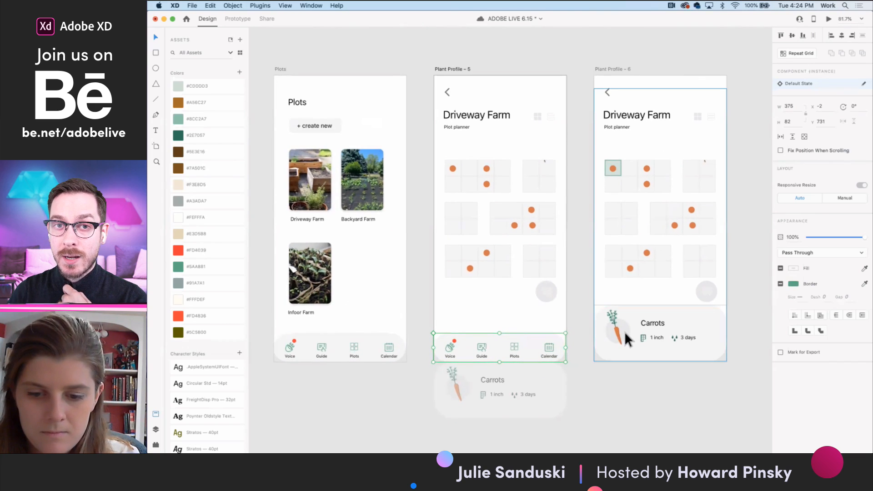
scroll(624, 331, right, 2)
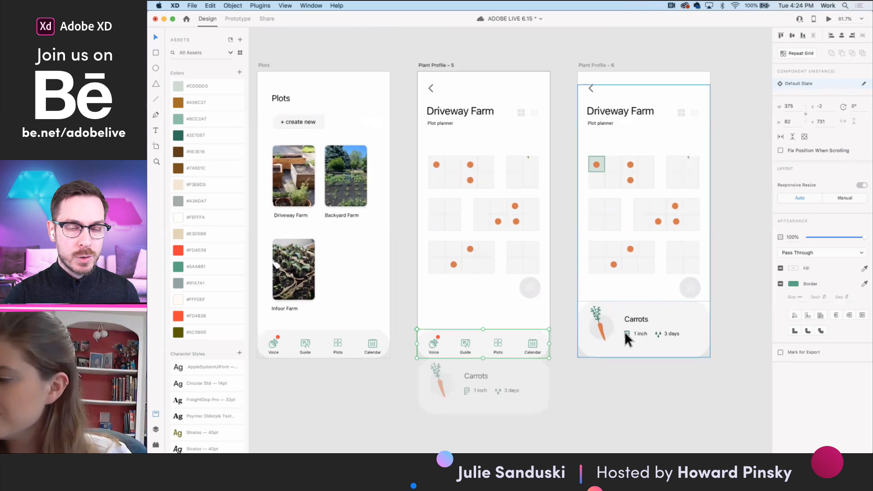
key(super+s)
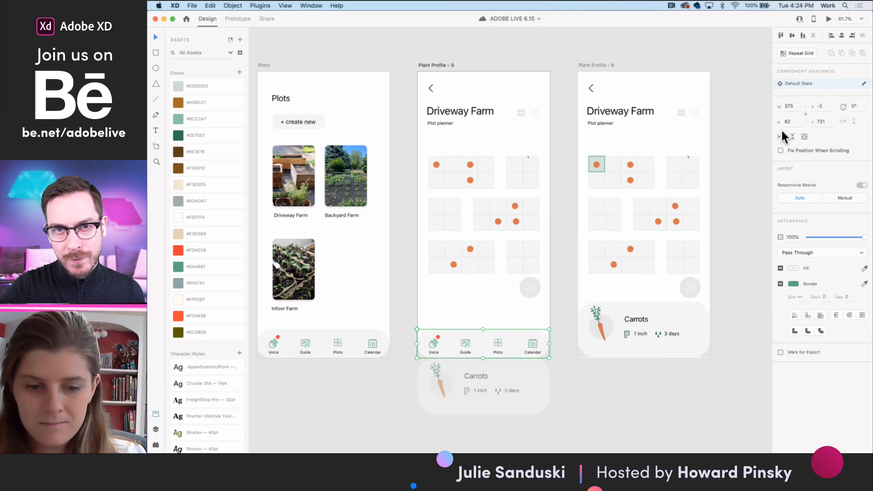
- Check the cell's tap transition in the preview and set its Auto-Animate duration to 0.6 s
click(829, 18)
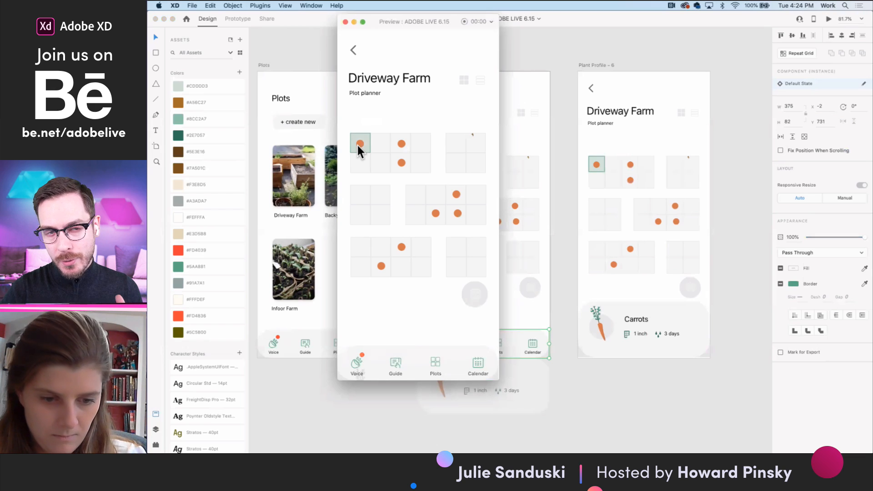
click(346, 22)
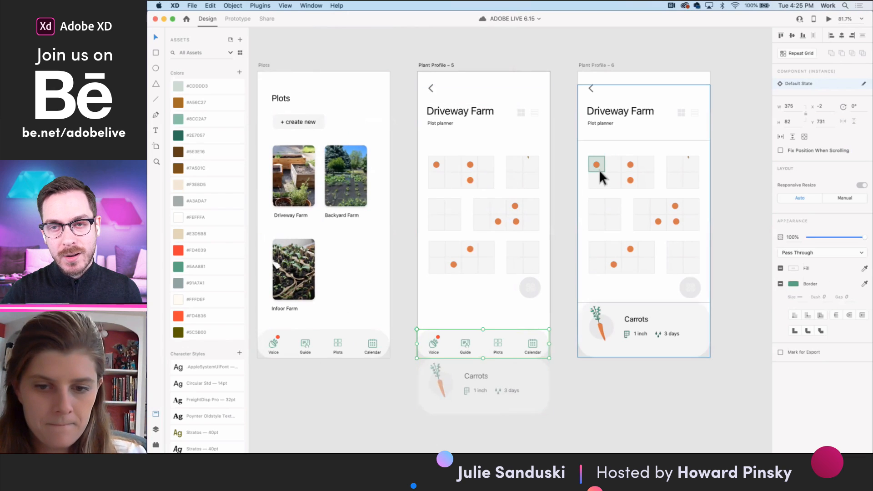
double_click(437, 165)
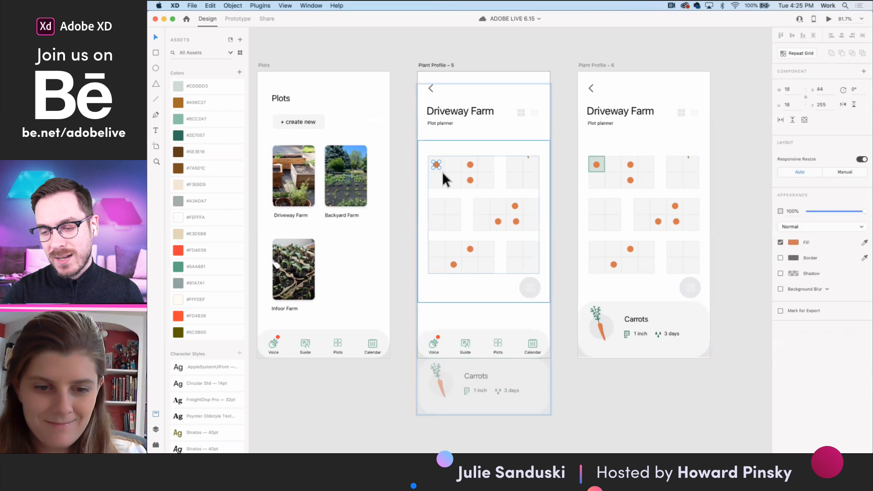
scroll(443, 178, up, 5)
key(Escape)
double_click(441, 170)
double_click(441, 171)
scroll(440, 170, down, 3)
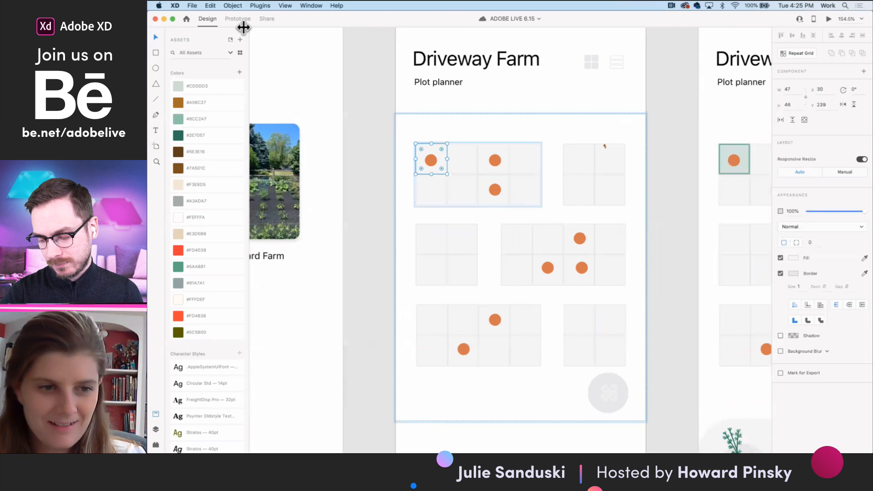
click(238, 19)
scroll(619, 240, down, 3)
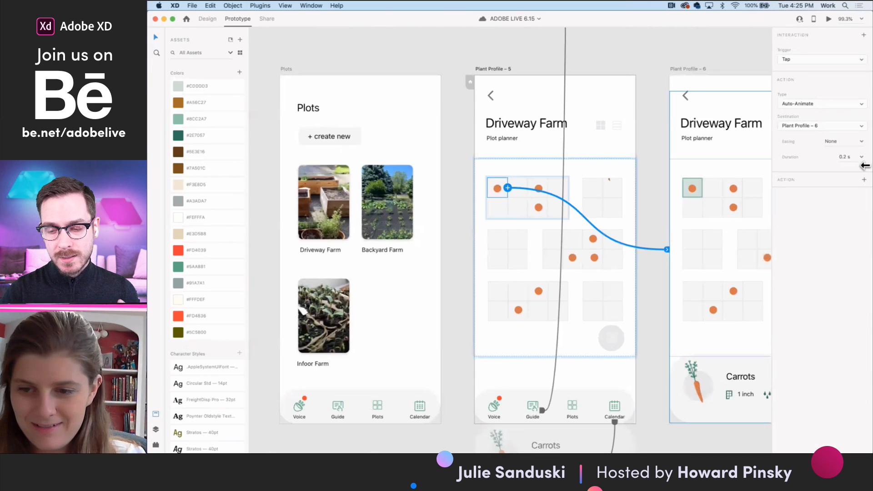
click(861, 157)
click(853, 184)
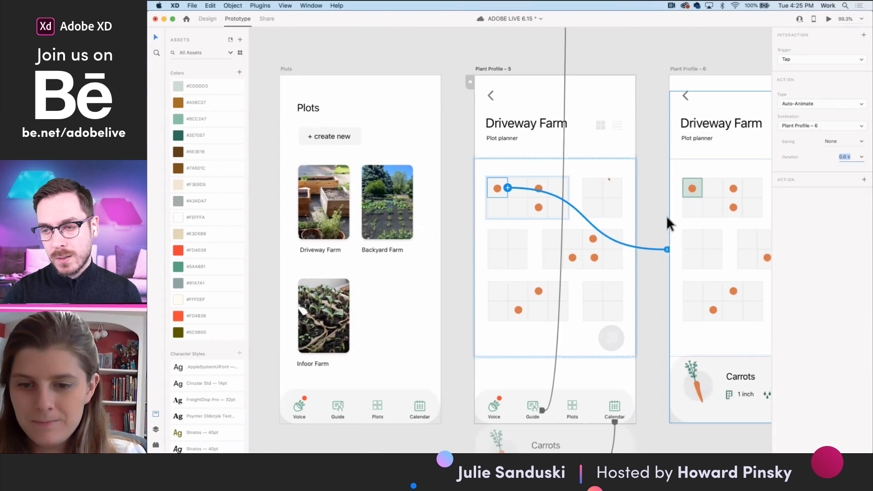
- Preview the prototype again and test tapping the first plot cell with the longer animation
scroll(668, 223, right, 3)
click(828, 19)
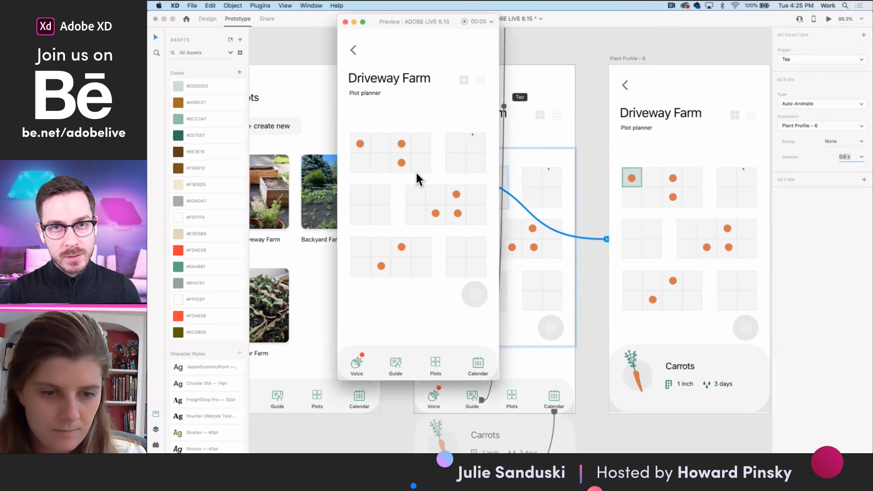
click(364, 141)
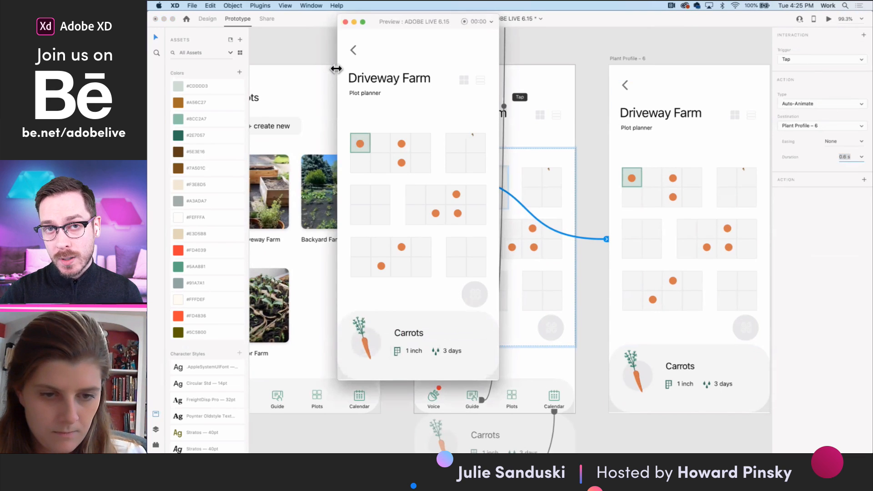
click(346, 21)
- Copy the navigation bar from Plant Profile – 5 to Plant Profile – 6 and move it just below that artboard, at Y 812
click(537, 386)
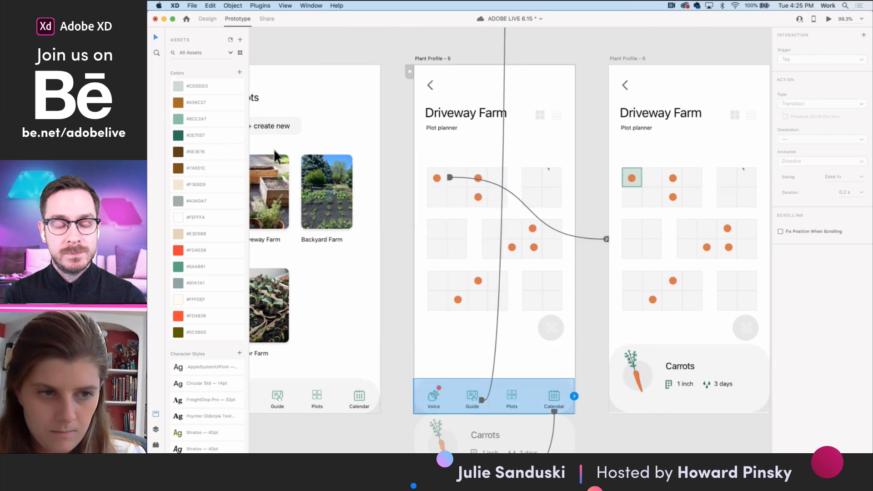
click(207, 18)
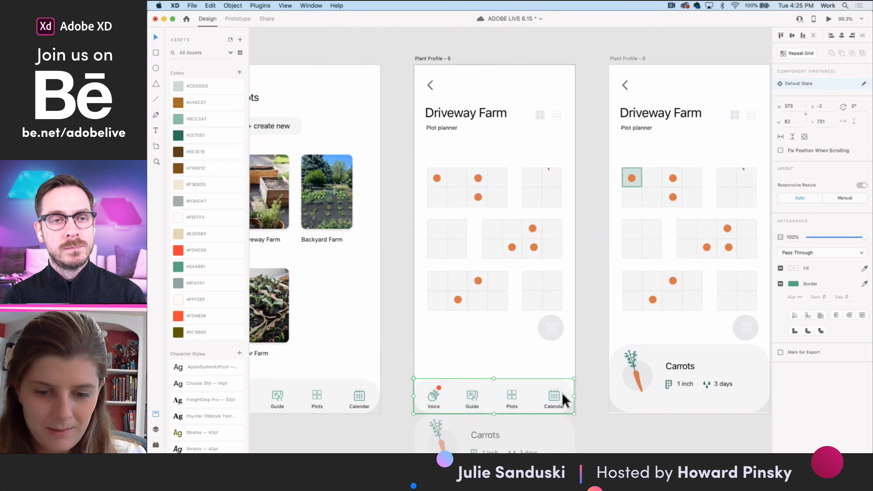
scroll(562, 392, down, 3)
scroll(563, 393, right, 2)
key(ctrl+c)
click(584, 130)
key(ctrl+v)
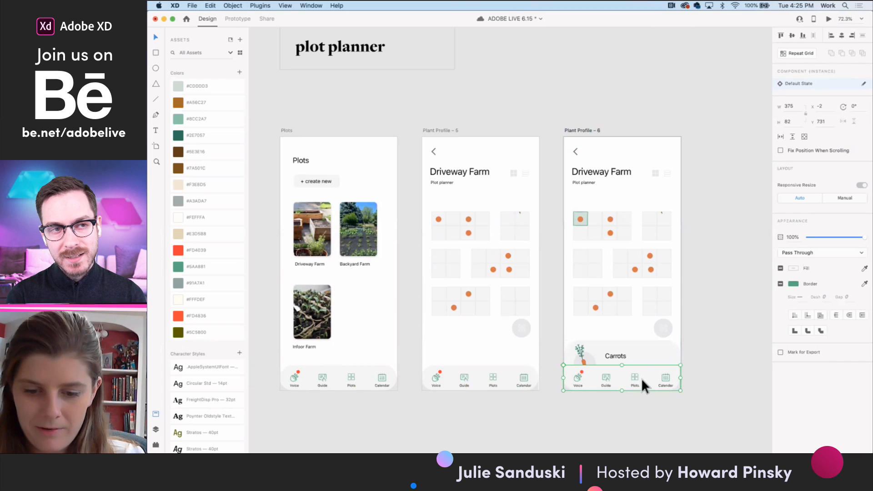
drag(641, 378, 642, 404)
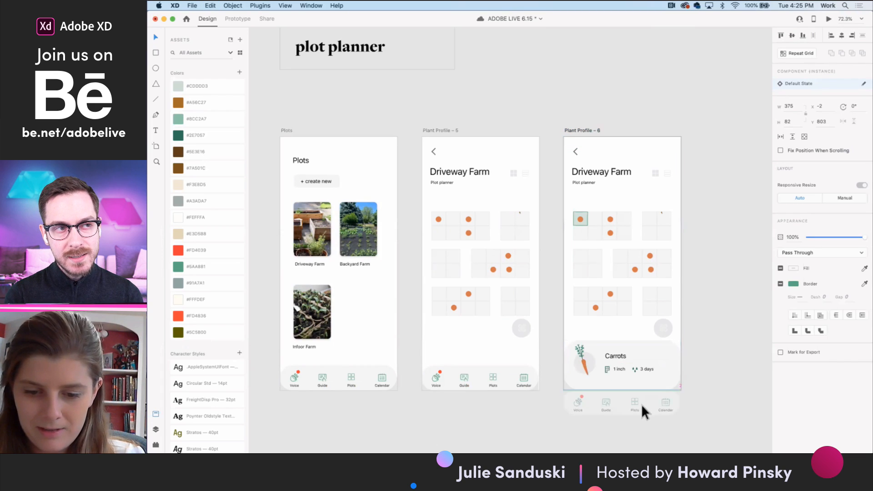
- Preview the prototype from Plant Profile – 5 and test tapping the first plot cell, then close the preview
click(443, 130)
click(829, 19)
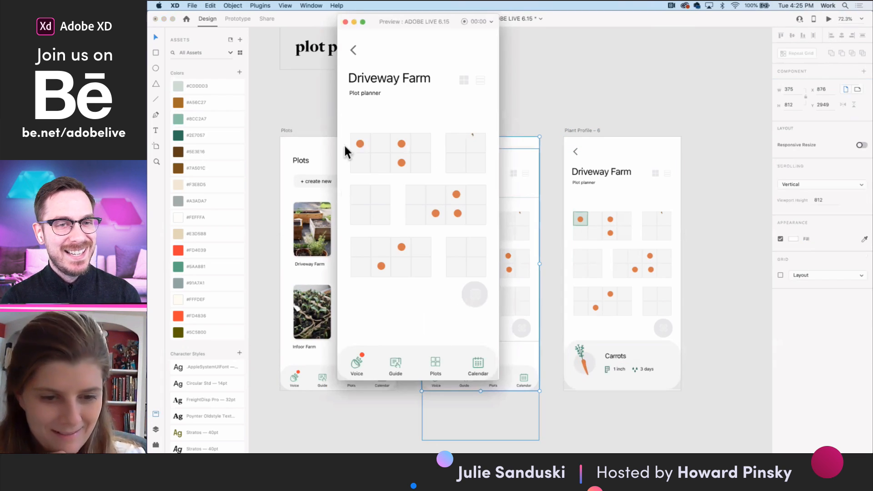
click(360, 146)
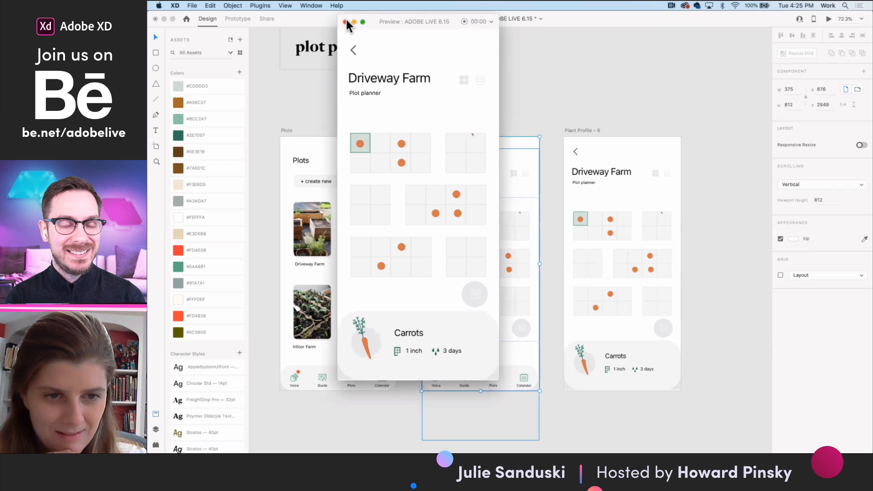
click(346, 22)
click(517, 101)
- Review the plot planner artboards, including the Carrots card and the navigation bar parked below Plant Profile – 6
scroll(544, 215, down, 3)
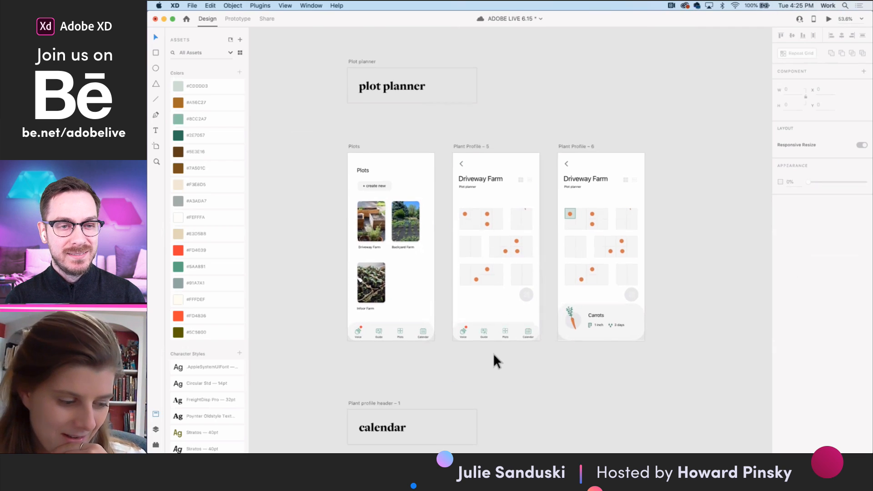
scroll(493, 353, down, 1)
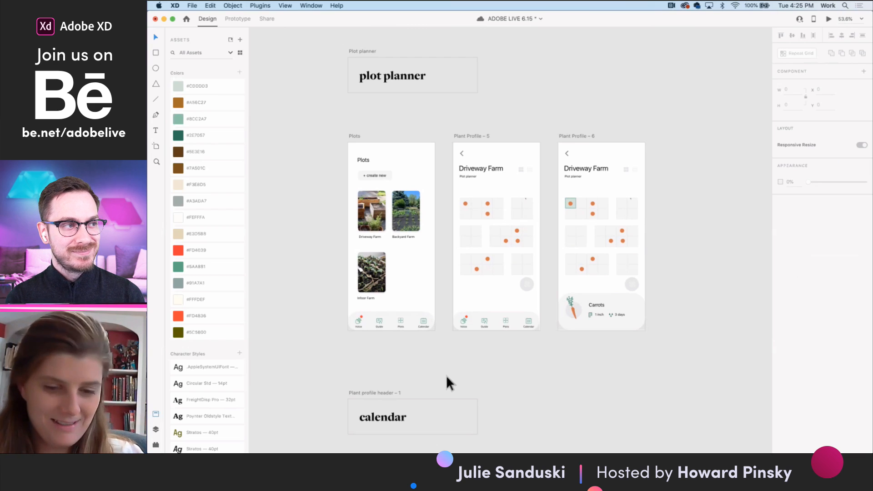
scroll(469, 322, up, 3)
scroll(667, 342, down, 5)
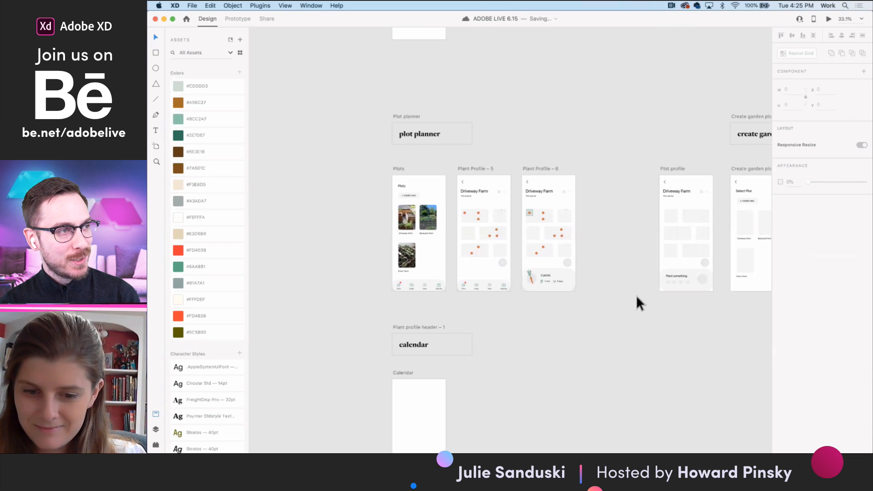
scroll(636, 298, right, 3)
scroll(524, 302, up, 10)
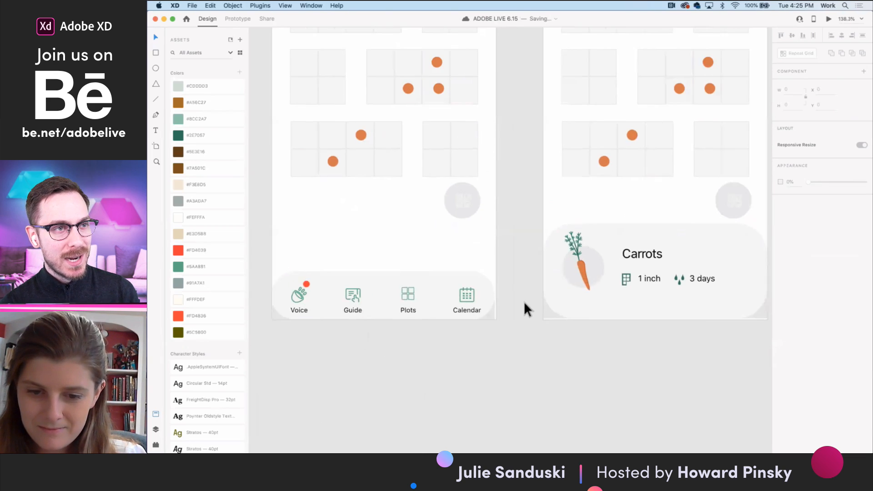
click(524, 302)
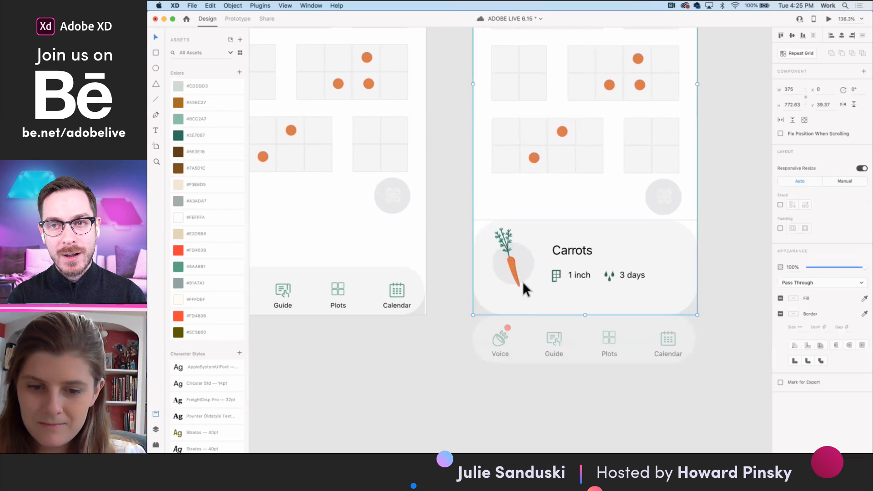
- Recolor the grid-view icon in the Driveway Farm header on Plant Profile – 5 and – 6 with the saved medium green, and save the document
scroll(522, 283, down, 5)
scroll(522, 283, right, 3)
scroll(521, 282, up, 2)
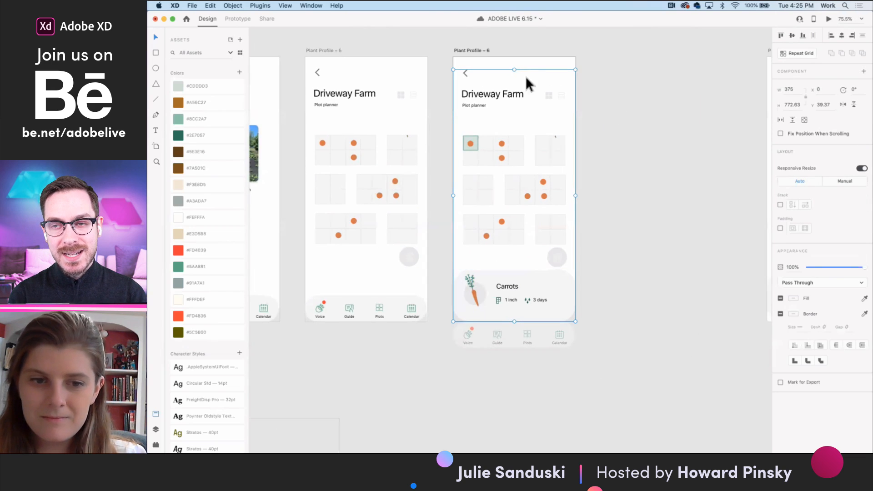
double_click(402, 96)
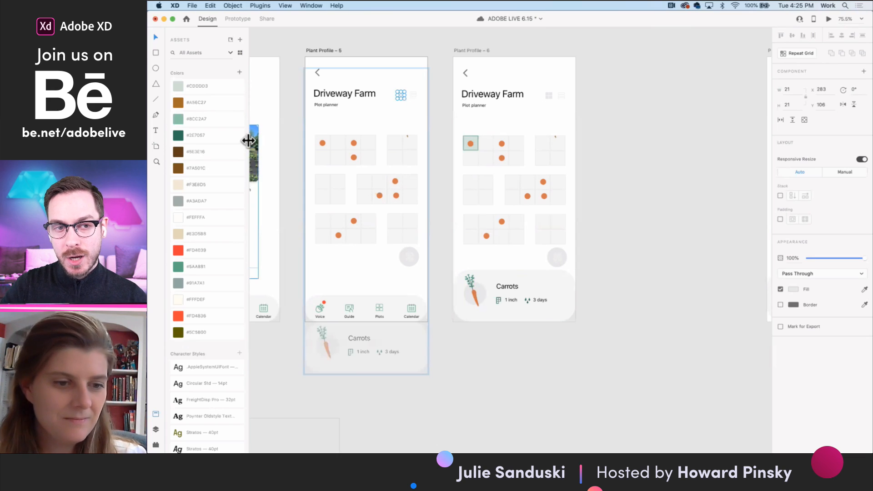
click(181, 266)
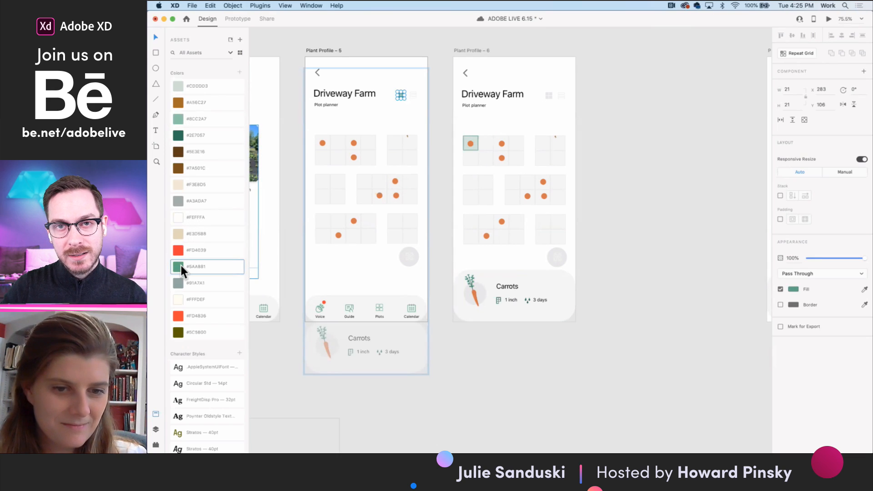
double_click(546, 95)
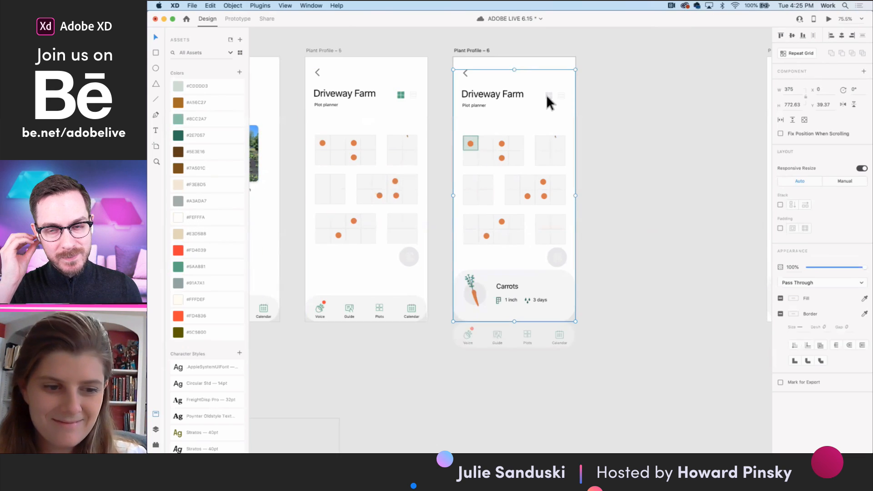
click(195, 265)
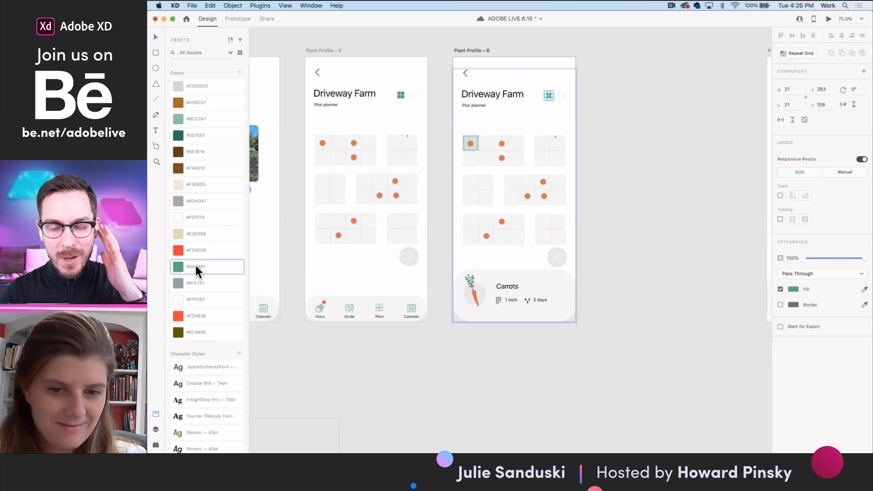
click(664, 164)
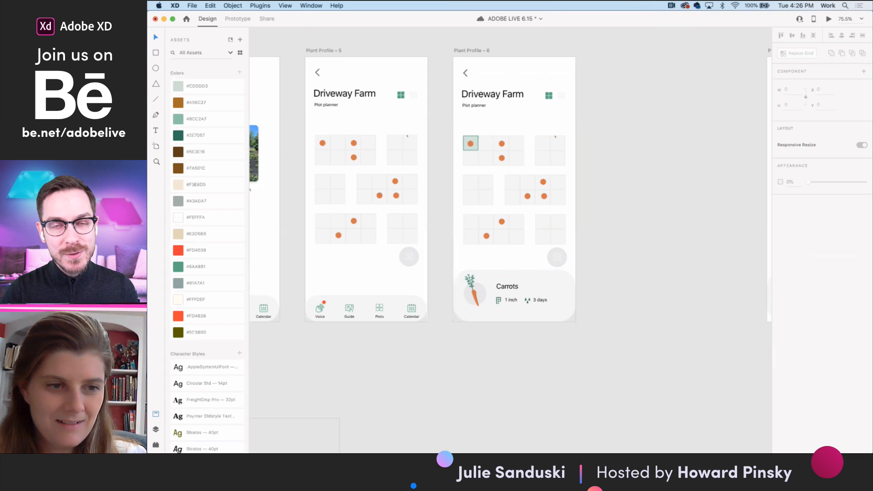
click(192, 5)
click(212, 86)
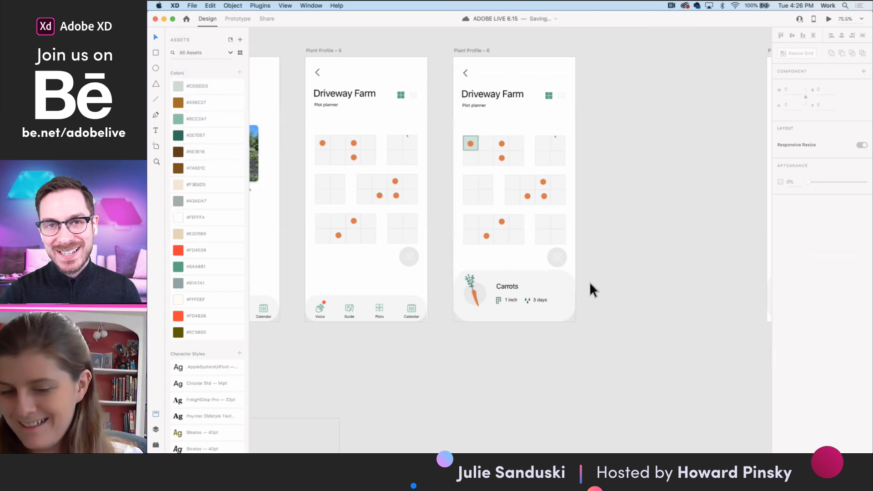
- Open the master component of the round tools button and fill its circle with the saved medium green
scroll(409, 253, up, 5)
click(413, 261)
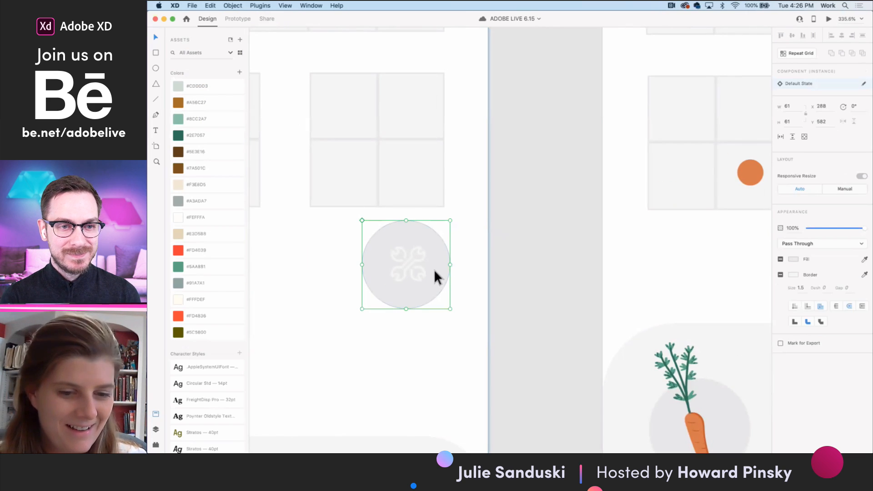
right_click(433, 263)
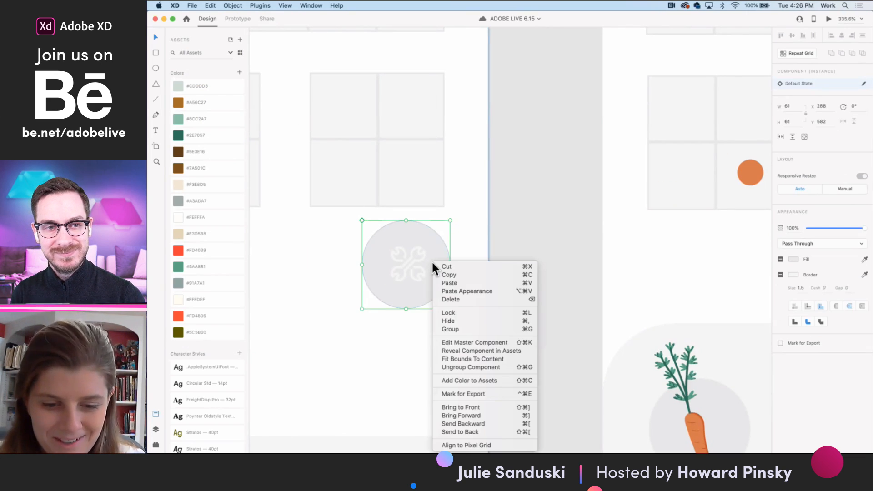
click(490, 343)
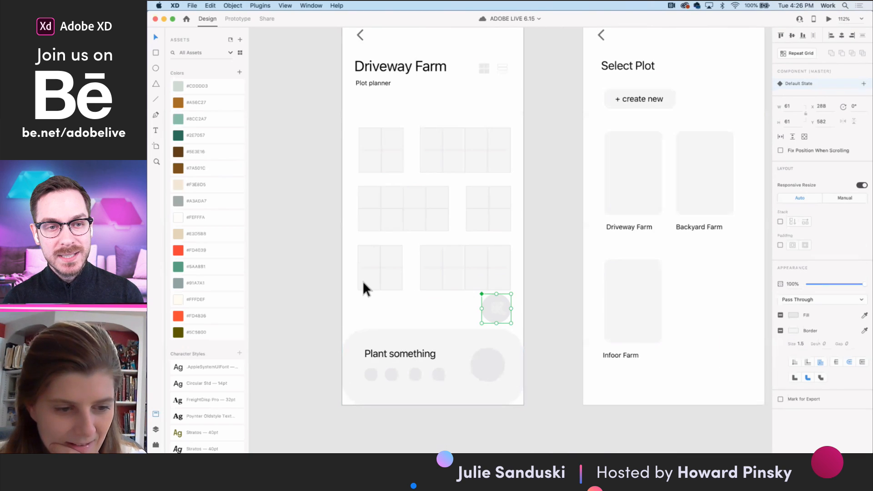
click(179, 265)
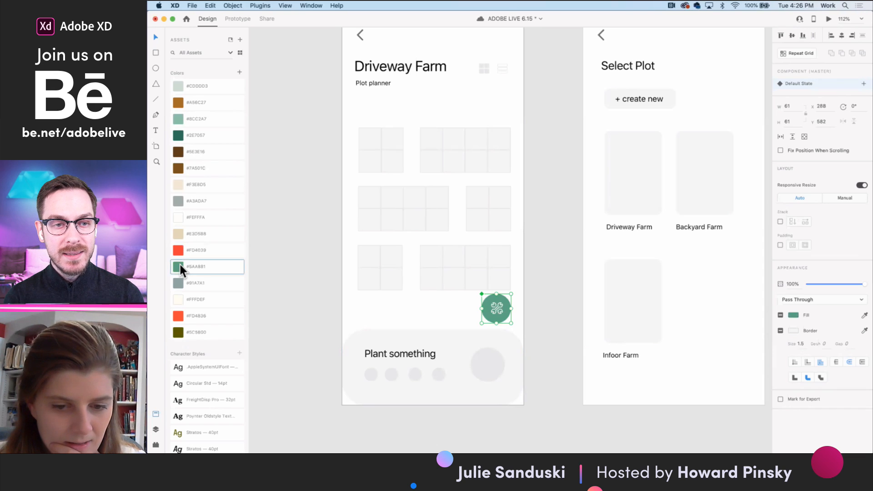
key(super+0)
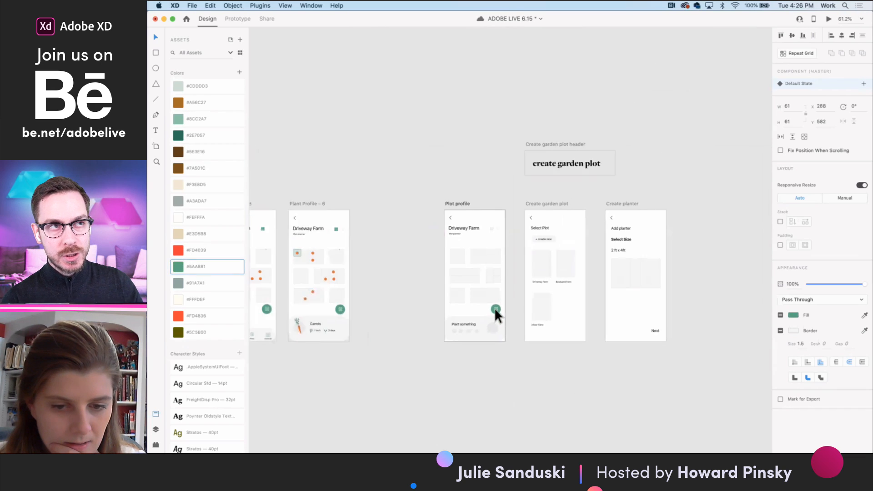
- Add a shadow to the master tools button's circle, sampling its green and darkening it to #1A7648 at 20% opacity
scroll(413, 143, up, 5)
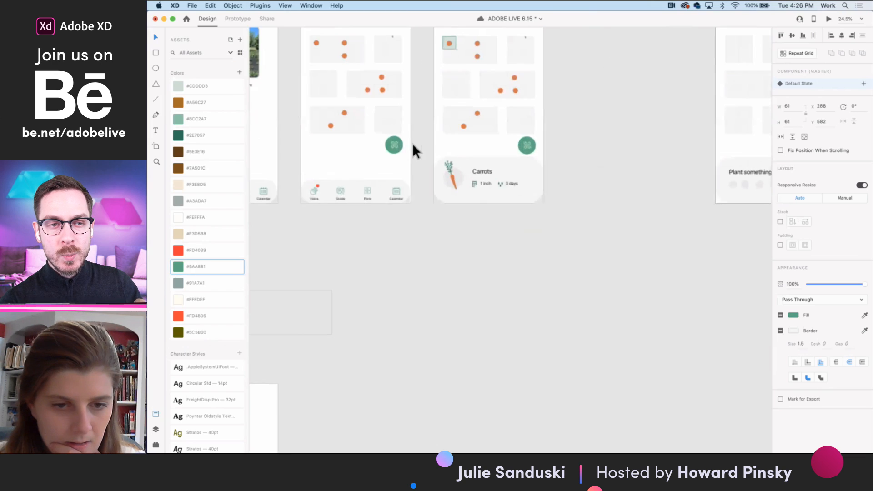
scroll(728, 177, right, 5)
scroll(572, 144, up, 6)
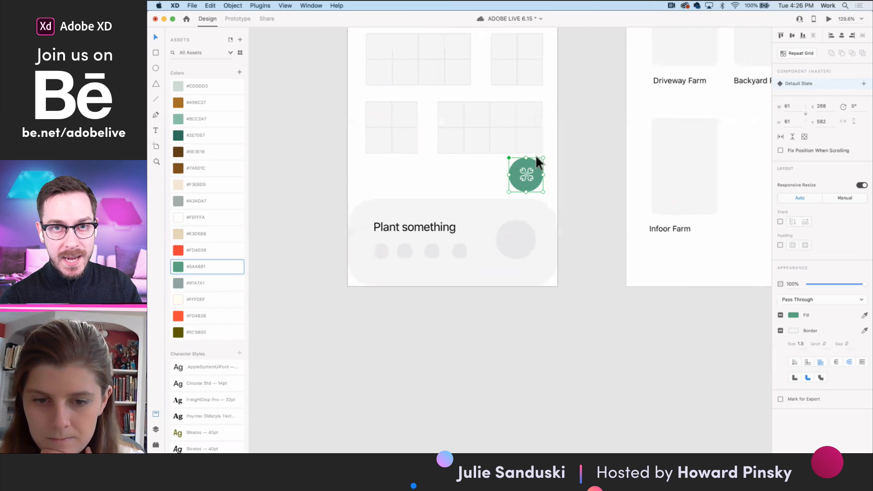
double_click(534, 204)
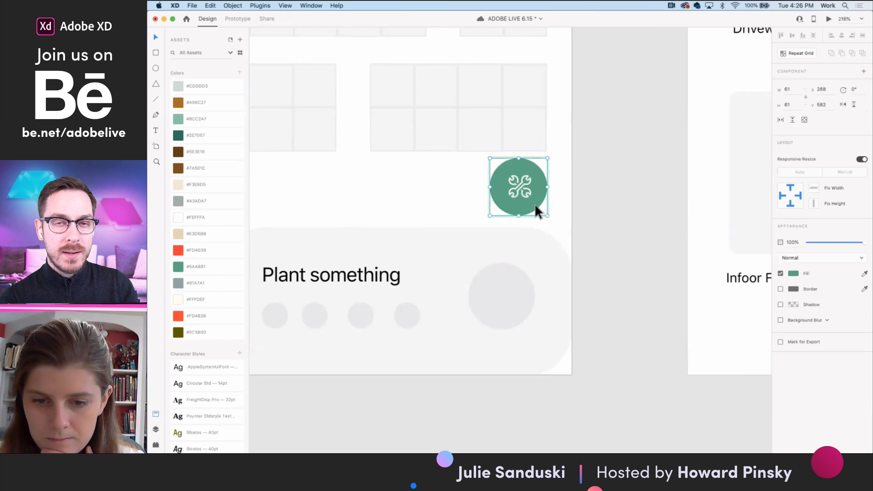
click(780, 304)
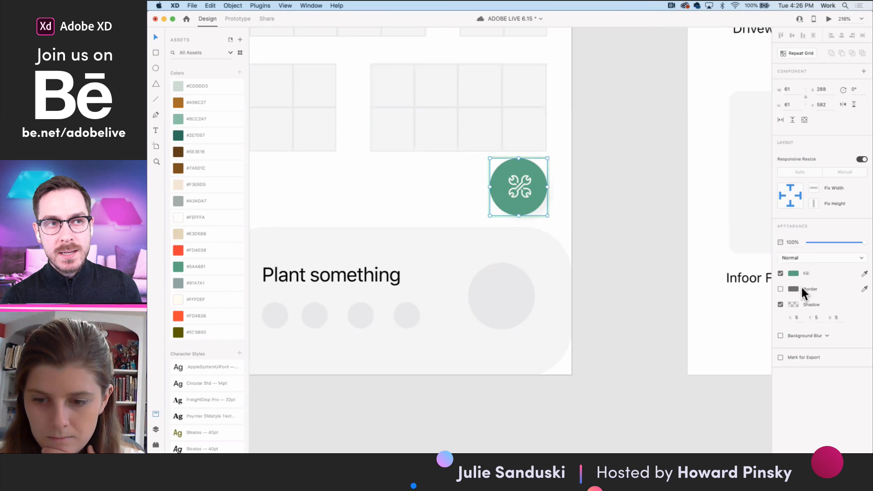
click(792, 304)
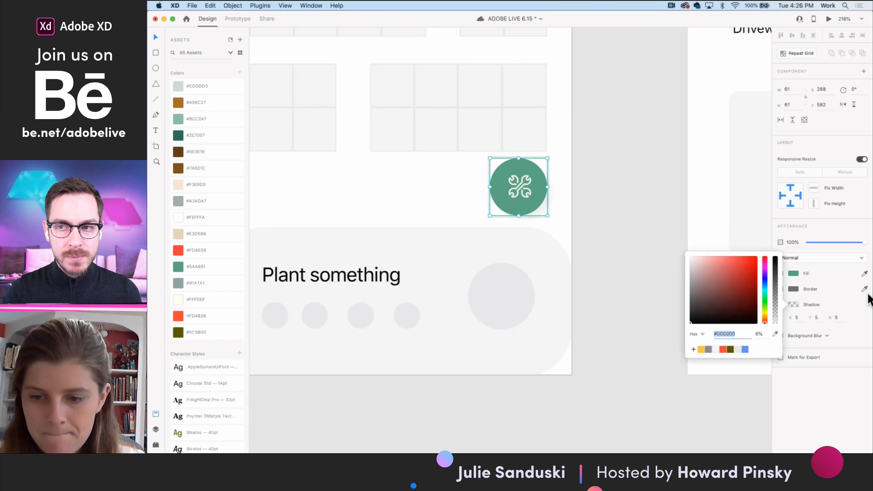
click(775, 334)
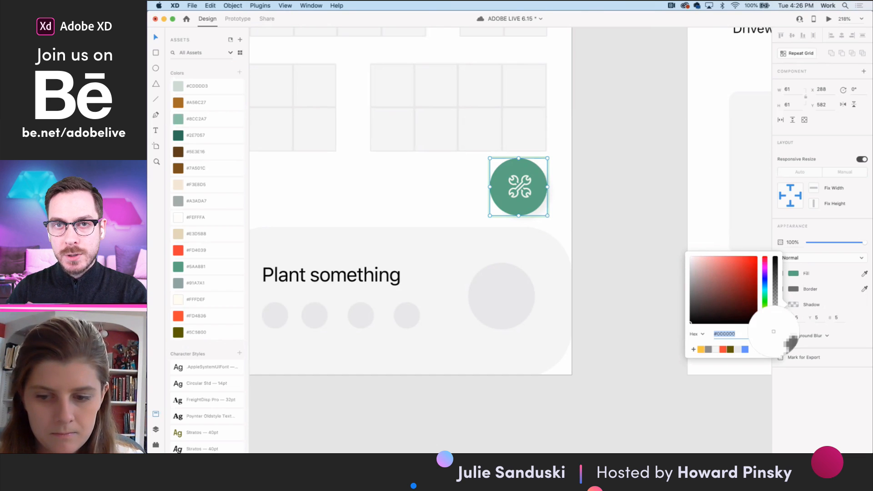
click(527, 167)
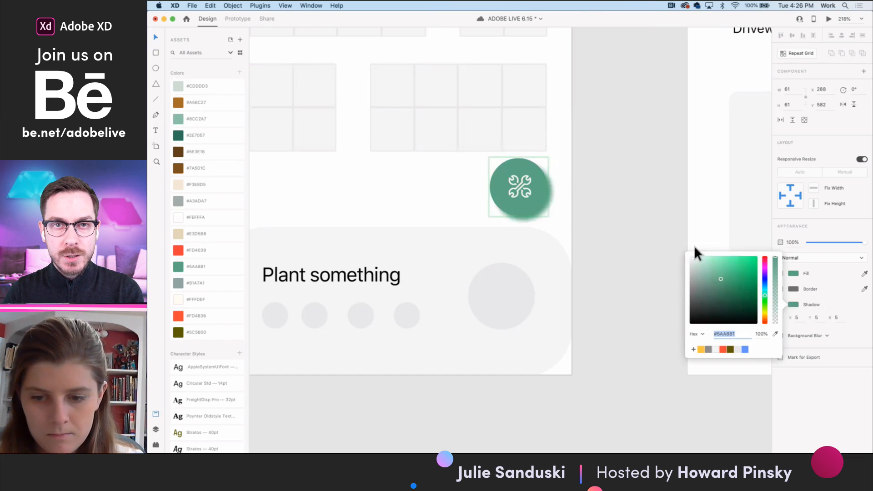
mouse_move(716, 285)
mouse_down()
mouse_move(738, 305)
mouse_move(776, 304)
mouse_move(749, 288)
mouse_move(743, 292)
mouse_move(775, 313)
mouse_up()
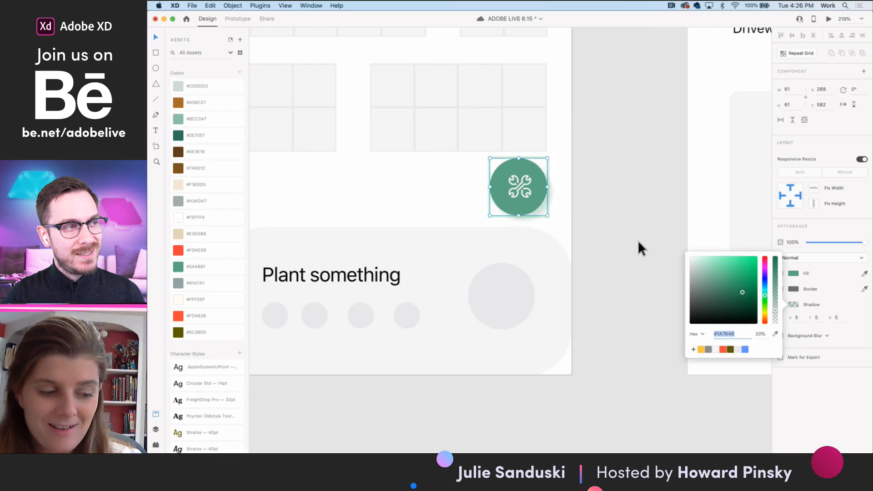
click(619, 223)
- Check the restyled green tools button on the Plant Profile – 5 and Plant Profile – 6 artboards
scroll(619, 223, down, 10)
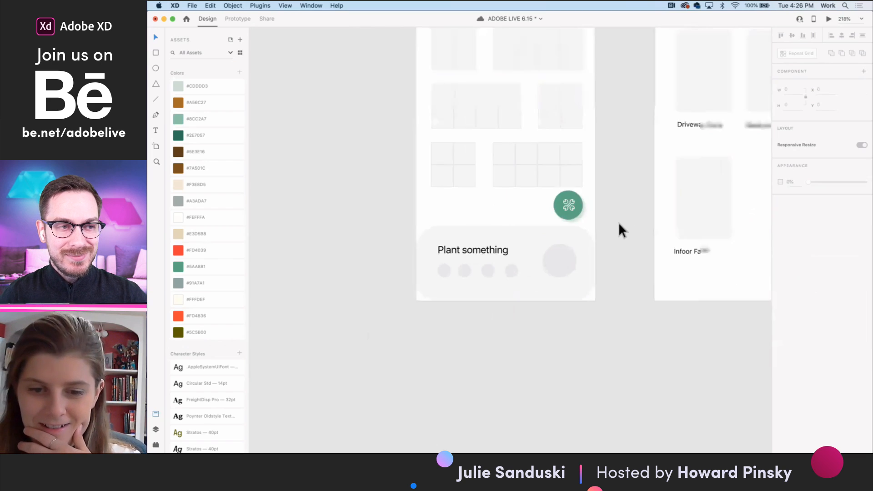
scroll(555, 286, left, 5)
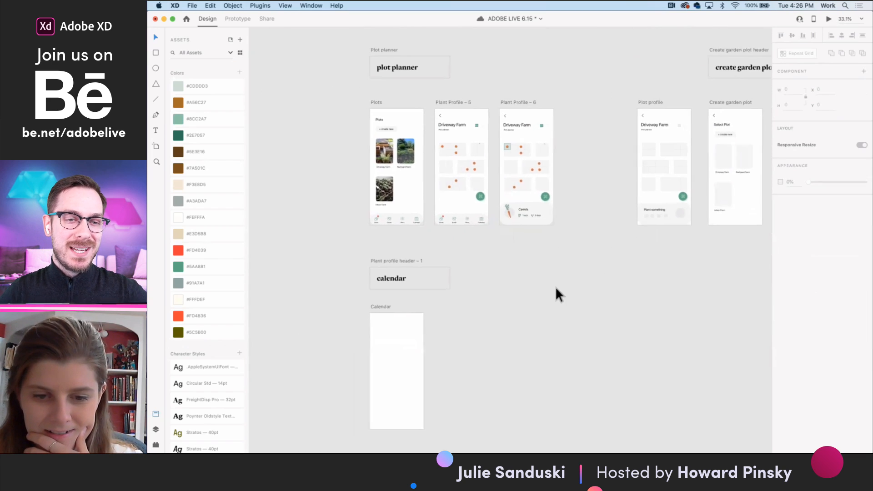
scroll(449, 208, up, 3)
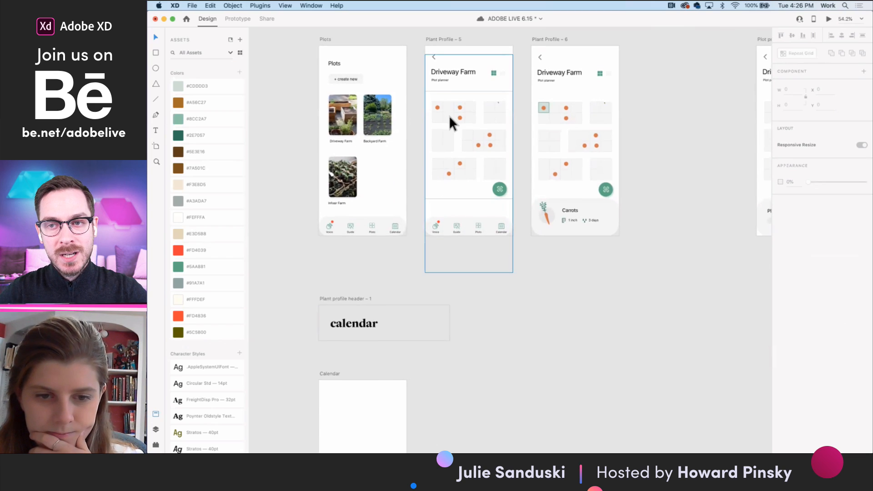
scroll(448, 111, up, 5)
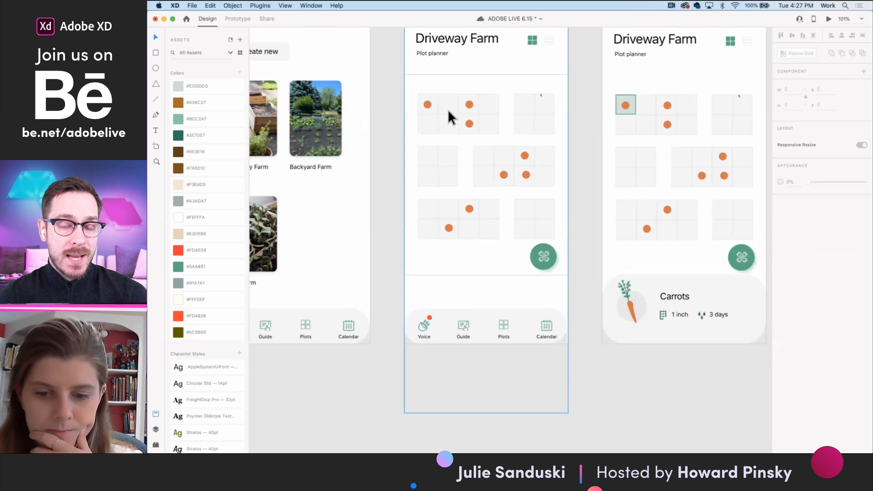
scroll(448, 110, down, 3)
scroll(449, 110, down, 1)
- Link the Carrots card on Plant Profile – 6 to the A | Plant Profile artboard with a 0.6 s Auto-Animate tap transition
double_click(597, 229)
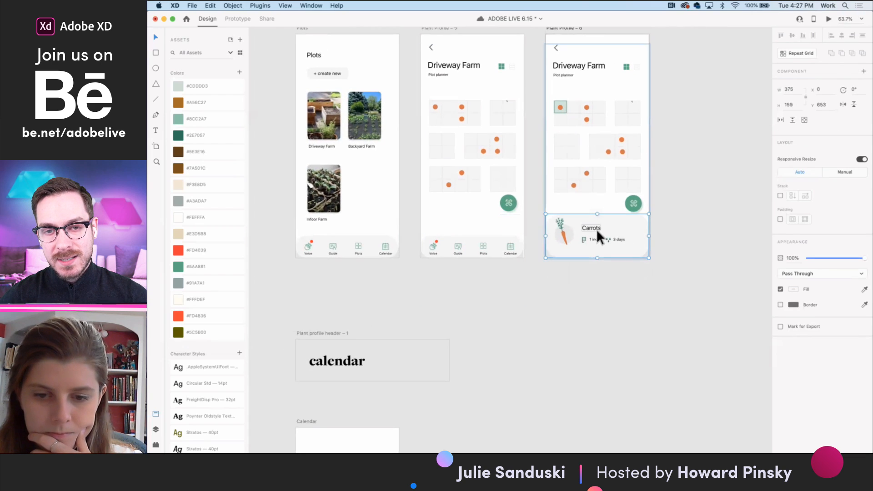
scroll(597, 230, right, 3)
scroll(597, 230, up, 1)
click(237, 19)
scroll(465, 231, down, 4)
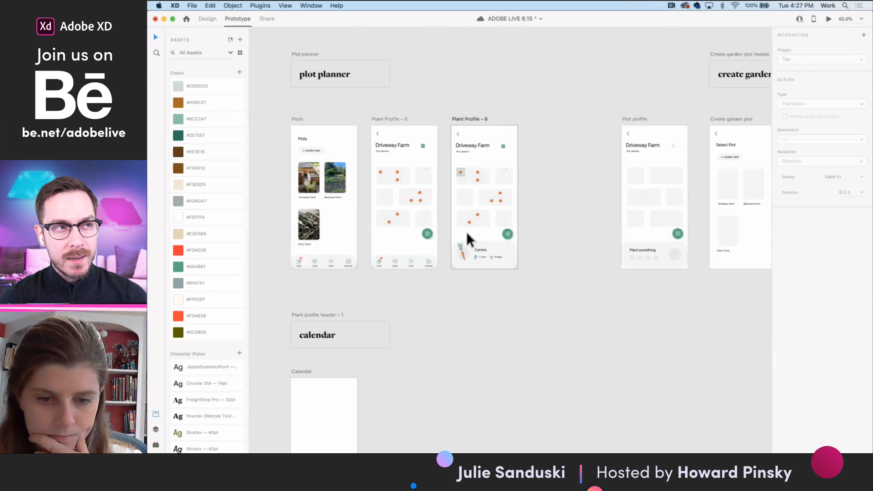
click(466, 231)
scroll(571, 264, up, 5)
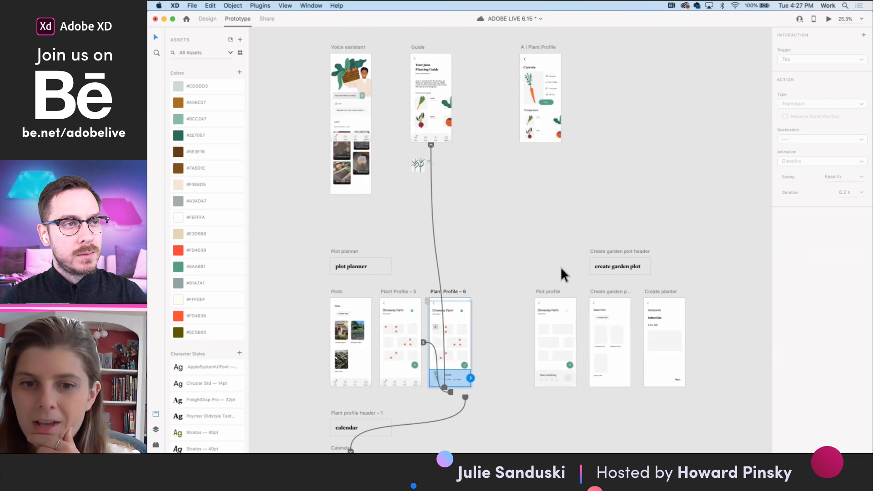
drag(470, 378, 540, 121)
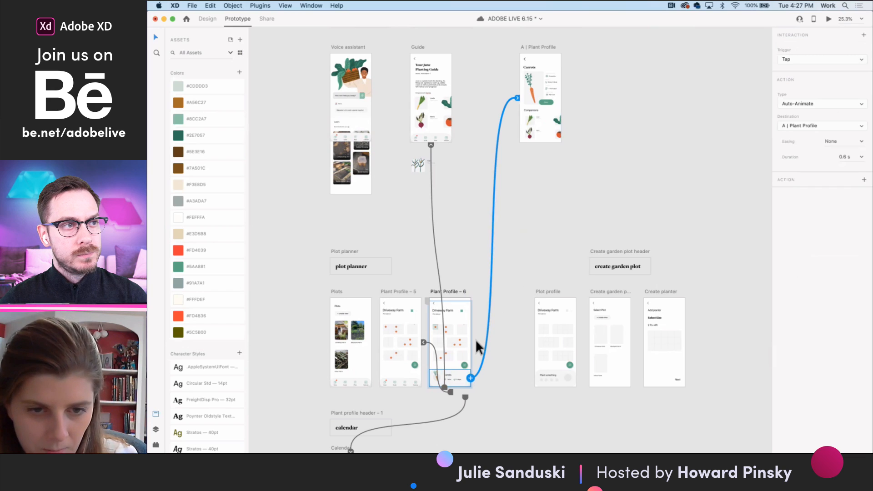
scroll(458, 371, down, 10)
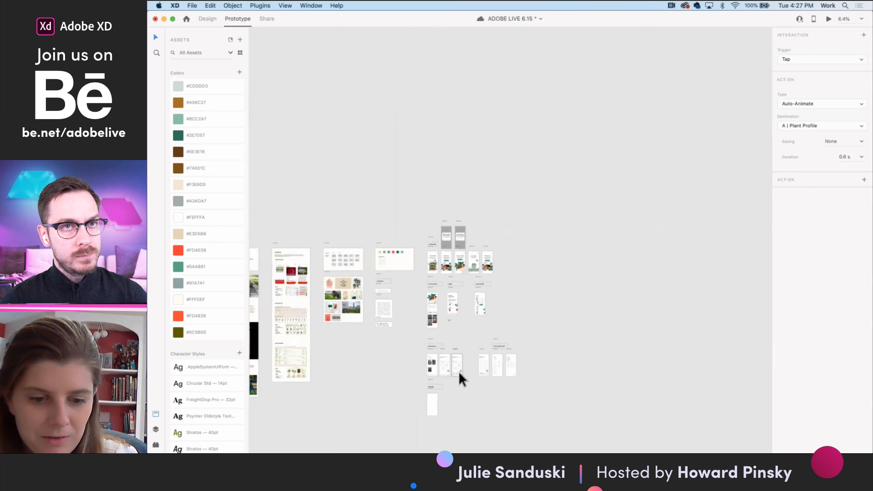
drag(513, 405, 418, 252)
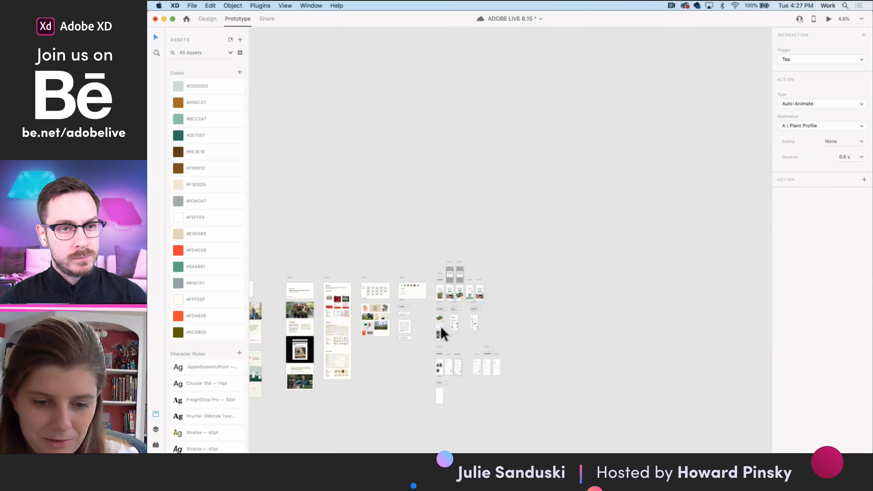
scroll(440, 326, up, 3)
scroll(462, 423, up, 6)
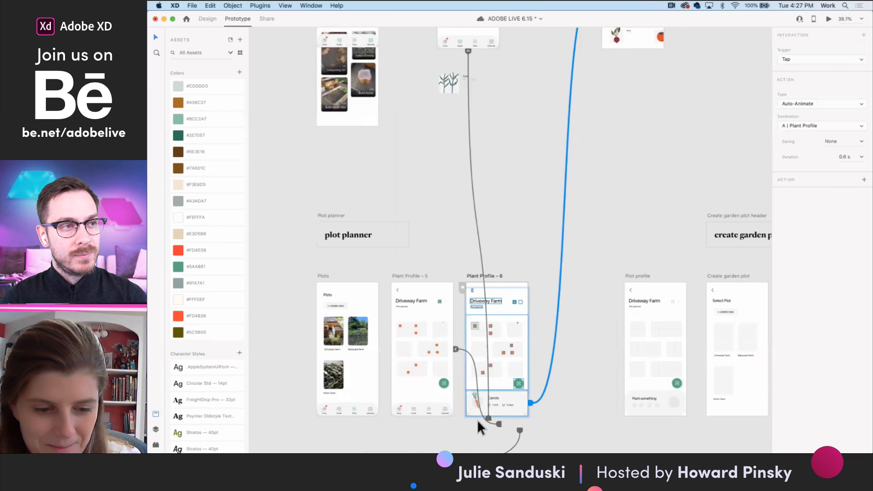
scroll(476, 420, down, 5)
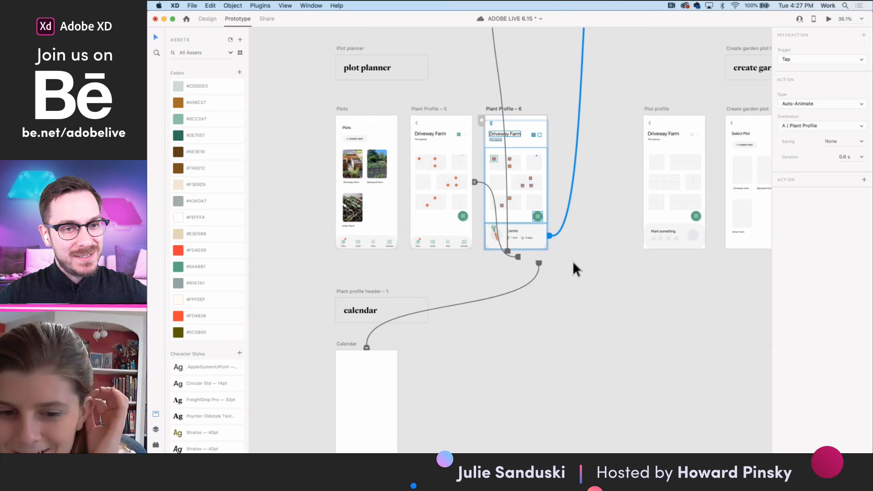
- Try to add a tap interaction to the green tools button on Plant Profile – 6
scroll(542, 227, up, 10)
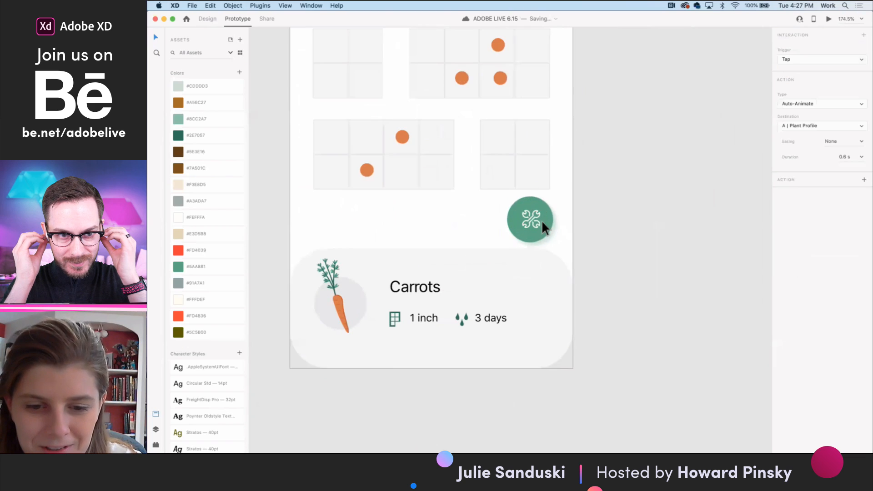
click(548, 218)
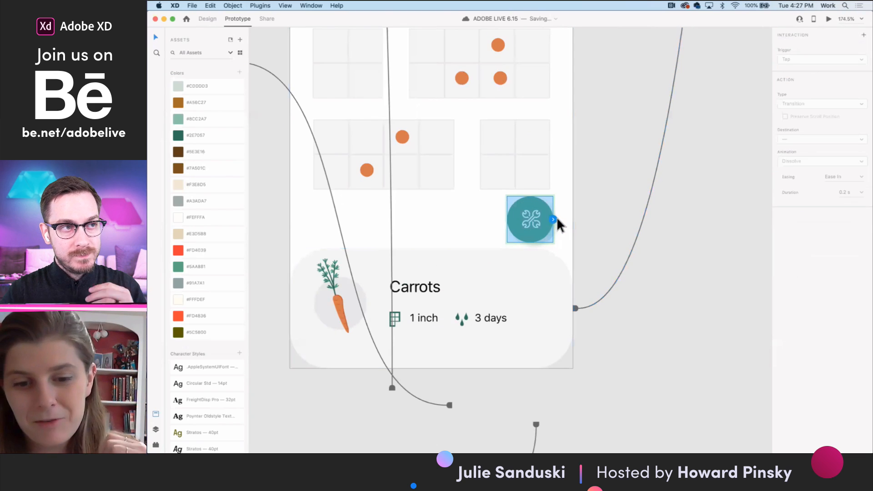
click(554, 220)
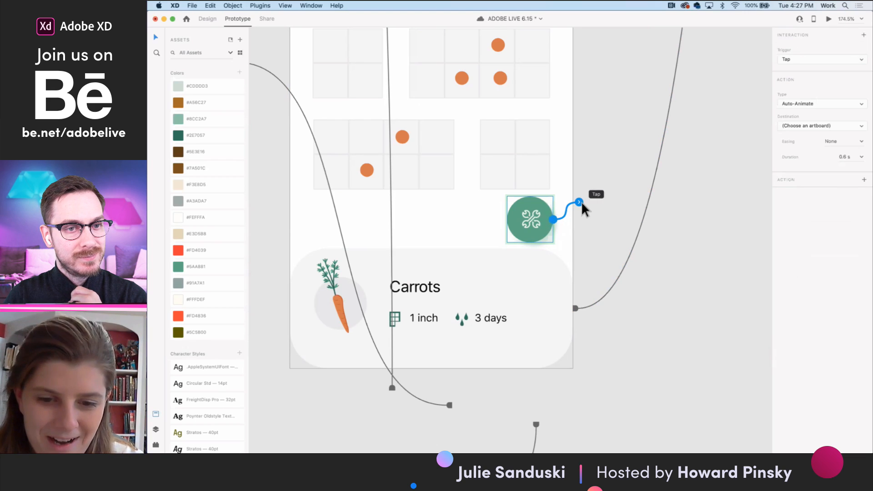
drag(581, 201, 567, 194)
scroll(566, 195, down, 10)
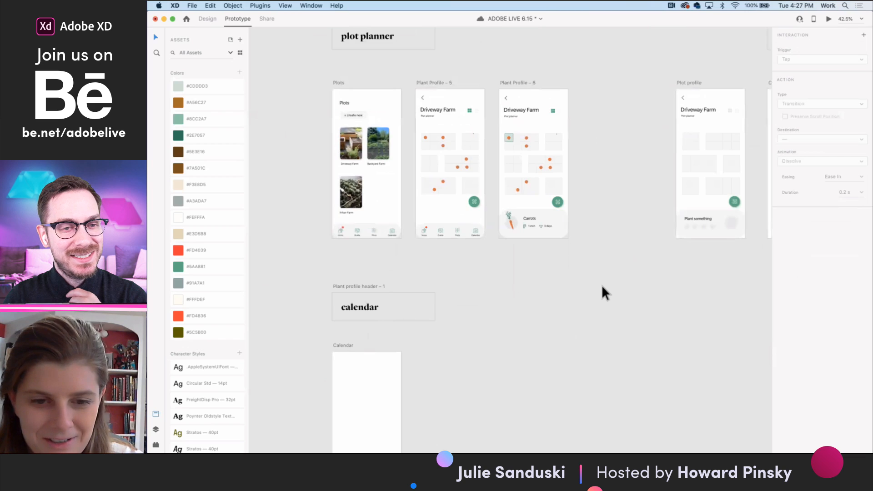
- Preview the prototype from Plant Profile – 5, selecting the first plot cell and following the Carrots card to its profile
scroll(601, 285, up, 2)
scroll(602, 285, left, 2)
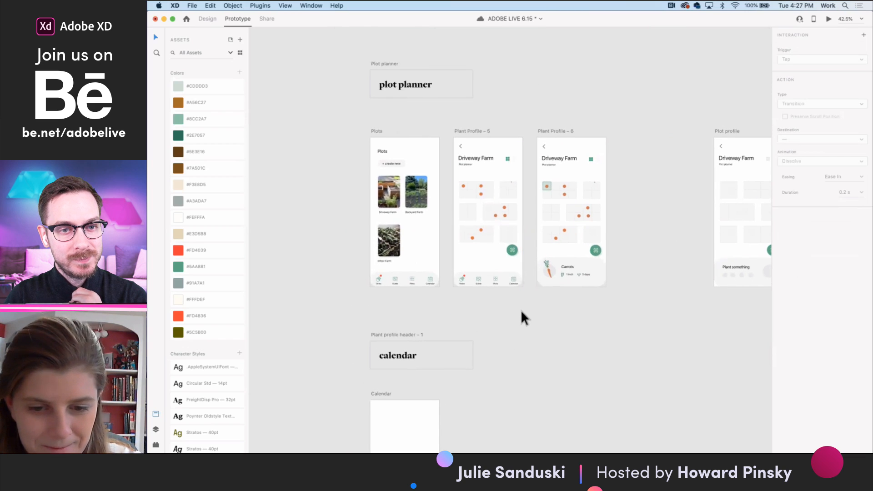
click(463, 132)
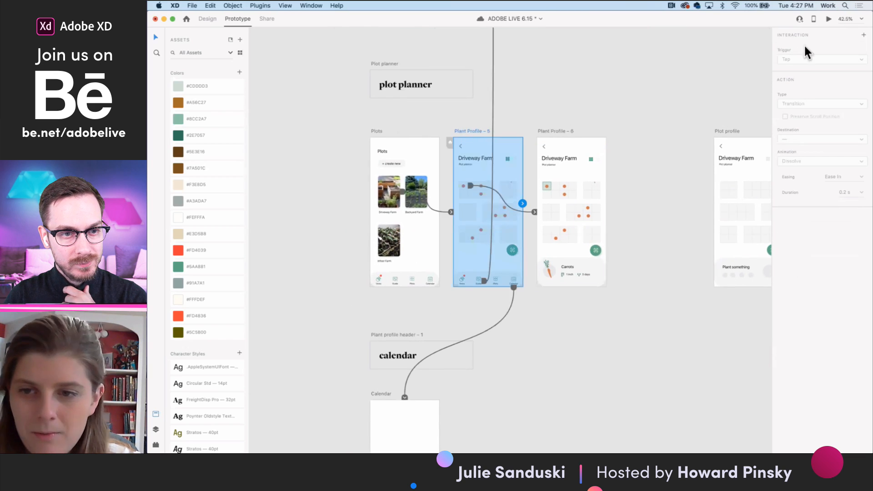
click(828, 17)
click(356, 143)
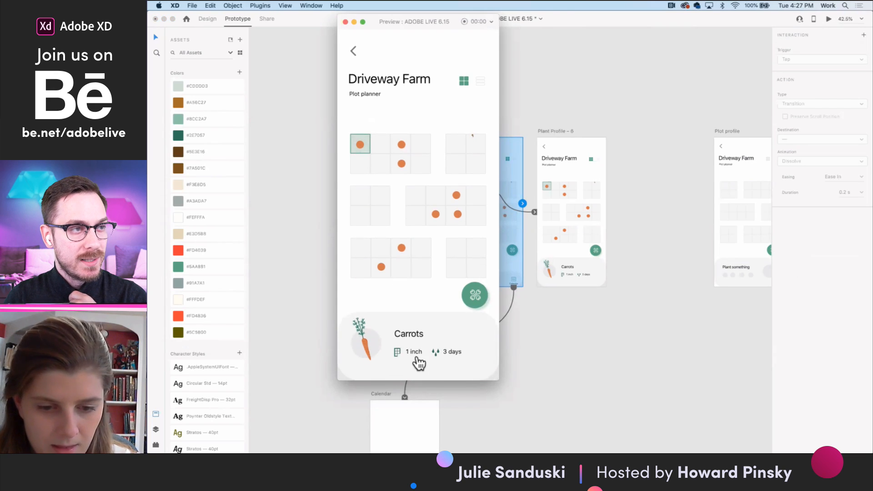
click(417, 357)
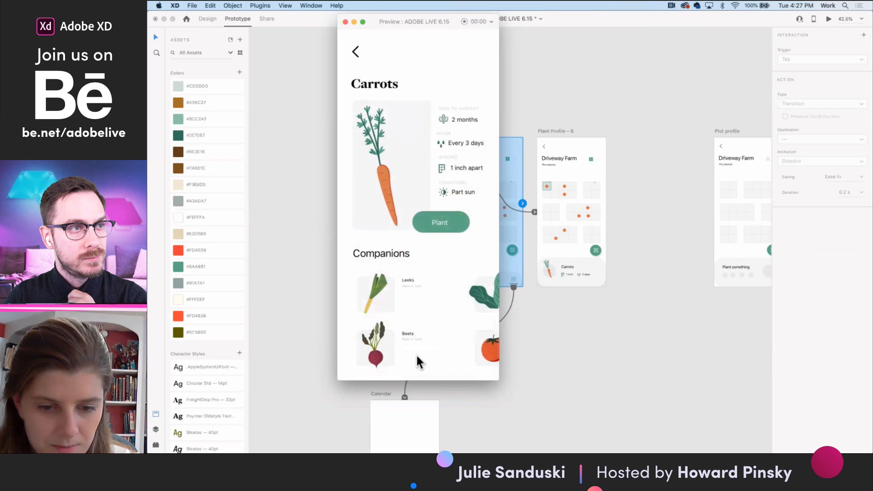
click(345, 21)
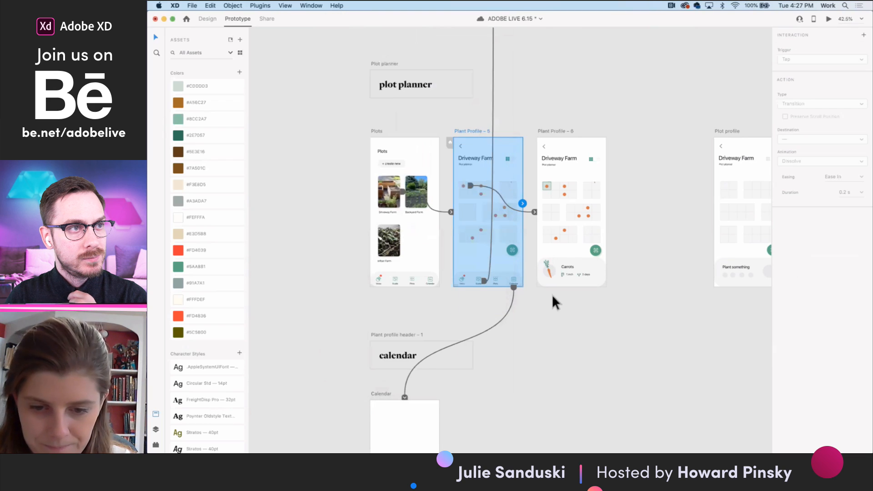
- Set the duration of the Carrots card's Auto-Animate transition on Plant Profile – 6 to 0.4 s
scroll(575, 286, up, 5)
click(576, 286)
scroll(661, 264, right, 3)
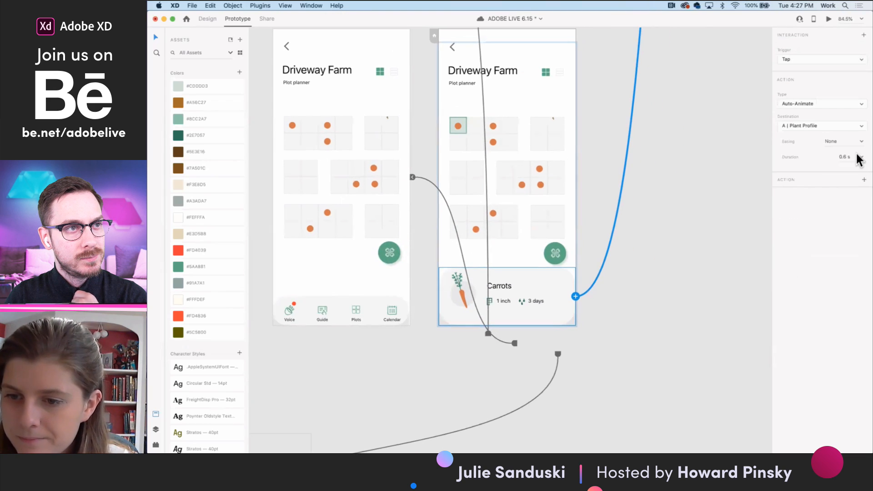
click(861, 157)
click(849, 174)
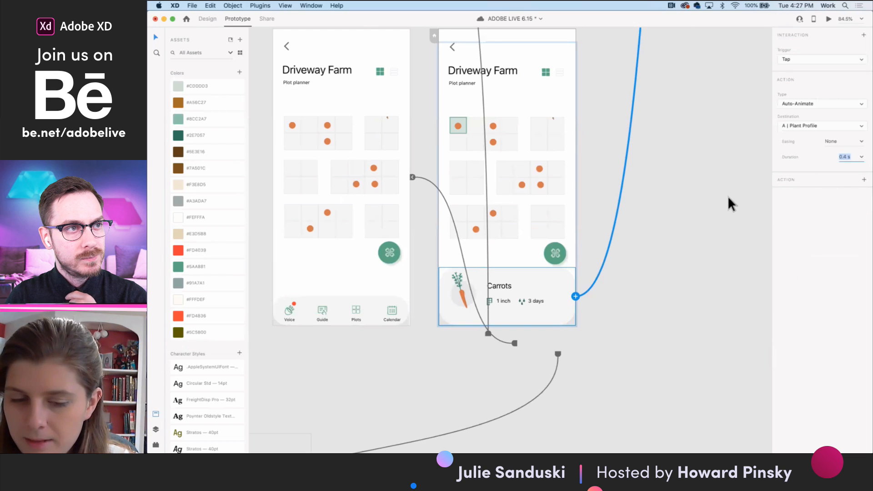
- Preview the Carrots card's transition from Plant Profile – 6 and test the horizontal scrolling of the Companions lists
scroll(728, 195, up, 3)
scroll(728, 195, right, 1)
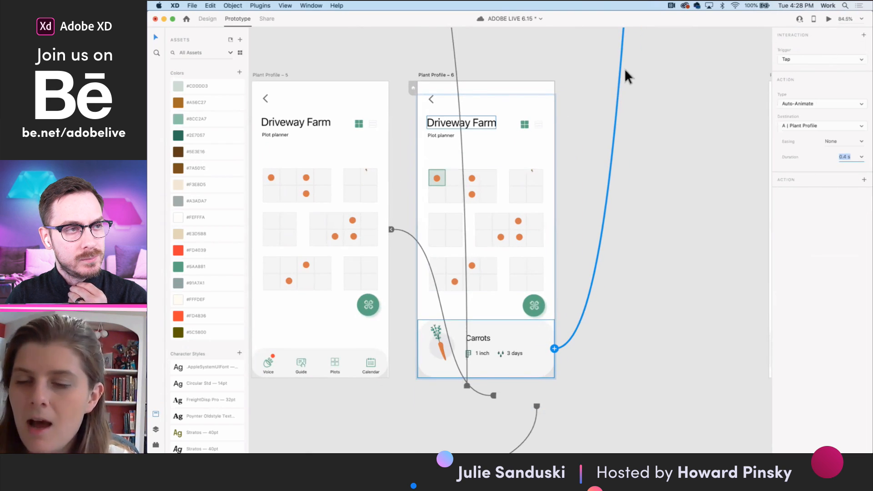
click(828, 20)
click(430, 339)
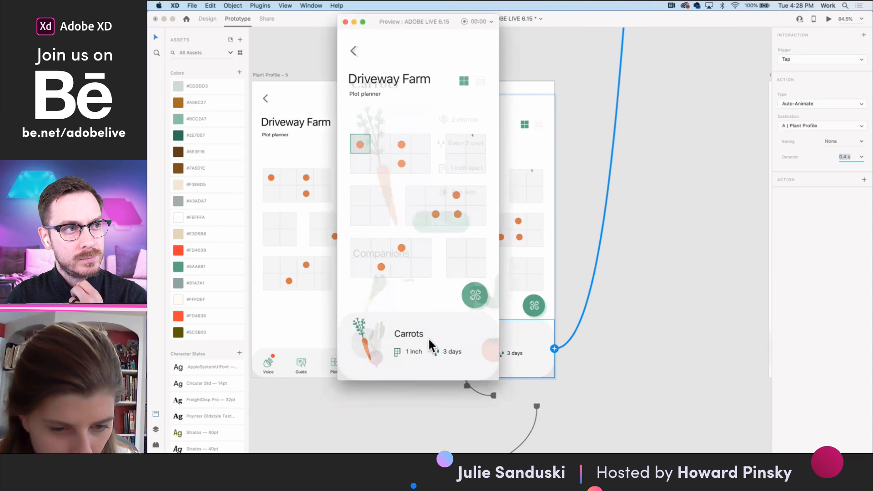
scroll(489, 297, right, 4)
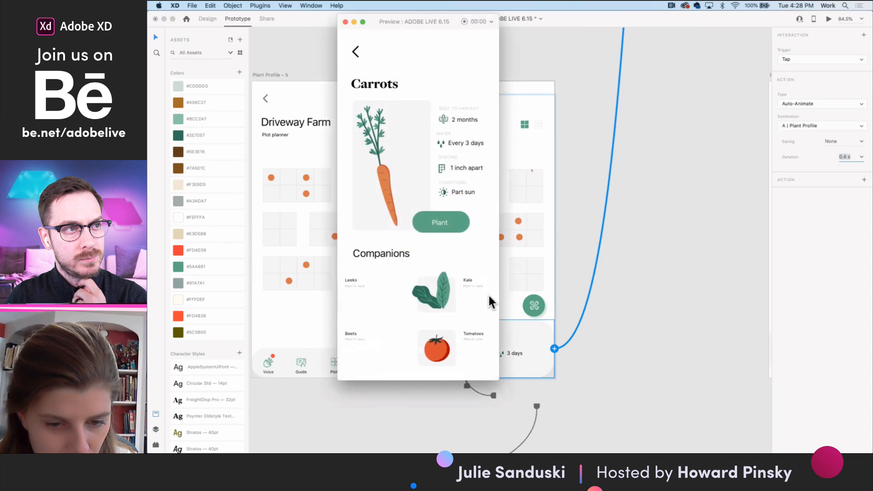
scroll(406, 306, left, 3)
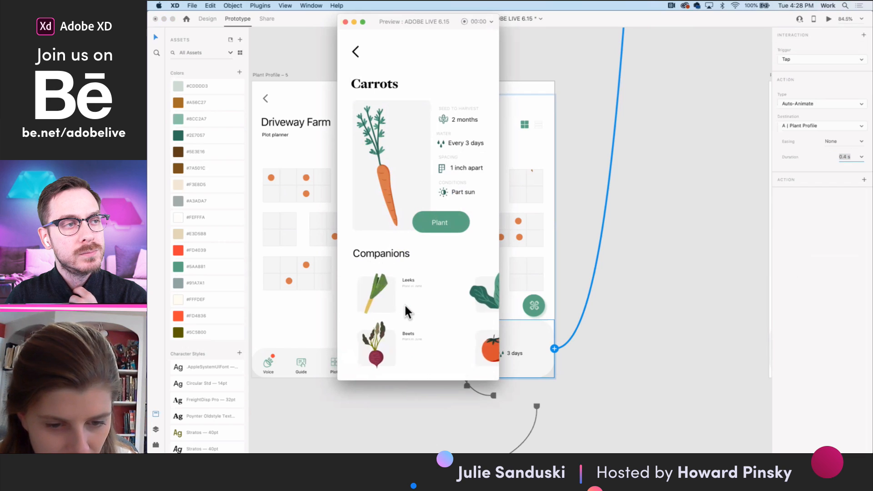
scroll(405, 305, right, 3)
scroll(405, 306, left, 3)
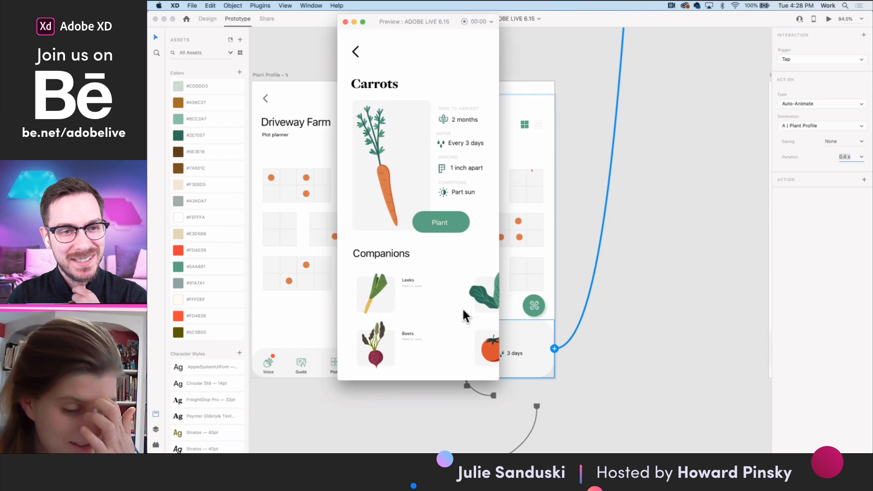
scroll(480, 316, right, 5)
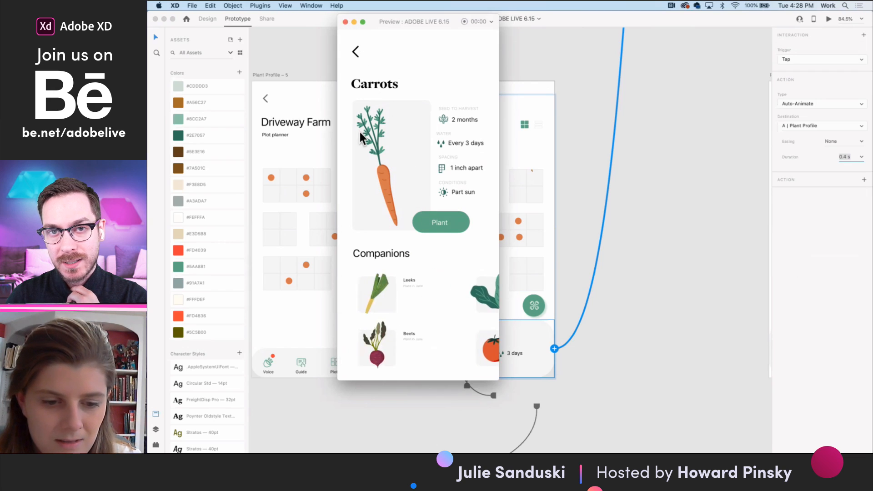
click(345, 22)
- Start a prototype preview from the Begin onboarding artboard and reposition its window over the canvas
scroll(348, 58, down, 10)
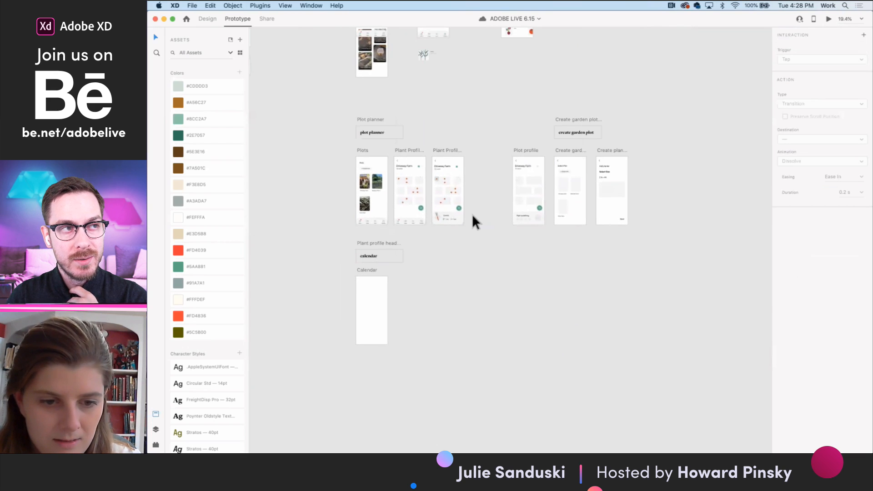
scroll(472, 214, up, 10)
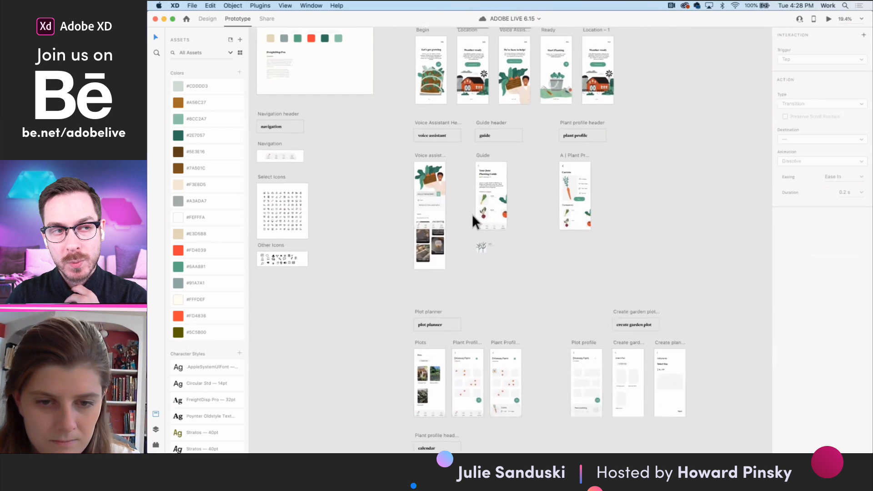
scroll(472, 214, up, 5)
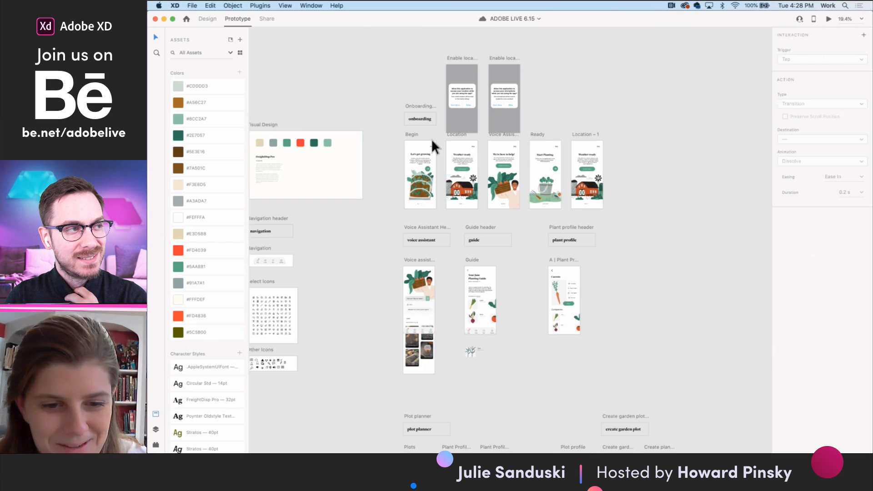
scroll(432, 139, up, 5)
click(394, 137)
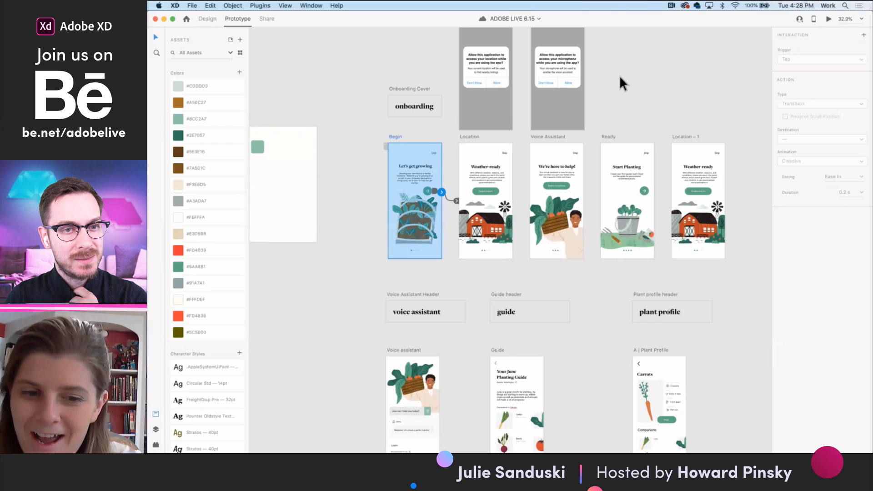
click(829, 20)
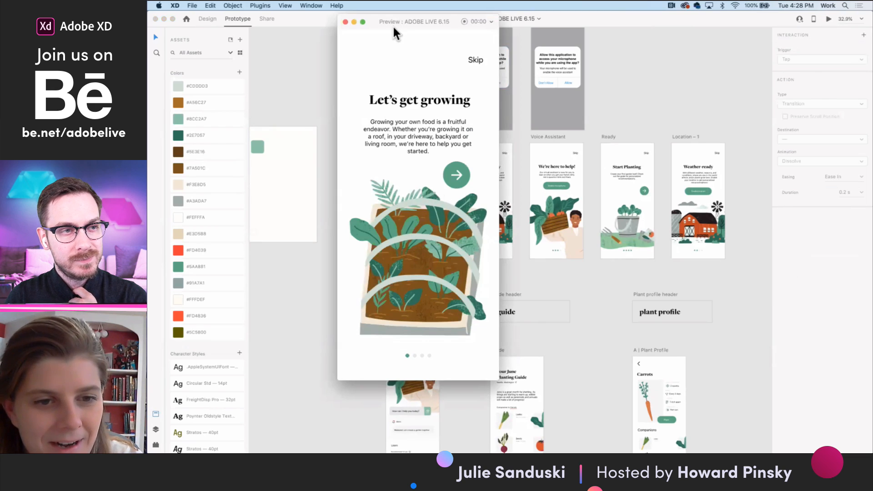
drag(388, 28, 419, 62)
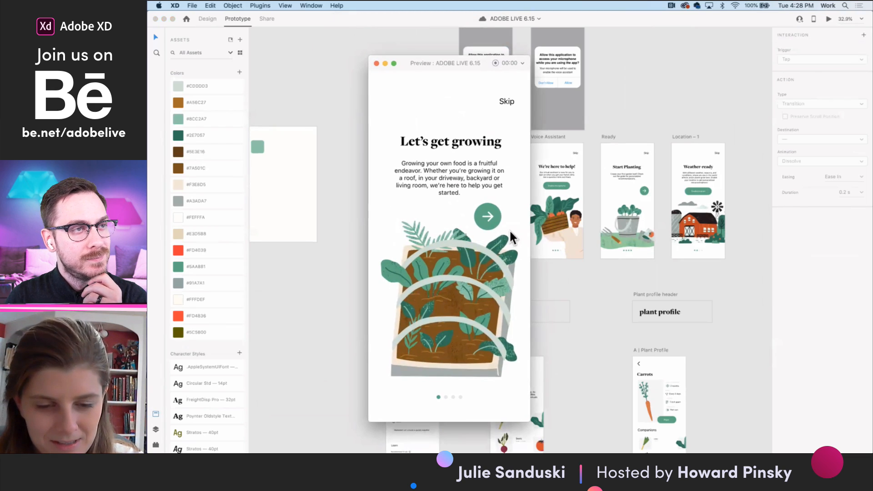
- Walk through the onboarding screens in the preview, allowing location access and microphone access
click(487, 218)
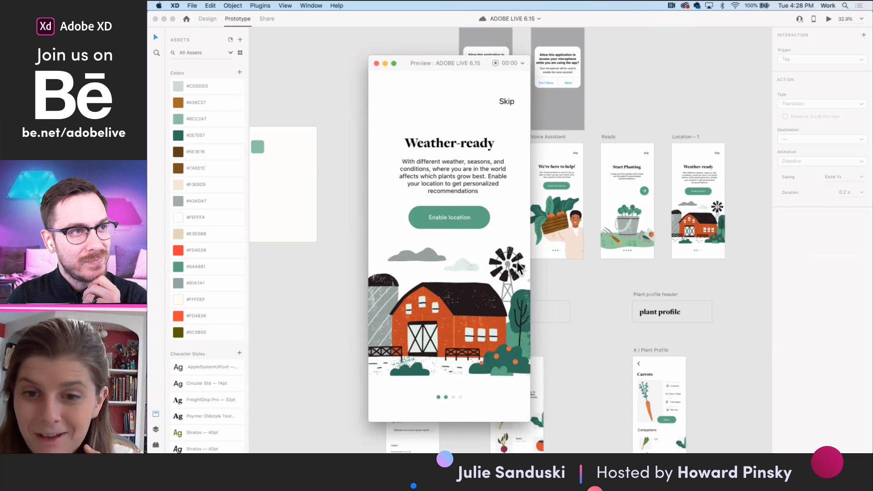
click(455, 218)
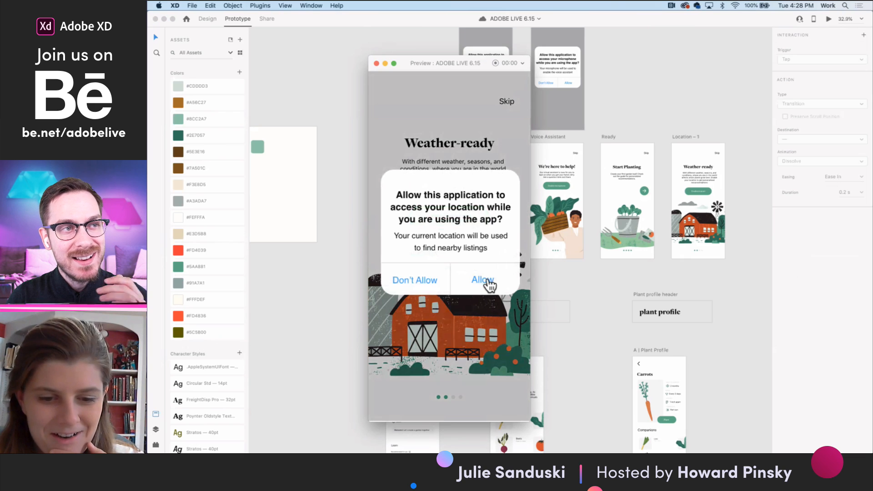
click(484, 282)
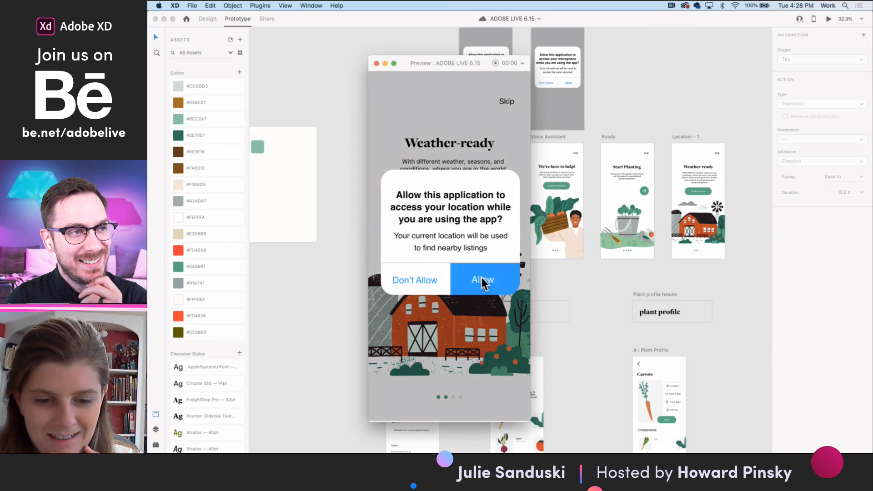
click(487, 279)
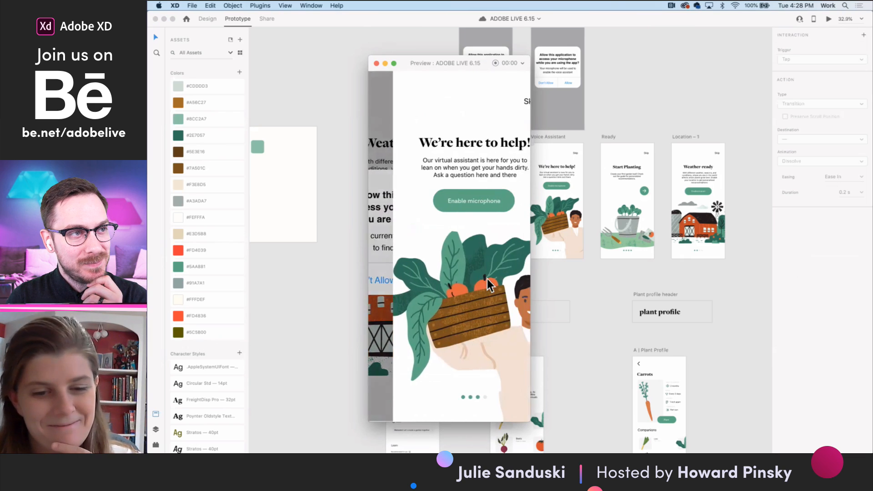
click(459, 198)
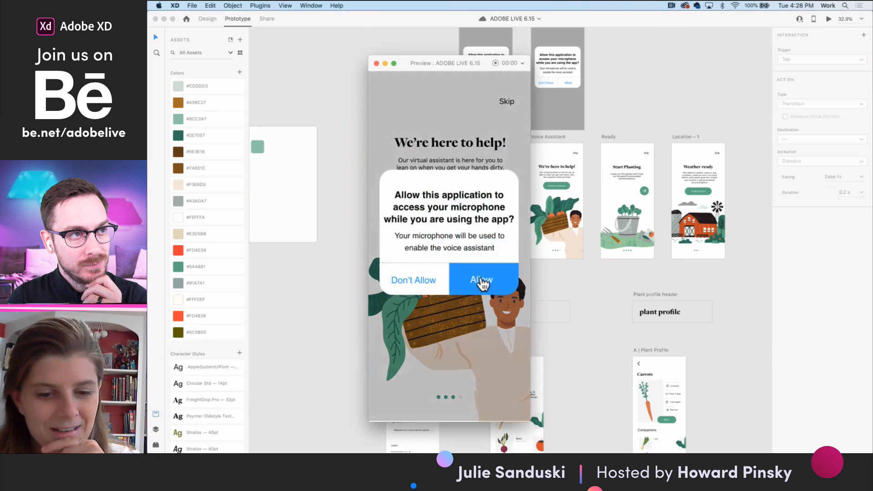
click(481, 280)
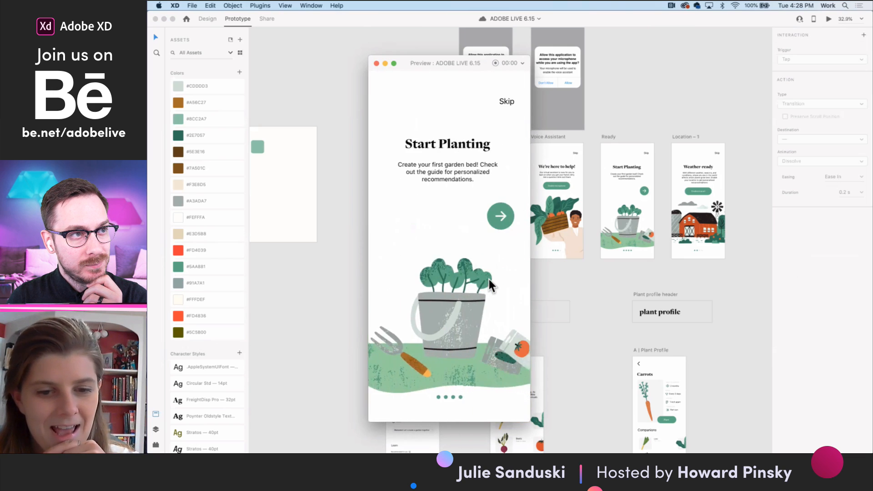
- Continue from the Start Planting screen and start the voice assistant from its "How can I help you today?" prompt
click(500, 214)
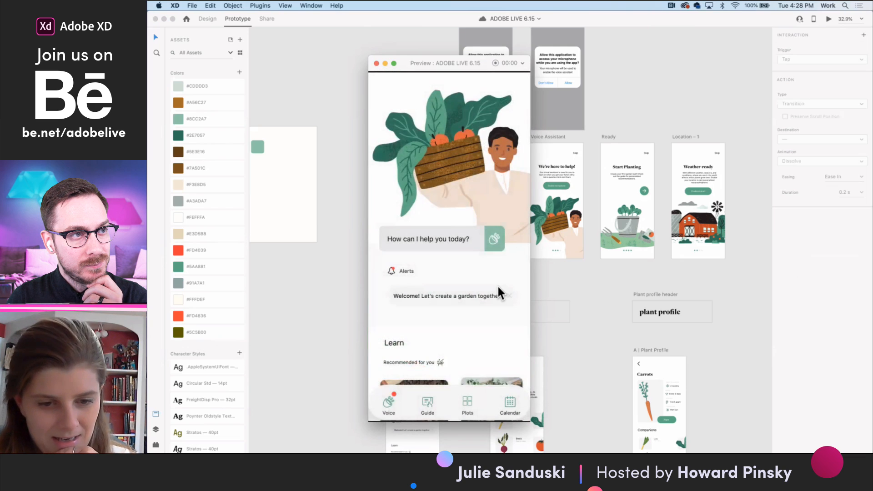
click(493, 239)
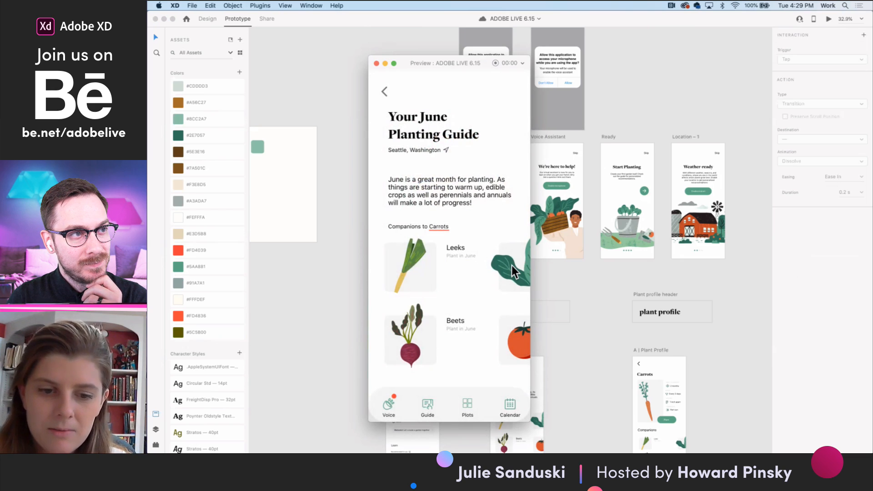
- Scroll through the Carrots companions in the June Planting Guide preview and go to the Plots screen
scroll(512, 272, right, 3)
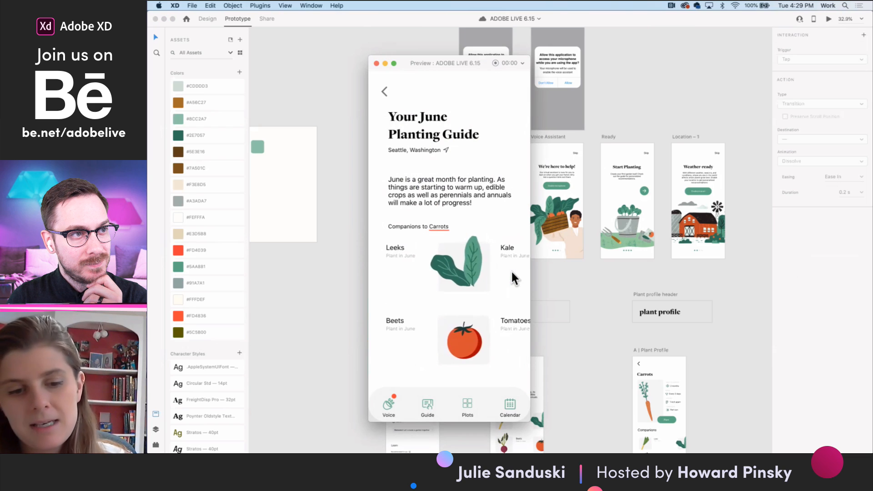
scroll(512, 272, right, 2)
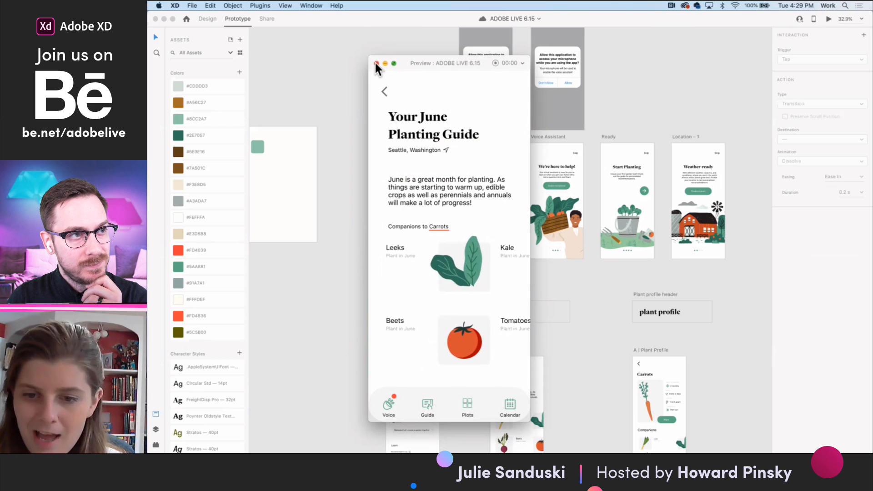
click(468, 403)
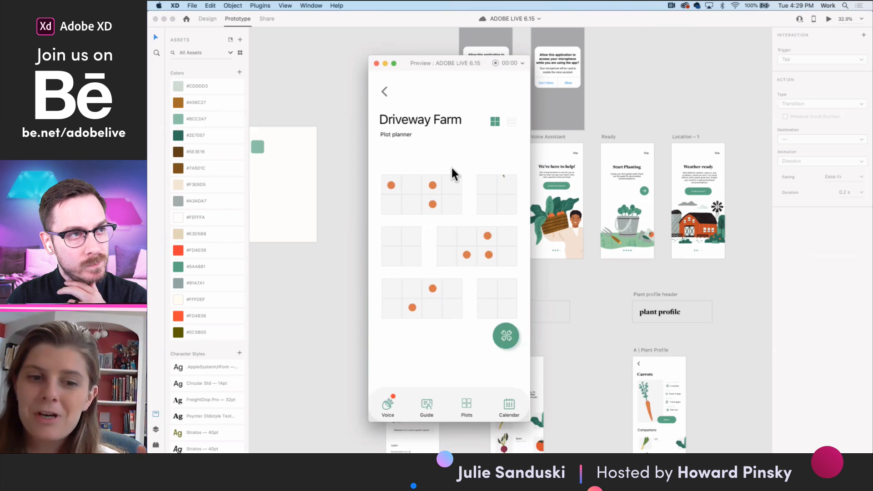
- Open the Carrots profile from the first planted square in the Driveway Farm plot planner and scroll its Companions lists
click(392, 185)
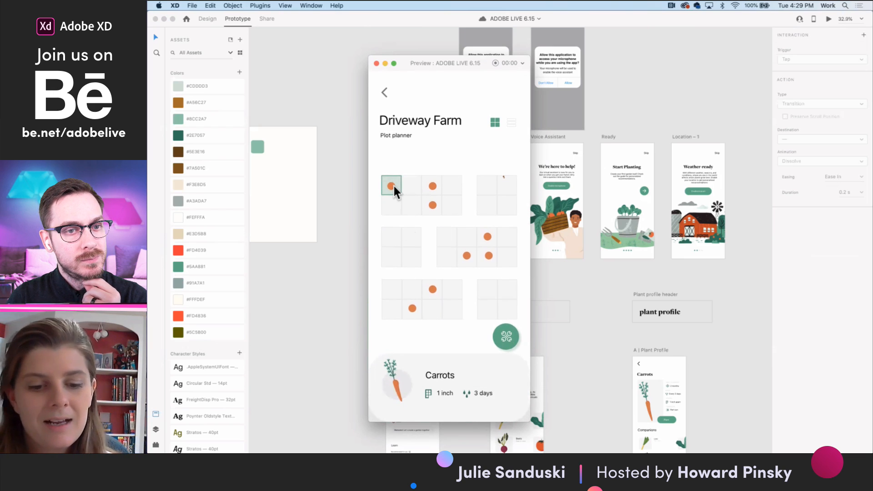
click(459, 387)
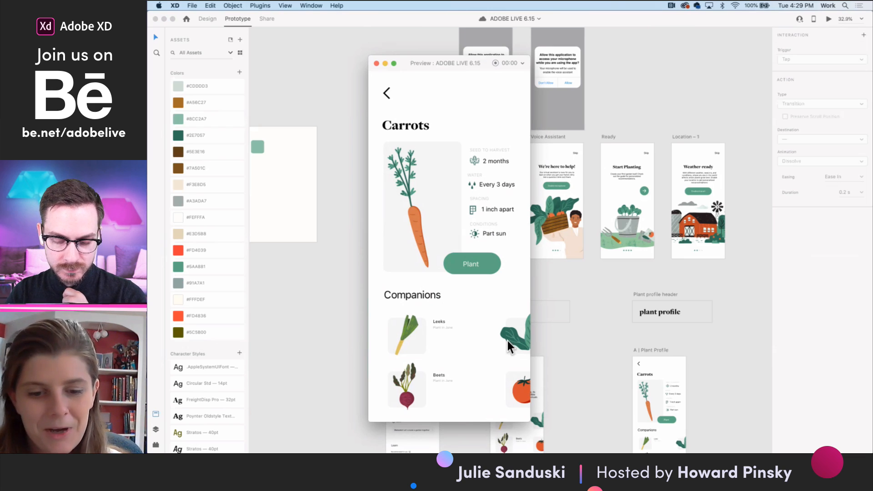
scroll(507, 341, right, 5)
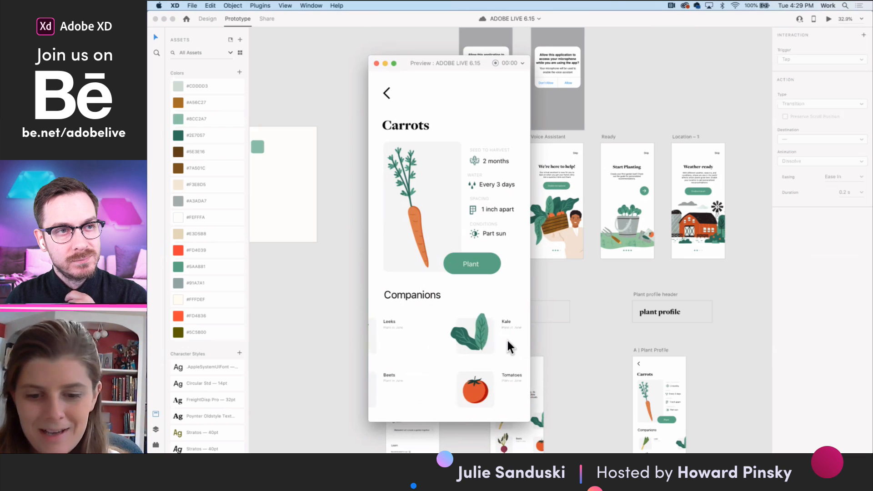
- Close the prototype preview and bring the overview of all artboards into view on the canvas
click(376, 63)
scroll(580, 374, down, 5)
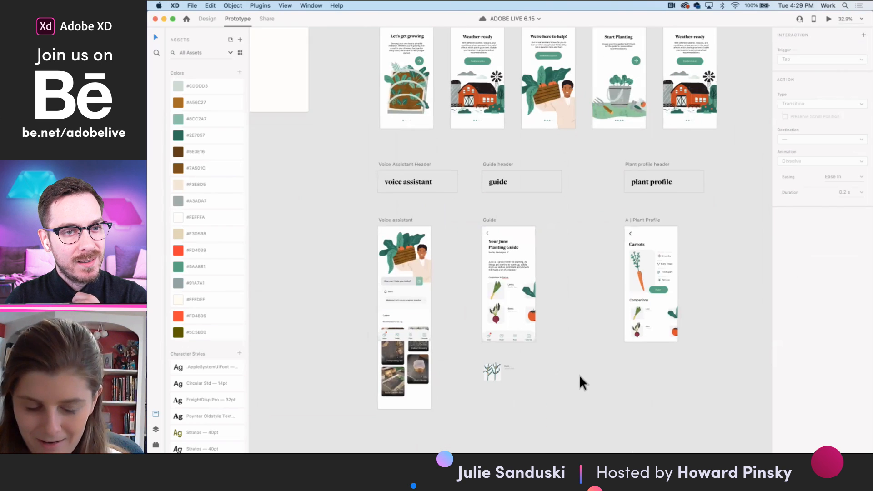
scroll(580, 375, down, 3)
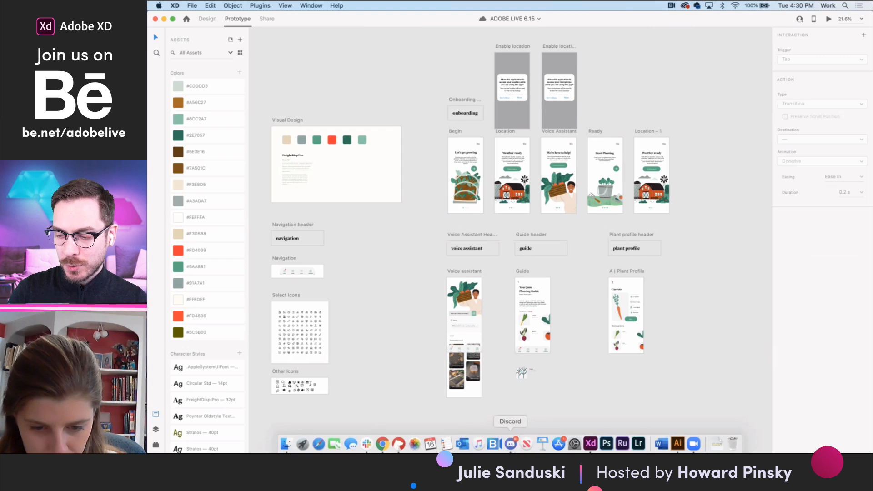
- Switch to Discord's current-challenge channel, skim its posts, and enlarge the window to fill the screen
click(511, 445)
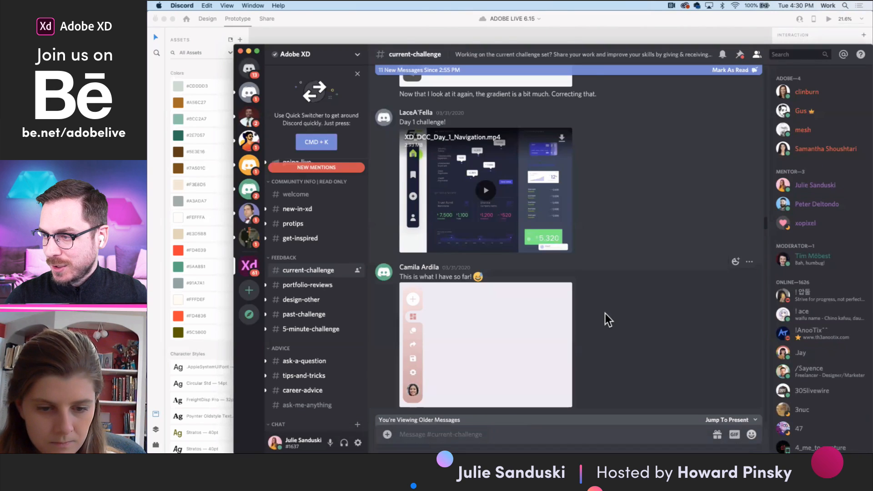
scroll(608, 338, up, 5)
scroll(607, 338, down, 10)
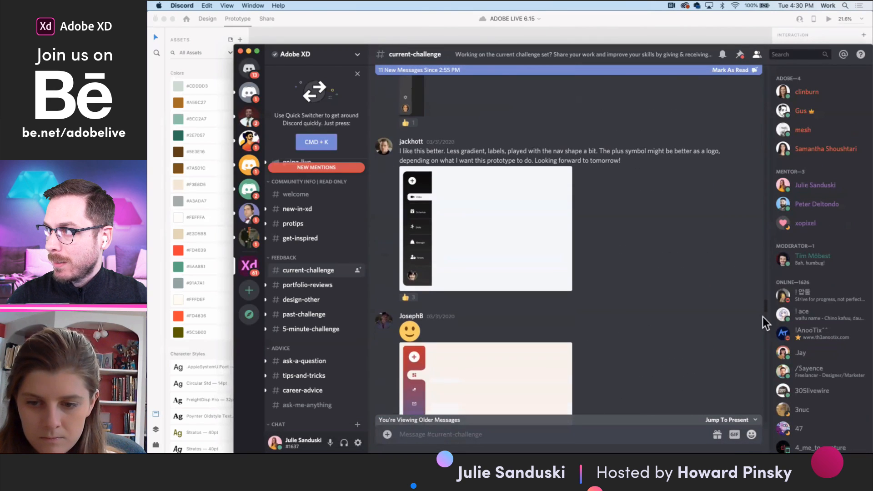
scroll(766, 313, down, 10)
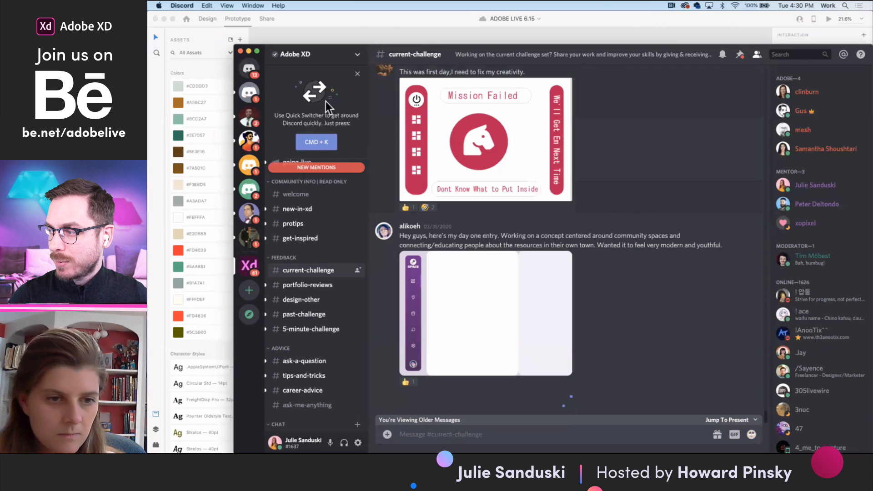
drag(234, 45, 148, 11)
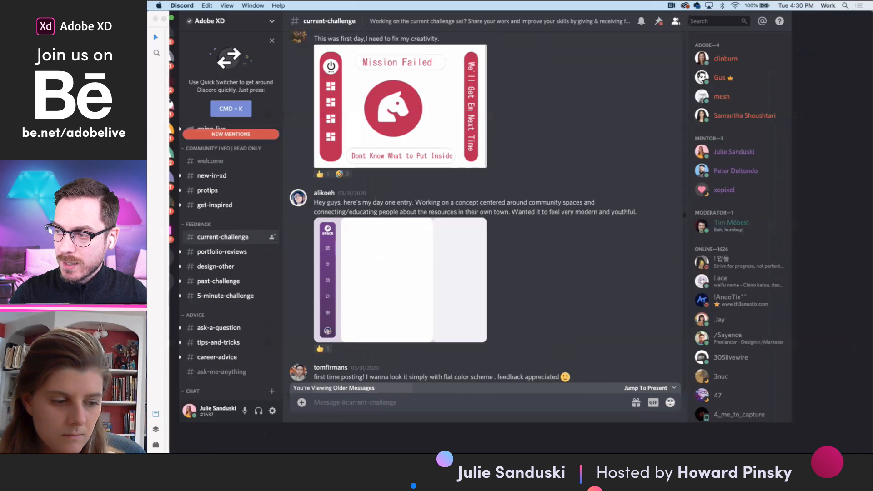
scroll(528, 246, down, 3)
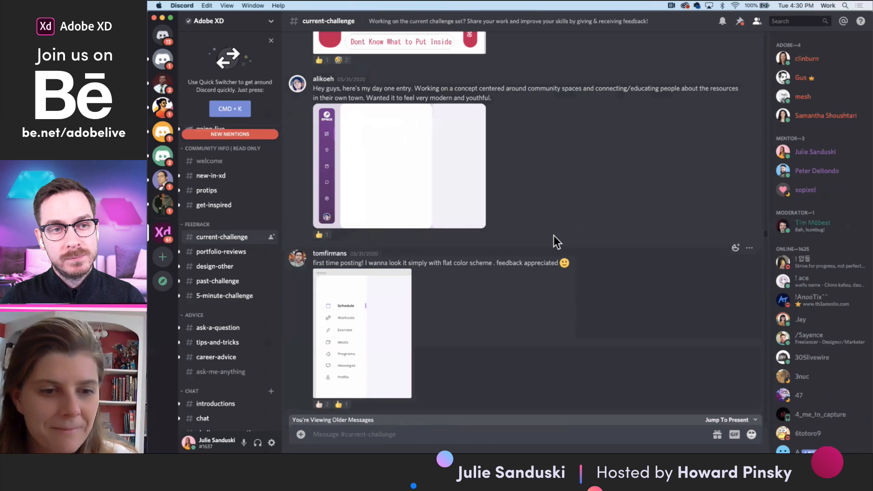
- Browse the older navigation bar submissions and feedback in the current-challenge channel
scroll(554, 273, down, 1)
scroll(554, 274, down, 15)
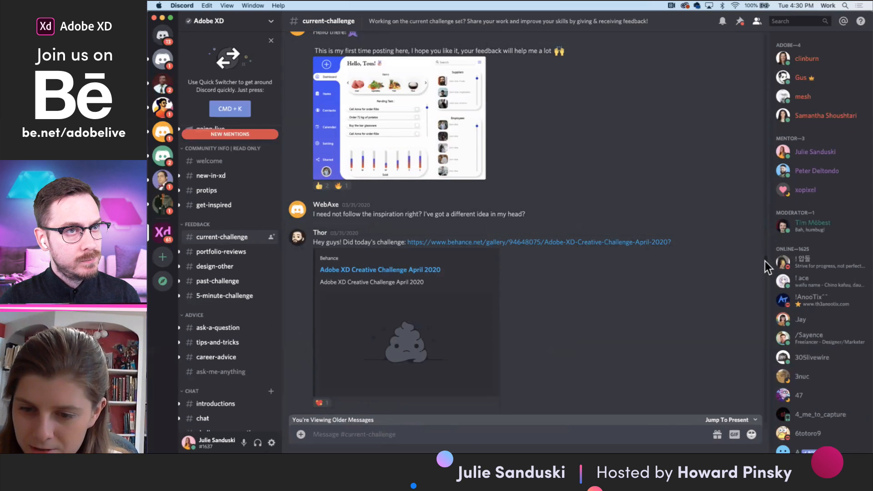
drag(765, 261, 772, 430)
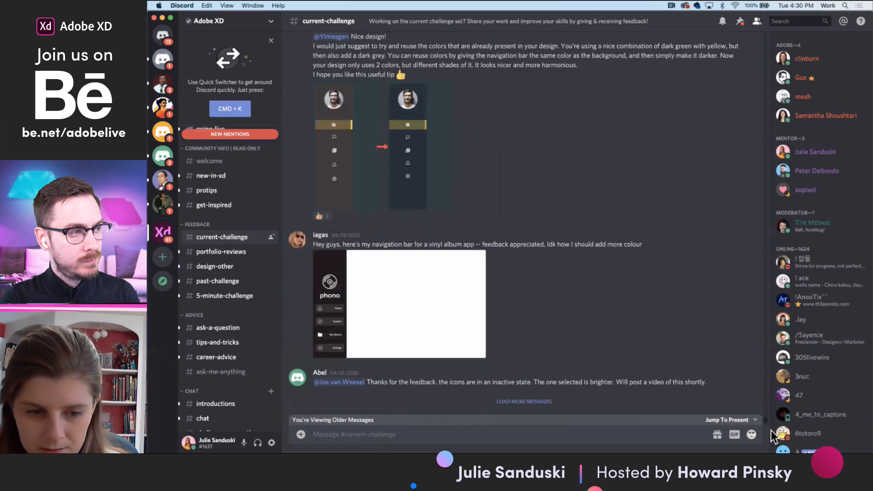
scroll(549, 293, up, 8)
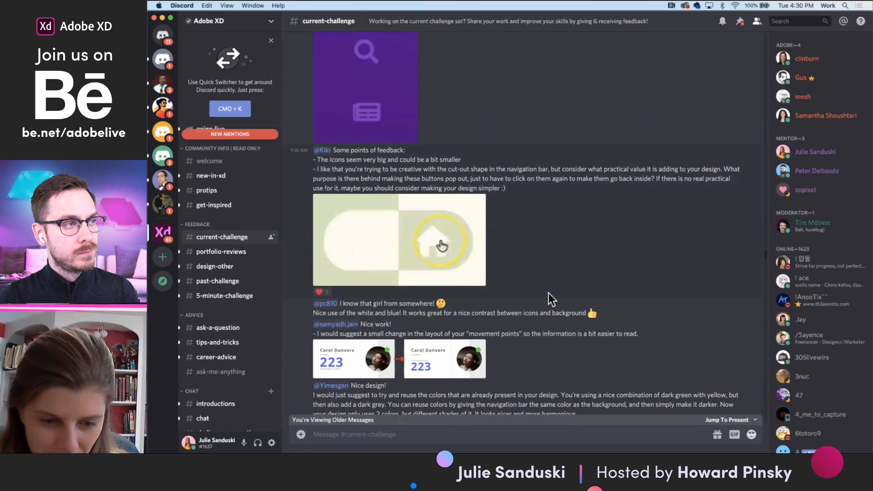
scroll(549, 293, down, 5)
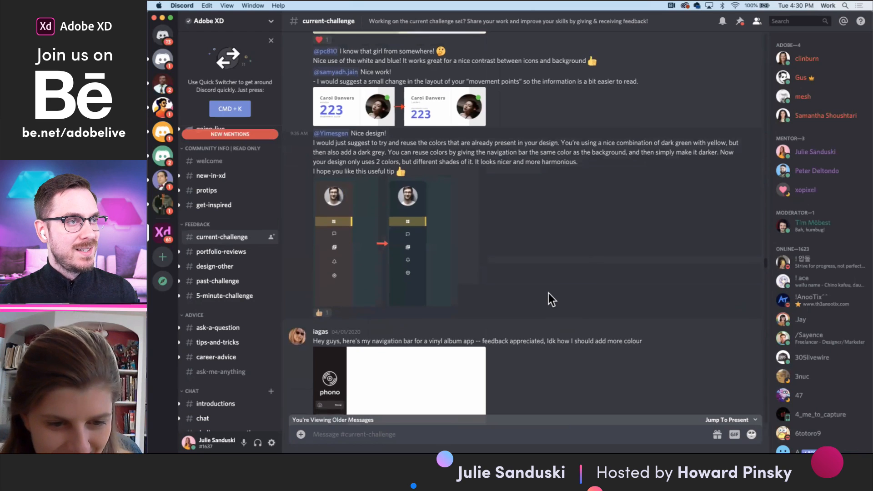
scroll(549, 293, down, 3)
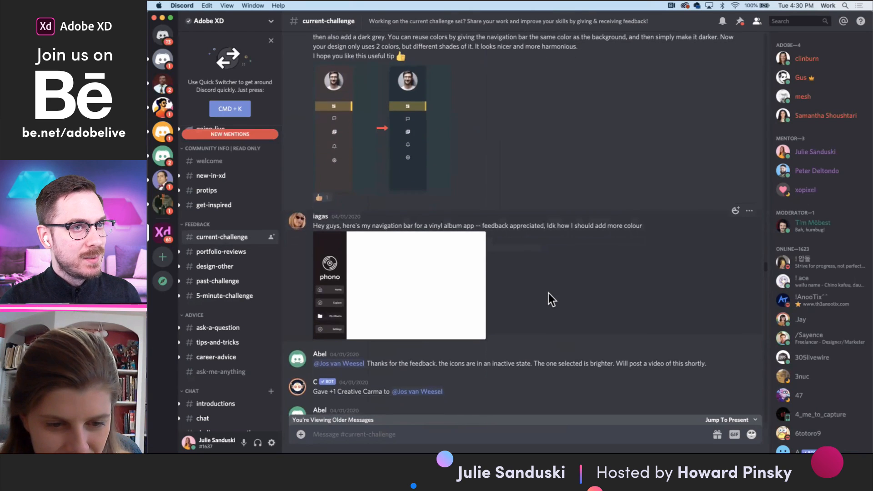
scroll(549, 293, down, 1)
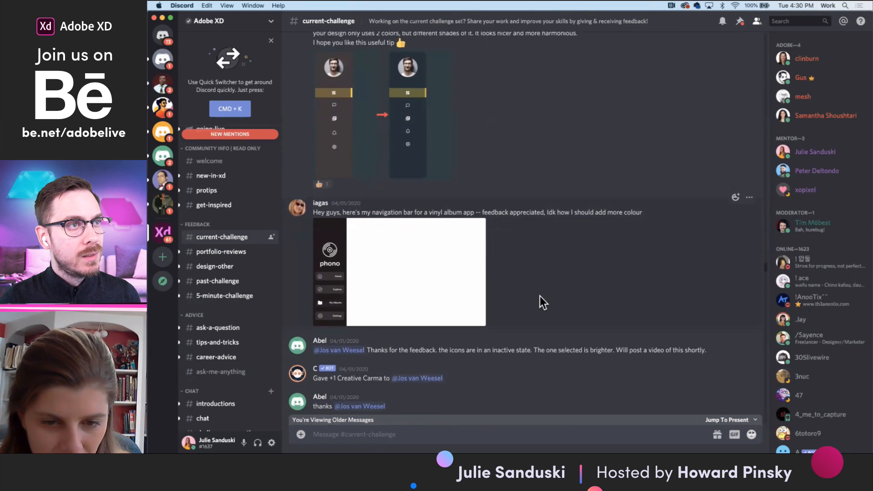
scroll(540, 296, down, 1)
scroll(545, 291, down, 5)
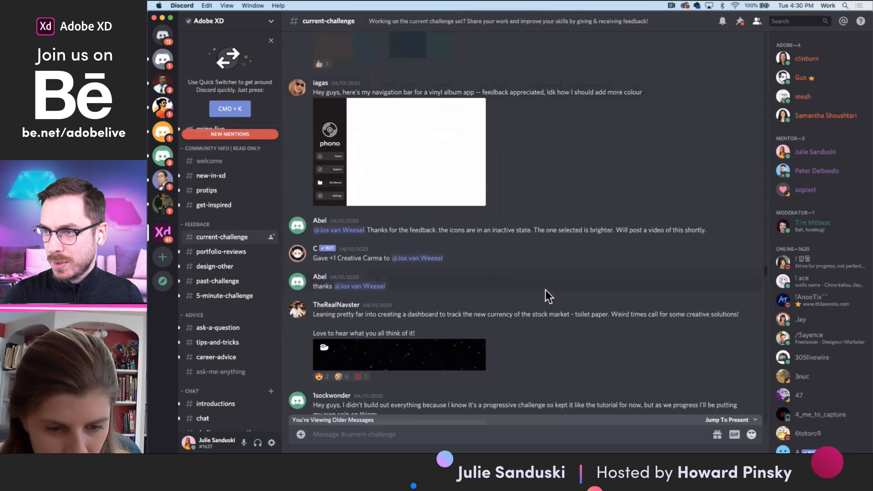
scroll(545, 290, down, 1)
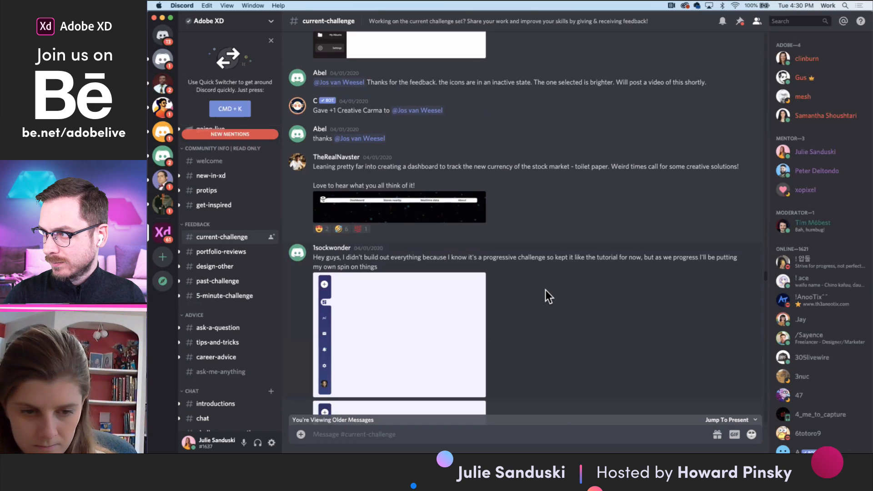
scroll(545, 290, down, 4)
drag(766, 281, 797, 439)
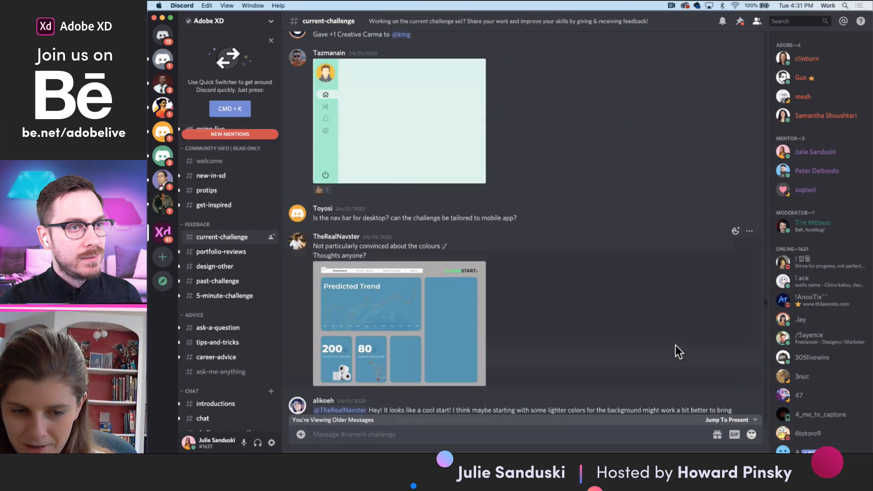
scroll(676, 345, down, 8)
scroll(691, 370, down, 3)
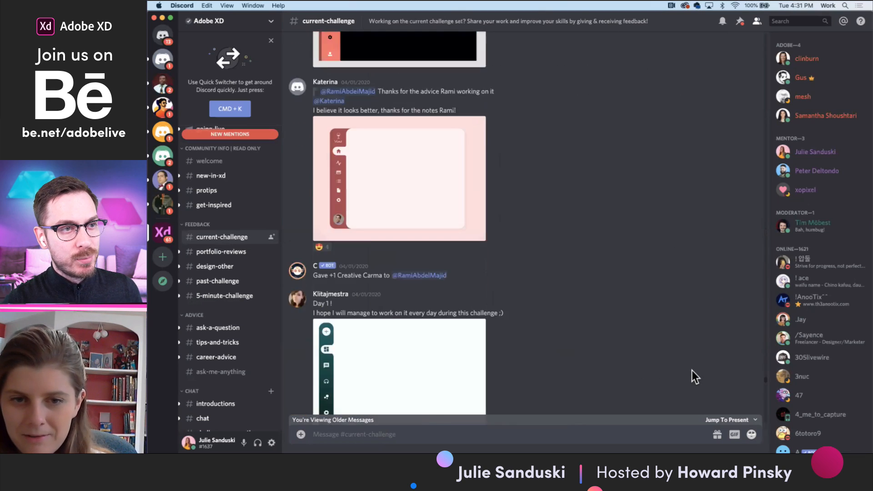
scroll(692, 370, down, 6)
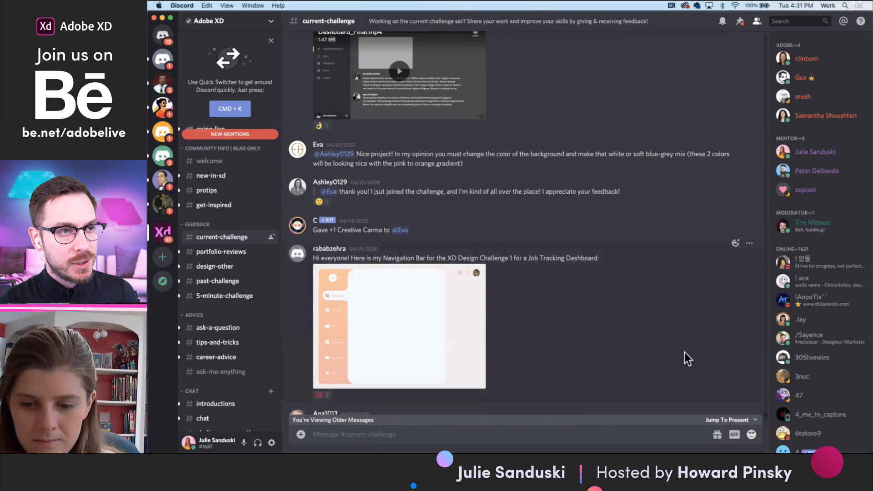
- Jump to the channel's newest messages and open the Data Pop-Up challenge 5 project on Behance, closing the stock photos tab
click(726, 420)
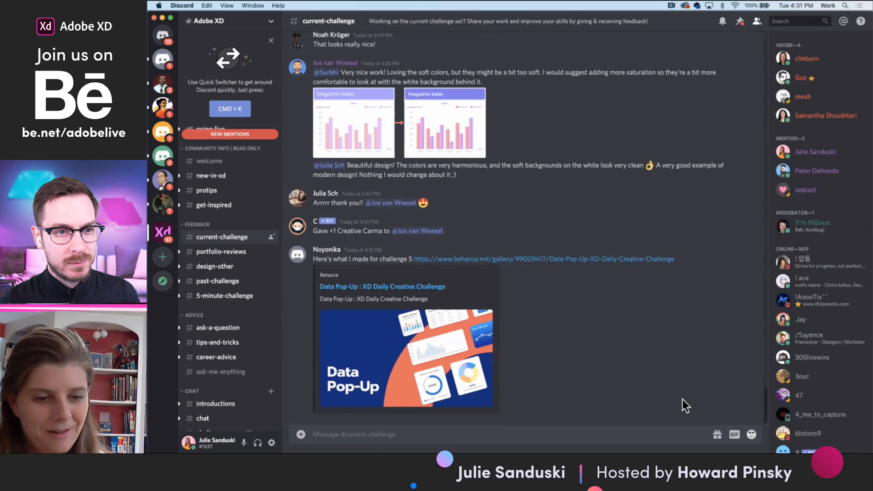
click(480, 260)
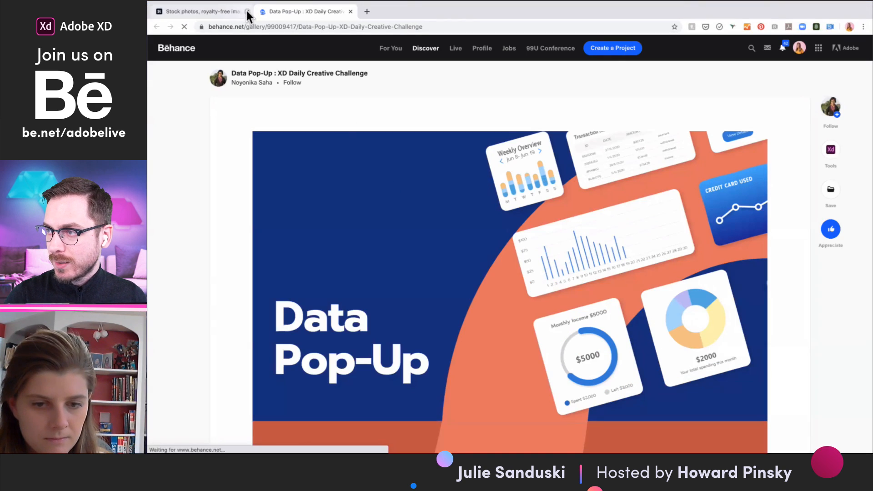
click(247, 11)
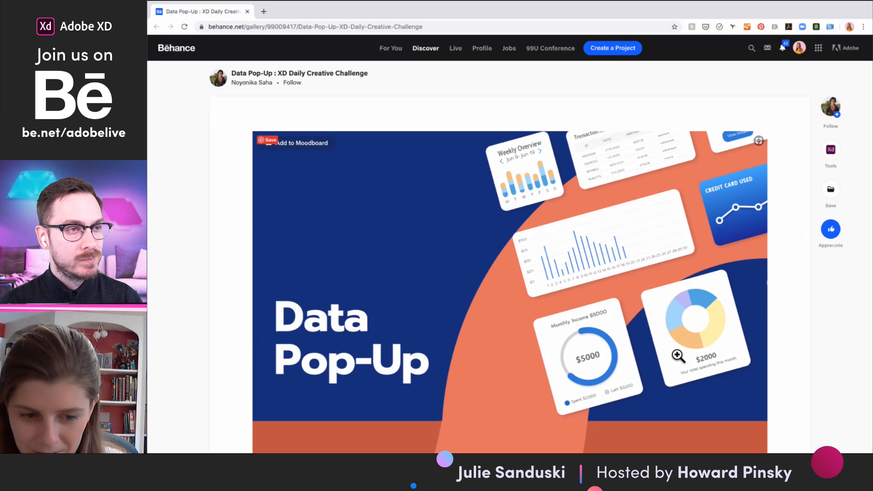
- Examine the Data Pop-Up project's cover, challenge prompt, colors, typography and graph designs
scroll(678, 356, down, 3)
scroll(678, 355, up, 1)
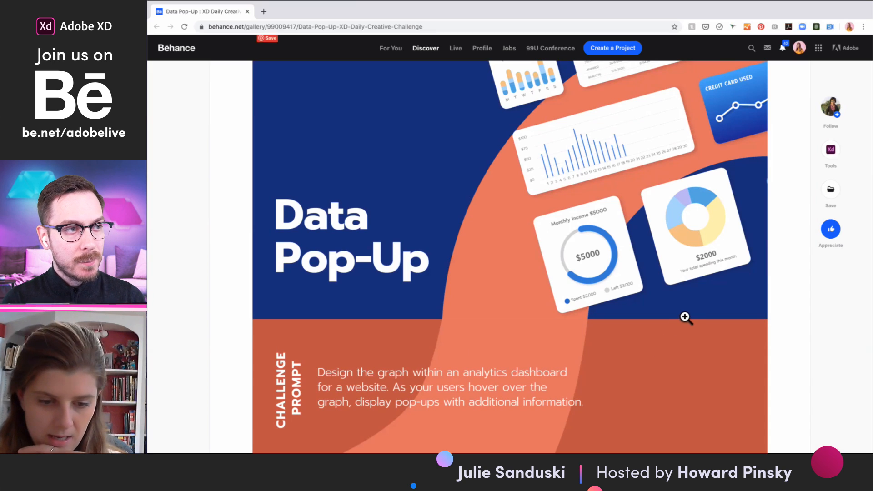
scroll(685, 319, down, 1)
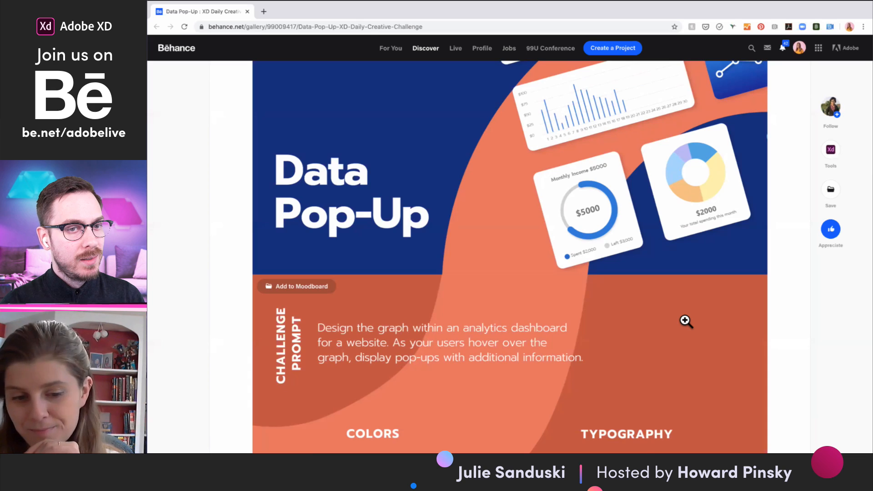
scroll(686, 321, down, 4)
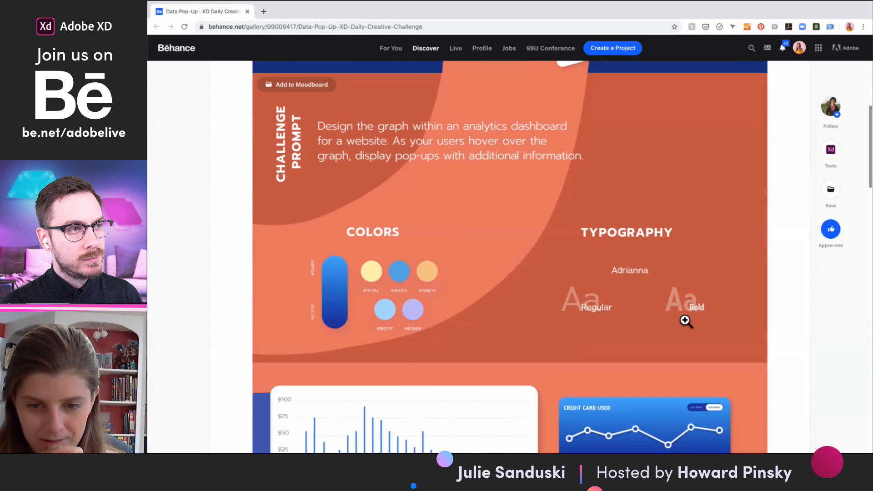
scroll(758, 291, up, 1)
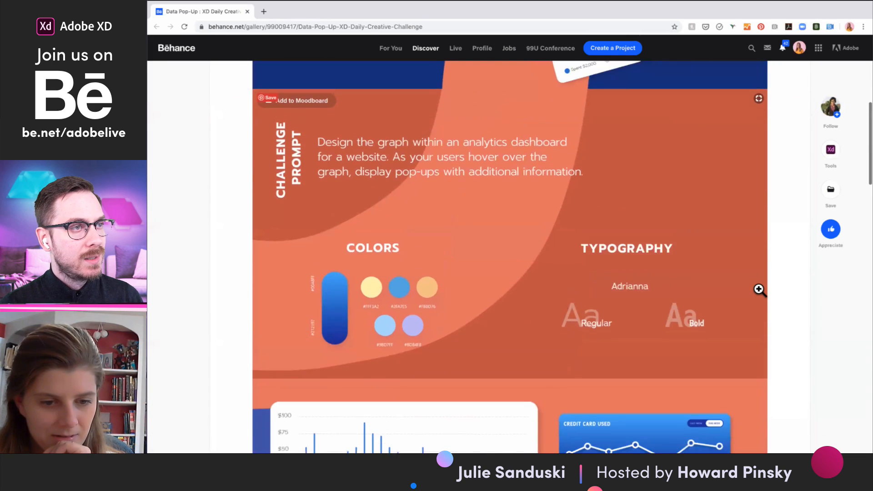
scroll(759, 290, down, 2)
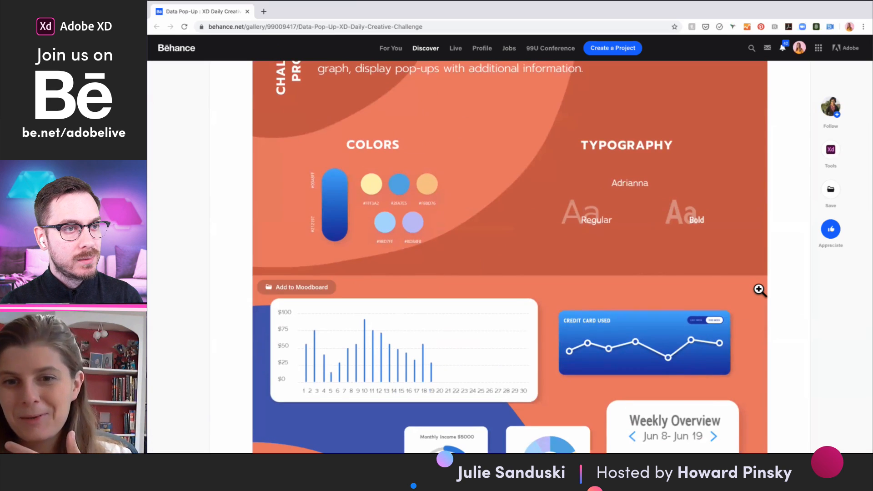
scroll(746, 331, down, 2)
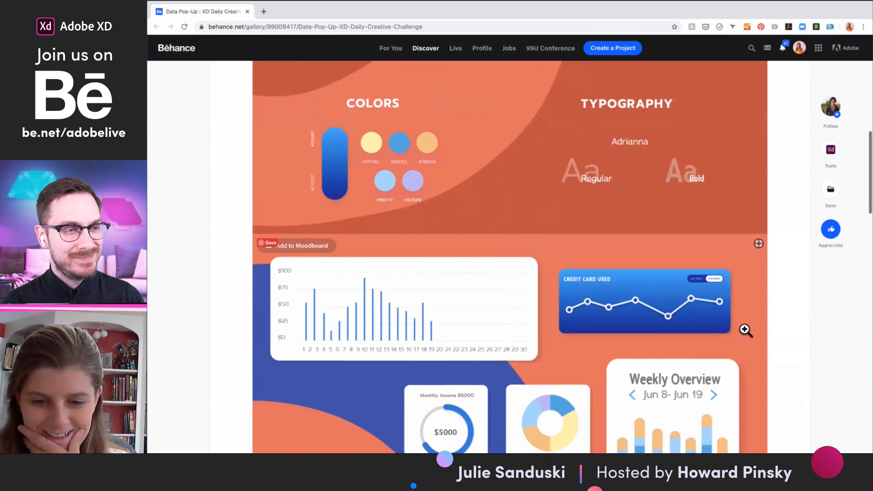
scroll(746, 330, down, 2)
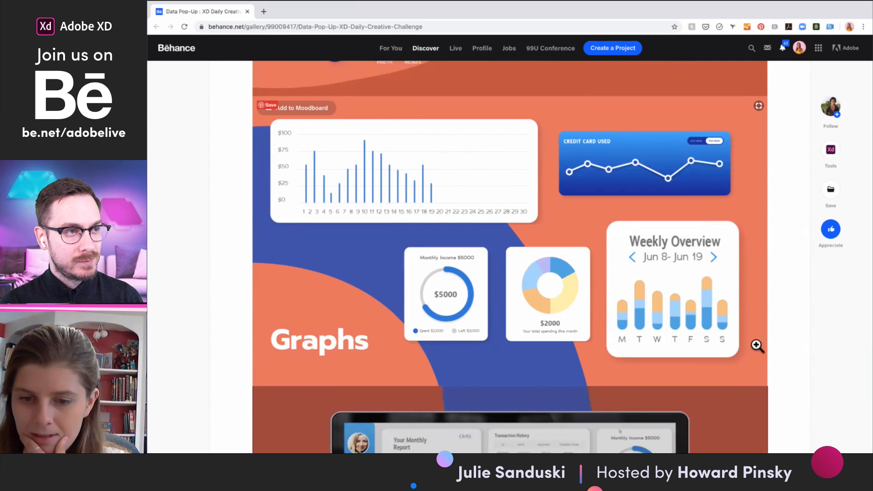
scroll(704, 319, down, 1)
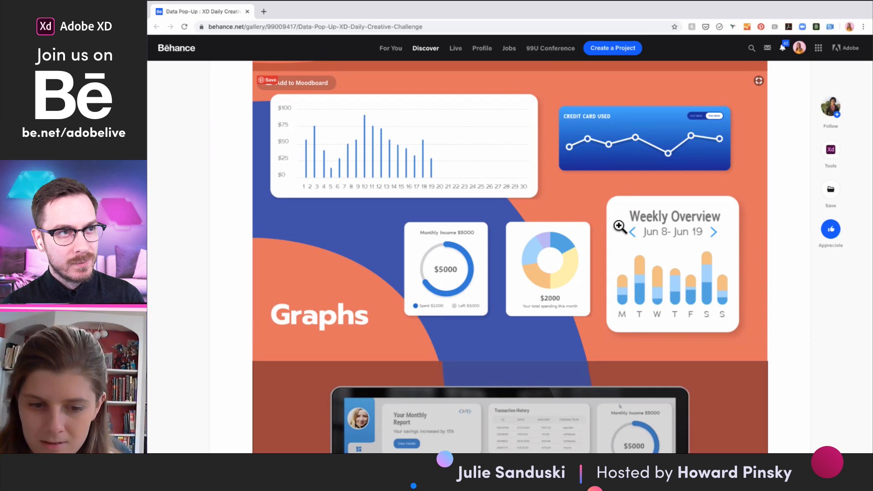
- Play the laptop dashboard mockup video below the graph designs in the Data Pop-Up project
scroll(695, 326, down, 3)
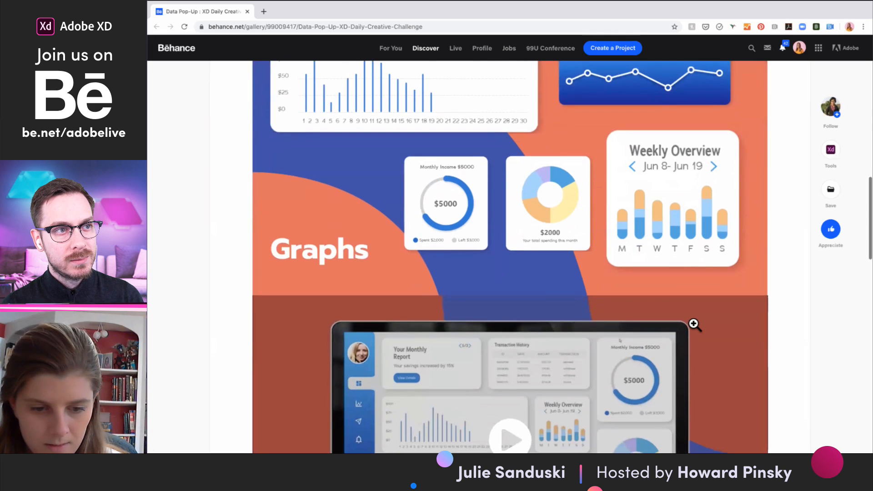
scroll(693, 324, down, 5)
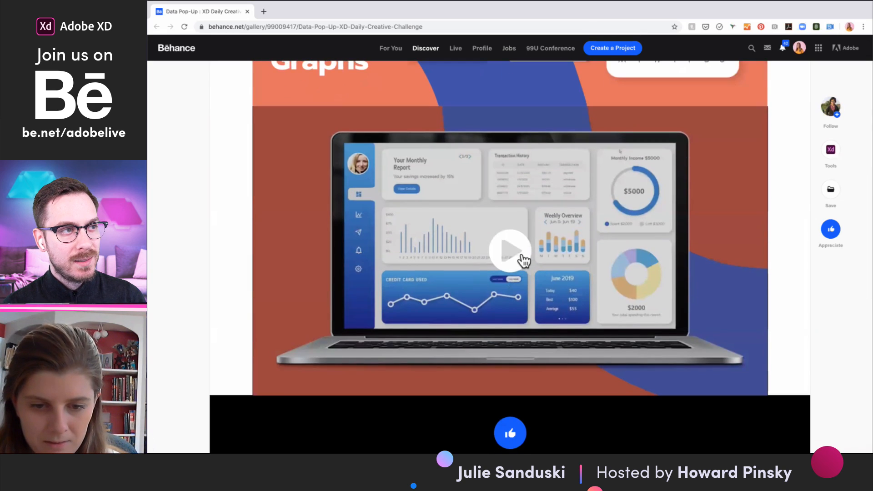
click(514, 253)
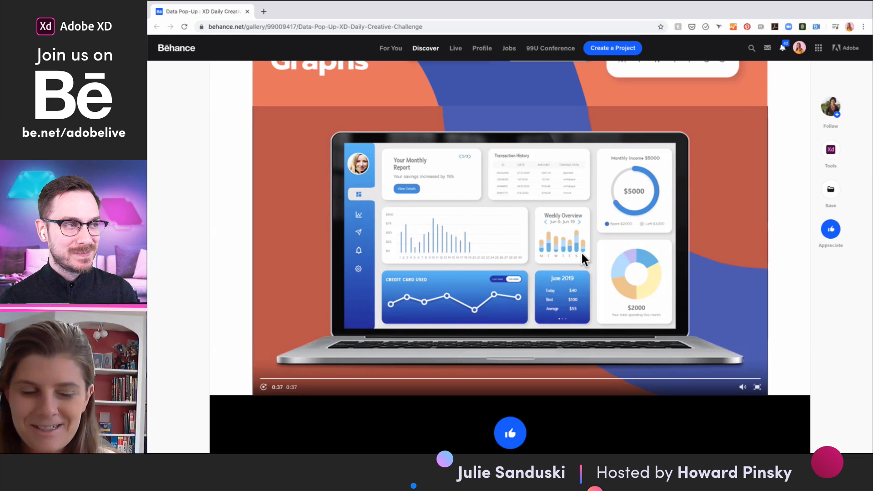
- Re-examine the Data Pop-Up project's cover, challenge prompt, colors, typography, graphs and laptop dashboard mockup
scroll(533, 281, up, 1)
scroll(533, 280, up, 8)
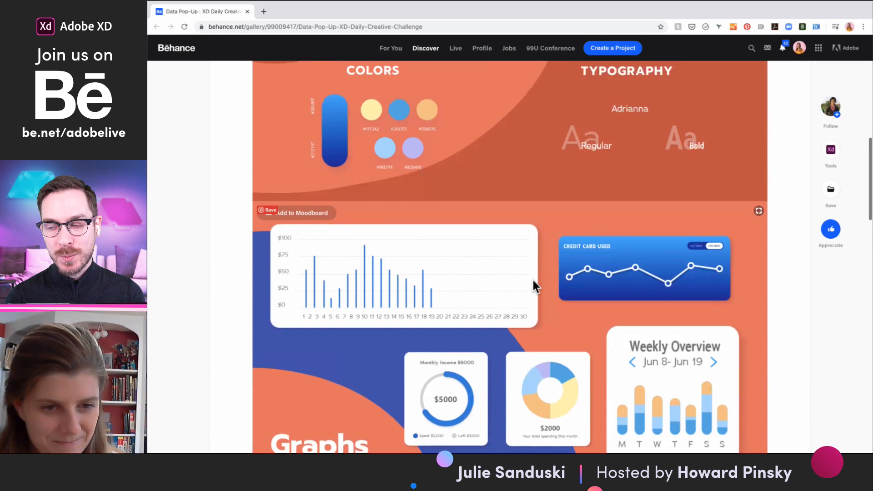
scroll(533, 280, up, 10)
scroll(533, 280, up, 3)
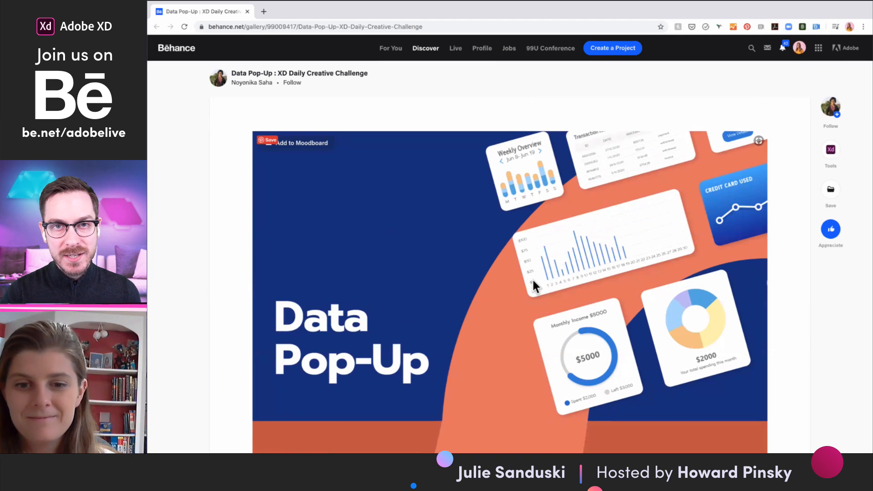
scroll(534, 281, down, 1)
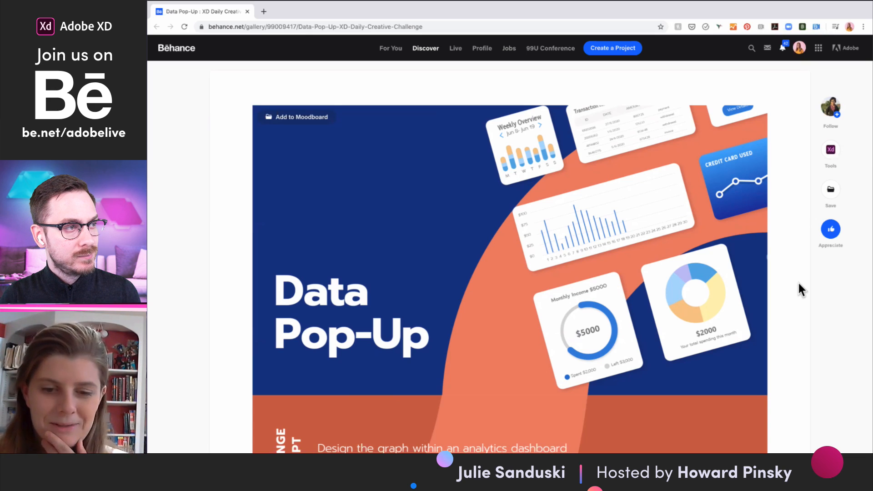
scroll(764, 306, down, 1)
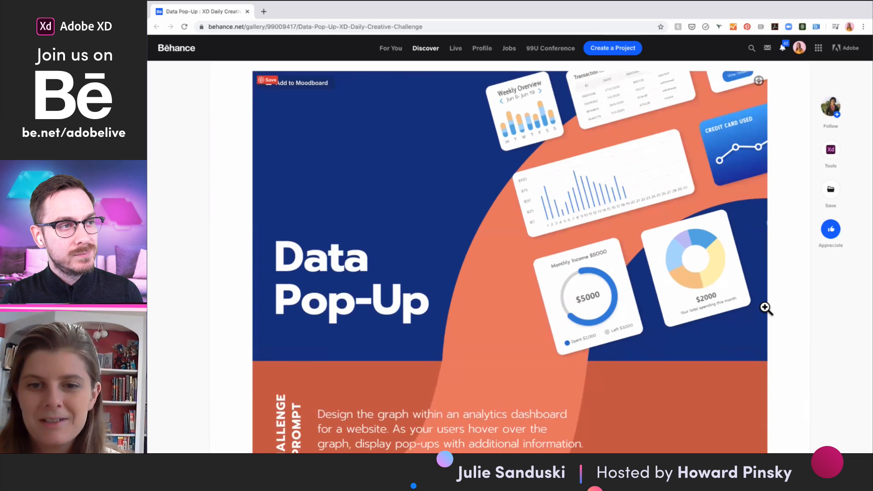
scroll(752, 312, down, 5)
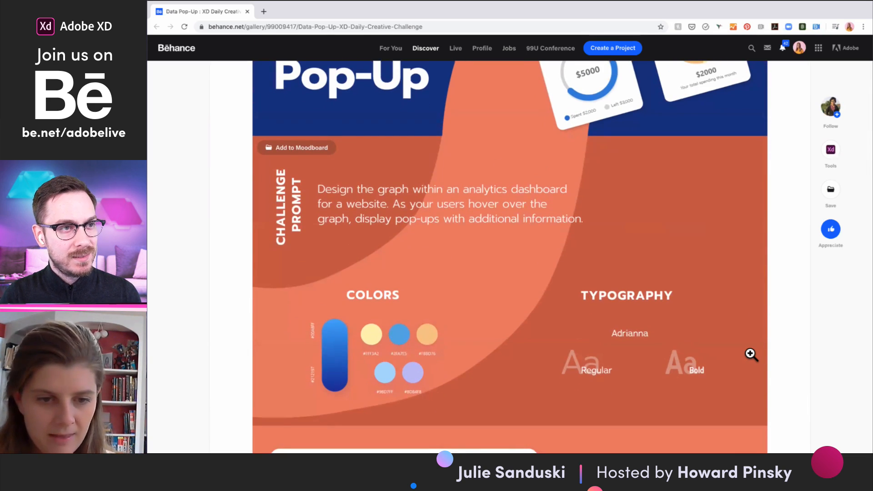
scroll(751, 355, down, 8)
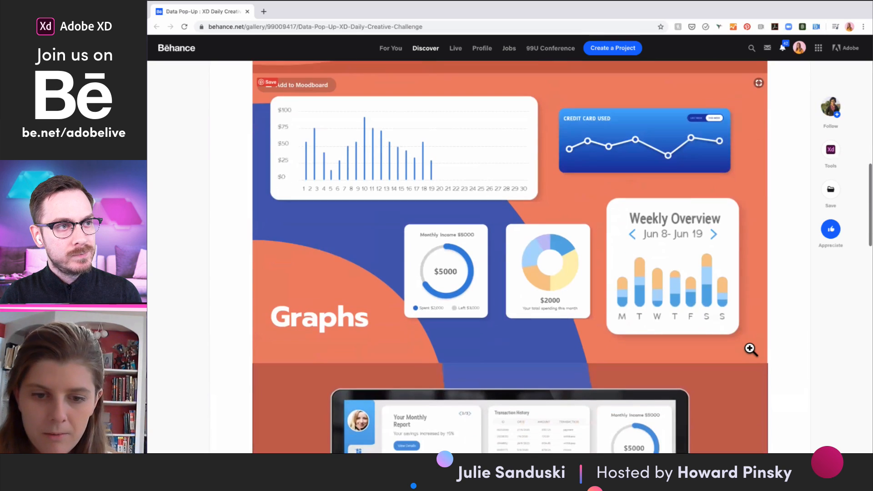
scroll(751, 349, down, 1)
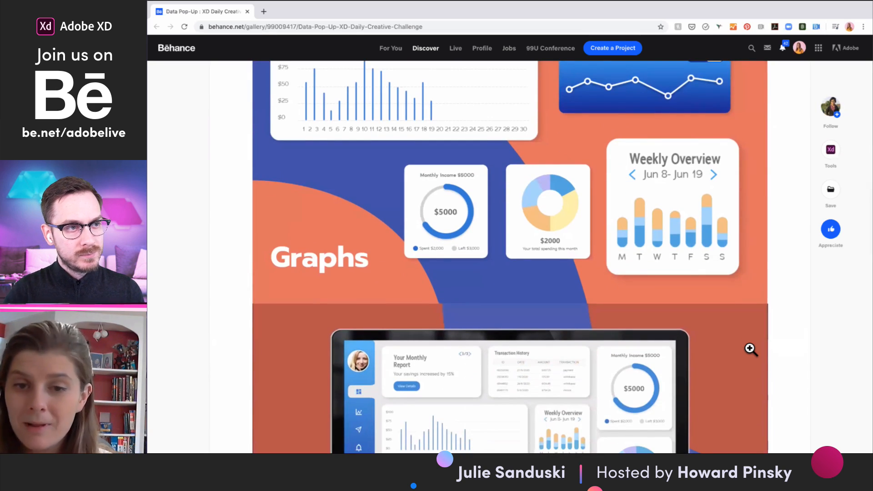
scroll(750, 350, down, 2)
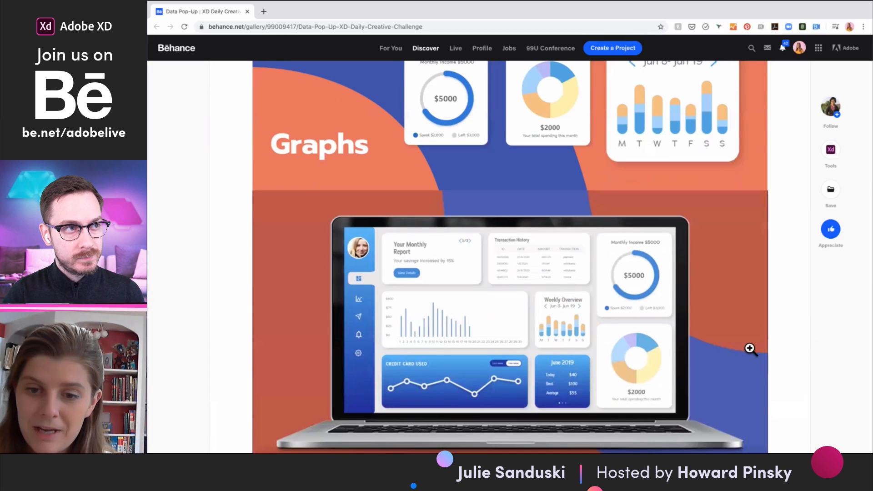
scroll(751, 351, up, 1)
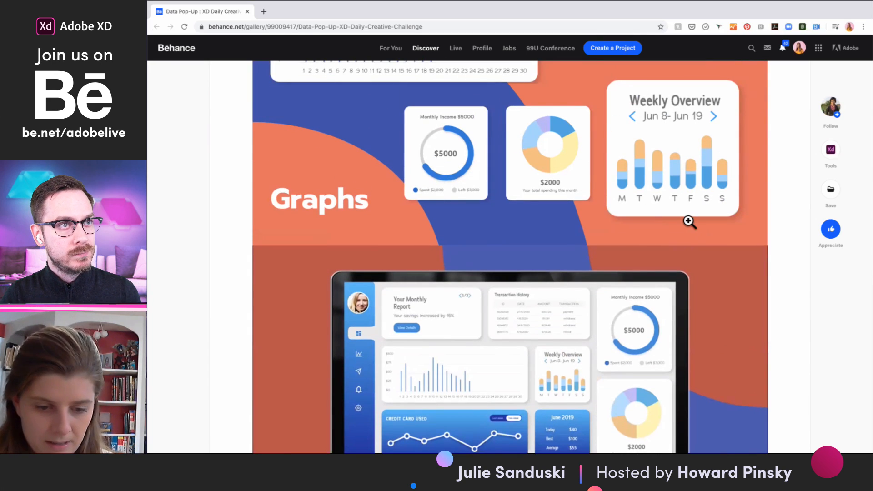
scroll(689, 222, down, 1)
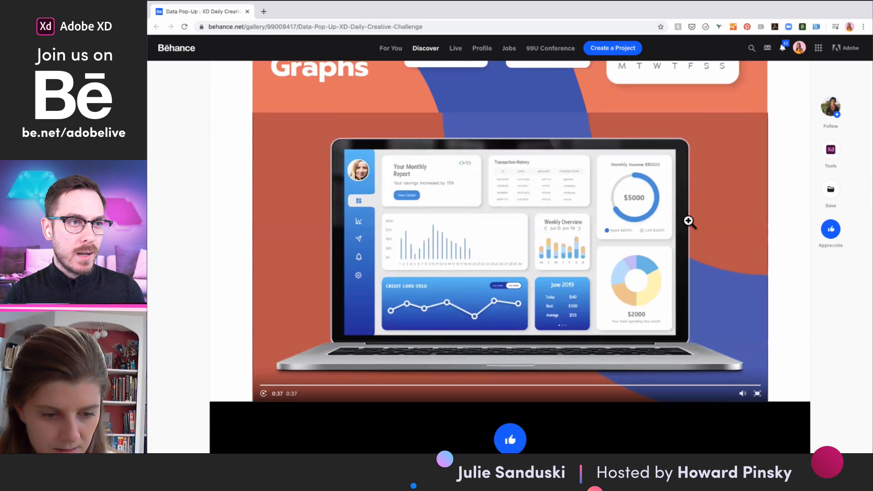
scroll(689, 221, up, 1)
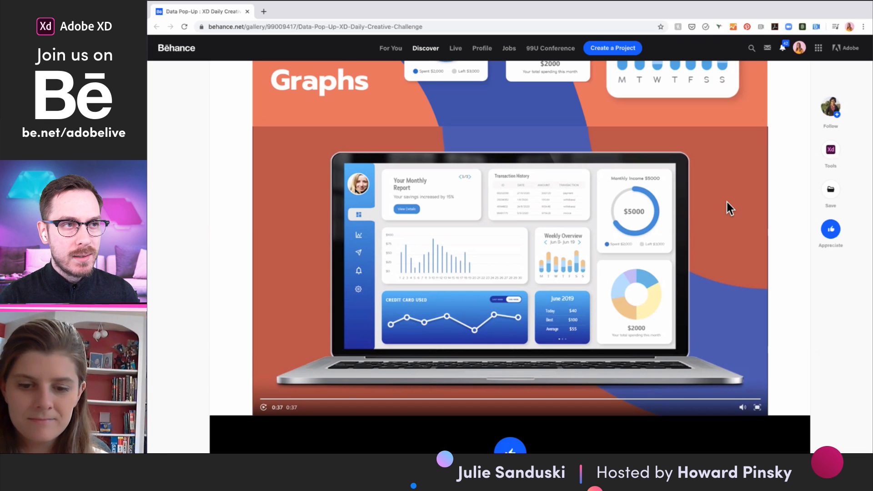
scroll(726, 202, up, 10)
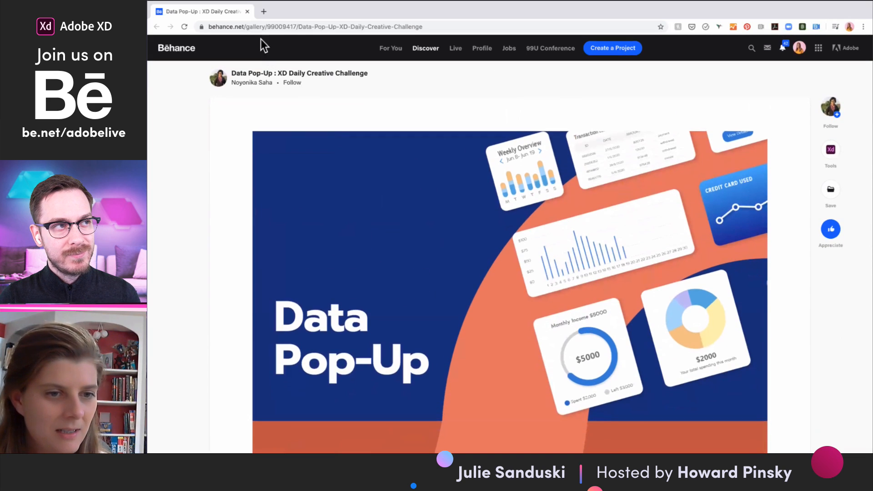
- Close the Data Pop-Up project, return to Discord's current-challenge channel, and play the dashboard-day-5.mp4 submission in full screen
click(248, 11)
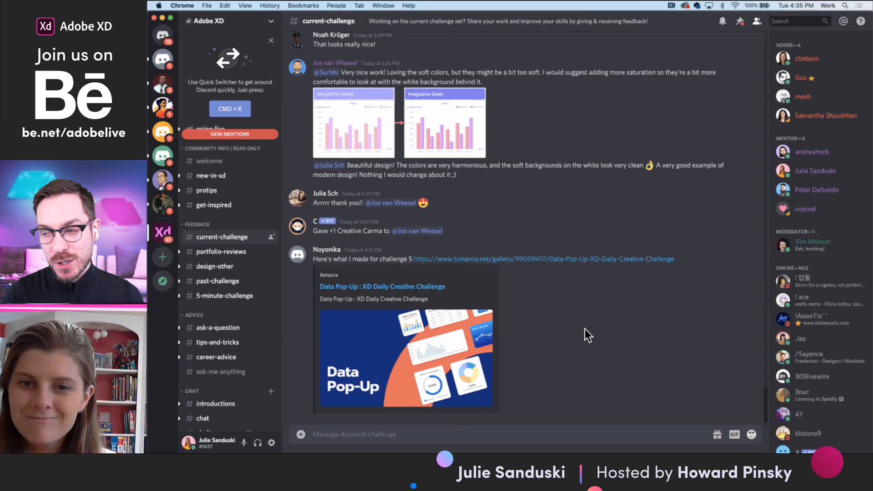
scroll(549, 293, up, 1)
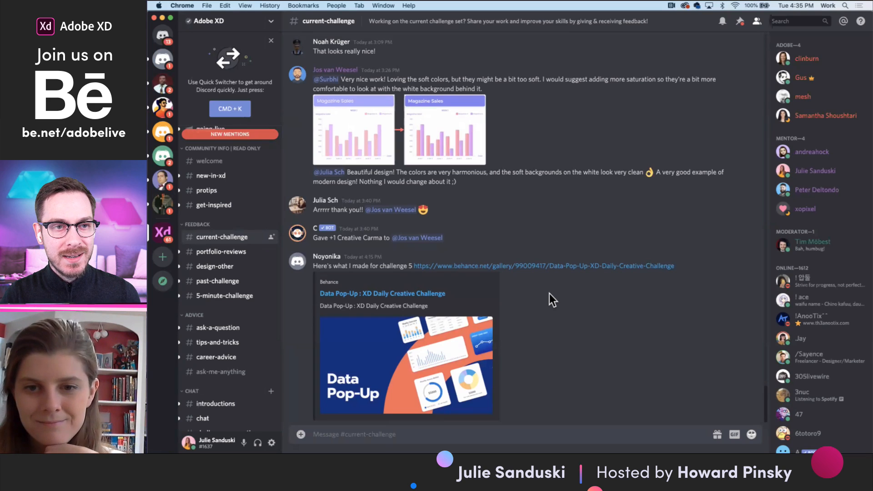
scroll(540, 292, up, 5)
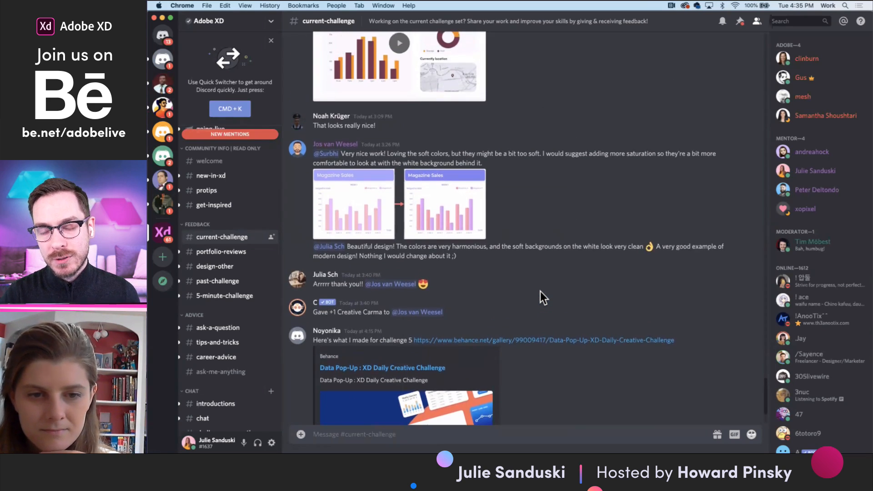
scroll(541, 294, up, 9)
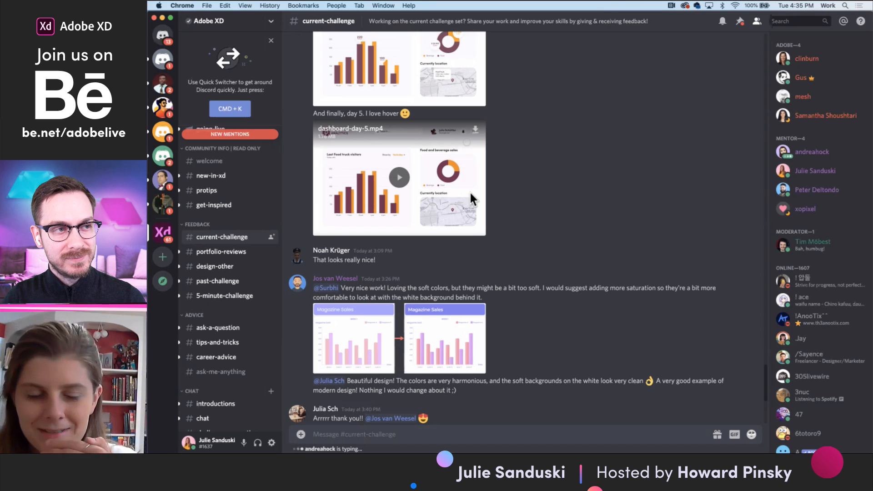
scroll(450, 183, up, 5)
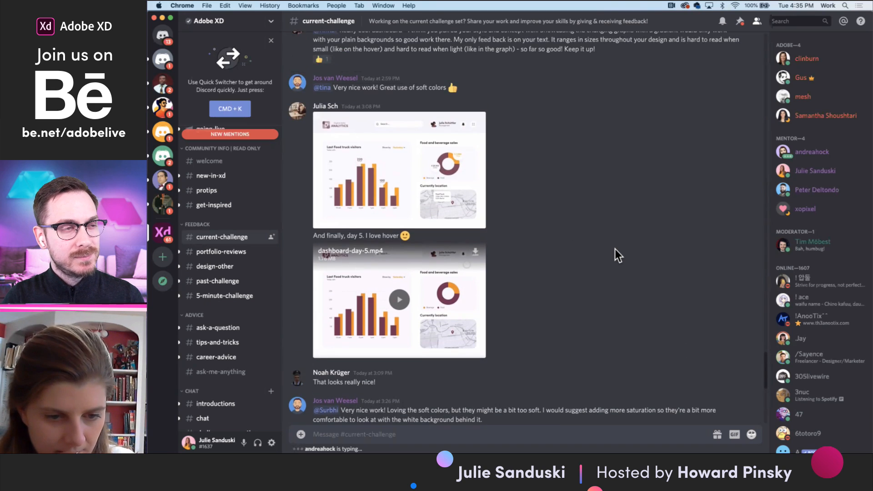
scroll(615, 249, down, 1)
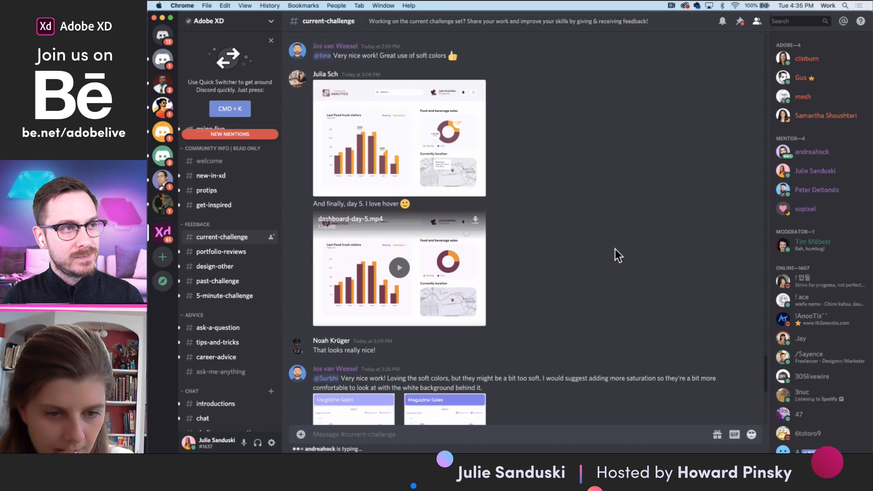
click(399, 269)
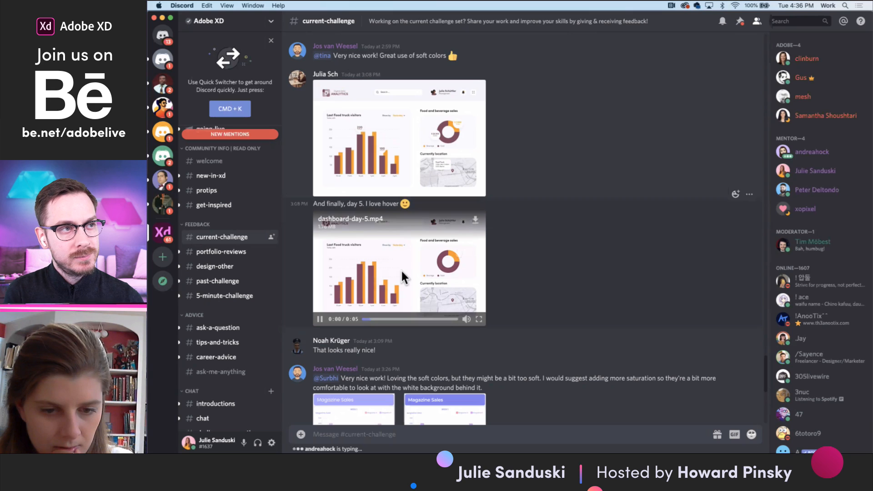
click(477, 318)
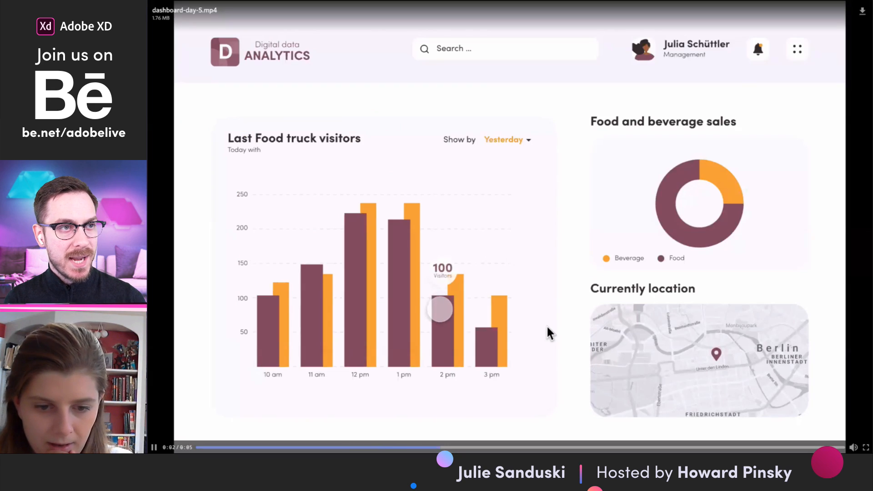